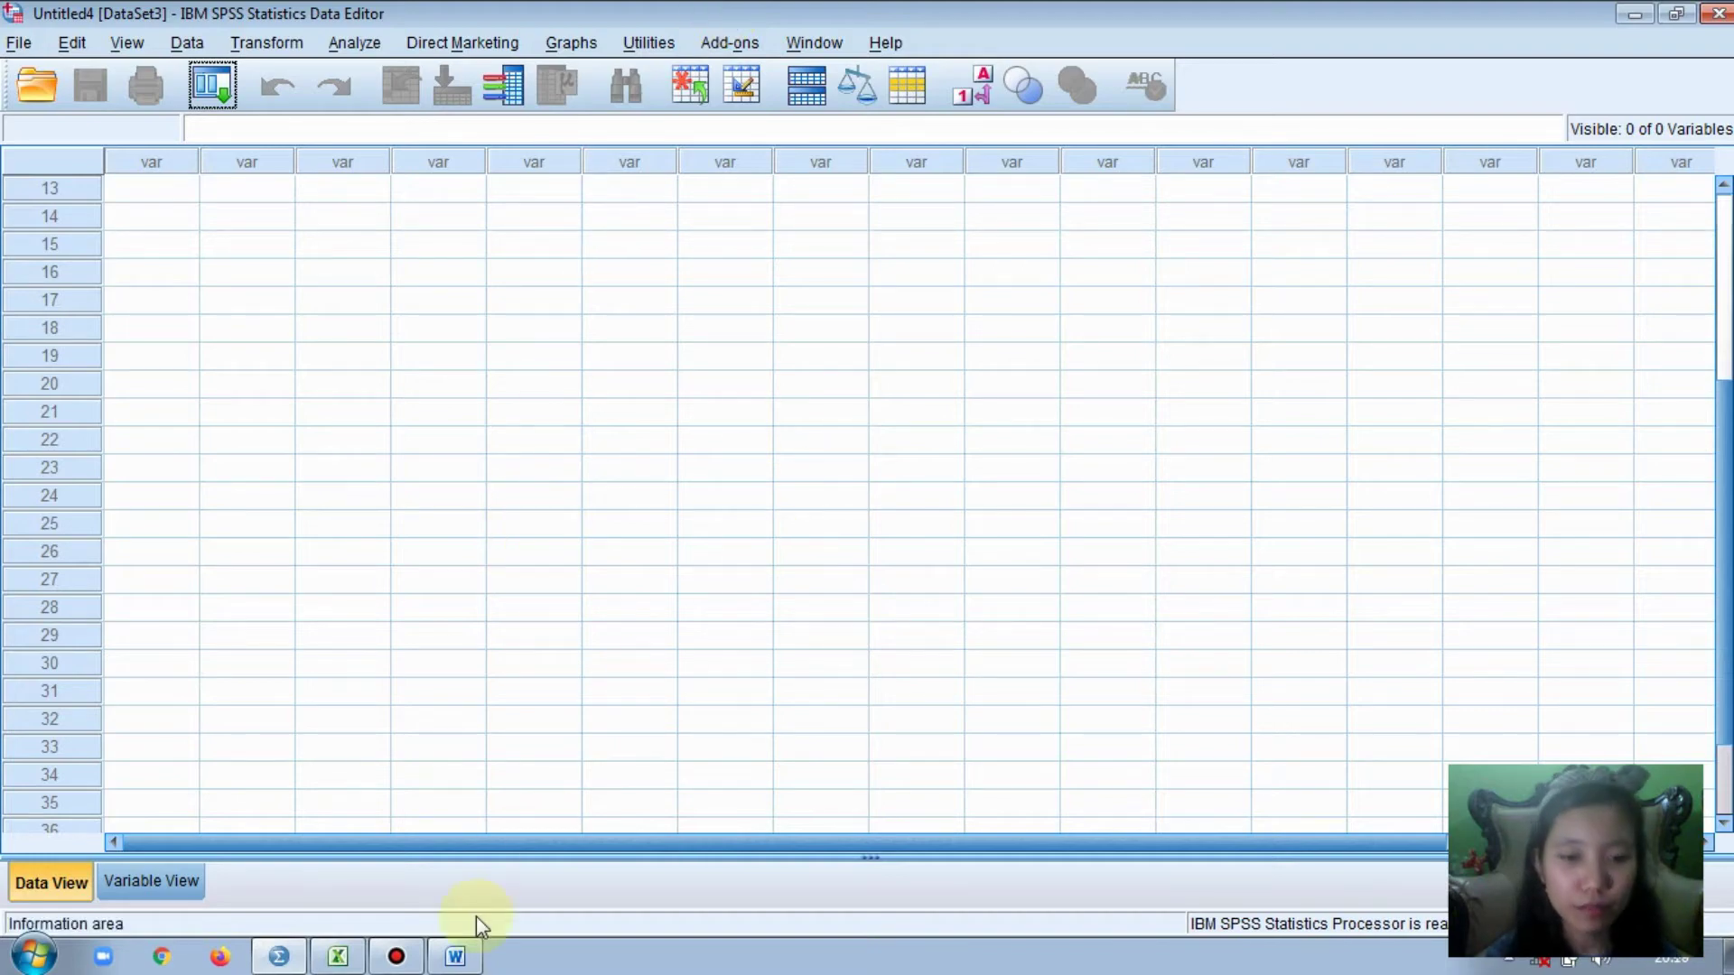
# - Review the factor analysis assumptions and case example in the Word document and the questionnaire data in the Excel workbook
pyautogui.click(464, 950)
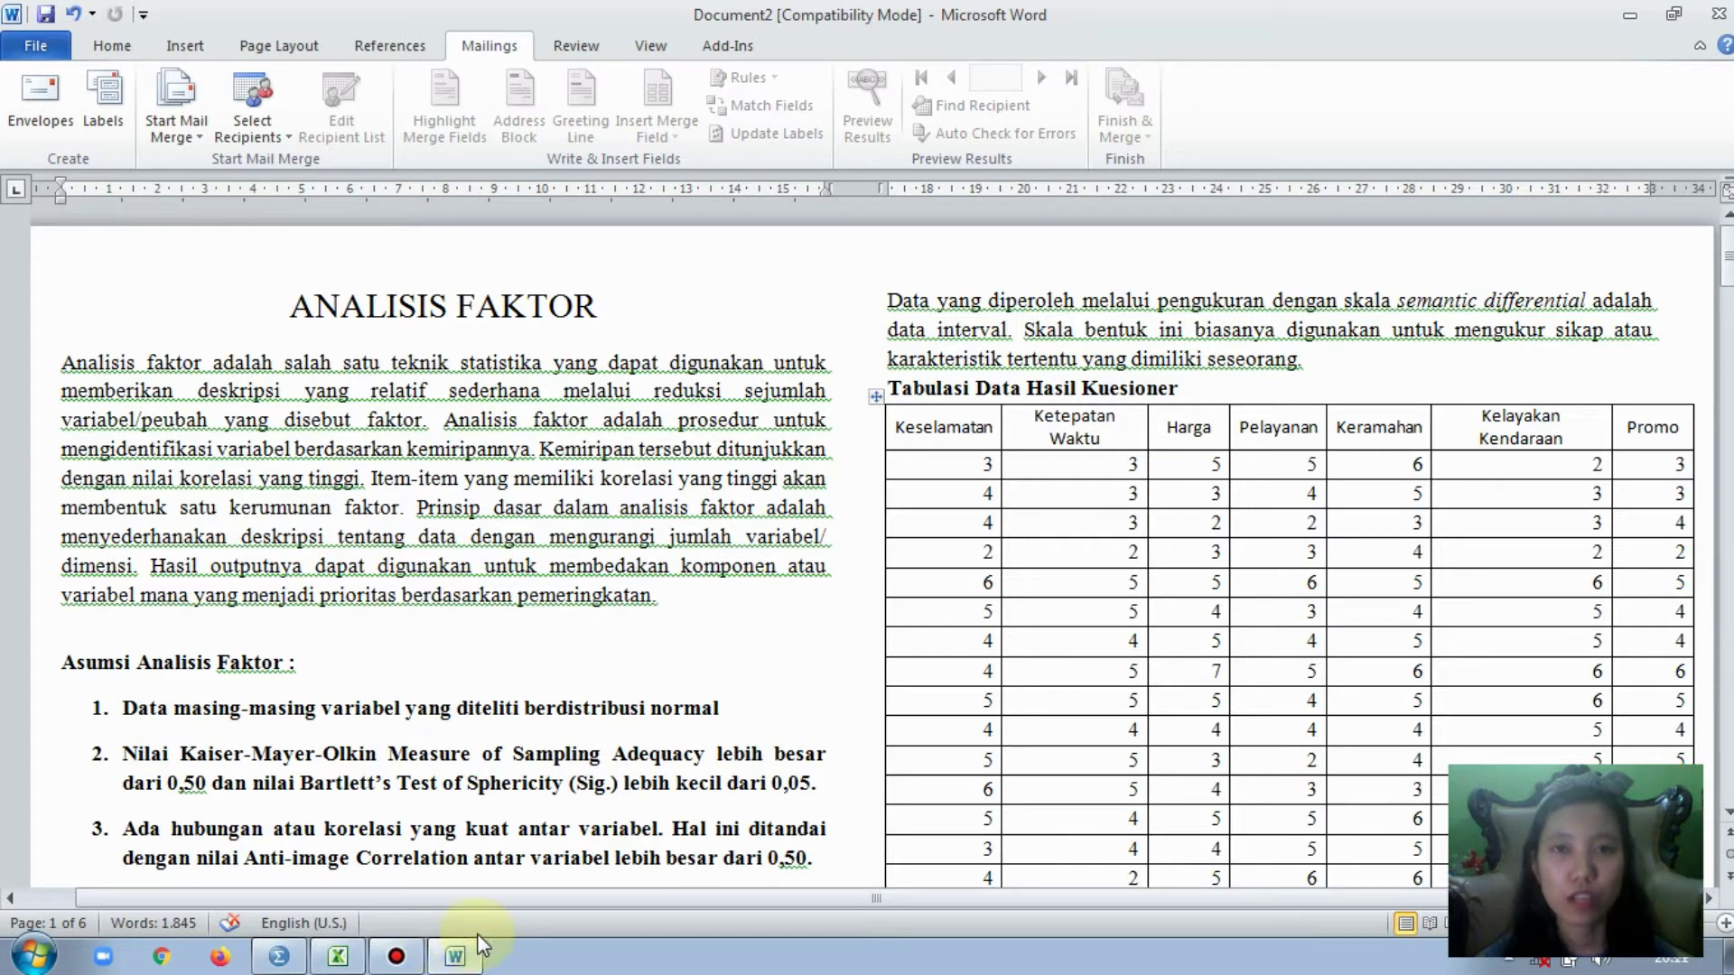
pyautogui.click(339, 957)
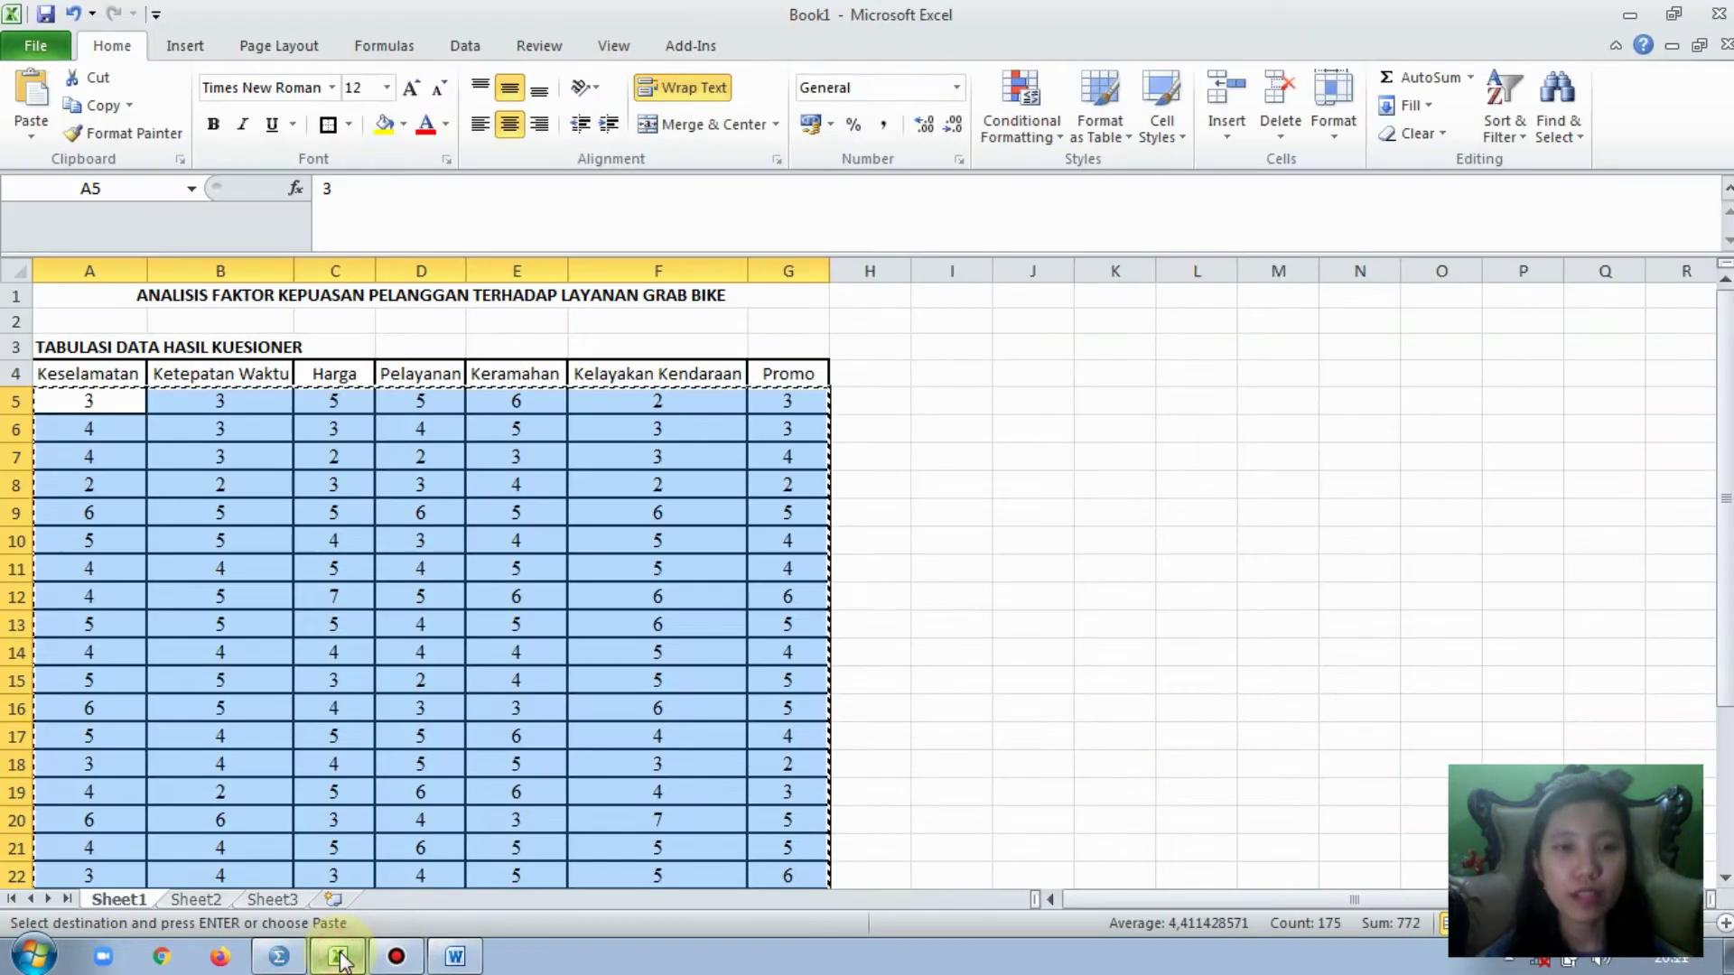
pyautogui.click(561, 407)
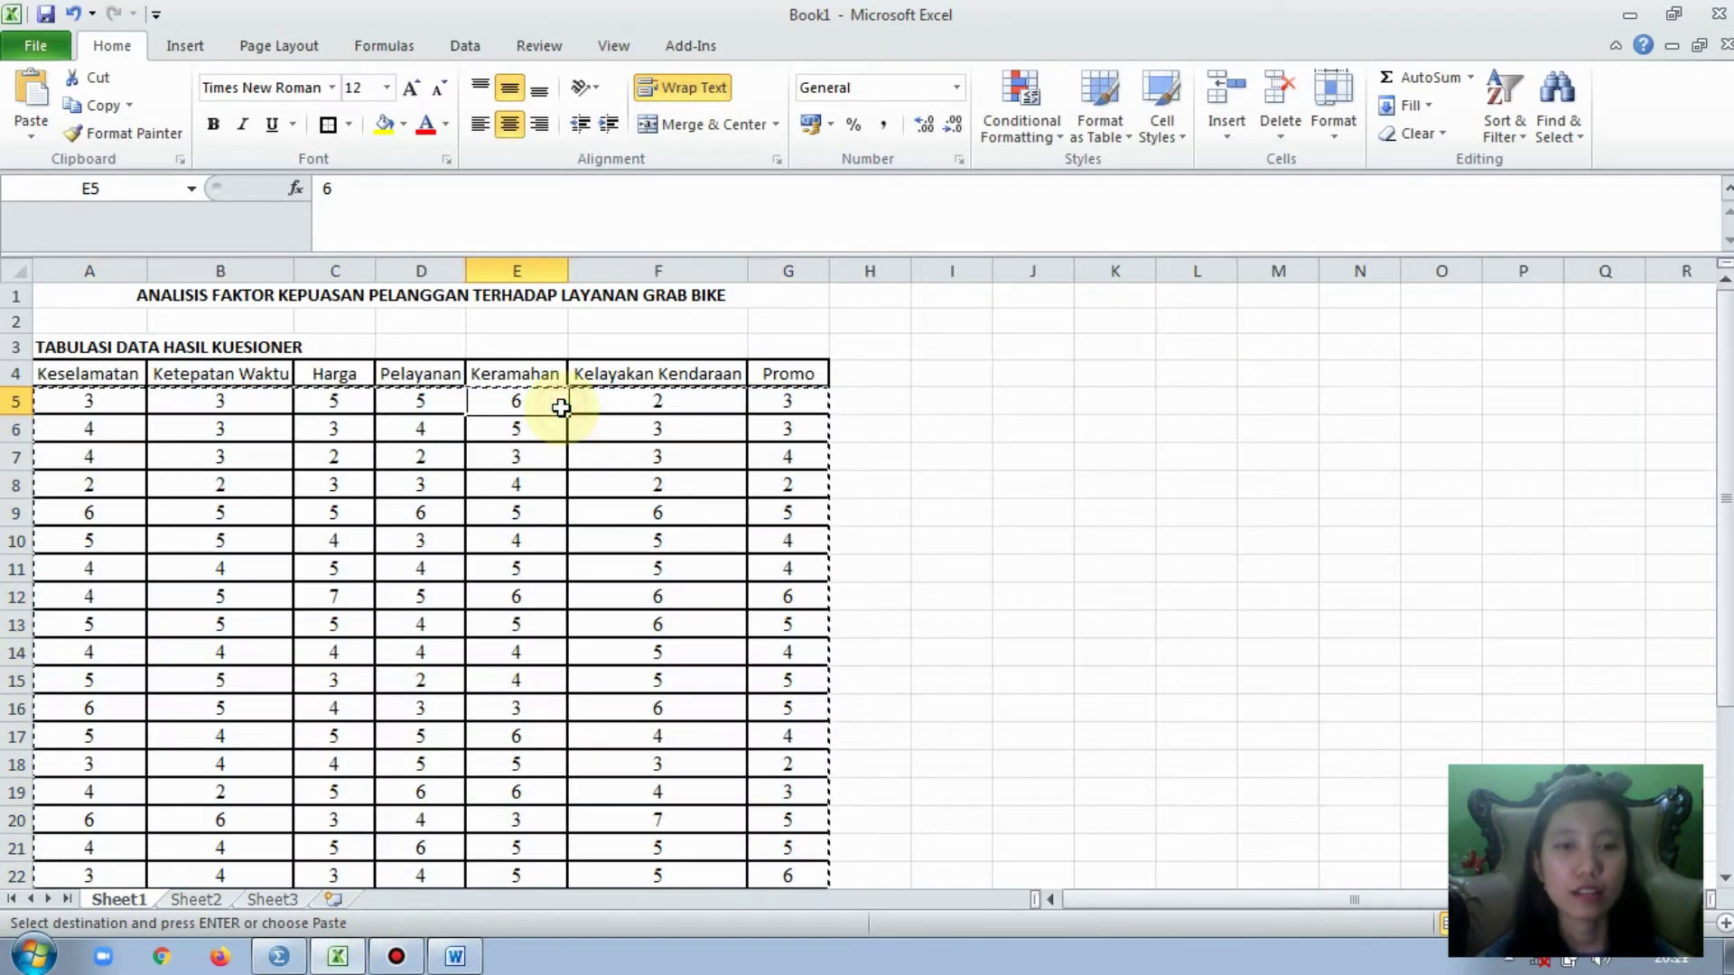
pyautogui.doubleClick(616, 402)
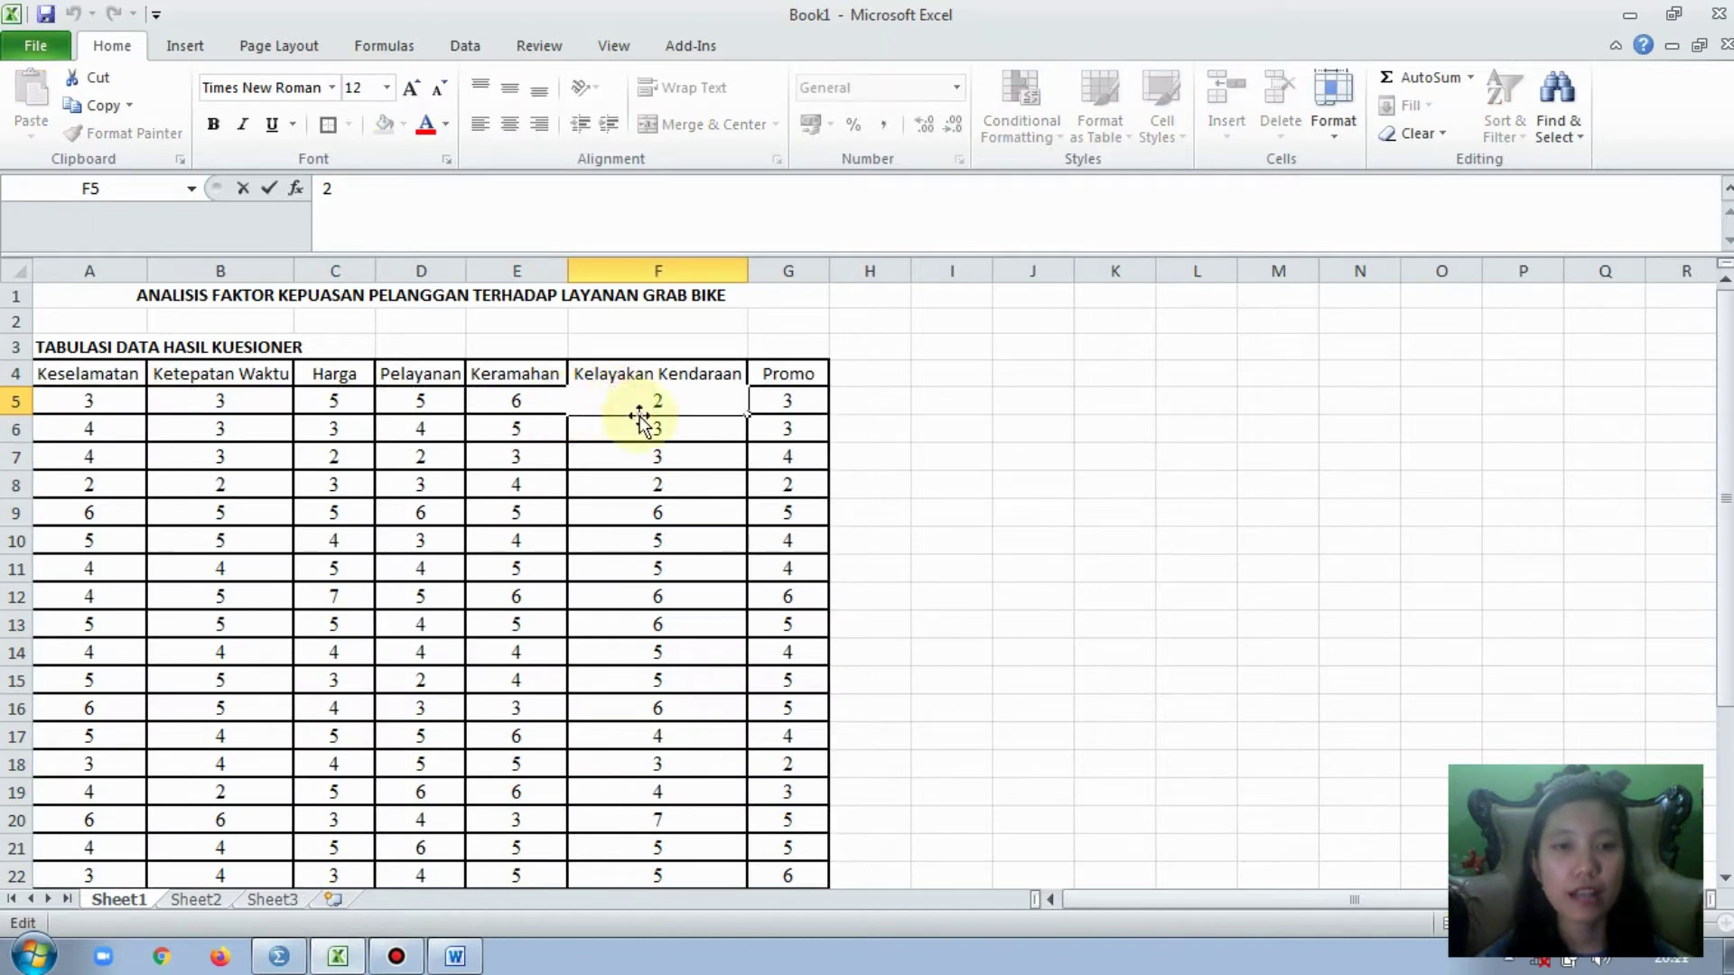
pyautogui.click(681, 473)
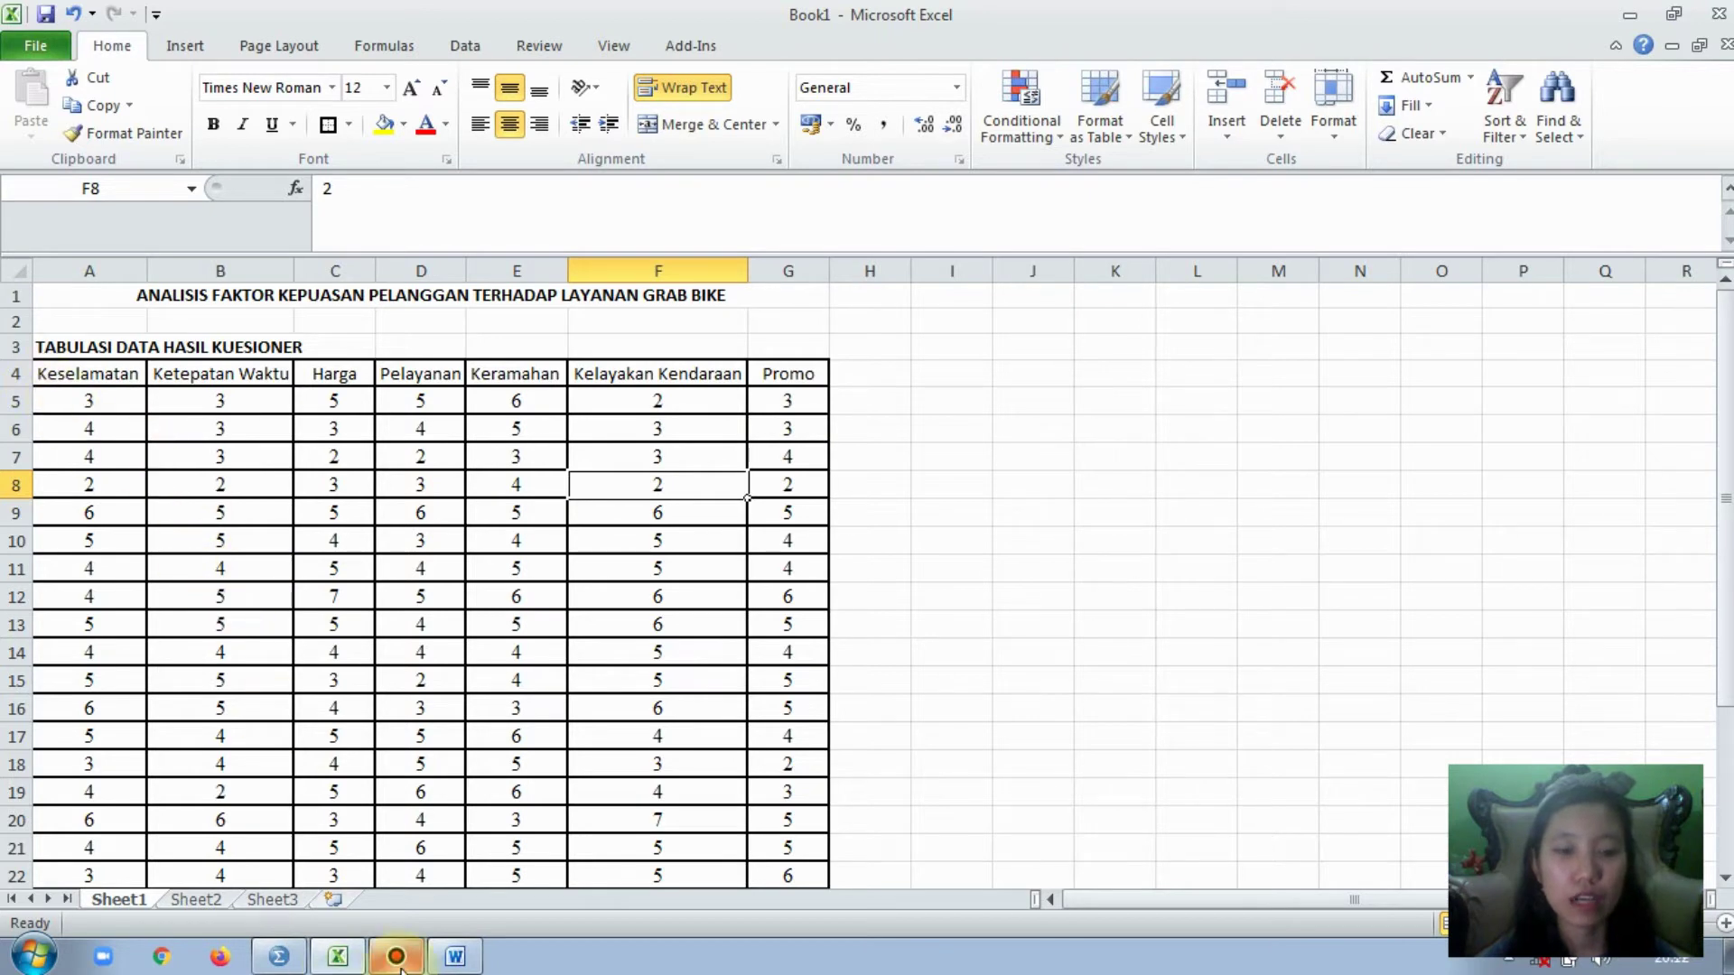
pyautogui.click(434, 964)
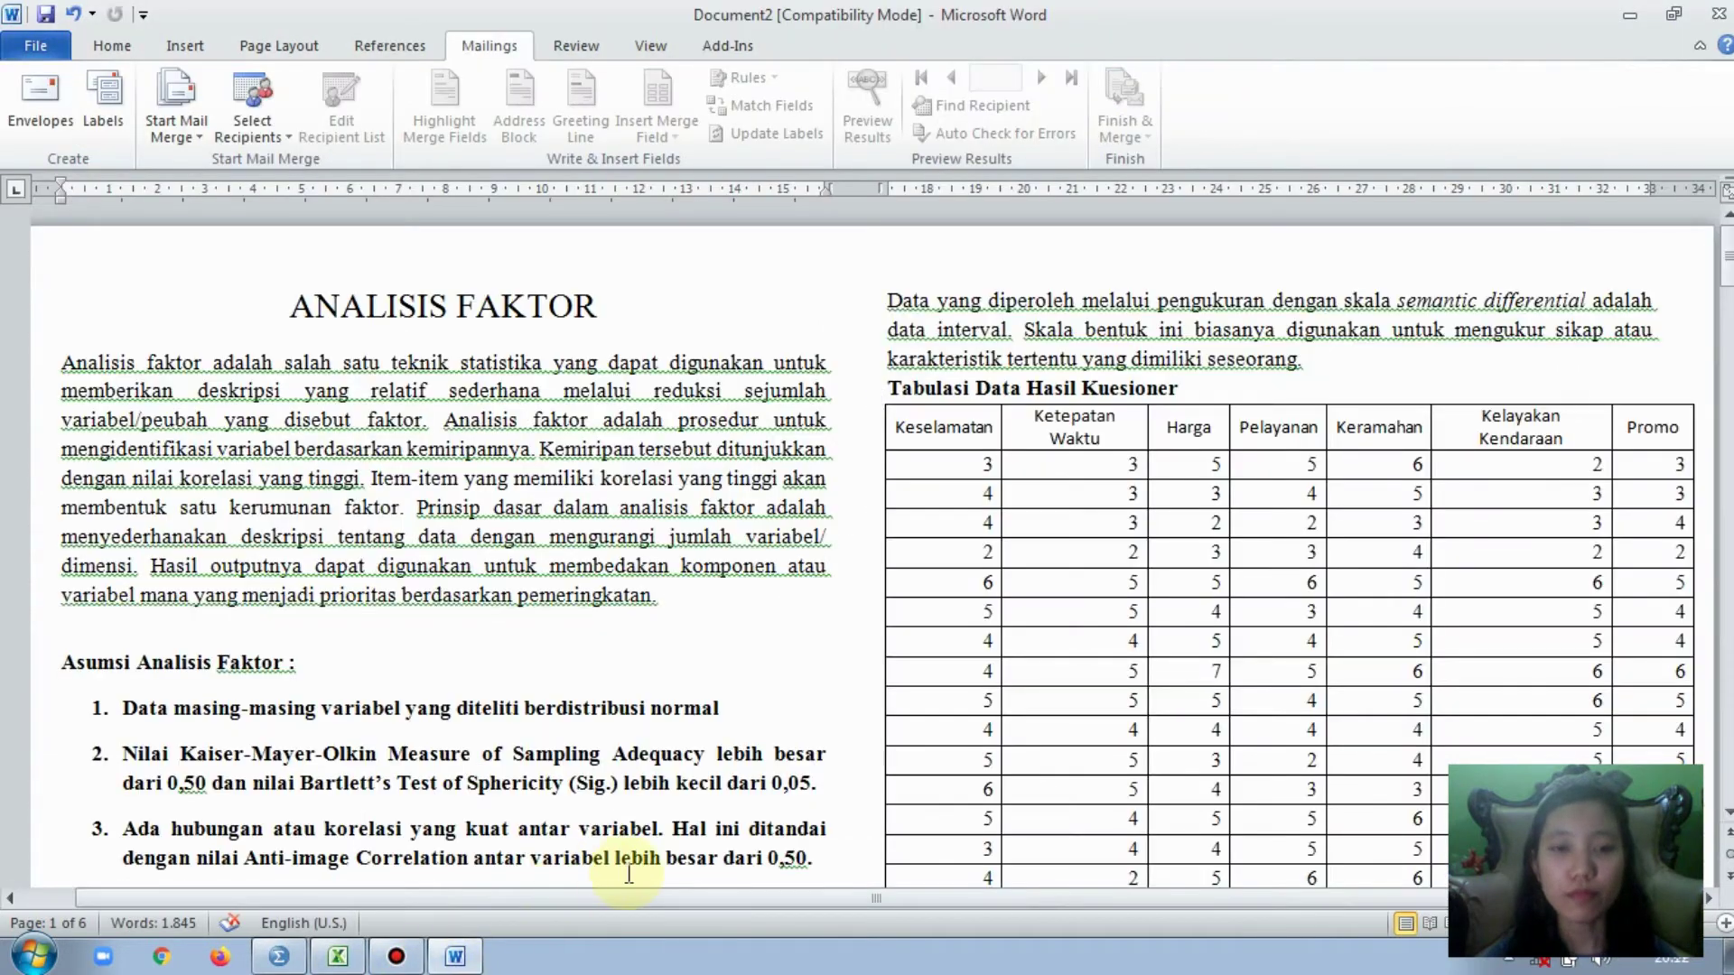
pyautogui.moveTo(1726, 258); pyautogui.dragTo(1726, 292)
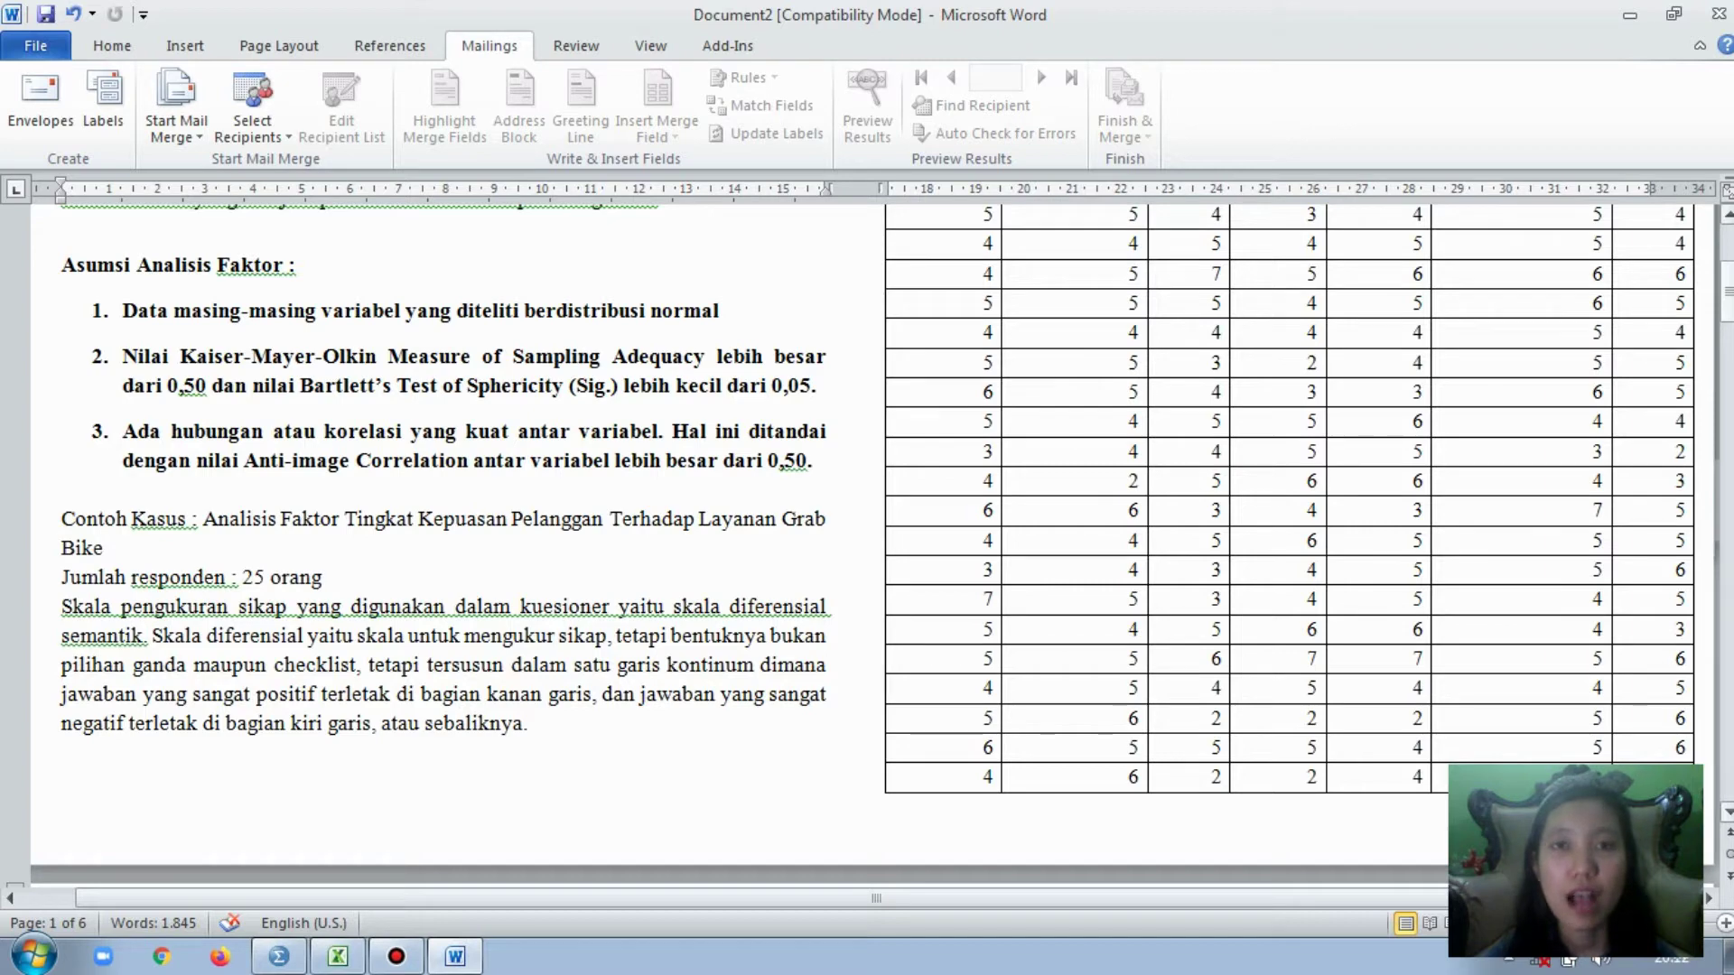
pyautogui.scroll(4, 867, 542)
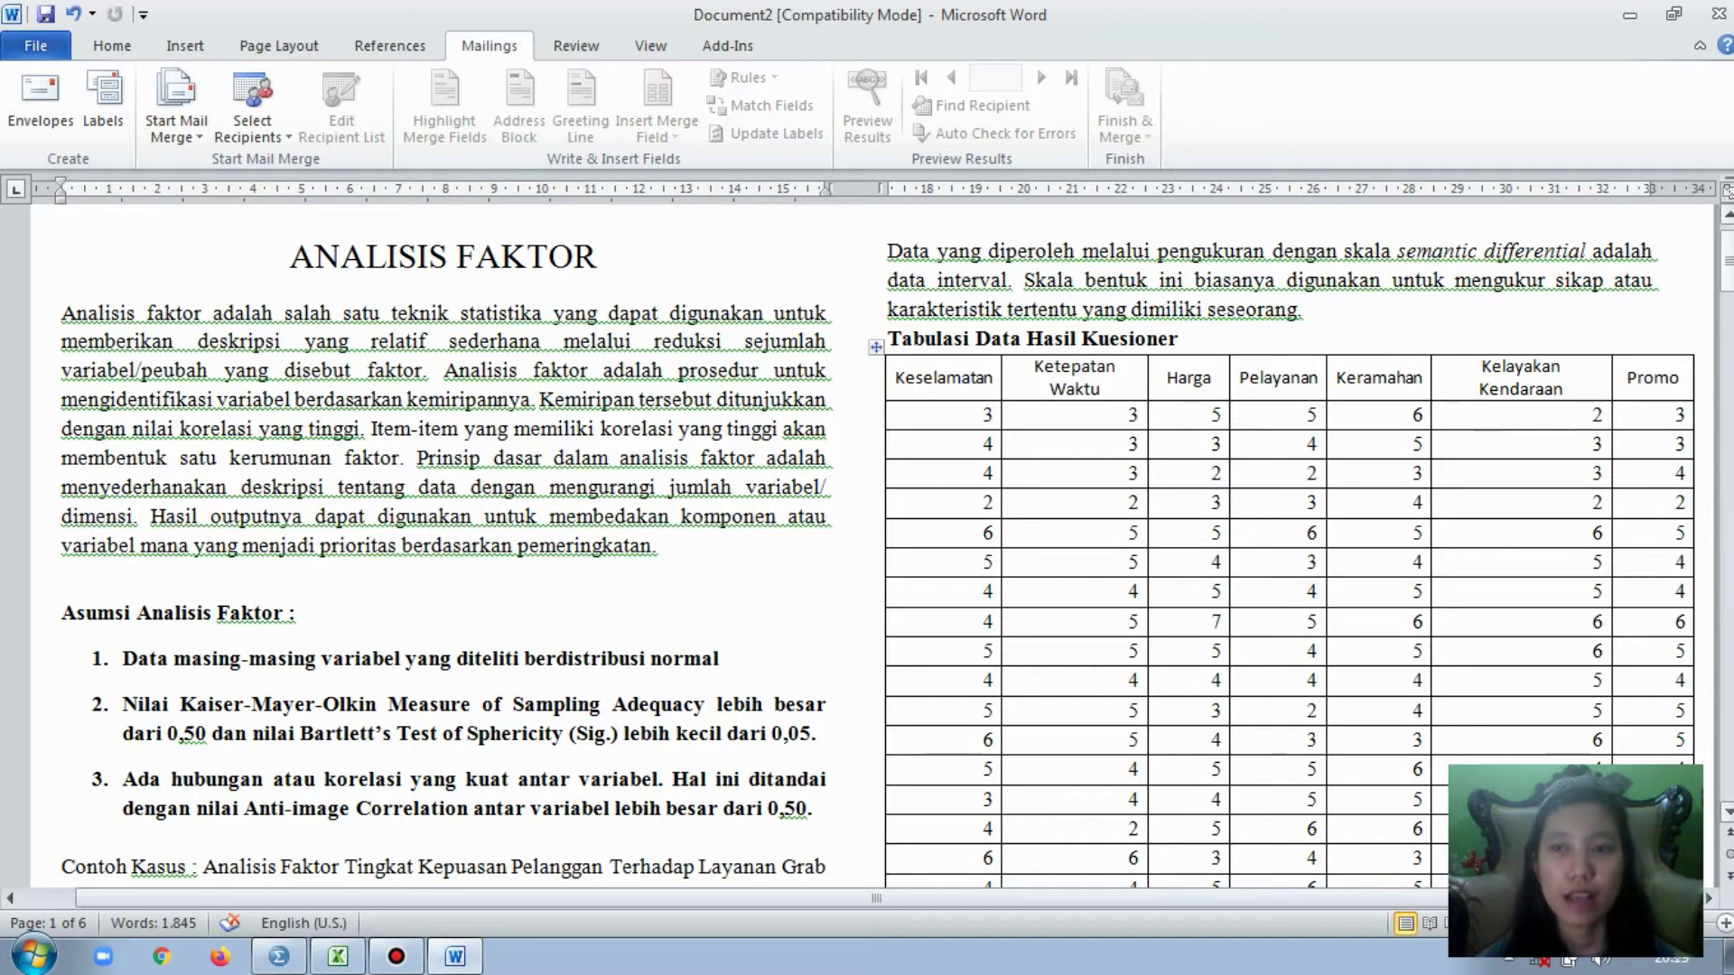
pyautogui.moveTo(1727, 262); pyautogui.dragTo(1727, 275)
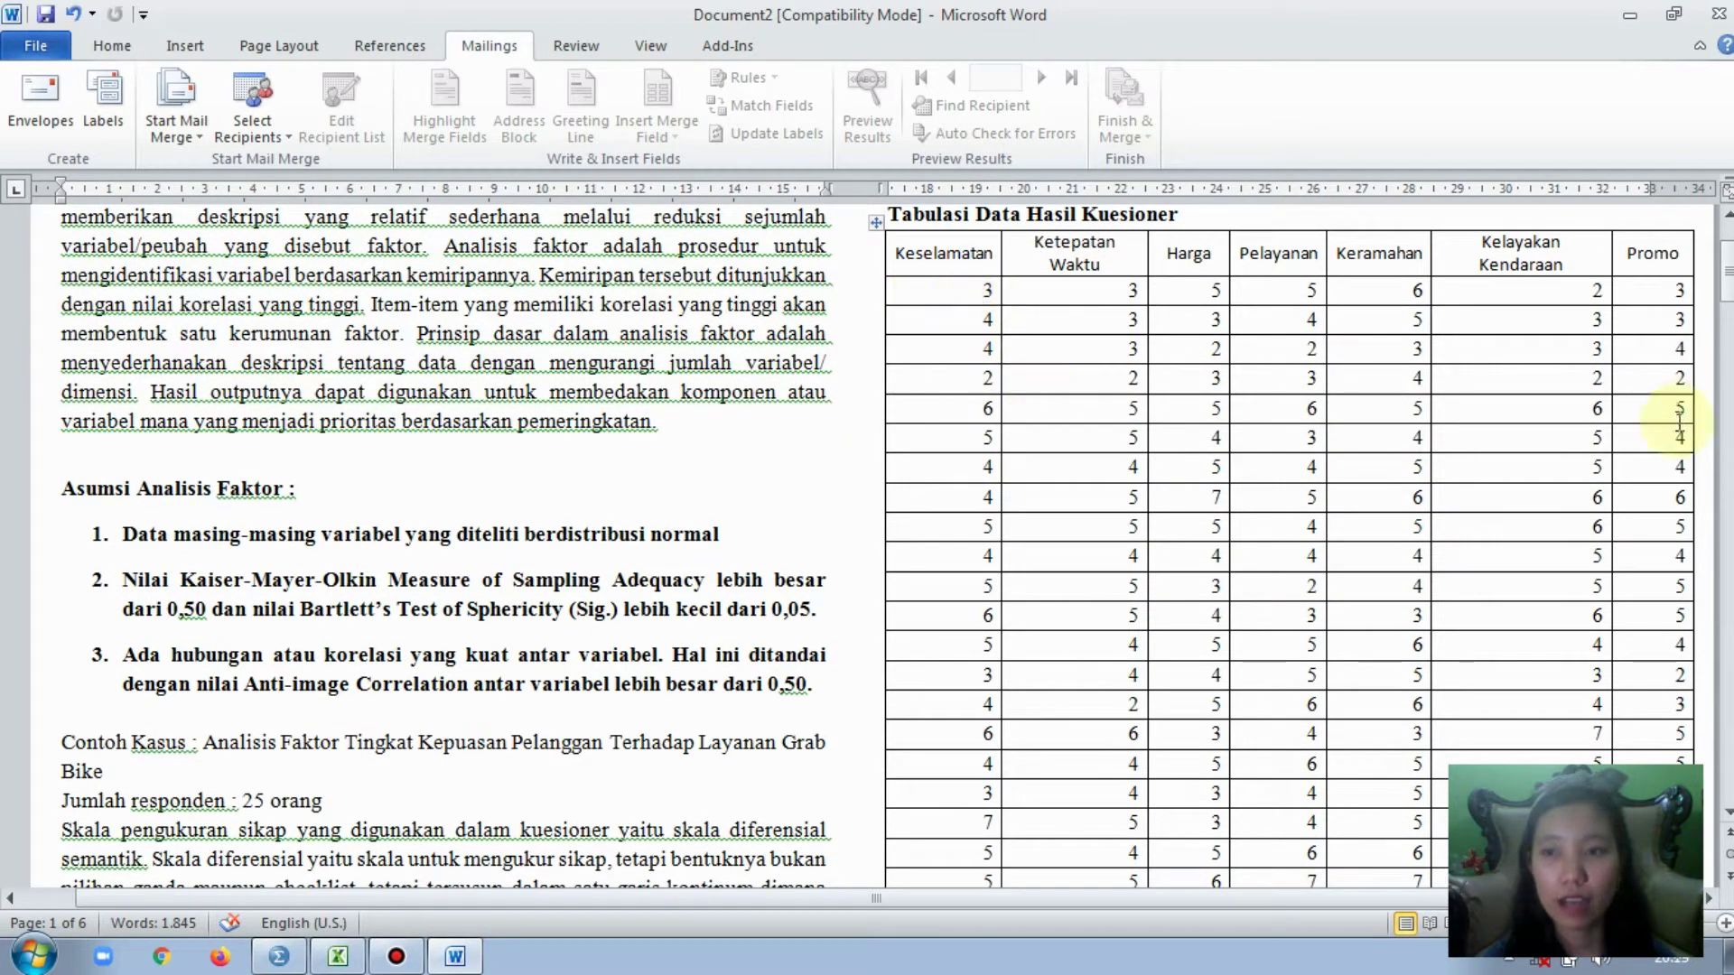
pyautogui.moveTo(1726, 270); pyautogui.dragTo(1726, 277)
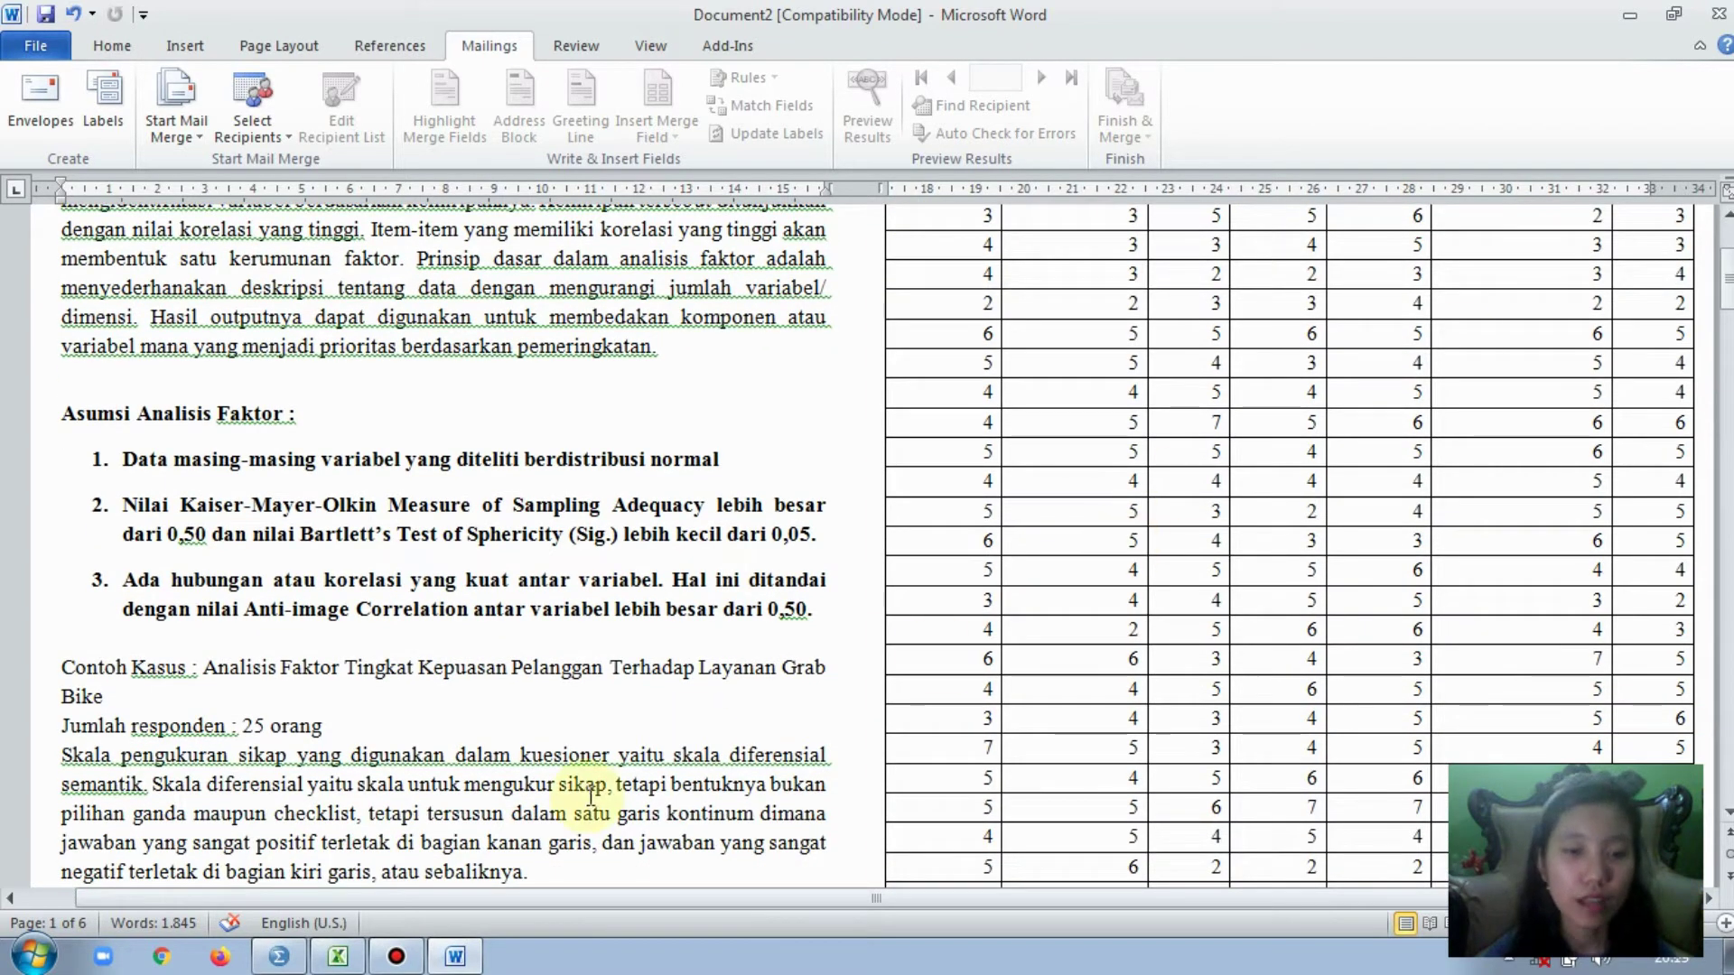
# - Copy the questionnaire scores in A5:G29 of Sheet1 in the Excel workbook, without the column headings
pyautogui.click(299, 960)
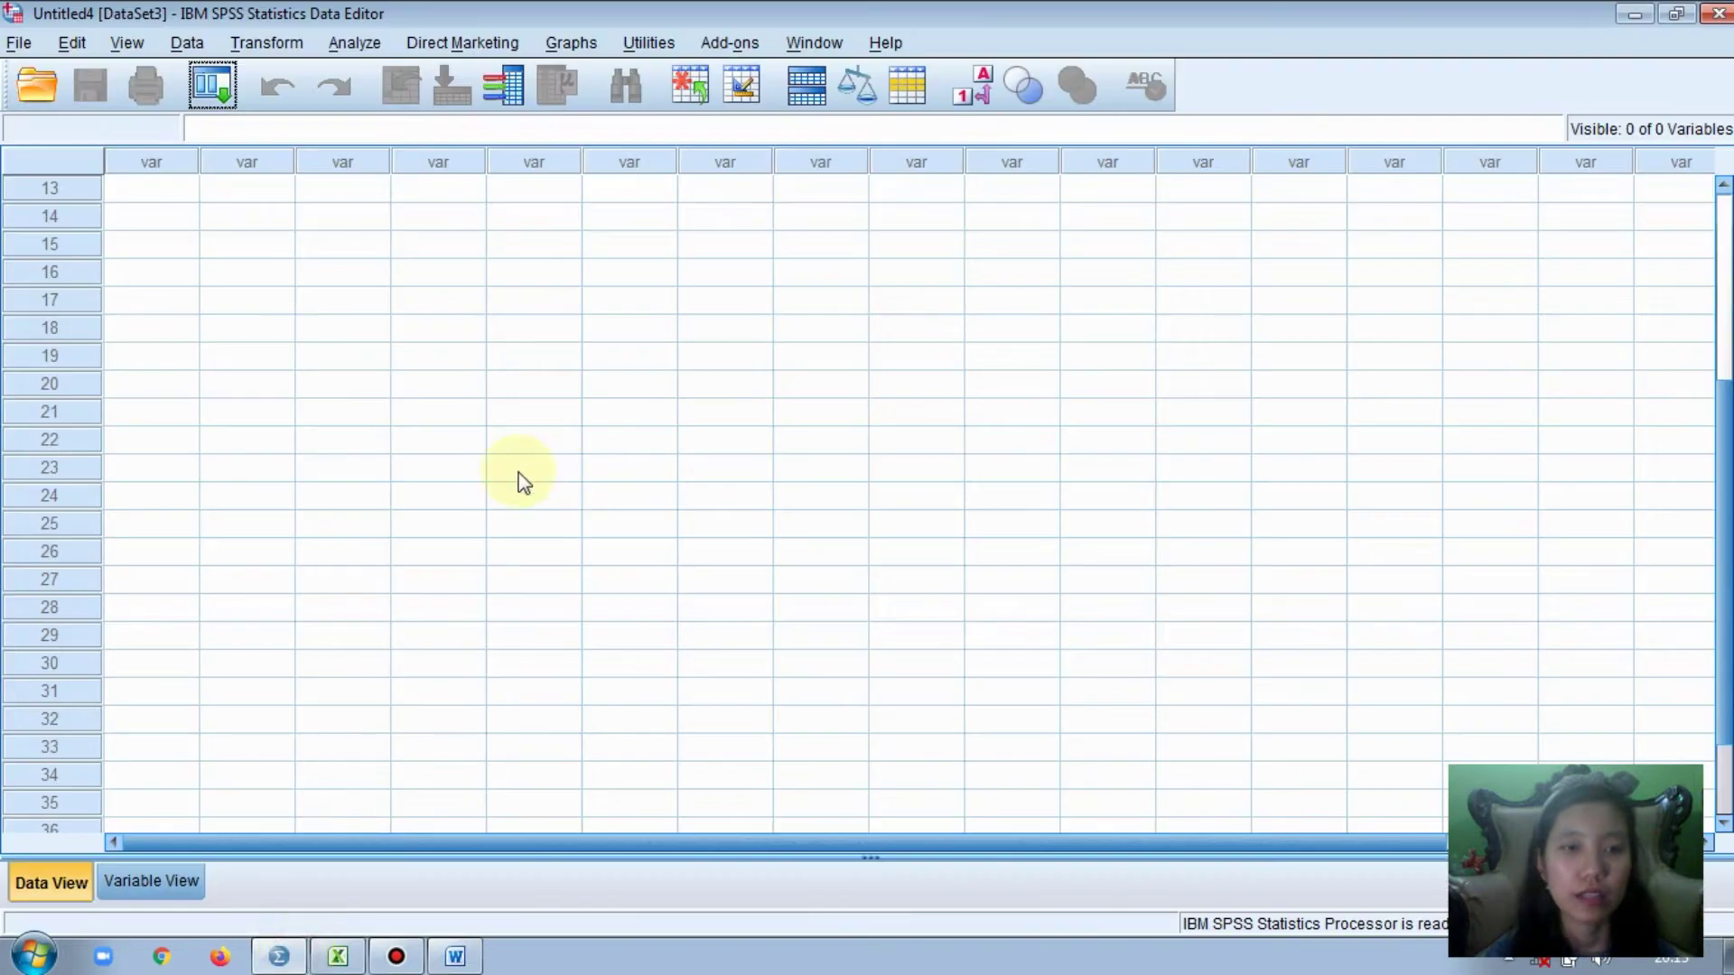
pyautogui.click(350, 959)
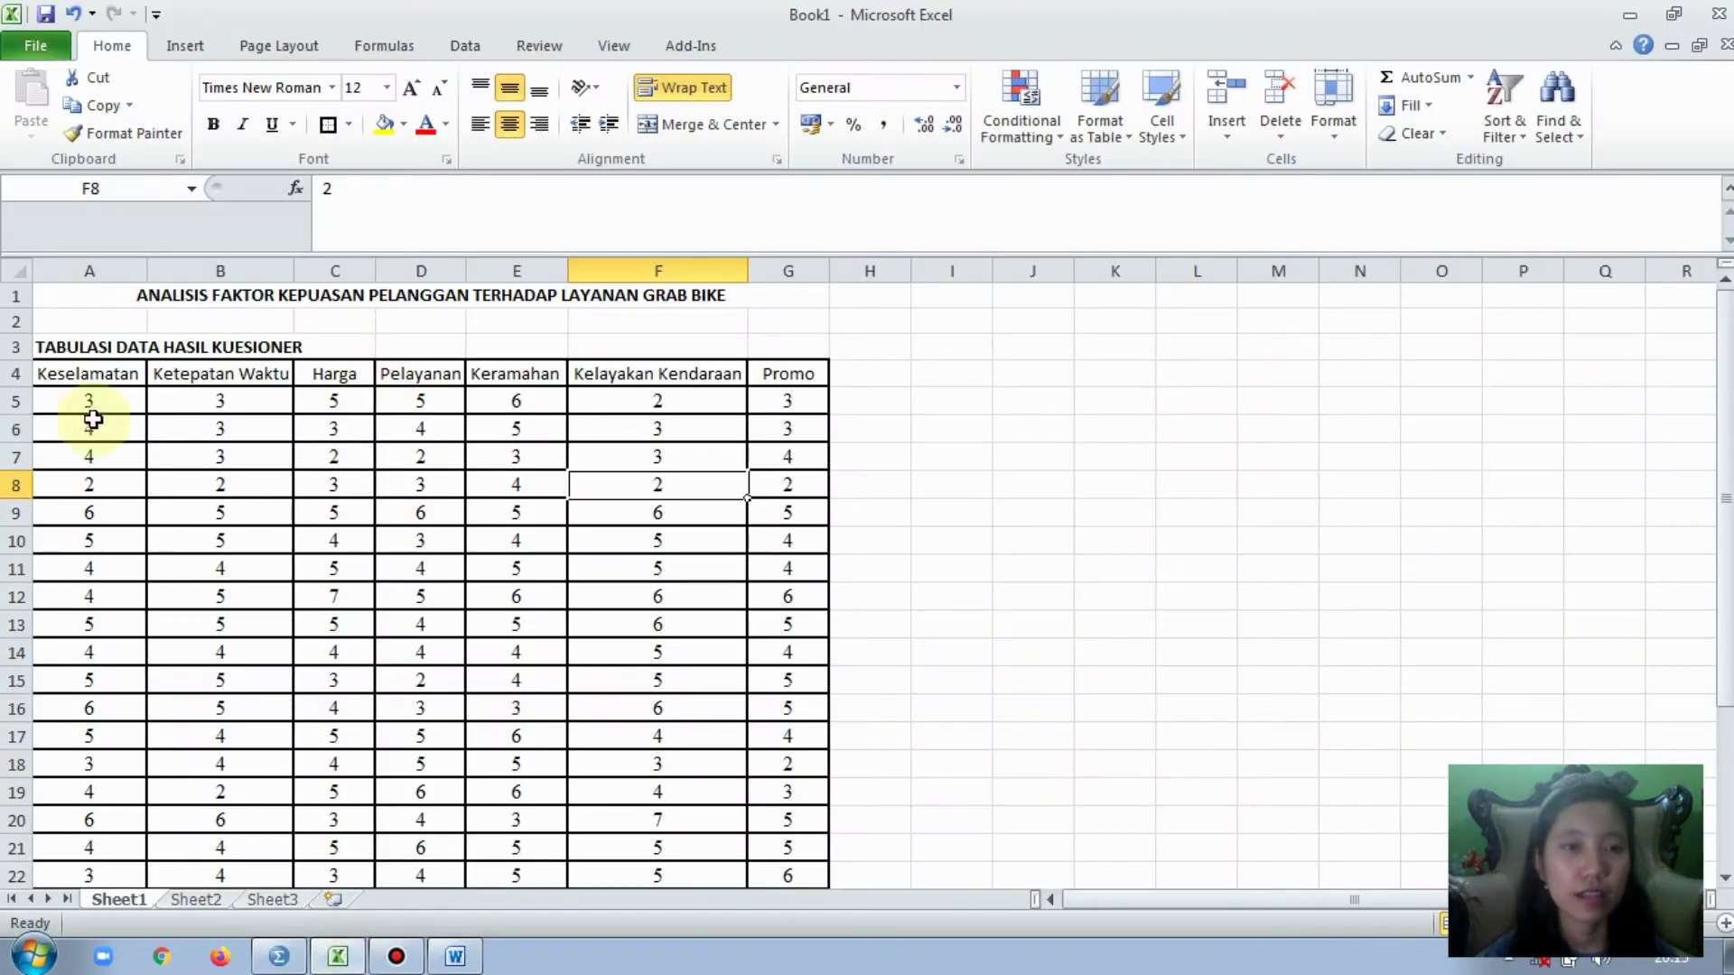
pyautogui.moveTo(79, 400); pyautogui.dragTo(772, 880)
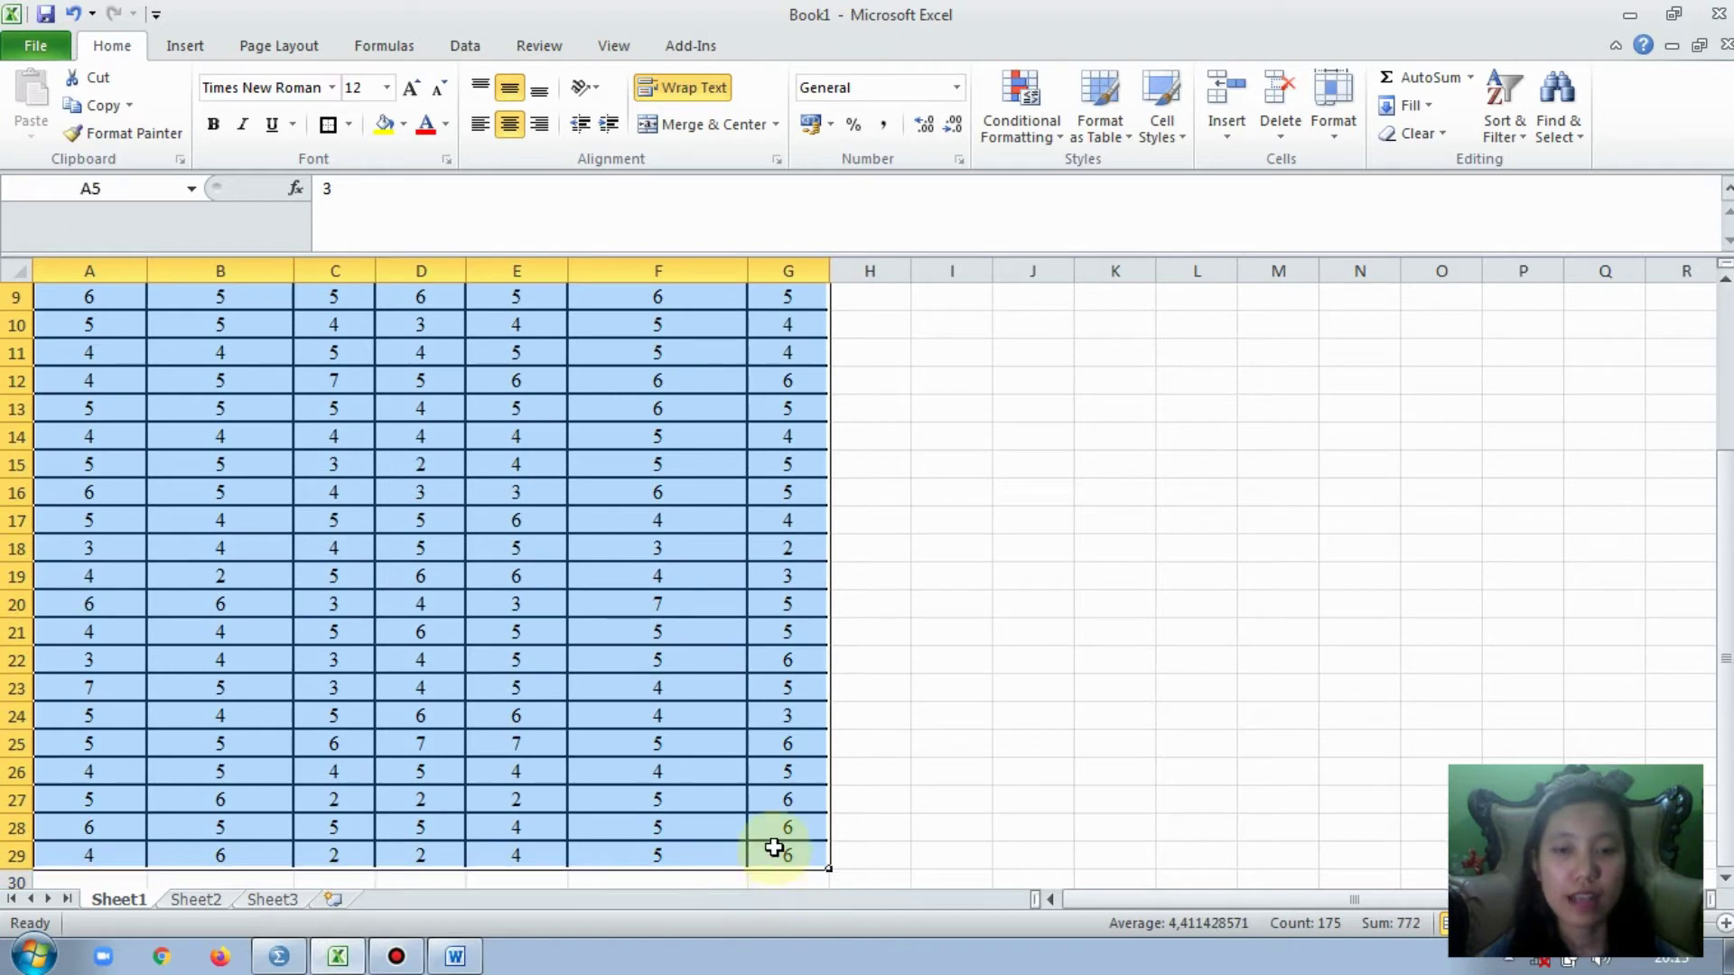
pyautogui.rightClick(773, 848)
pyautogui.click(834, 443)
pyautogui.scroll(3, 843, 446)
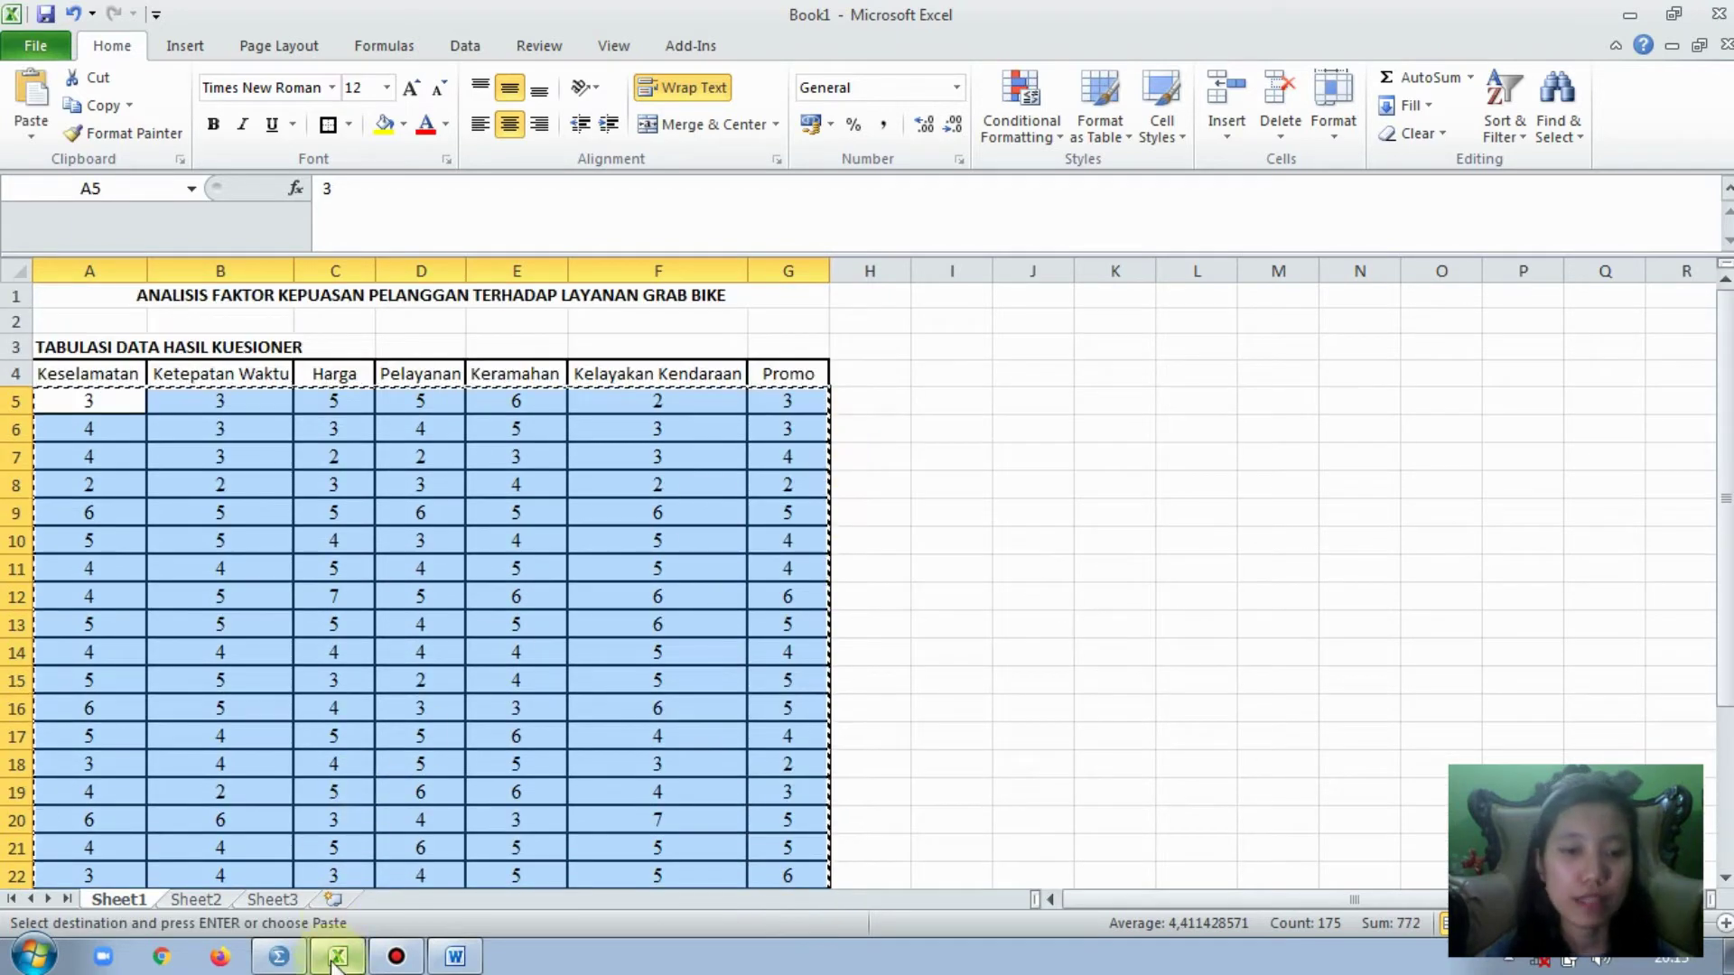
# - Switch to SPSS and paste the copied scores into the empty dataset, starting at row 1 of the first column
pyautogui.click(278, 956)
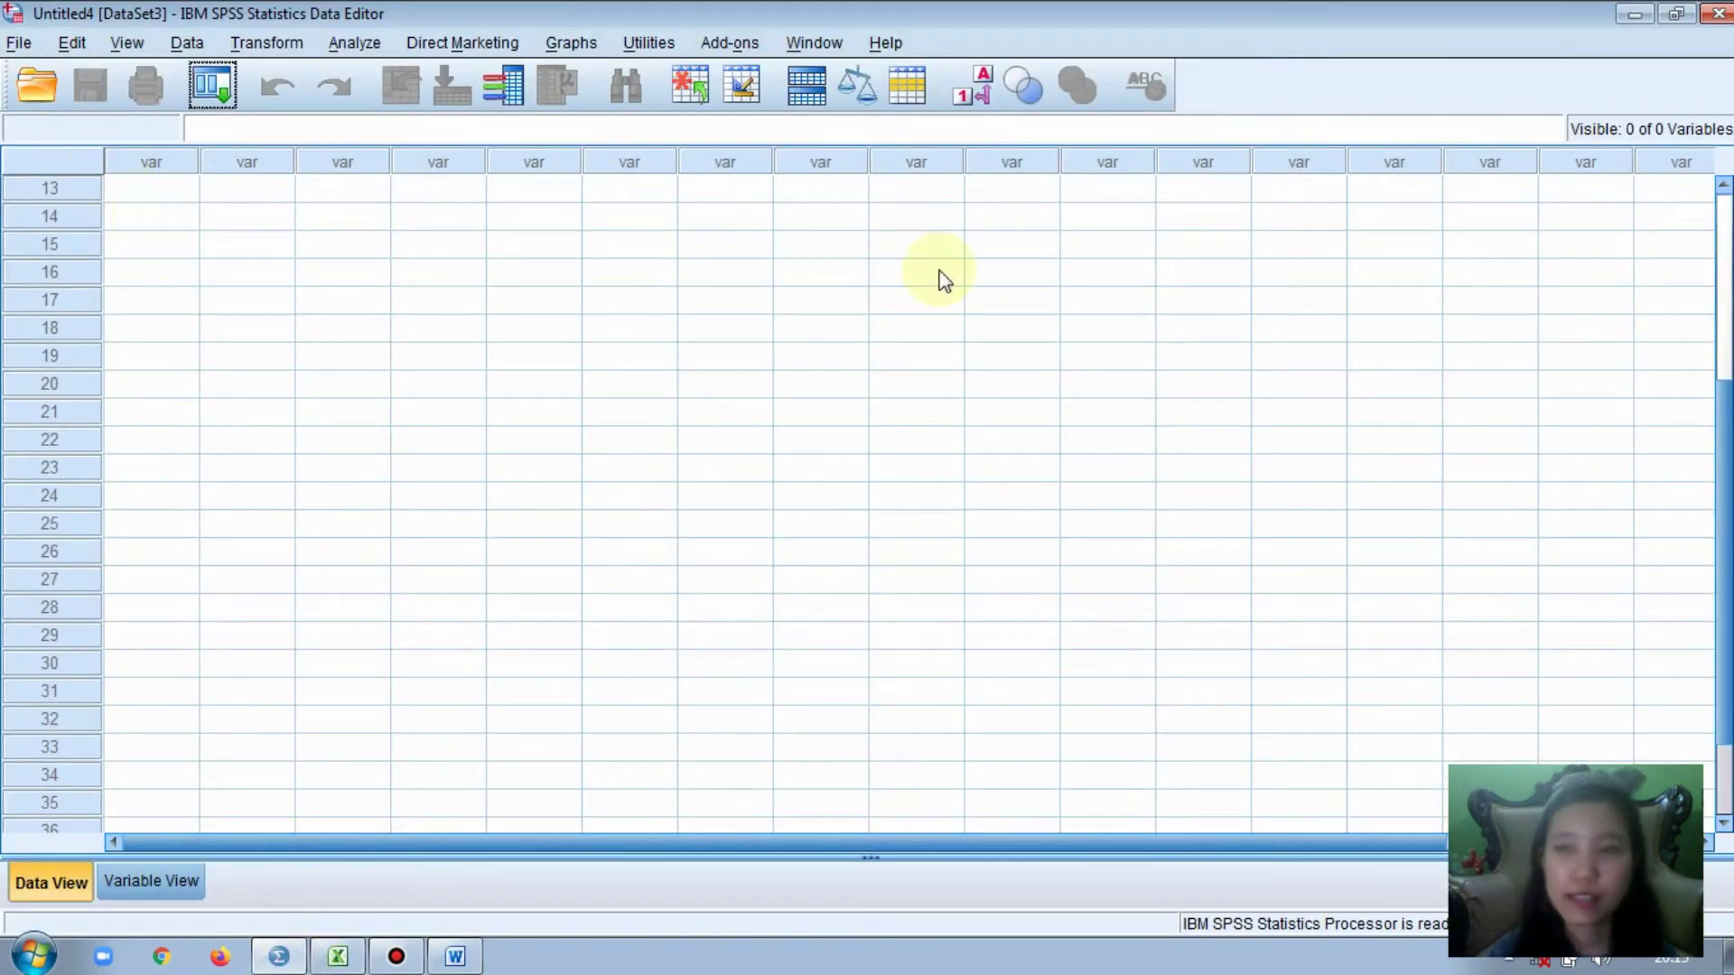
pyautogui.moveTo(1720, 361); pyautogui.dragTo(1706, 189)
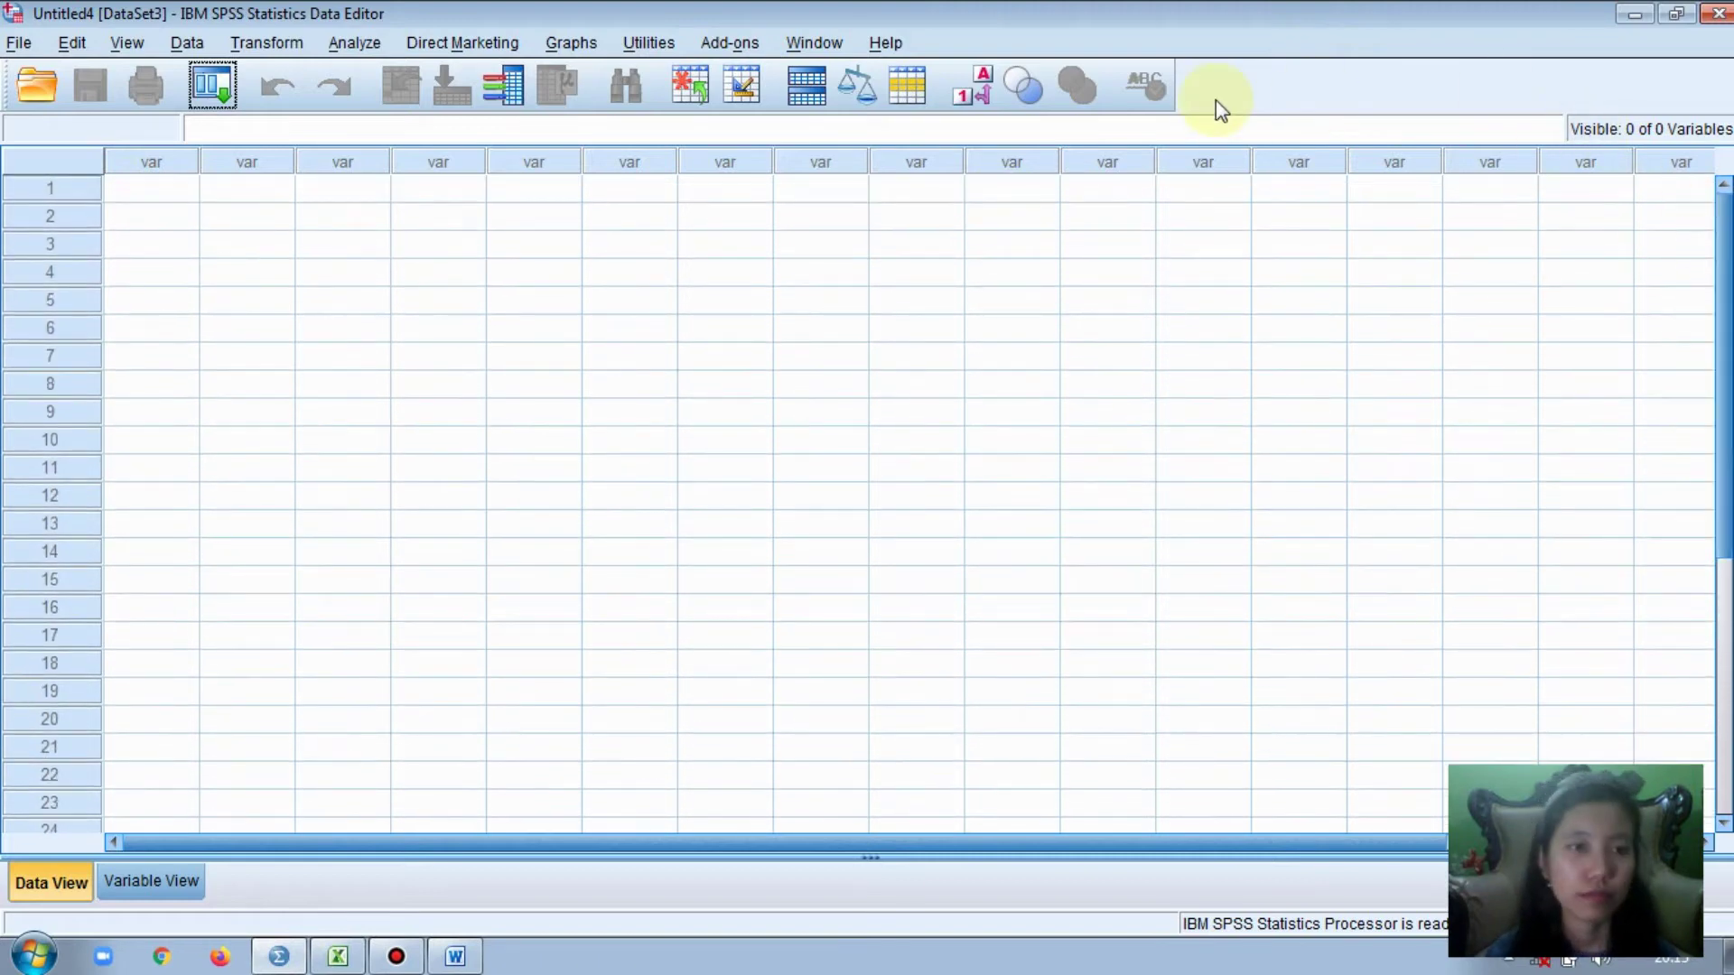
pyautogui.rightClick(179, 195)
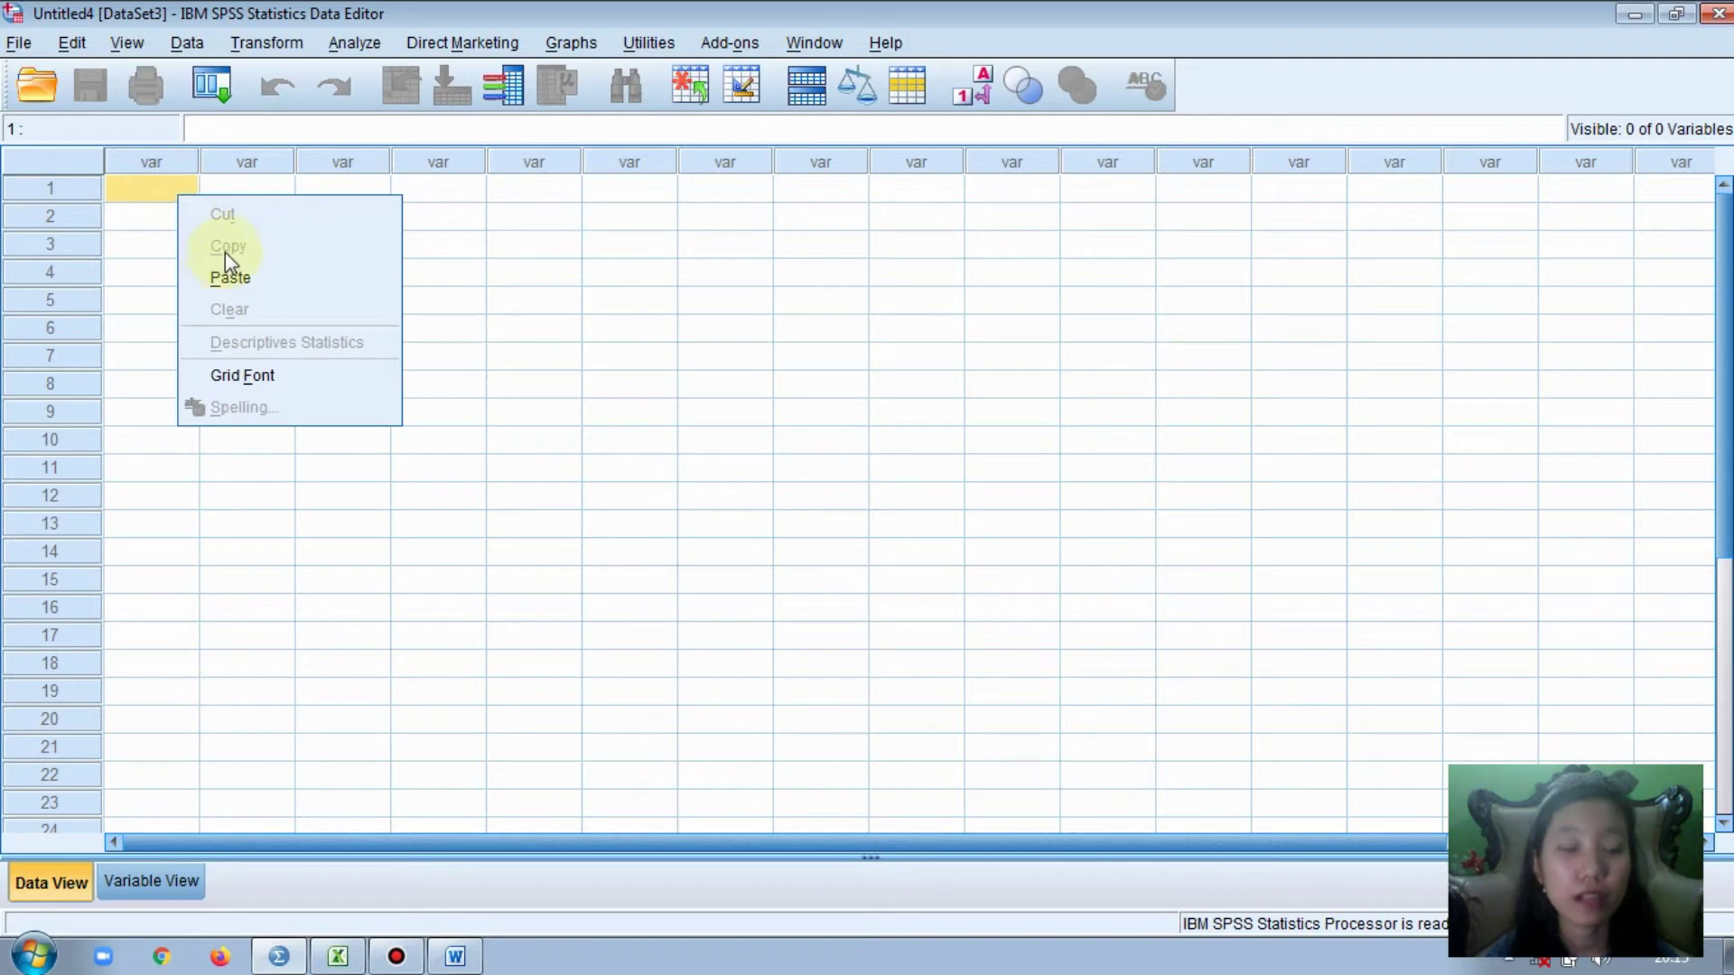
pyautogui.click(237, 276)
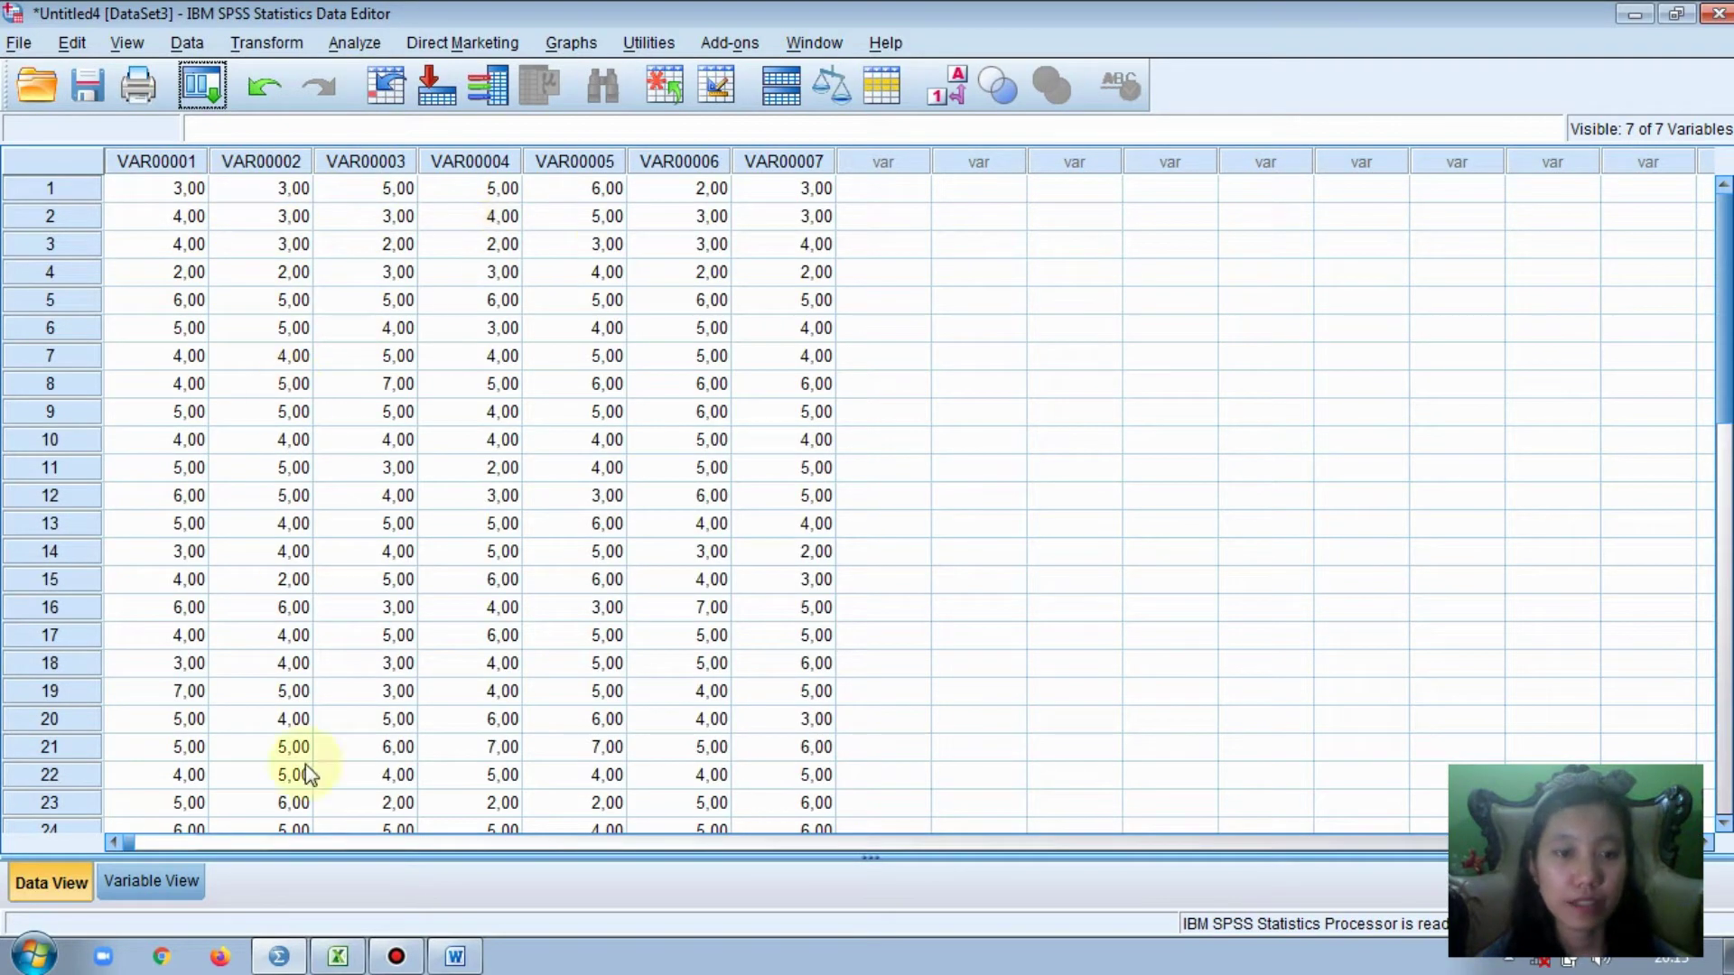
# - Show the variable definitions and rename the first variable P1
pyautogui.click(150, 882)
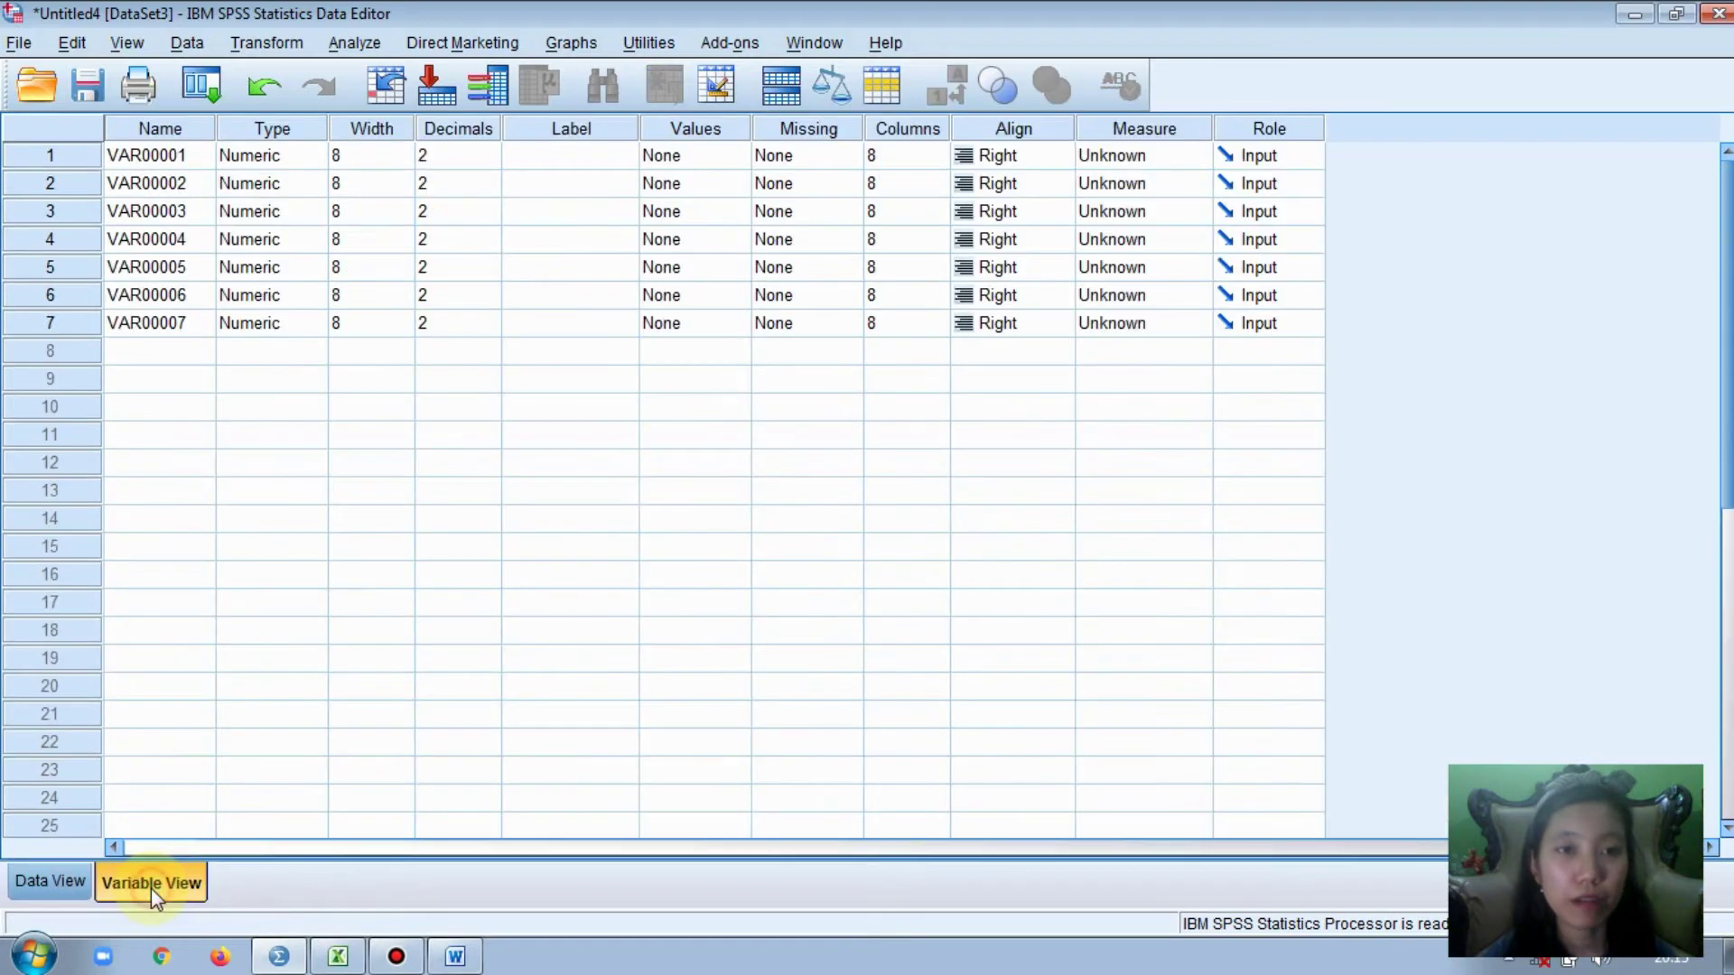
pyautogui.click(188, 163)
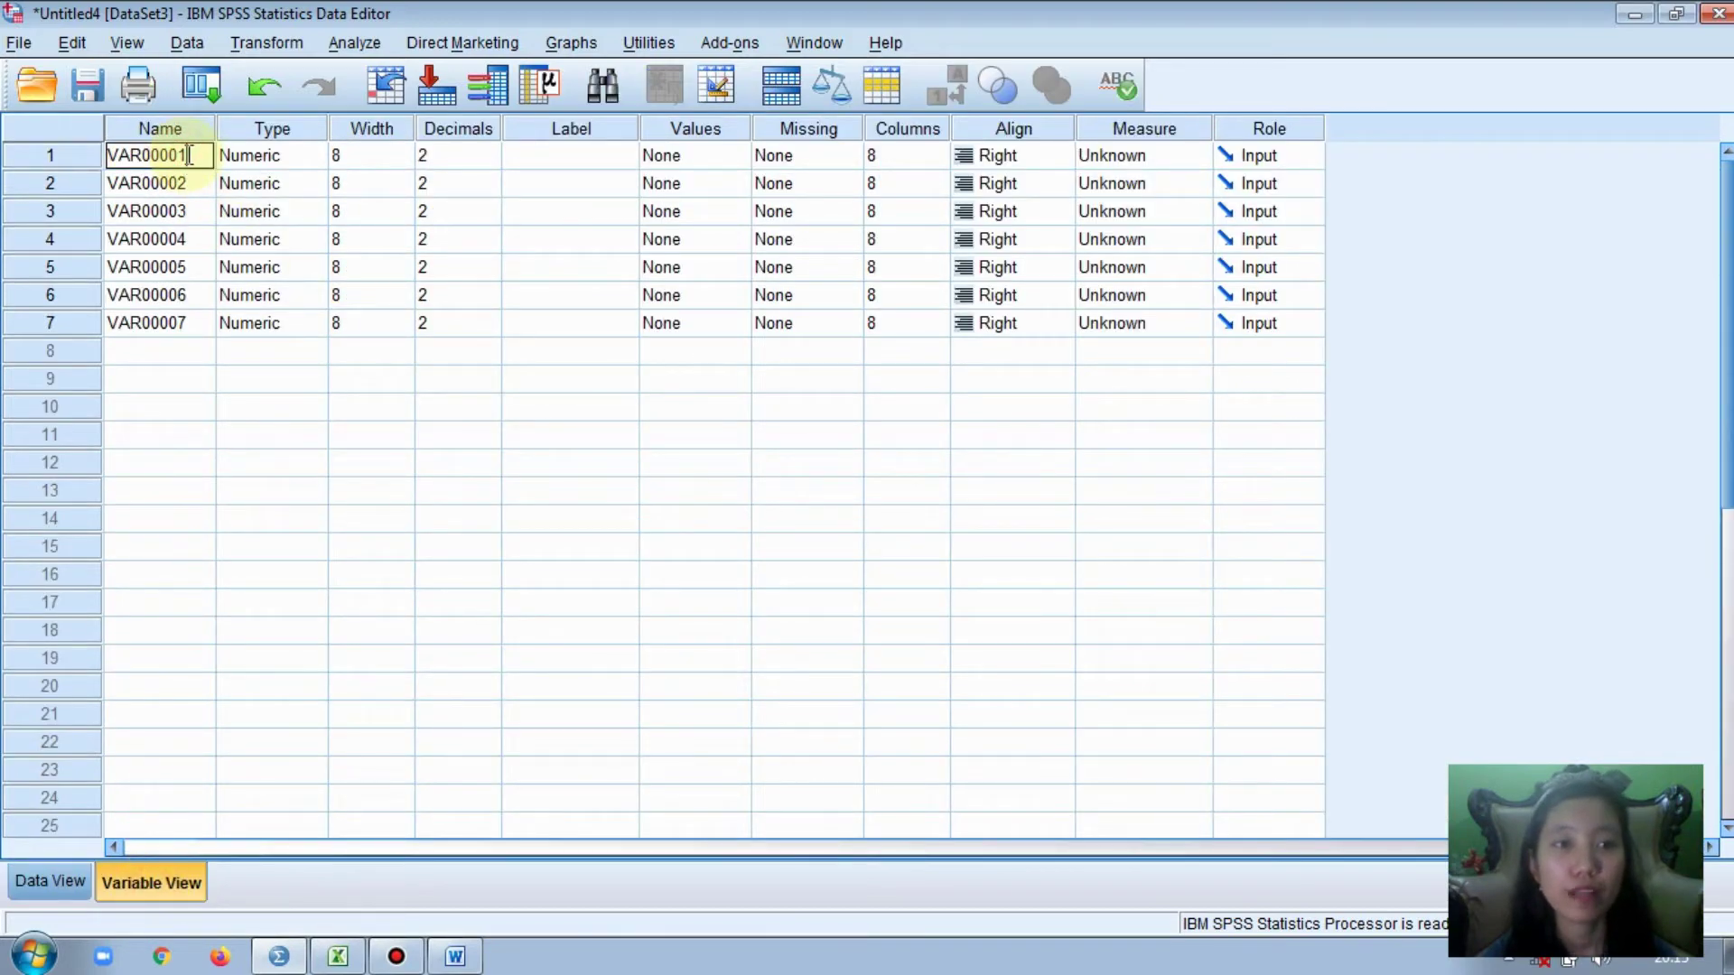
pyautogui.moveTo(181, 155); pyautogui.dragTo(99, 146)
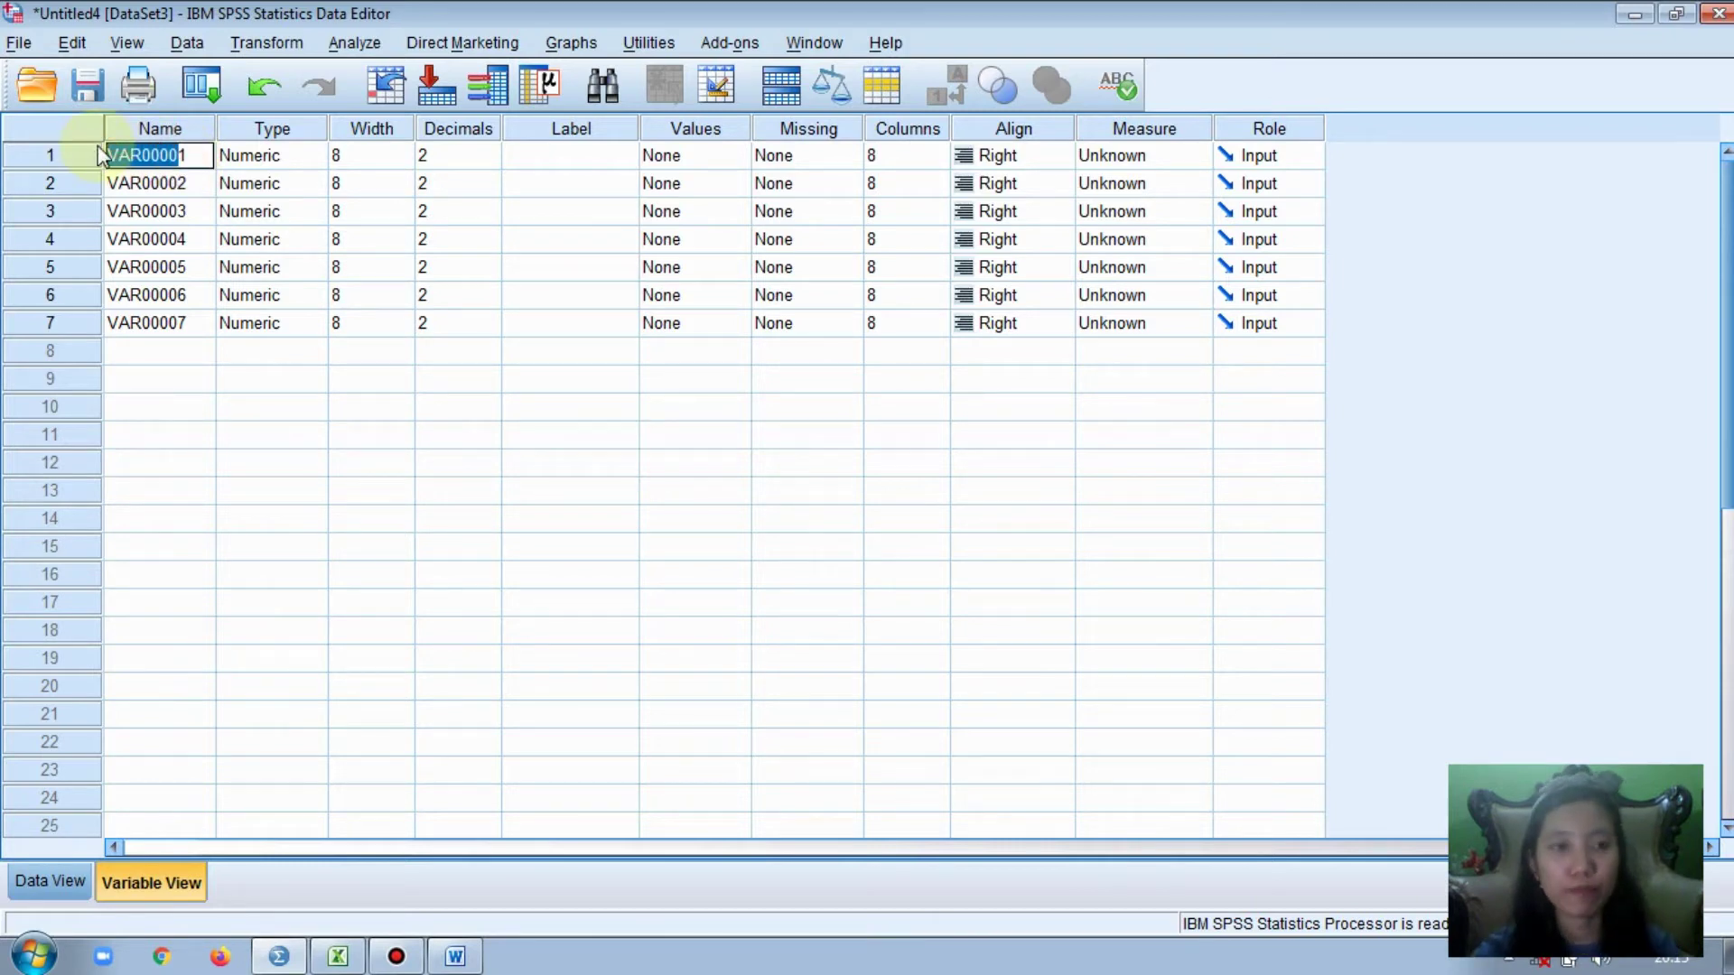
pyautogui.press('Delete')
pyautogui.press('Delete')
pyautogui.write('P1')
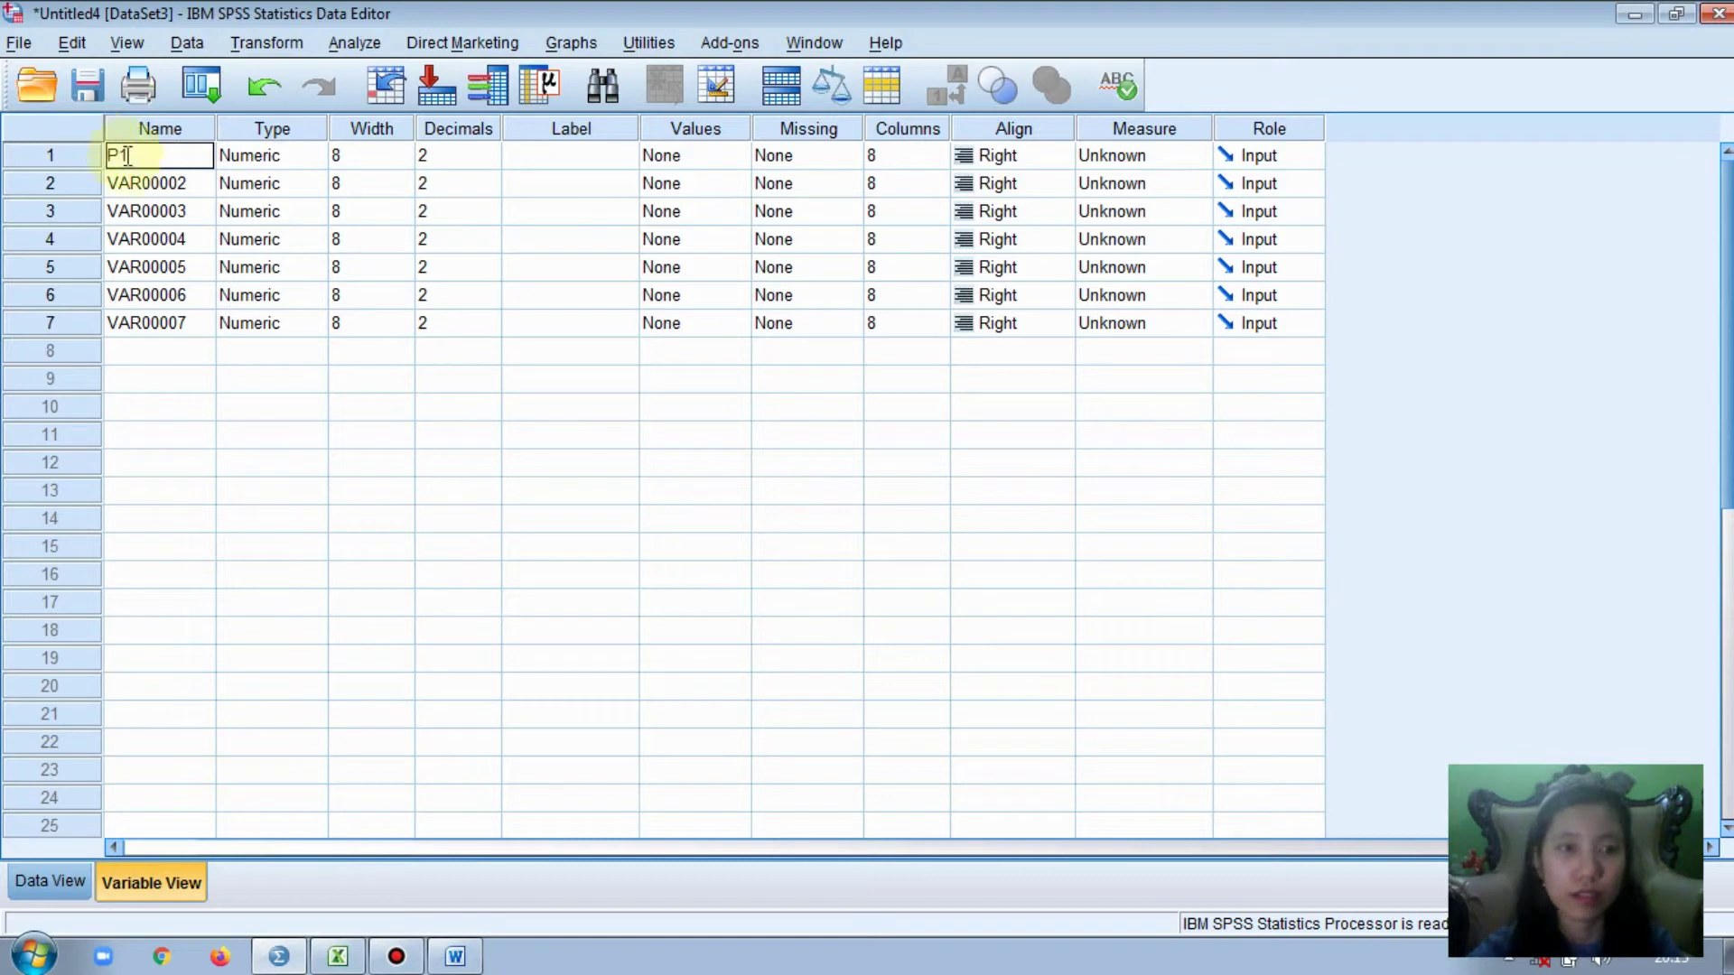
# - Rename the second and third variables P2 and P3
pyautogui.click(174, 195)
pyautogui.doubleClick(174, 195)
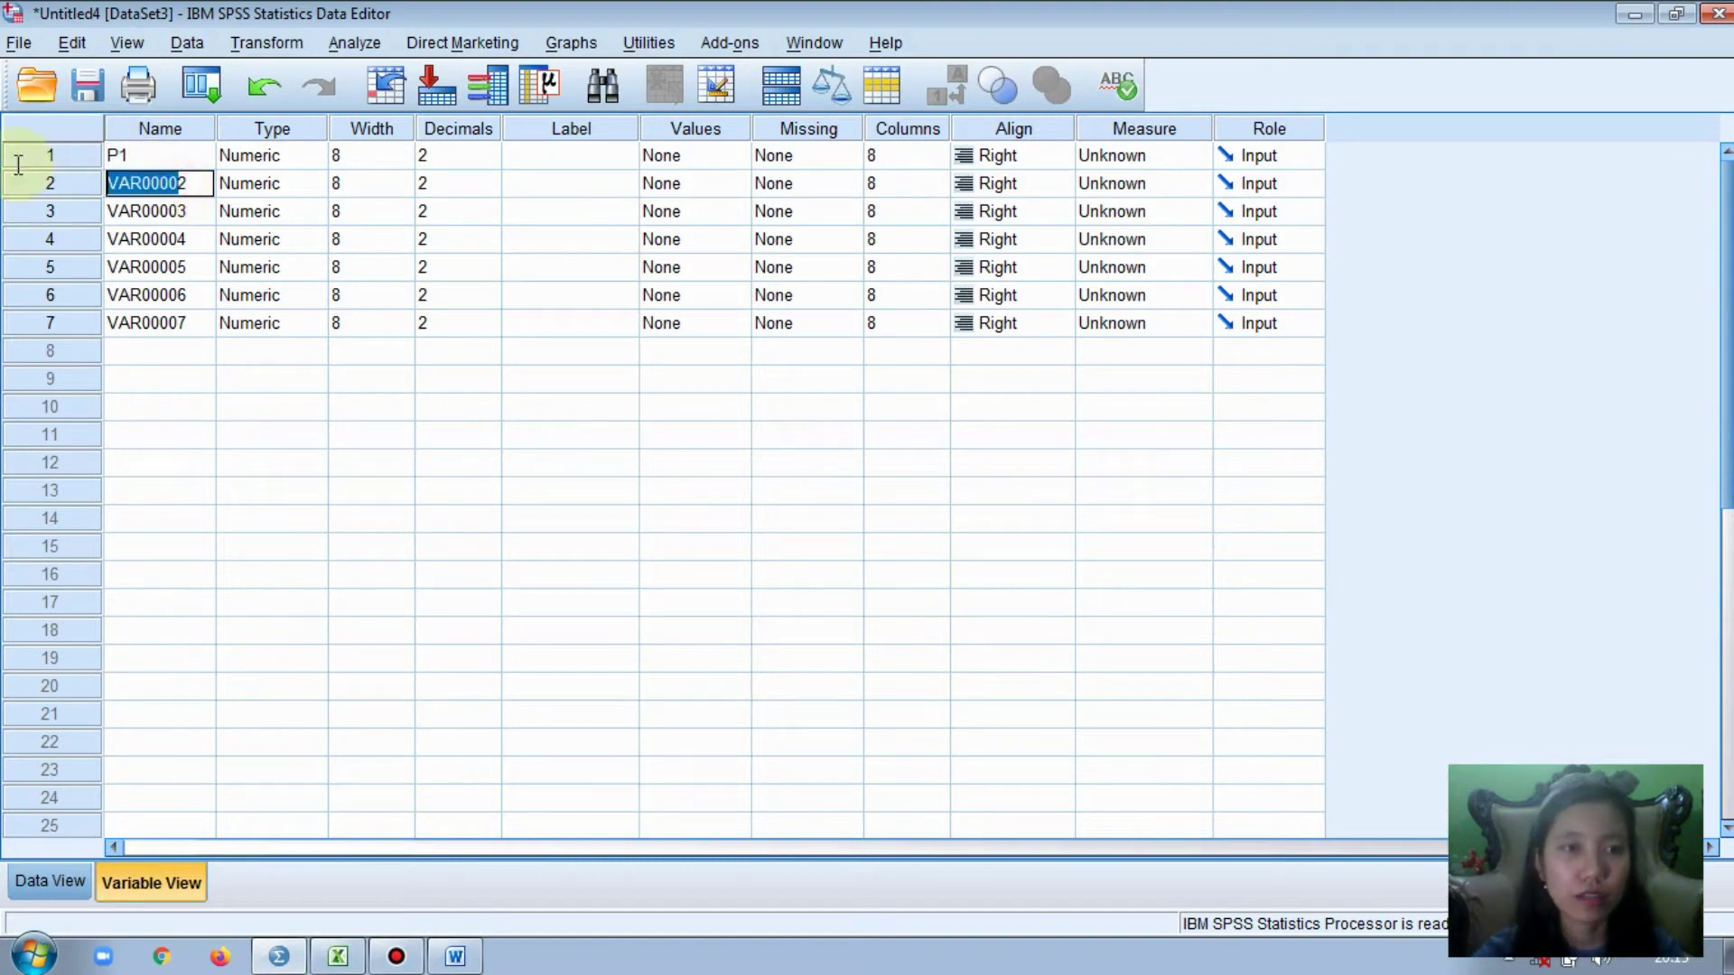
pyautogui.write('P2')
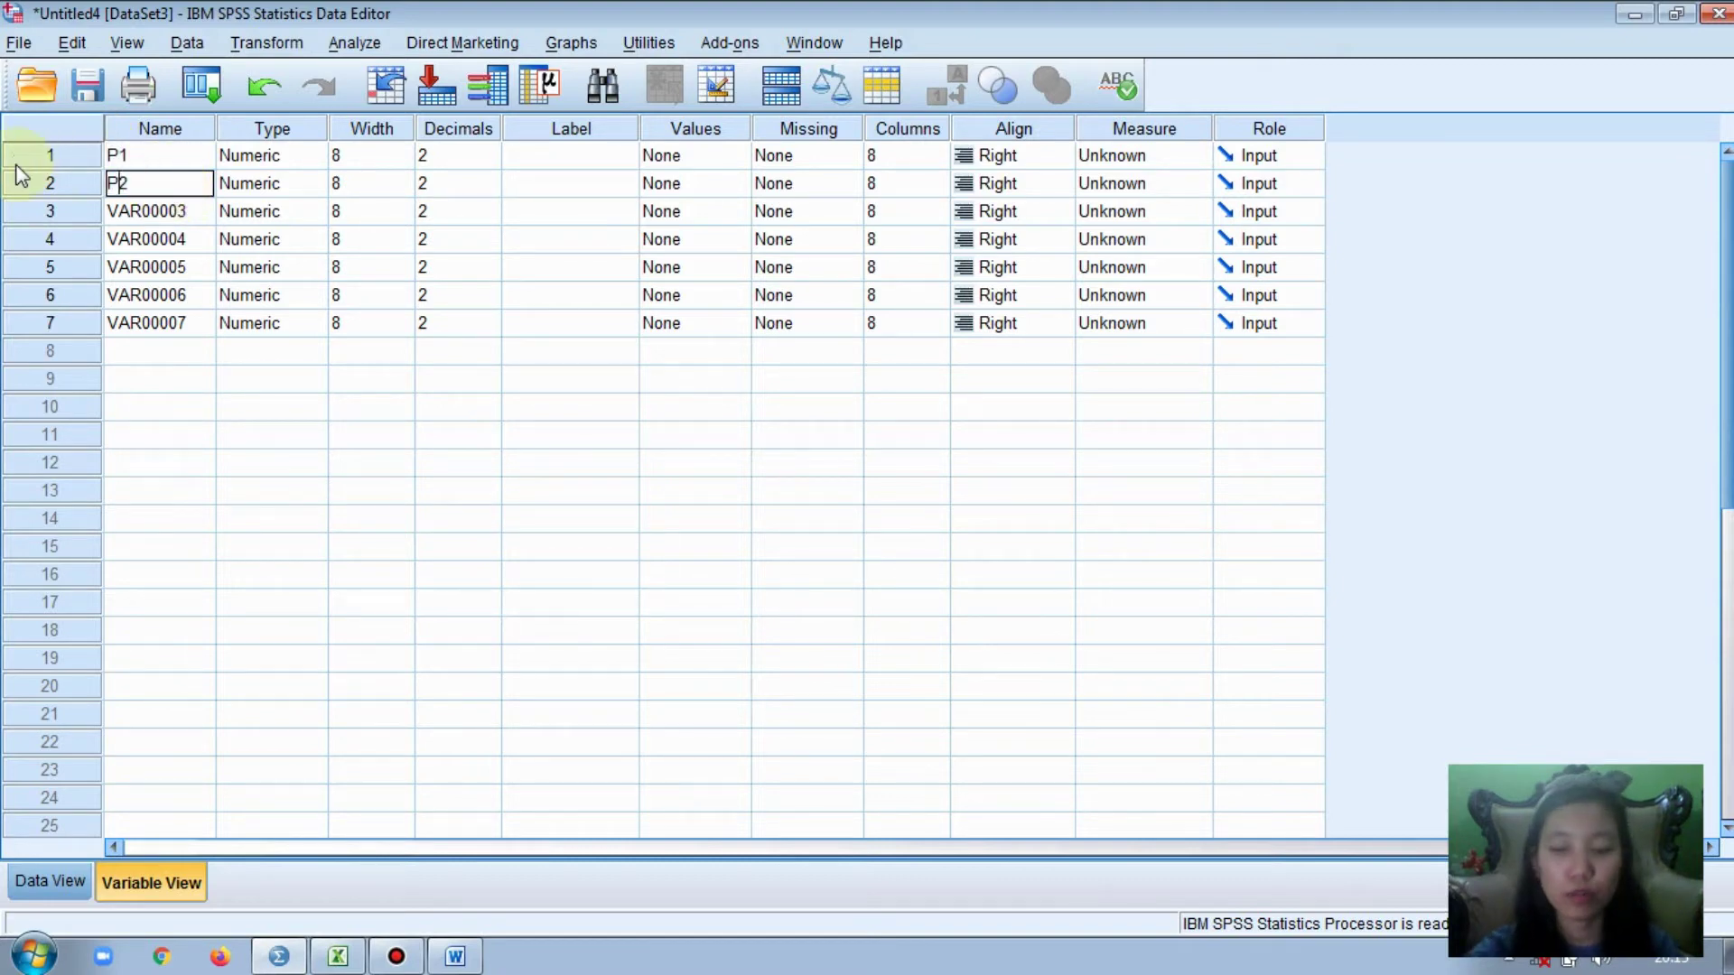
pyautogui.click(175, 213)
pyautogui.doubleClick(178, 213)
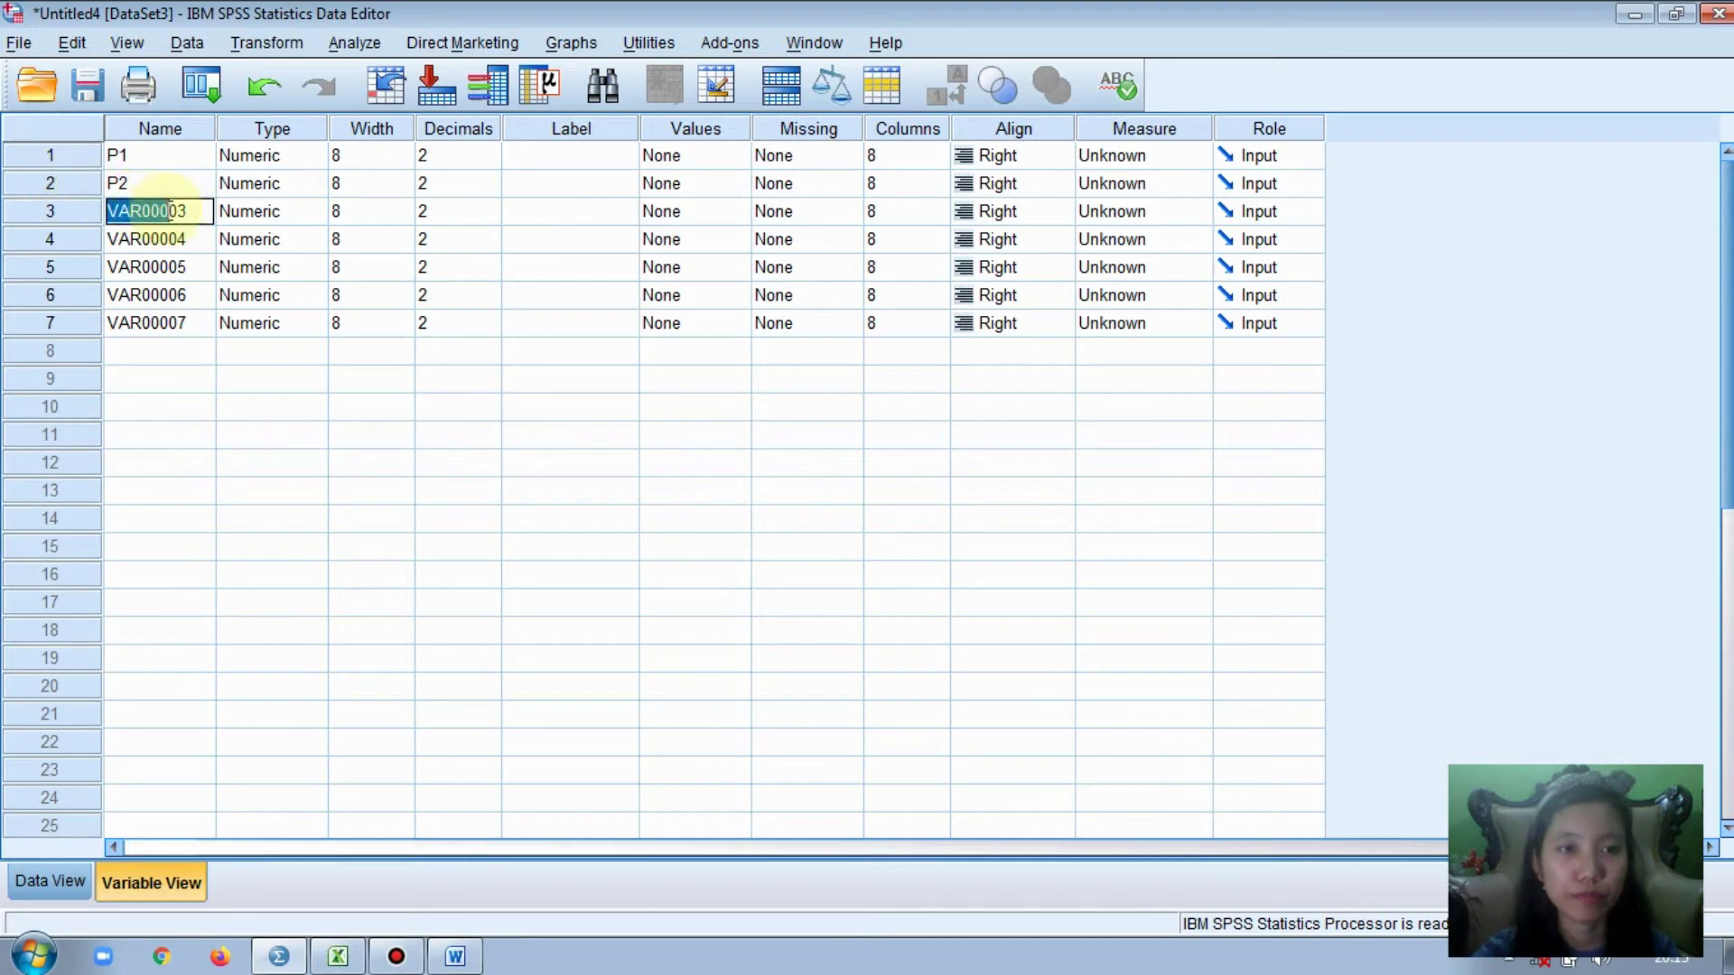
pyautogui.write('P3')
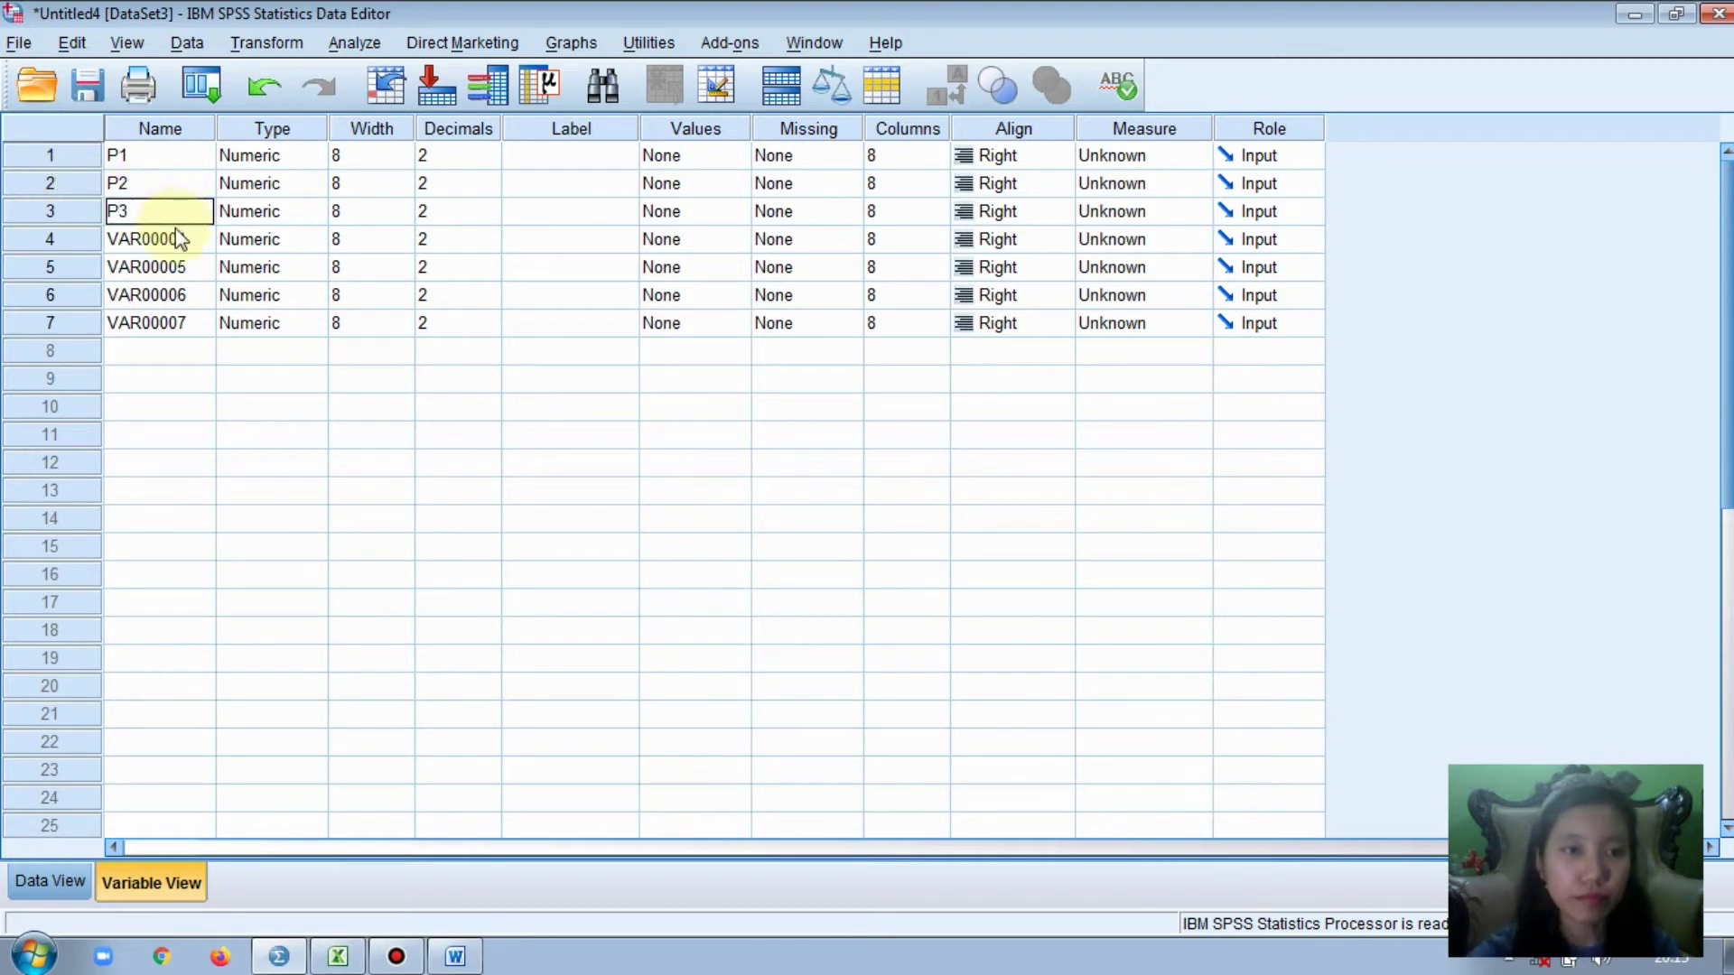
# - Rename the fourth and fifth variables P4 and P5
pyautogui.click(178, 236)
pyautogui.doubleClick(178, 236)
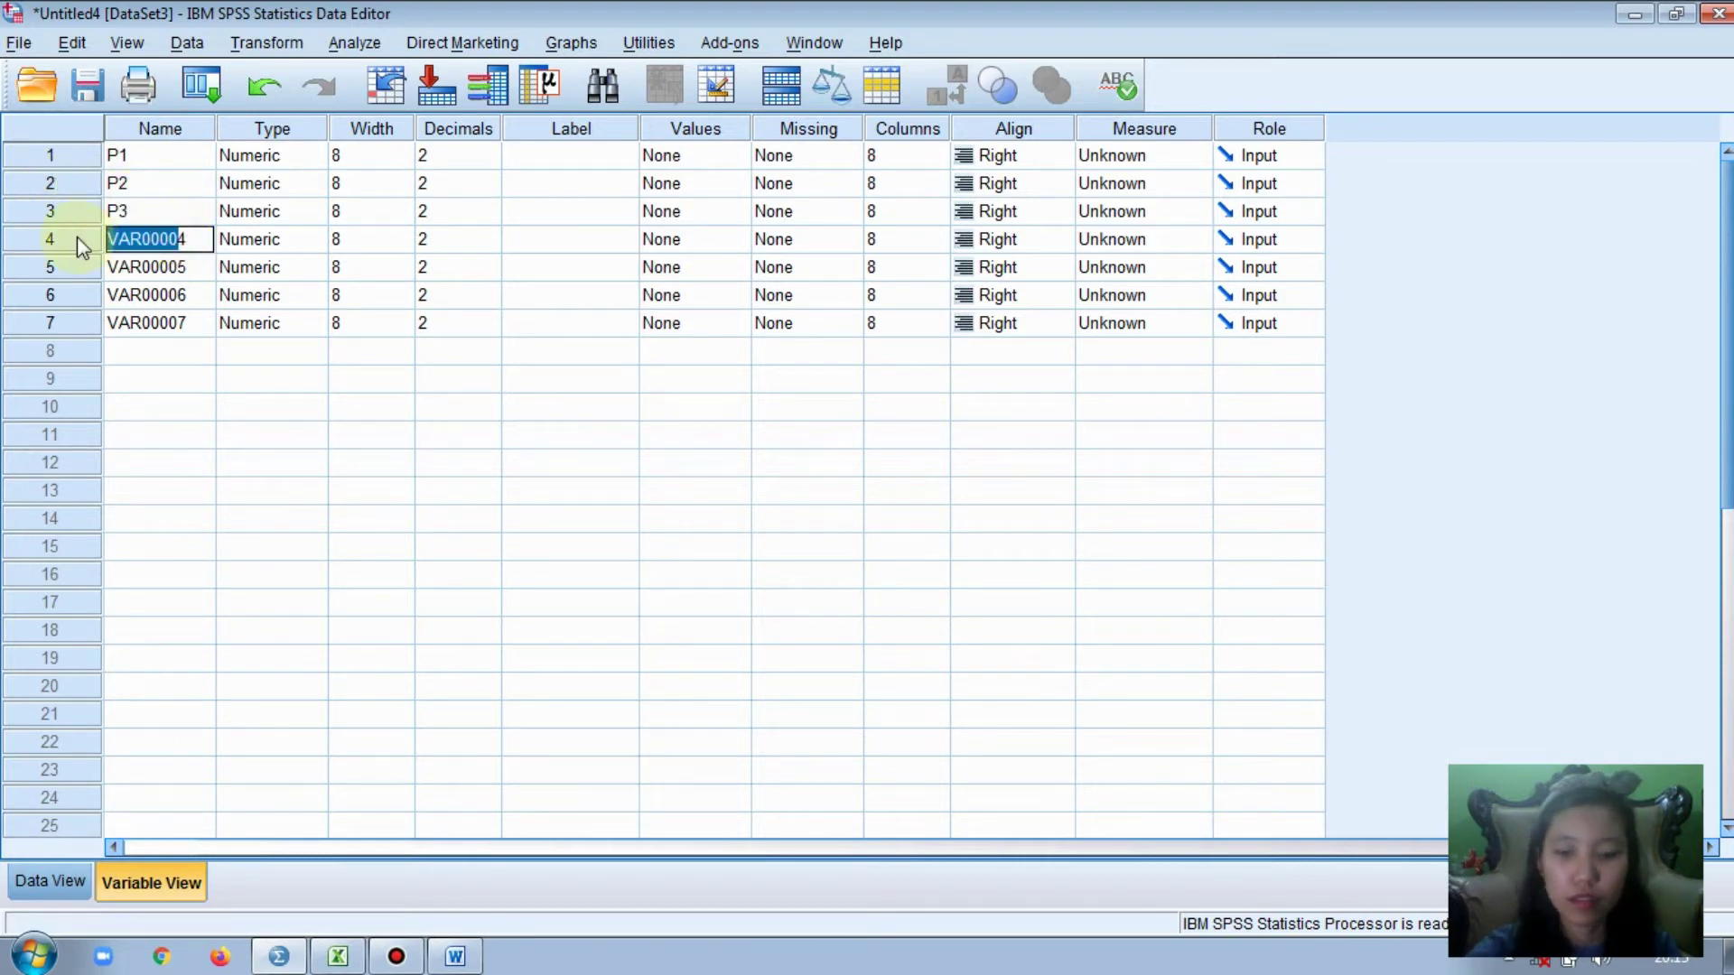
pyautogui.write('P4')
pyautogui.click(136, 267)
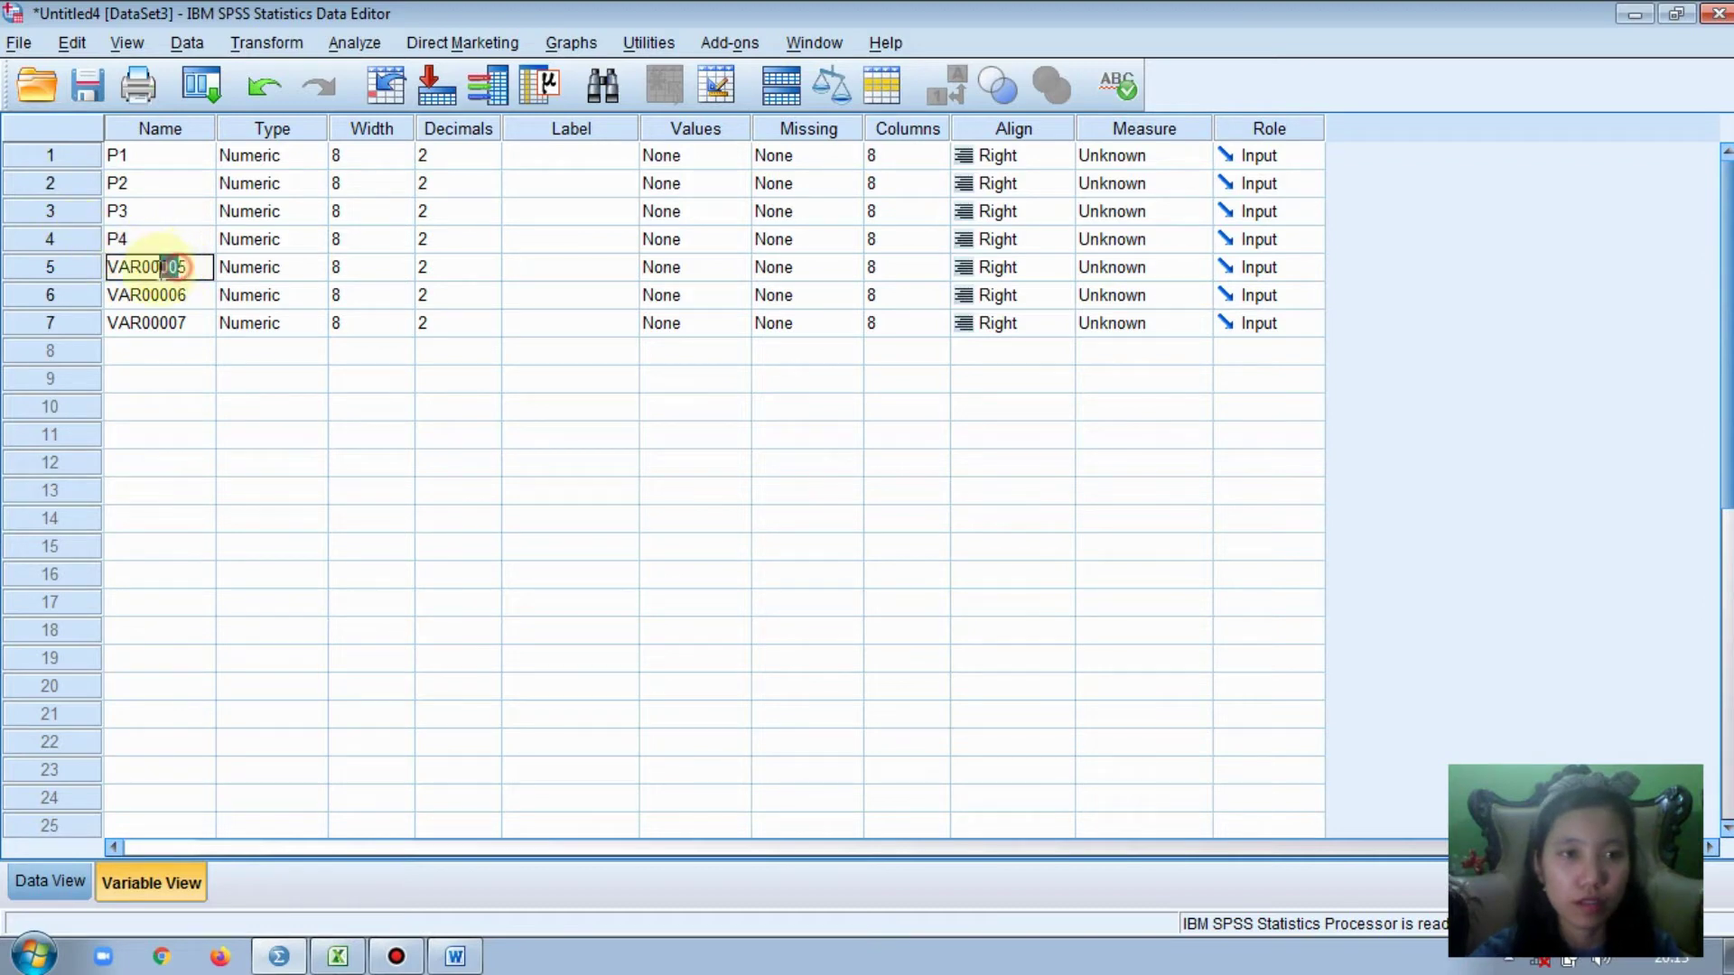
pyautogui.doubleClick(135, 266)
pyautogui.write('P5')
# - Rename the sixth and seventh variables P6 and P7
pyautogui.click(139, 294)
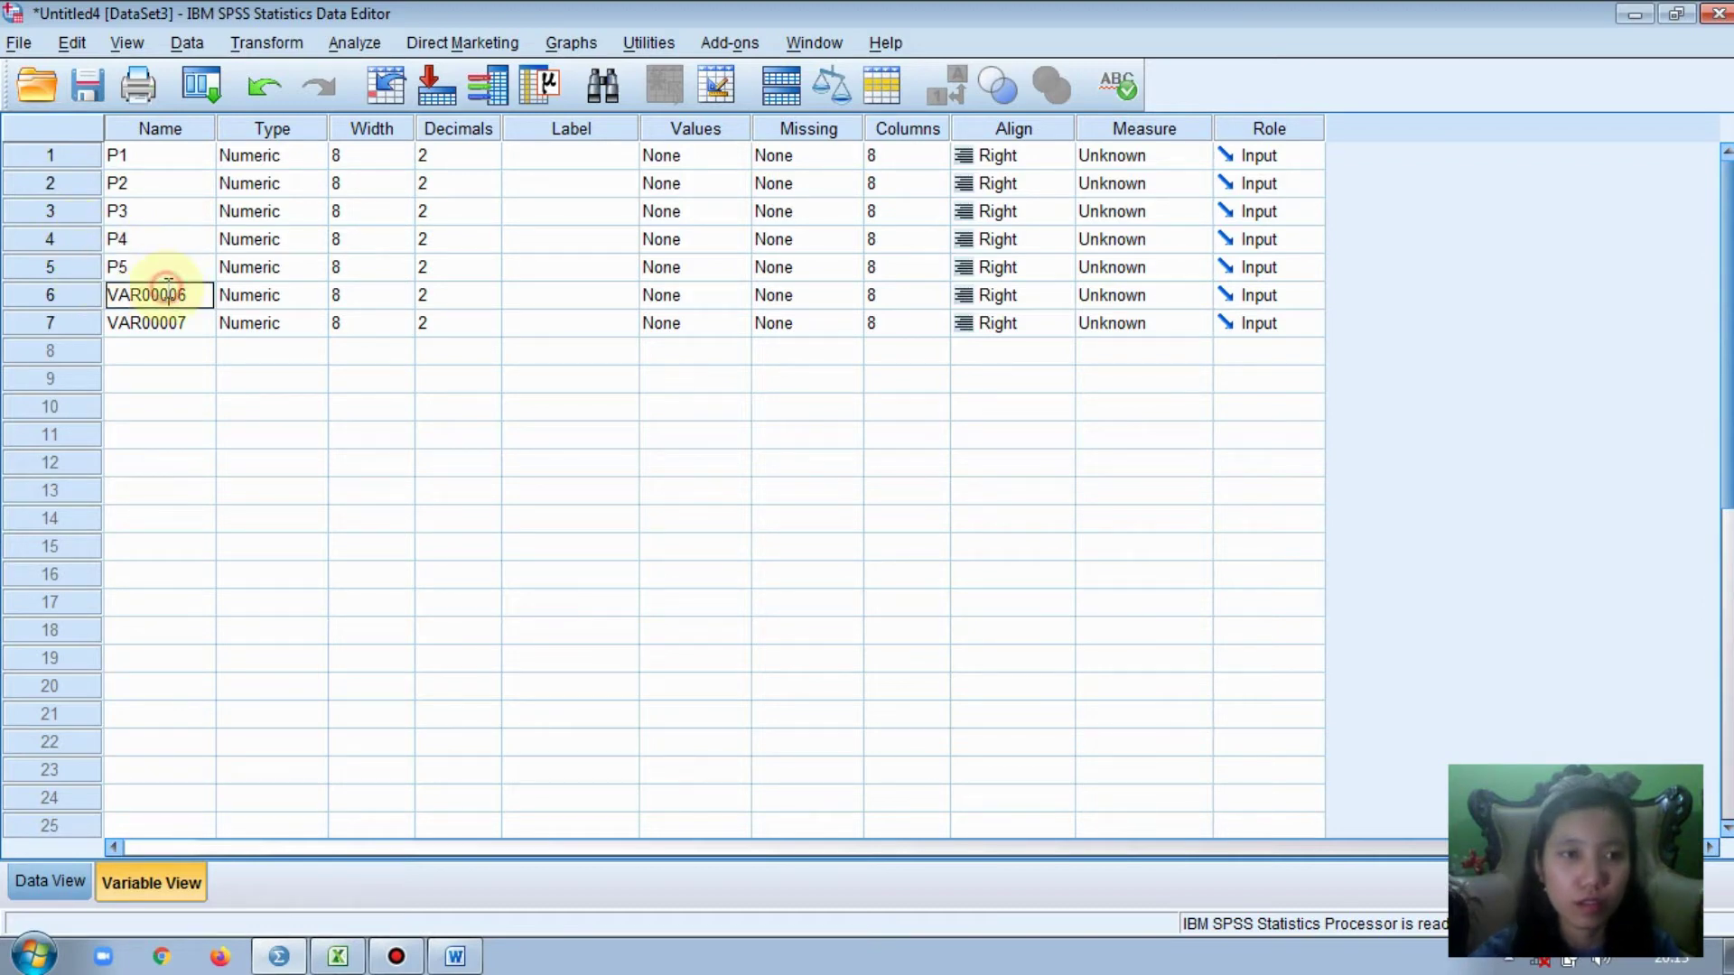
pyautogui.moveTo(180, 294); pyautogui.dragTo(39, 298)
pyautogui.write('P6')
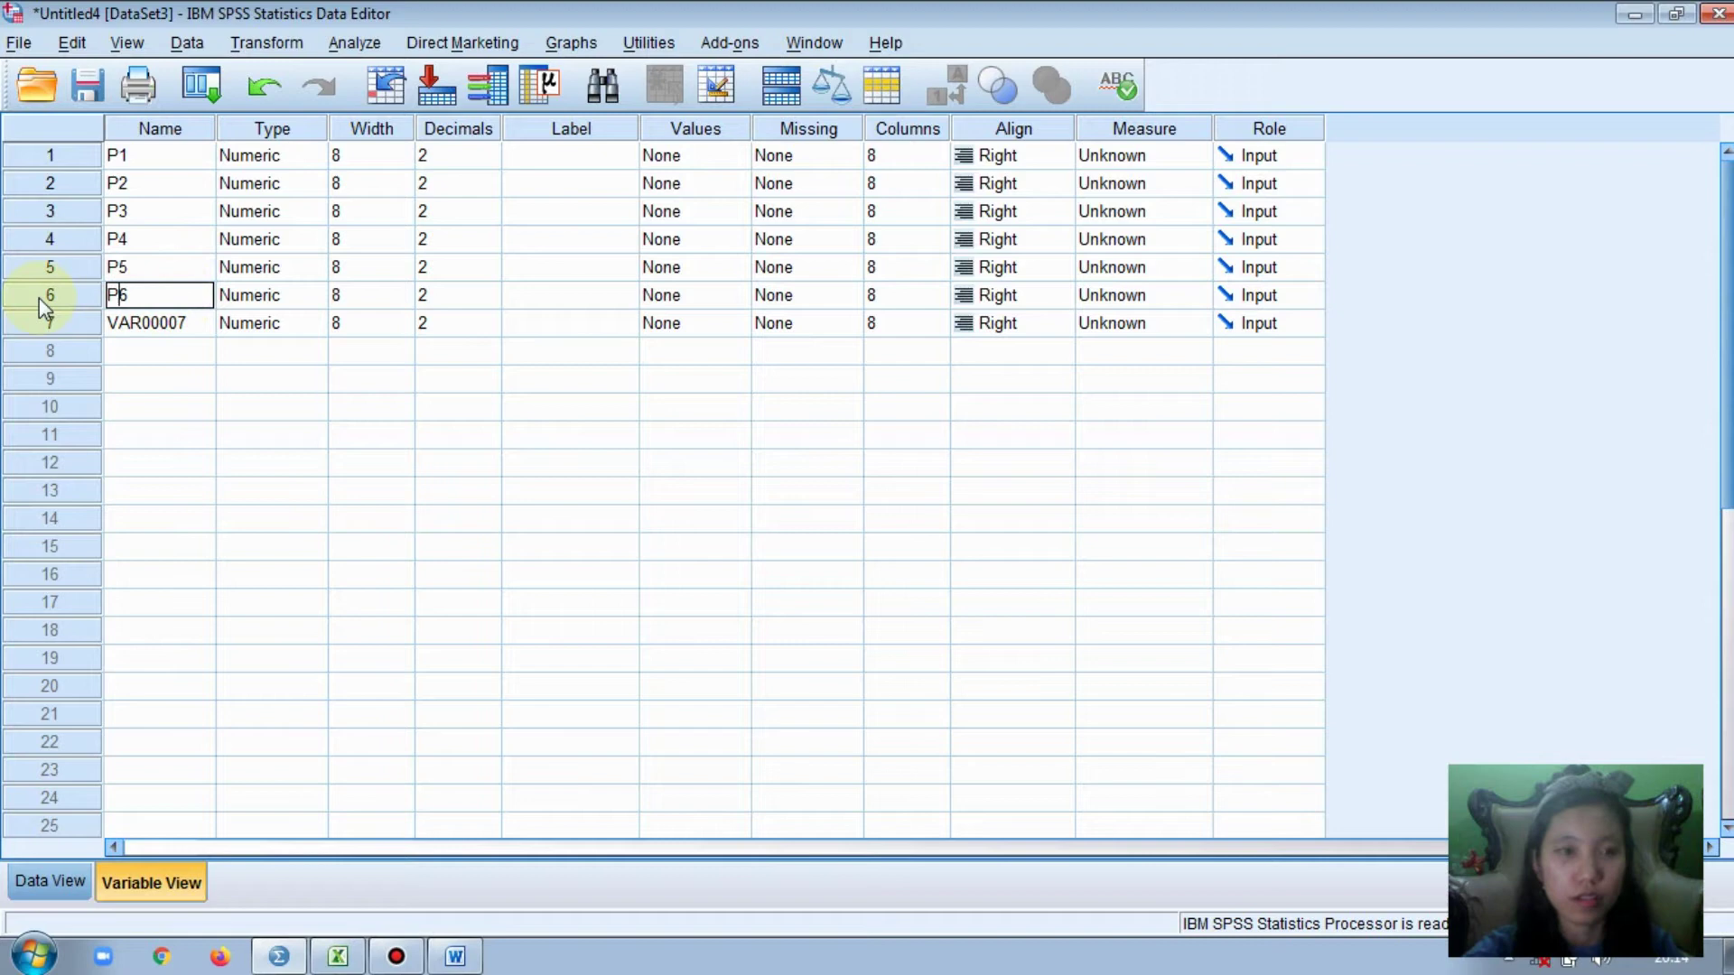
pyautogui.click(178, 324)
pyautogui.moveTo(178, 323); pyautogui.dragTo(50, 325)
pyautogui.write('P7')
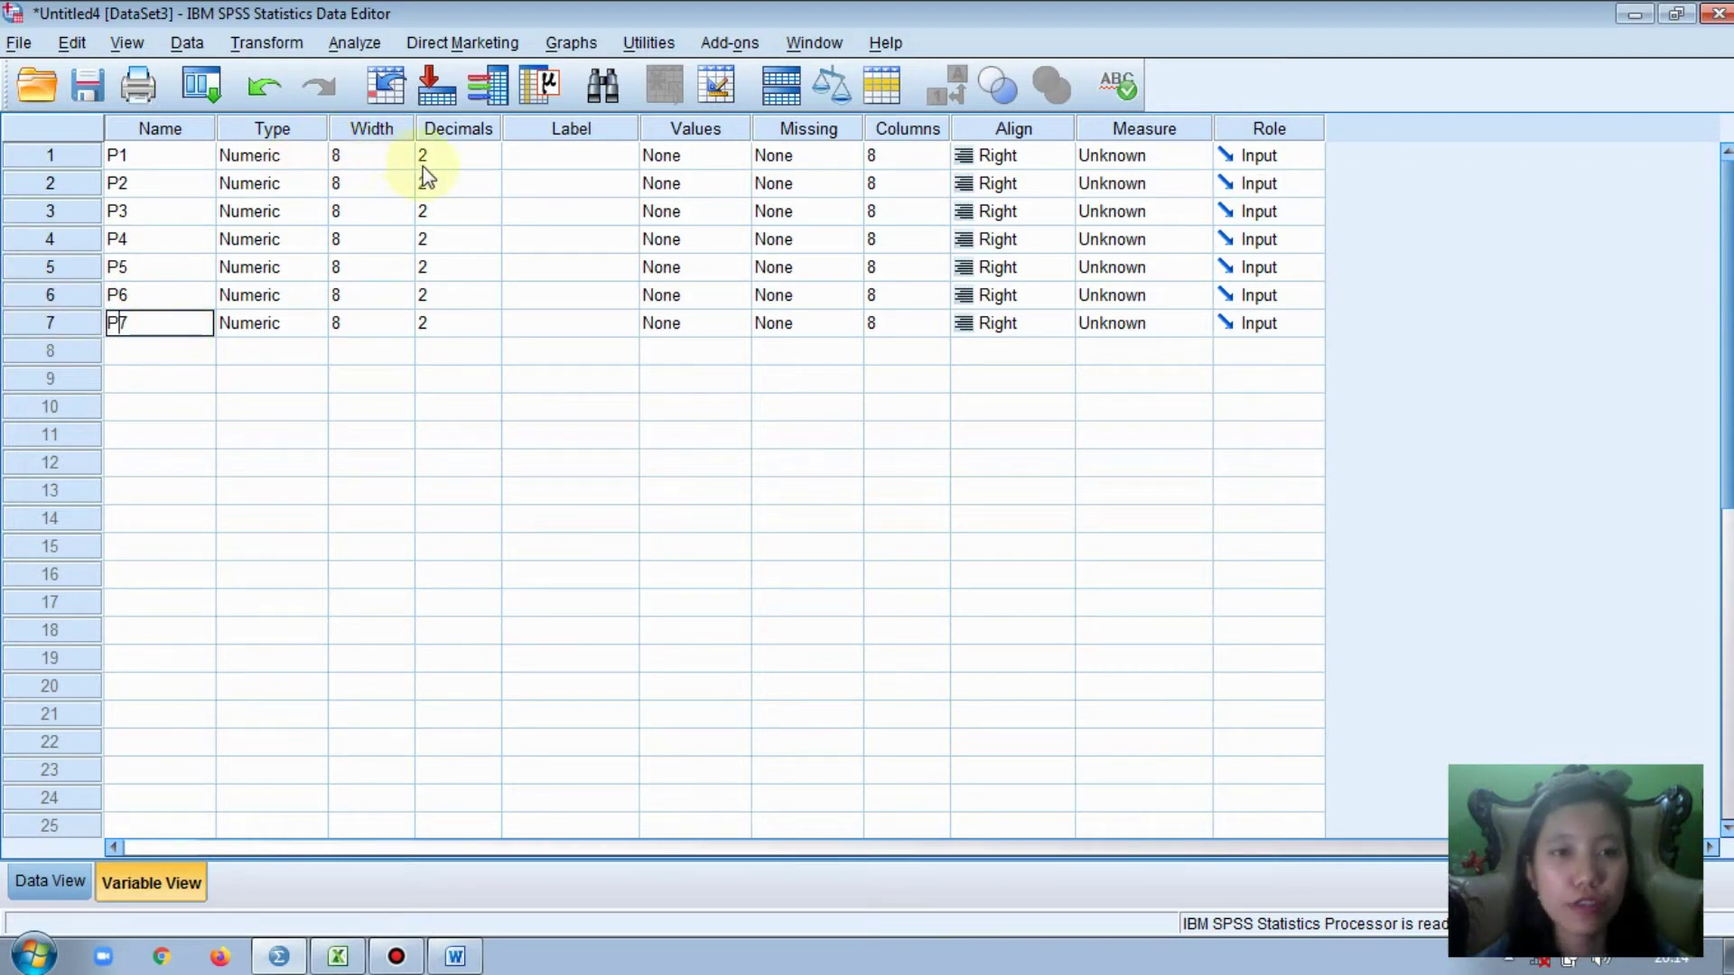
# - Set the number of decimals to 0 for variables P1 and P2
pyautogui.click(491, 165)
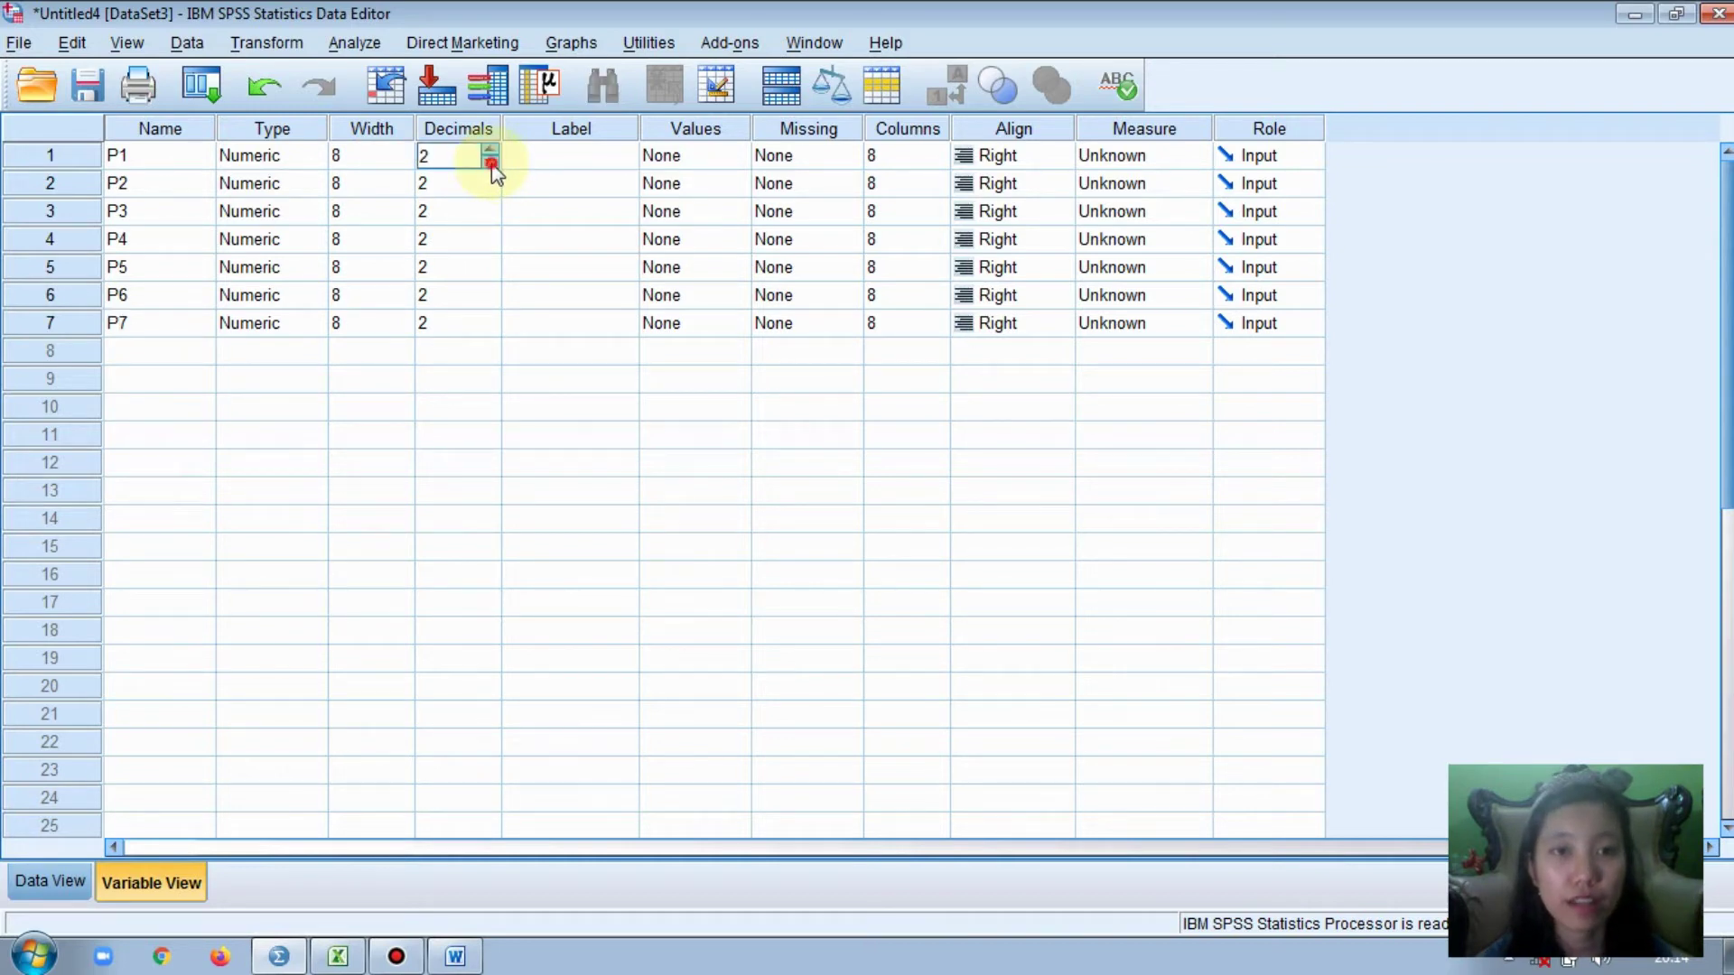
pyautogui.click(491, 165)
pyautogui.click(491, 164)
pyautogui.click(492, 190)
pyautogui.click(492, 190)
pyautogui.click(492, 190)
# - Set the number of decimals to 0 for variables P3, P4 and P5
pyautogui.click(492, 217)
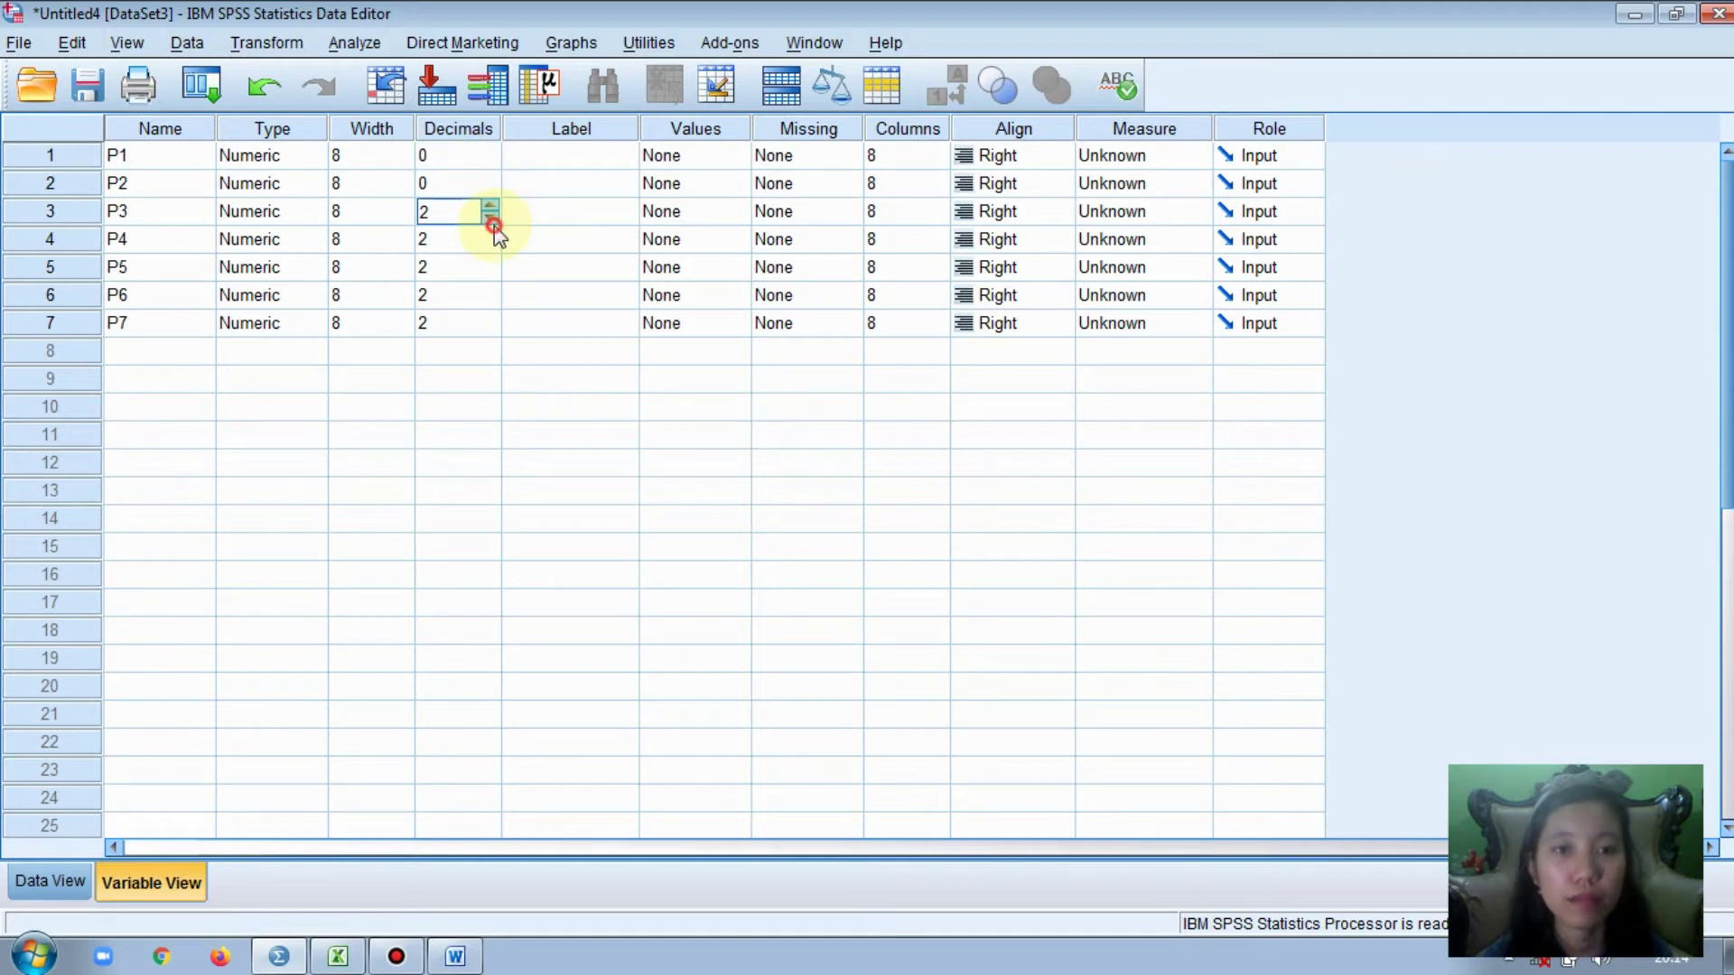
pyautogui.click(491, 217)
pyautogui.click(491, 218)
pyautogui.click(491, 244)
pyautogui.click(492, 244)
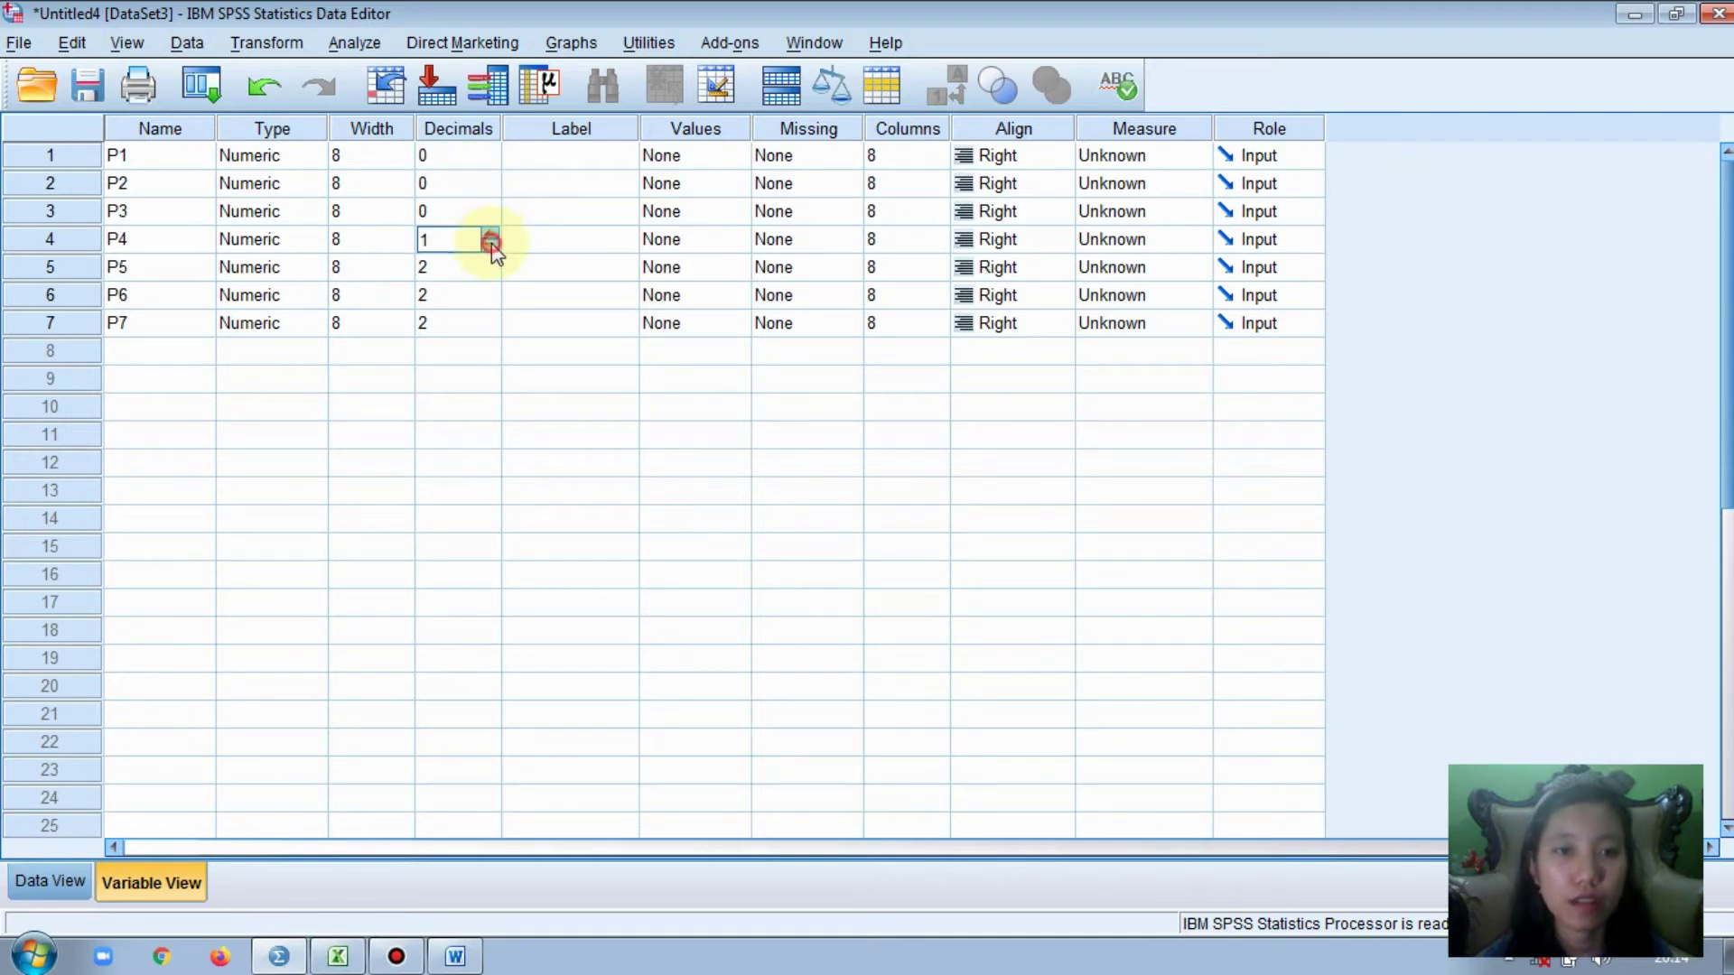
pyautogui.click(491, 276)
pyautogui.click(491, 276)
pyautogui.click(491, 276)
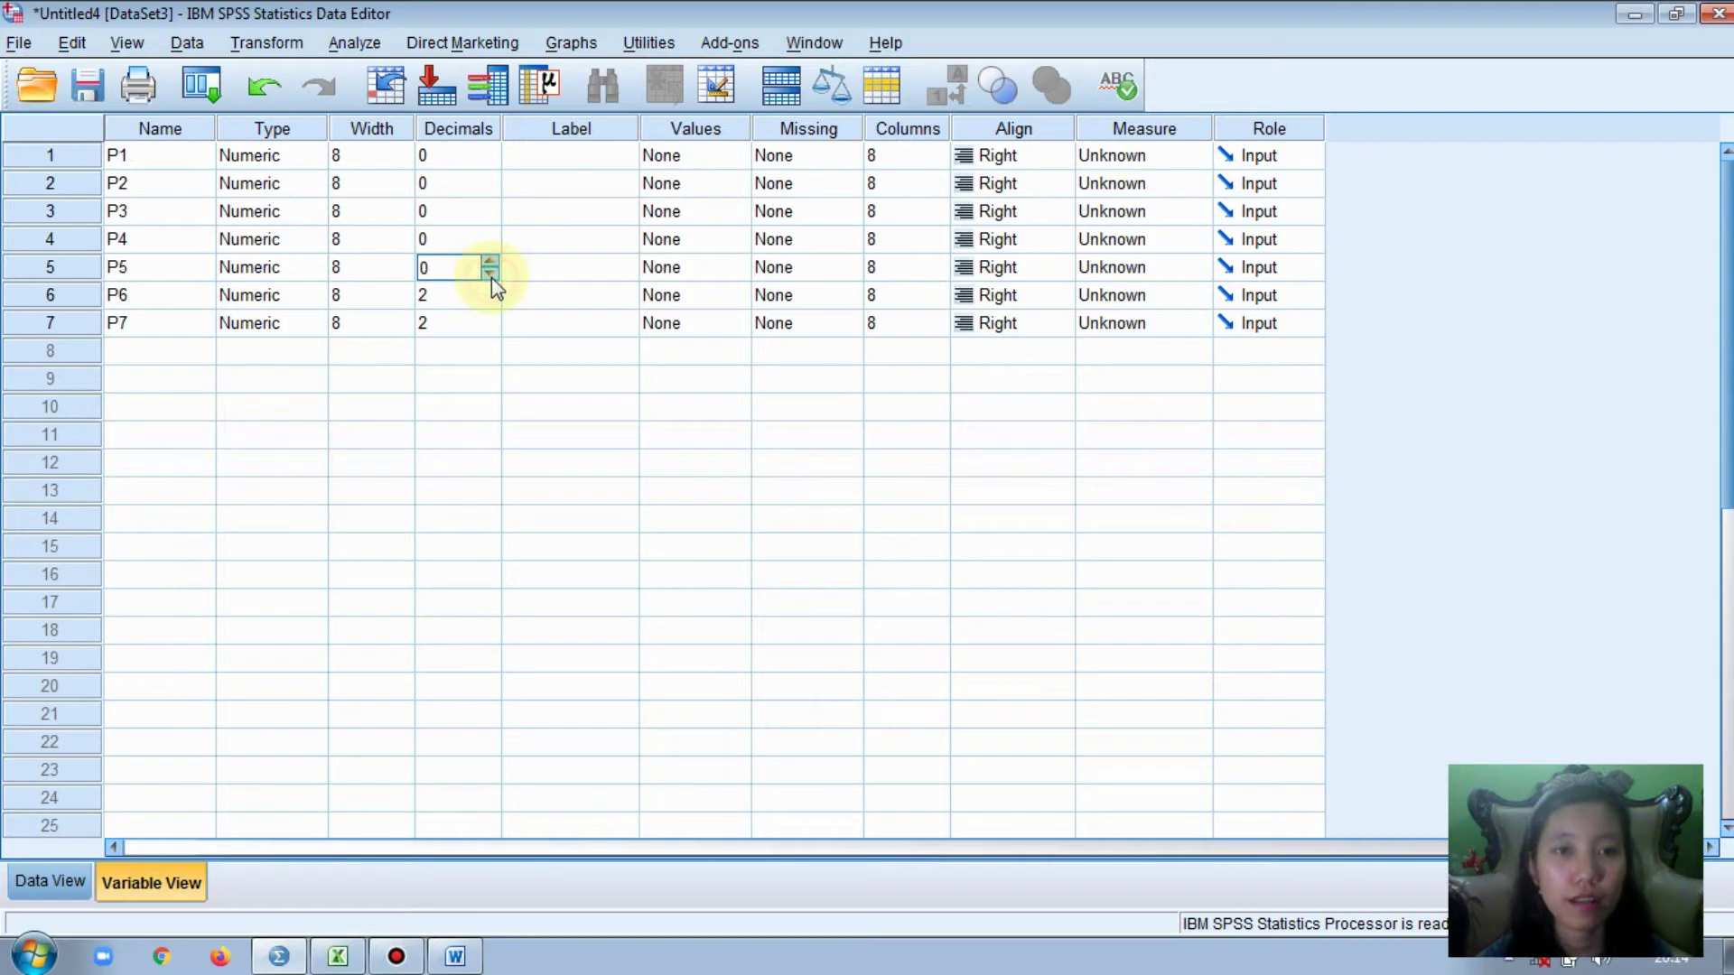
# - Set the number of decimals to 0 for variables P6 and P7
pyautogui.click(493, 304)
pyautogui.click(492, 302)
pyautogui.click(491, 301)
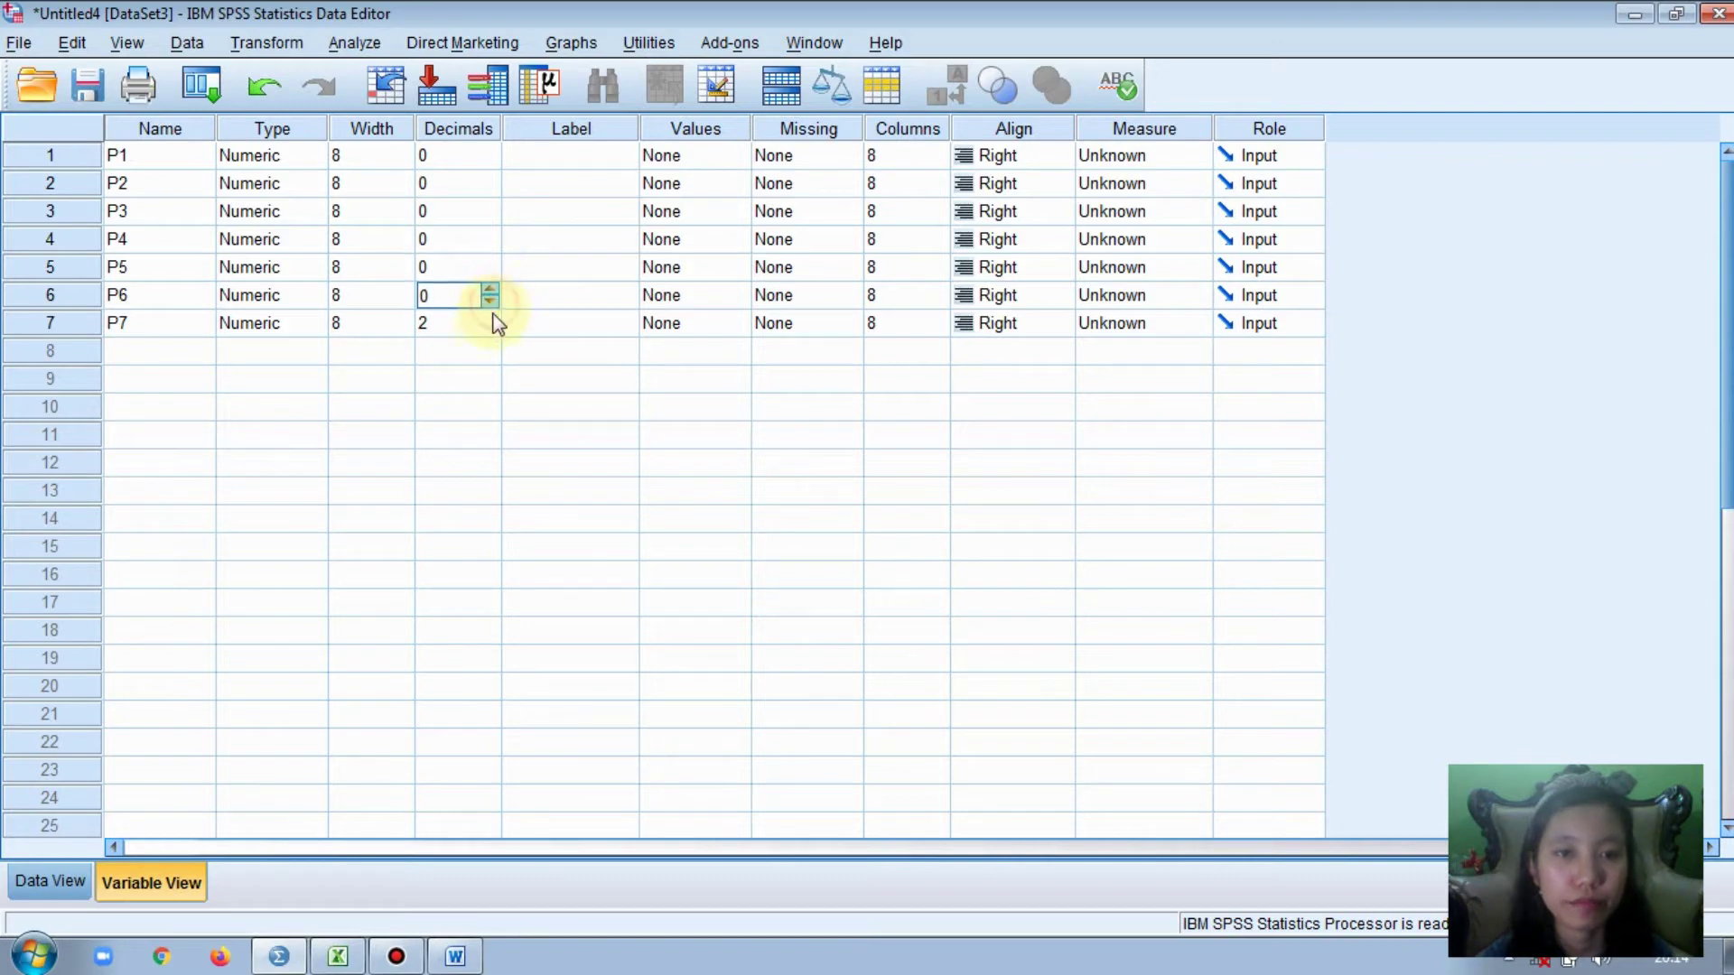
pyautogui.click(492, 330)
pyautogui.click(492, 329)
pyautogui.click(491, 330)
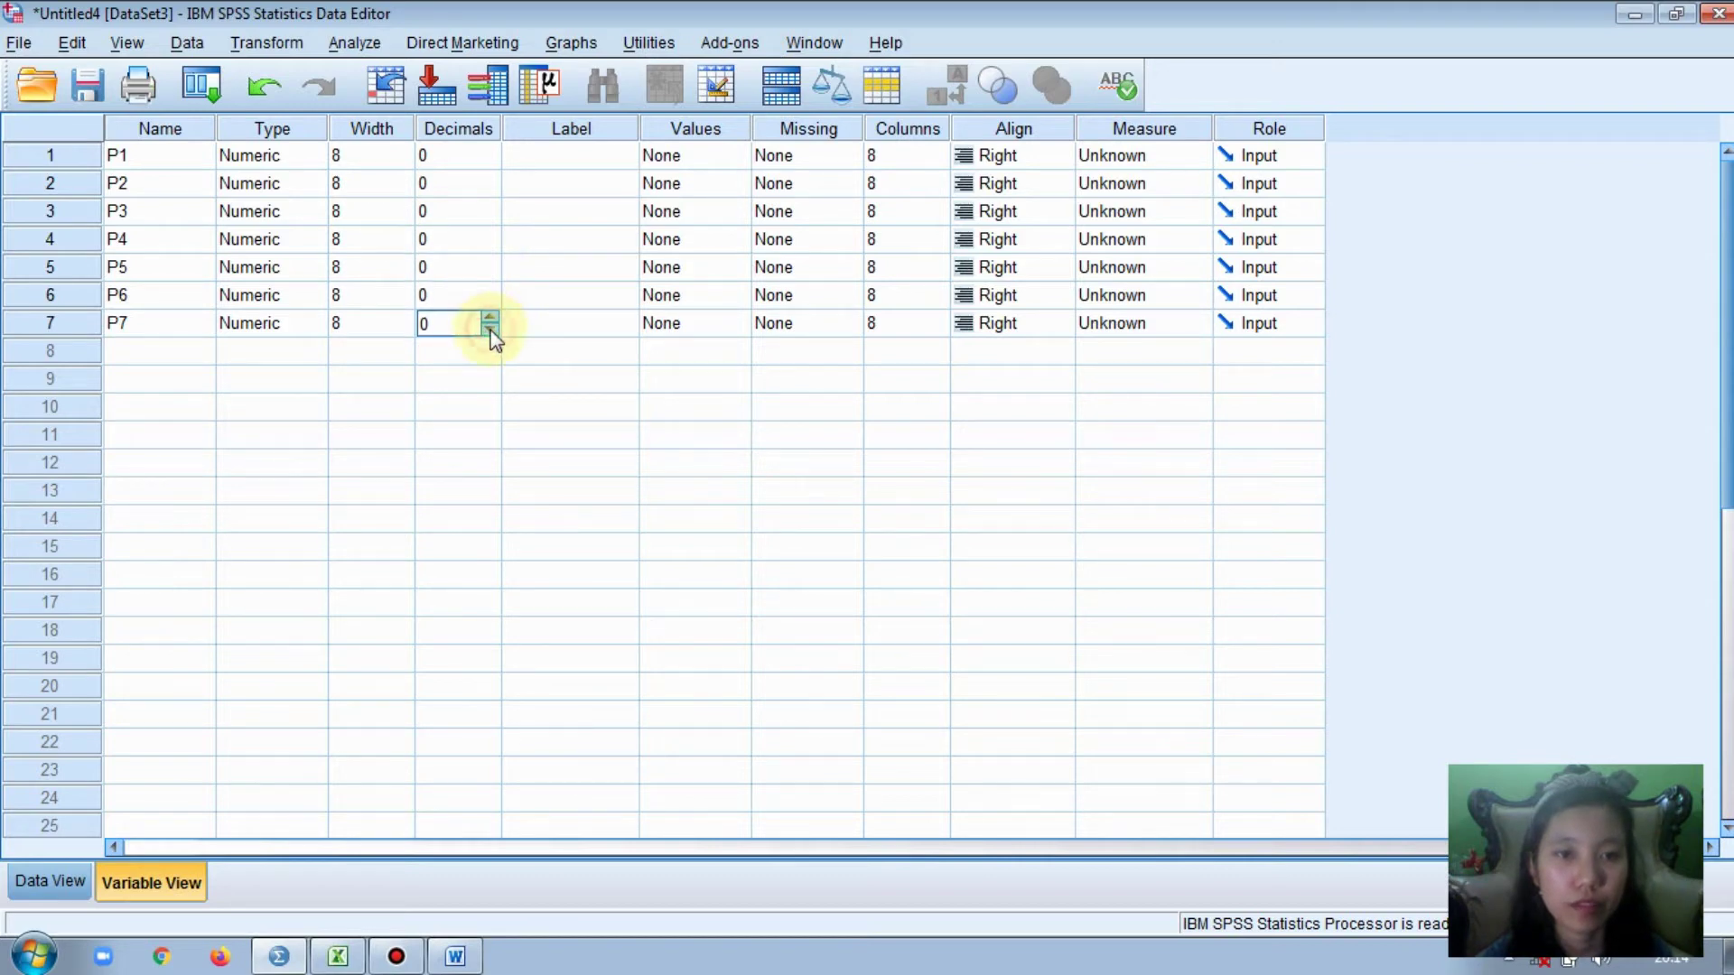
# - Label variable P1 "Keselamatan" and variable P2 "Ketepatan Waktu"
pyautogui.click(548, 161)
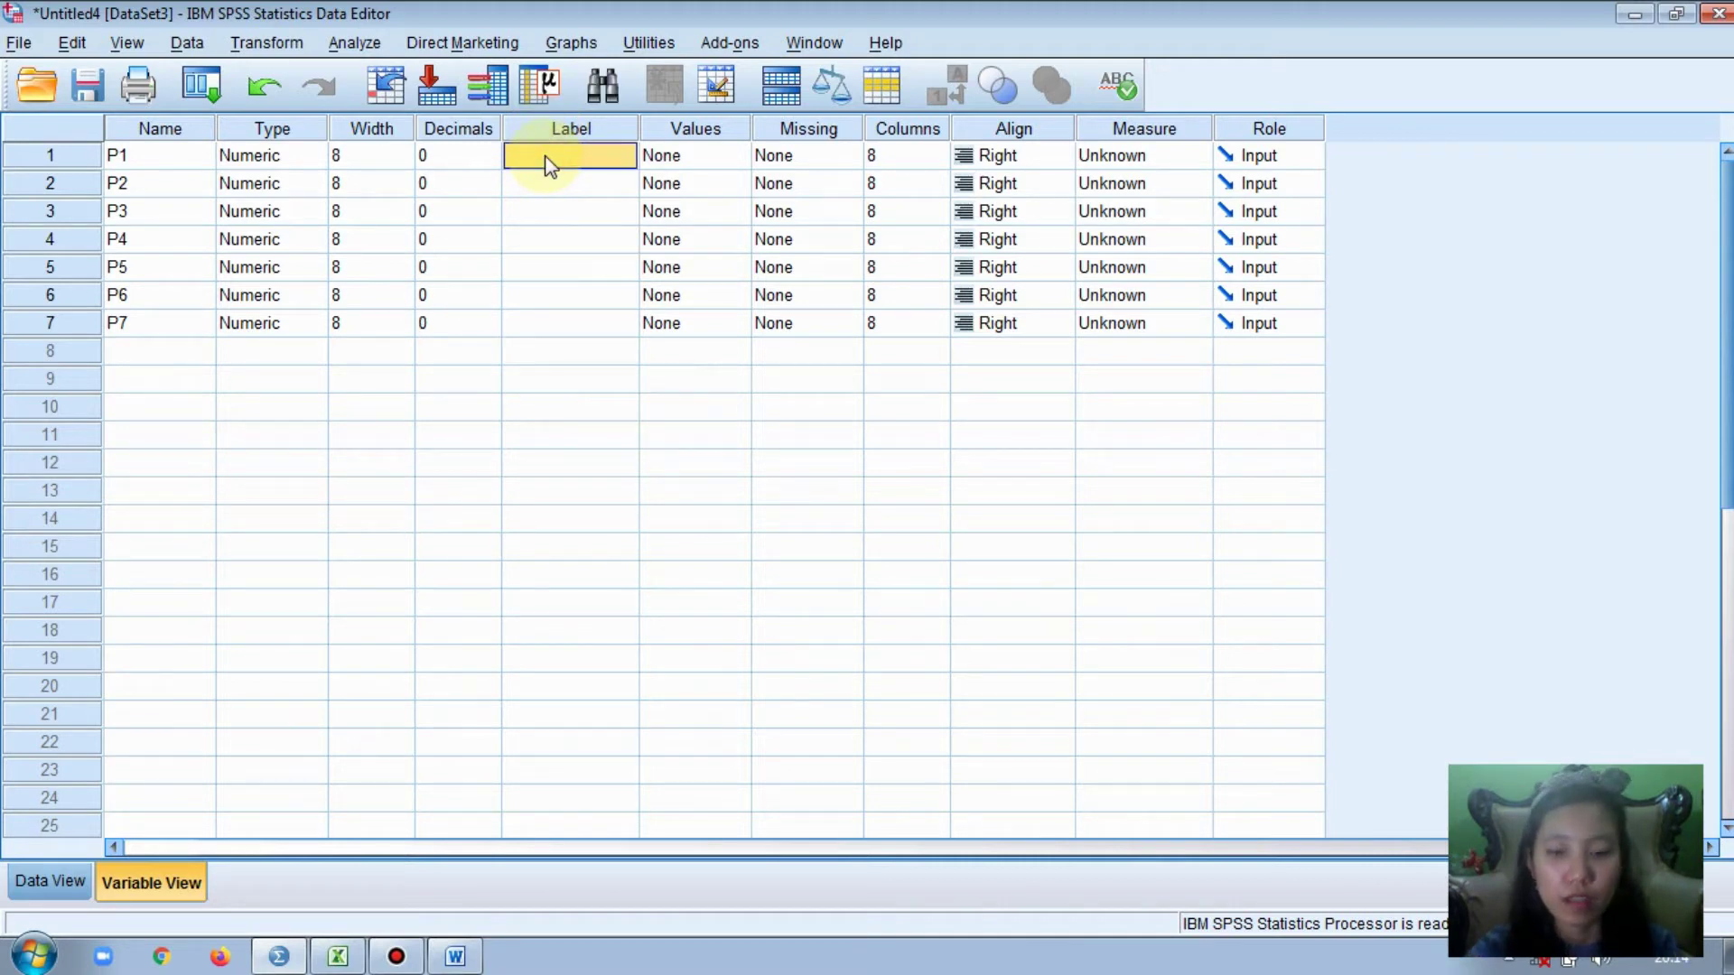
pyautogui.write('Kesel')
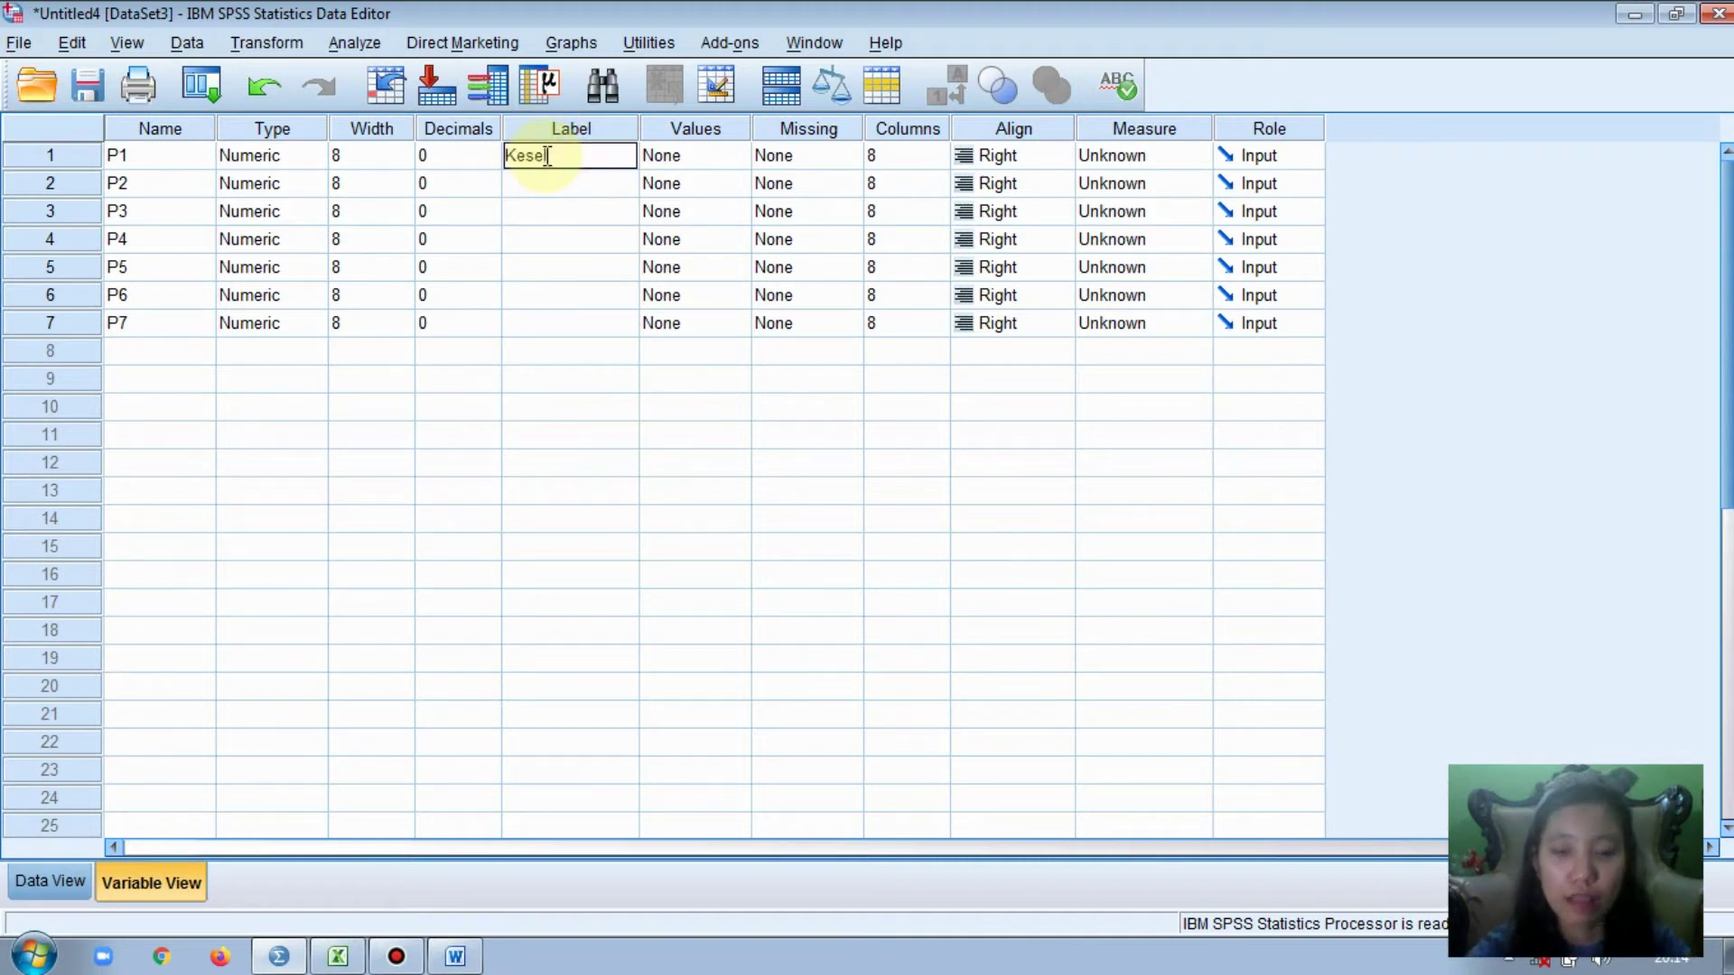
pyautogui.write('amatan')
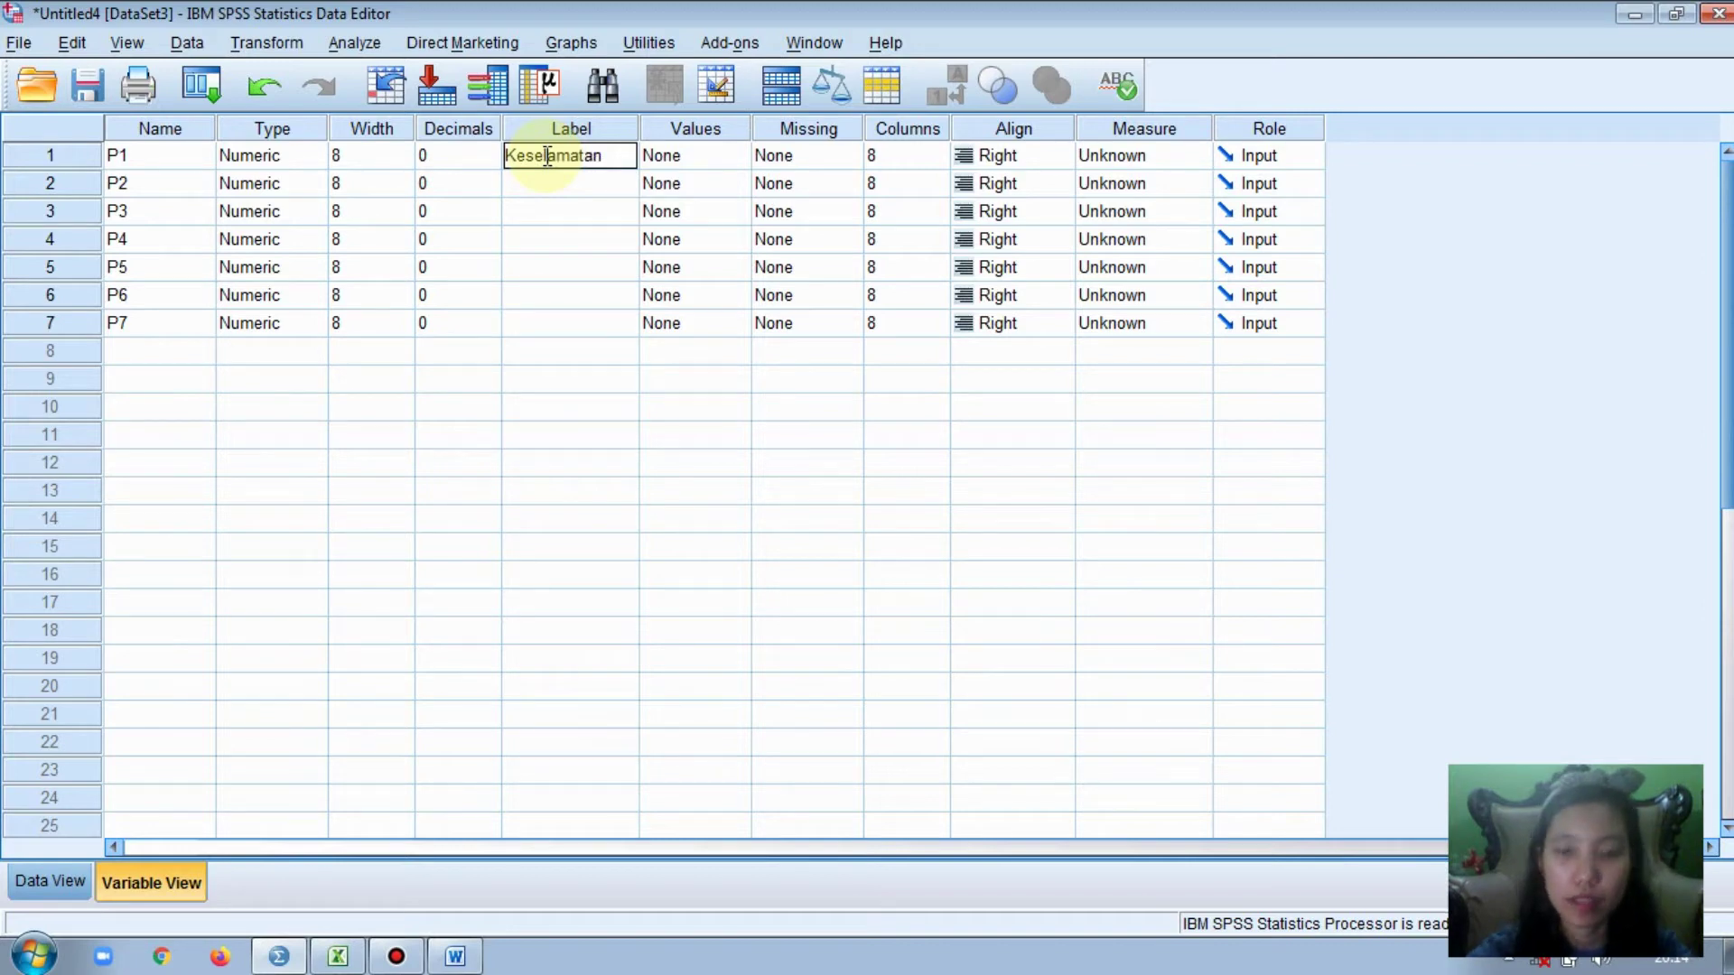
pyautogui.press('Return')
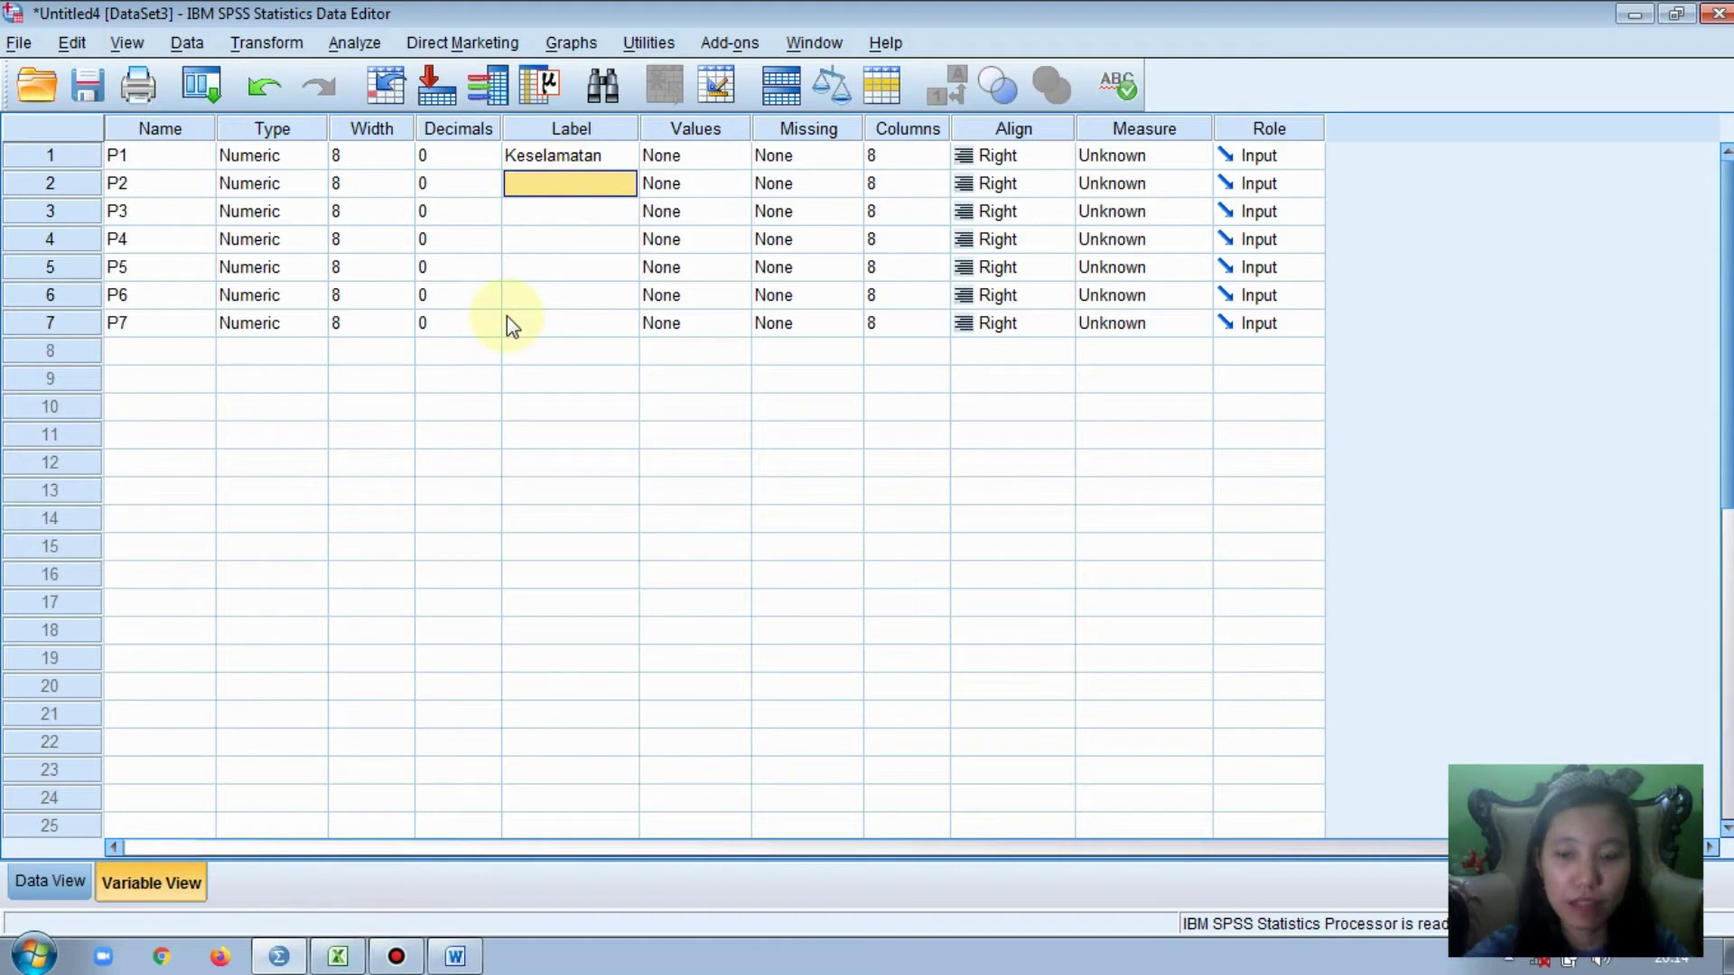
pyautogui.write('Ketepatan')
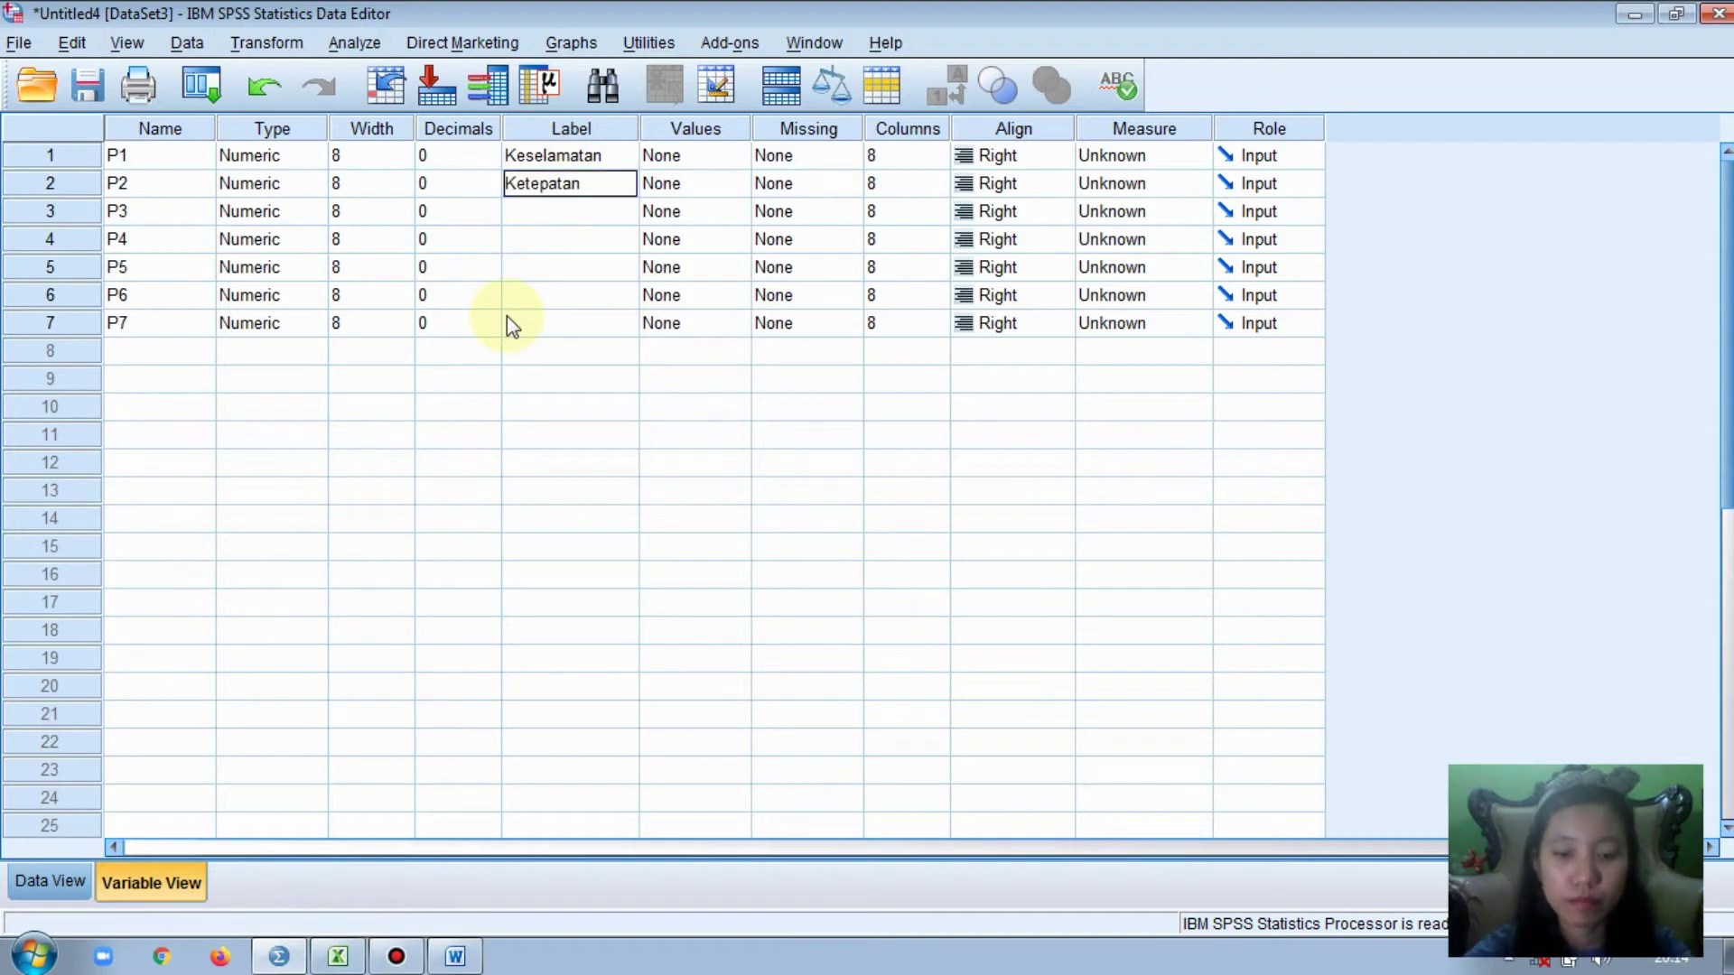
pyautogui.write(' Waktu')
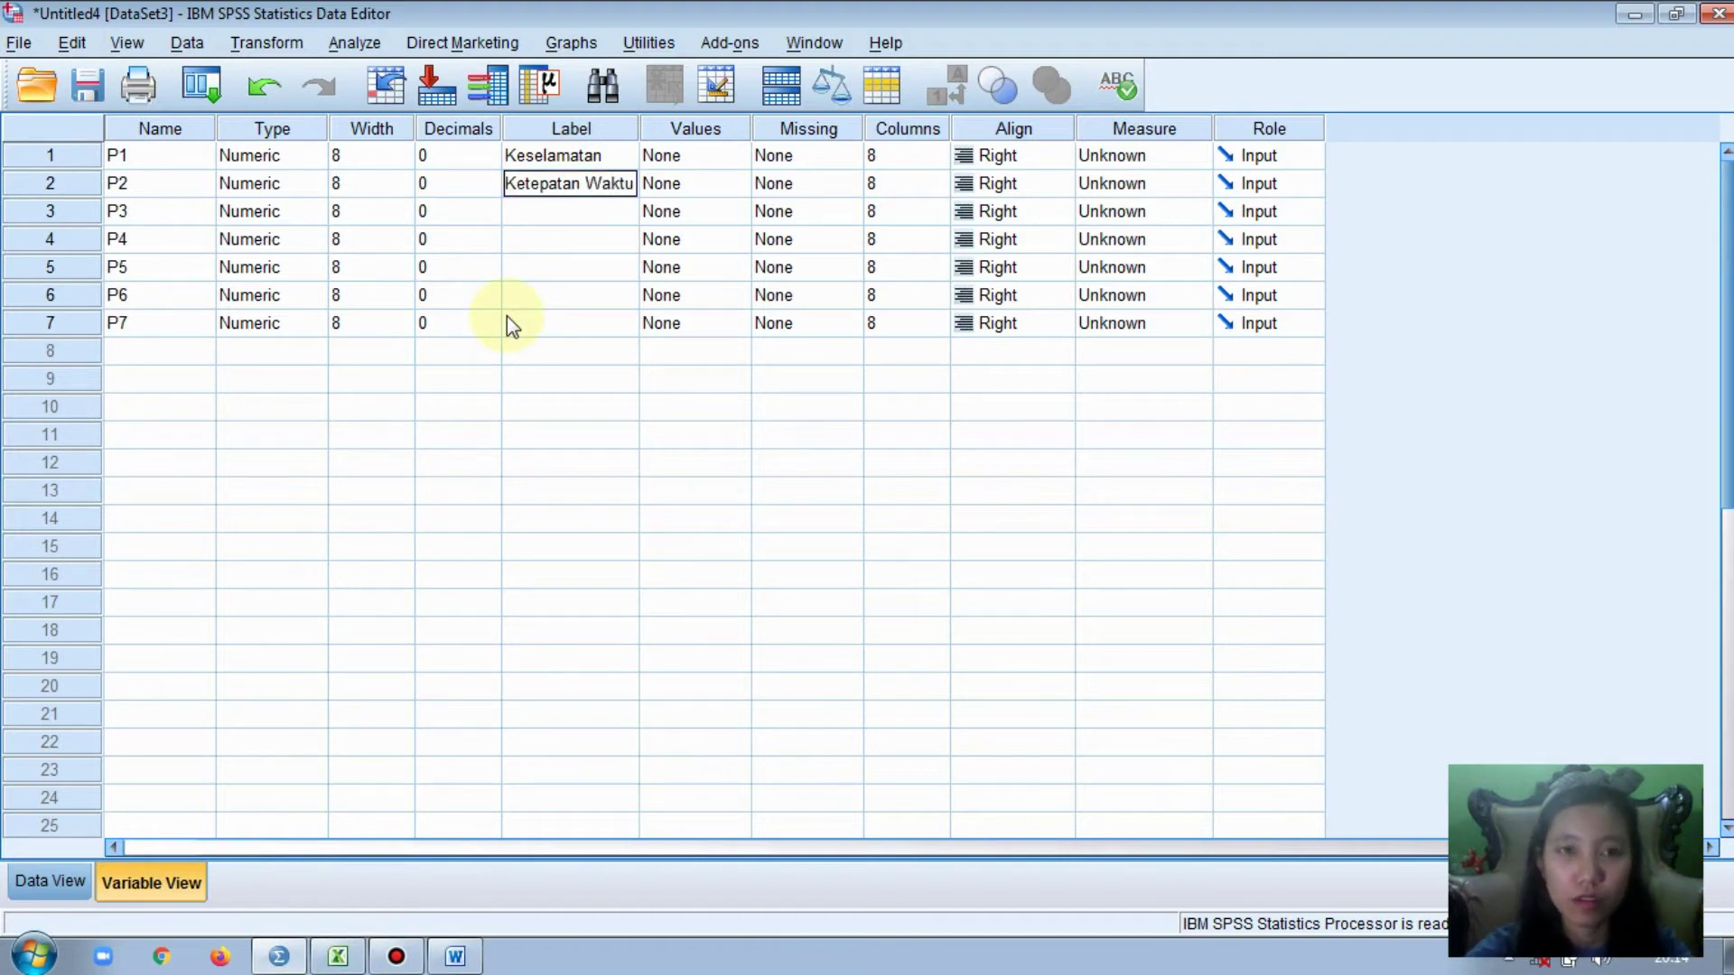
pyautogui.press('Return')
# - Label variable P3 "Harga", P4 "Pelayanan" and P5 "Keramahan"
pyautogui.write('HA')
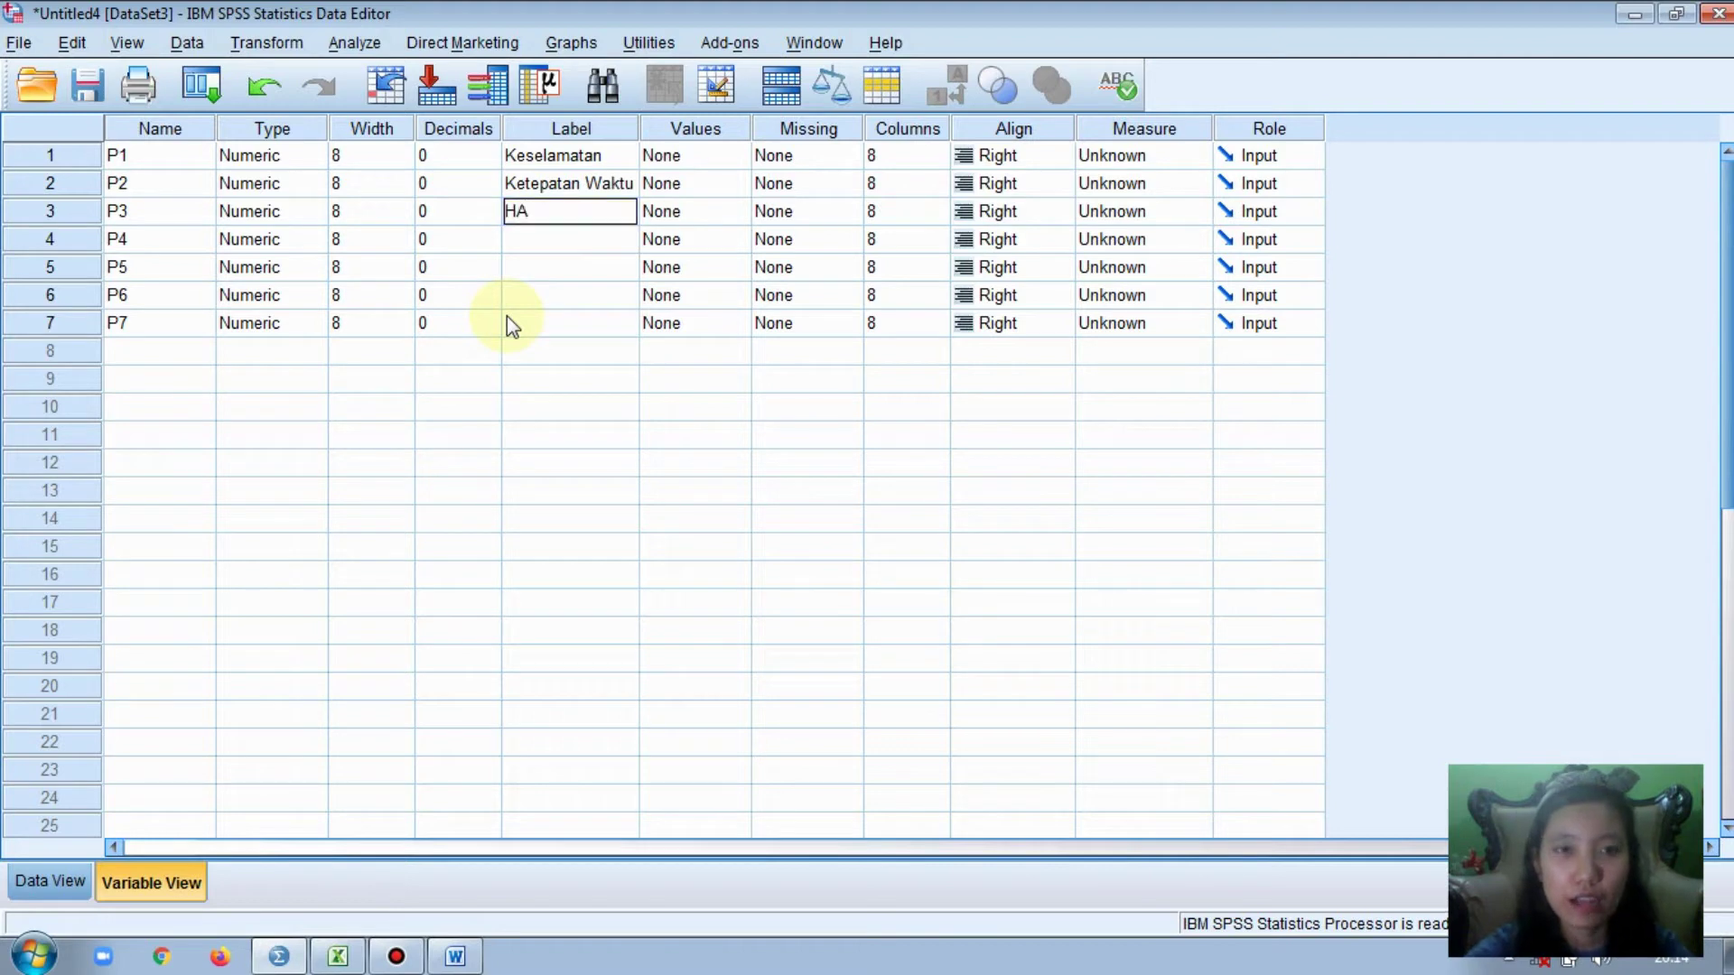
pyautogui.press('BackSpace')
pyautogui.write('arga')
pyautogui.press('Return')
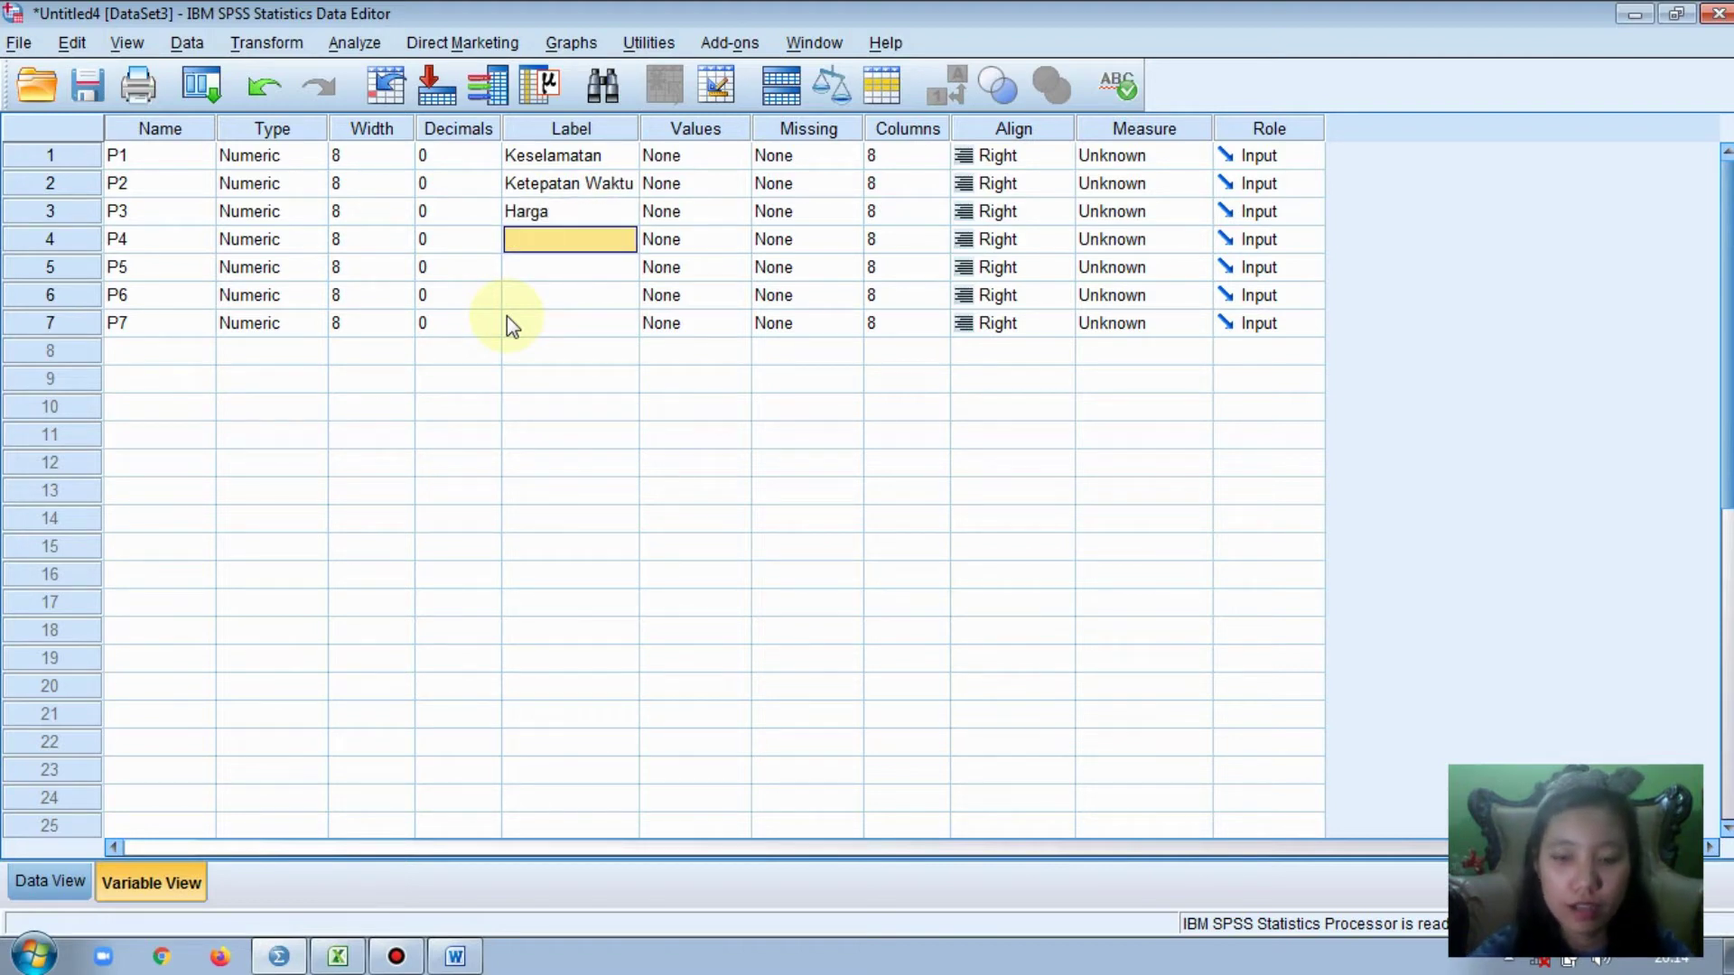
pyautogui.write('Pelayanan')
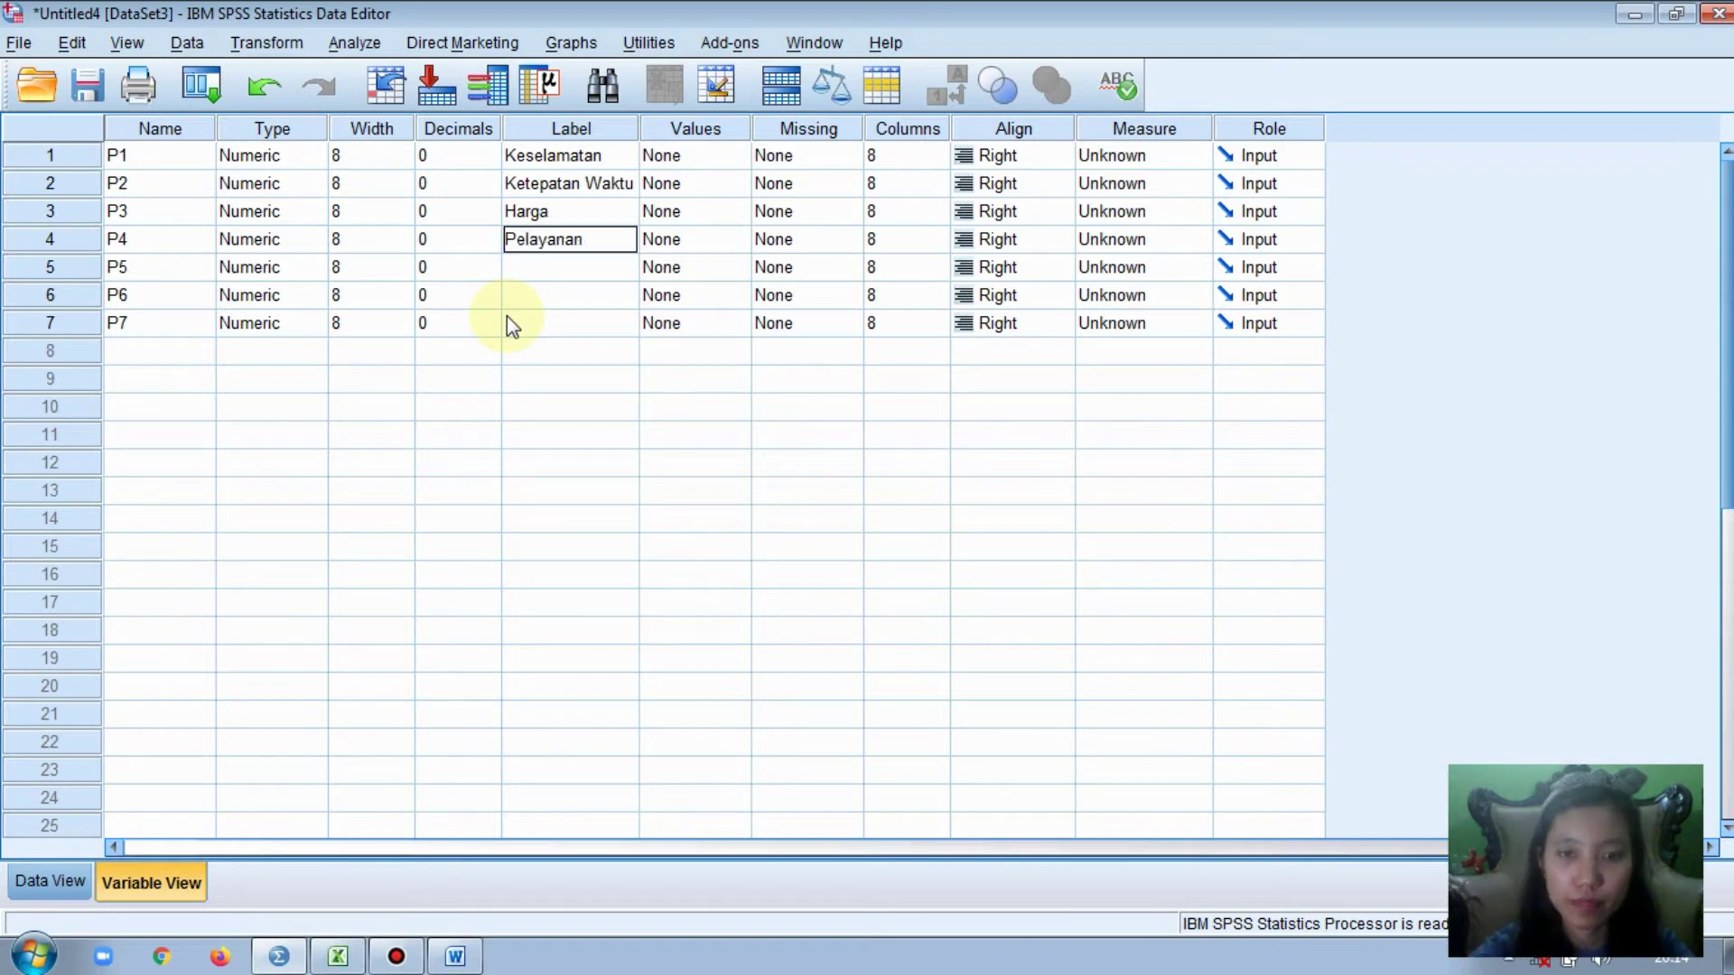
pyautogui.press('Return')
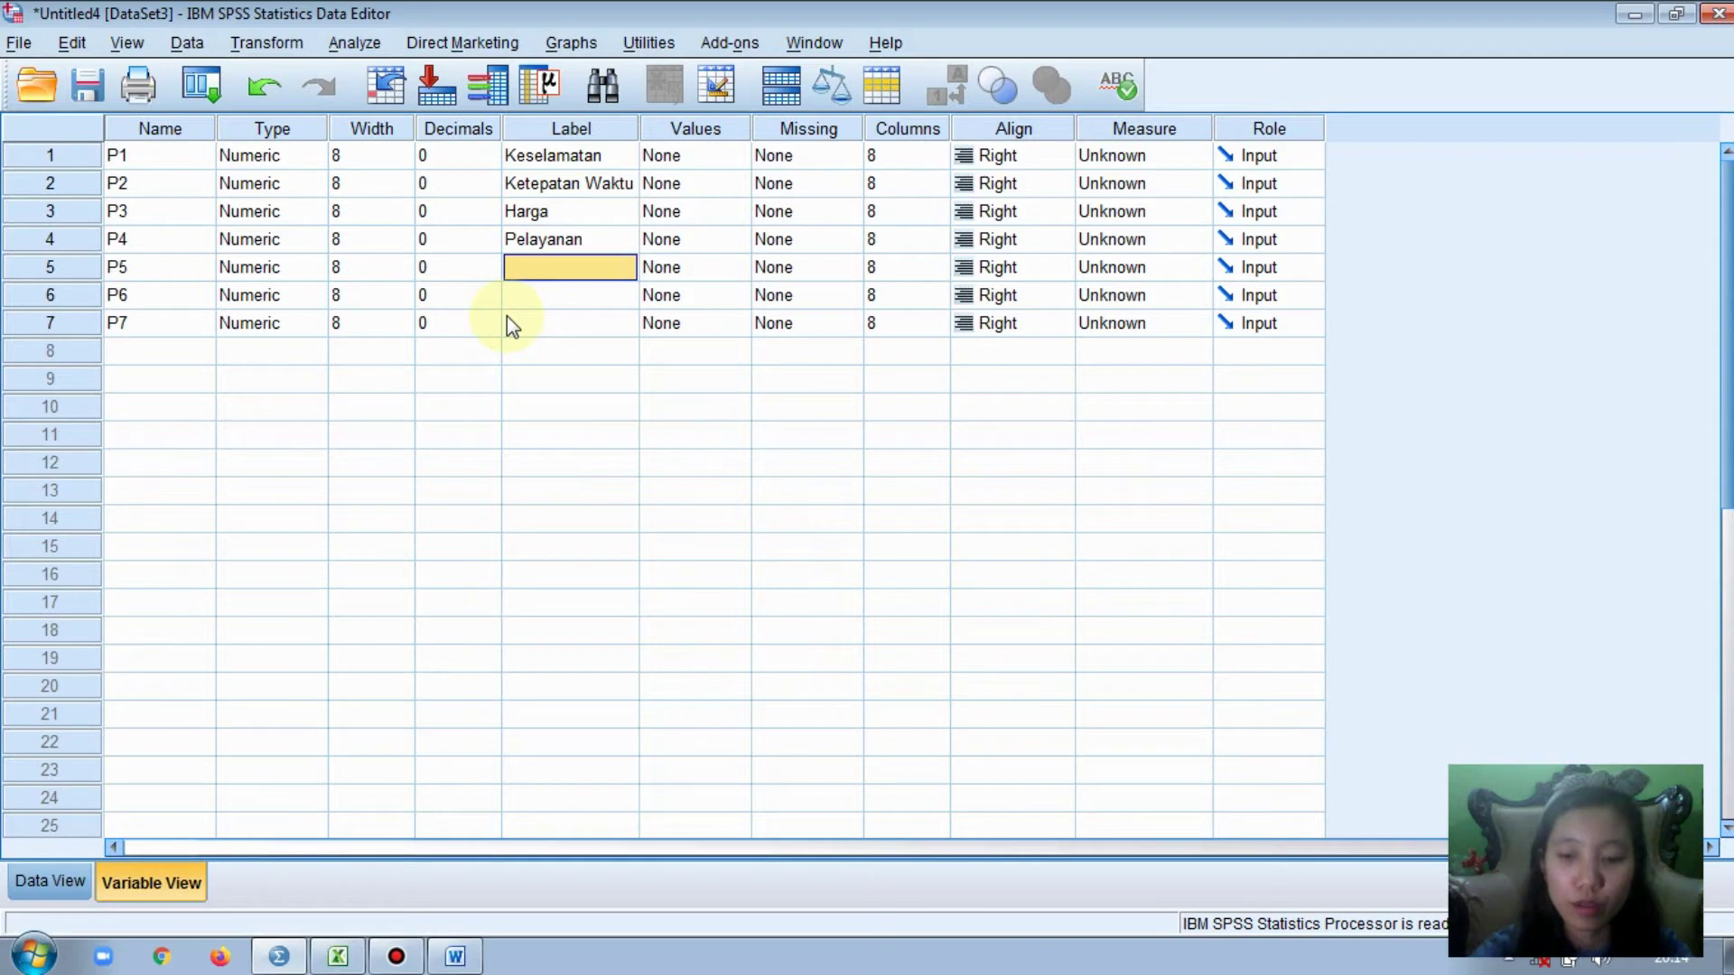
pyautogui.write('Ke')
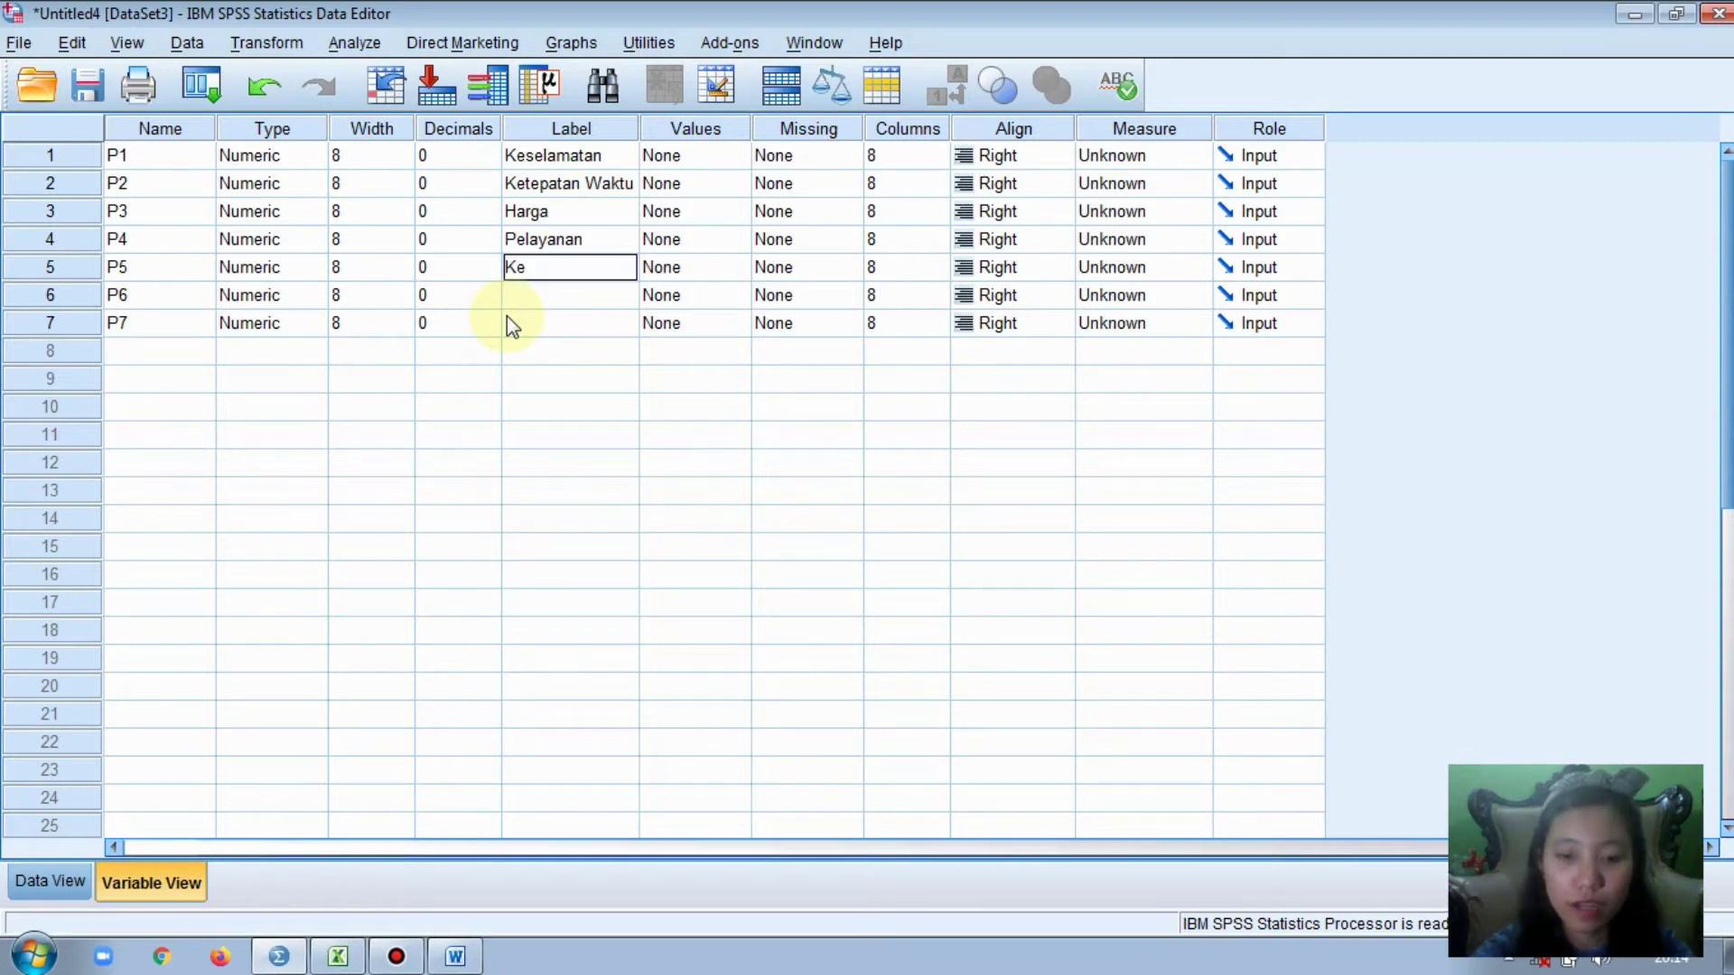
pyautogui.write('ramahan')
pyautogui.press('Return')
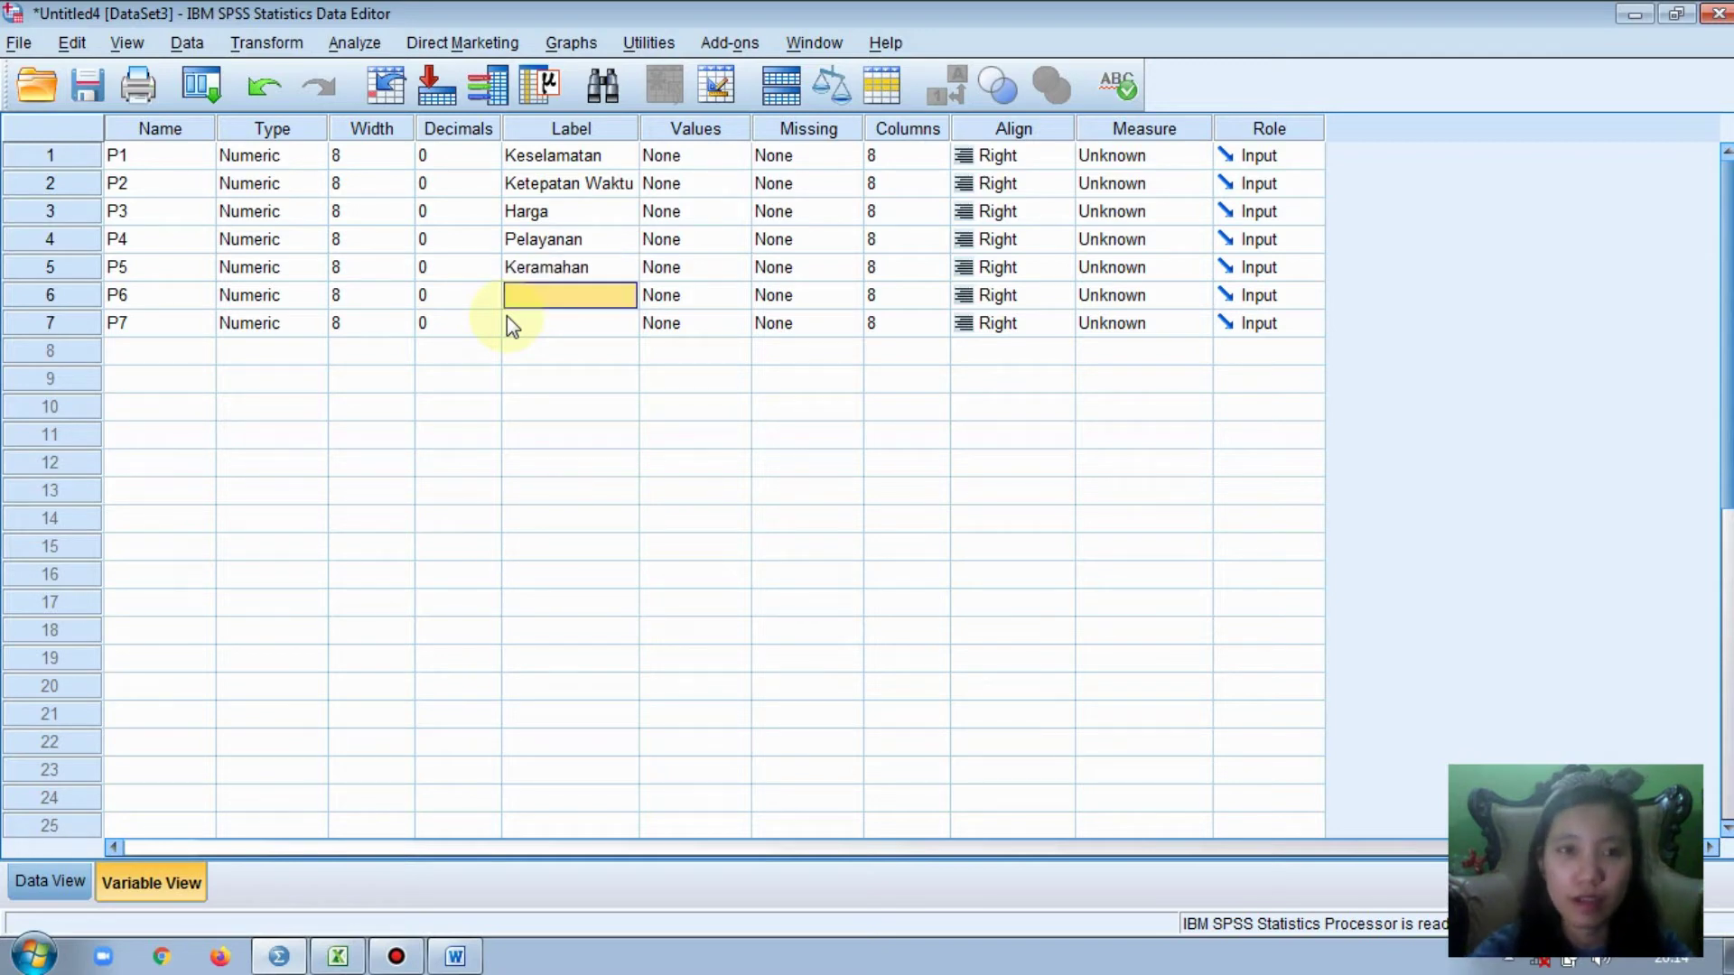
# - Label variable P6 "Kelayakan Kendaraan" and variable P7 "Promo"
pyautogui.write('Kela')
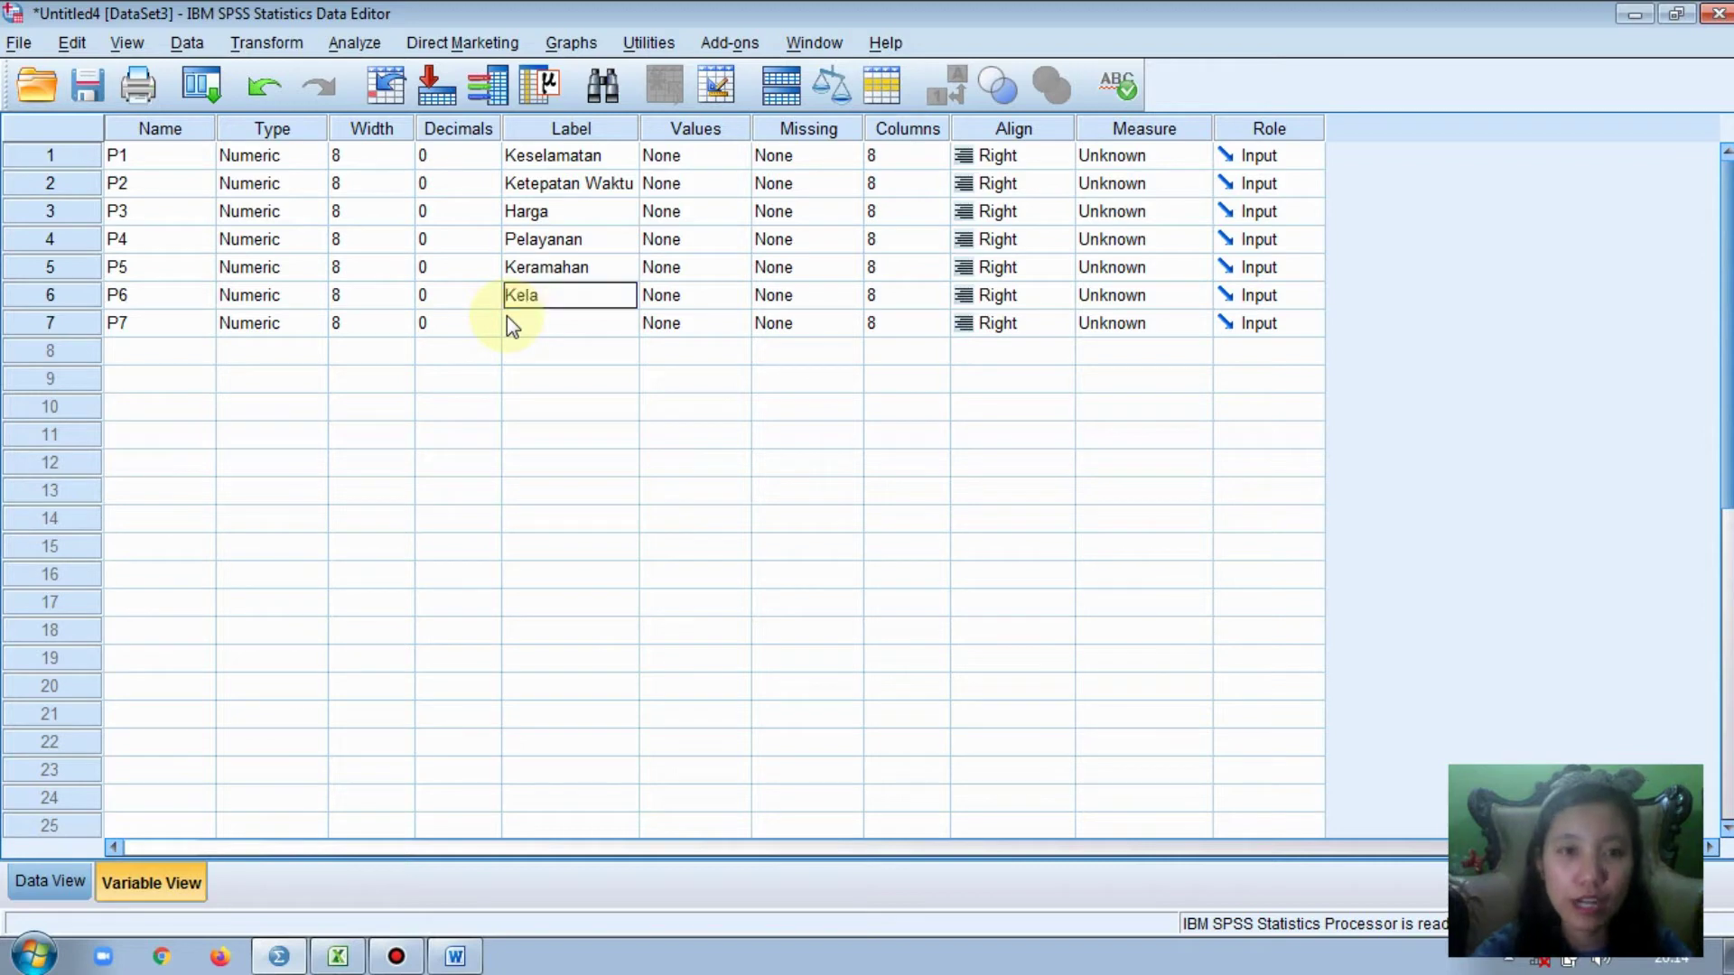
pyautogui.write('yakan Ke')
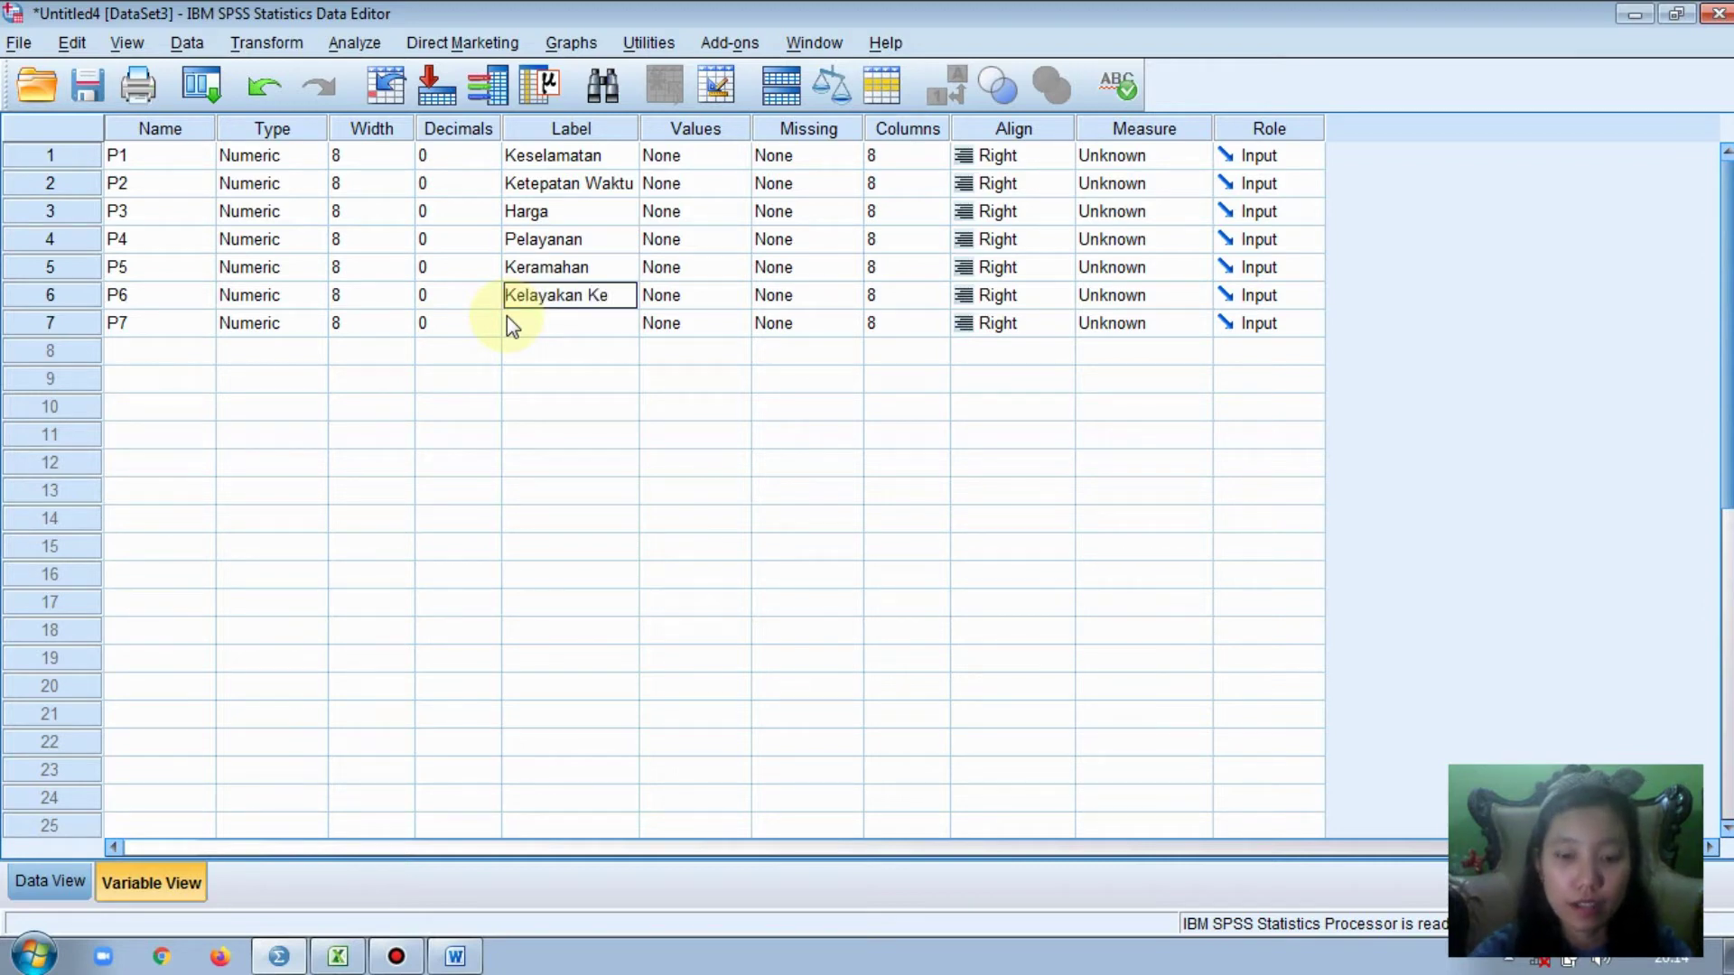
pyautogui.write('ndaraan')
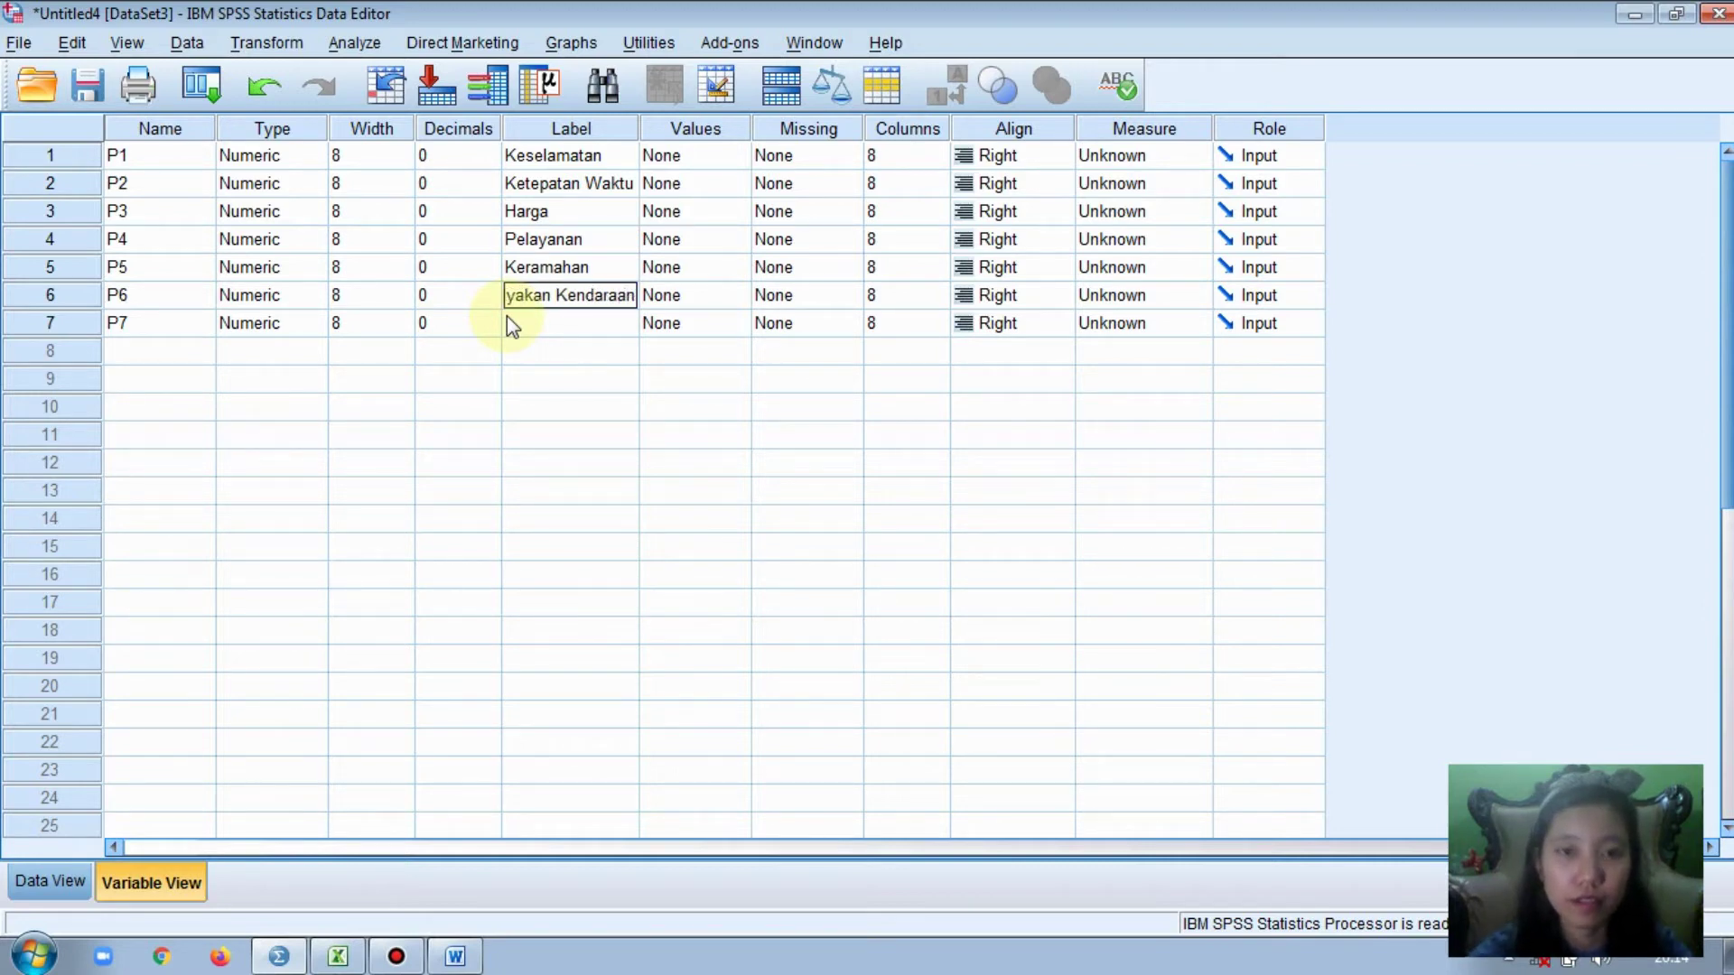
pyautogui.press('Return')
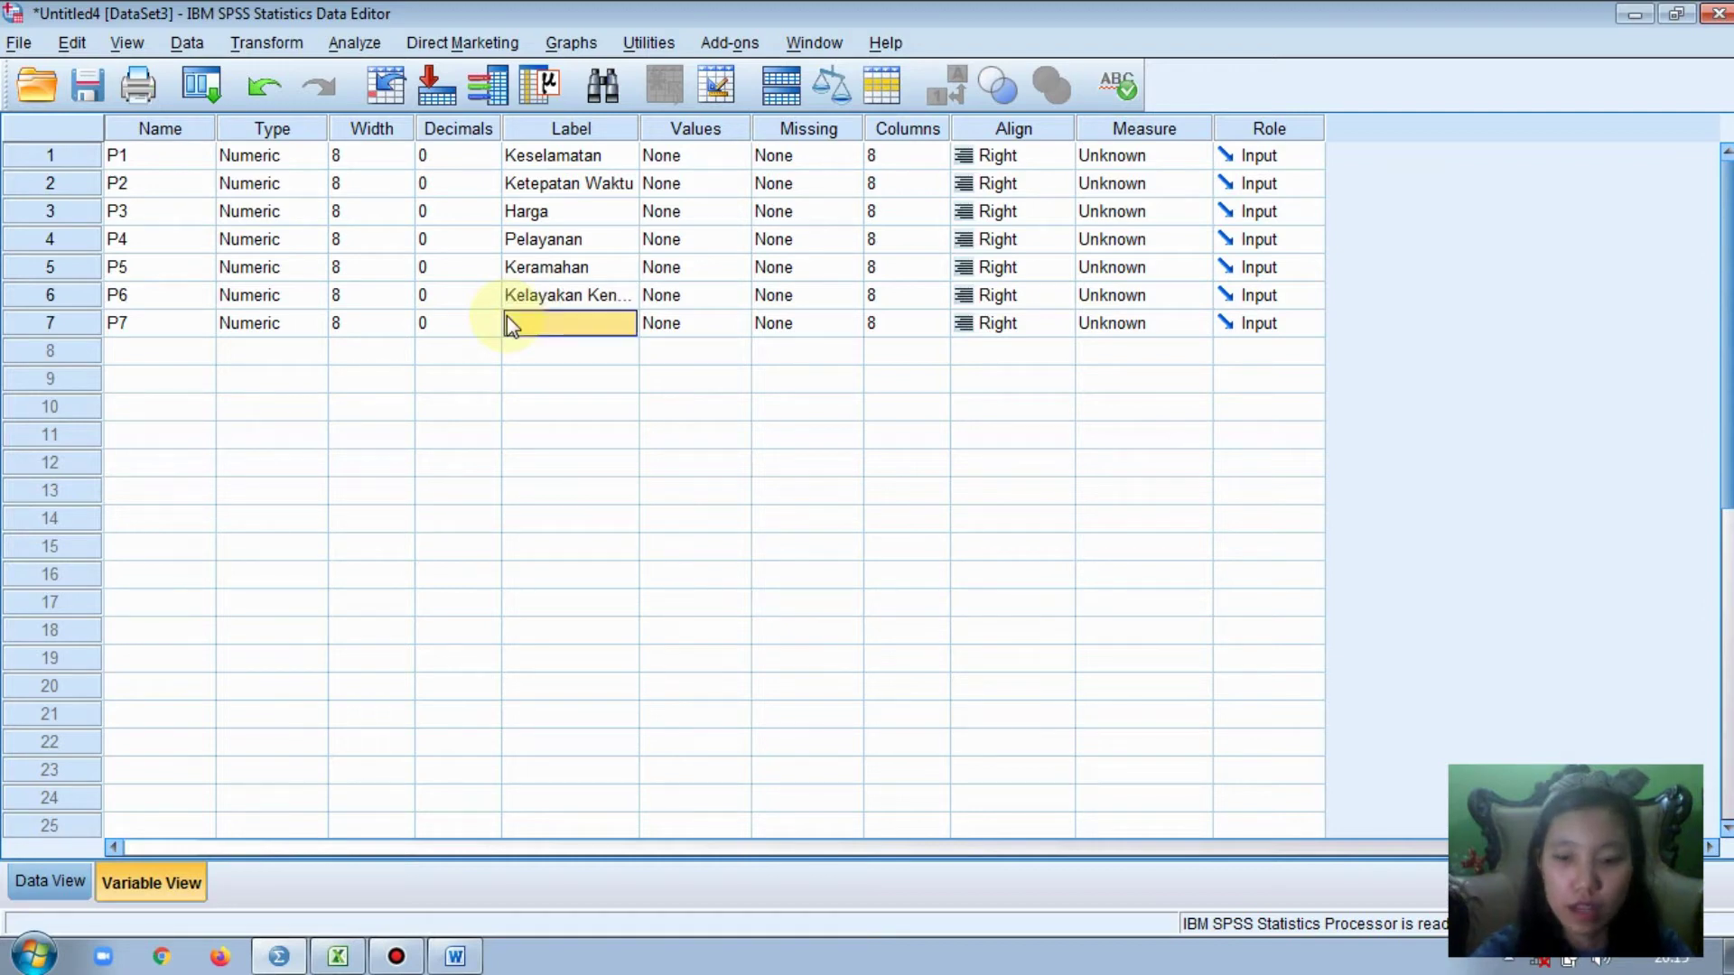
pyautogui.write('Promo')
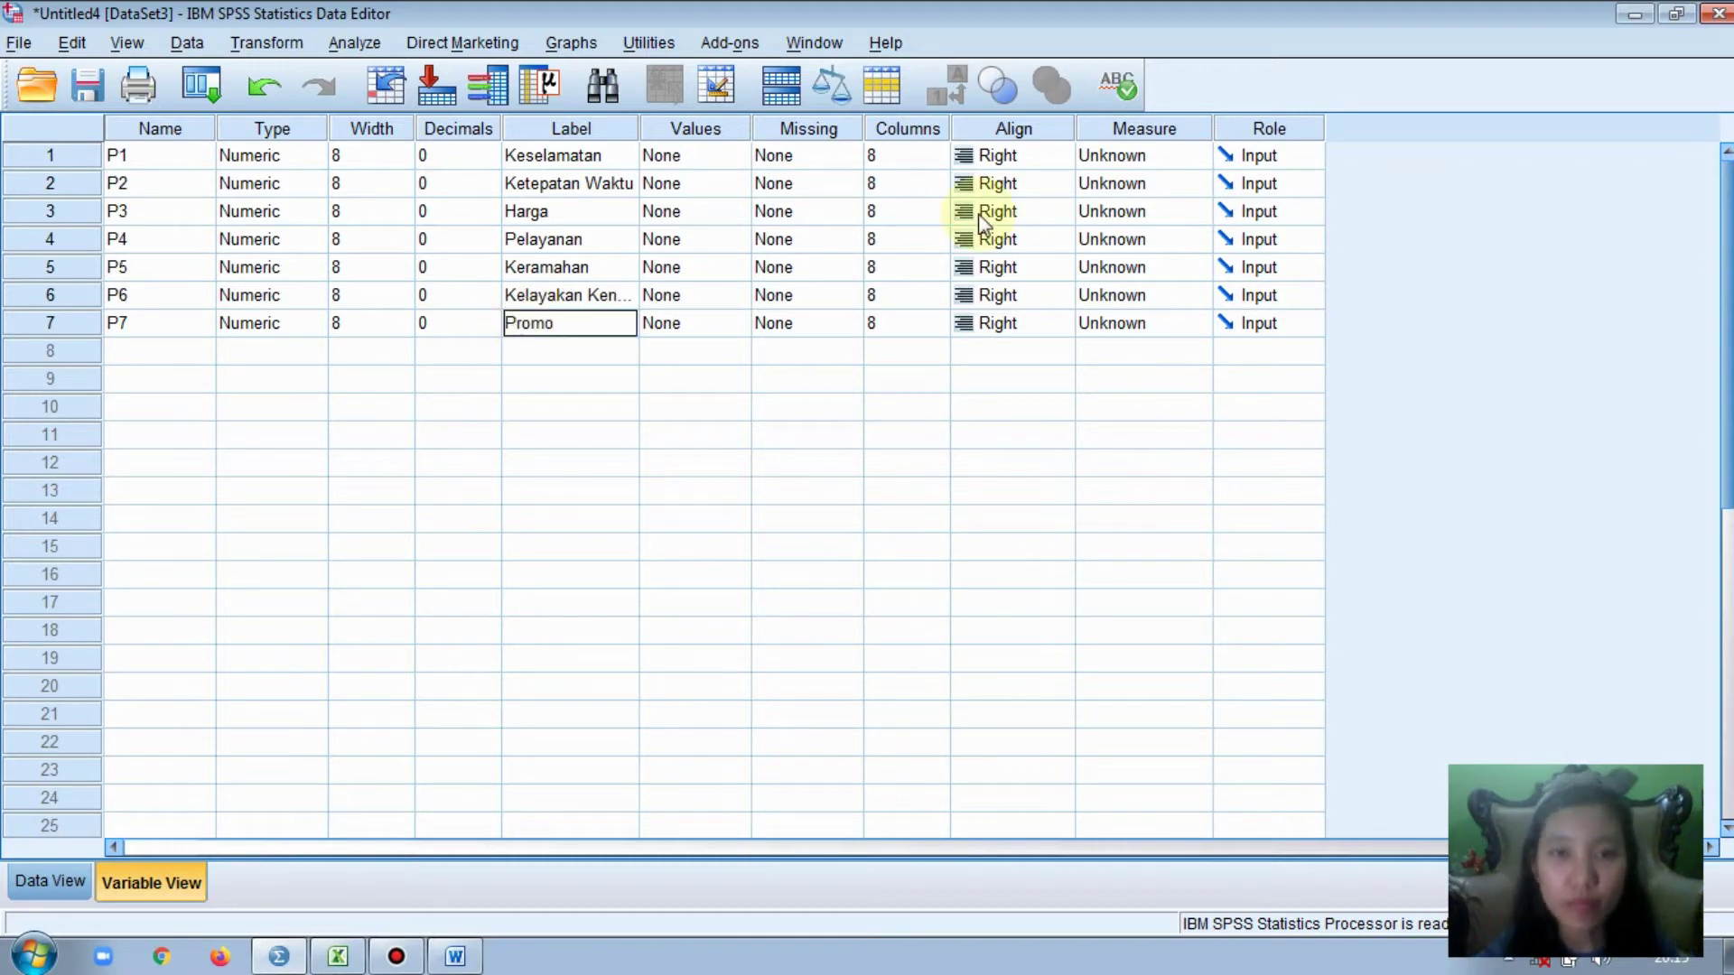
# - Set the measurement level of variables P1, P2 and P3 to Scale
pyautogui.click(1197, 161)
pyautogui.click(1199, 164)
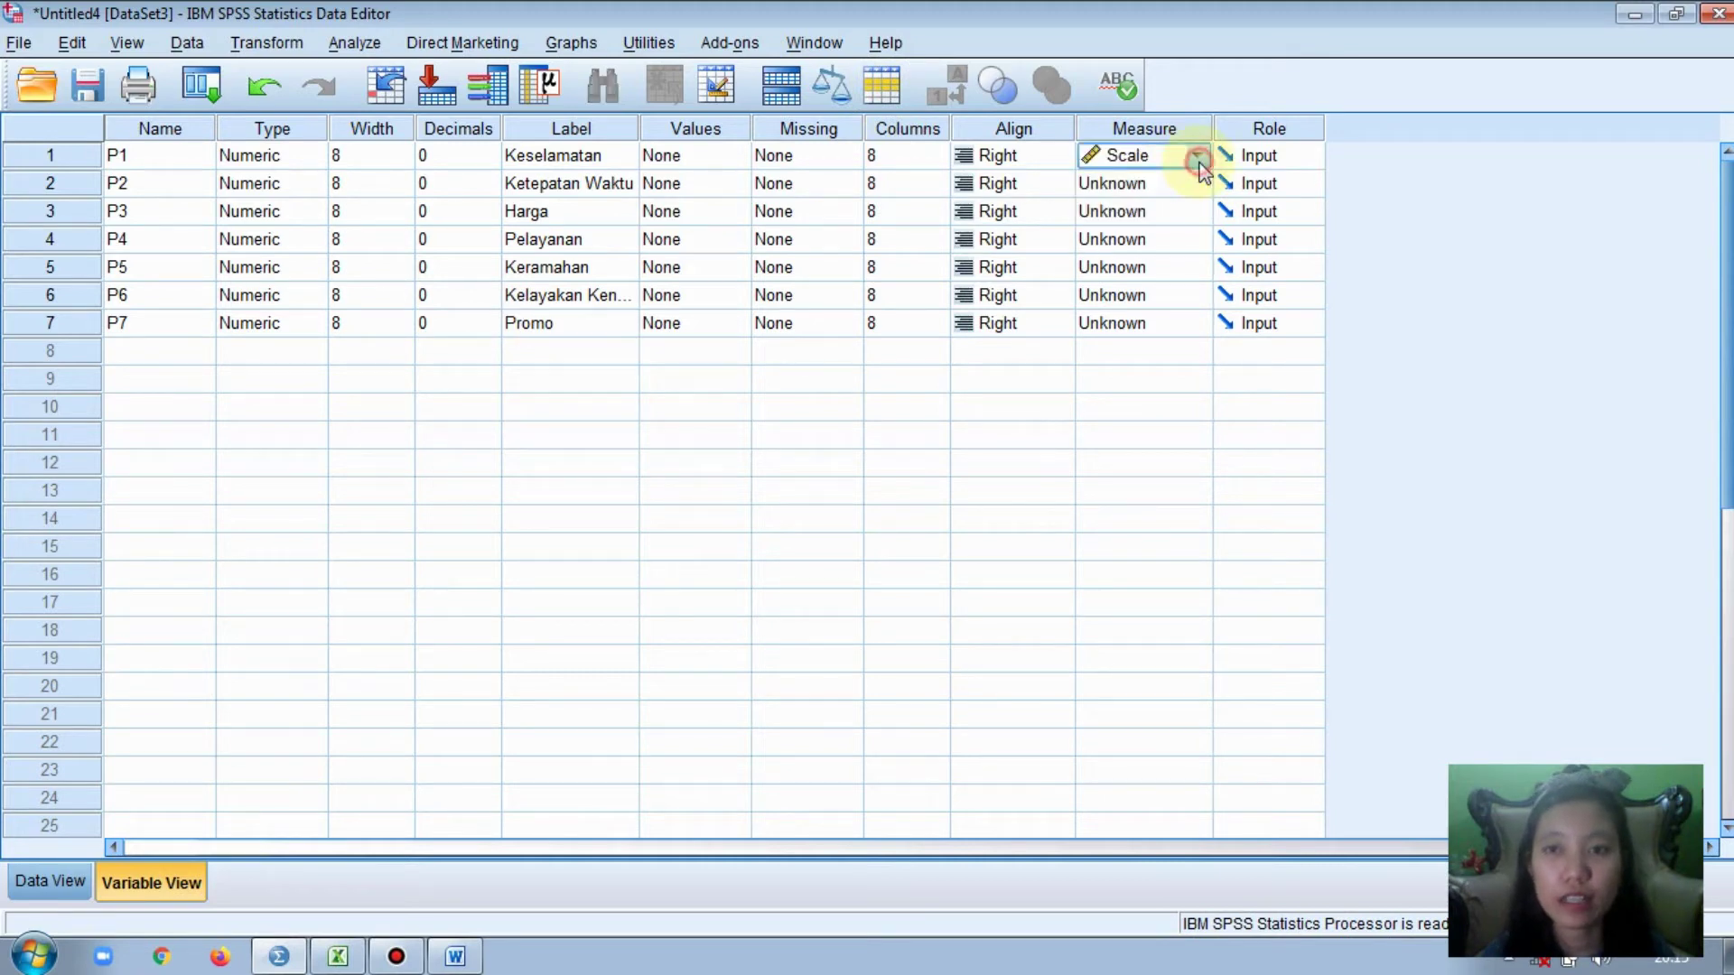
pyautogui.click(1199, 182)
pyautogui.click(1197, 184)
pyautogui.click(1191, 215)
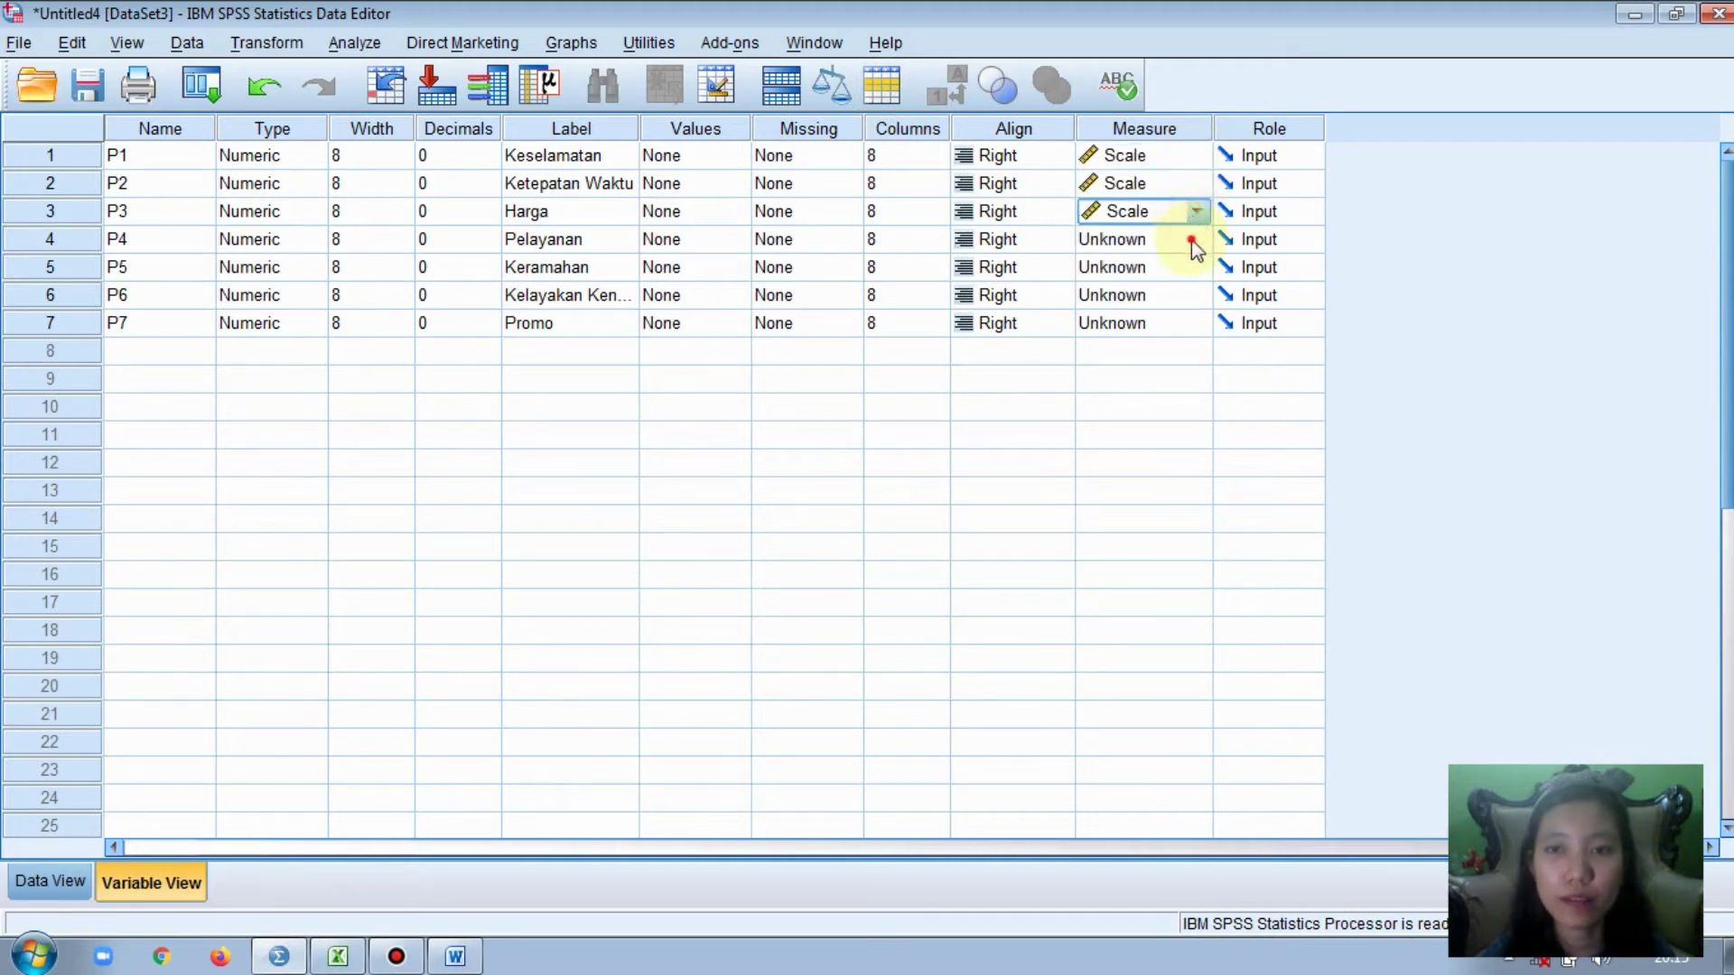
# - Set the measurement level of variables P4 through P7 to Scale
pyautogui.click(1194, 238)
pyautogui.click(1195, 263)
pyautogui.click(1187, 271)
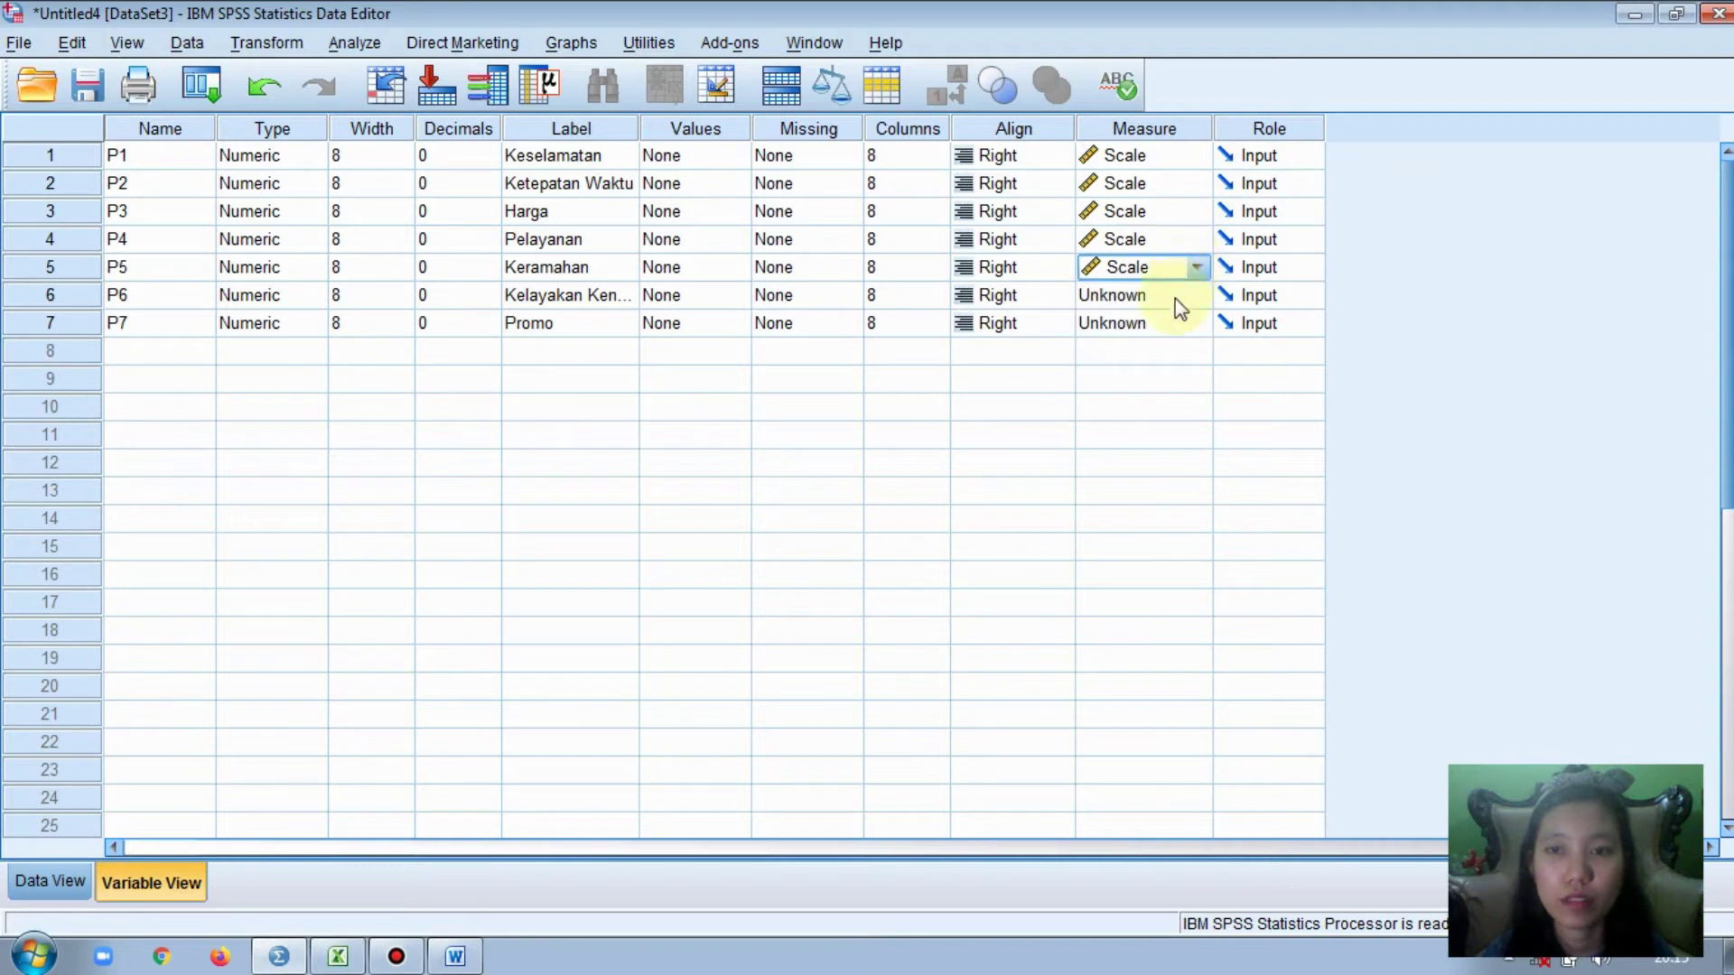
pyautogui.click(1176, 299)
pyautogui.click(1172, 300)
pyautogui.click(1173, 329)
pyautogui.click(1172, 326)
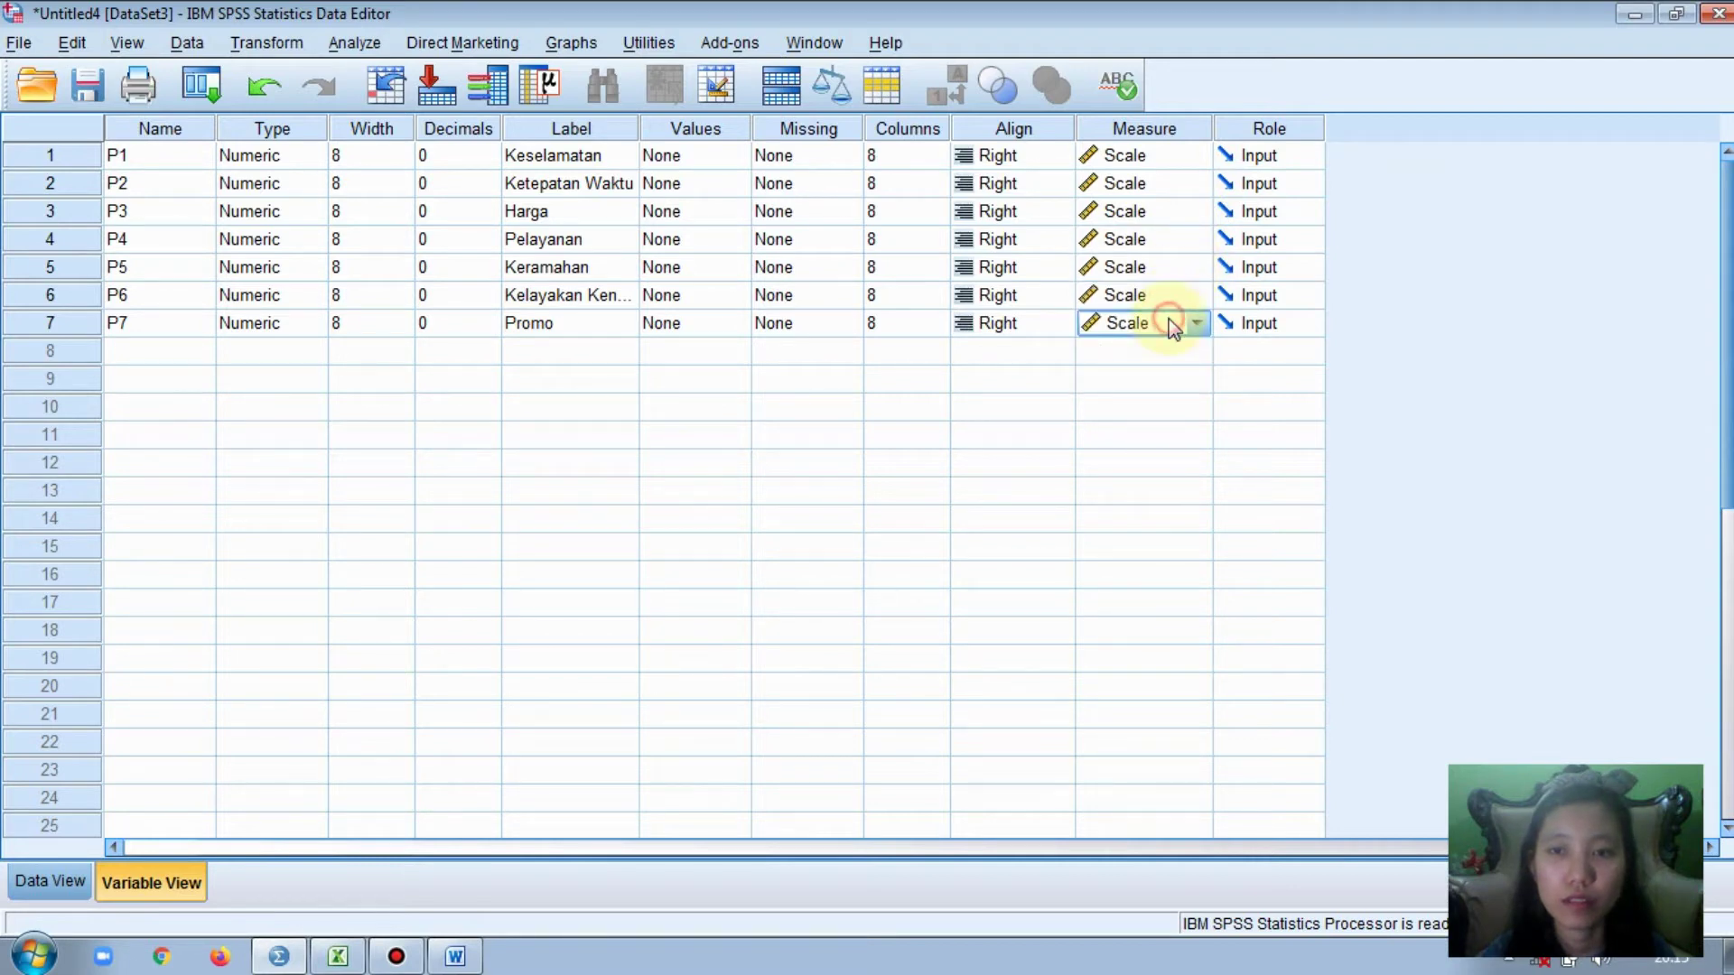
# - Return to the data sheet and set up a Factor Analysis with all seven variables, P1 to P7, as its analysis variables
pyautogui.click(39, 880)
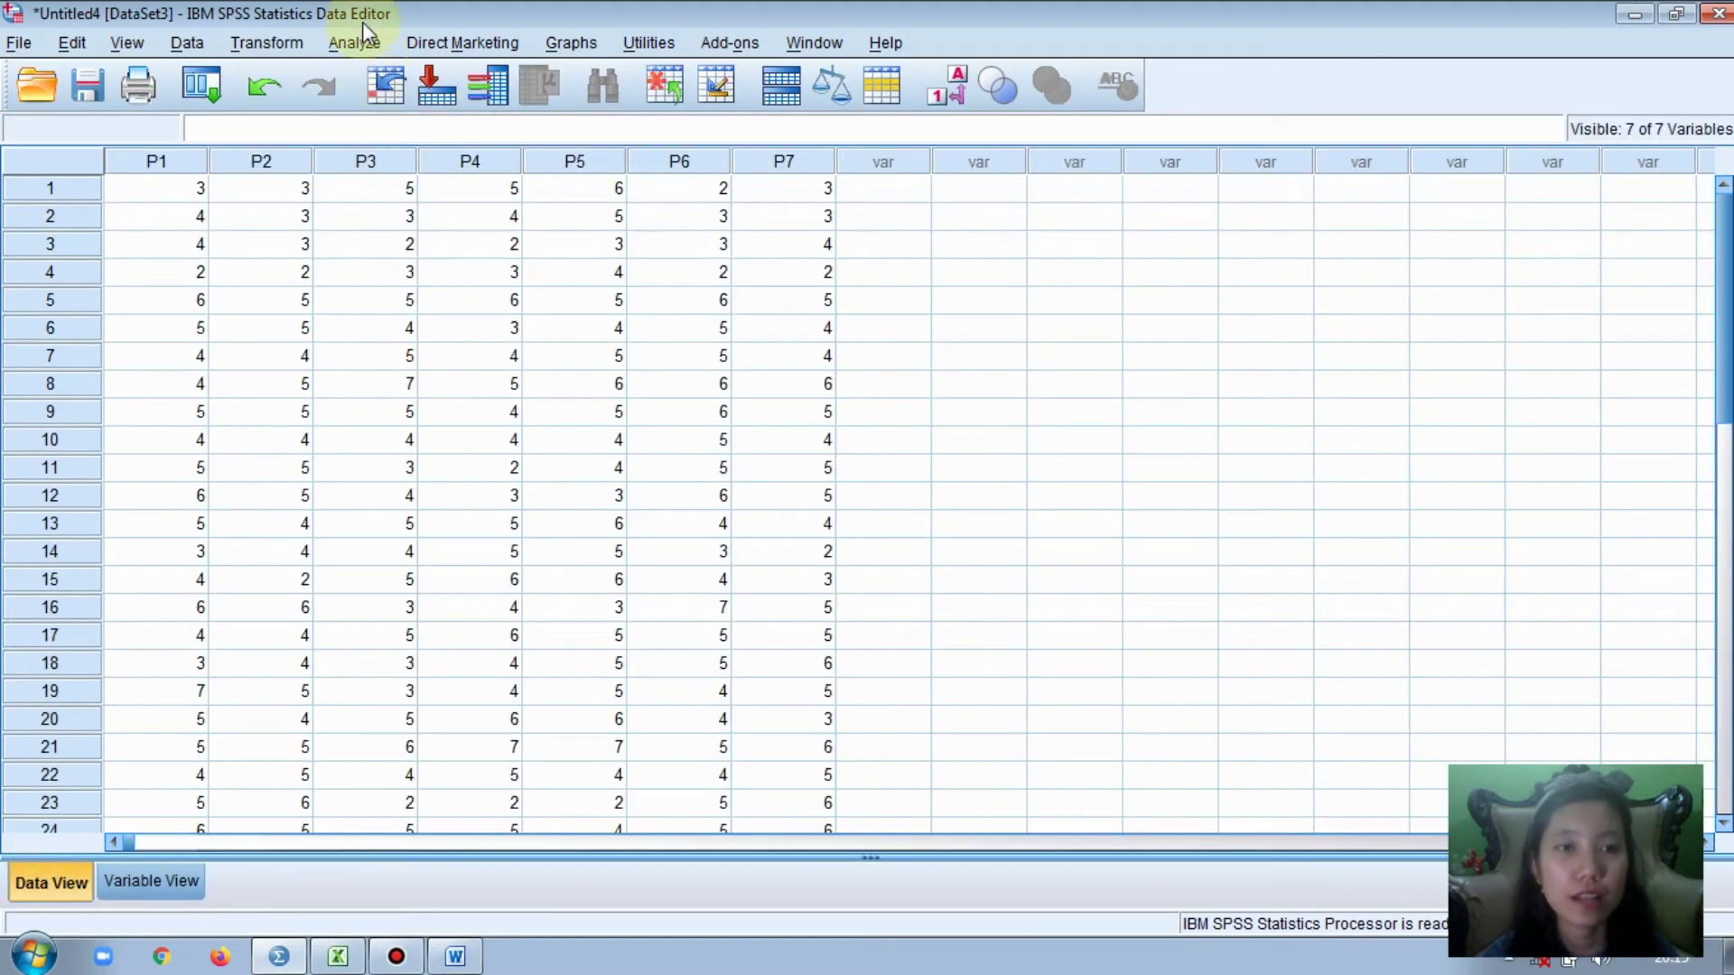
pyautogui.click(354, 43)
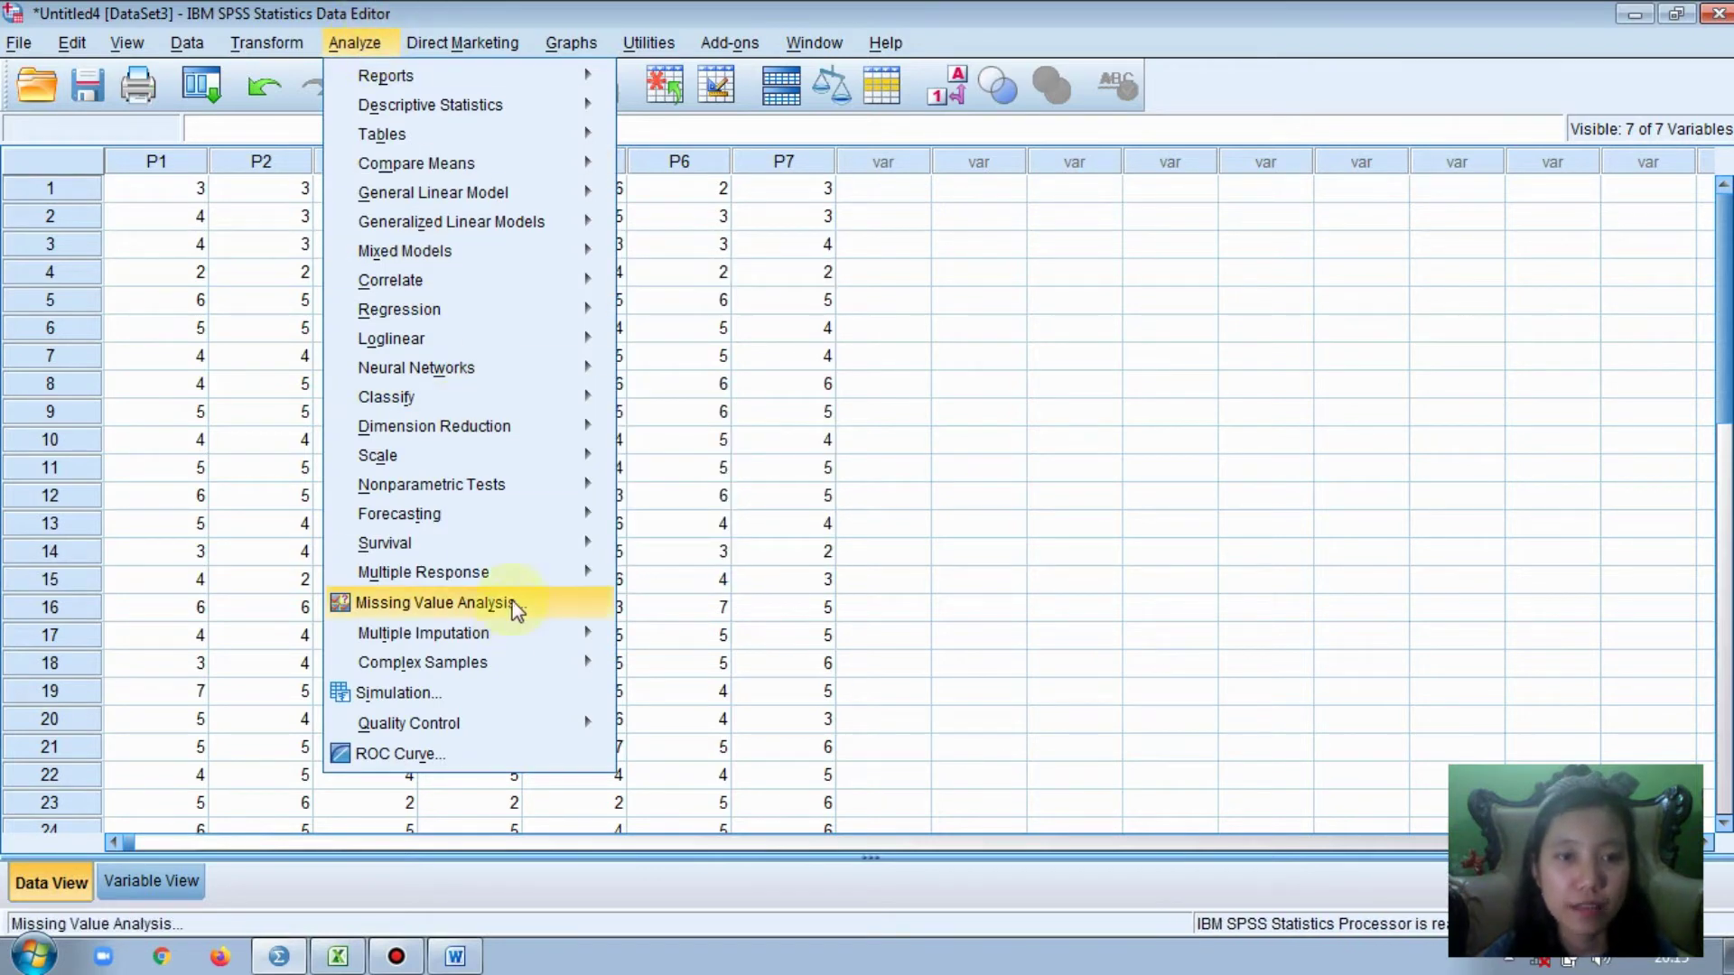
pyautogui.moveTo(582, 431)
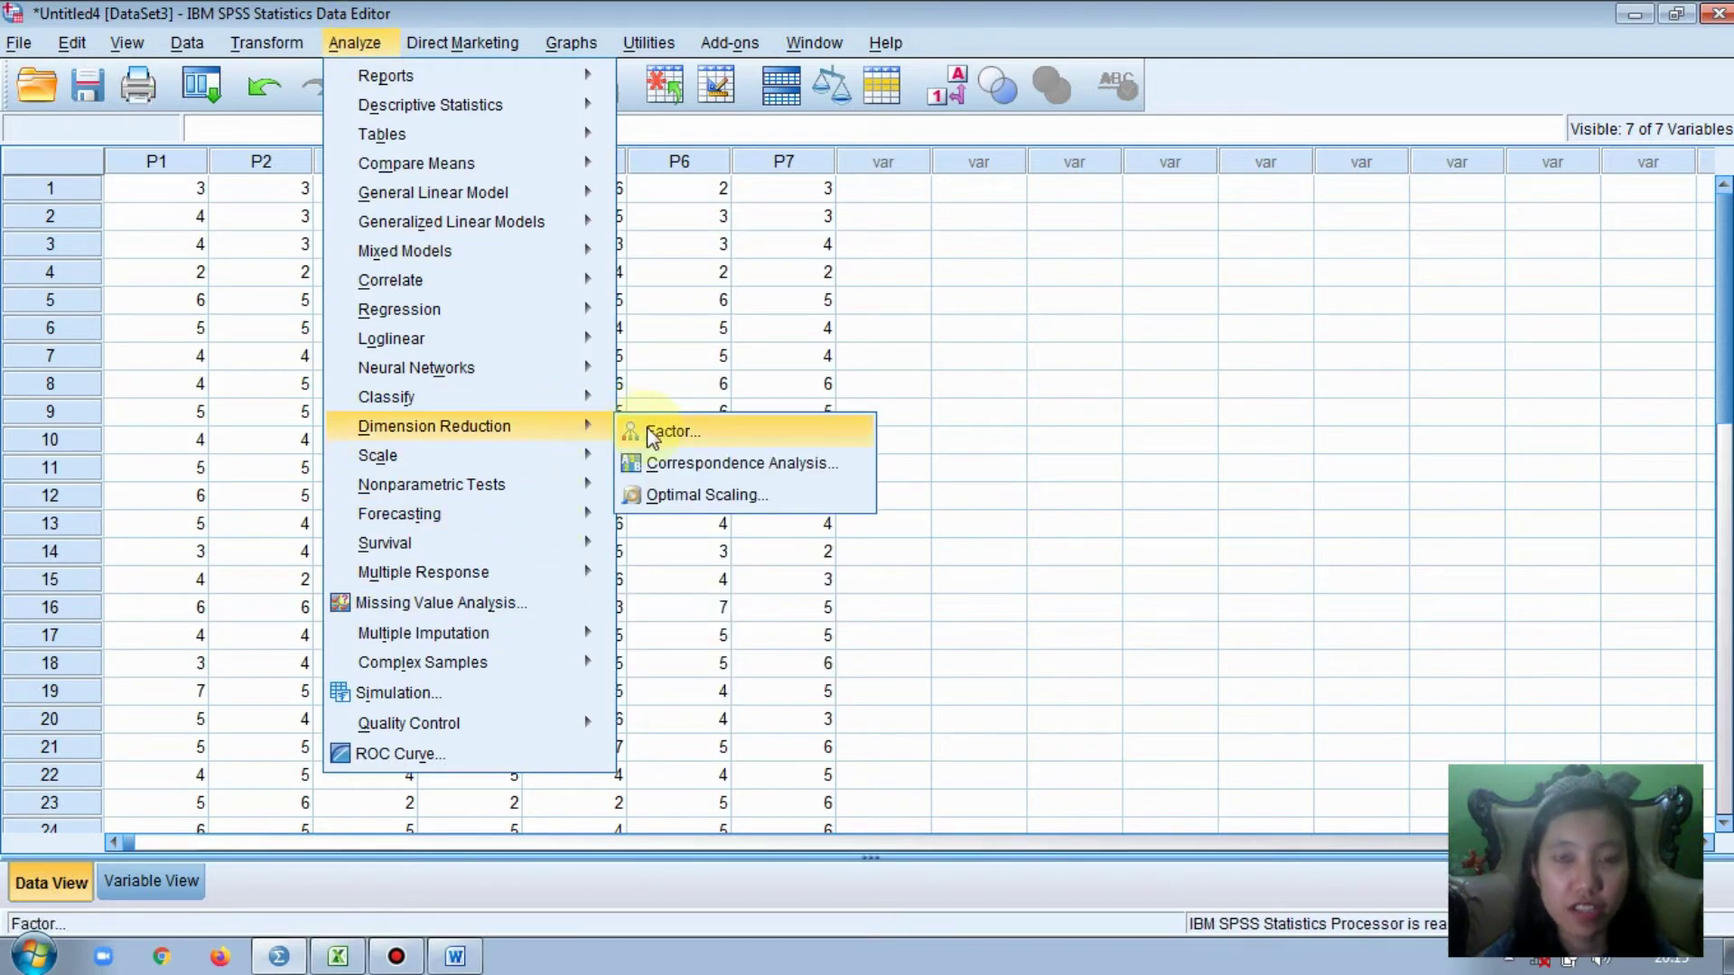
pyautogui.click(720, 432)
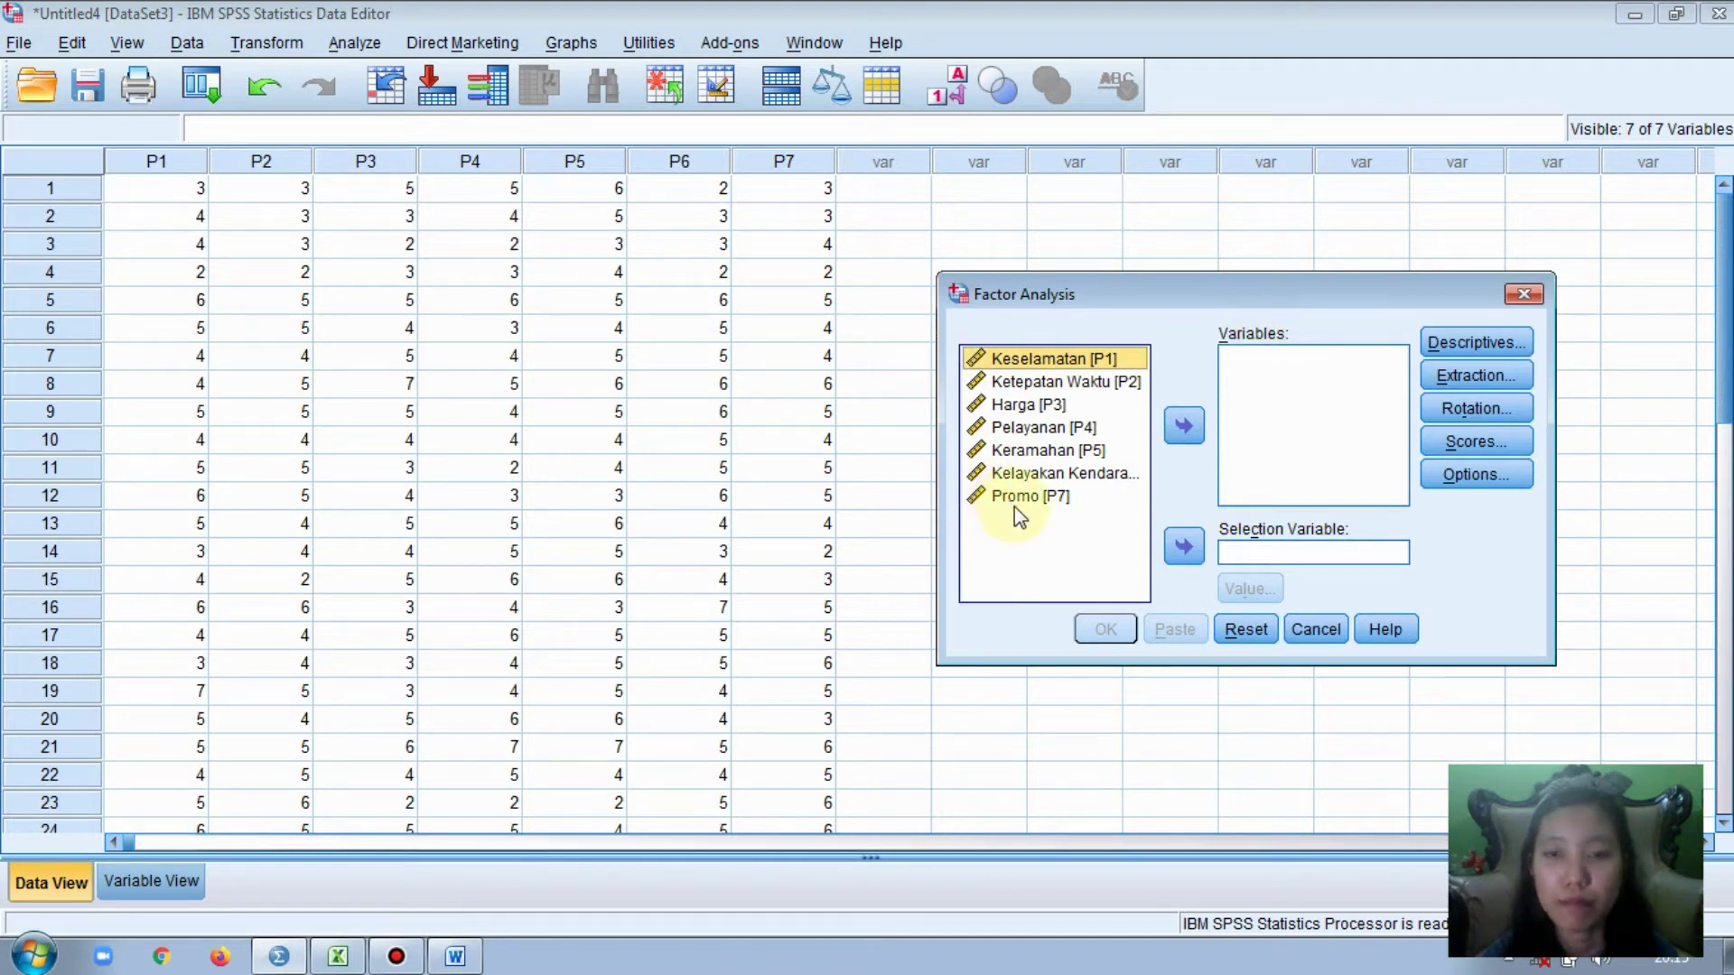
pyautogui.click(1016, 381)
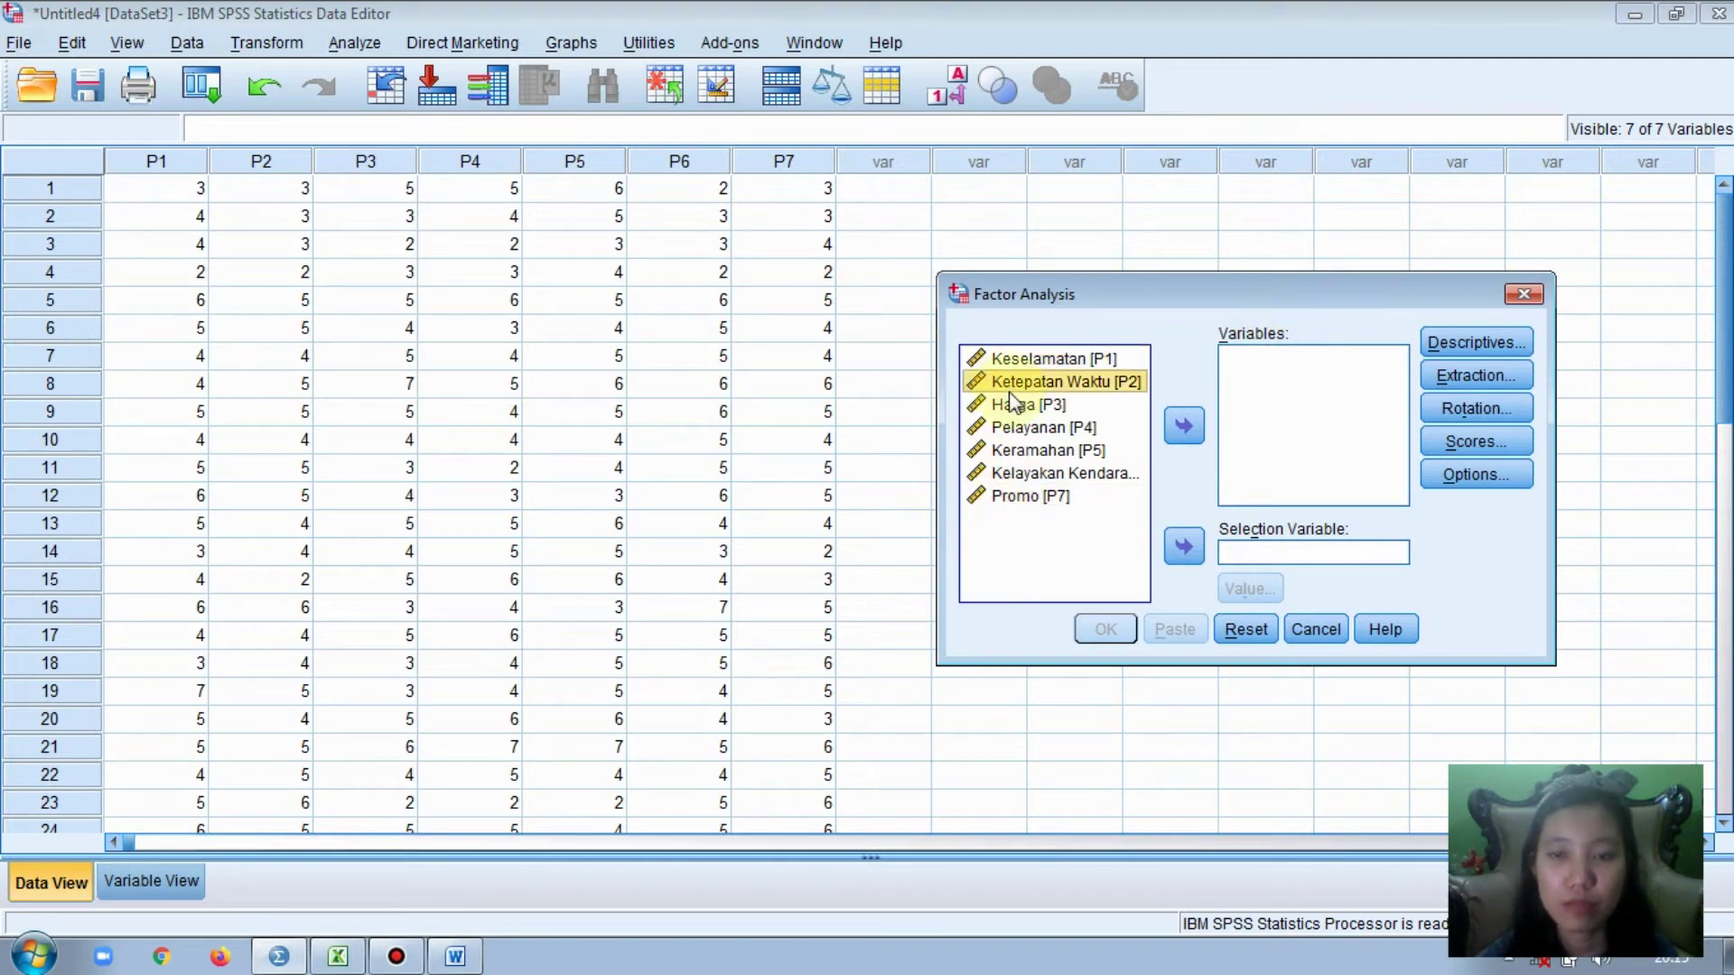
pyautogui.hotkey('ctrl', 'a')
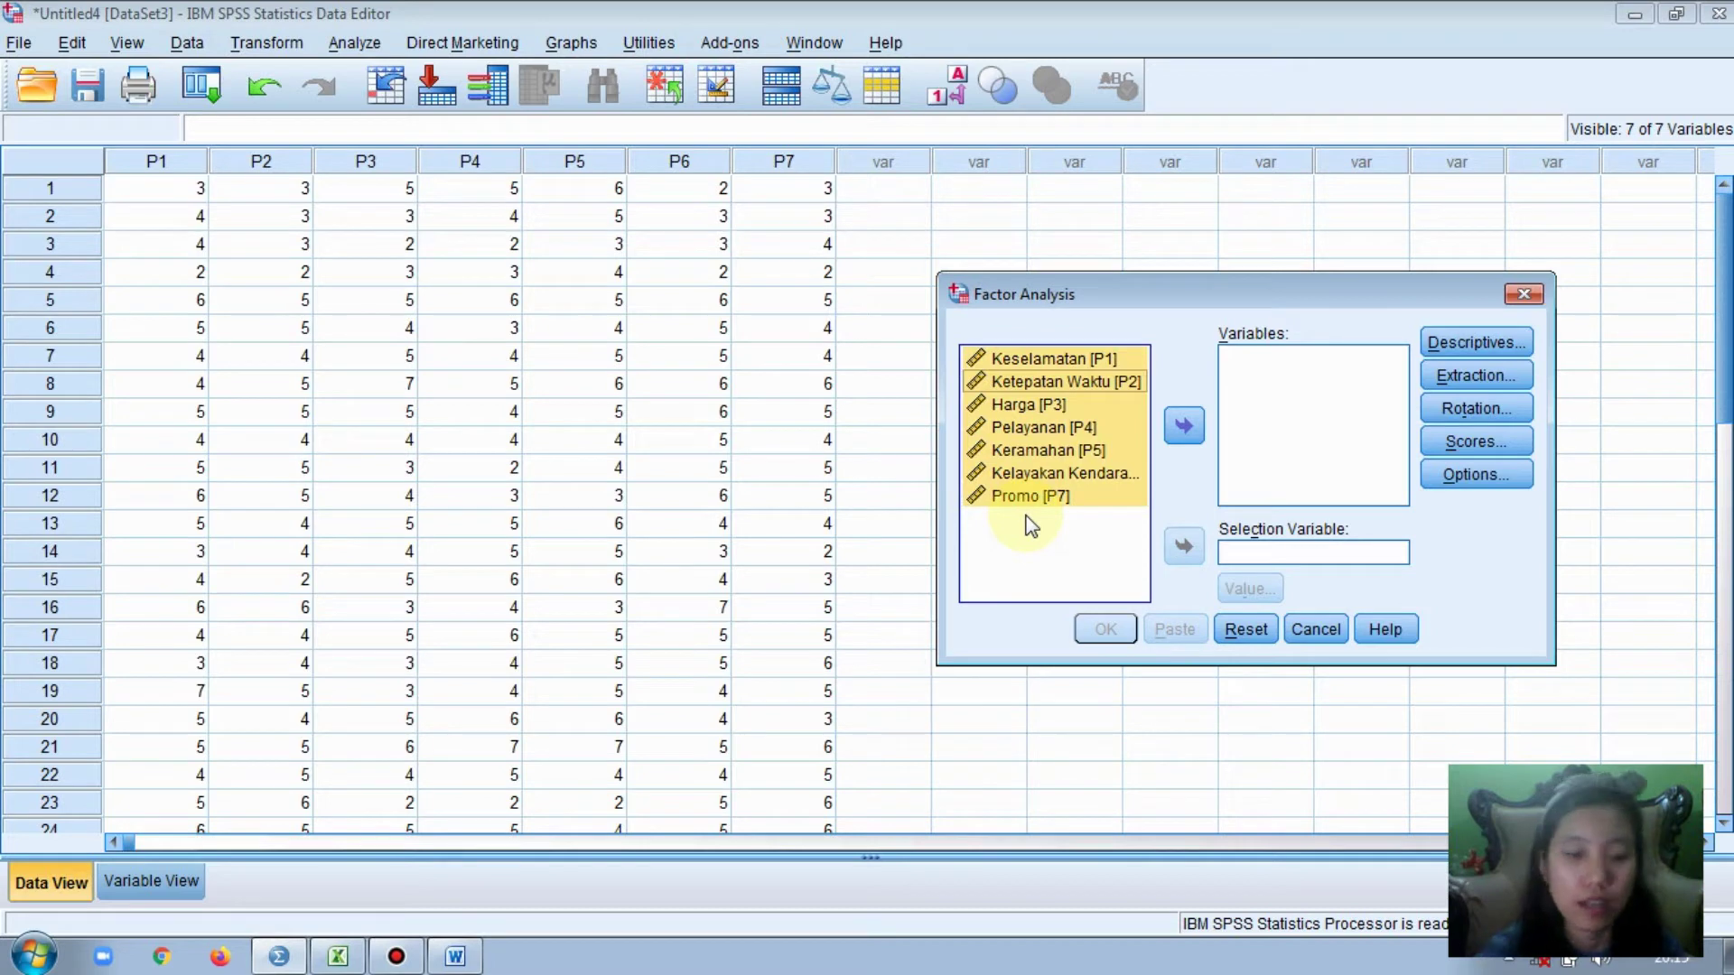
pyautogui.click(1190, 429)
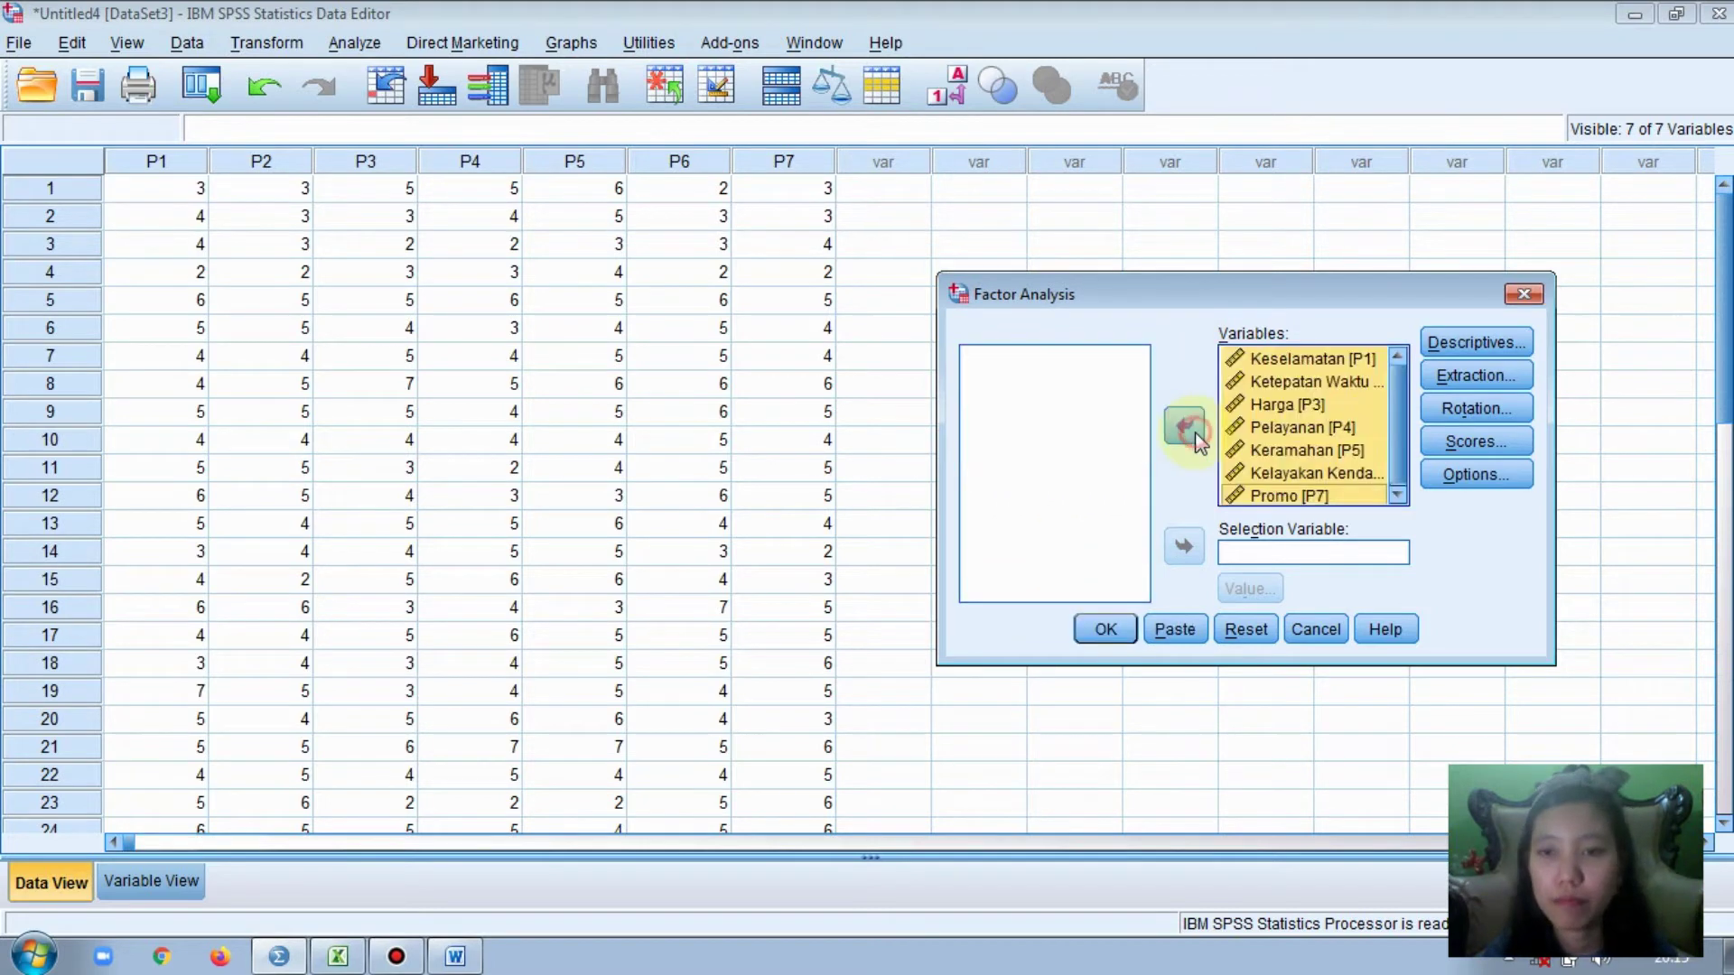
# - Include the Anti-image matrix and KMO and Bartlett's test of sphericity in the factor analysis descriptives
pyautogui.click(1450, 352)
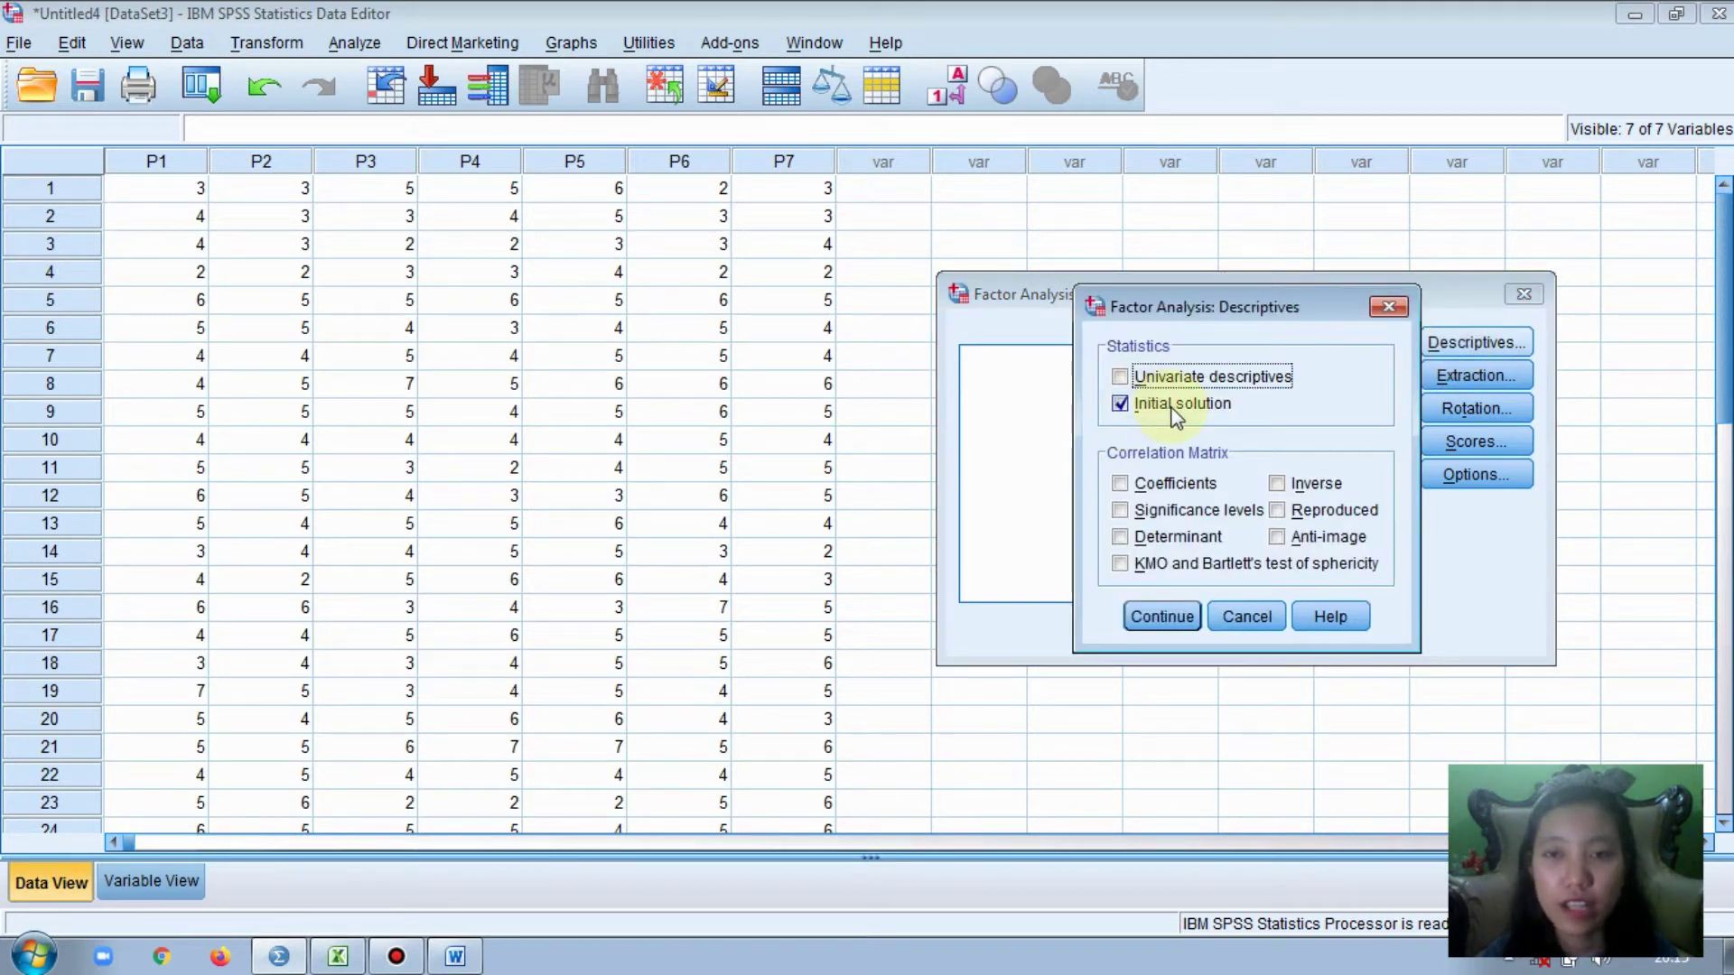
pyautogui.click(1275, 538)
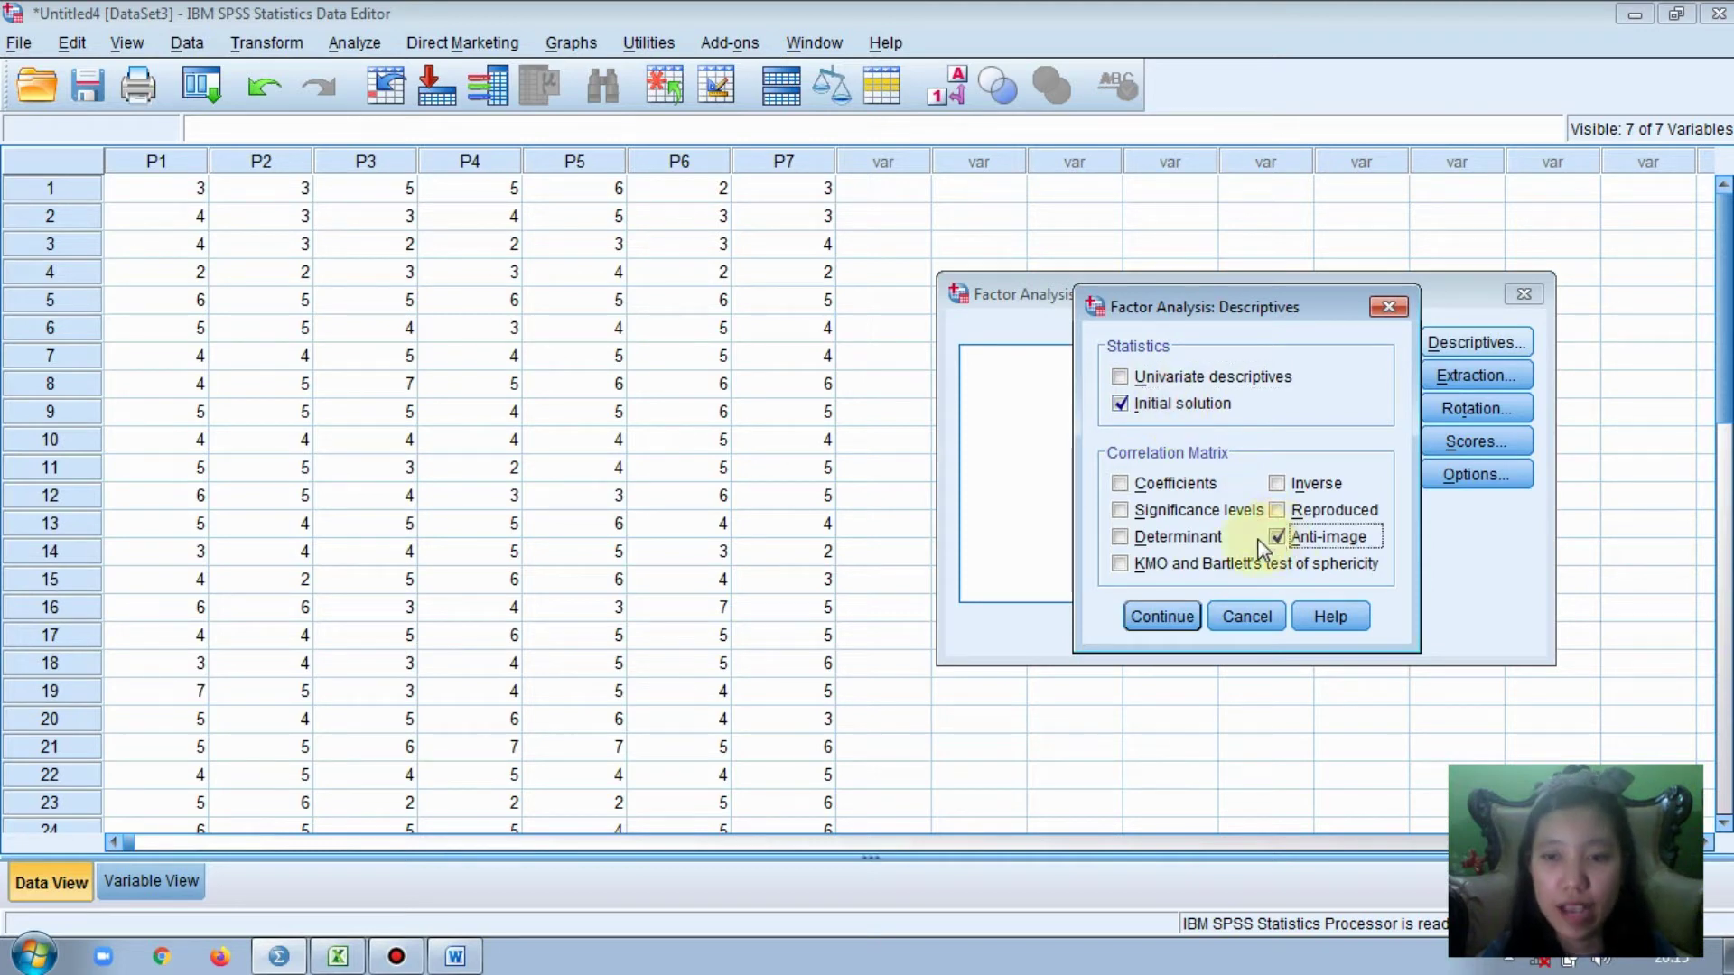
pyautogui.click(1125, 567)
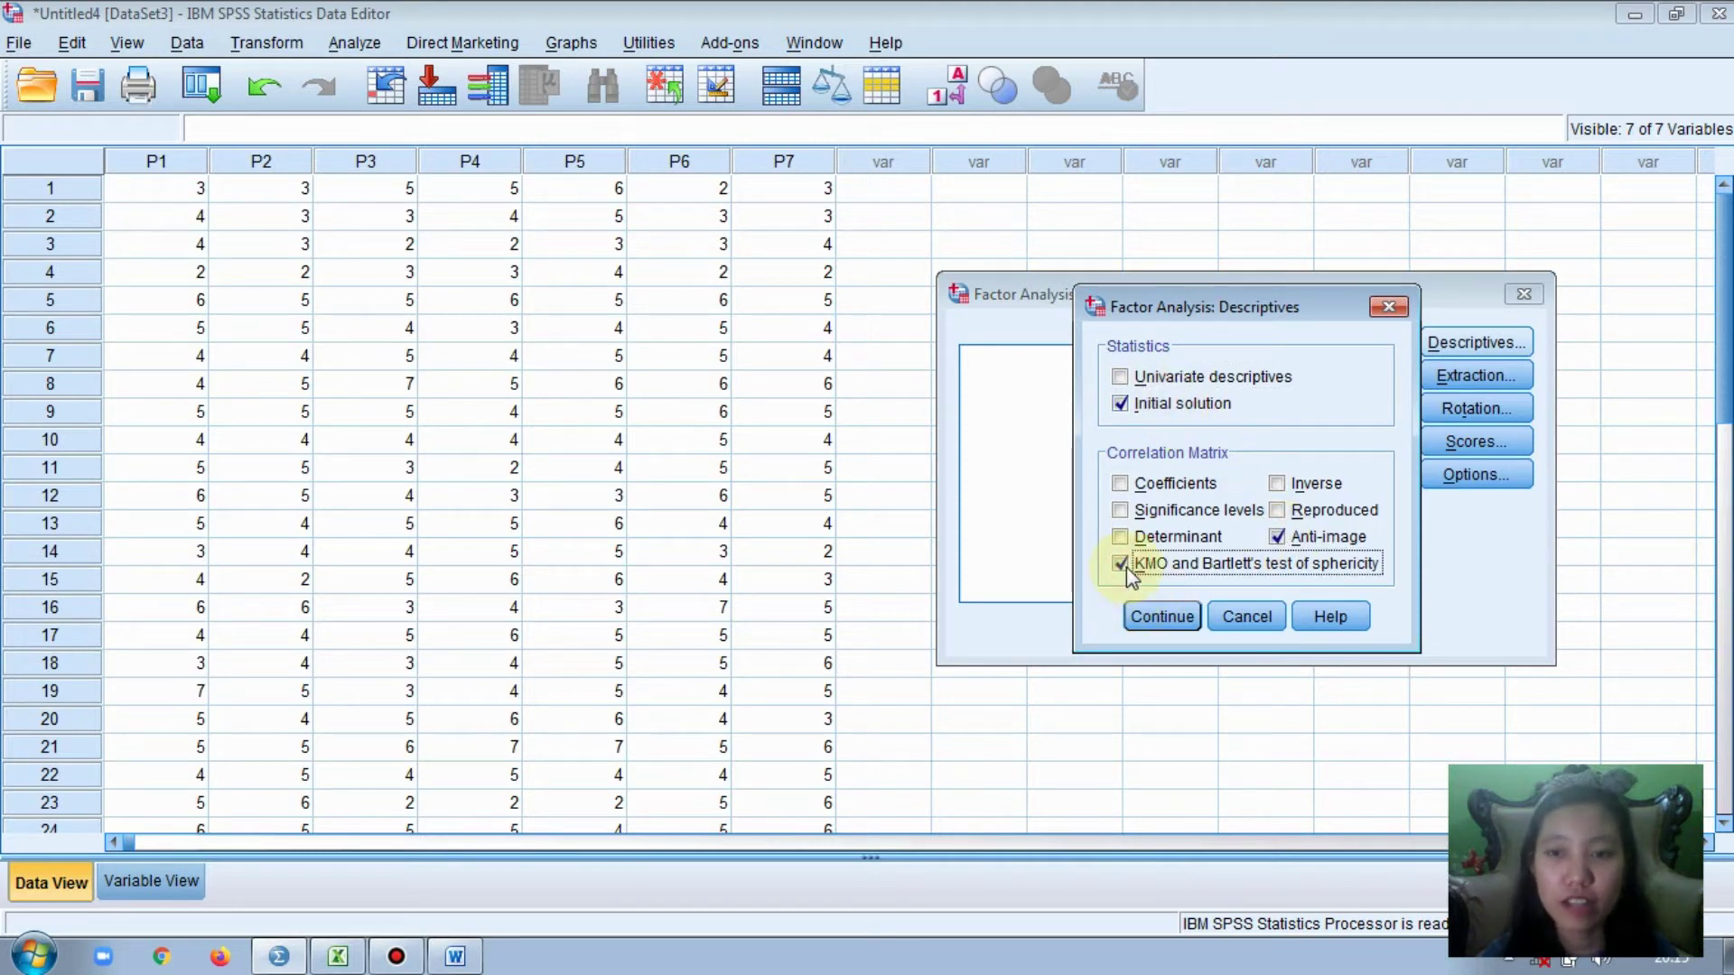
pyautogui.click(1154, 621)
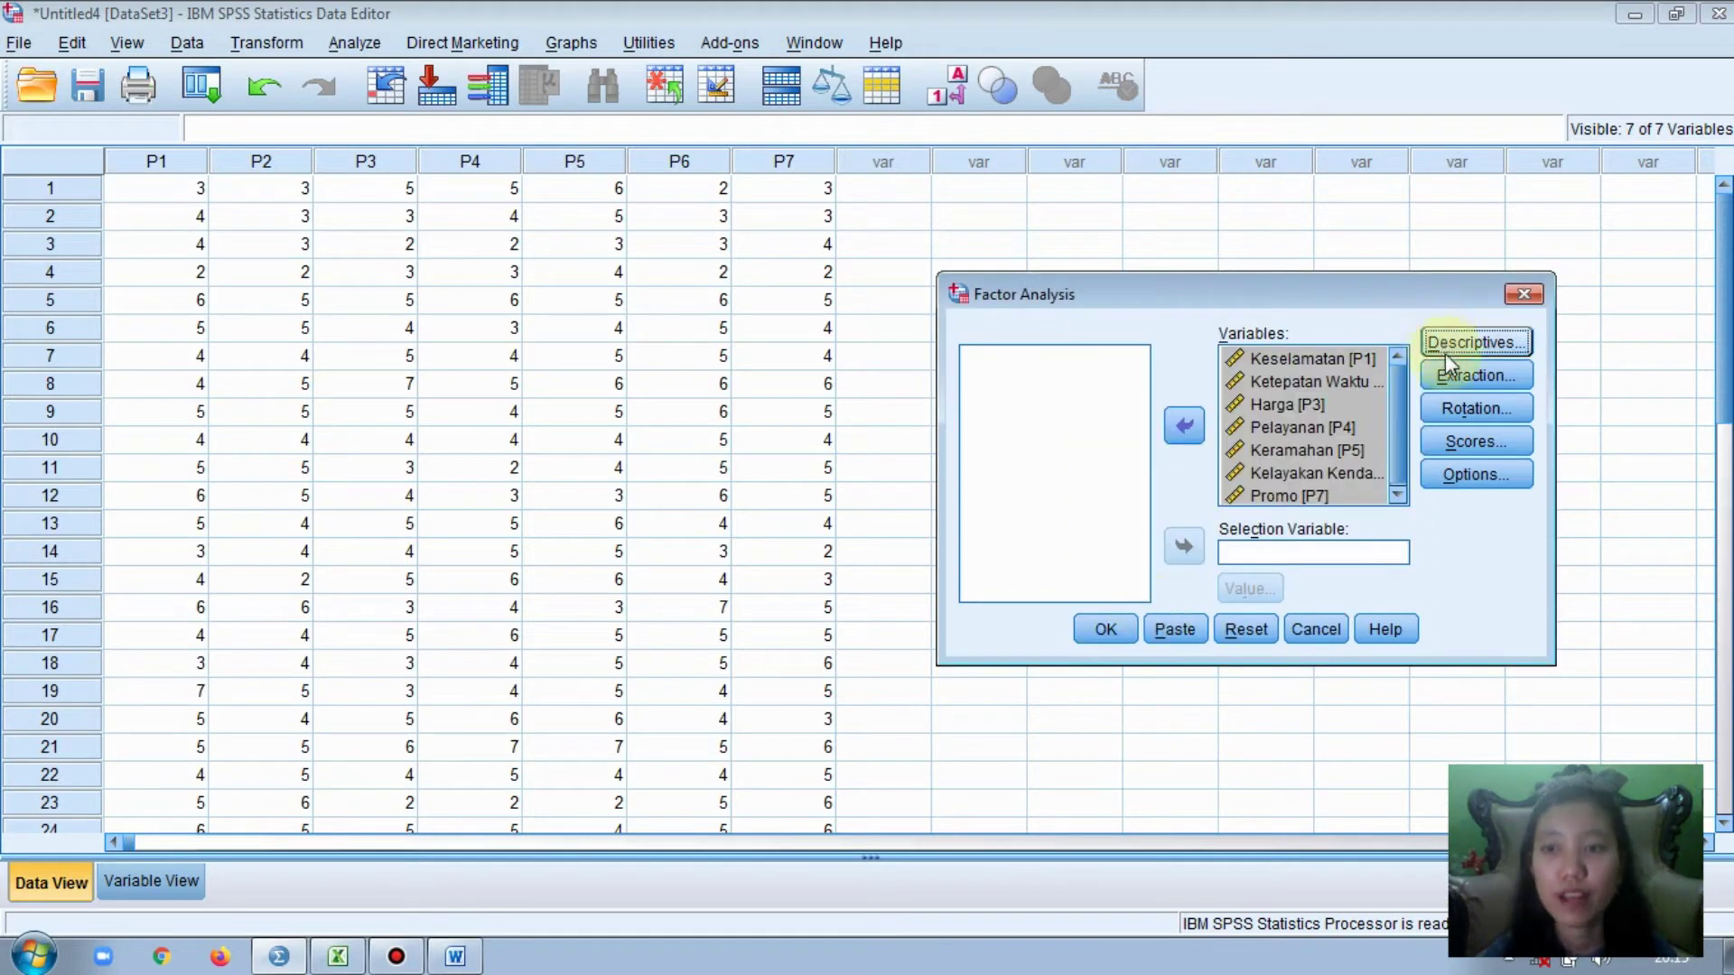
# - Add a scree plot to the factor extraction display options
pyautogui.click(1462, 377)
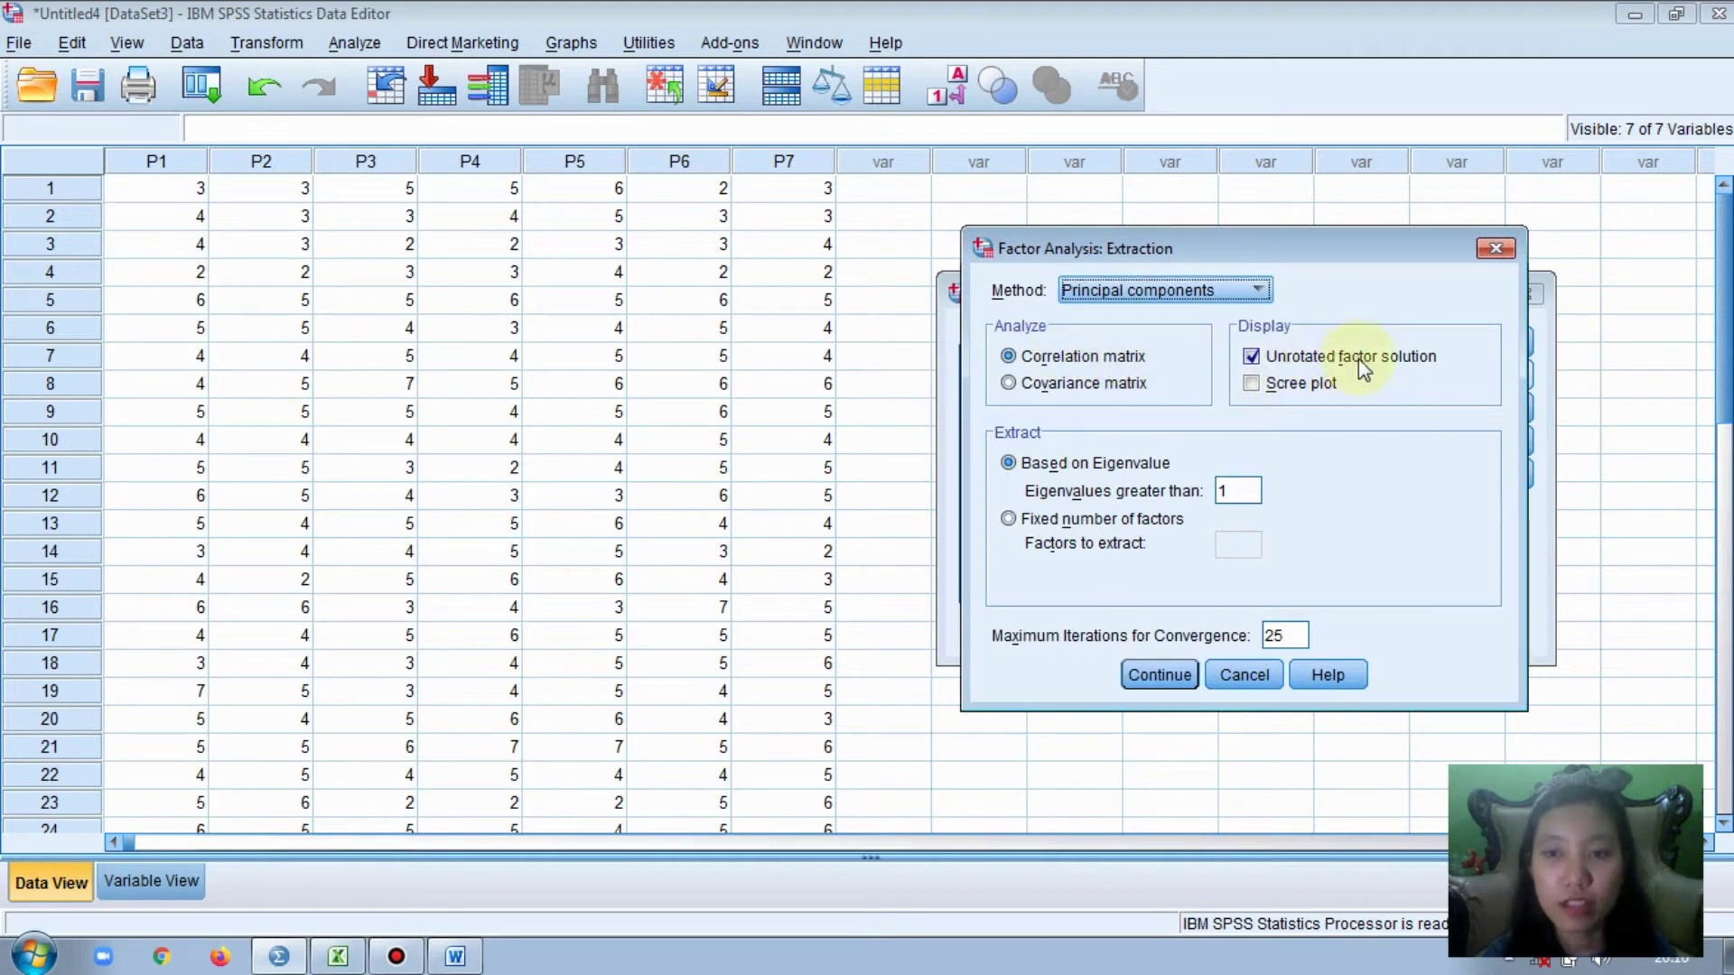
pyautogui.click(1250, 384)
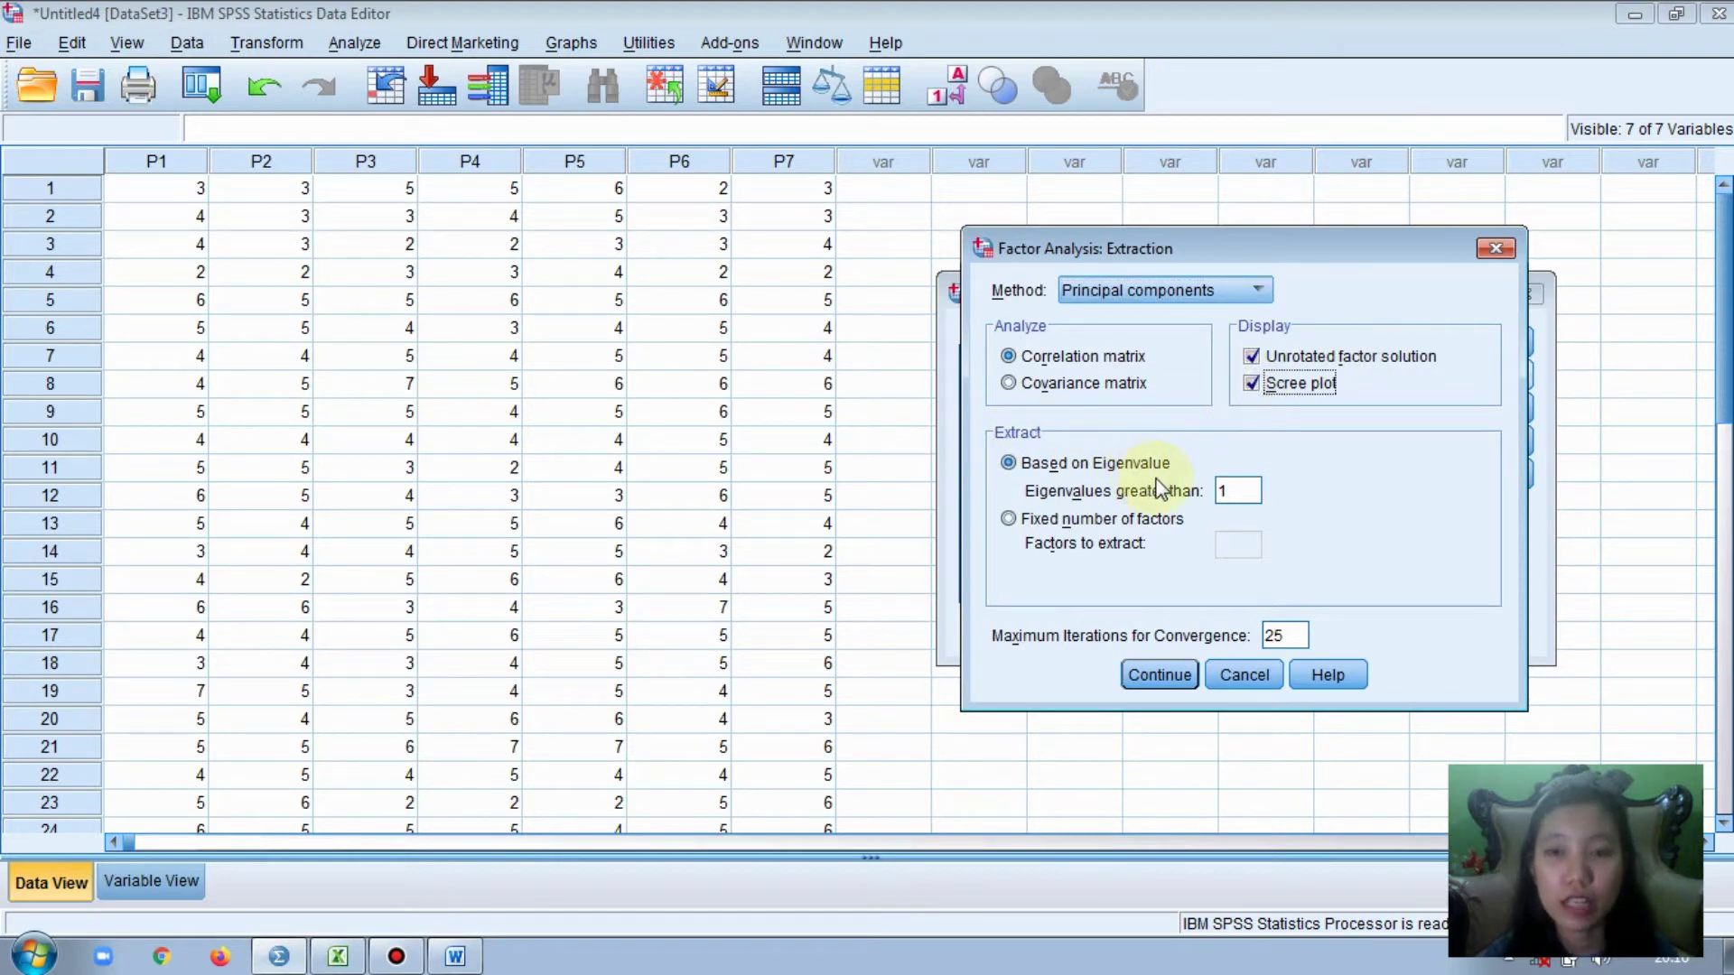
pyautogui.click(1145, 686)
# - Set the factor rotation method to Varimax
pyautogui.click(1457, 413)
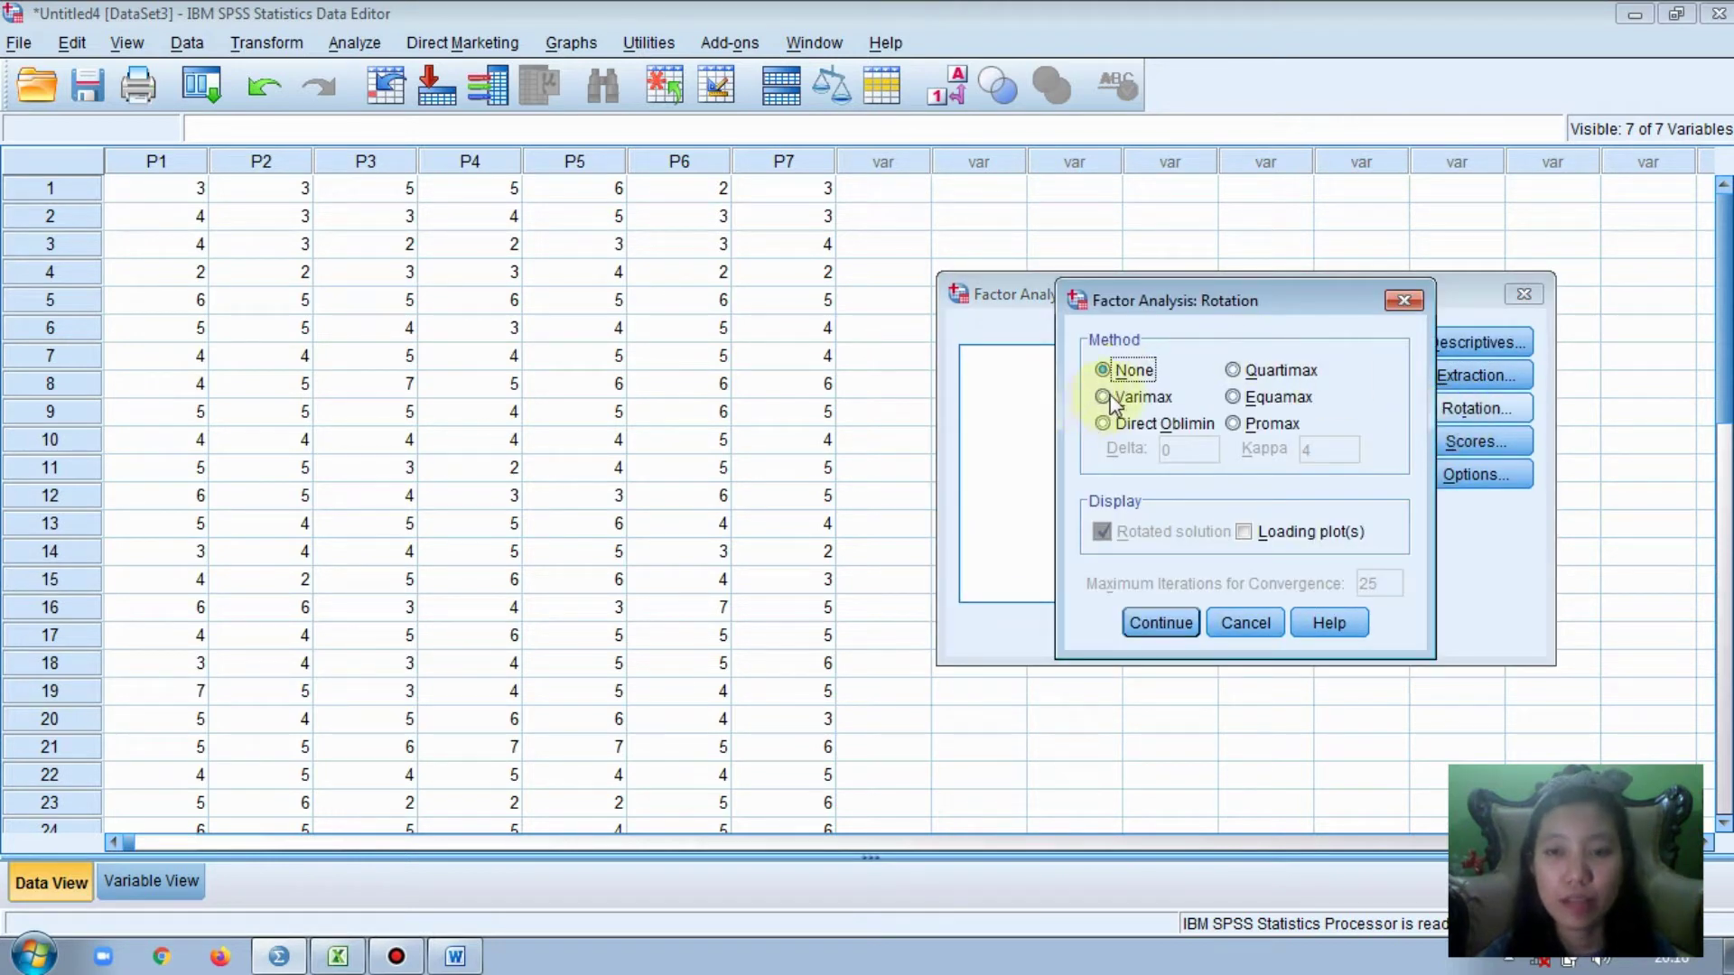
pyautogui.click(1103, 398)
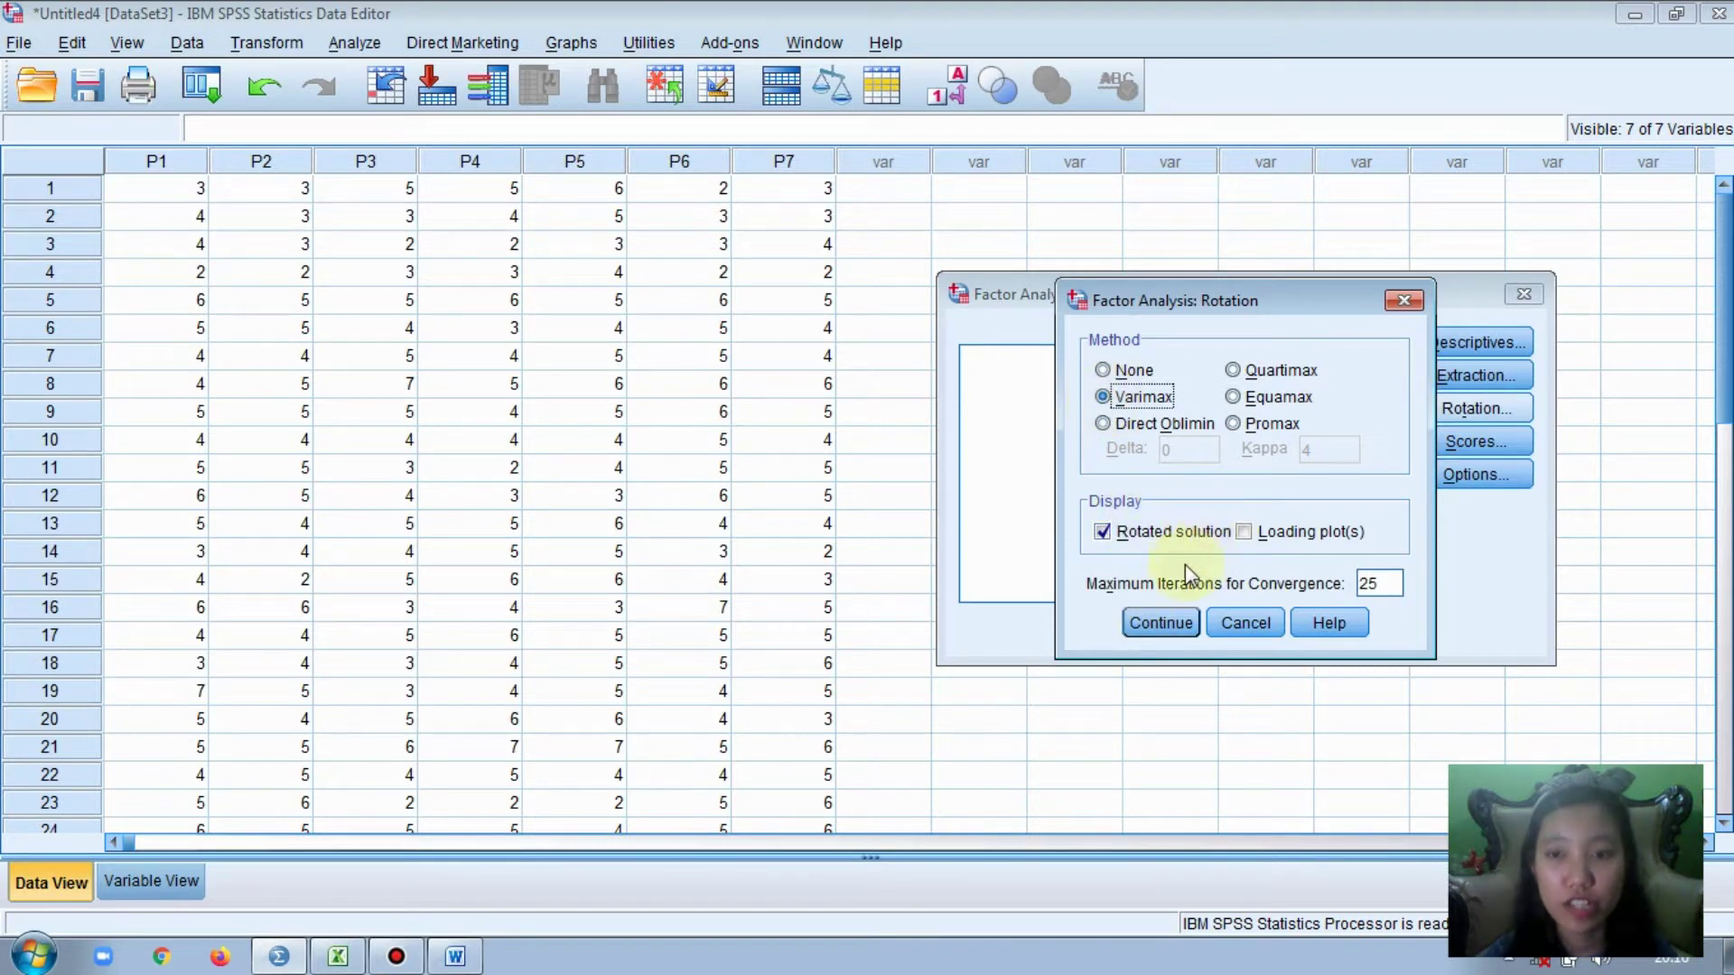
pyautogui.click(1163, 623)
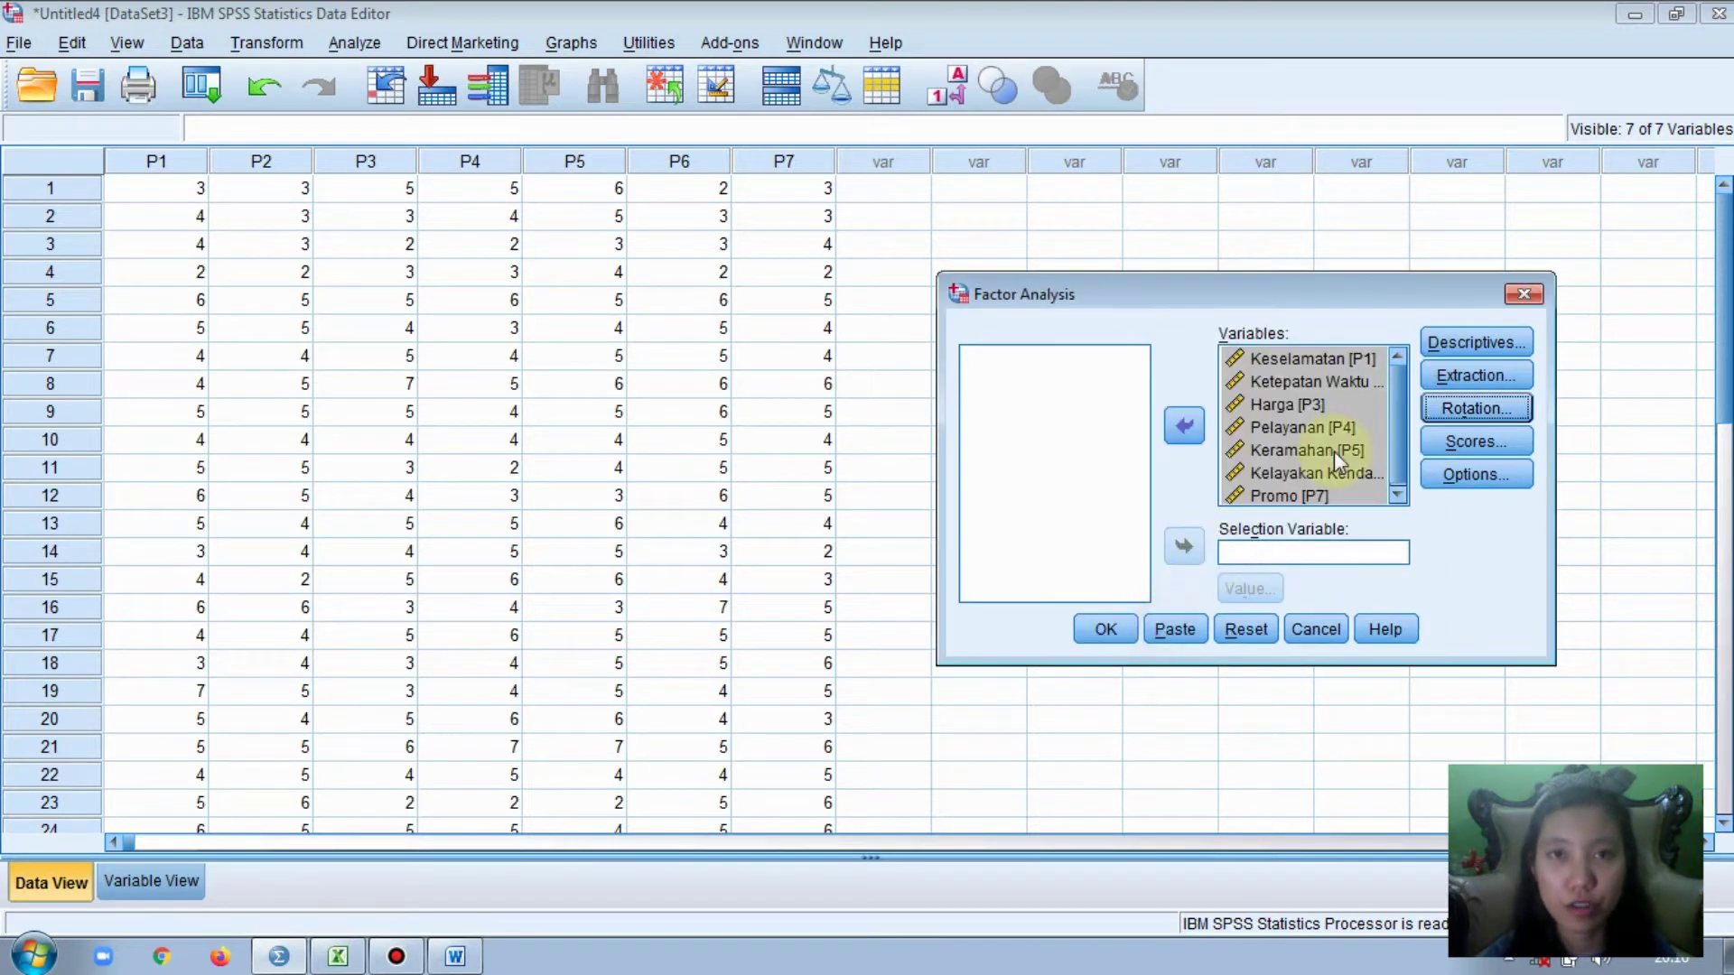
# - Save the factor scores as variables using the Regression method and run the factor analysis
pyautogui.click(1460, 443)
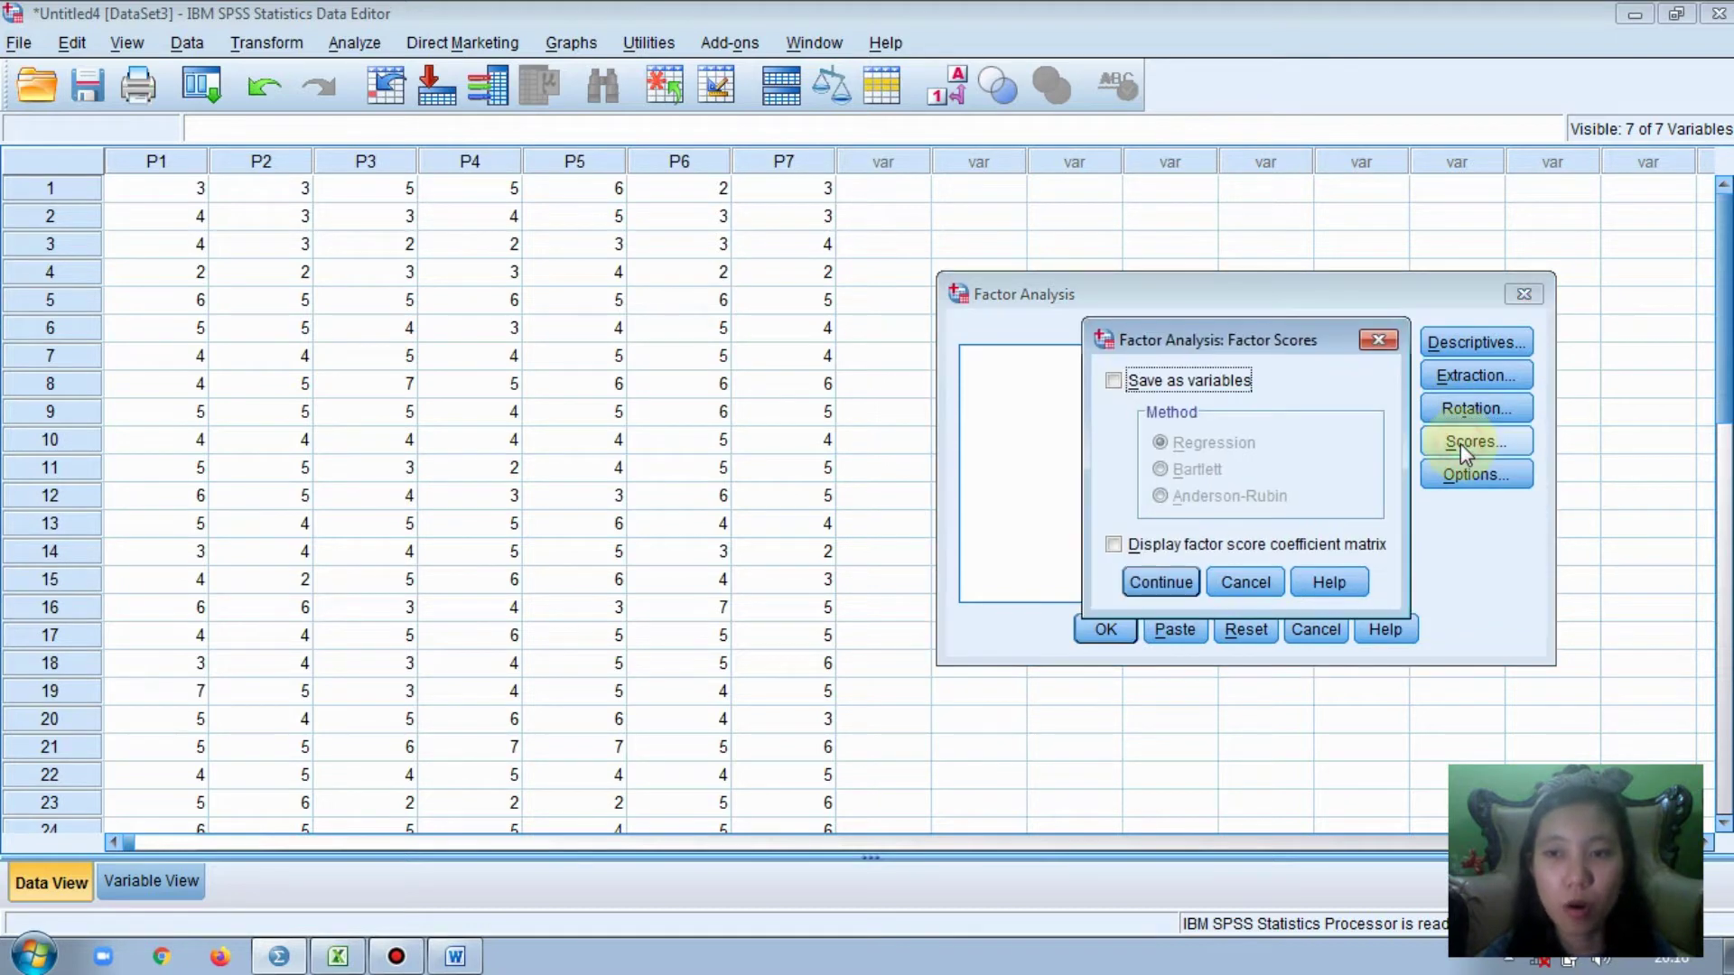
pyautogui.click(1112, 381)
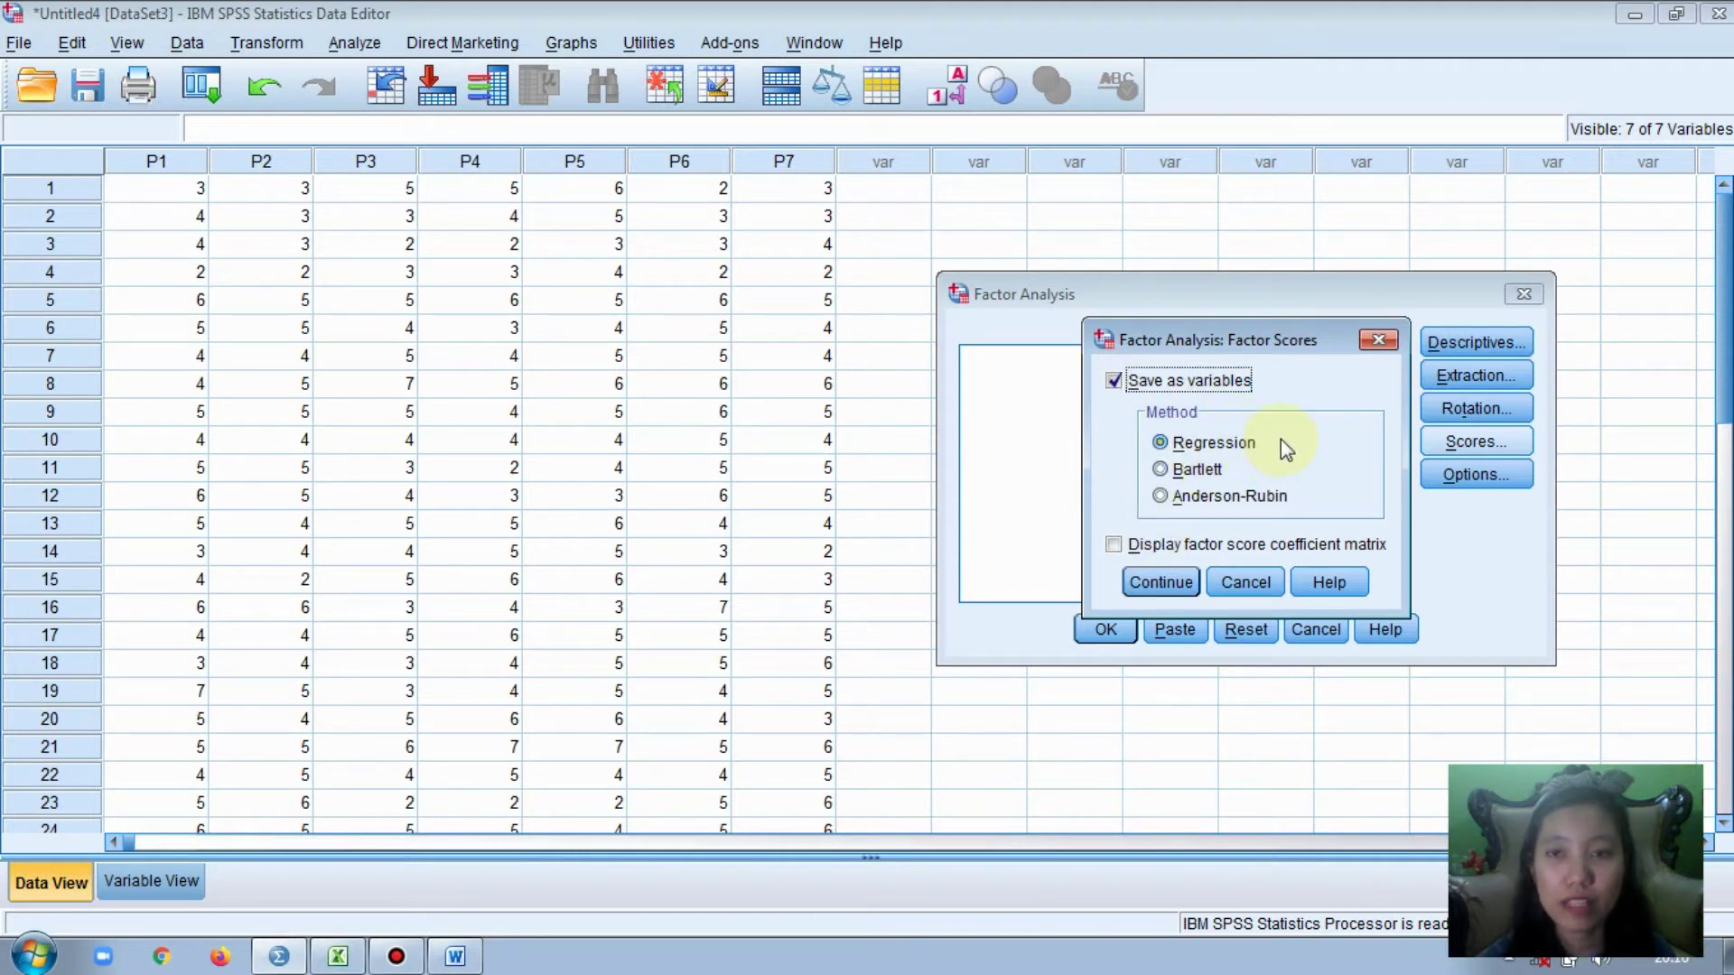
pyautogui.click(1171, 583)
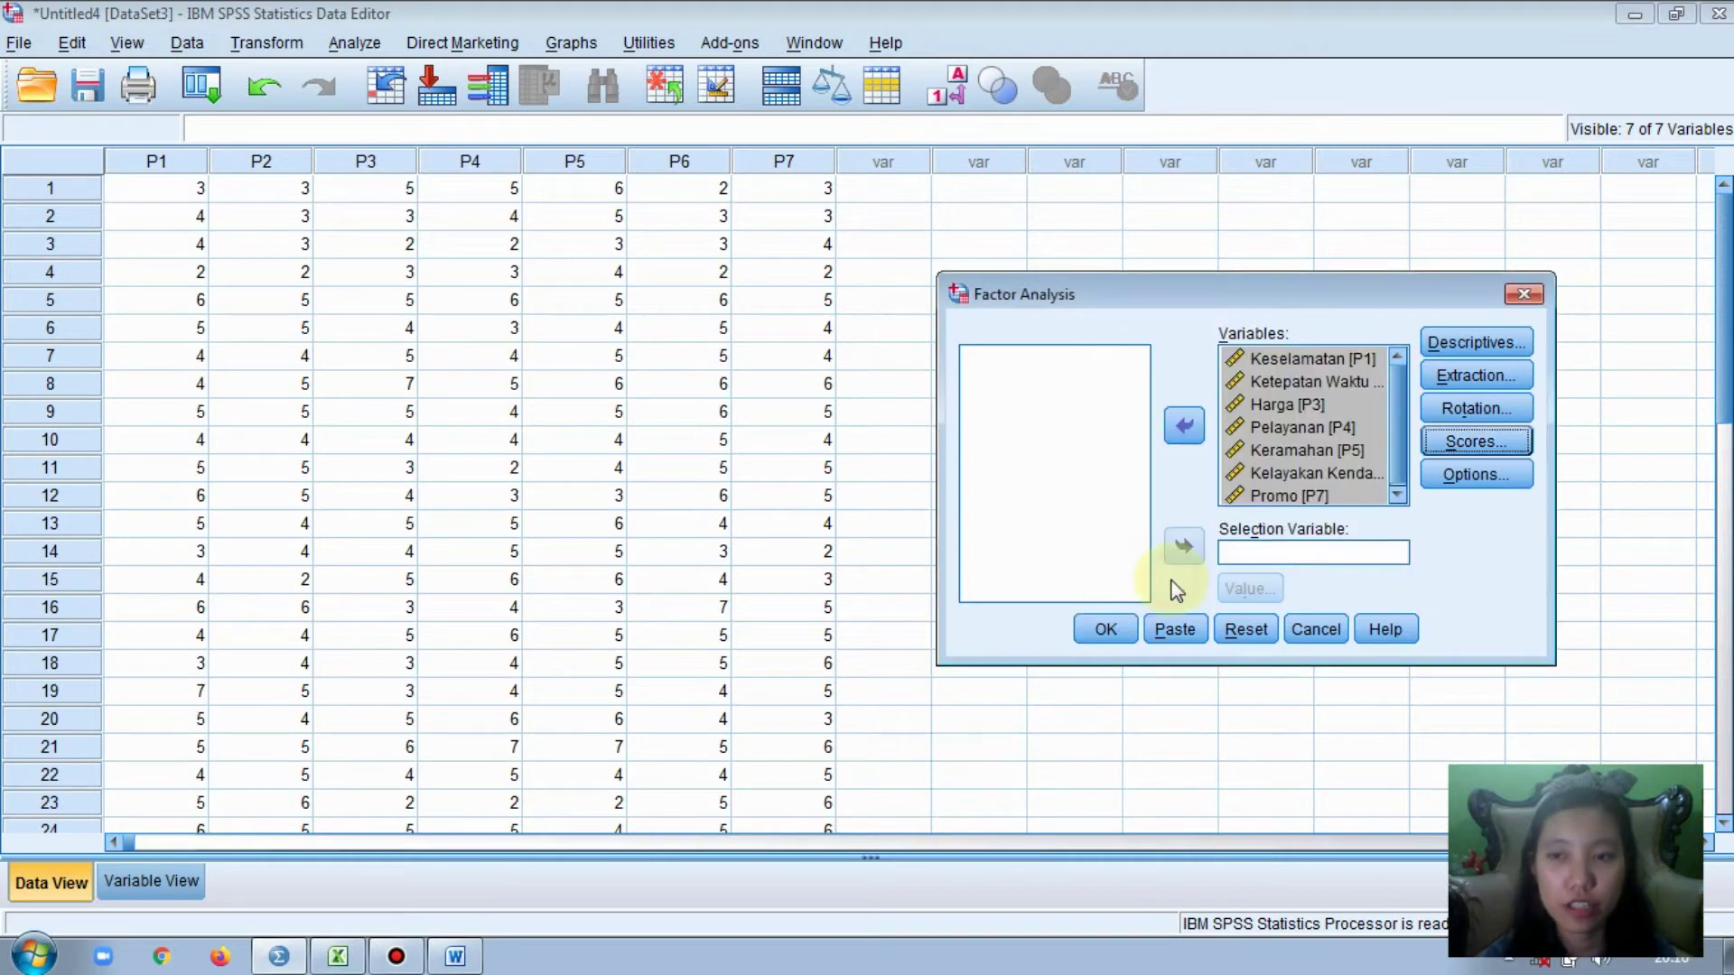
pyautogui.click(1103, 630)
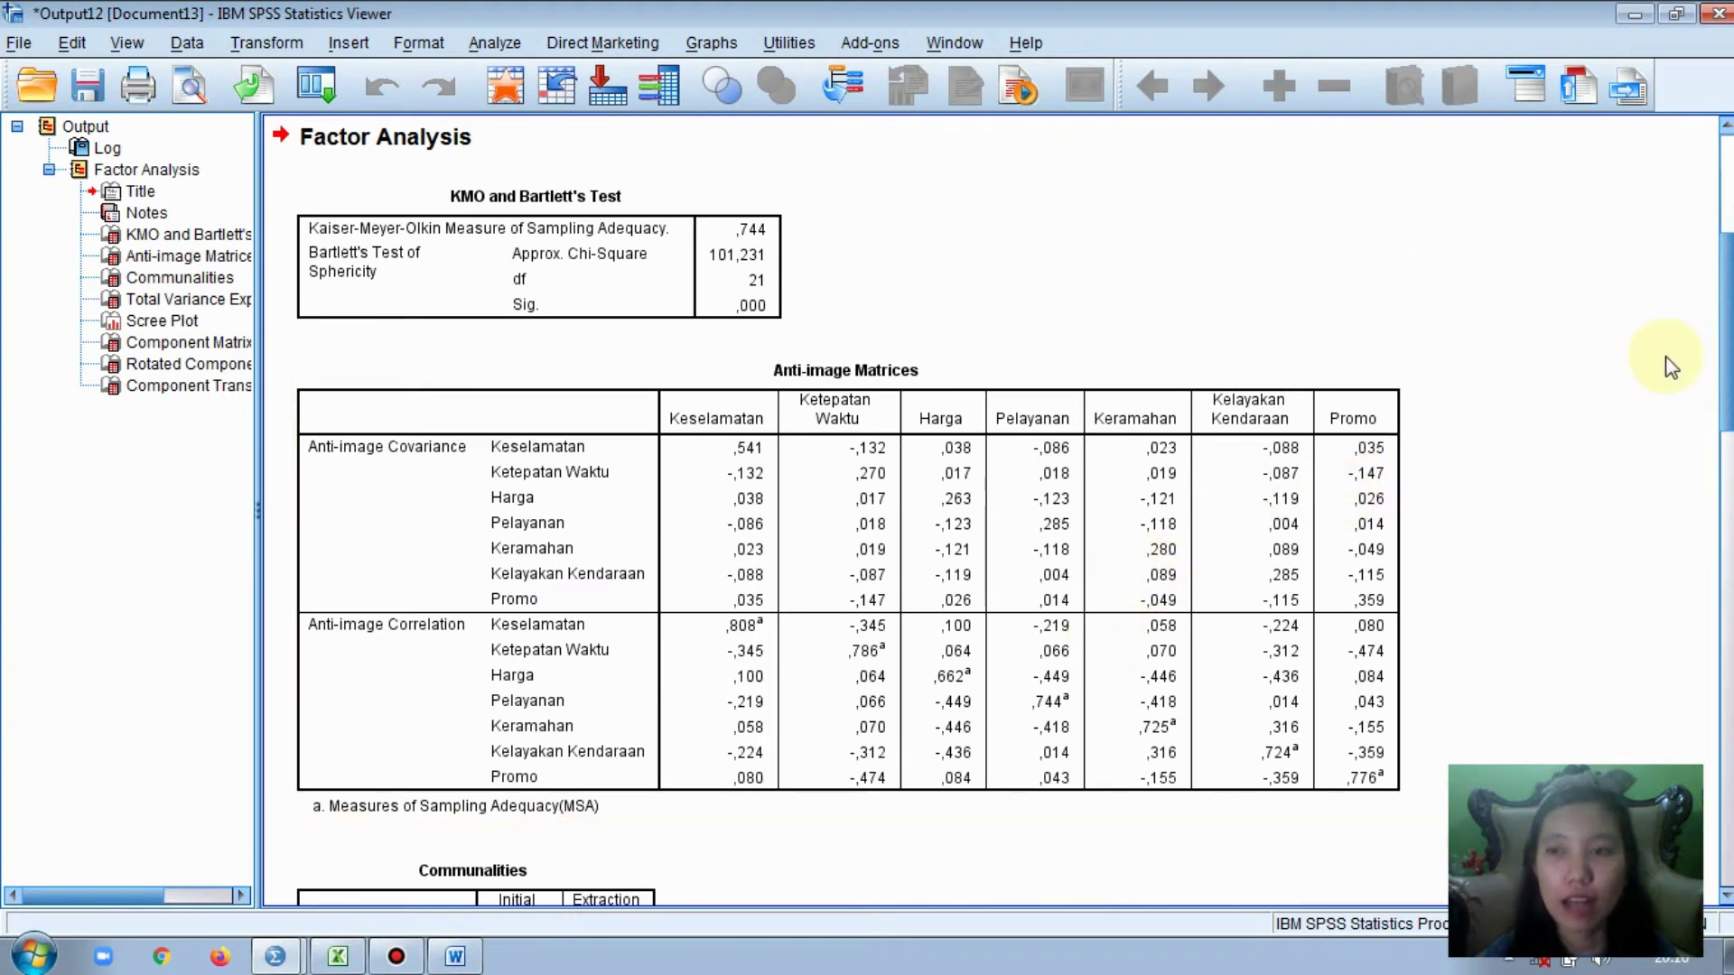
# - Look through the factor analysis output from the KMO and Bartlett's Test table down to the Component Transformation Matrix
pyautogui.scroll(-1, 1720, 370)
pyautogui.scroll(3, 1372, 241)
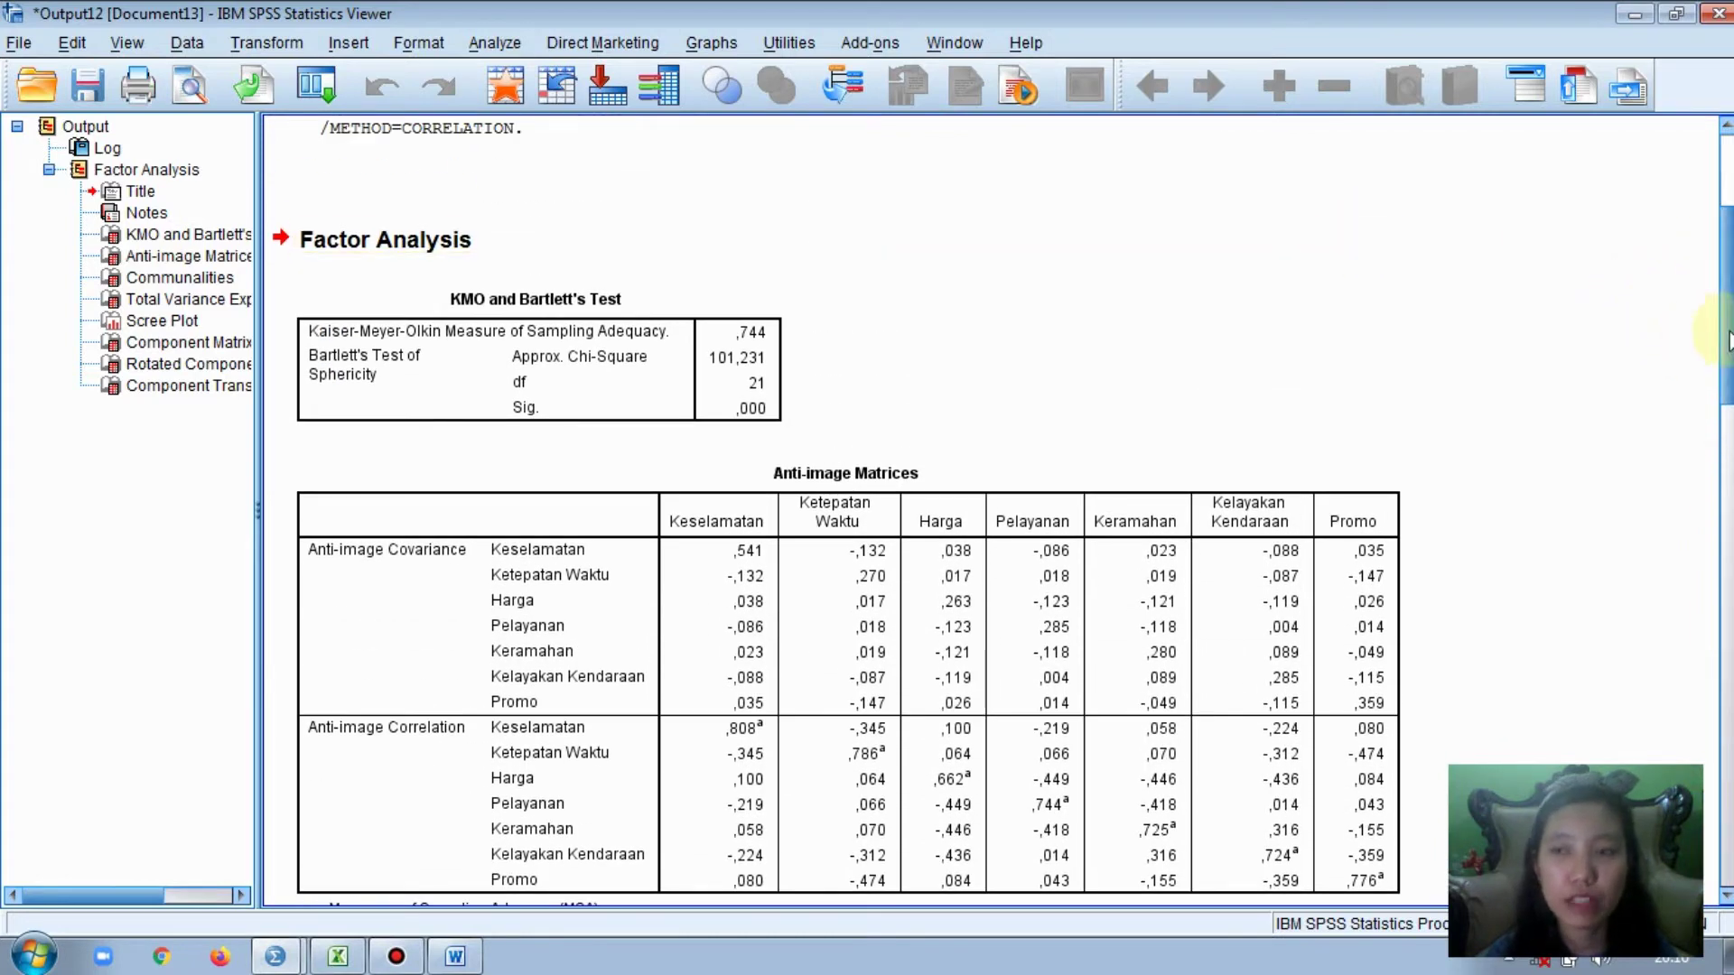
pyautogui.scroll(-2, 1725, 362)
pyautogui.scroll(-1, 1727, 379)
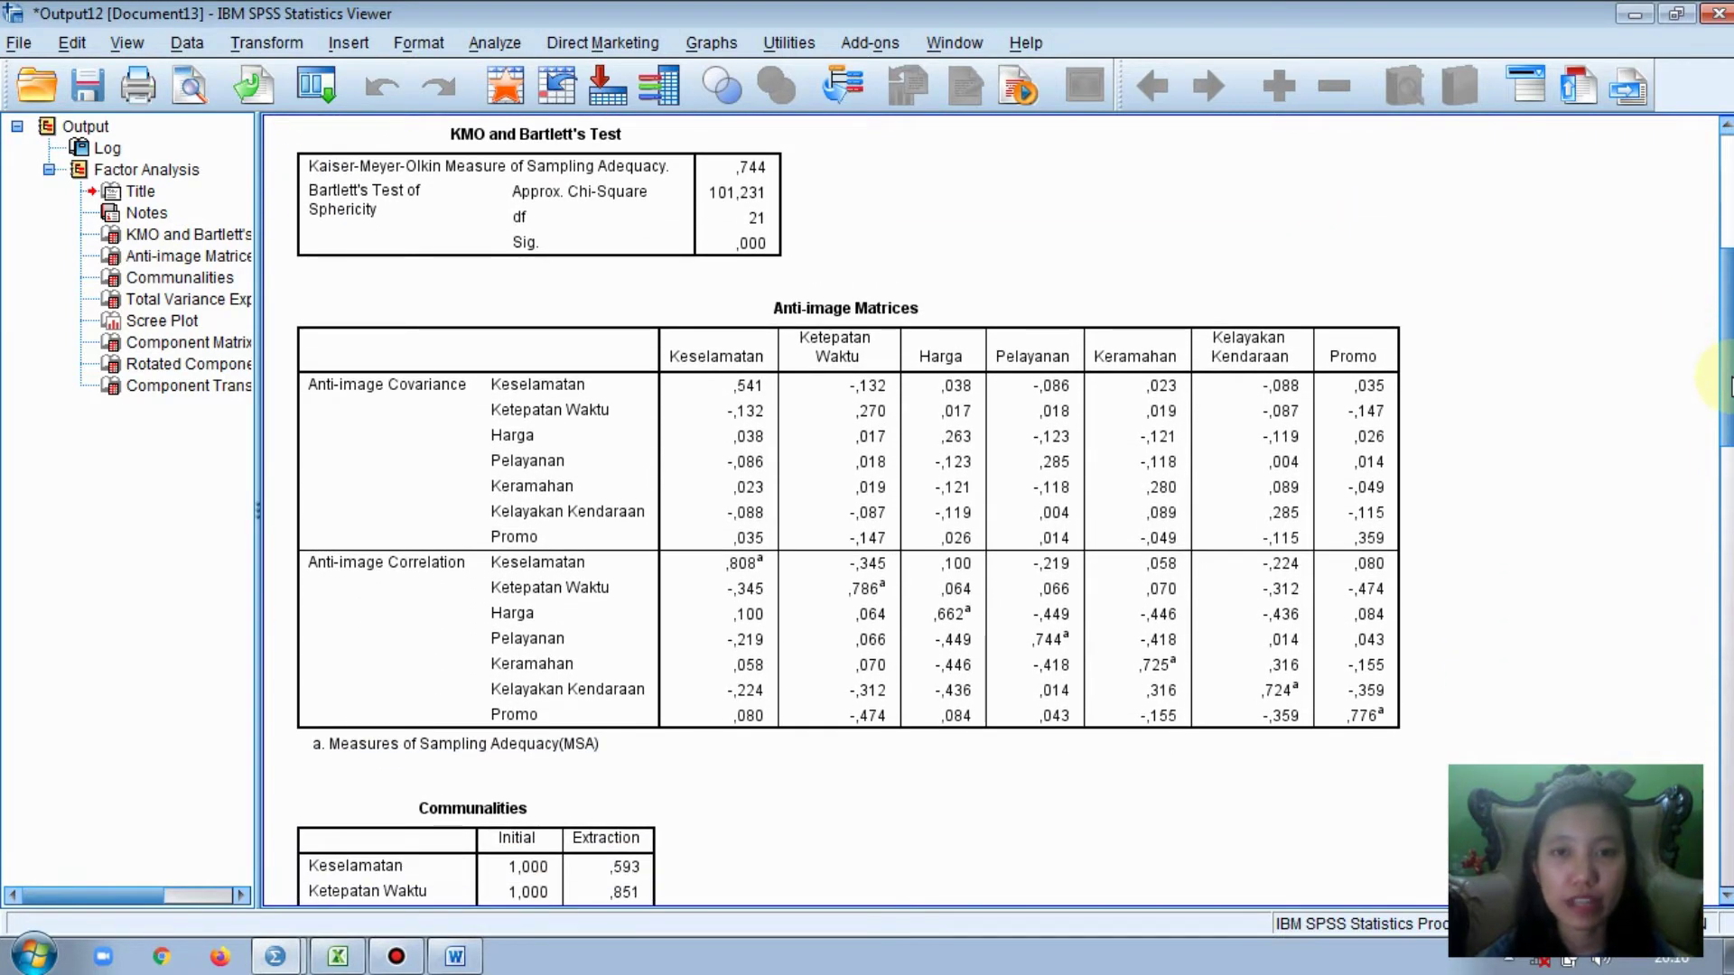
pyautogui.scroll(-4, 1726, 383)
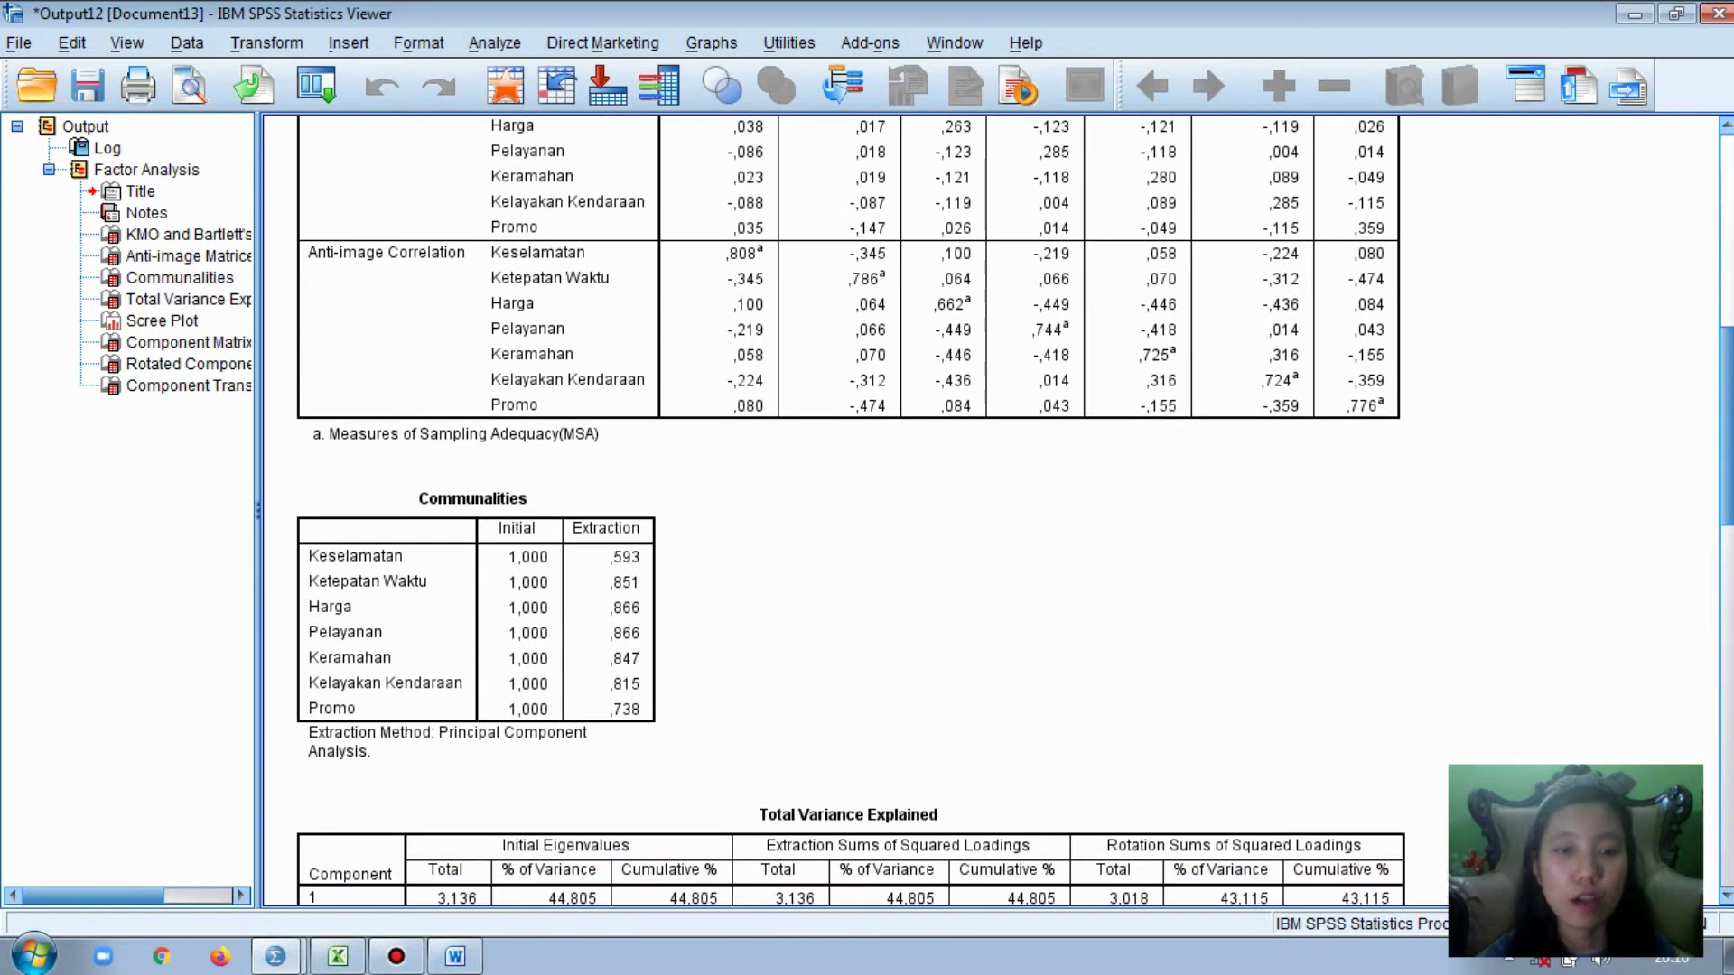
pyautogui.scroll(-8, 1727, 384)
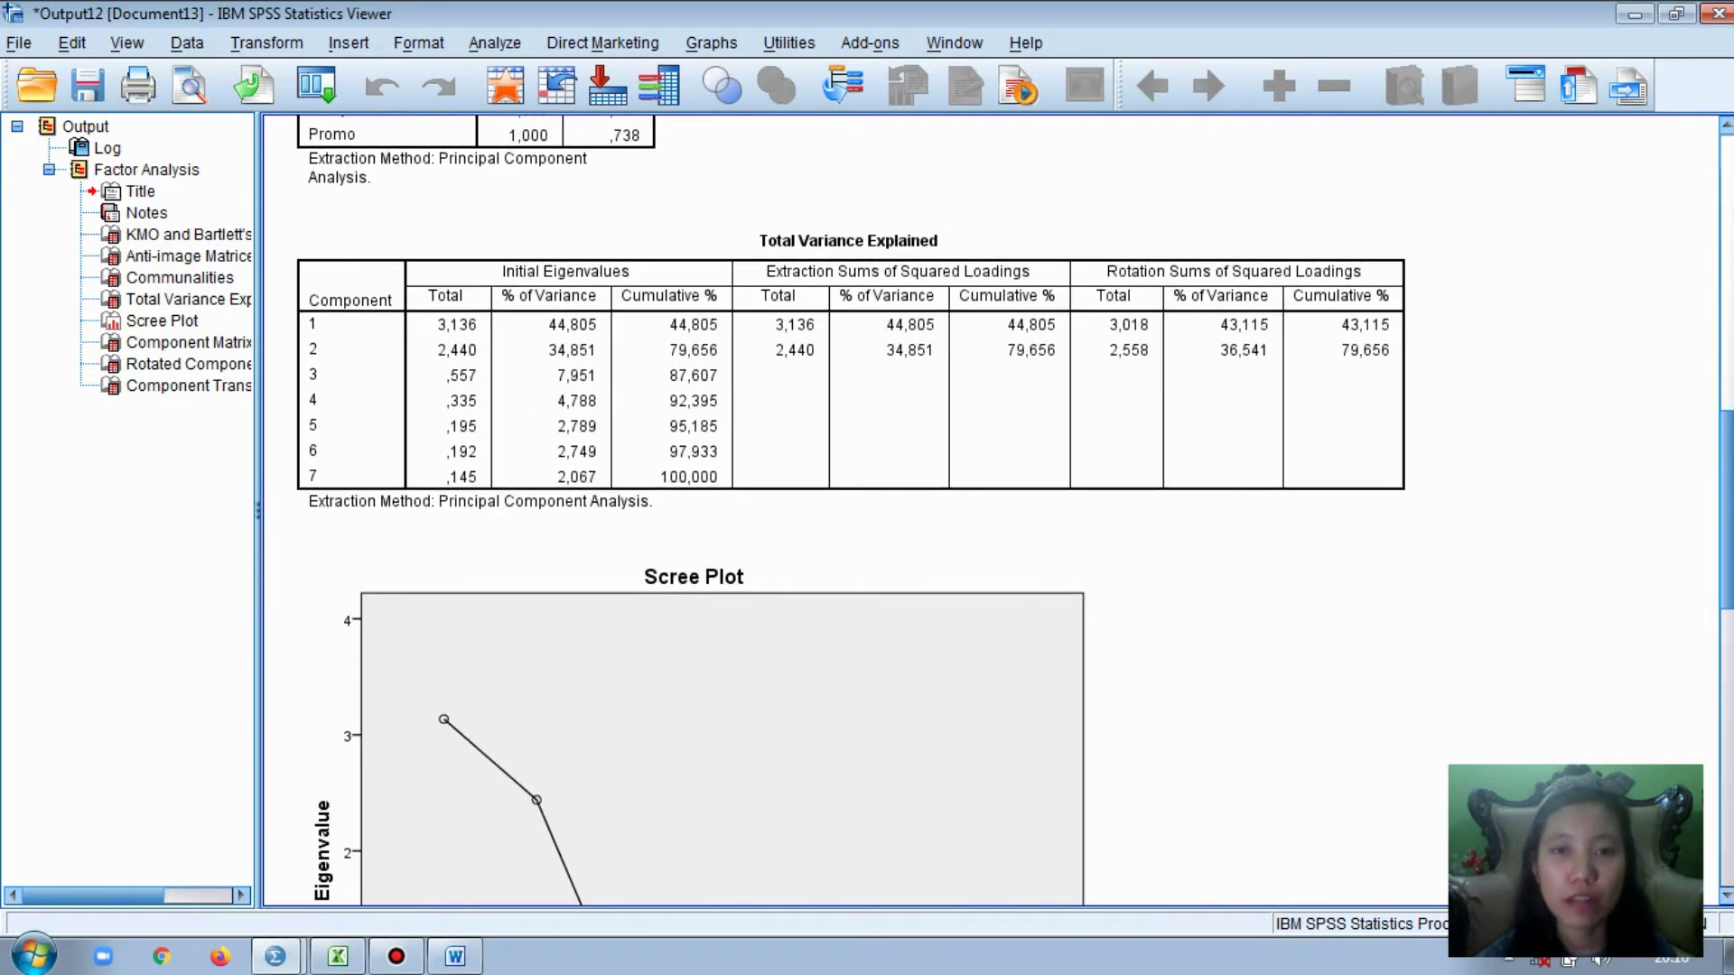
pyautogui.scroll(-5, 1726, 384)
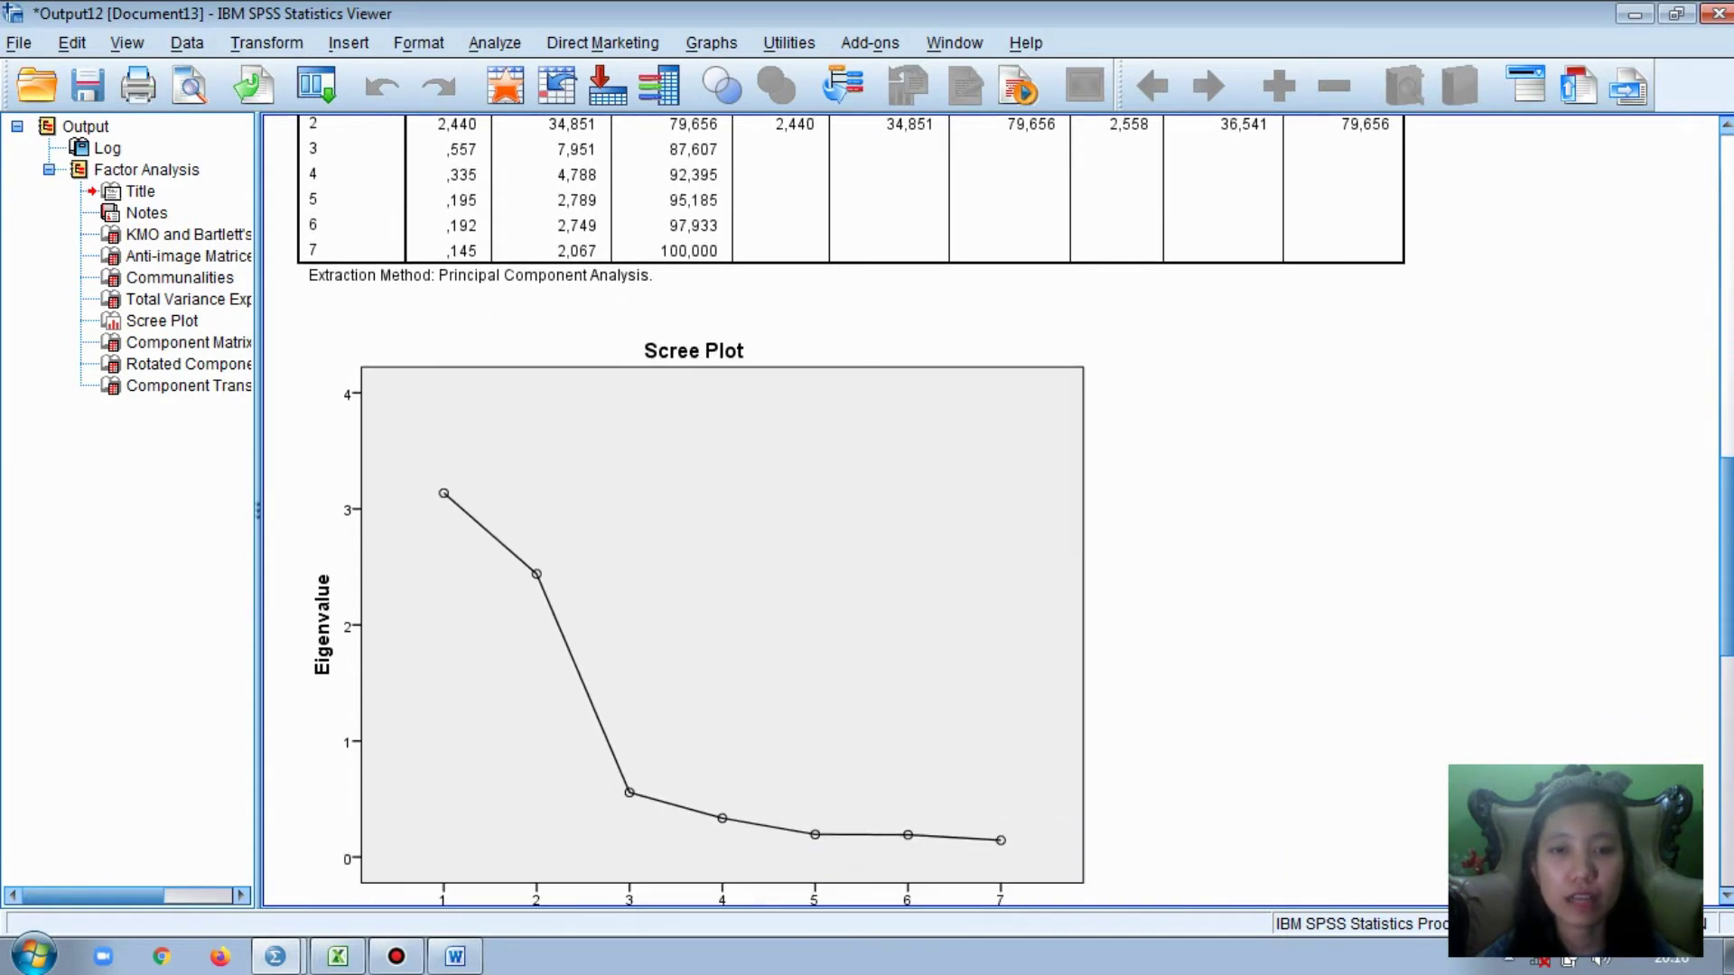
pyautogui.scroll(-5, 1726, 709)
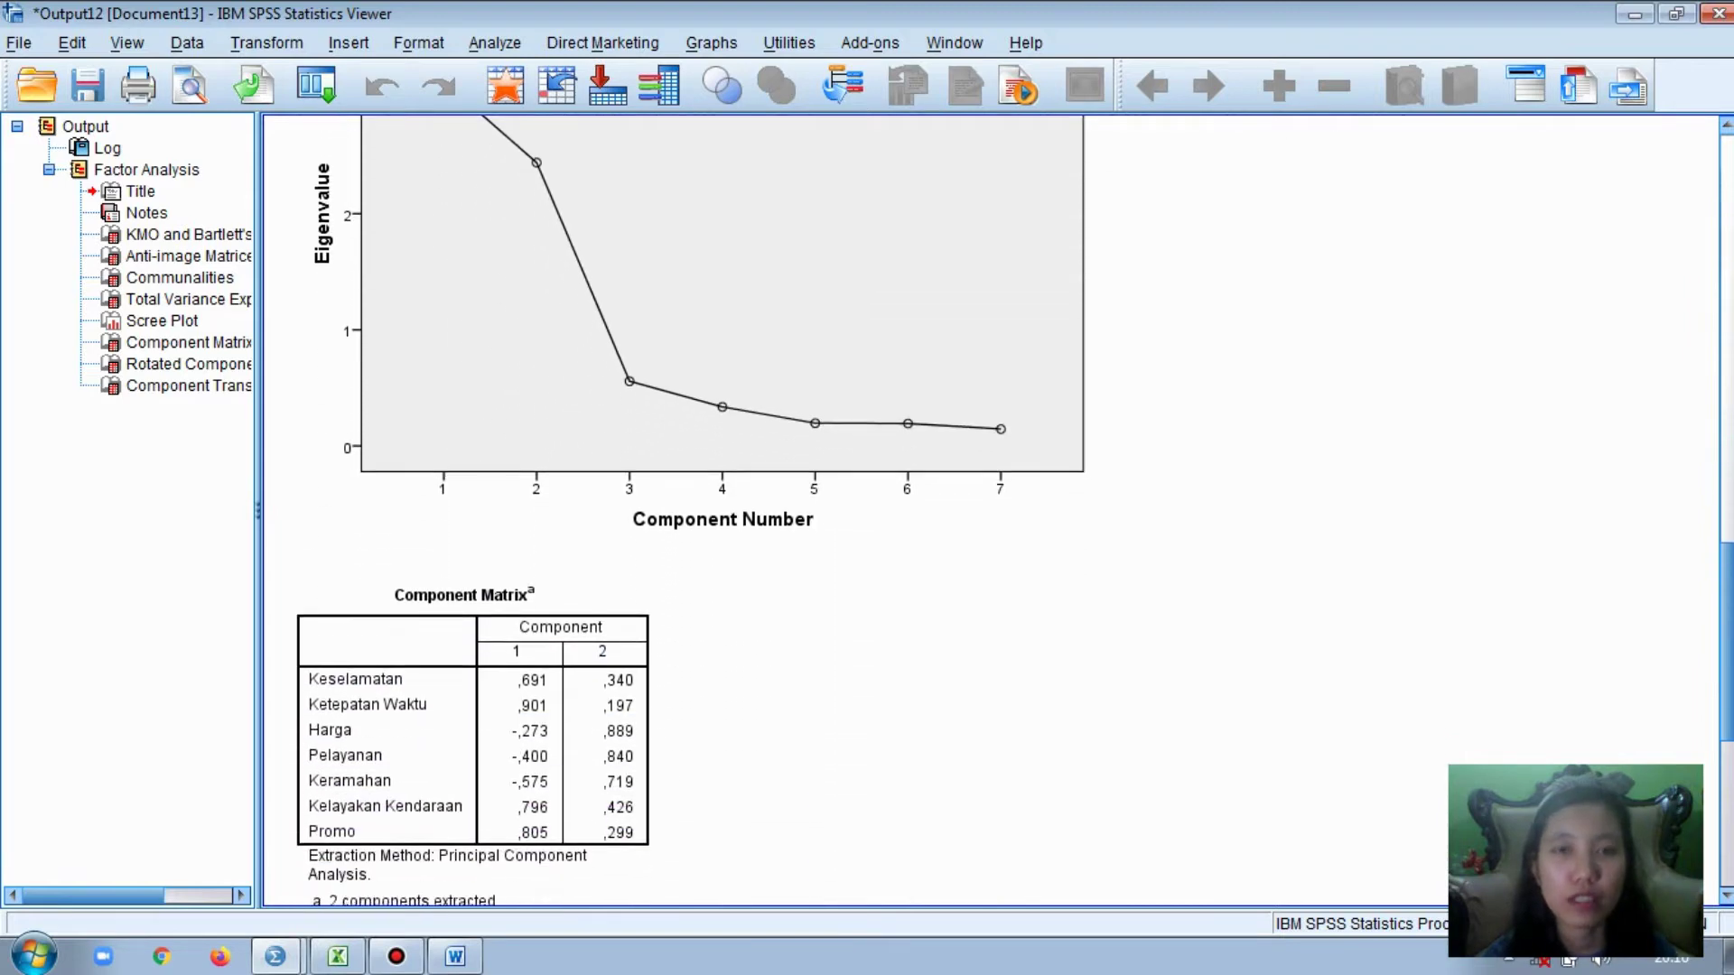
pyautogui.scroll(-3, 1726, 709)
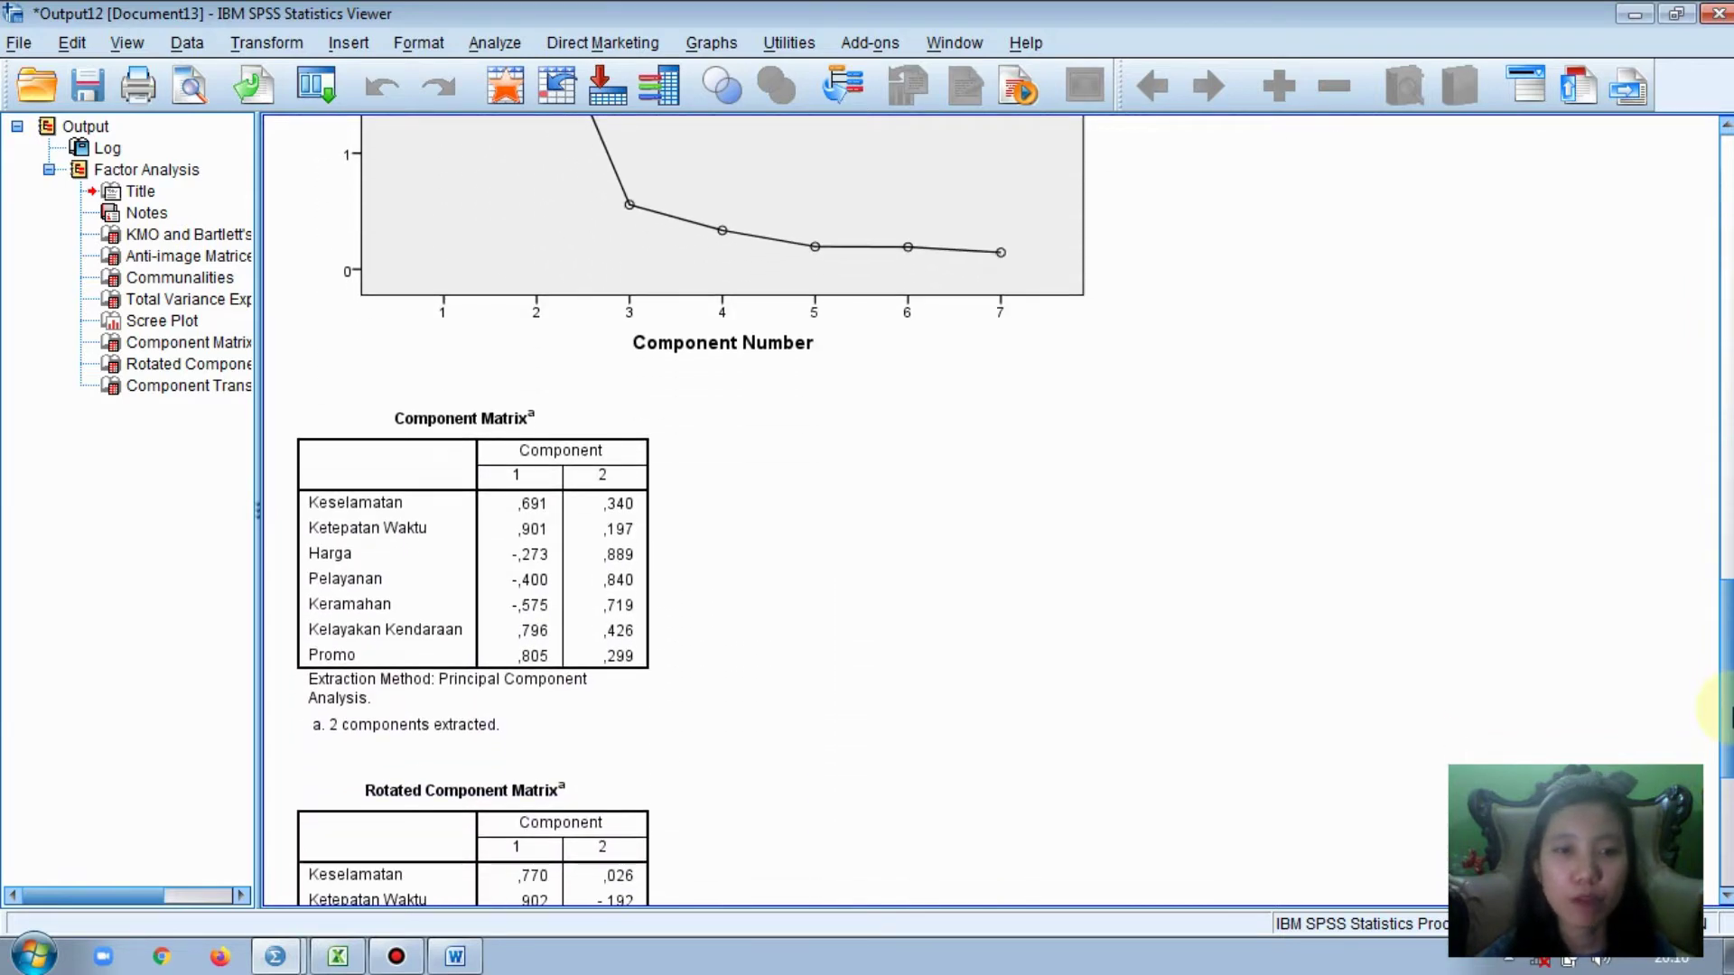
pyautogui.scroll(-2, 1014, 511)
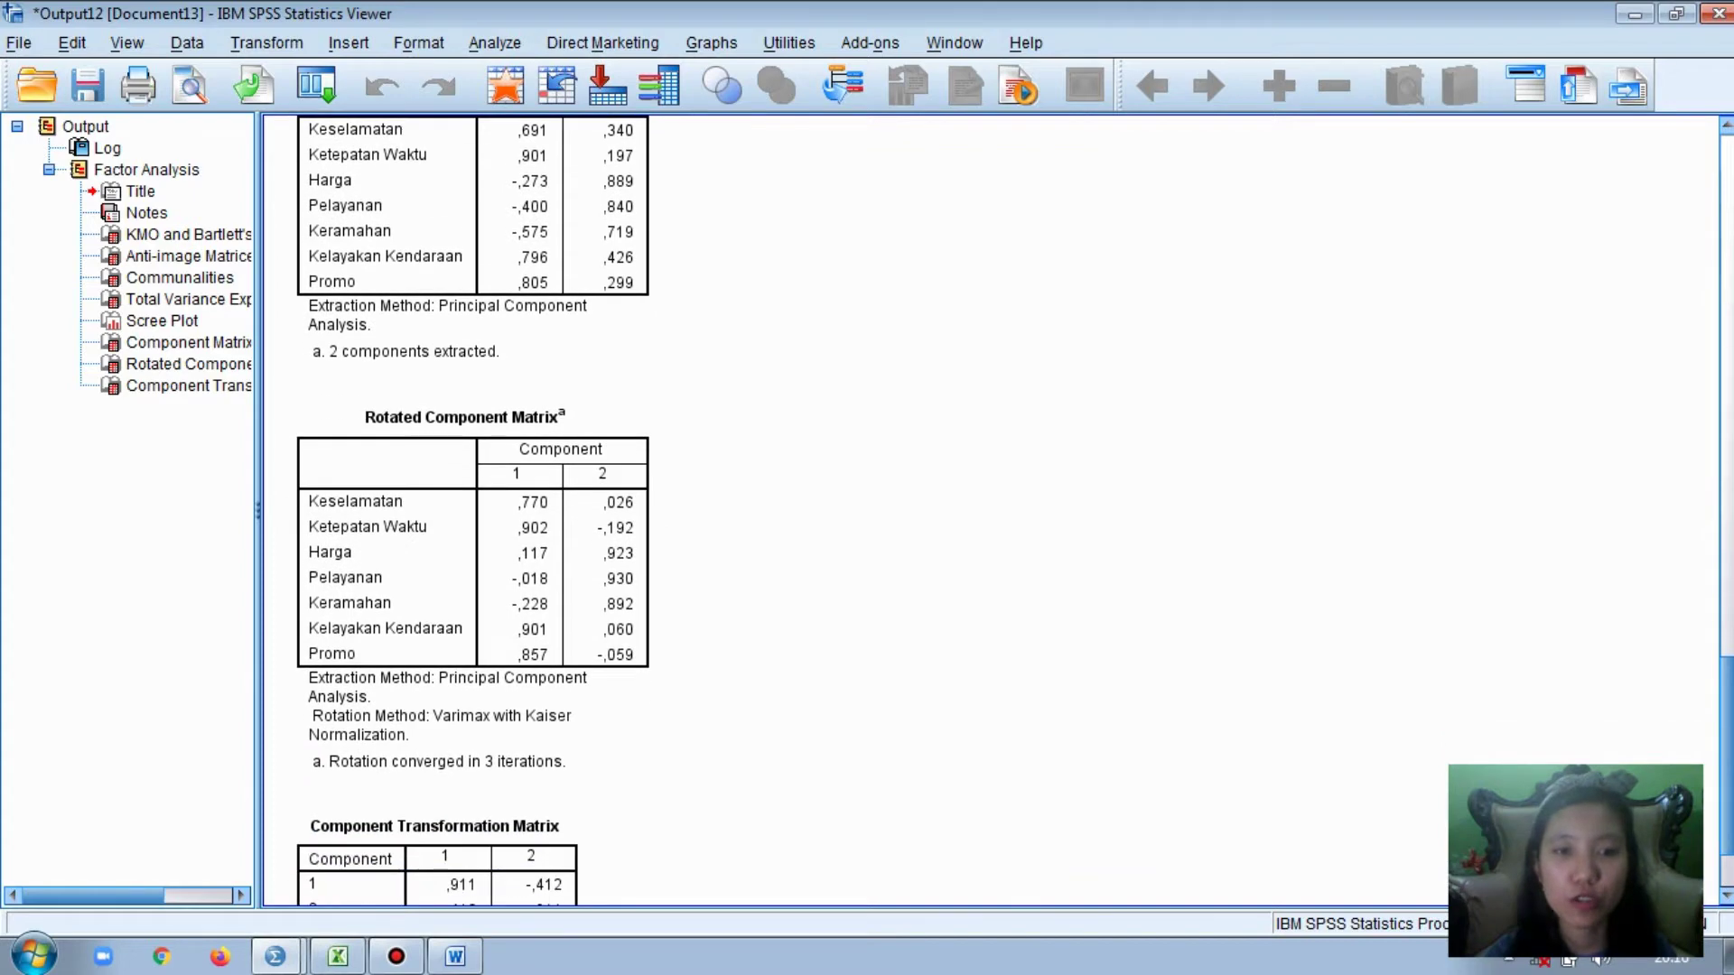
pyautogui.scroll(-2, 1013, 510)
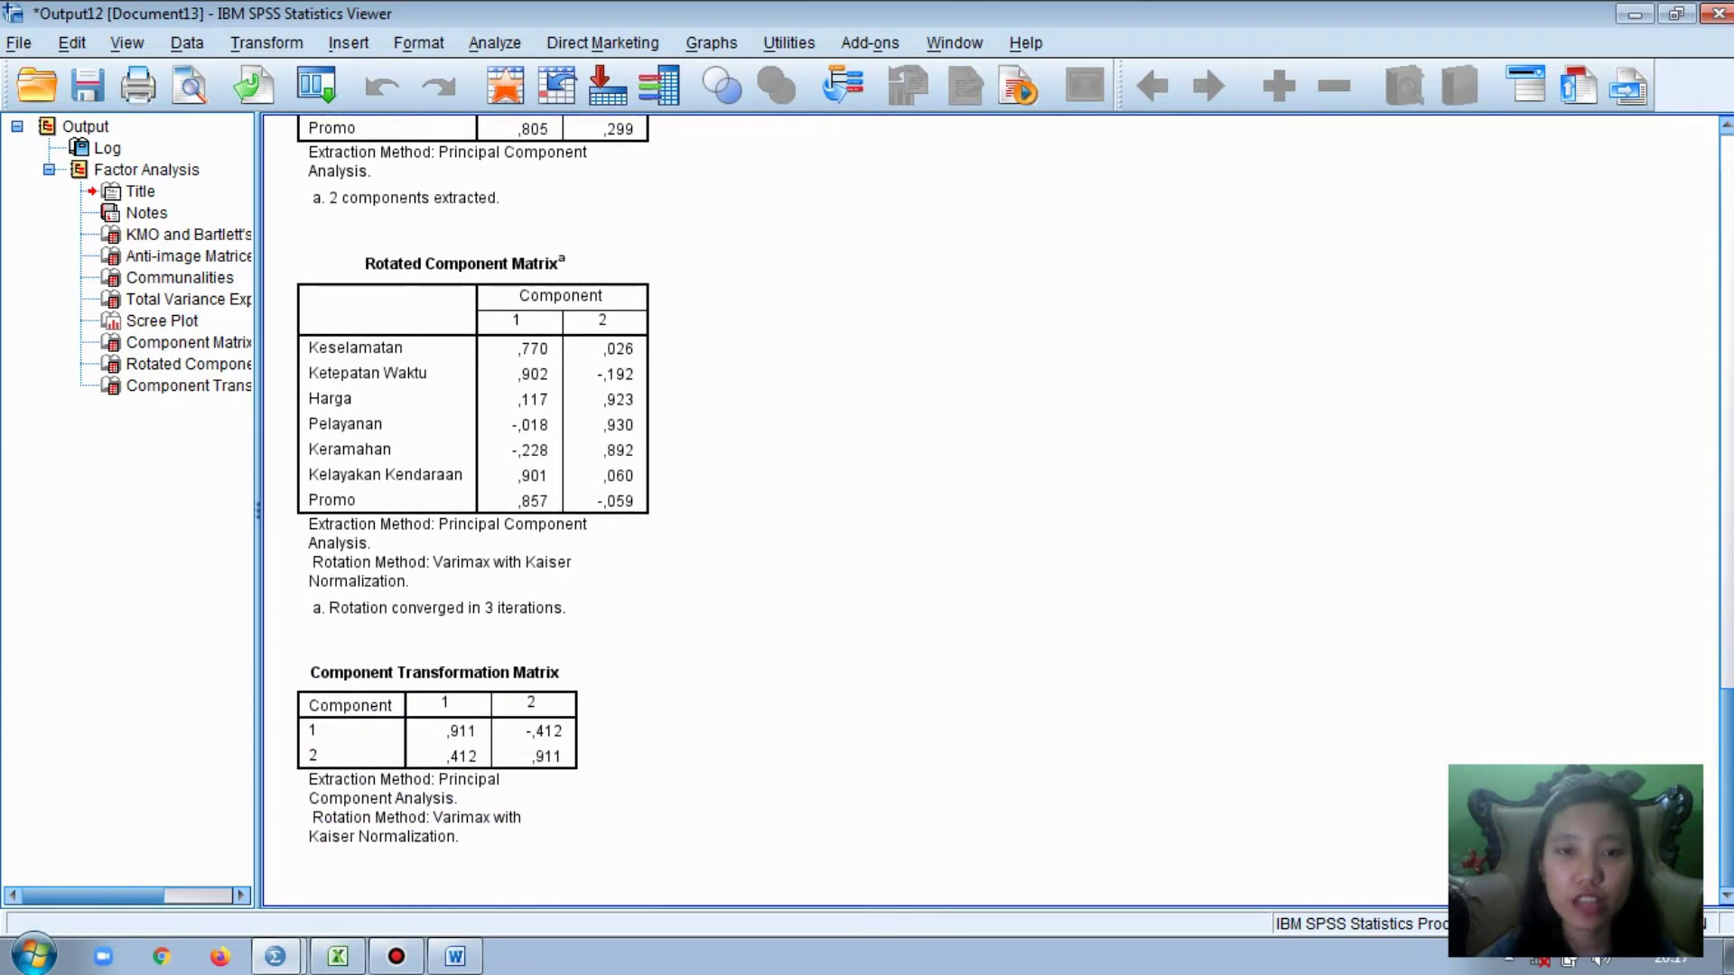
# - Select the KMO and Bartlett's Test table in the output, and read the matching explanation in the Word document
pyautogui.moveTo(1727, 831); pyautogui.dragTo(1726, 289)
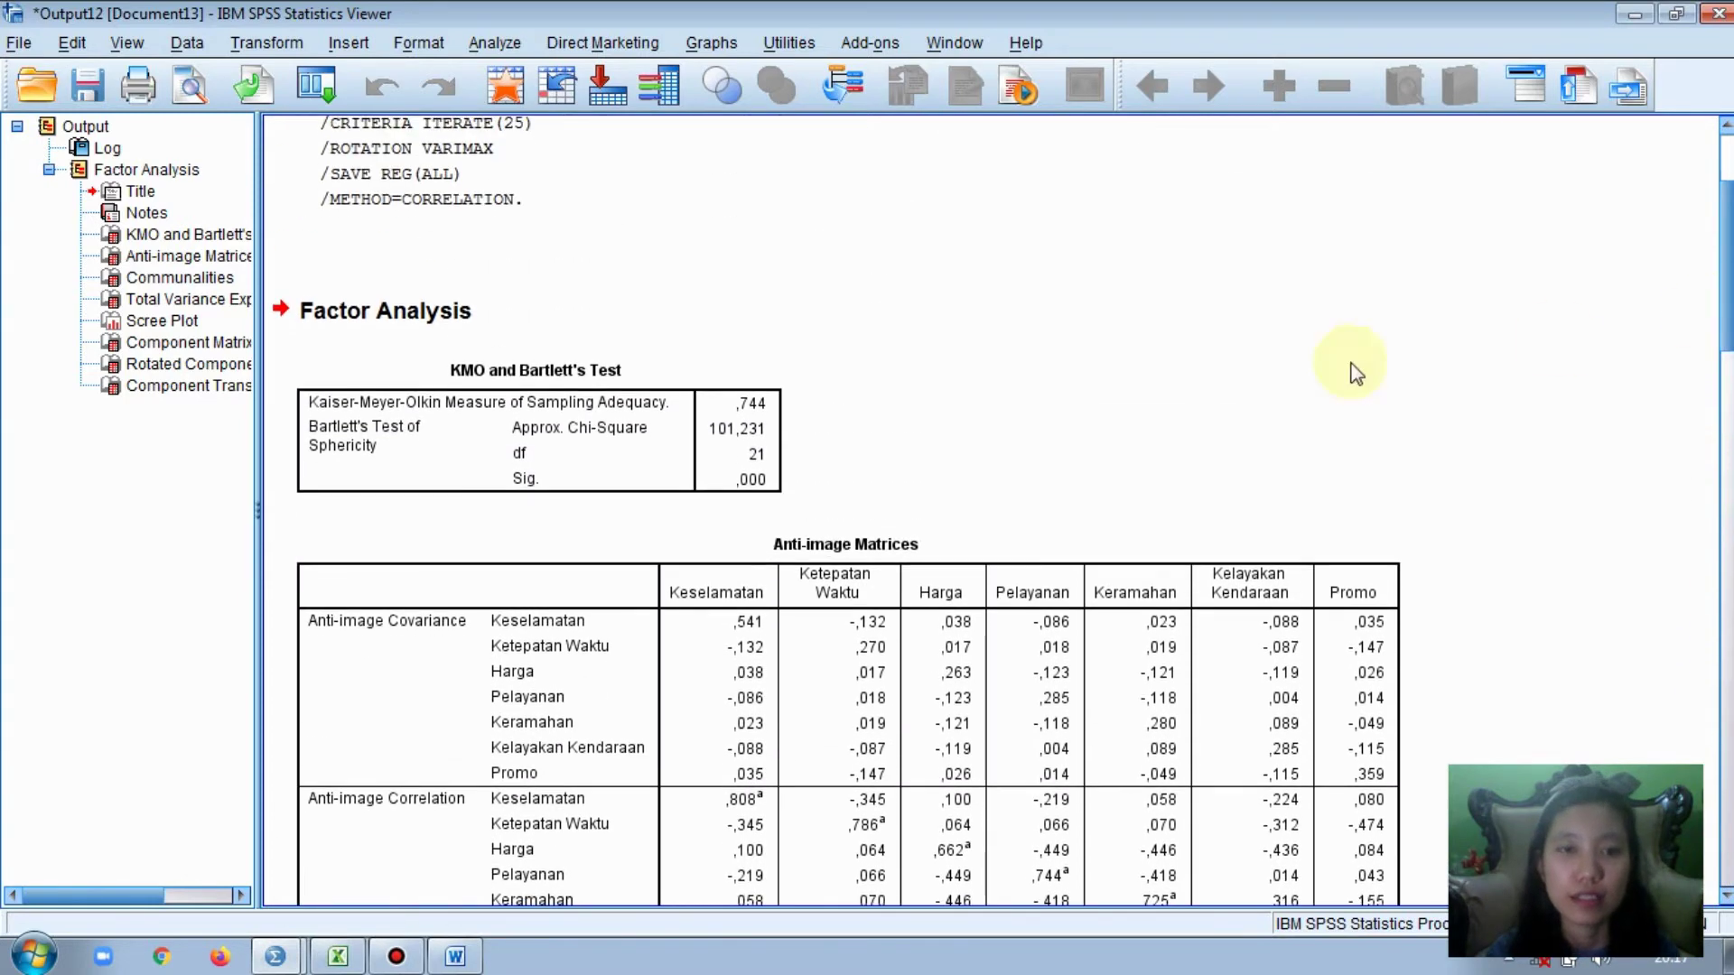
pyautogui.click(669, 417)
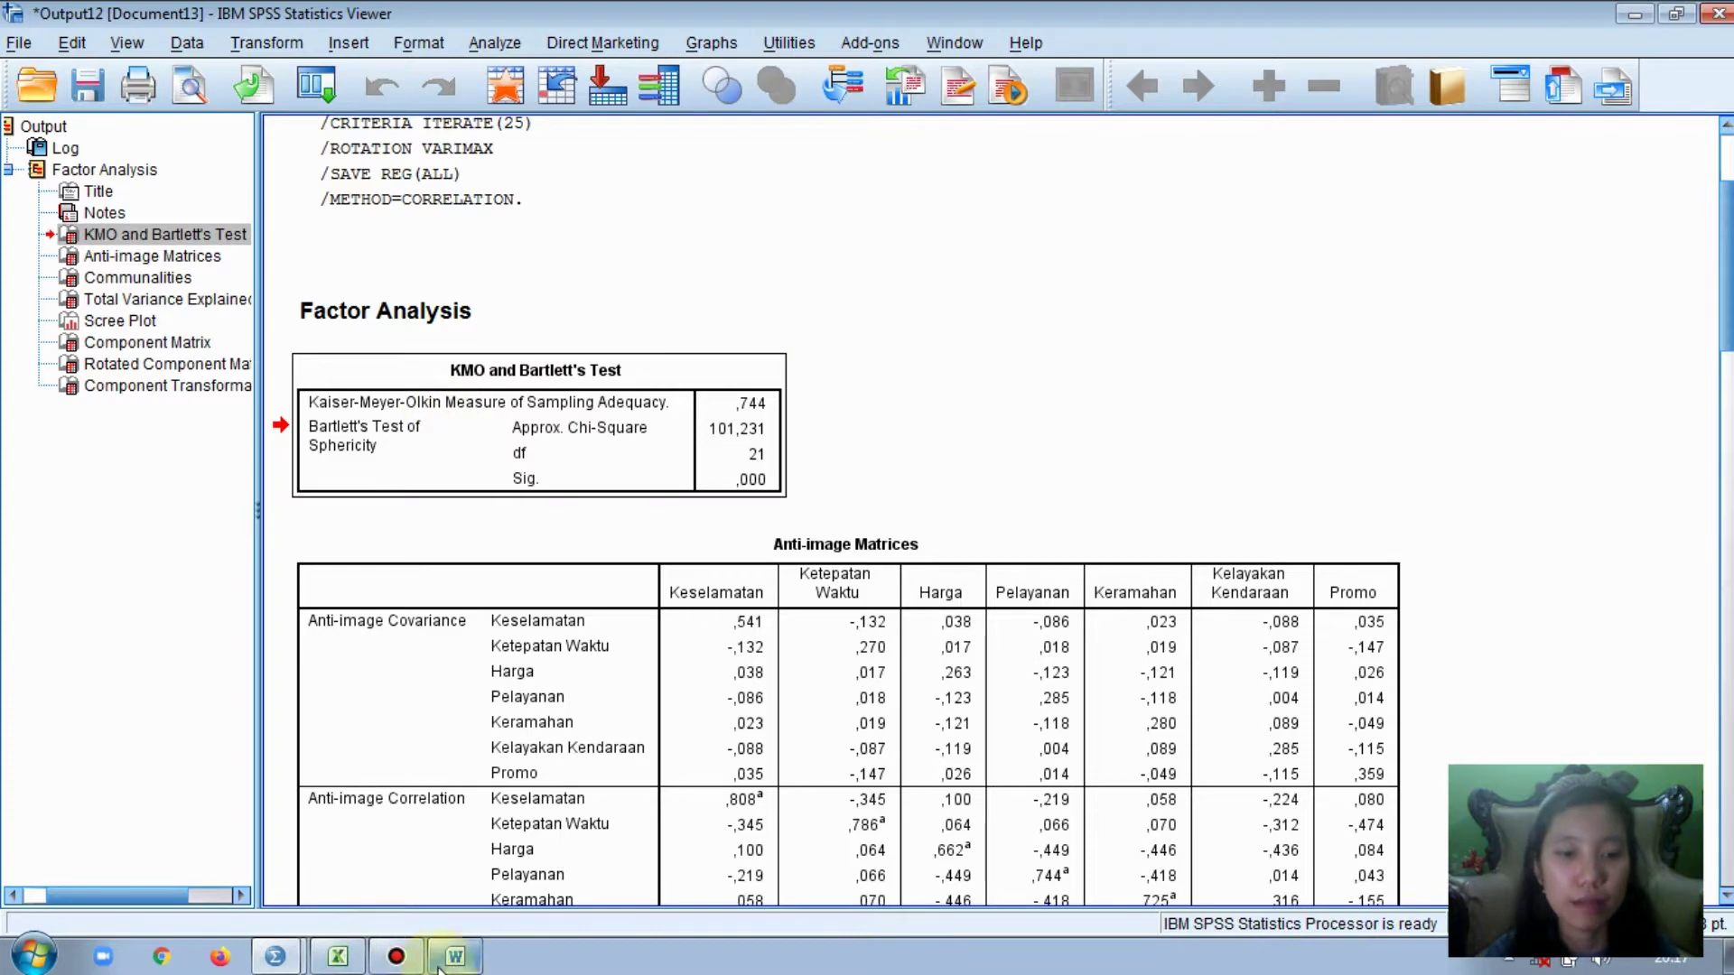
pyautogui.click(454, 958)
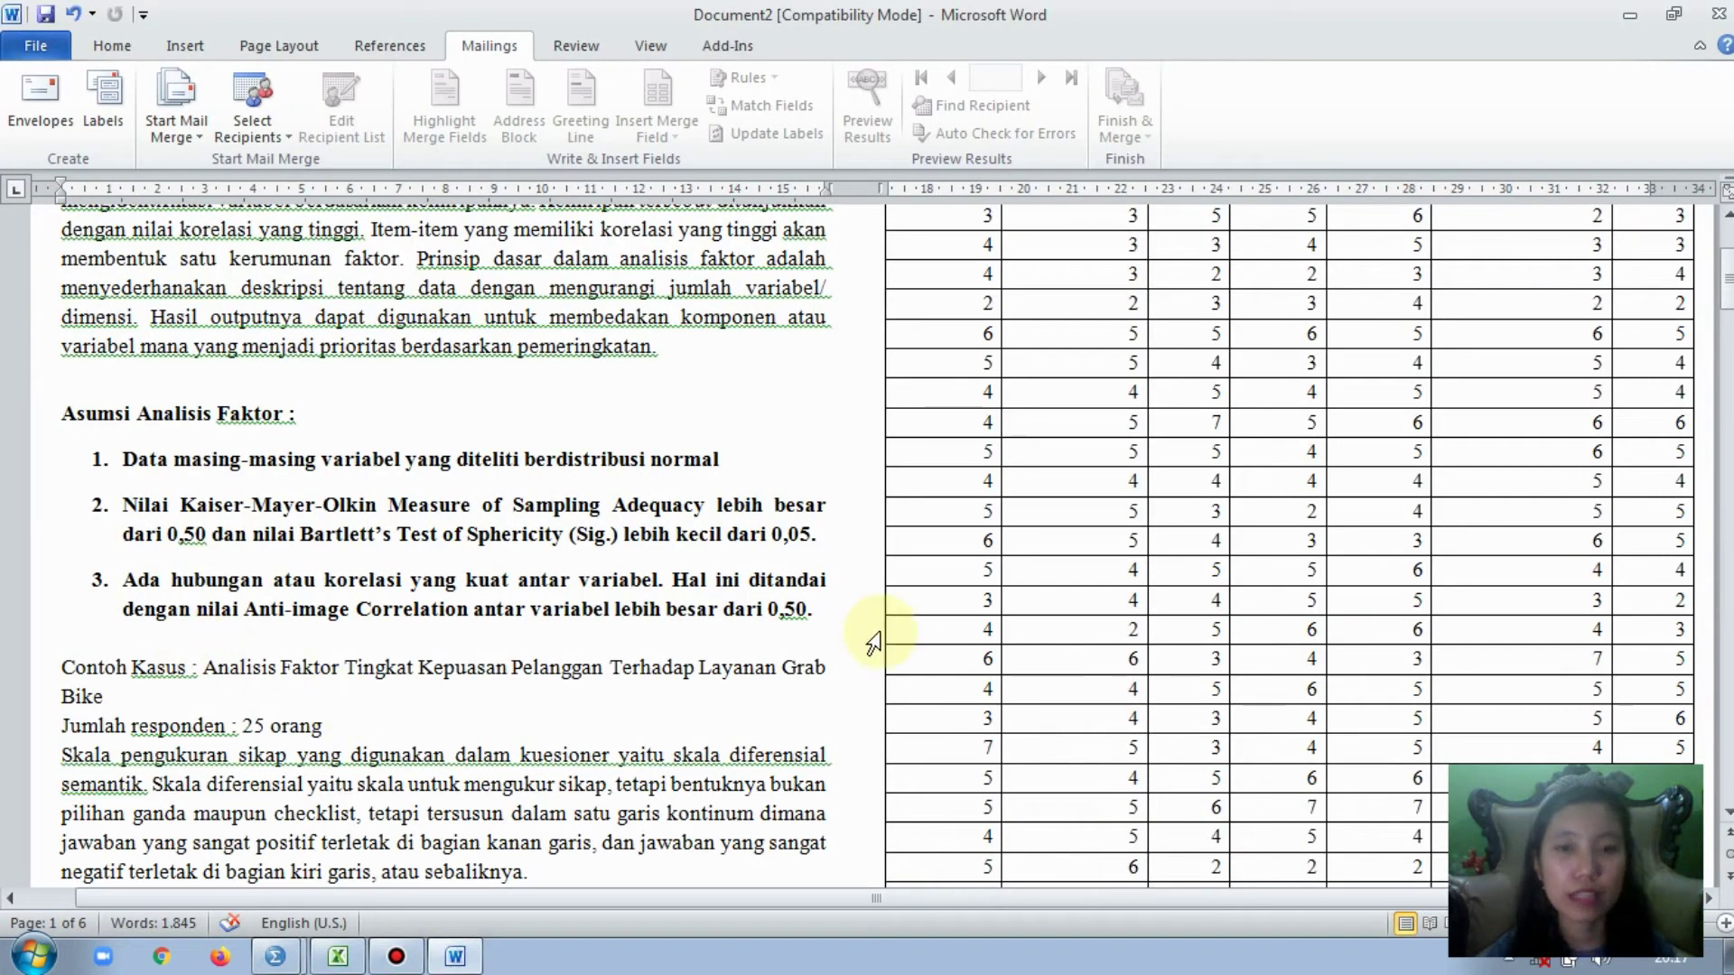
pyautogui.moveTo(1727, 285); pyautogui.dragTo(1726, 348)
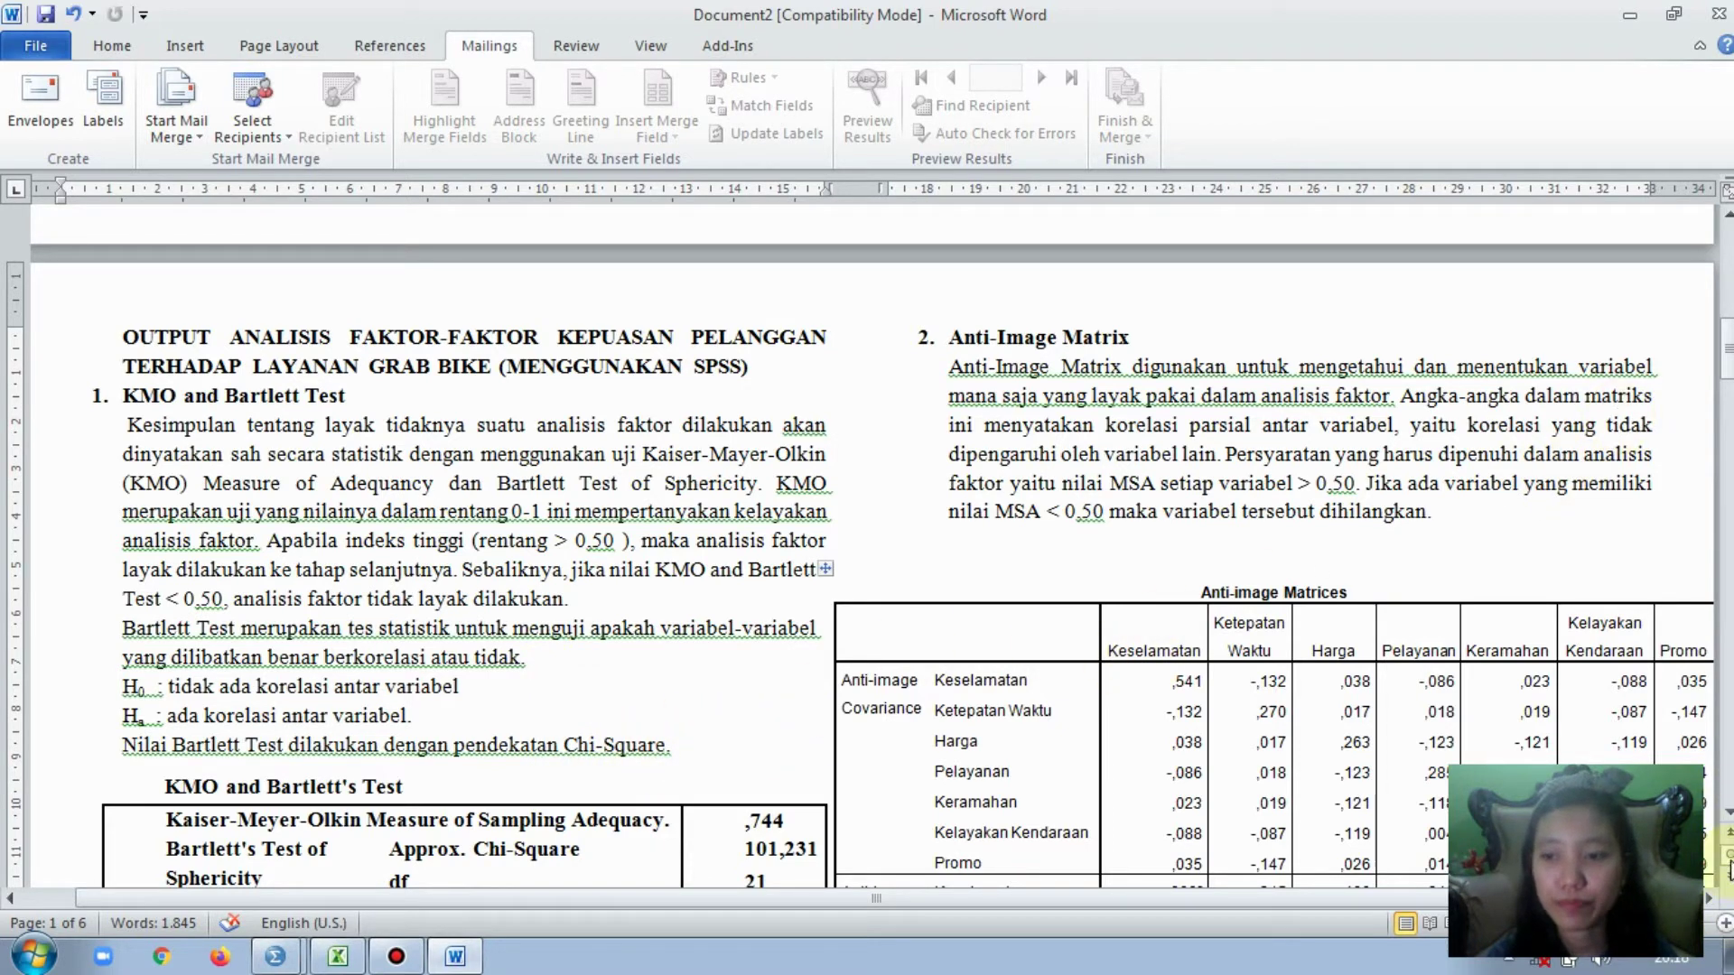
pyautogui.scroll(-2, 1718, 817)
pyautogui.scroll(-2, 1724, 817)
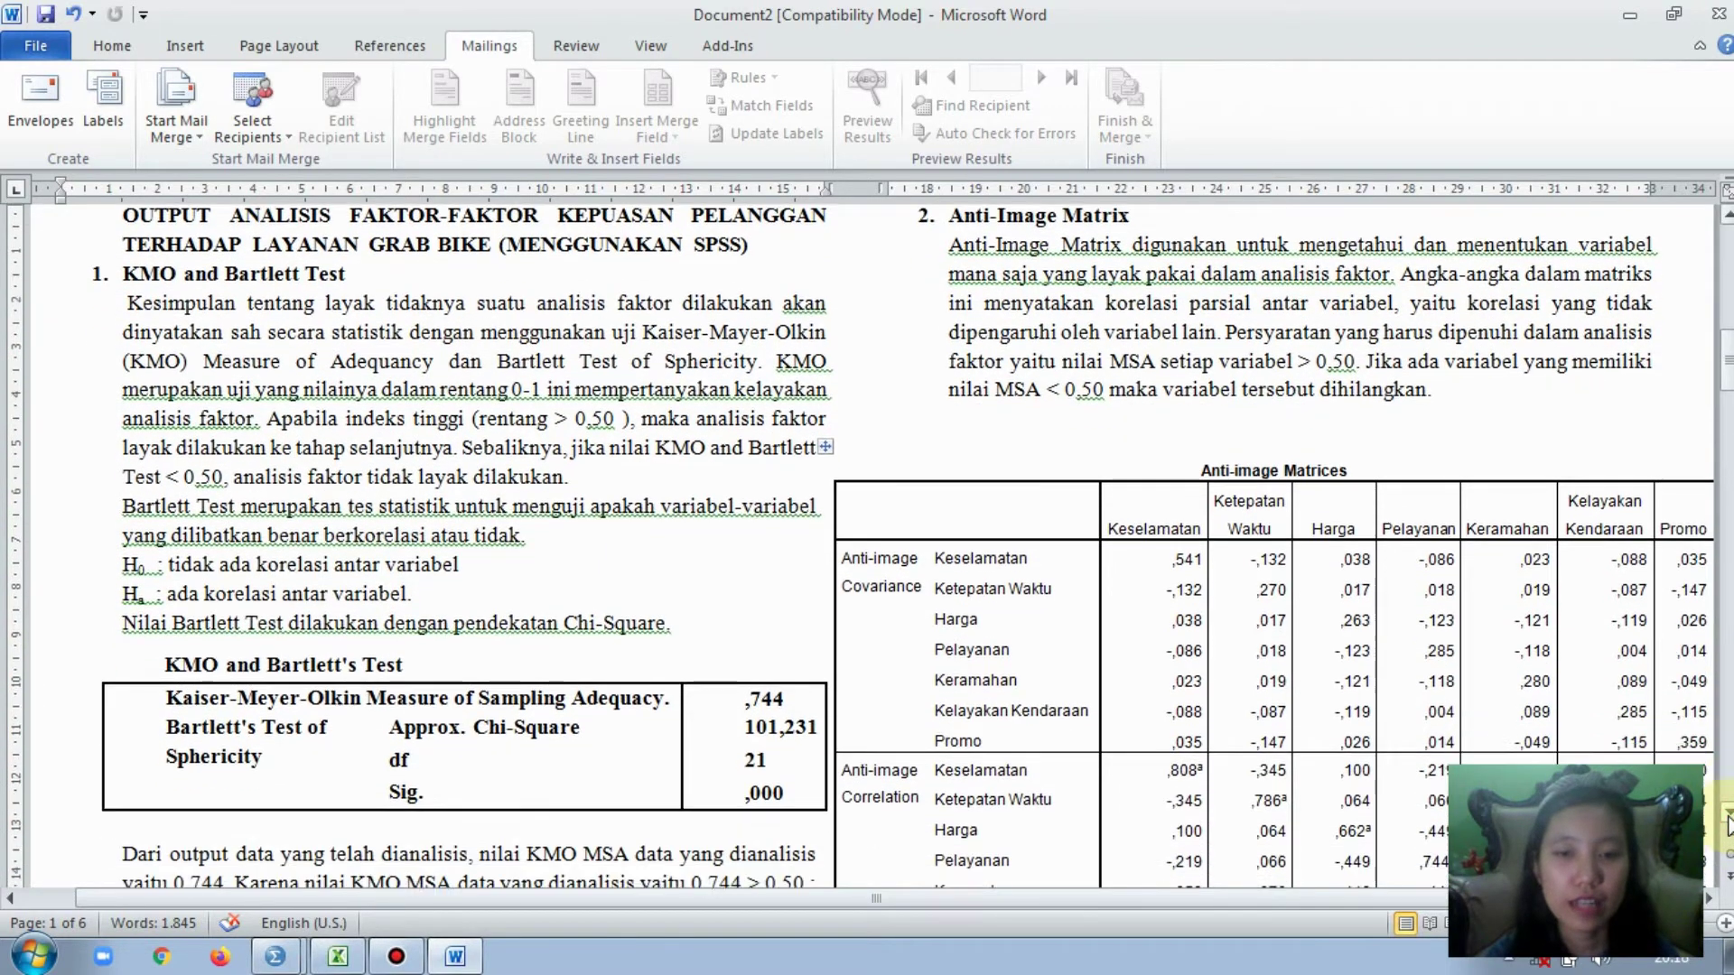
# - Highlight the Kaiser-Meyer-Olkin value and the Bartlett Sig. value in the document's KMO table while reading the interpretation below it
pyautogui.click(754, 718)
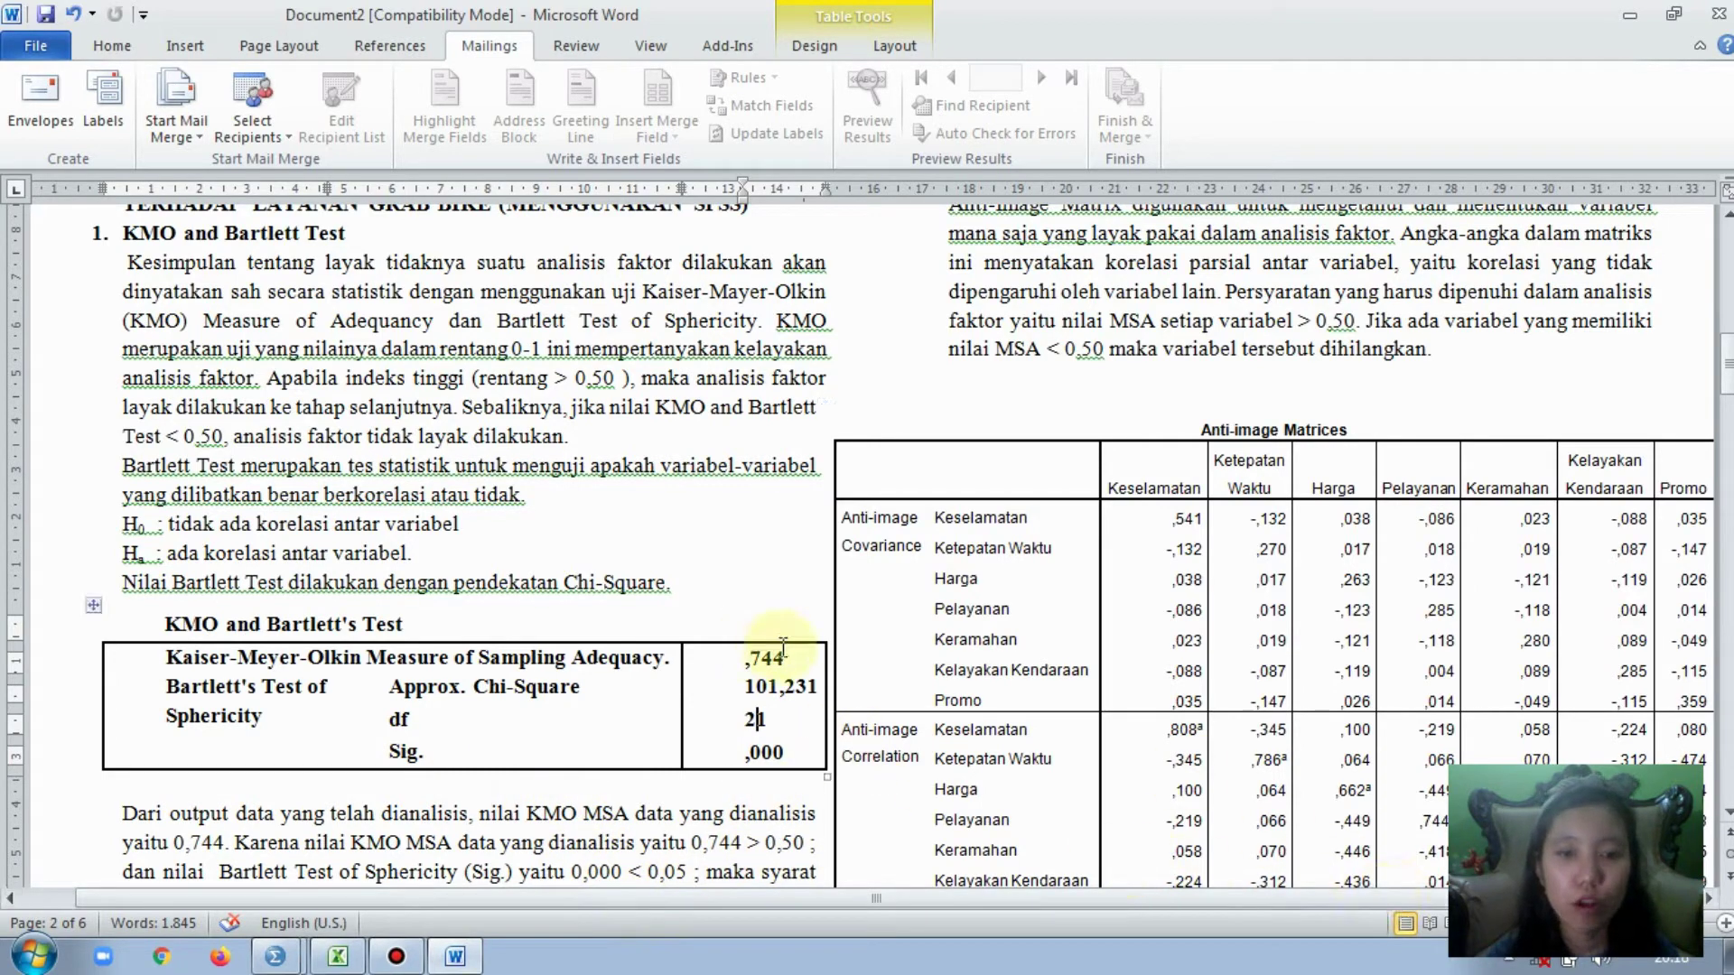
pyautogui.moveTo(788, 658); pyautogui.dragTo(732, 657)
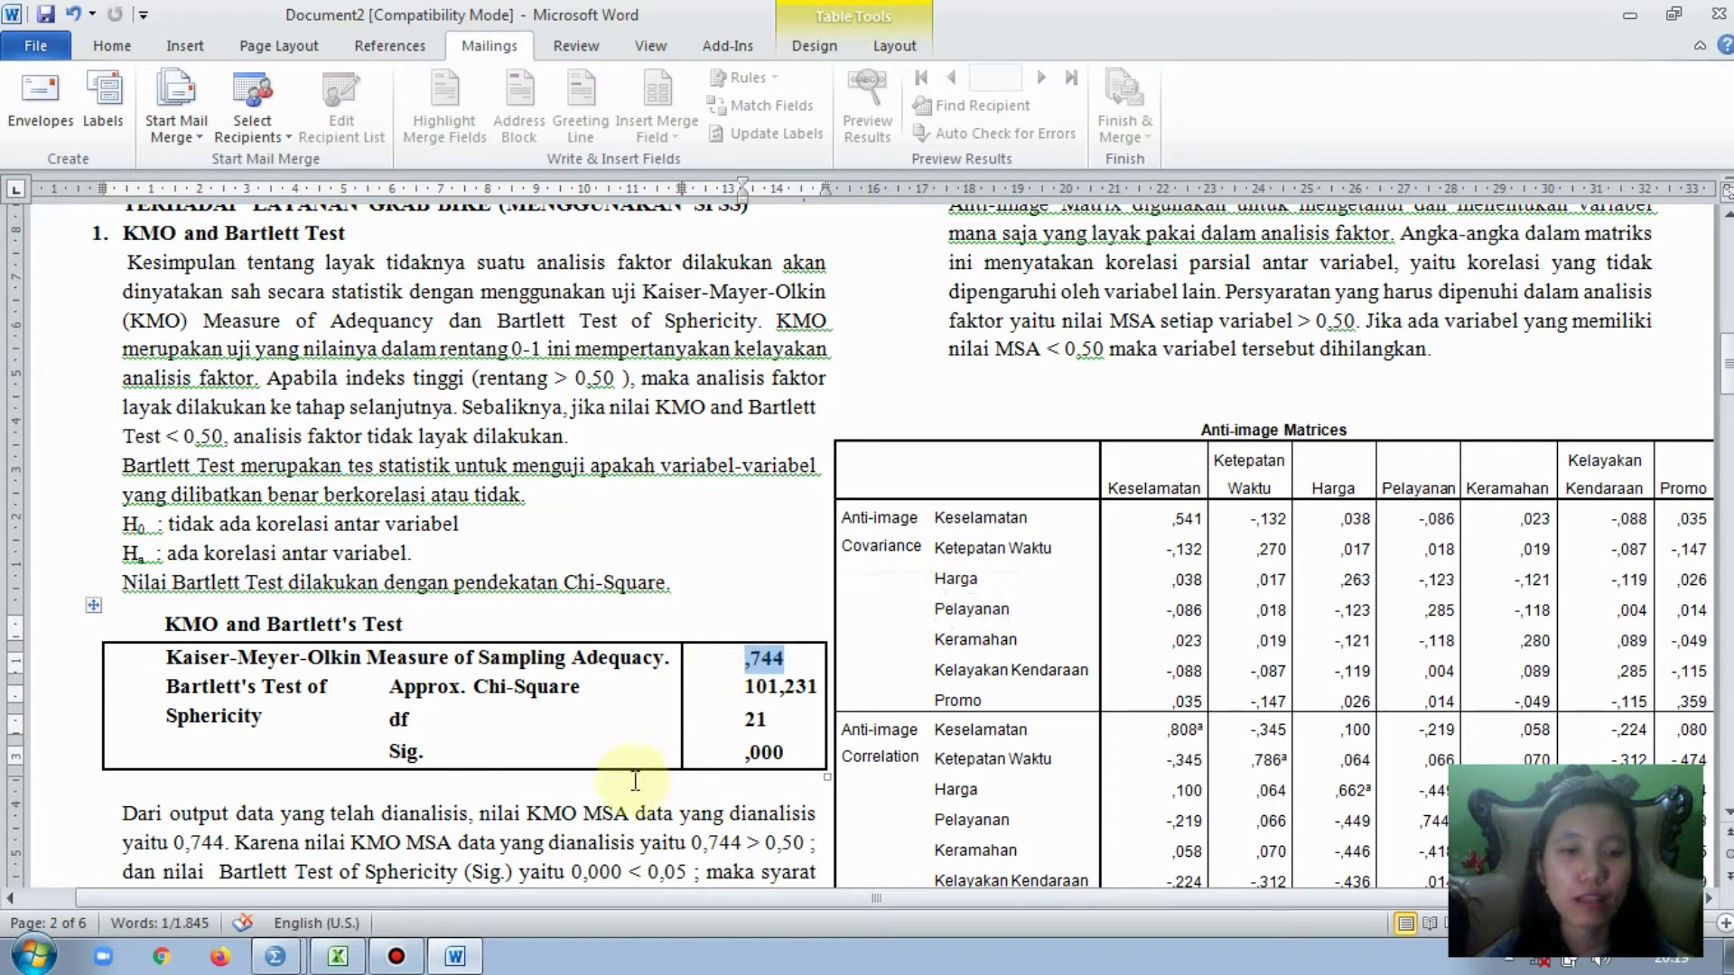
pyautogui.click(1726, 811)
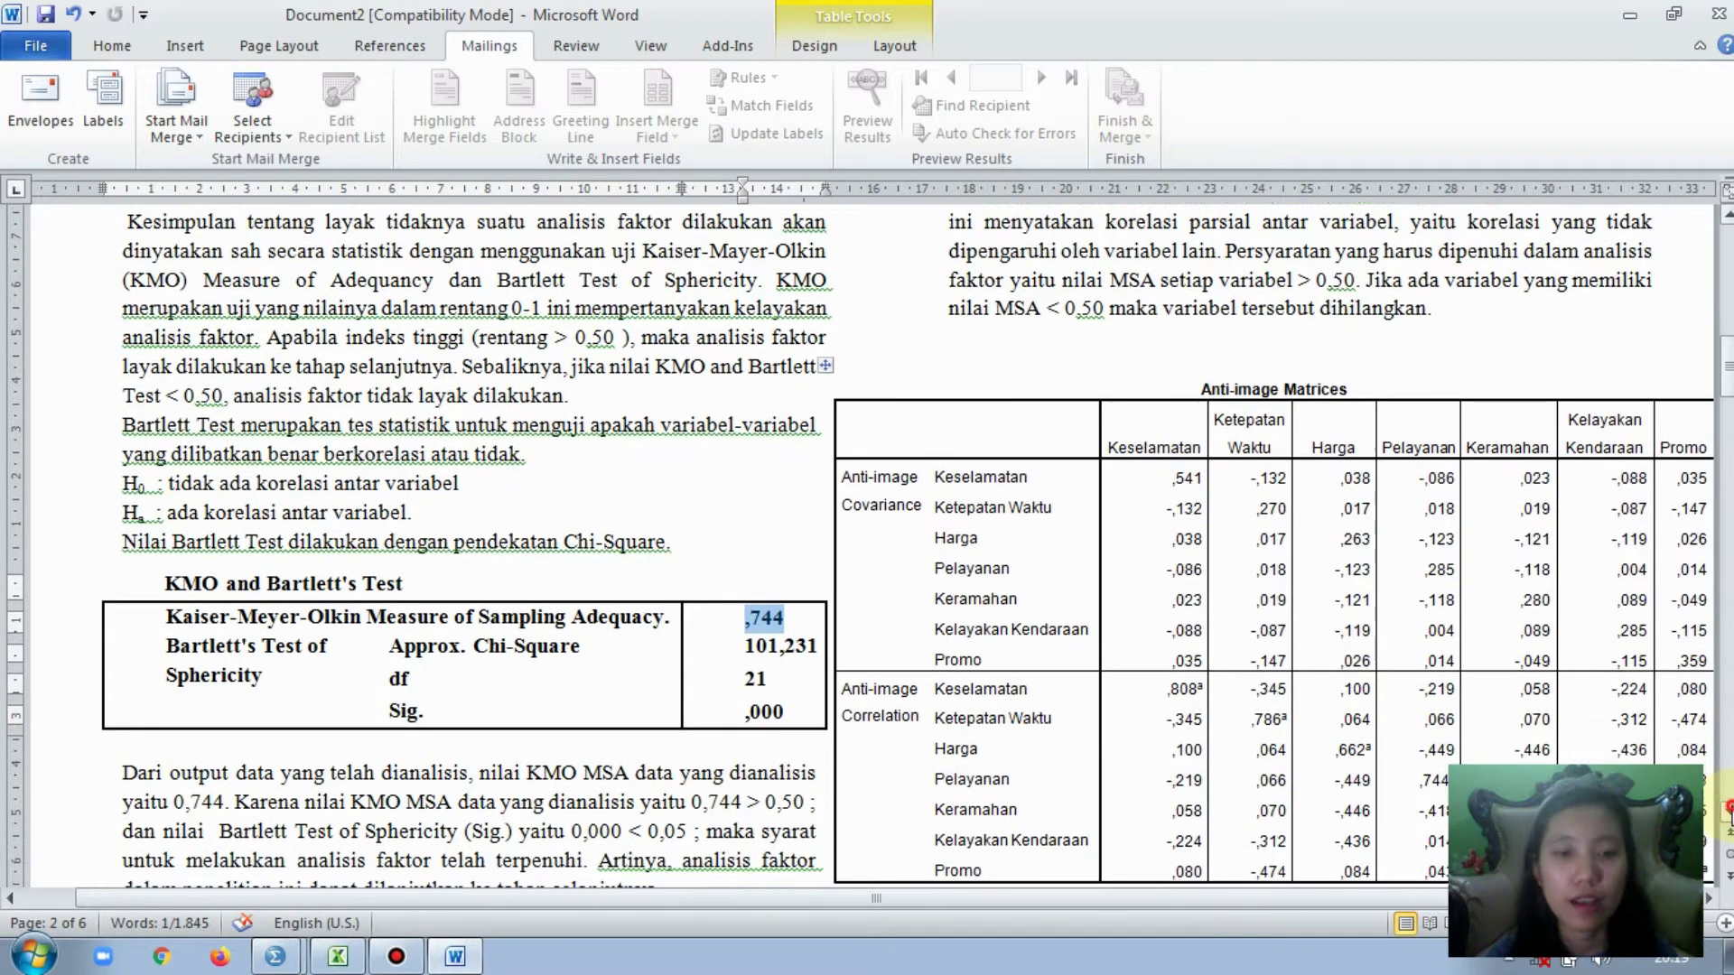
pyautogui.click(1725, 811)
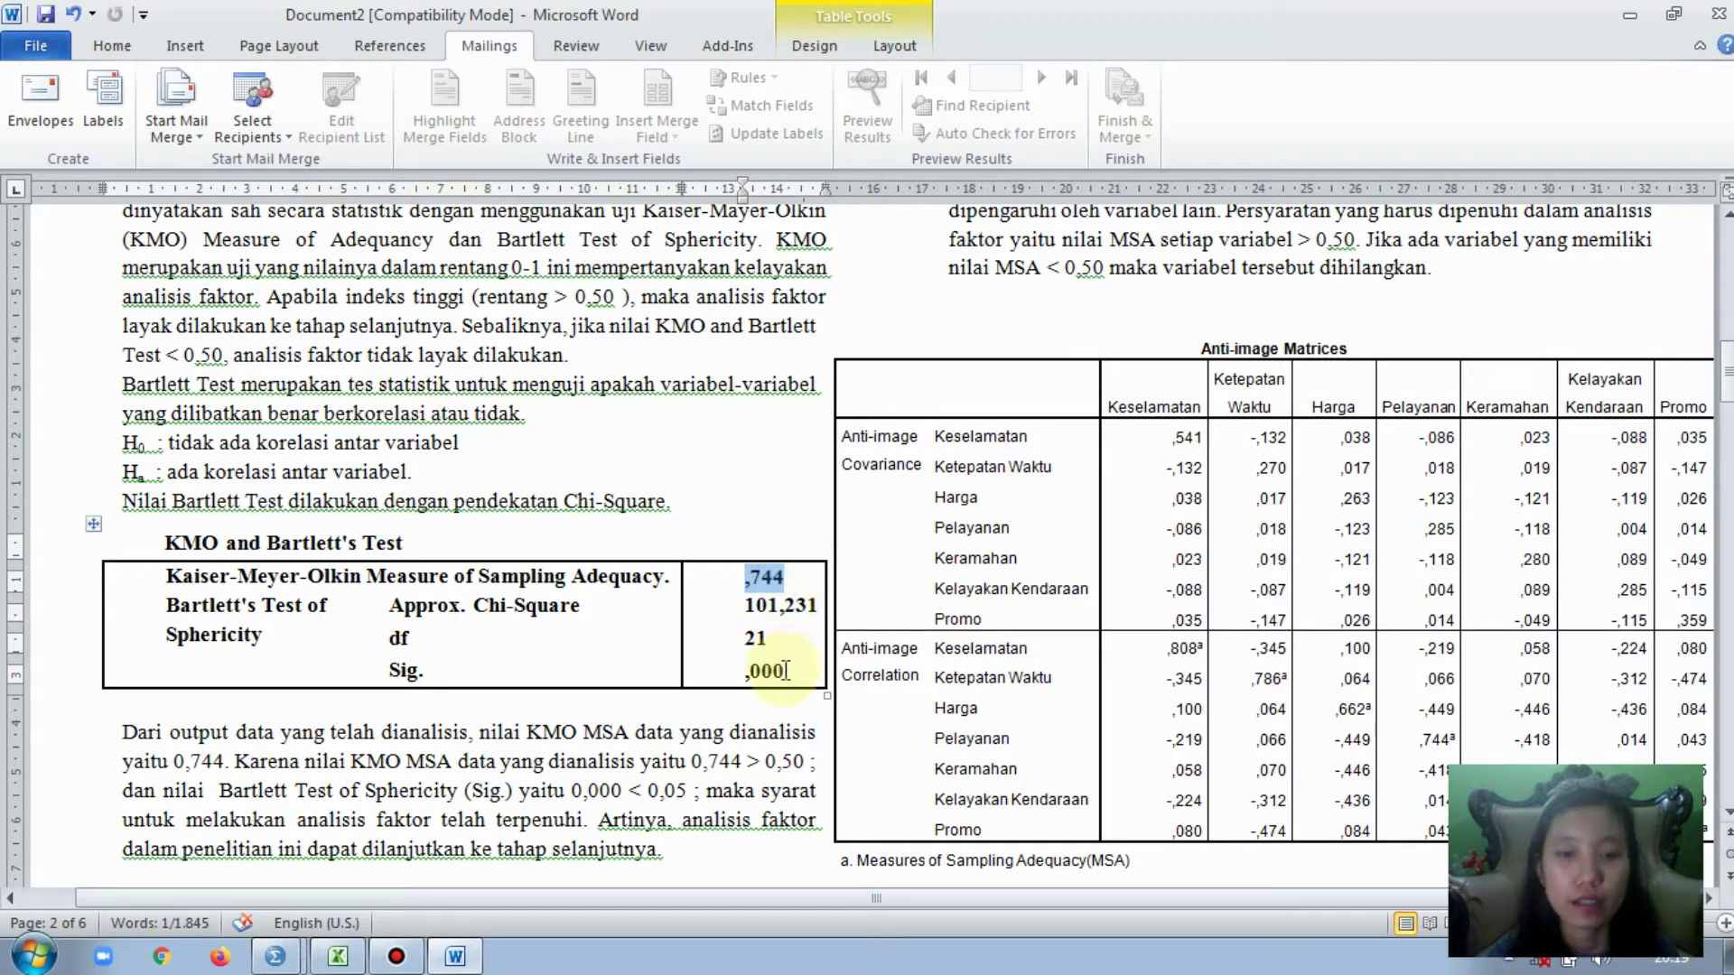
pyautogui.moveTo(785, 673); pyautogui.dragTo(738, 677)
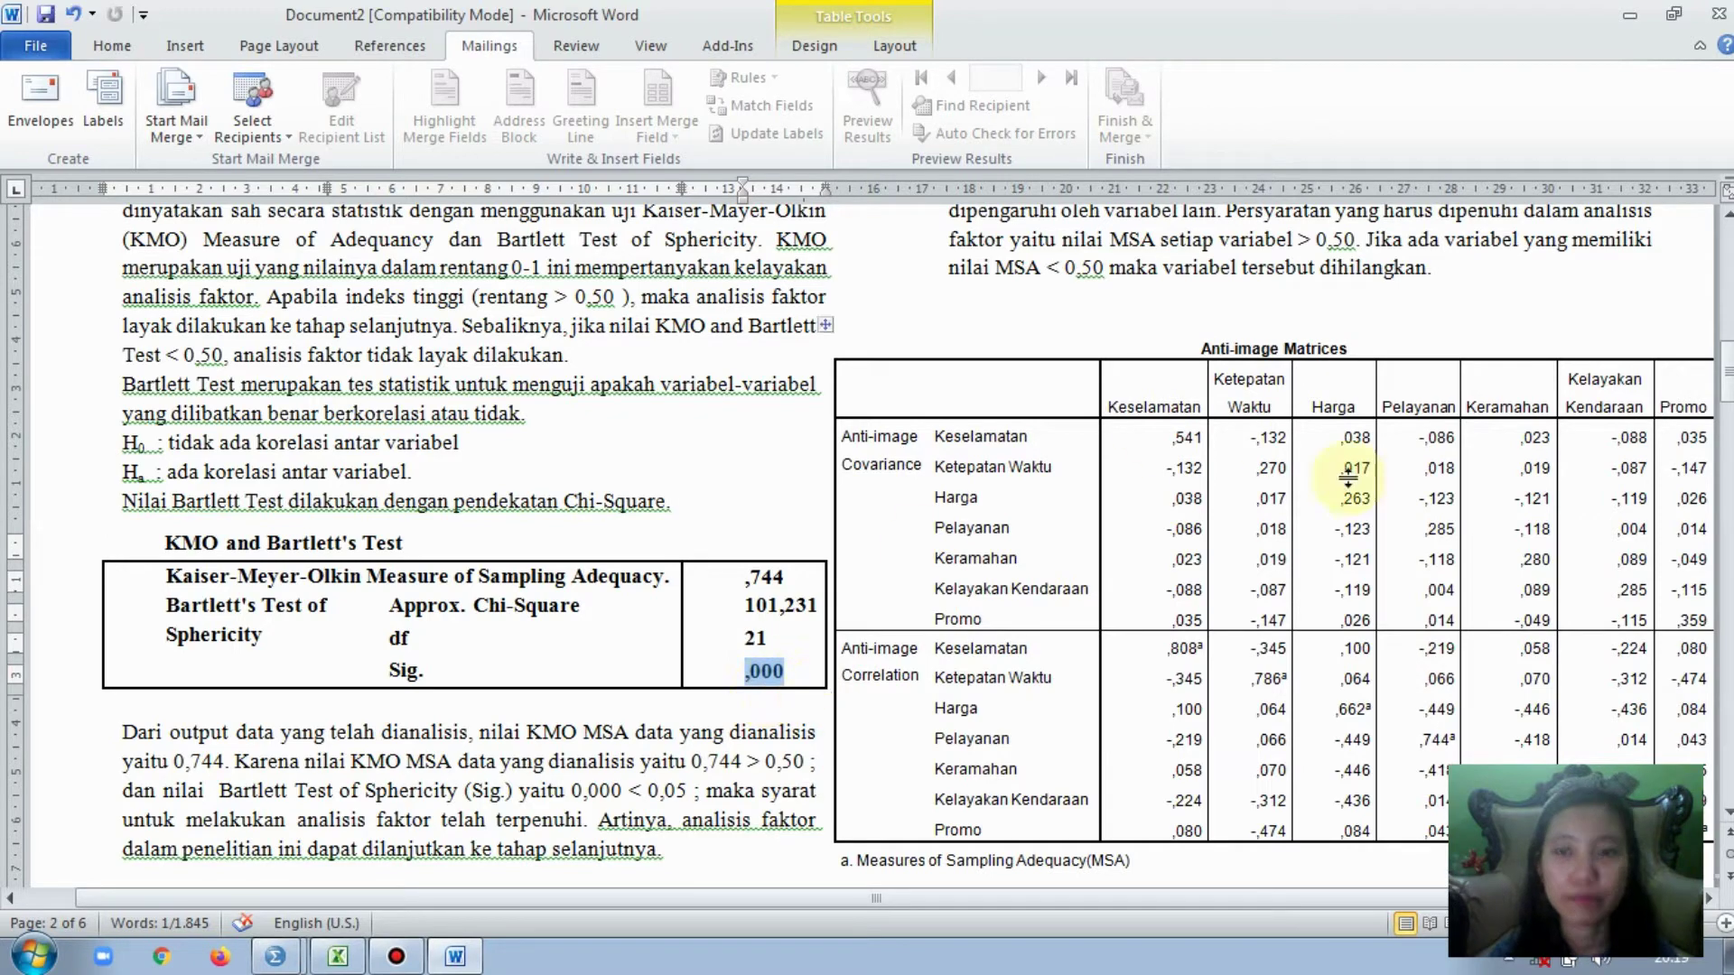
# - Switch back to the SPSS output and select the Anti-image Matrices table to examine it
pyautogui.moveTo(1726, 397); pyautogui.dragTo(1725, 370)
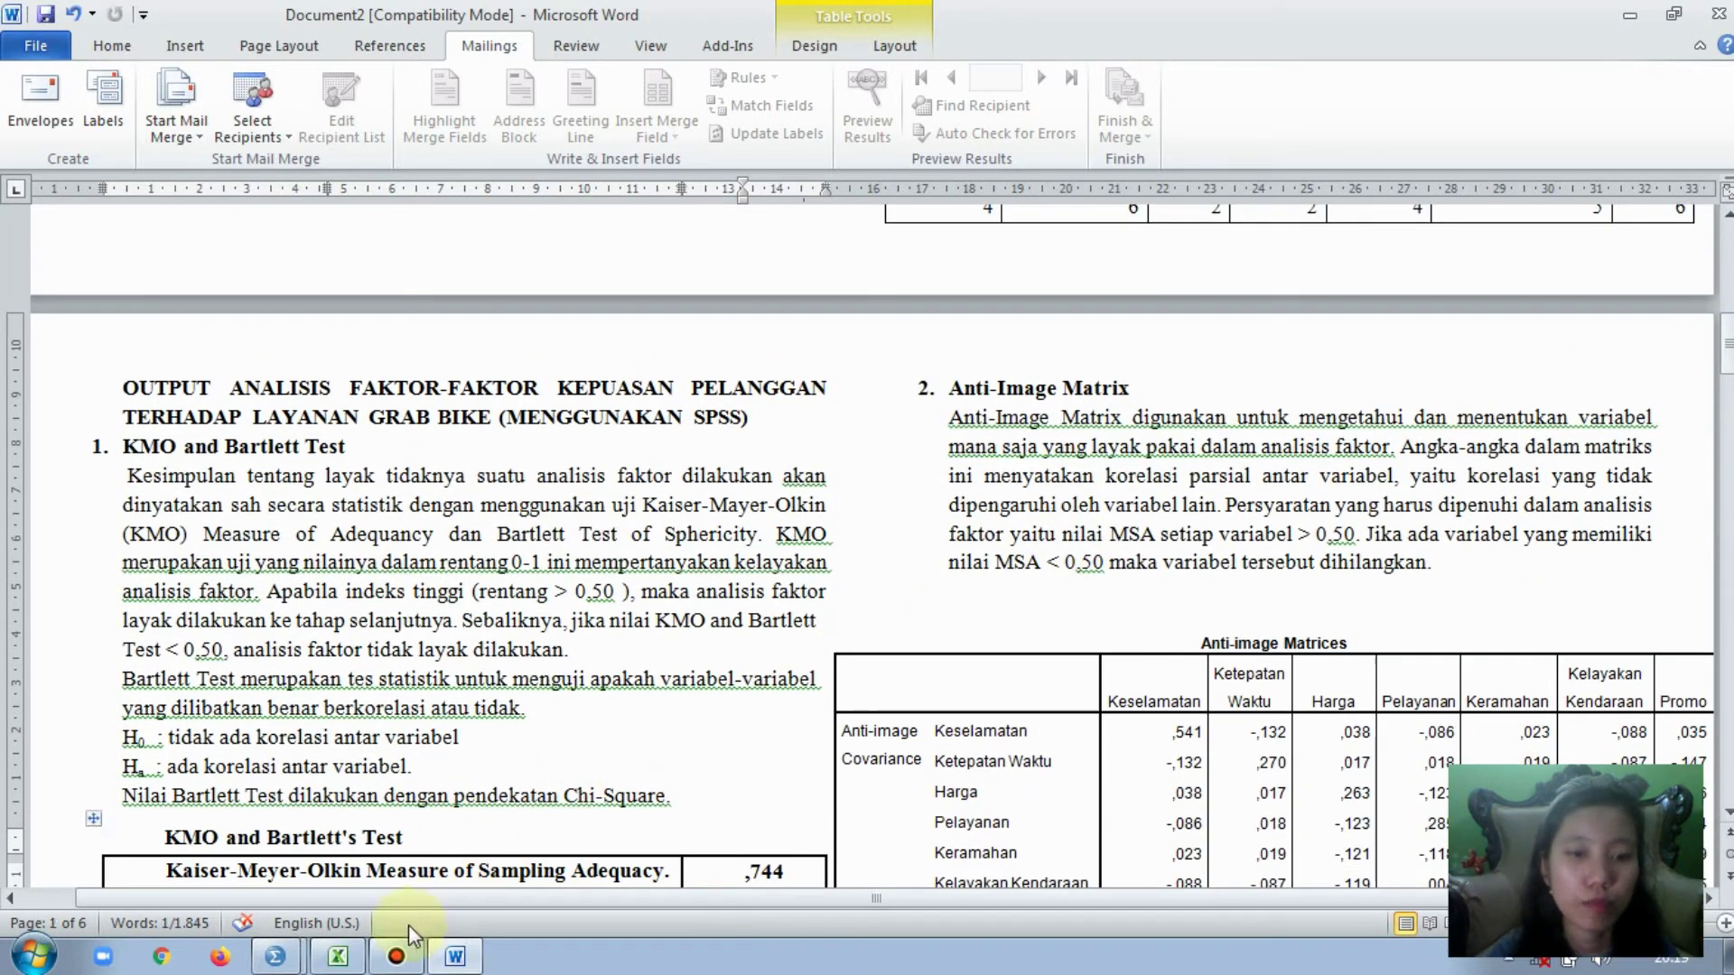
pyautogui.moveTo(276, 955)
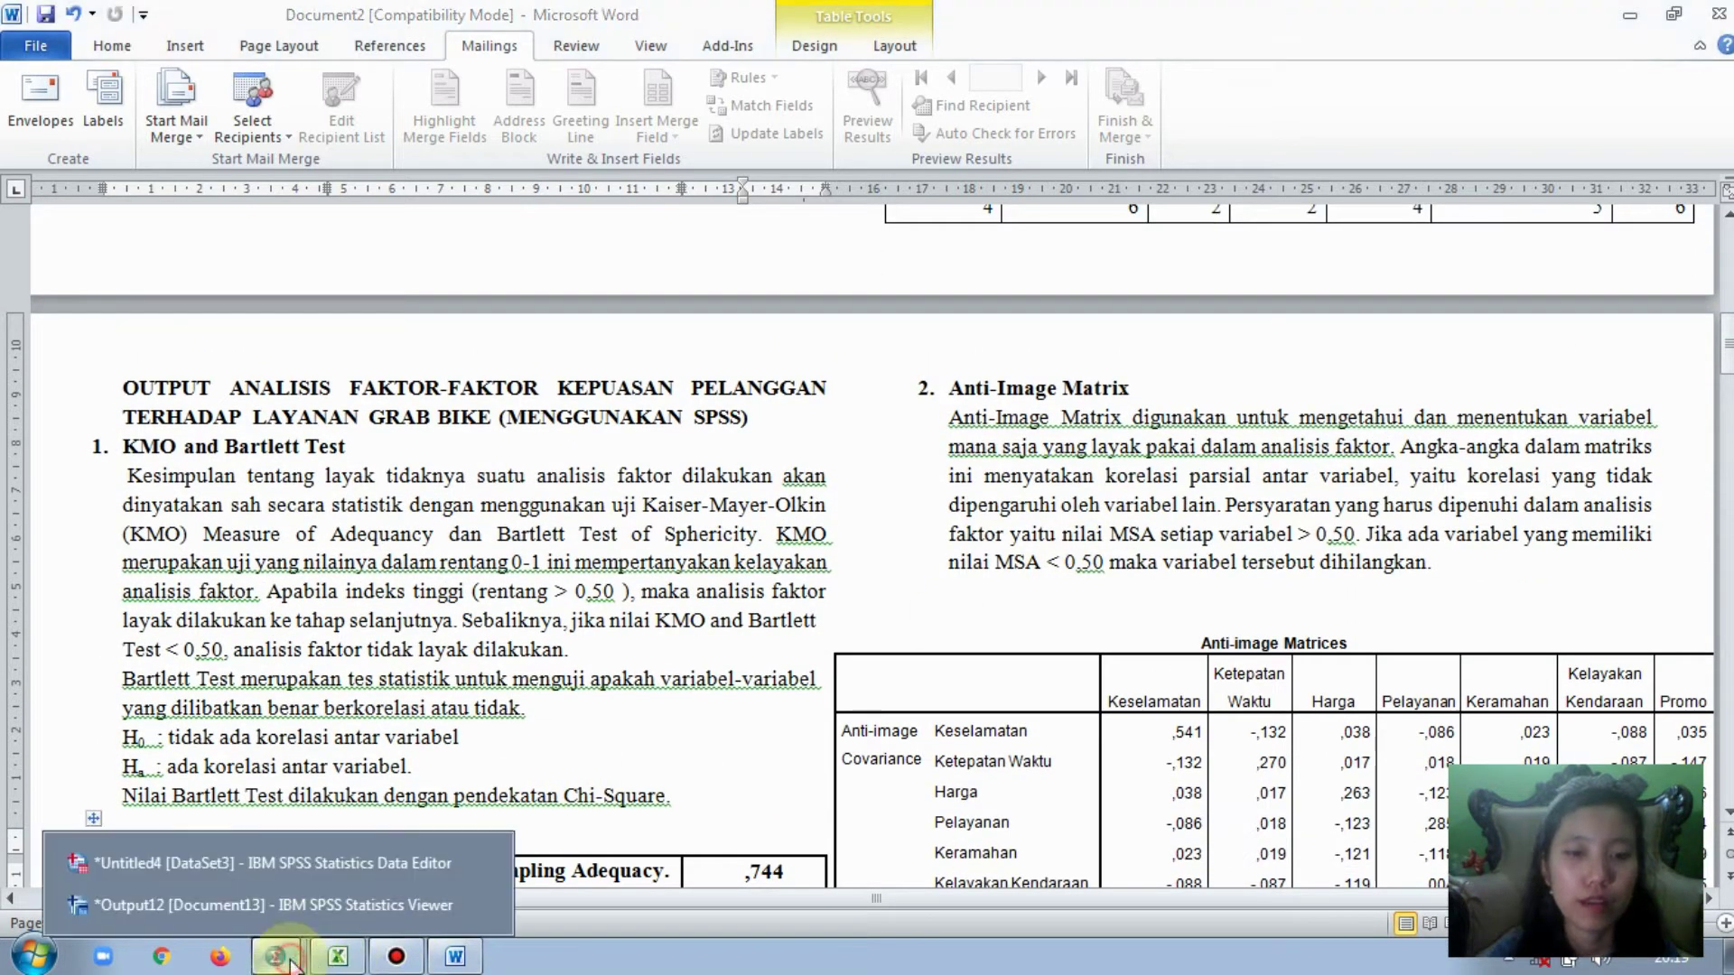
pyautogui.click(350, 903)
pyautogui.scroll(-5, 747, 642)
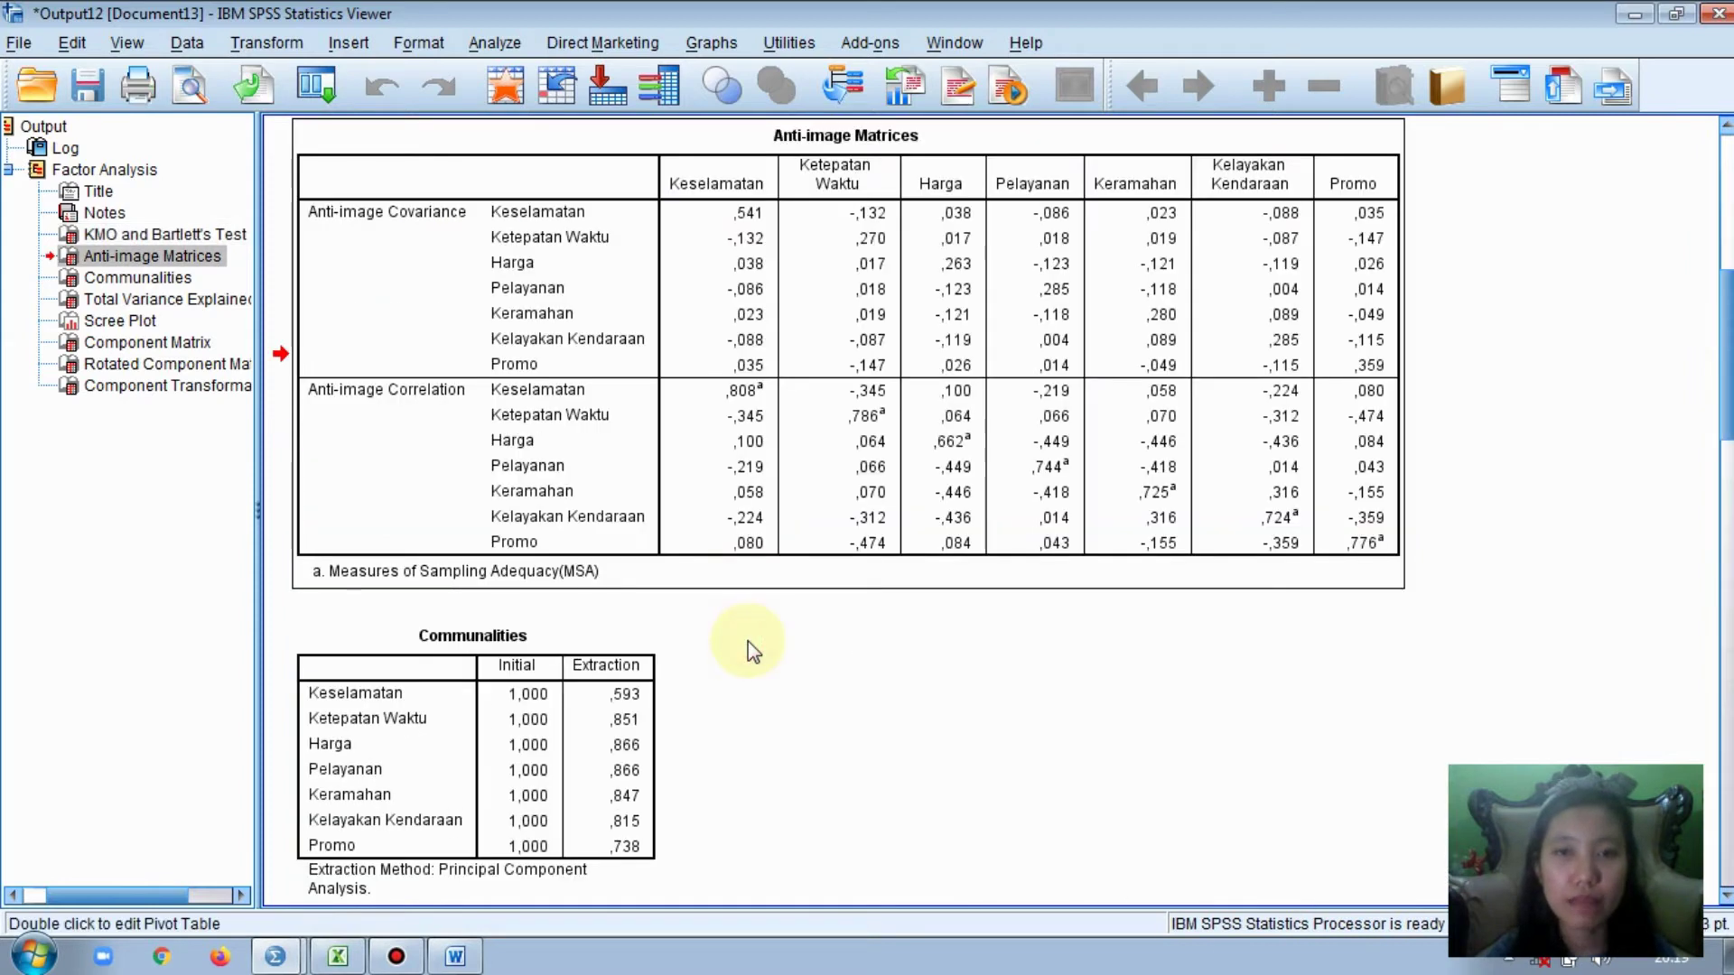
pyautogui.click(959, 188)
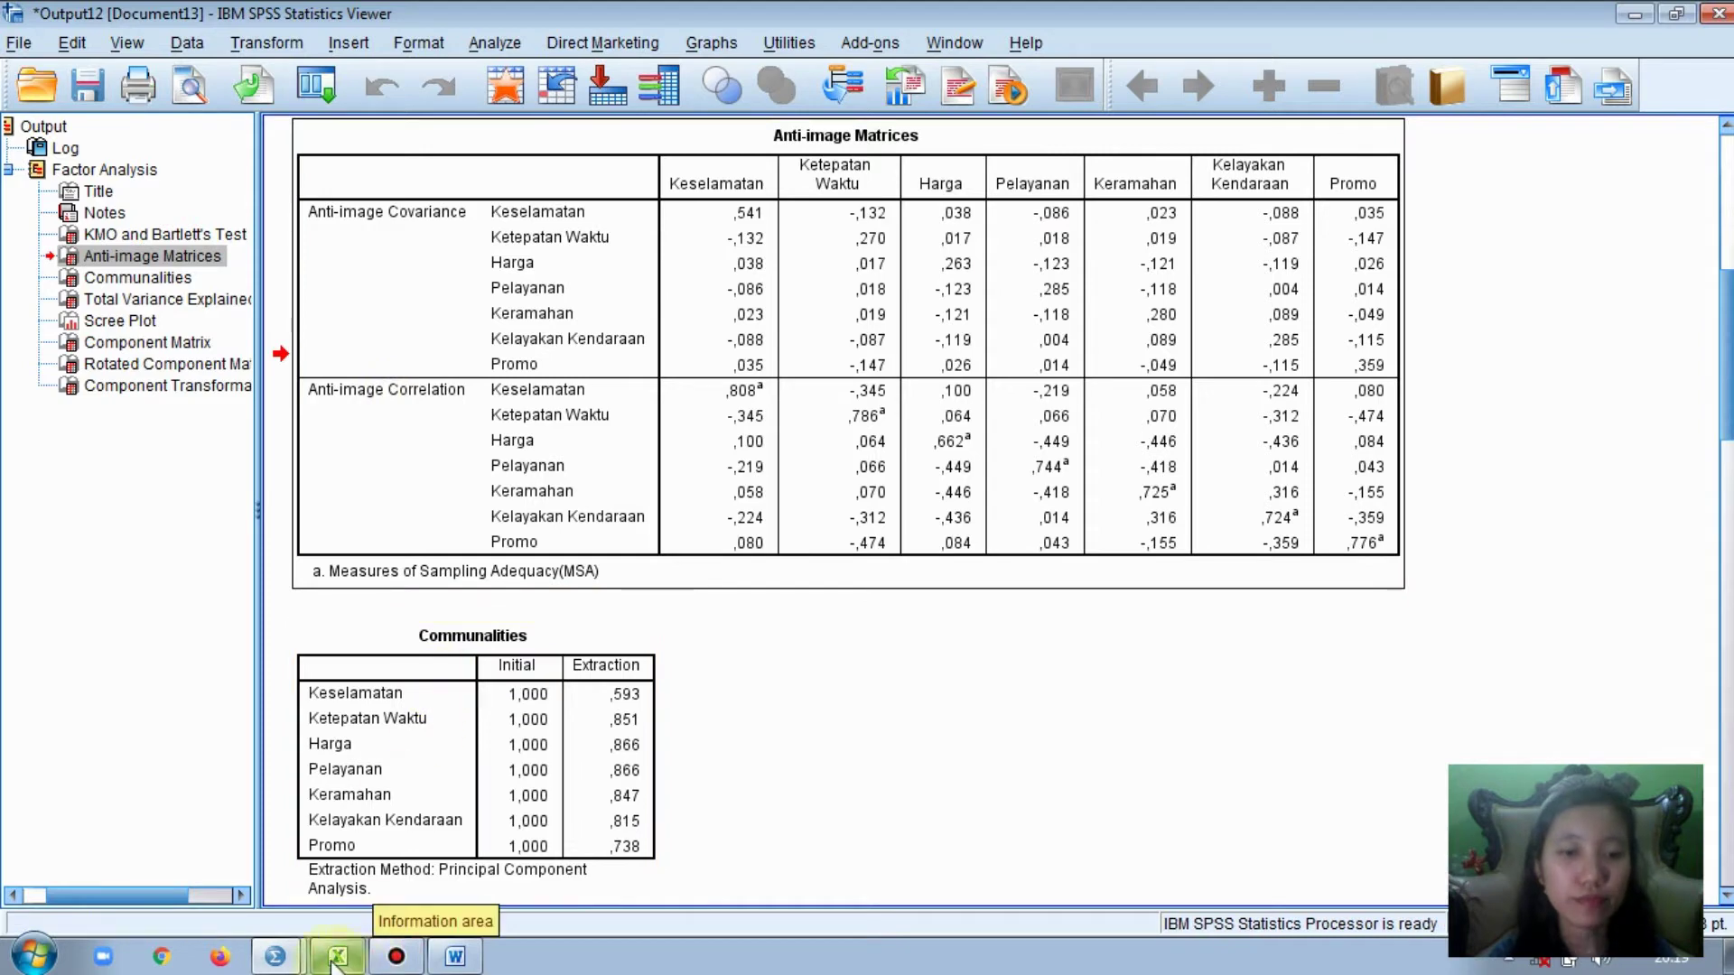
# - Switch to the Word document and read the Anti-Image Matrix section down to the footnote under its table
pyautogui.click(455, 956)
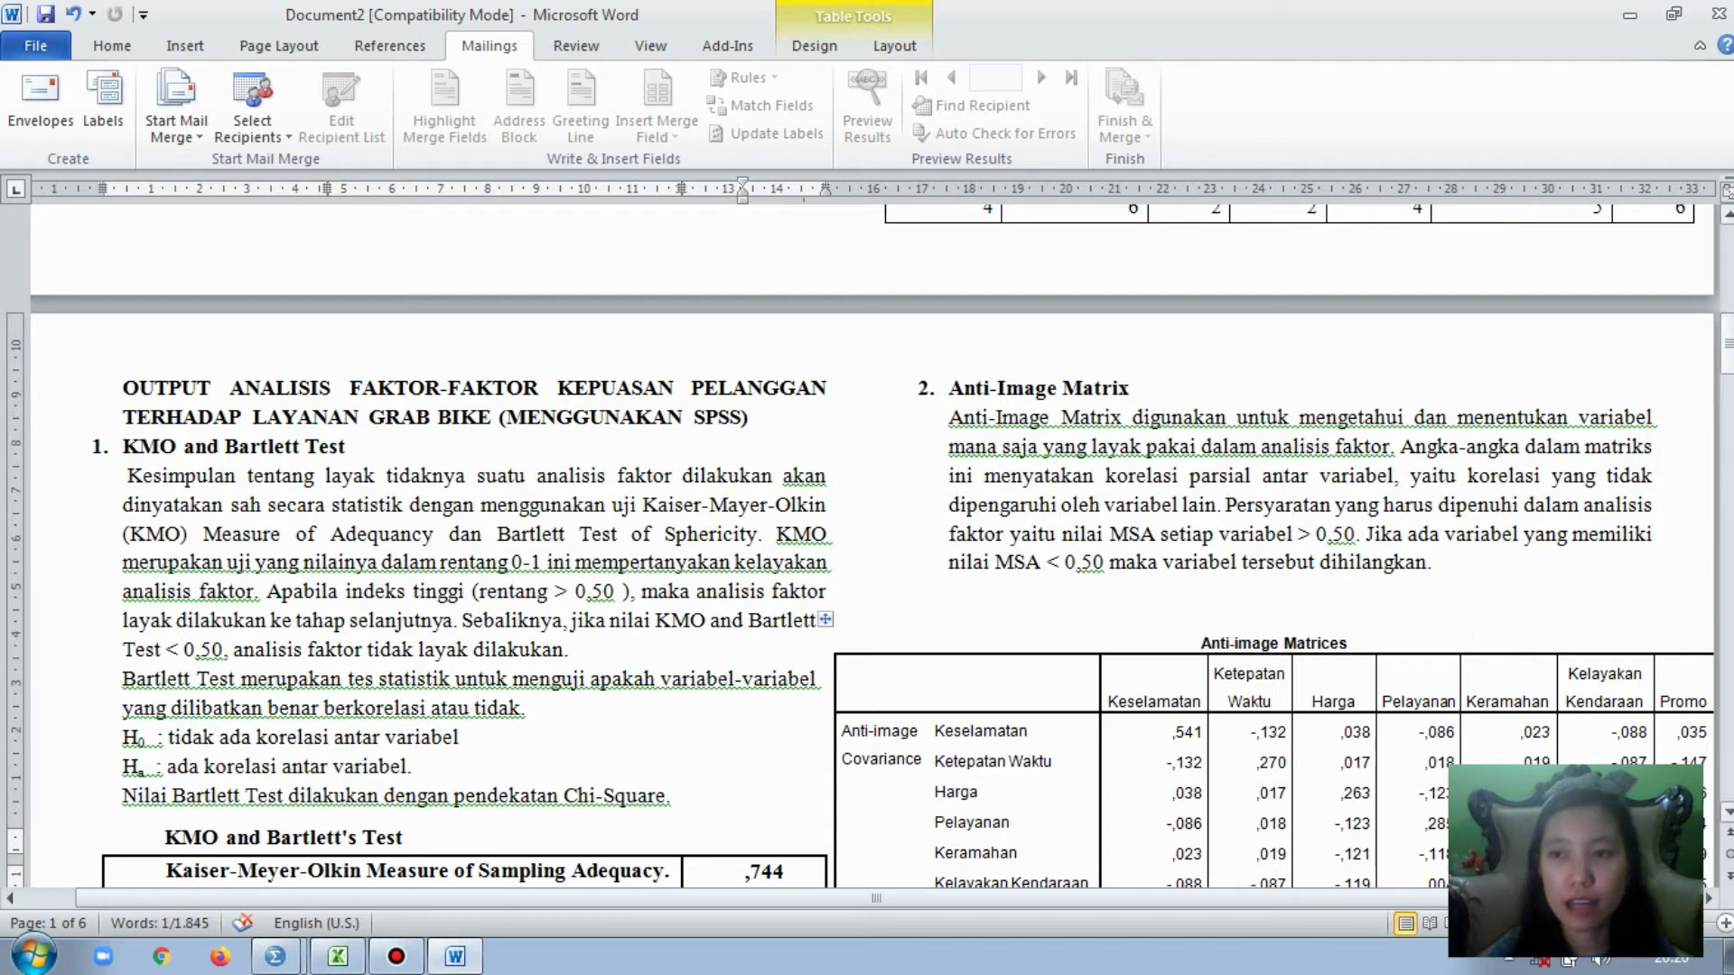
pyautogui.scroll(-2, 1727, 817)
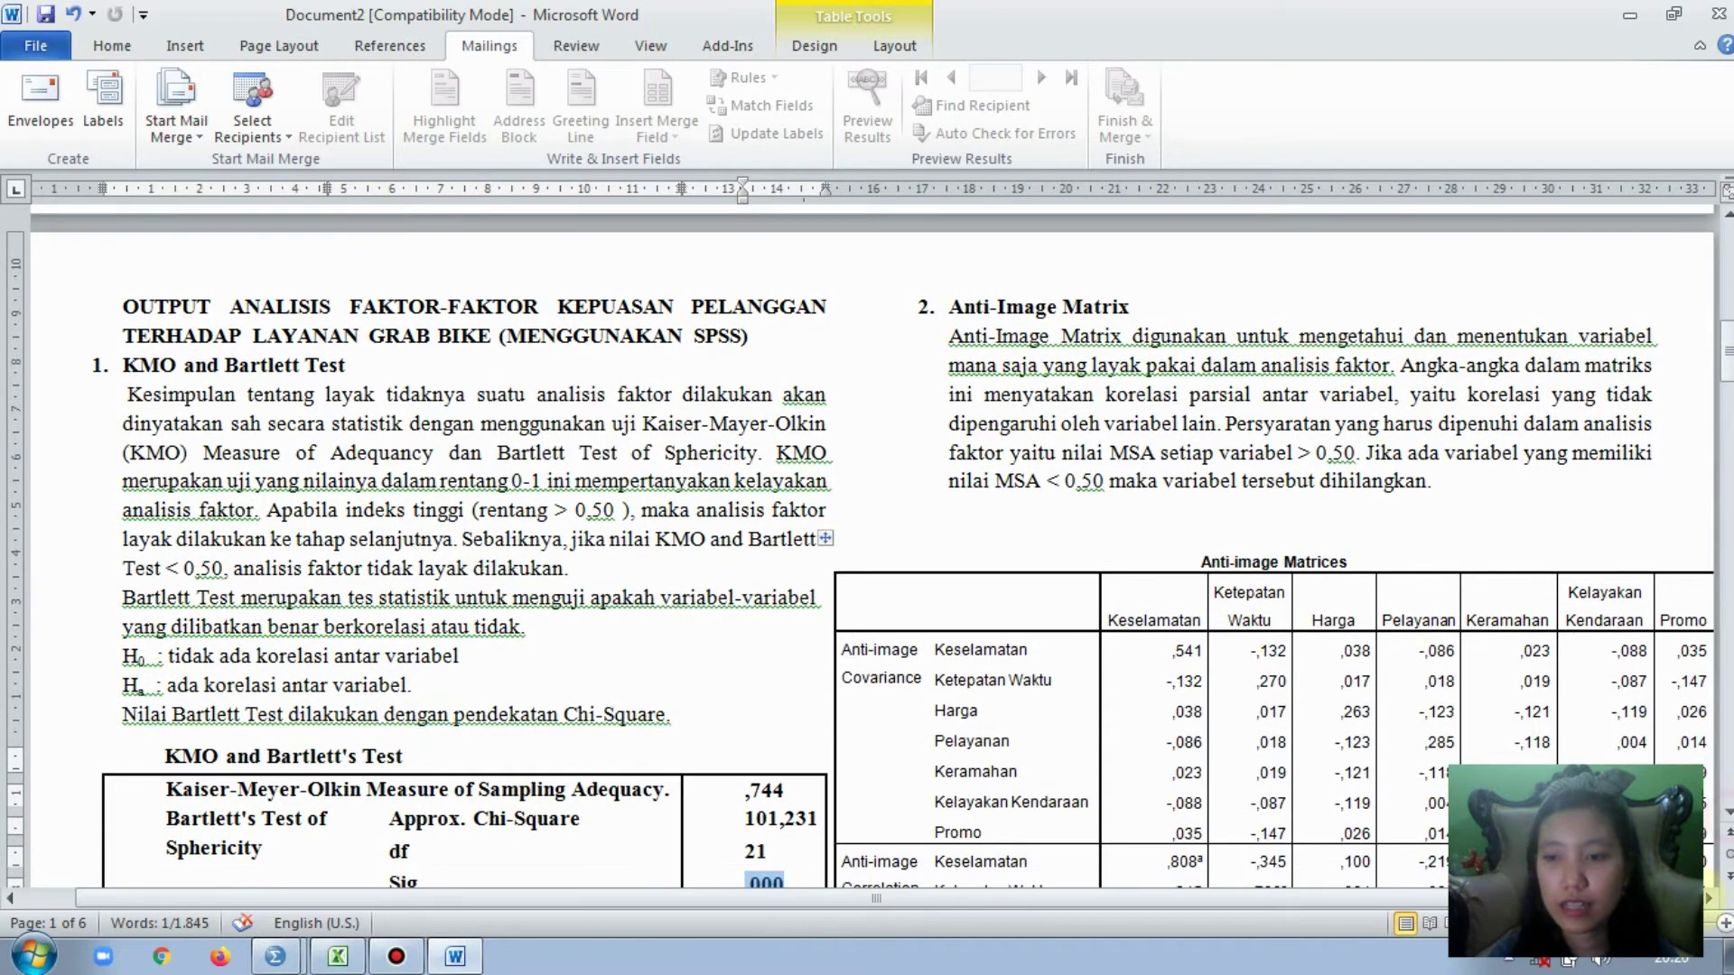
pyautogui.click(1711, 899)
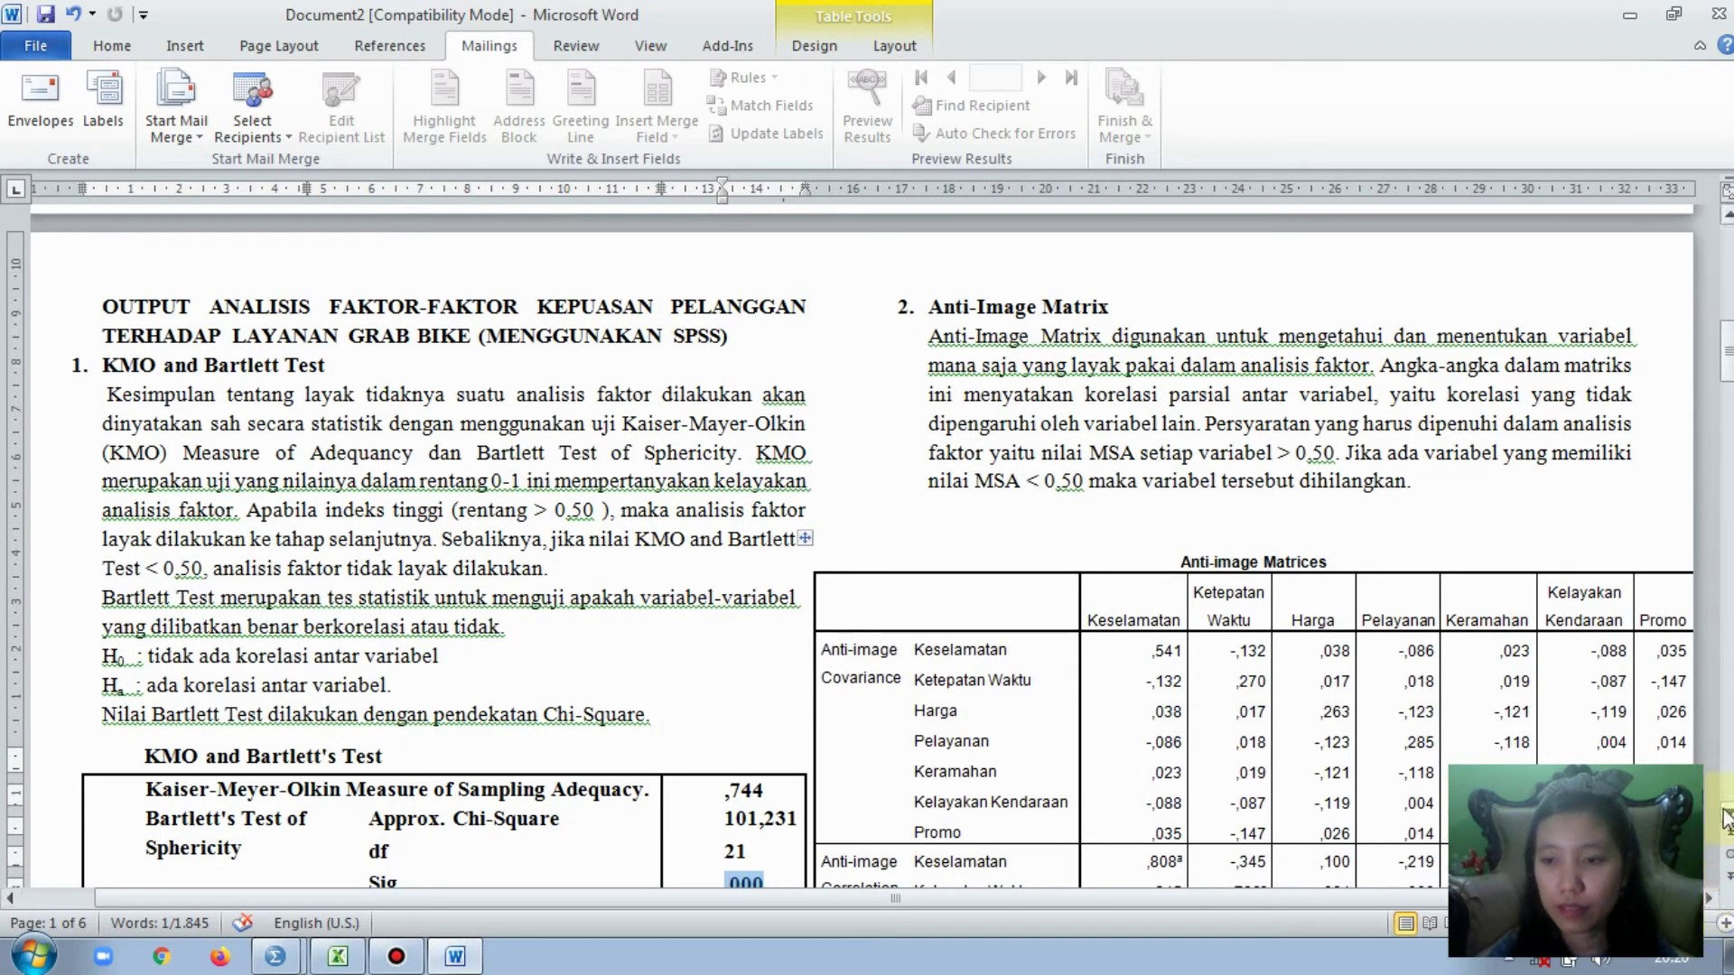
pyautogui.scroll(-1, 1726, 808)
pyautogui.scroll(-4, 1726, 808)
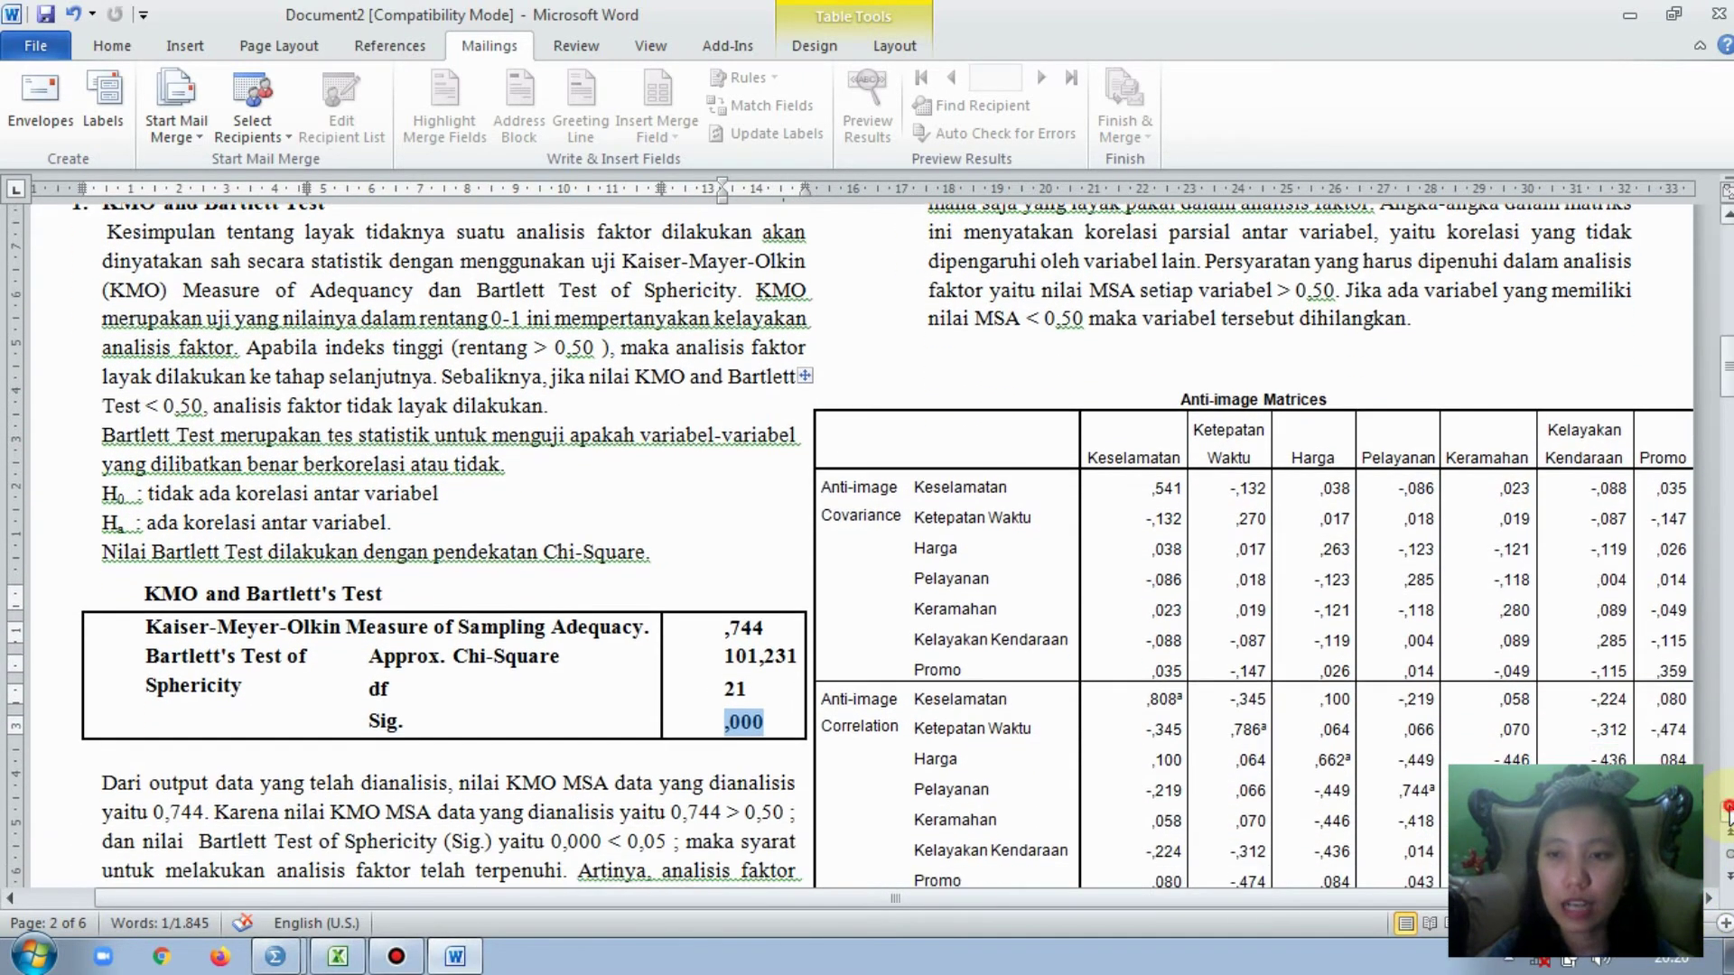
pyautogui.scroll(-3, 1726, 808)
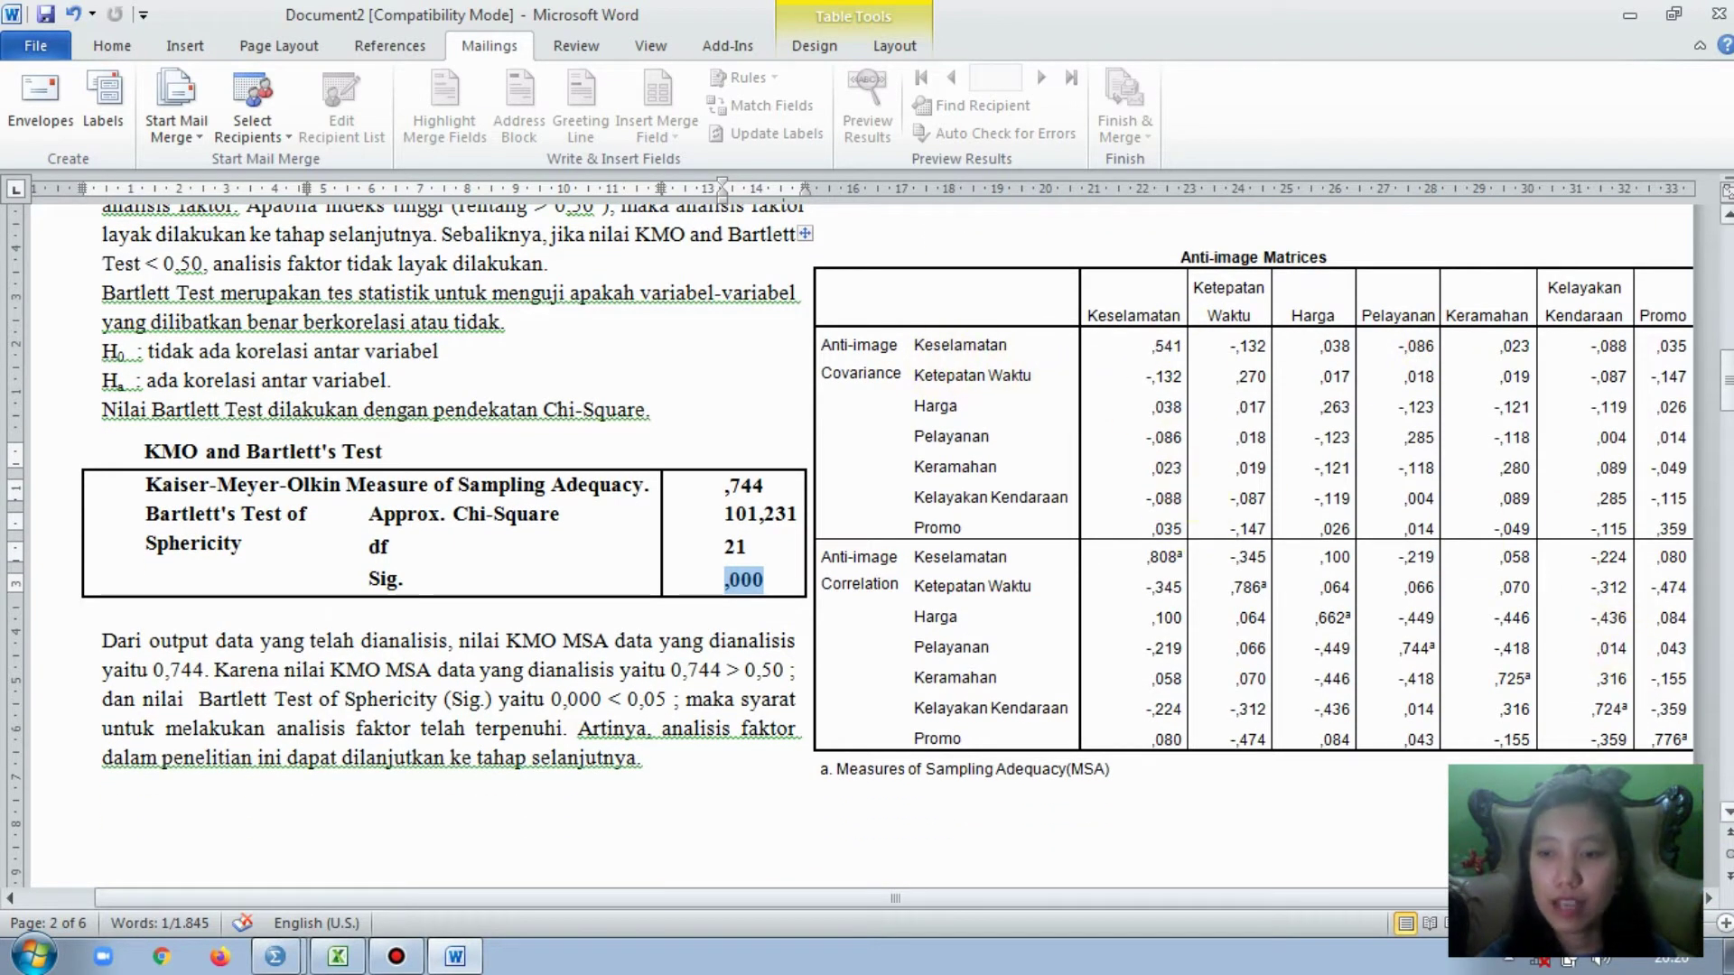
pyautogui.click(1726, 811)
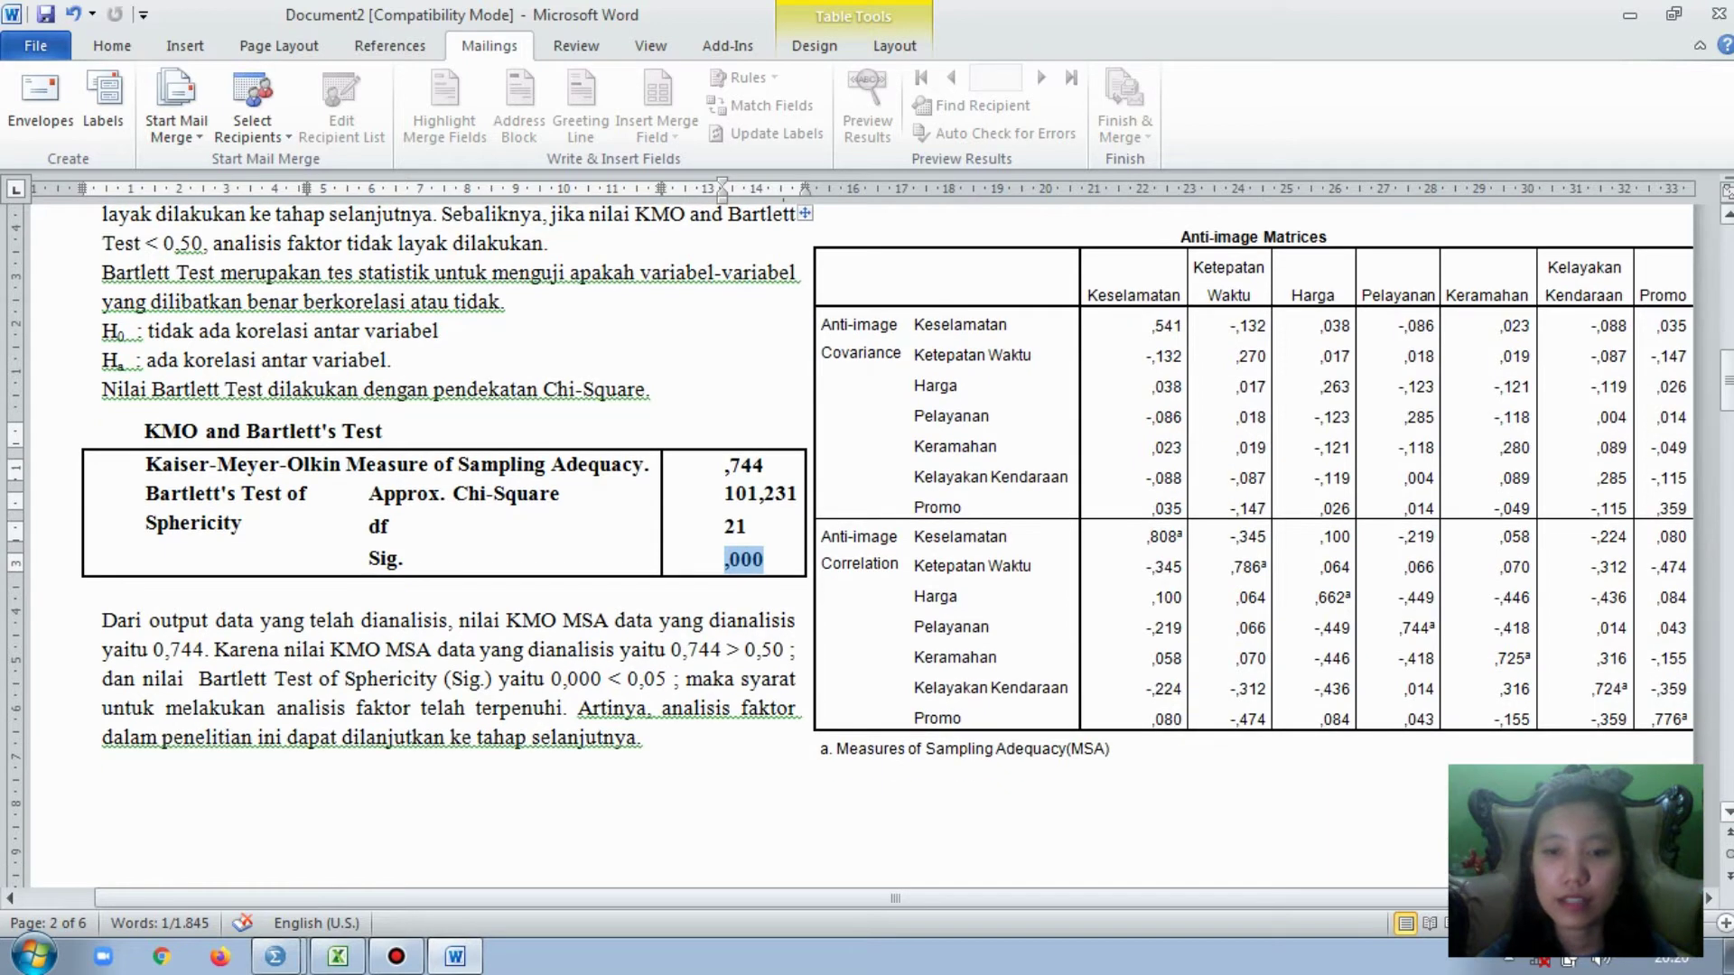
# - Highlight the Measures of Sampling Adequacy footnote marker and the first marked Anti-image Correlation values, checking them against the MSA list on the following page
pyautogui.click(822, 751)
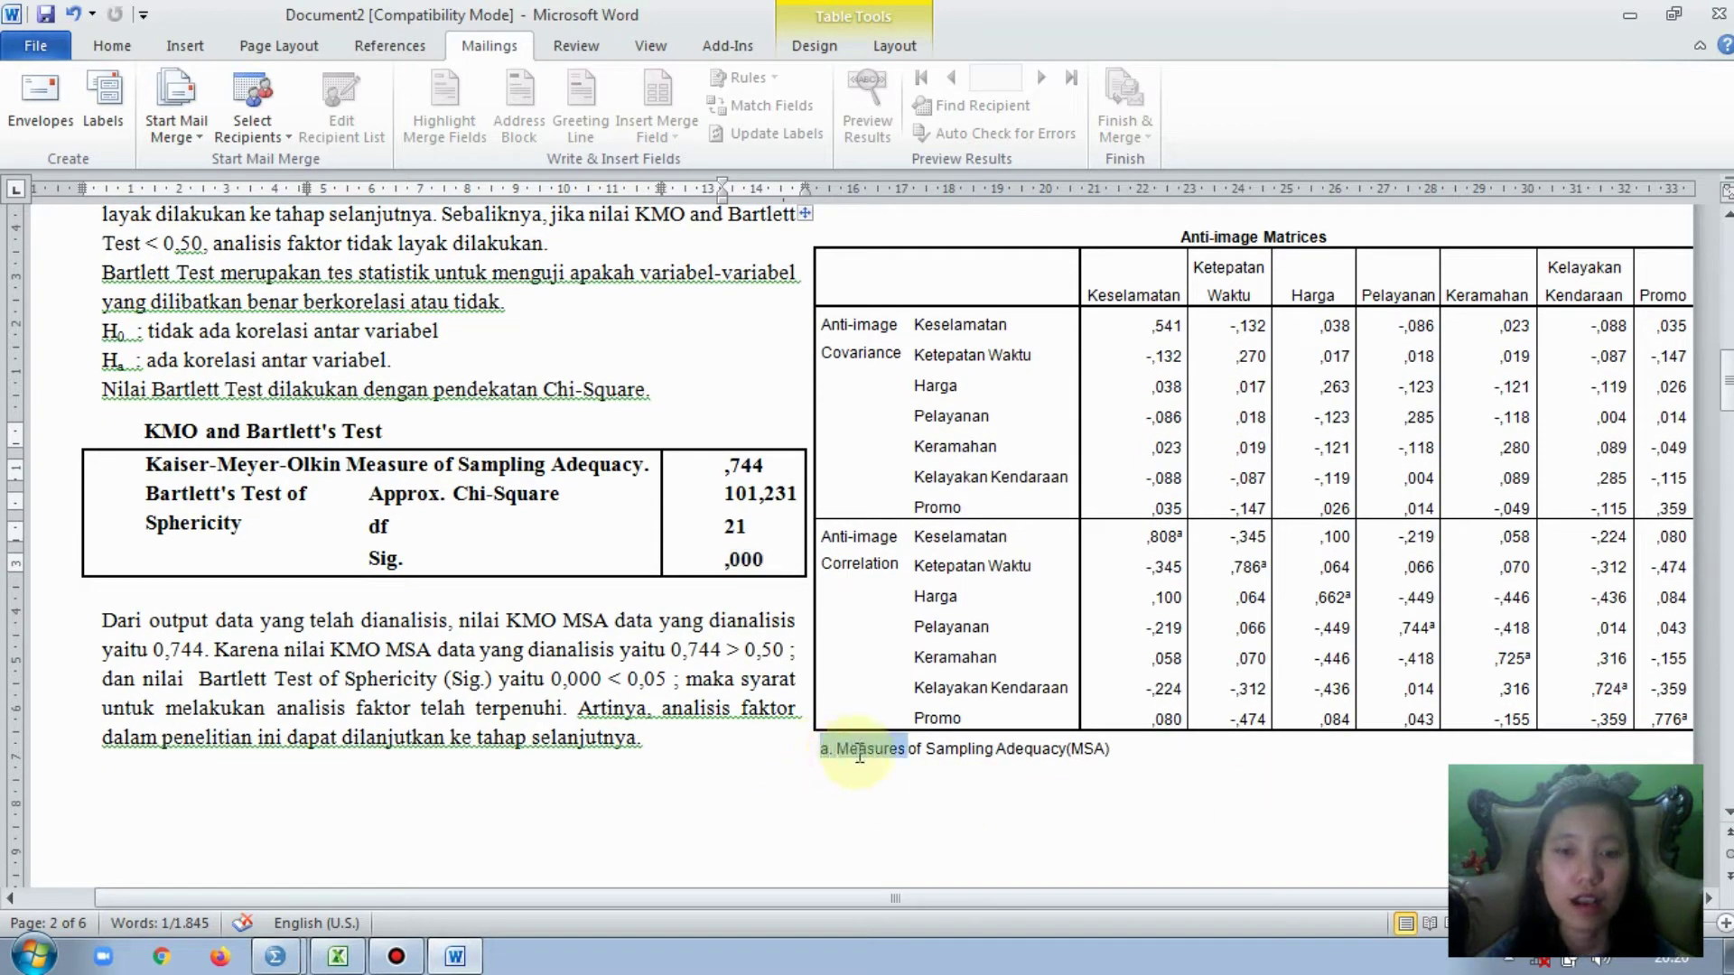
pyautogui.moveTo(822, 752); pyautogui.dragTo(833, 754)
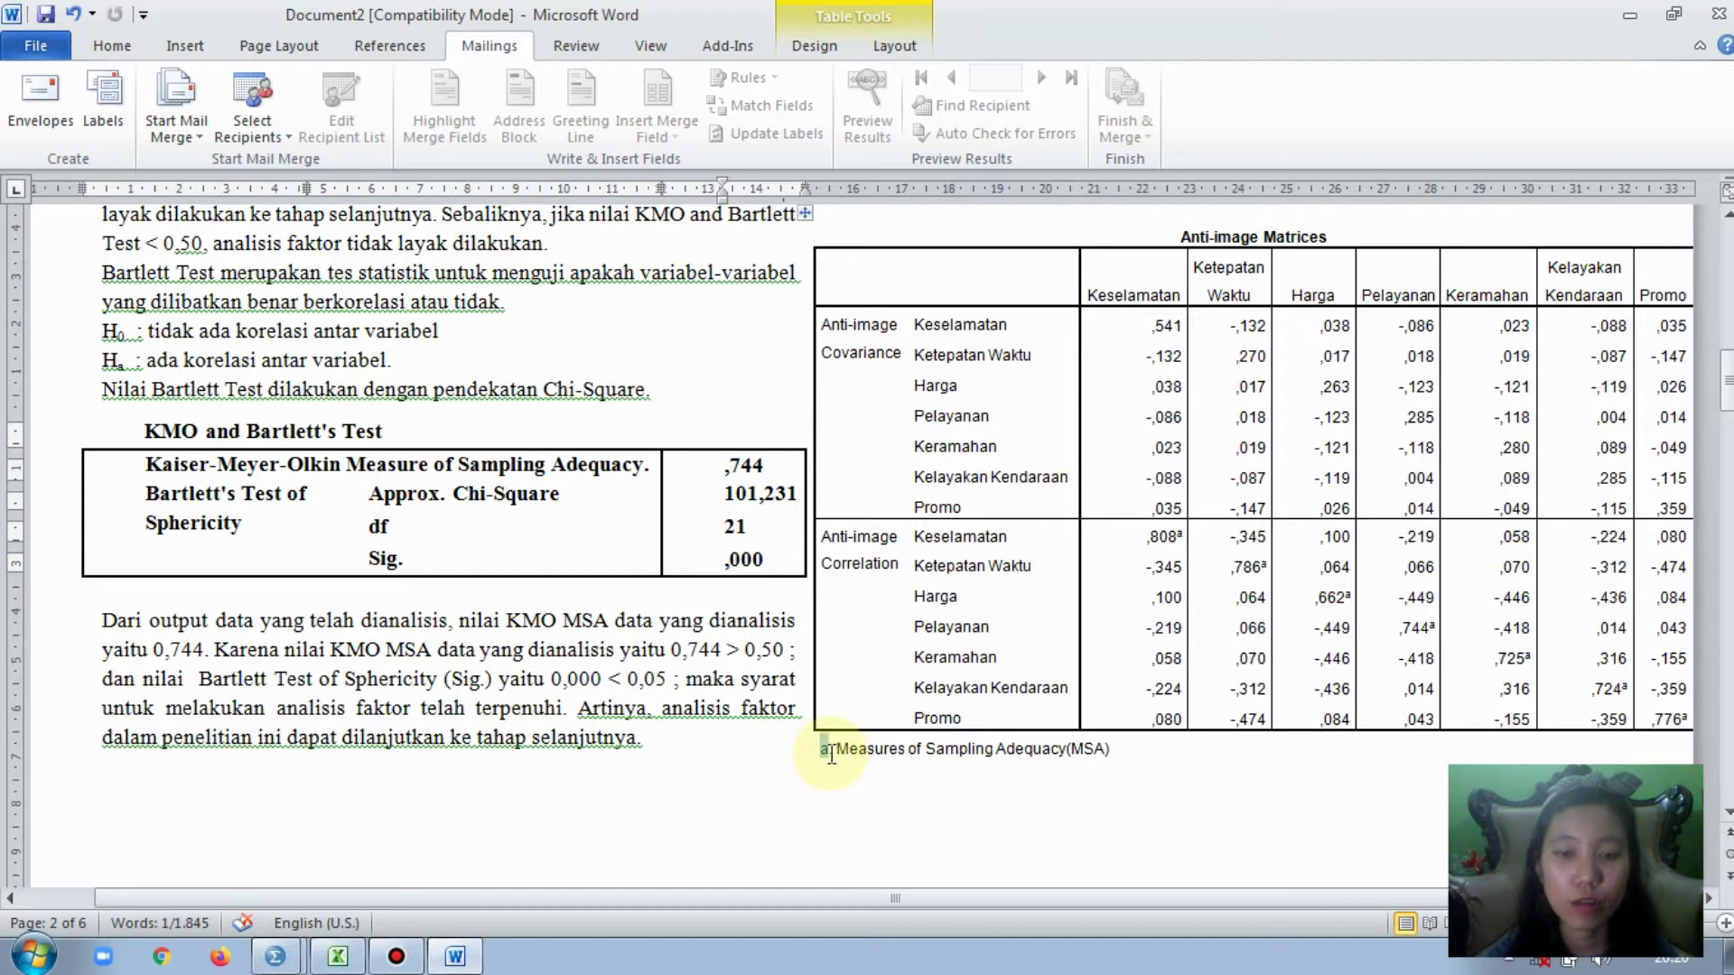
pyautogui.click(824, 753)
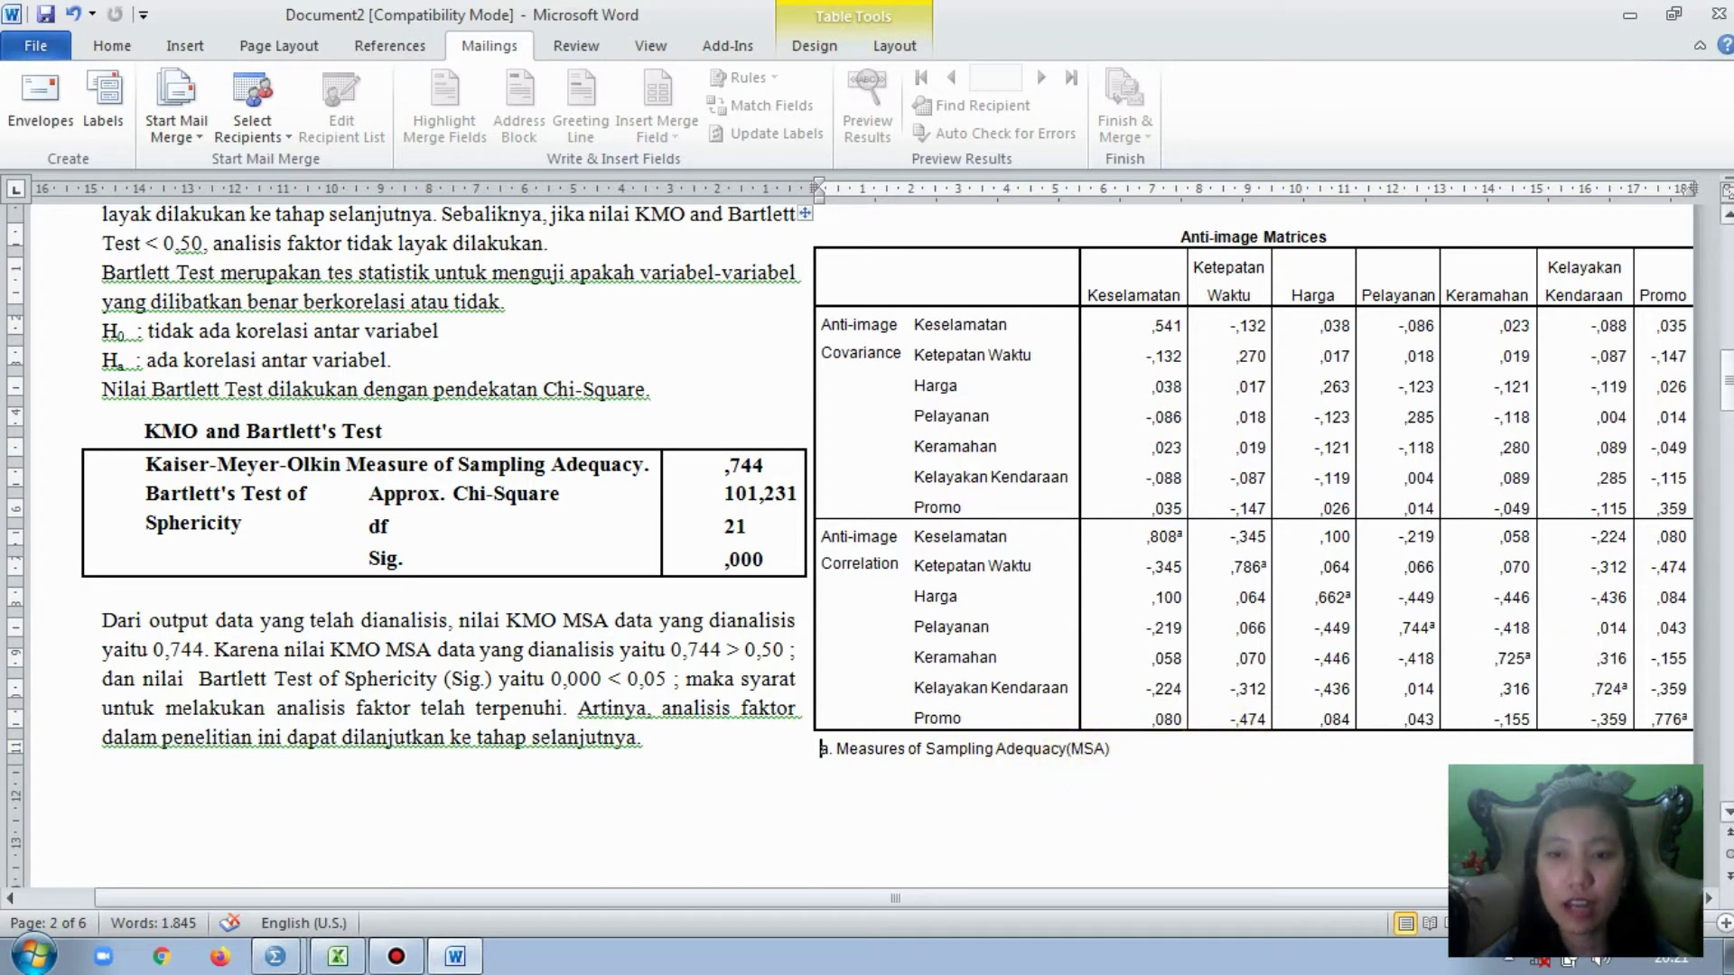
pyautogui.click(1728, 810)
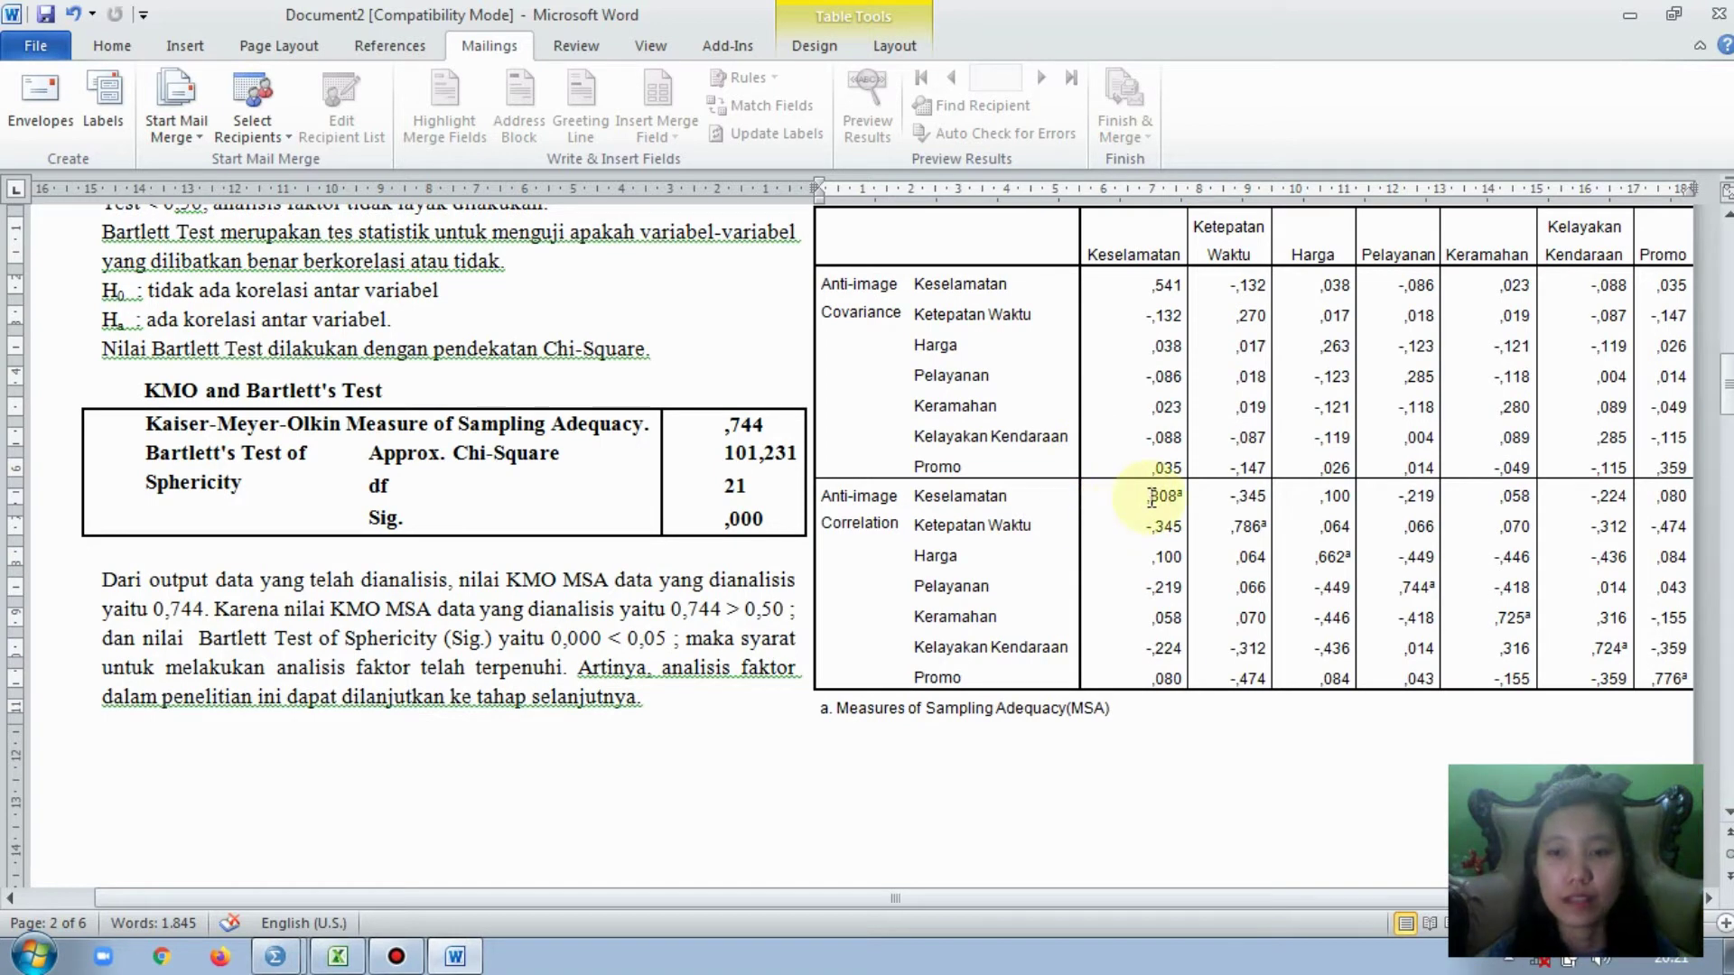
pyautogui.moveTo(1151, 499); pyautogui.dragTo(1205, 507)
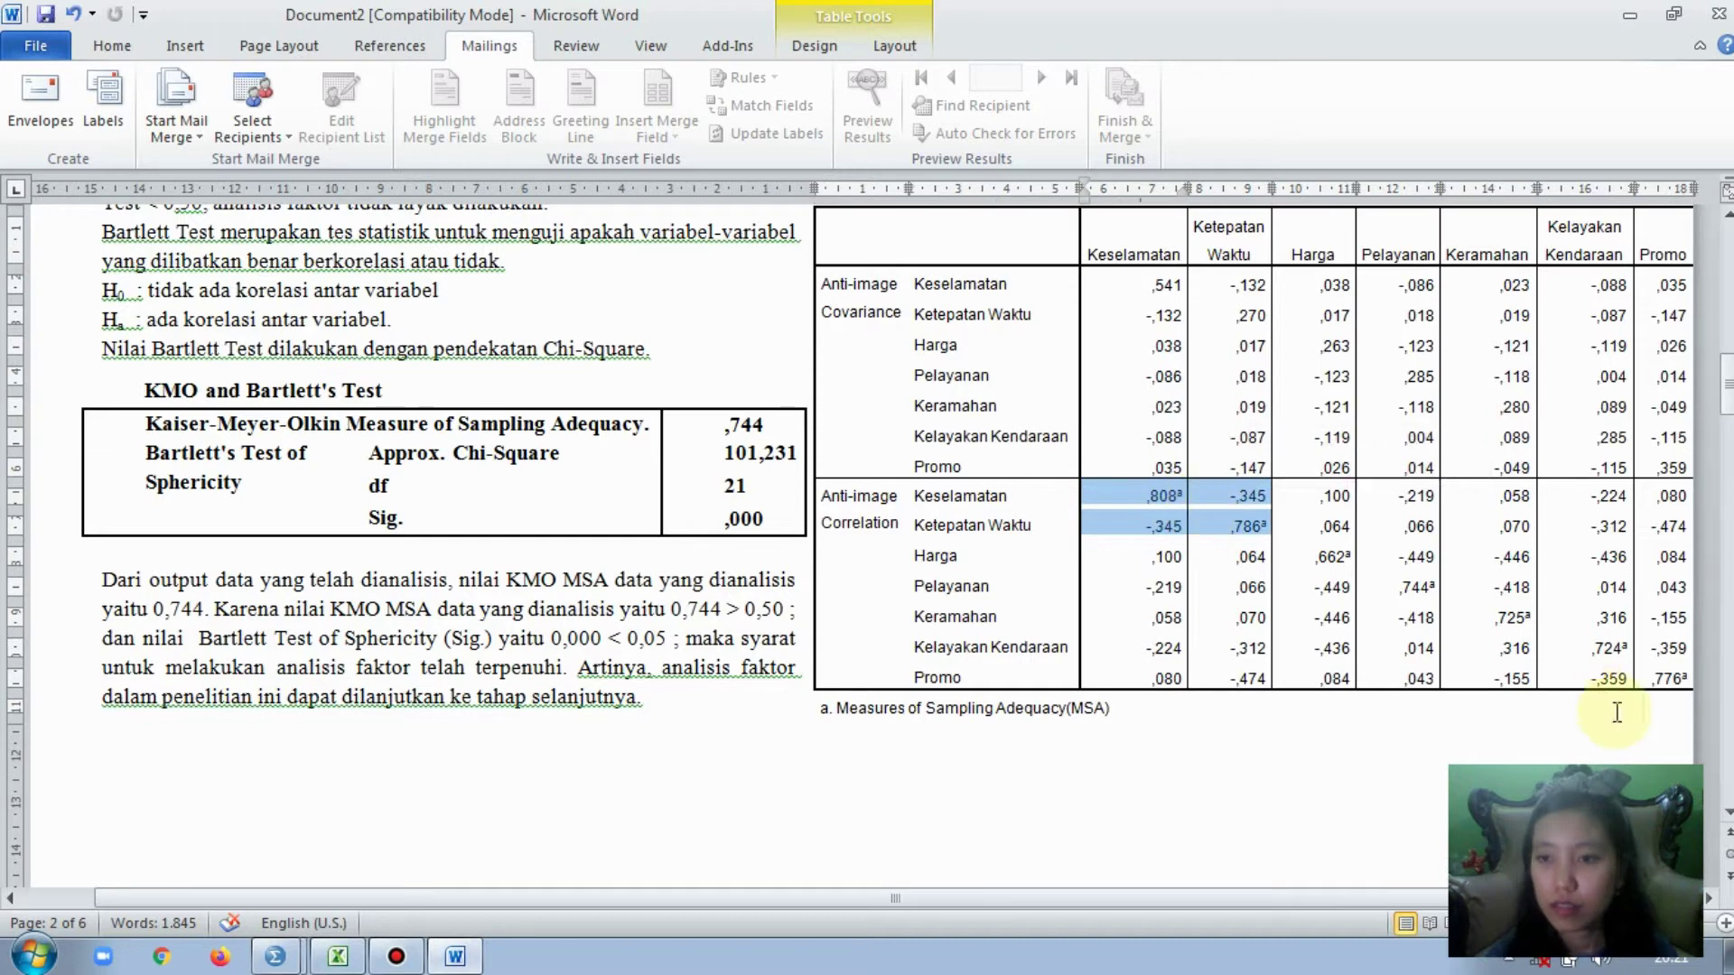
pyautogui.scroll(-5, 1729, 822)
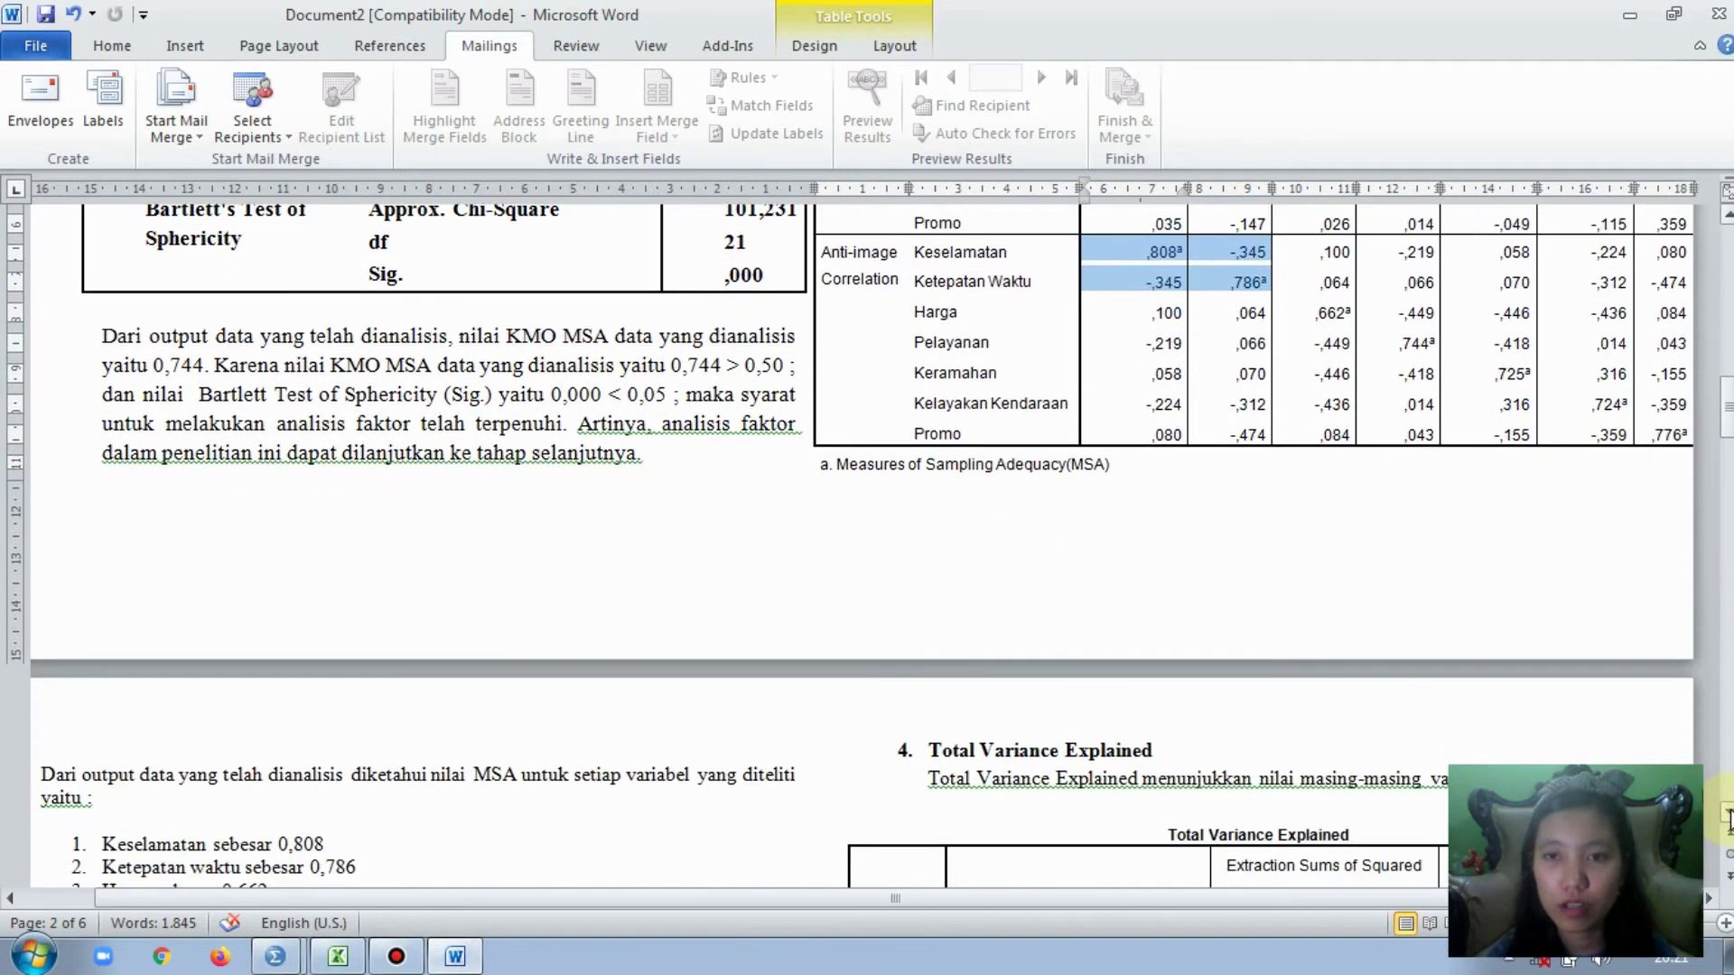
pyautogui.scroll(-2, 1728, 820)
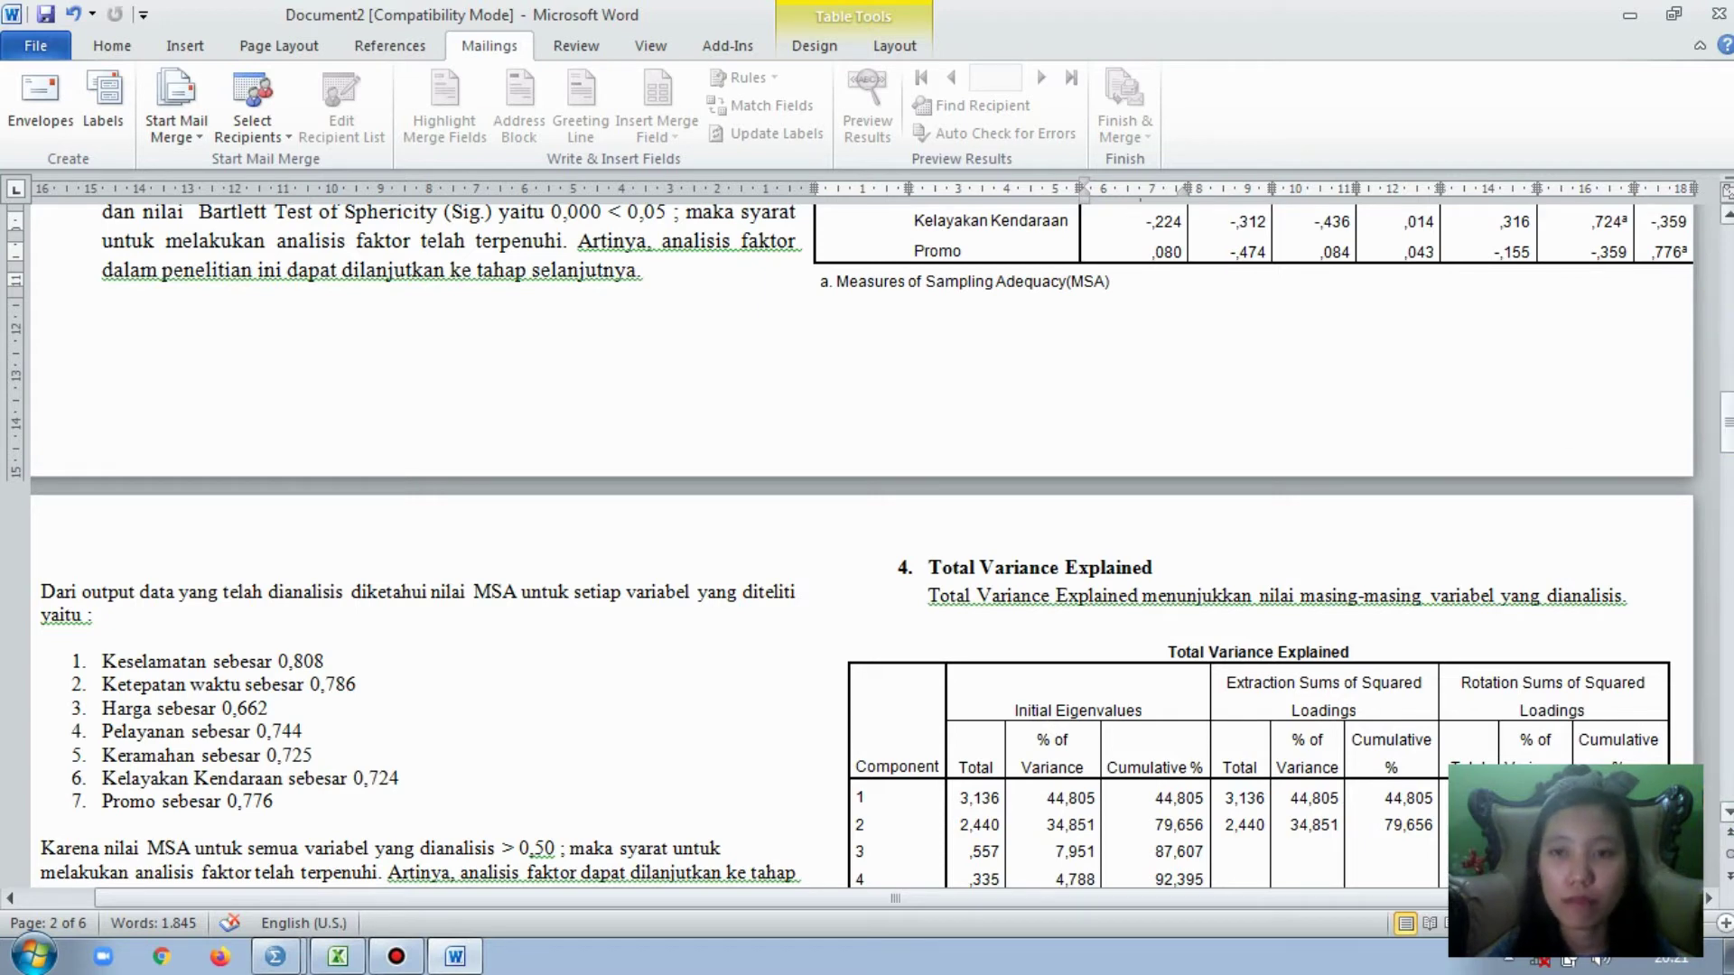
pyautogui.scroll(3, 1178, 307)
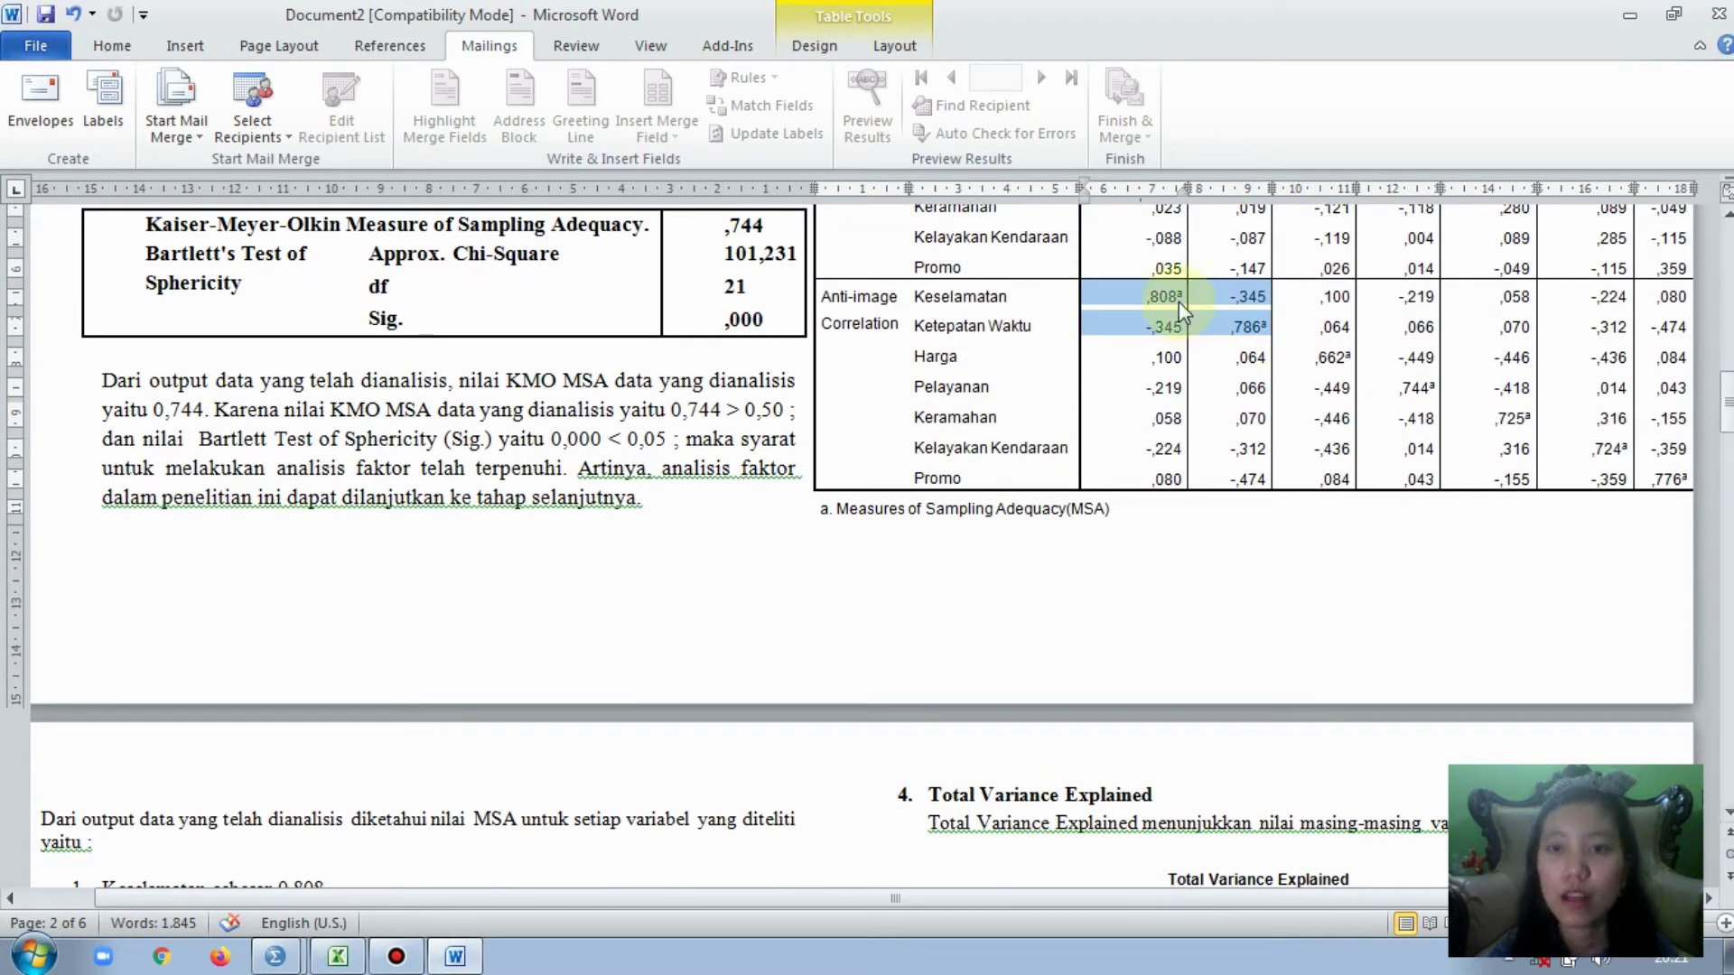
# - Highlight the diagonal MSA values in the Anti-image Correlation rows one by one through Promo, and read the MSA interpretation that follows
pyautogui.click(1178, 298)
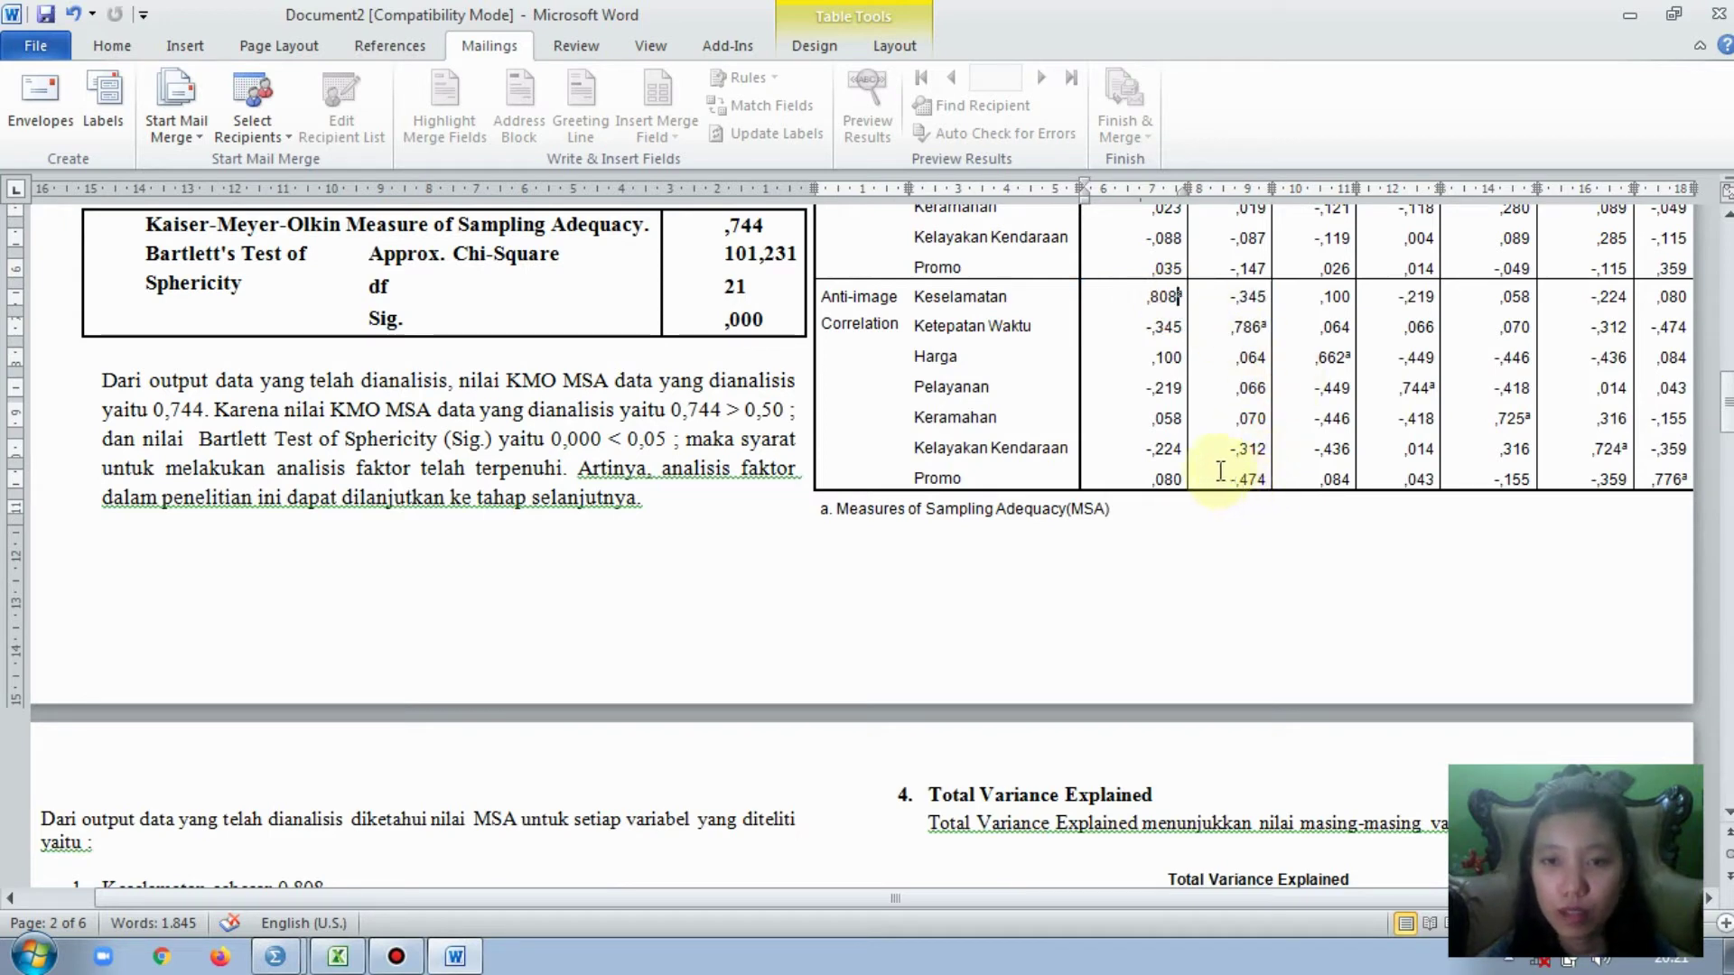
pyautogui.moveTo(1231, 328); pyautogui.dragTo(1270, 332)
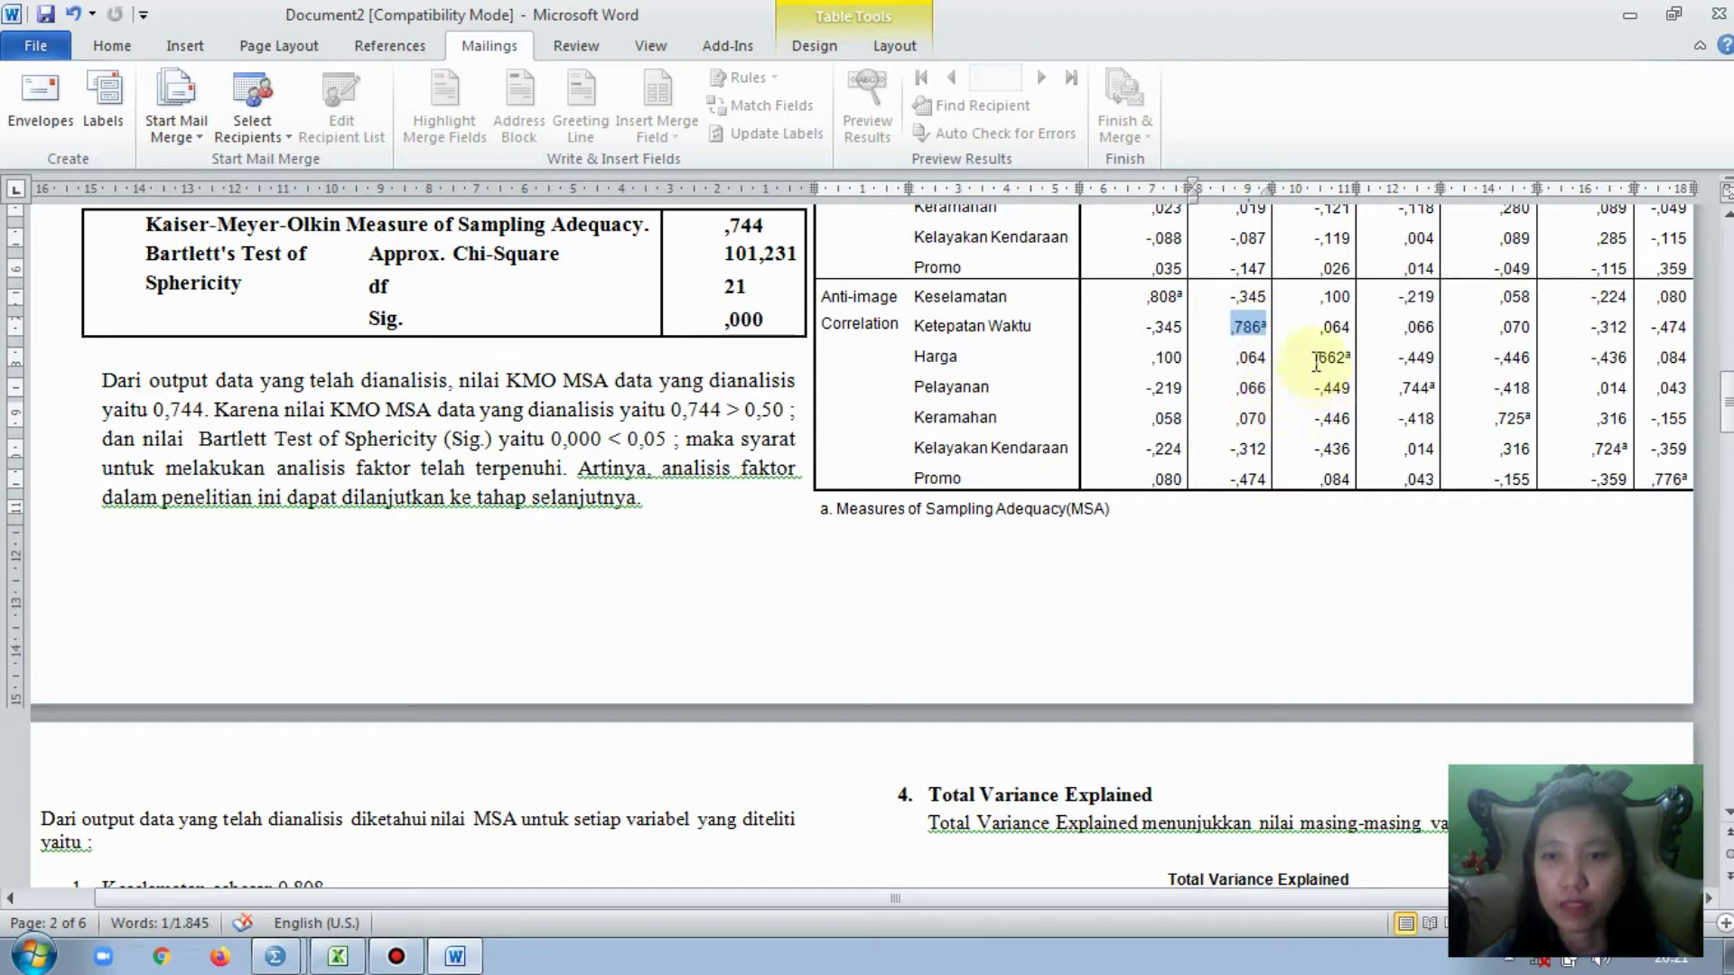
pyautogui.moveTo(1317, 358); pyautogui.dragTo(1356, 361)
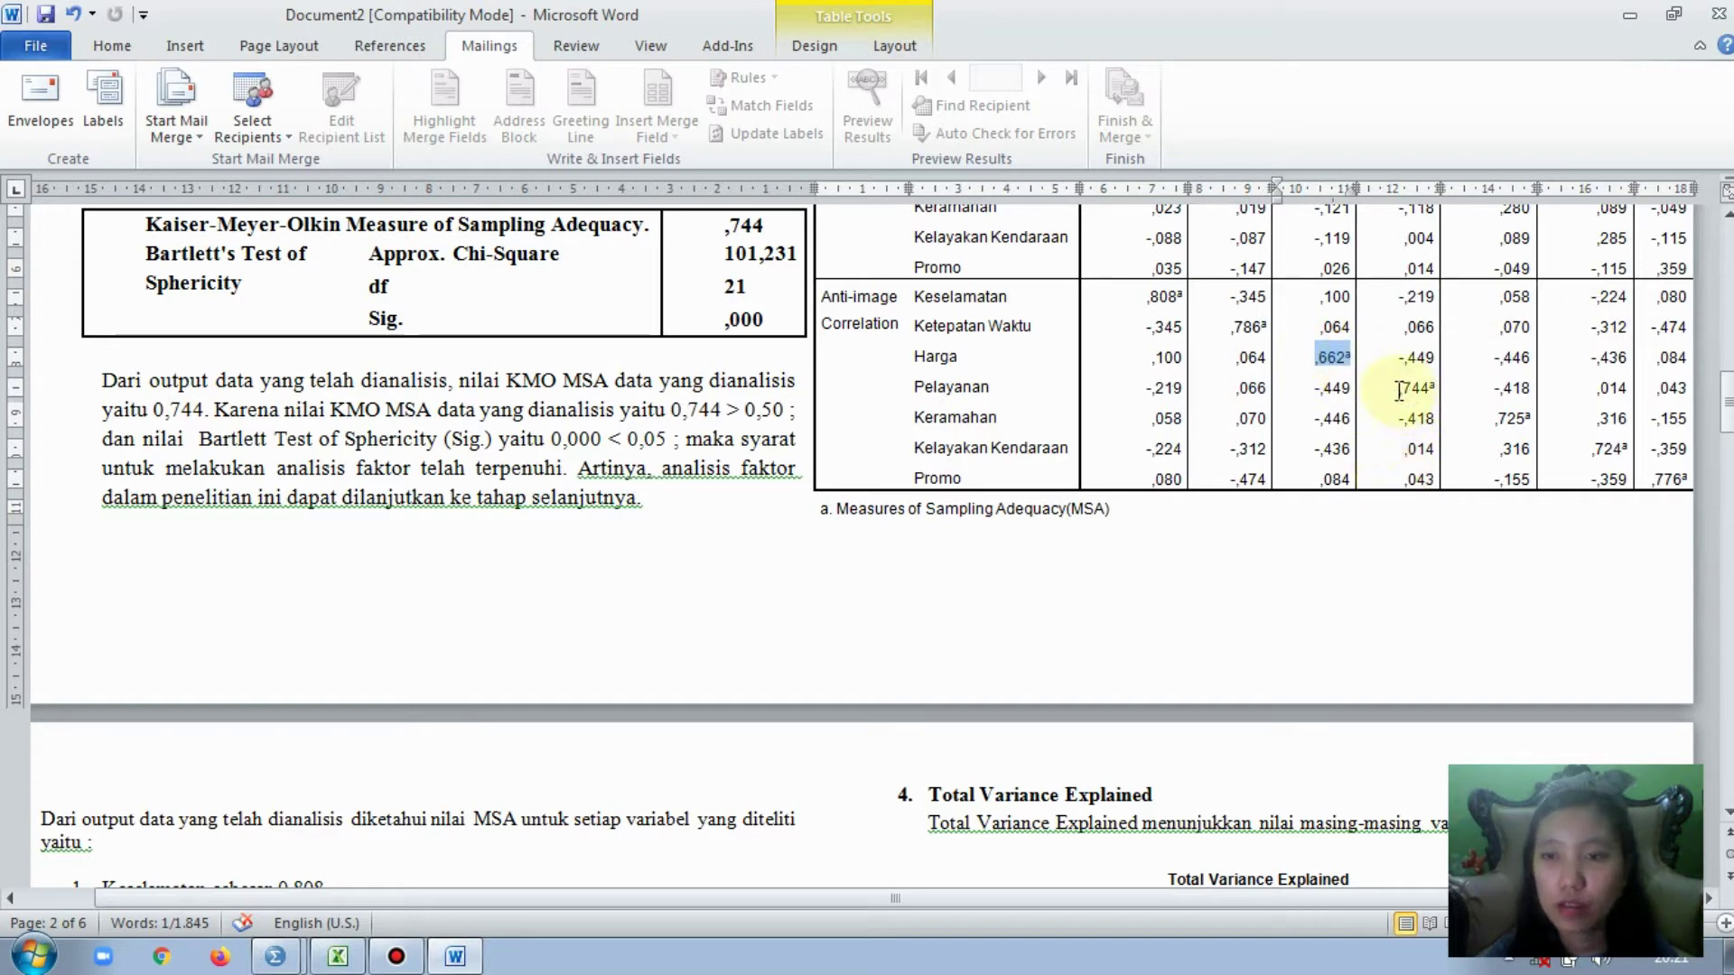
pyautogui.moveTo(1399, 389); pyautogui.dragTo(1433, 392)
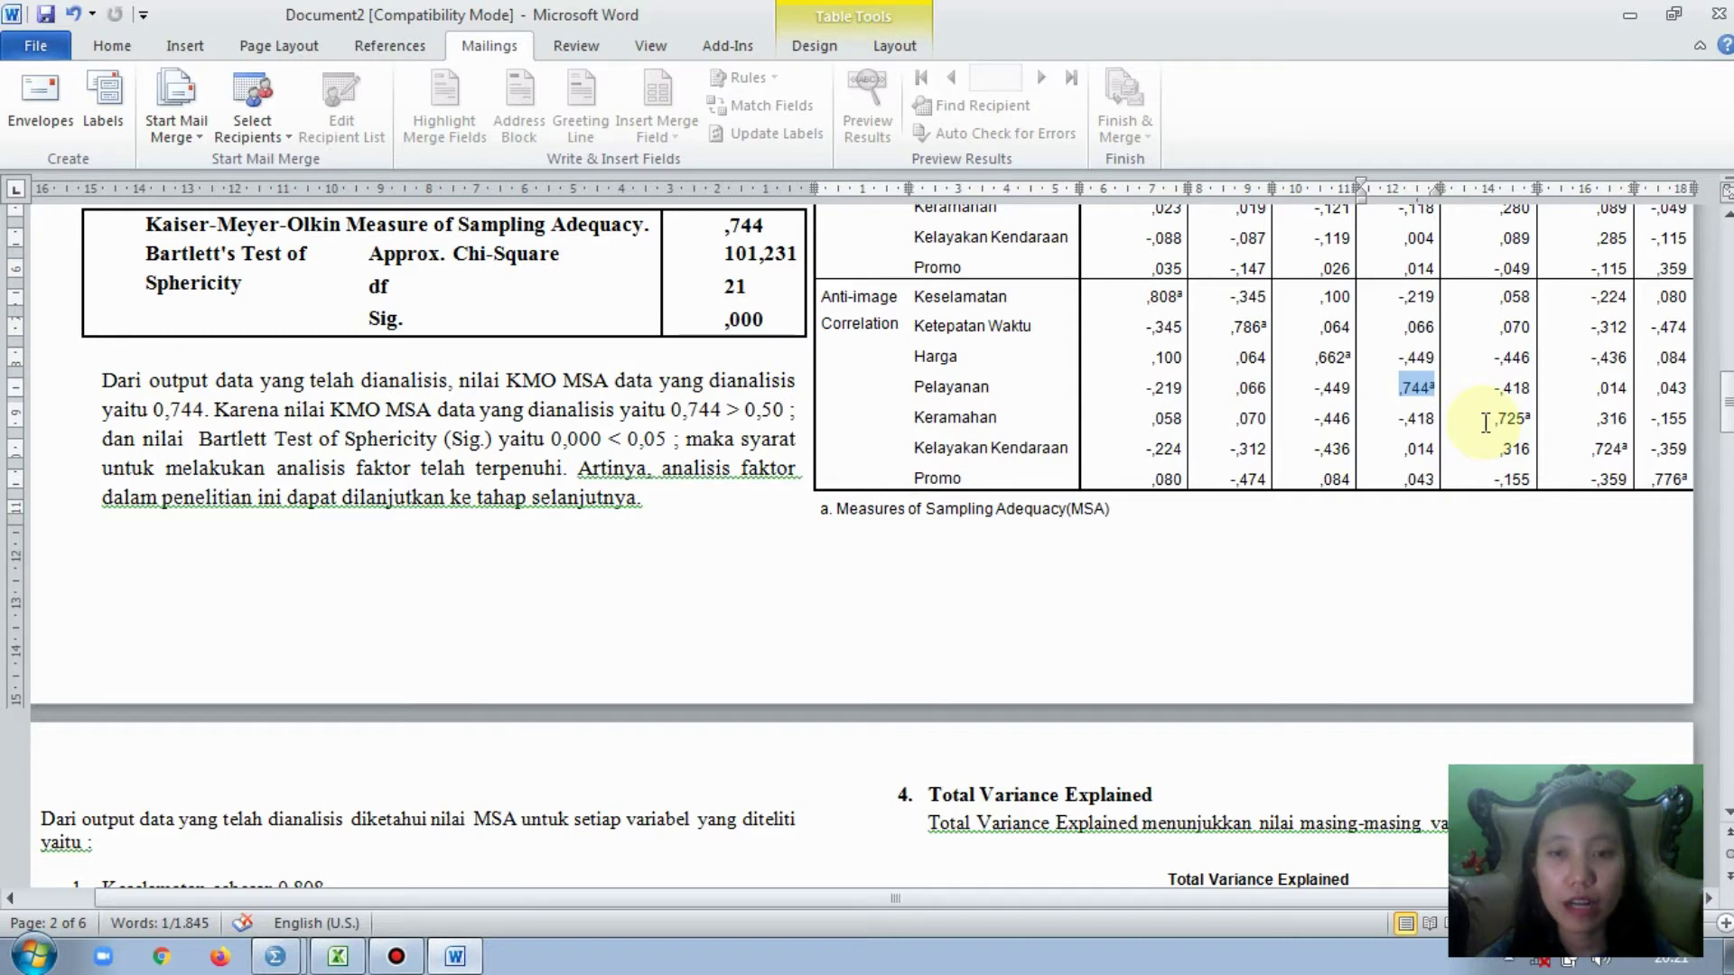
pyautogui.moveTo(1485, 421); pyautogui.dragTo(1531, 418)
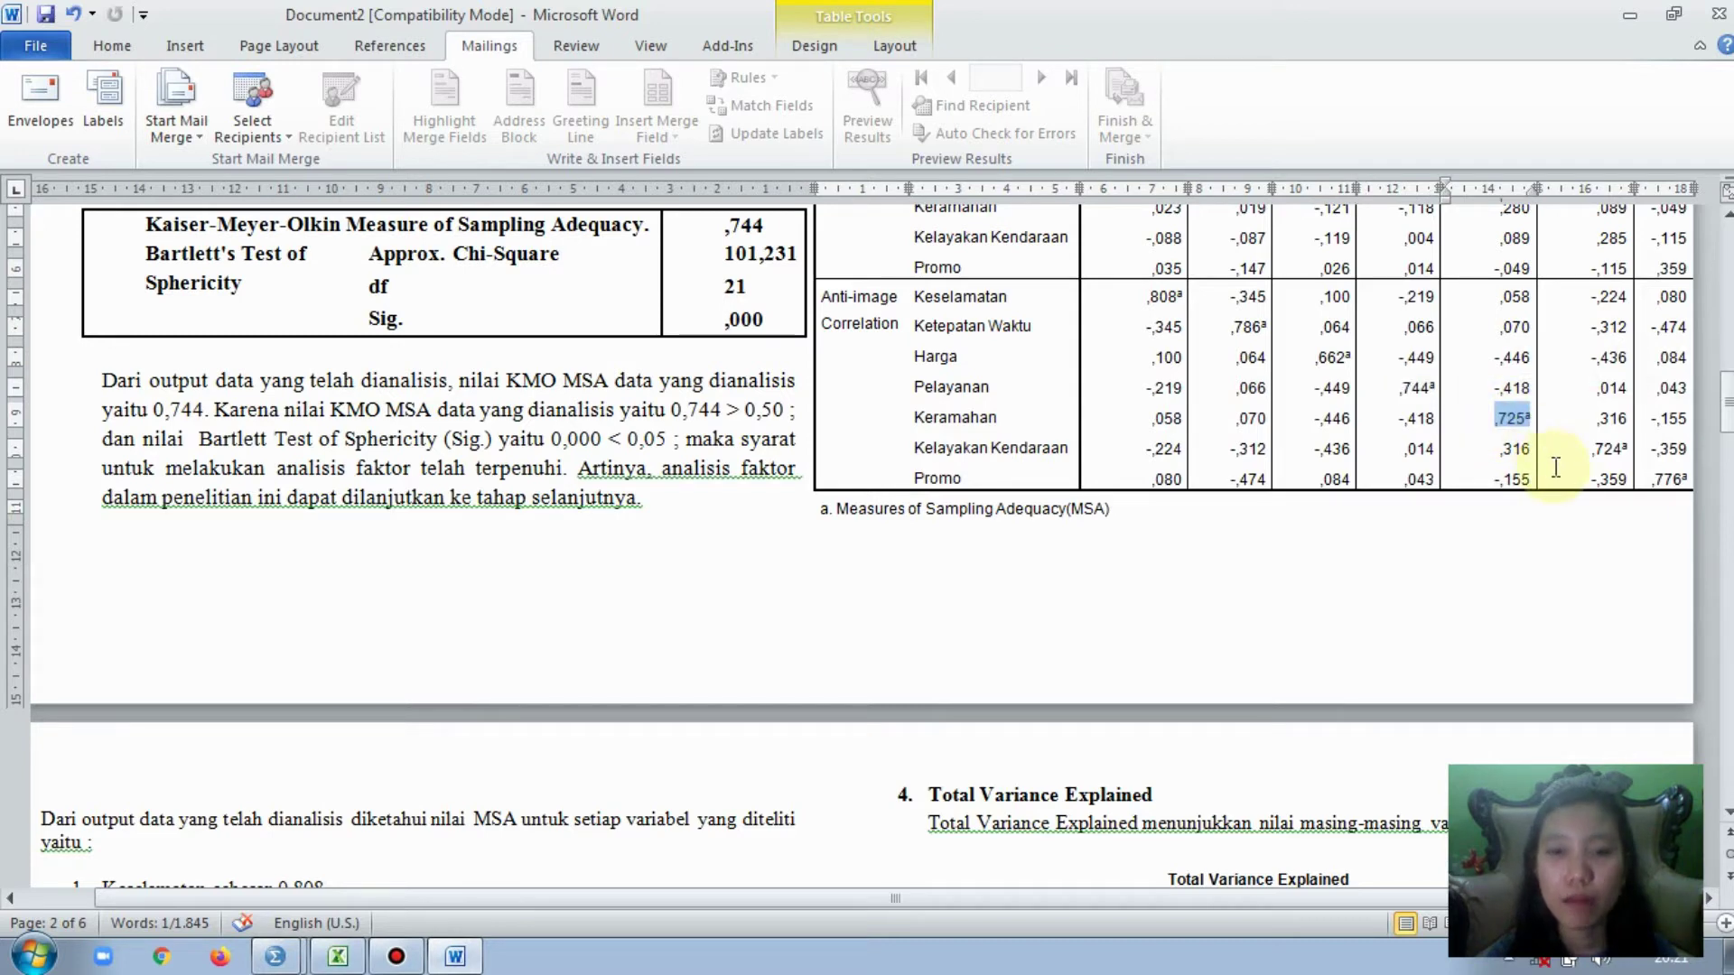
pyautogui.moveTo(1589, 449); pyautogui.dragTo(1618, 456)
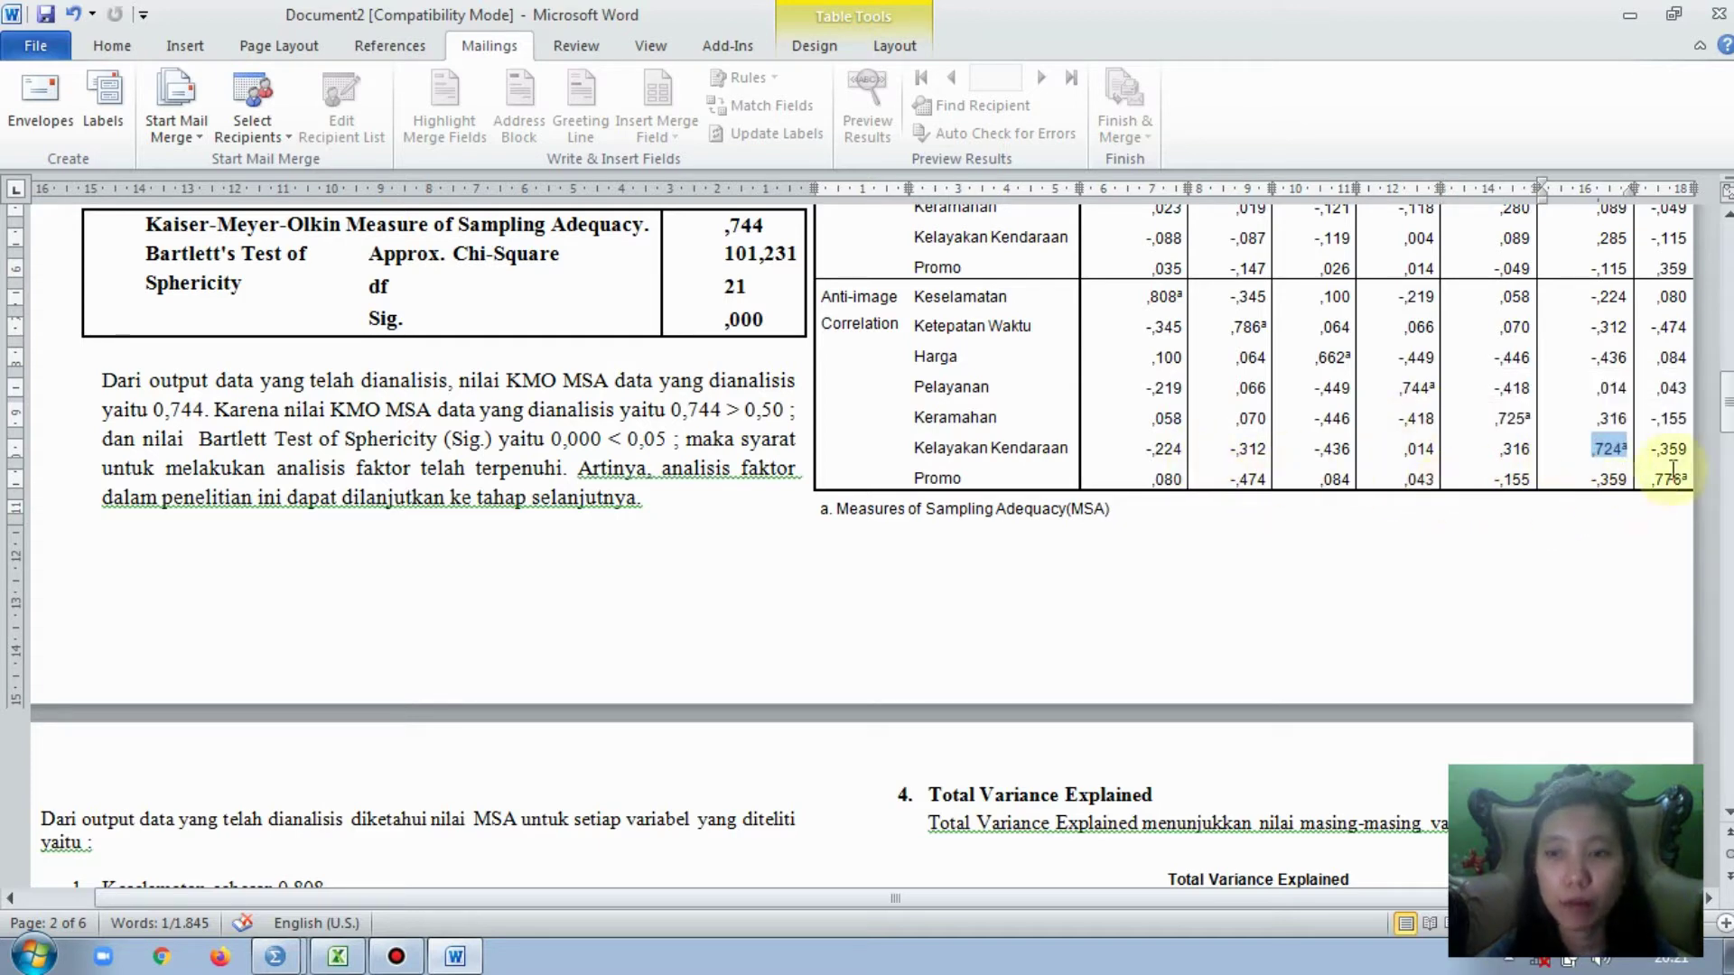
pyautogui.moveTo(1656, 478); pyautogui.dragTo(1686, 480)
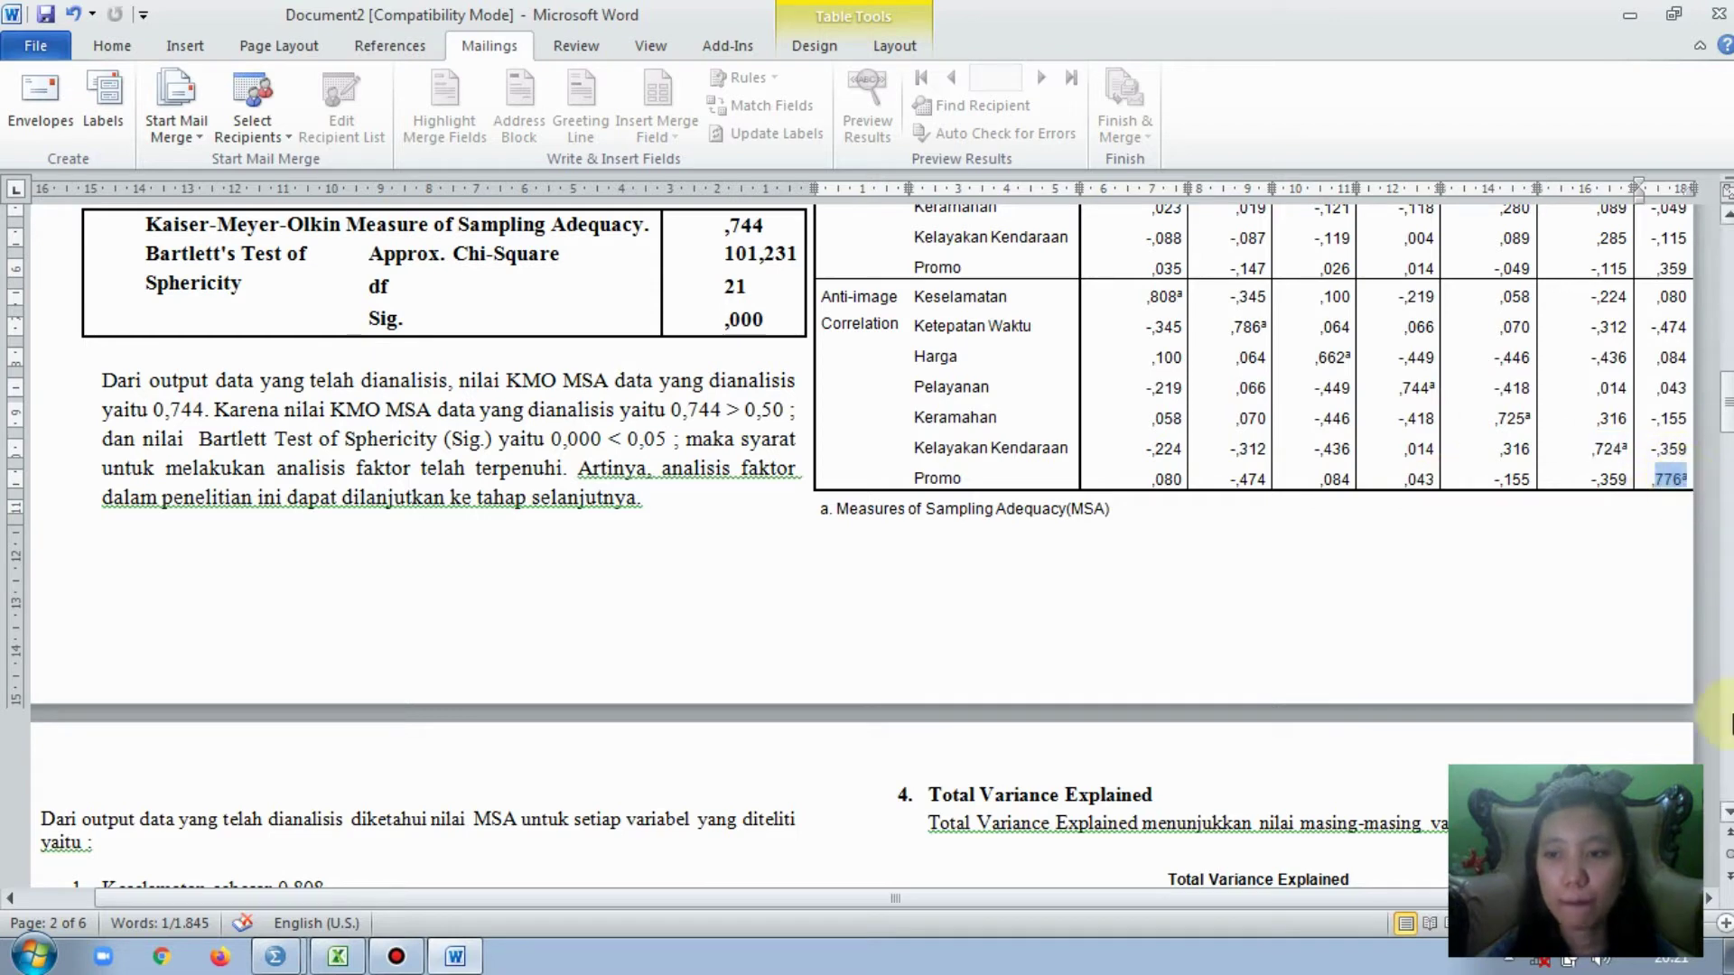
pyautogui.moveTo(1727, 404); pyautogui.dragTo(1726, 457)
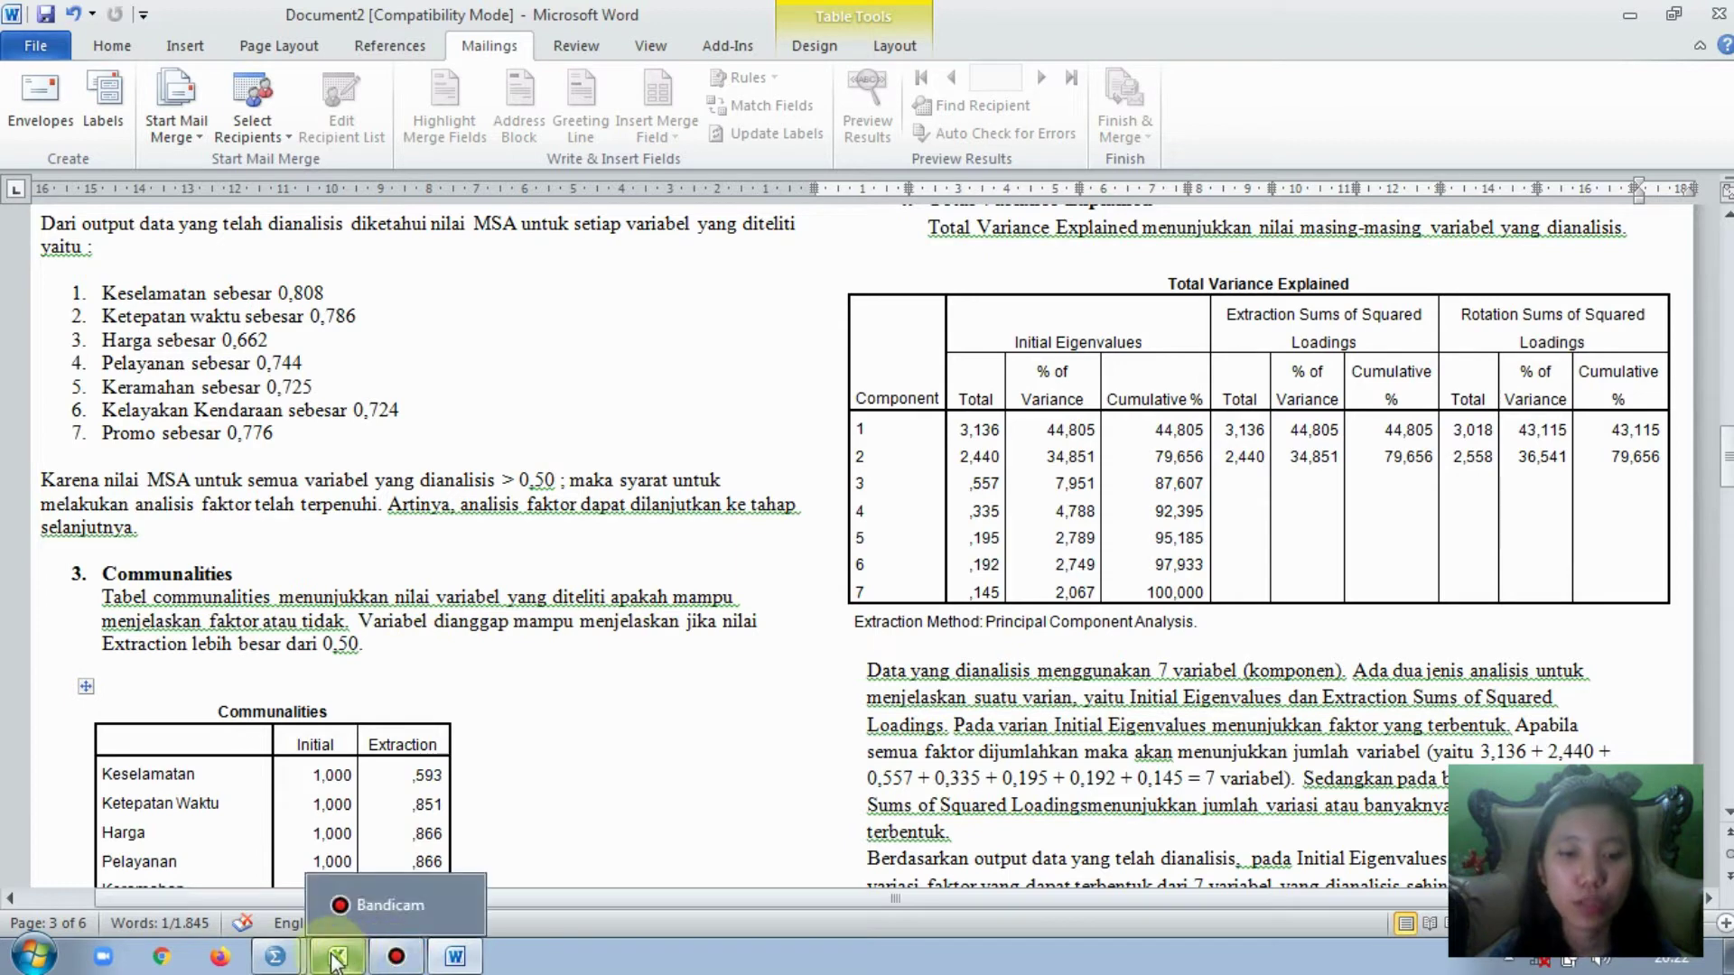
# - Switch to the SPSS output viewer and select the Communalities table to examine it
pyautogui.moveTo(286, 959)
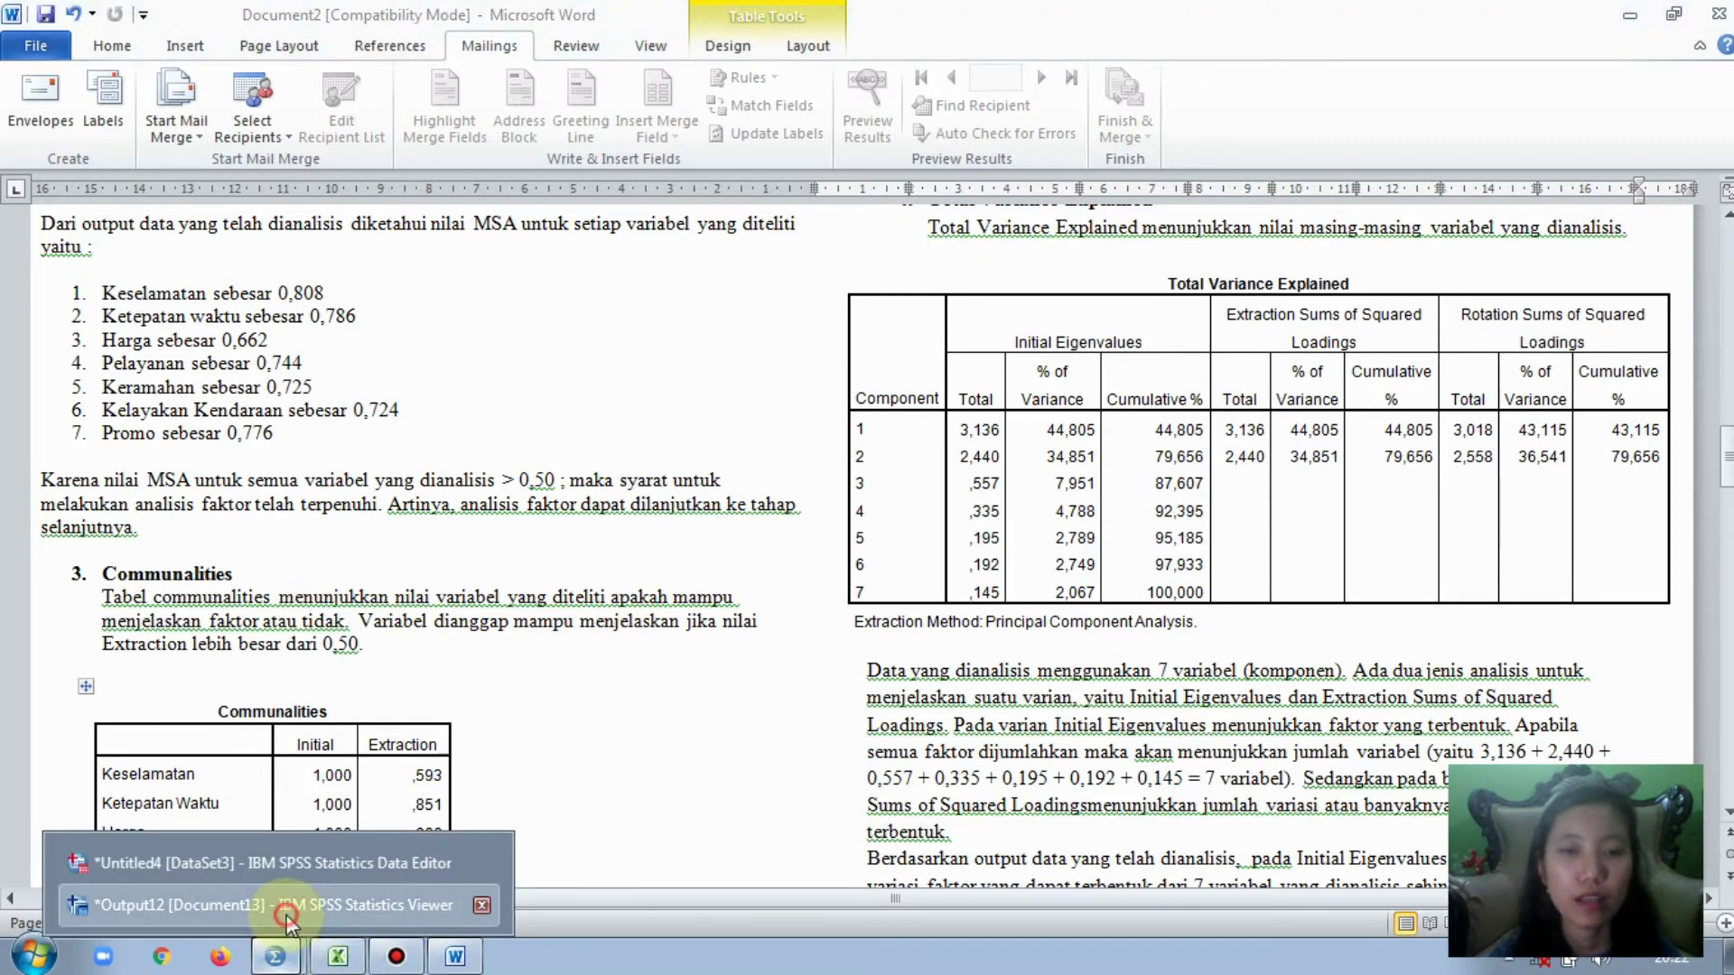
pyautogui.click(284, 916)
pyautogui.click(553, 693)
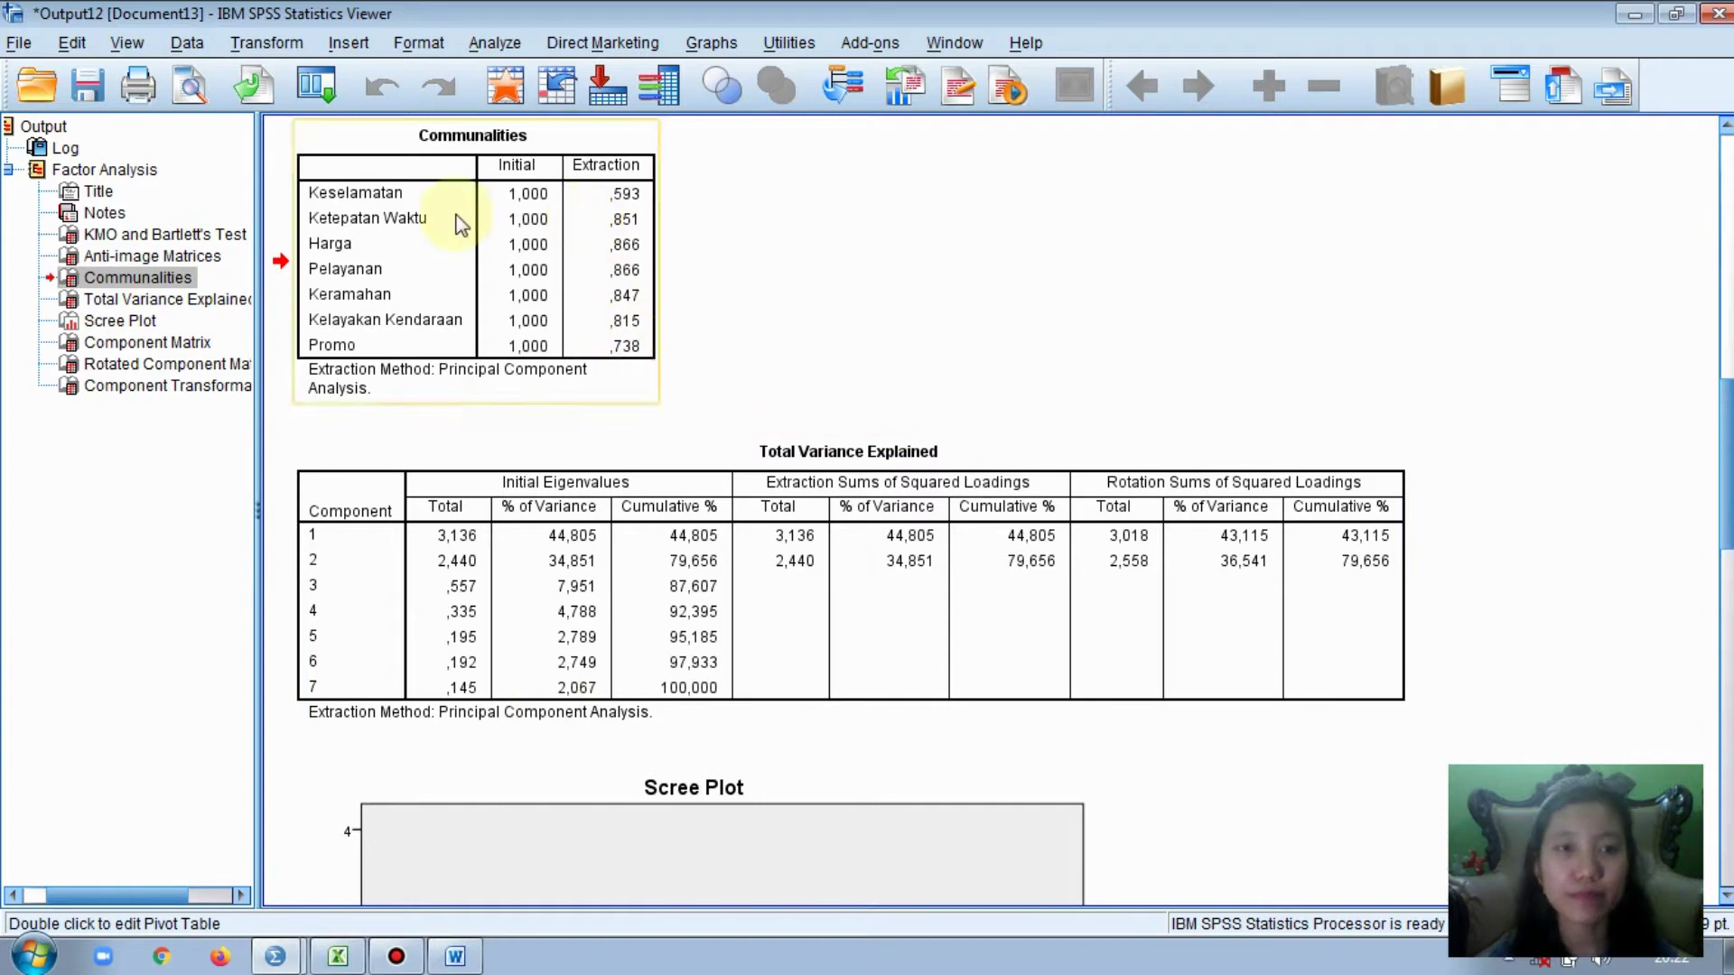
pyautogui.click(384, 959)
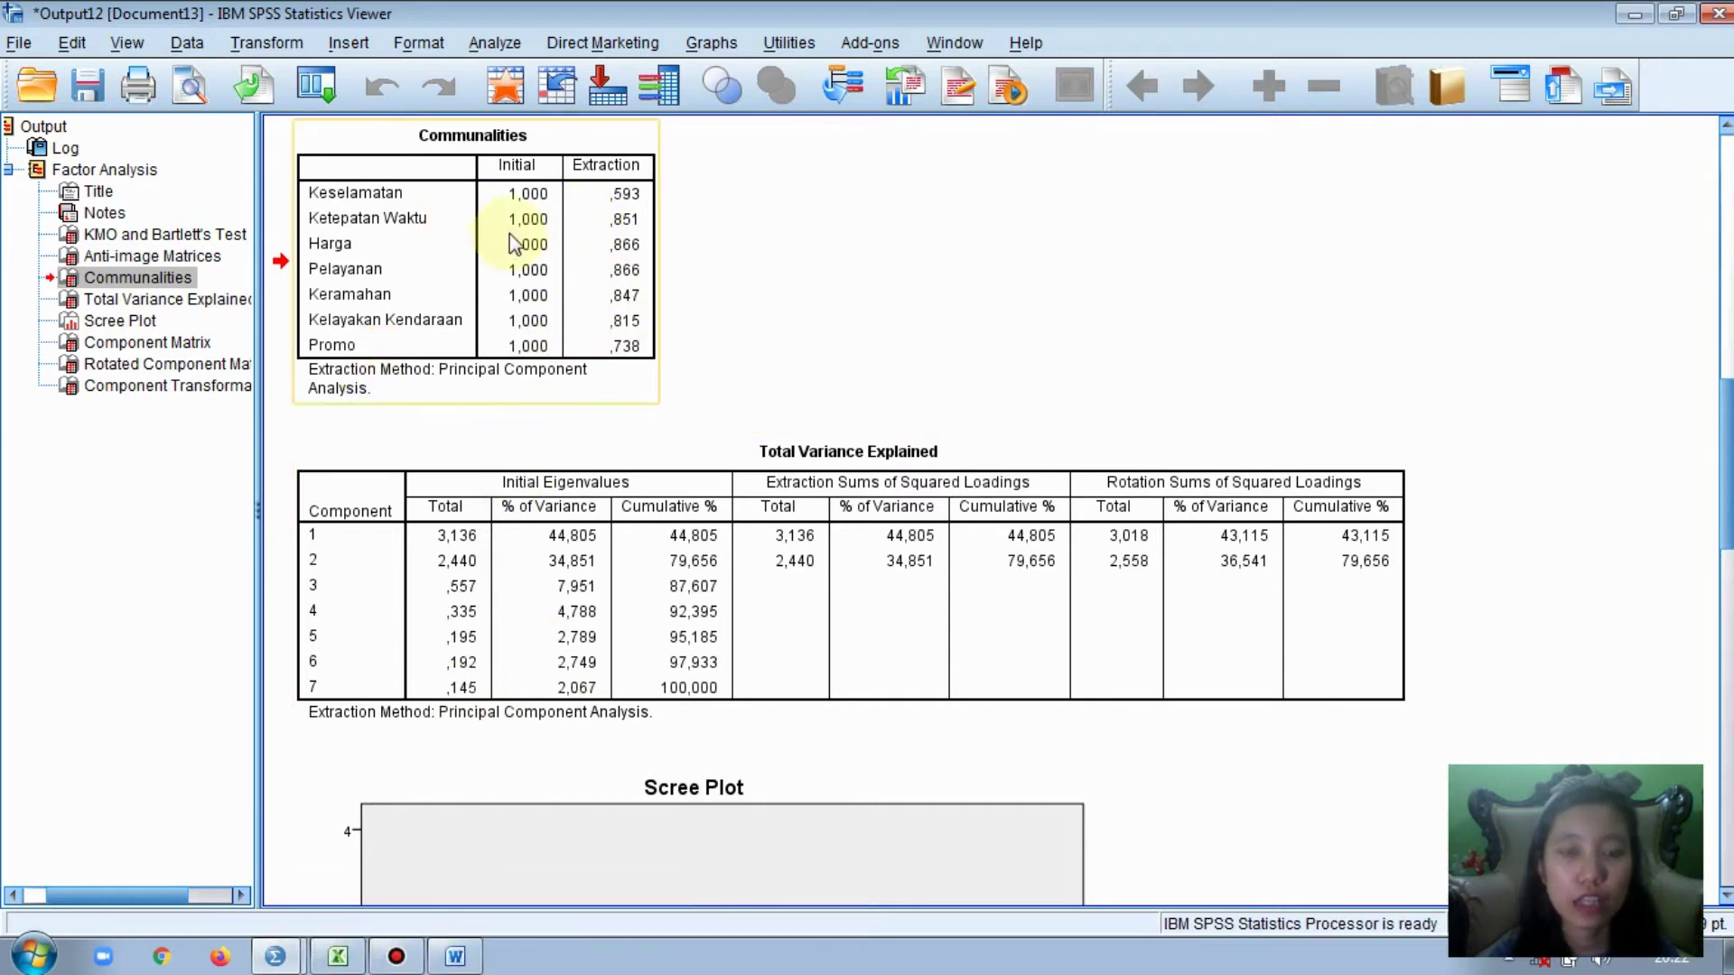
# - Return to the Word document and read the Communalities section through its table and conclusion
pyautogui.click(455, 956)
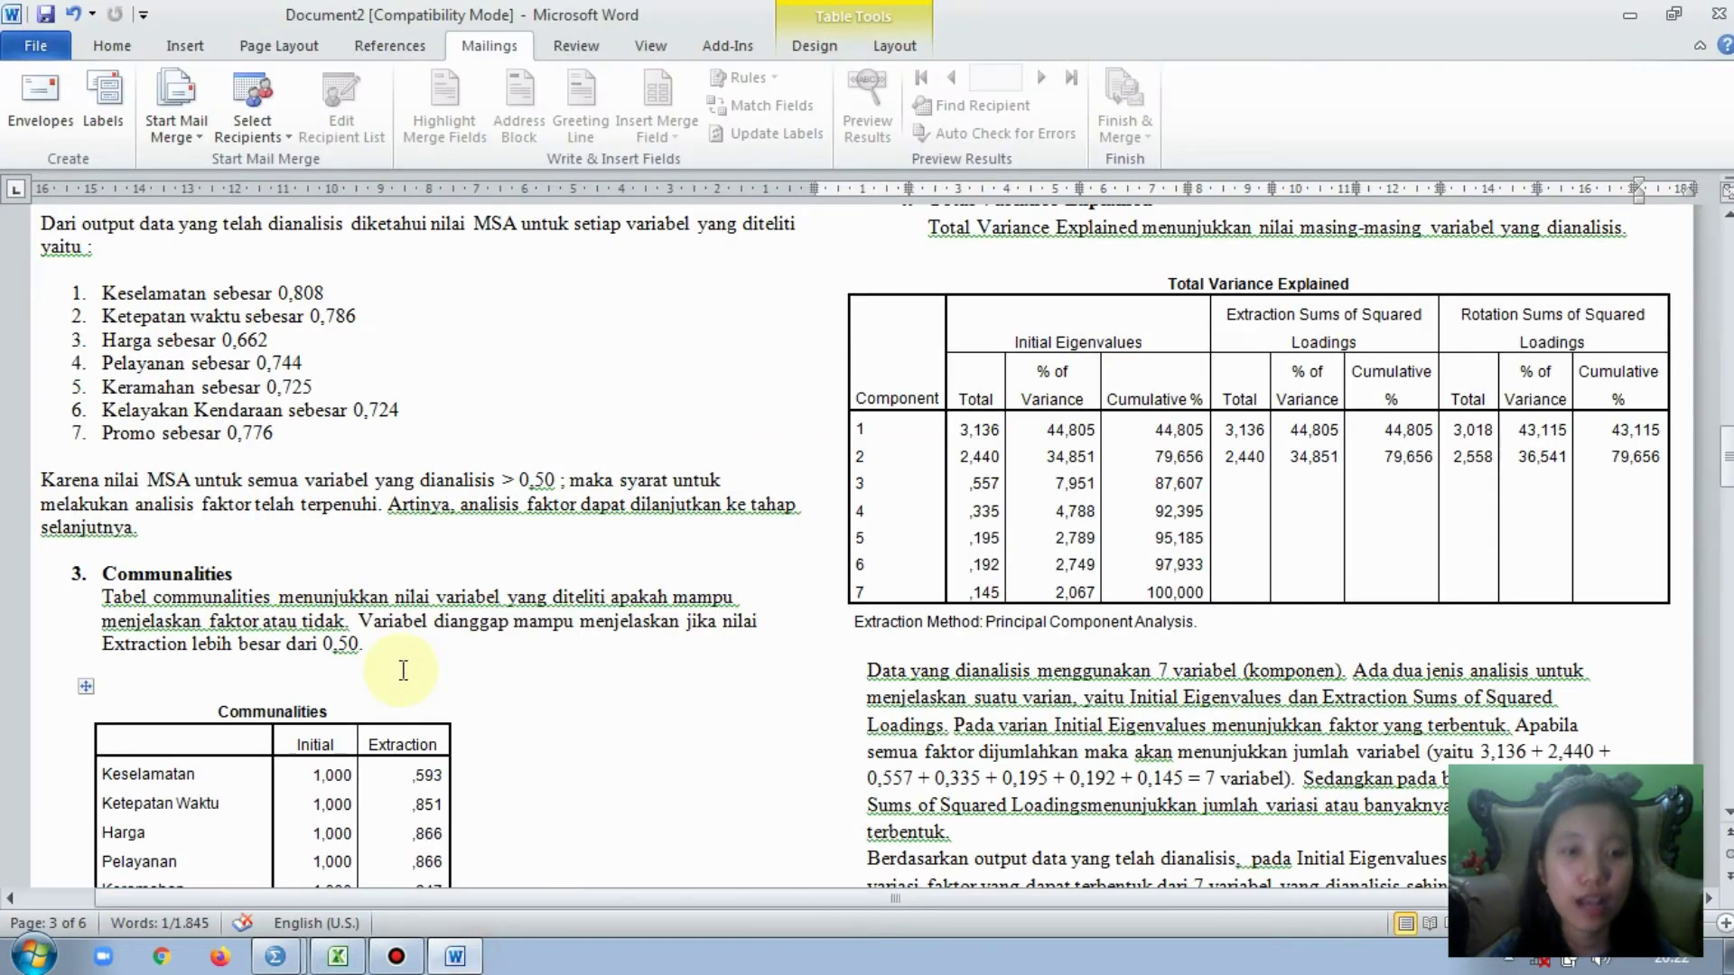
pyautogui.click(1727, 813)
pyautogui.click(1726, 815)
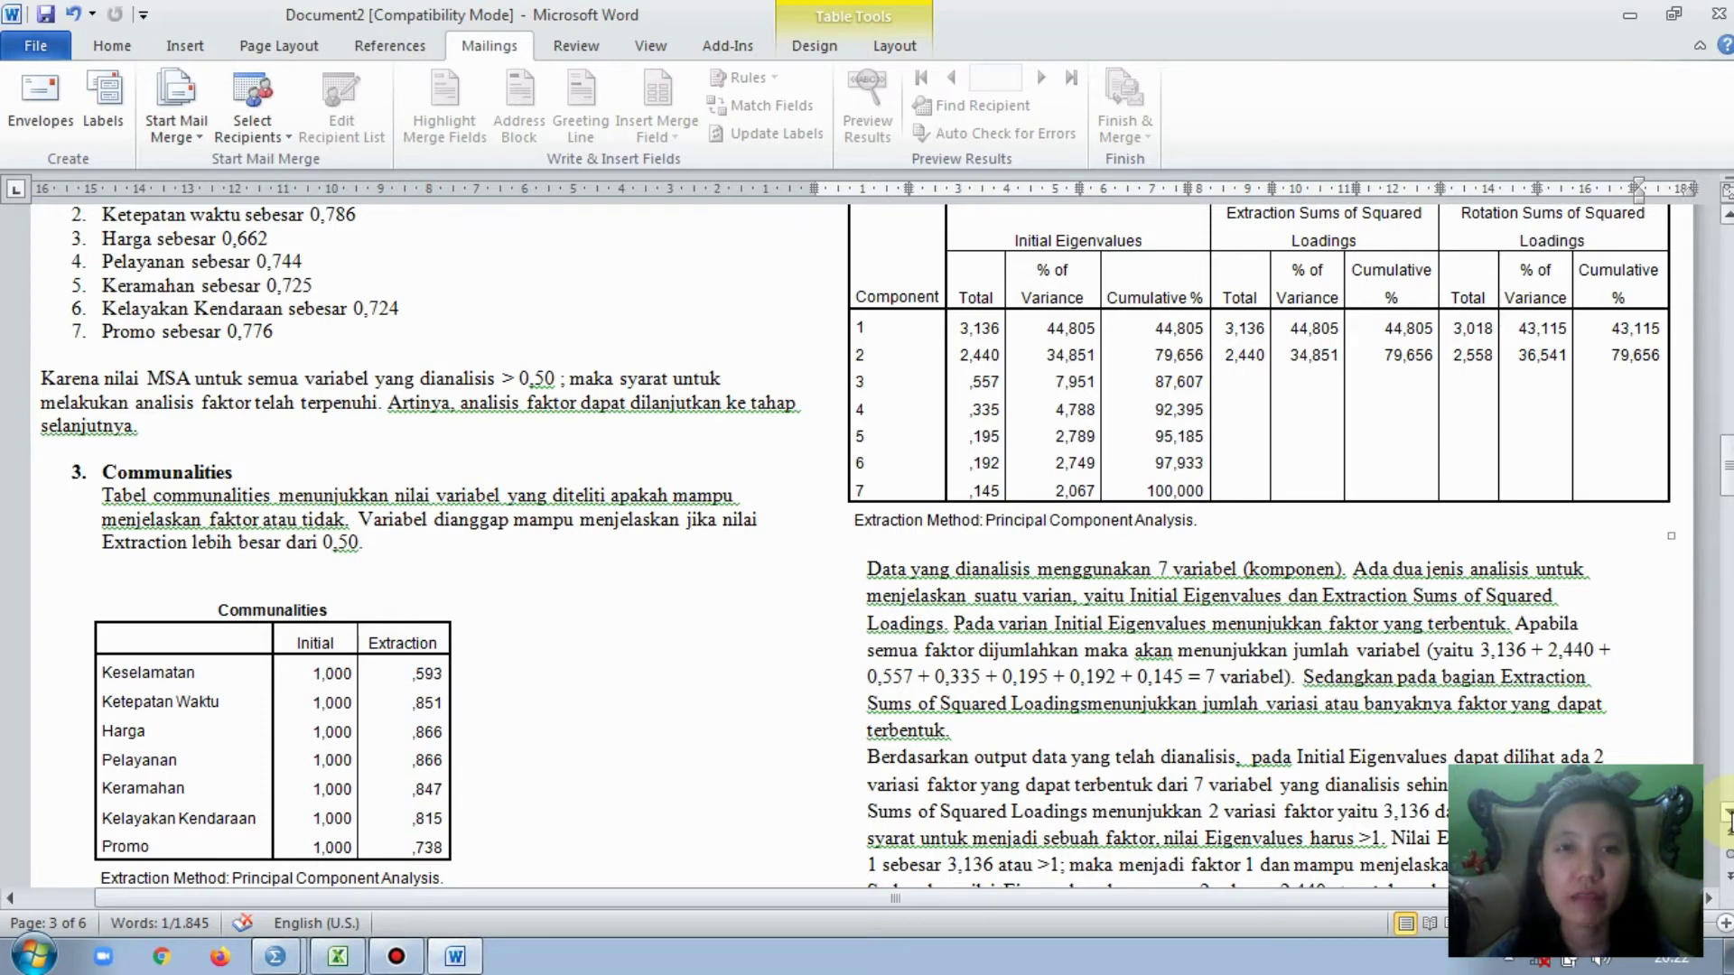
pyautogui.scroll(-5, 1728, 817)
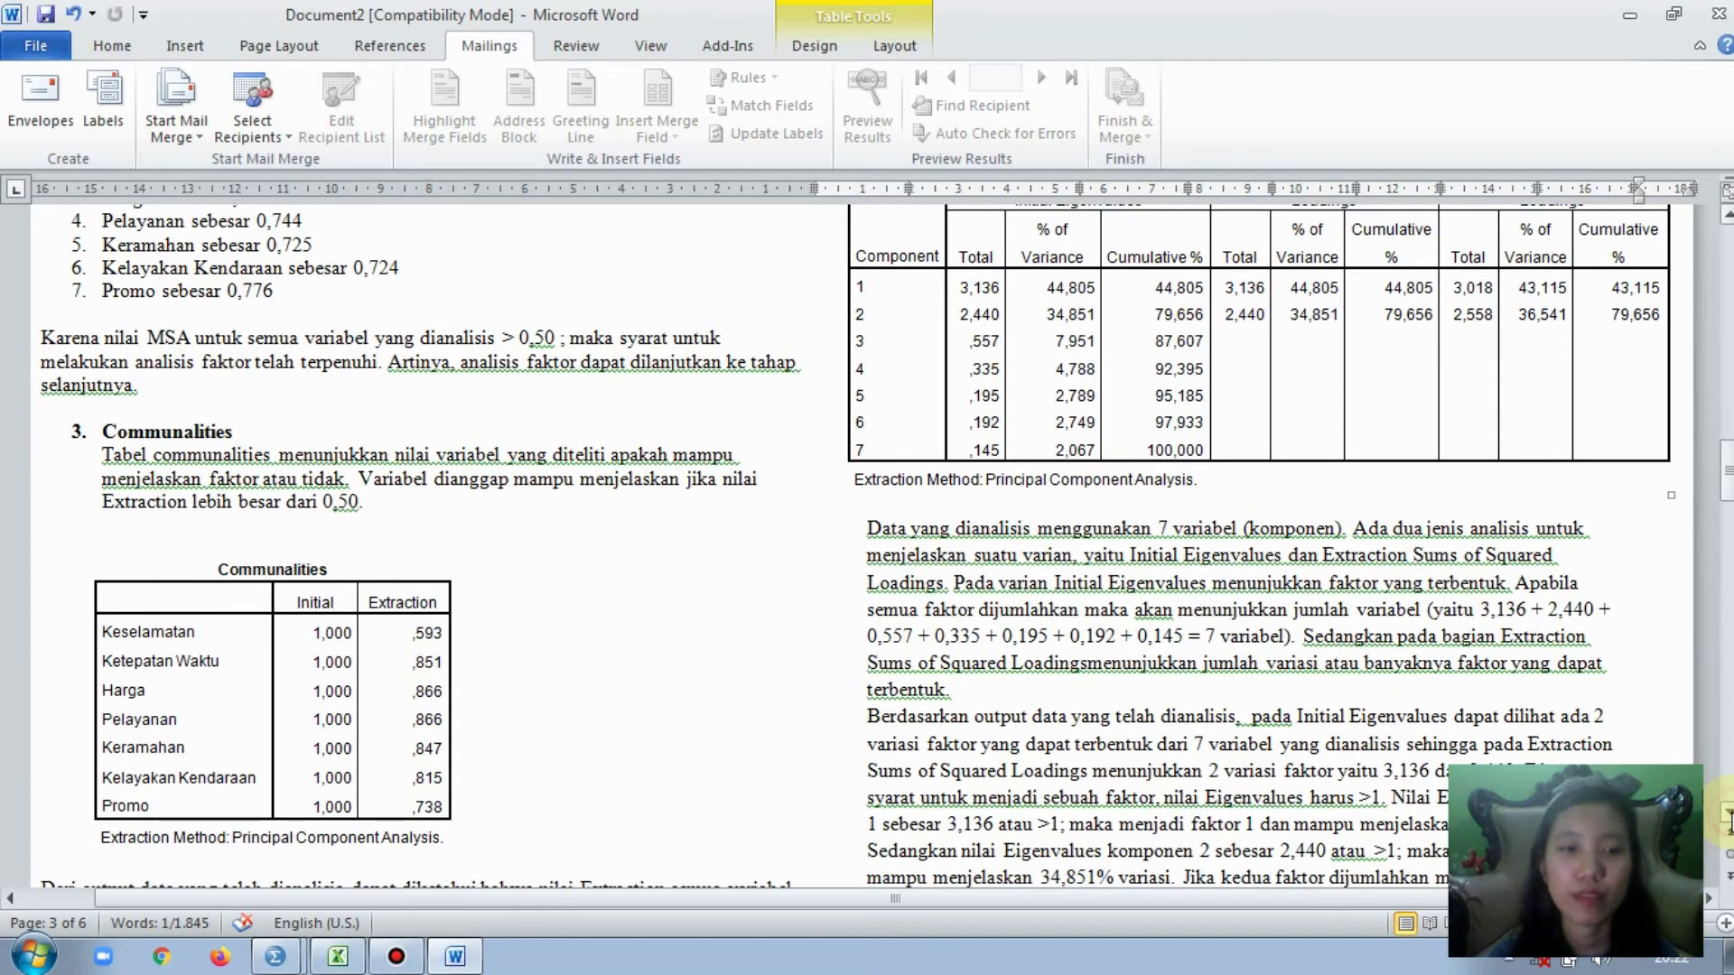
pyautogui.scroll(-3, 1728, 817)
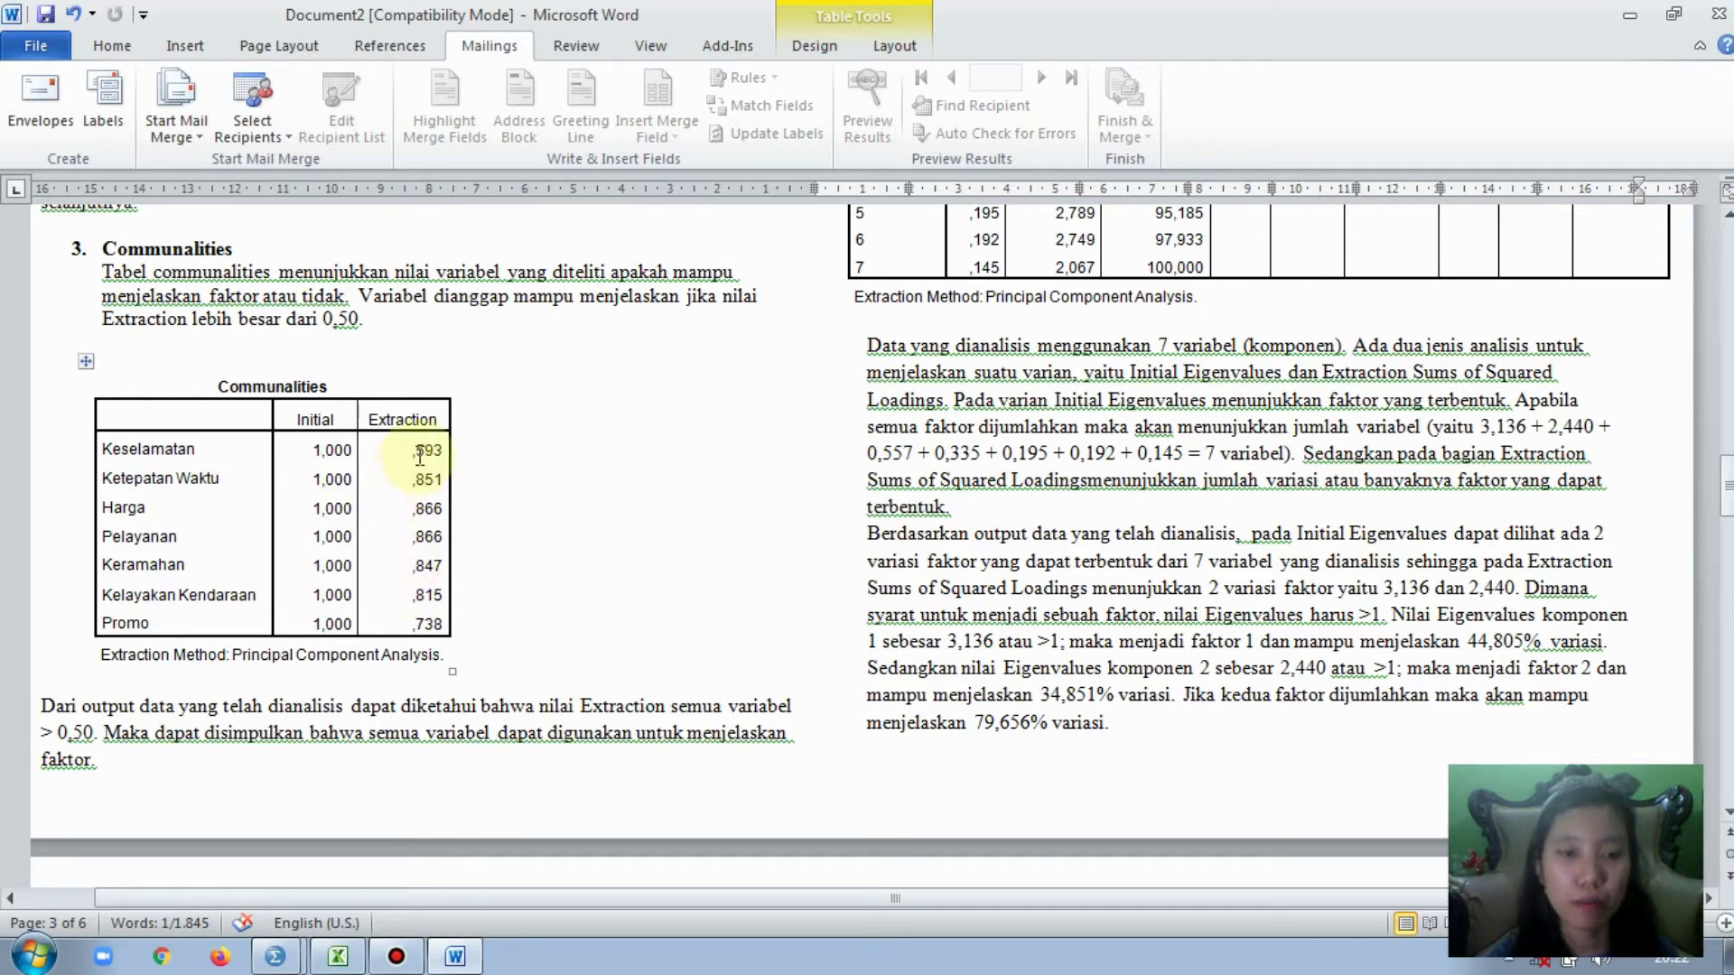
# - Highlight the Extraction values in the document's Communalities table, from Keselamatan through Promo, to compare them with the 0,50 threshold
pyautogui.moveTo(430, 451); pyautogui.dragTo(438, 476)
pyautogui.click(488, 472)
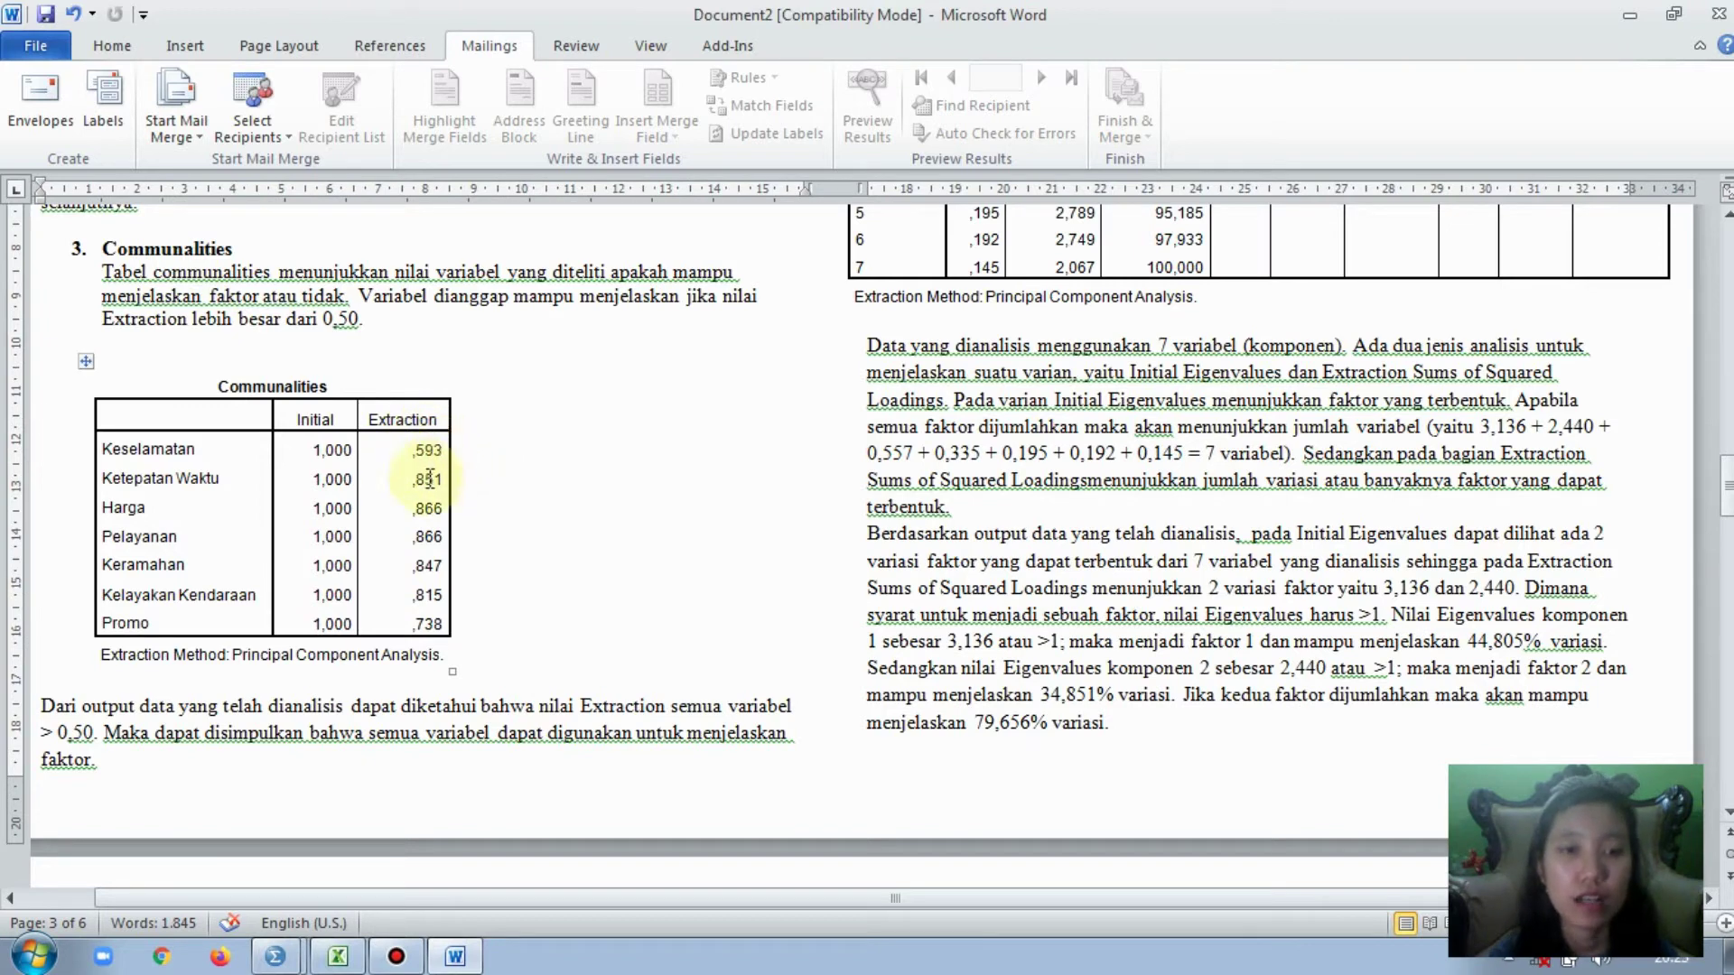
pyautogui.moveTo(413, 482); pyautogui.dragTo(440, 479)
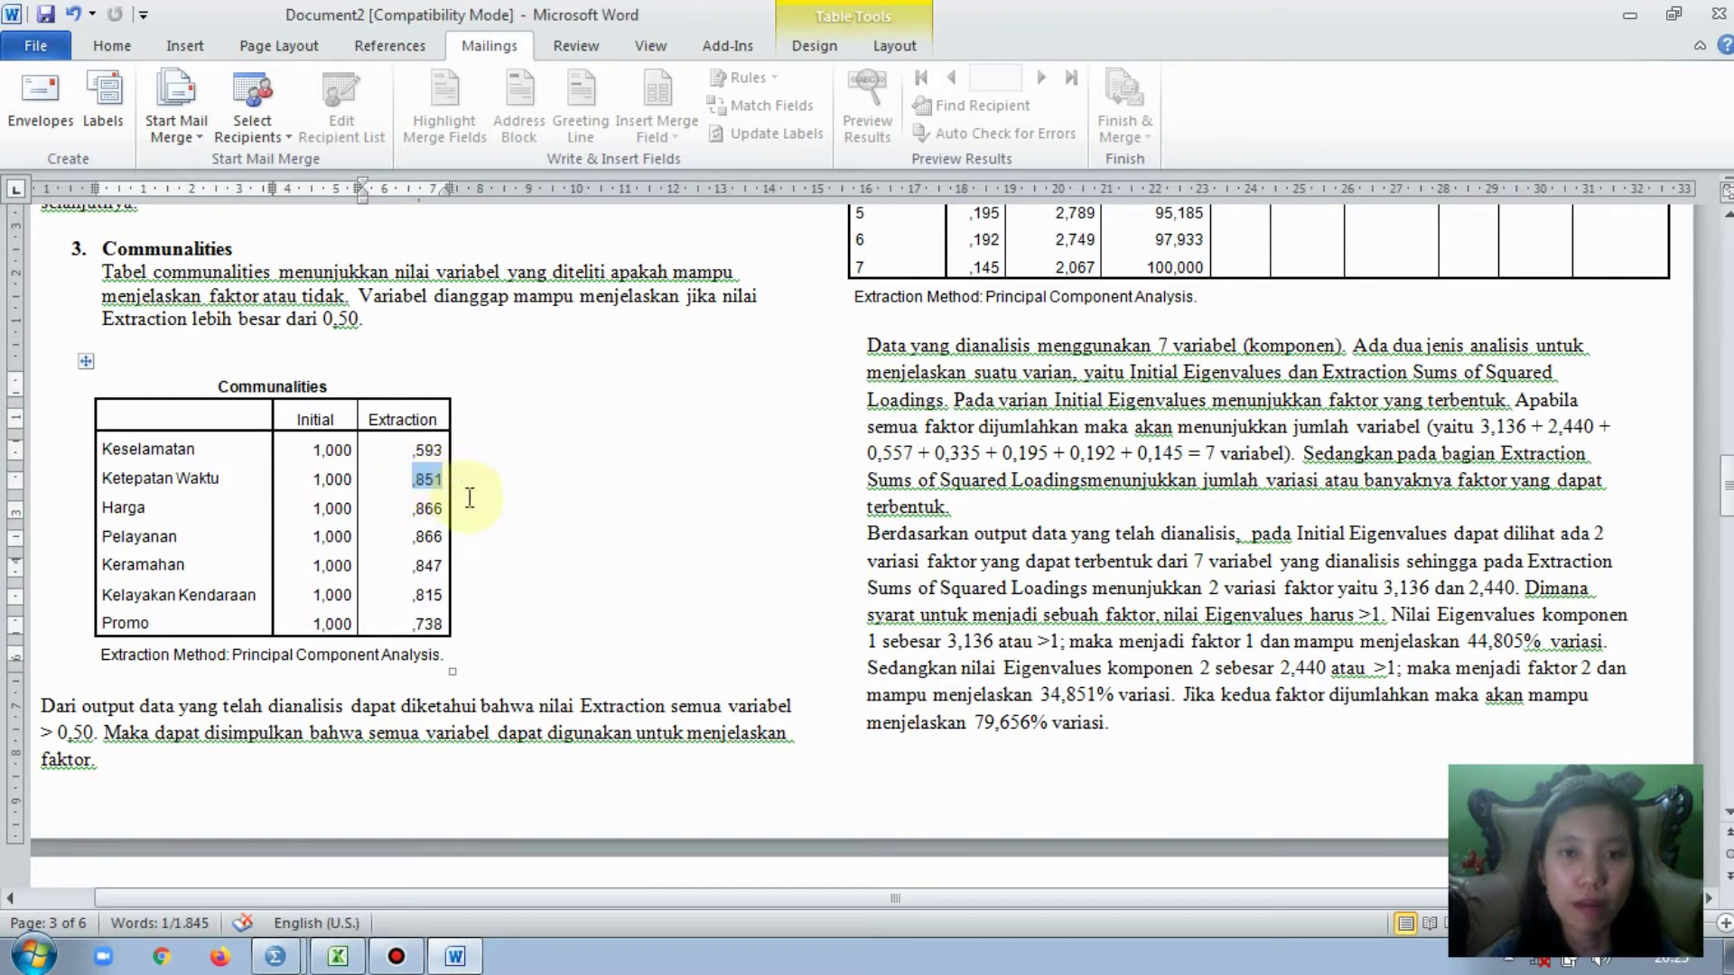
pyautogui.click(412, 446)
pyautogui.moveTo(411, 446); pyautogui.dragTo(439, 623)
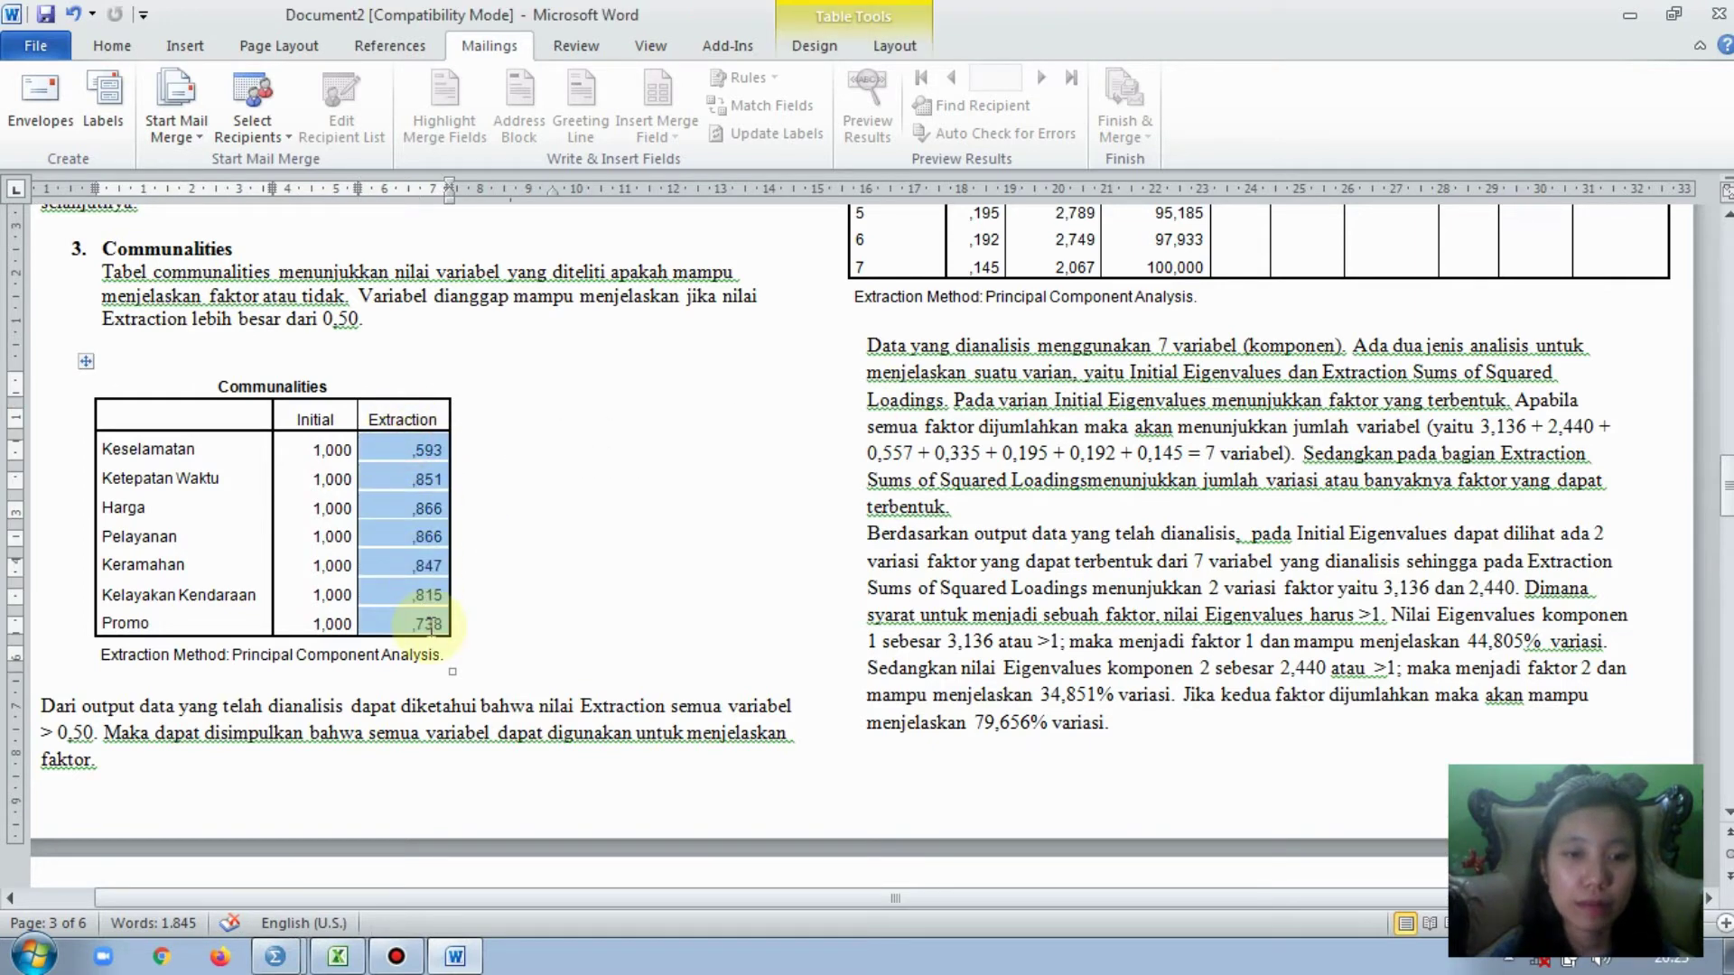
pyautogui.click(547, 645)
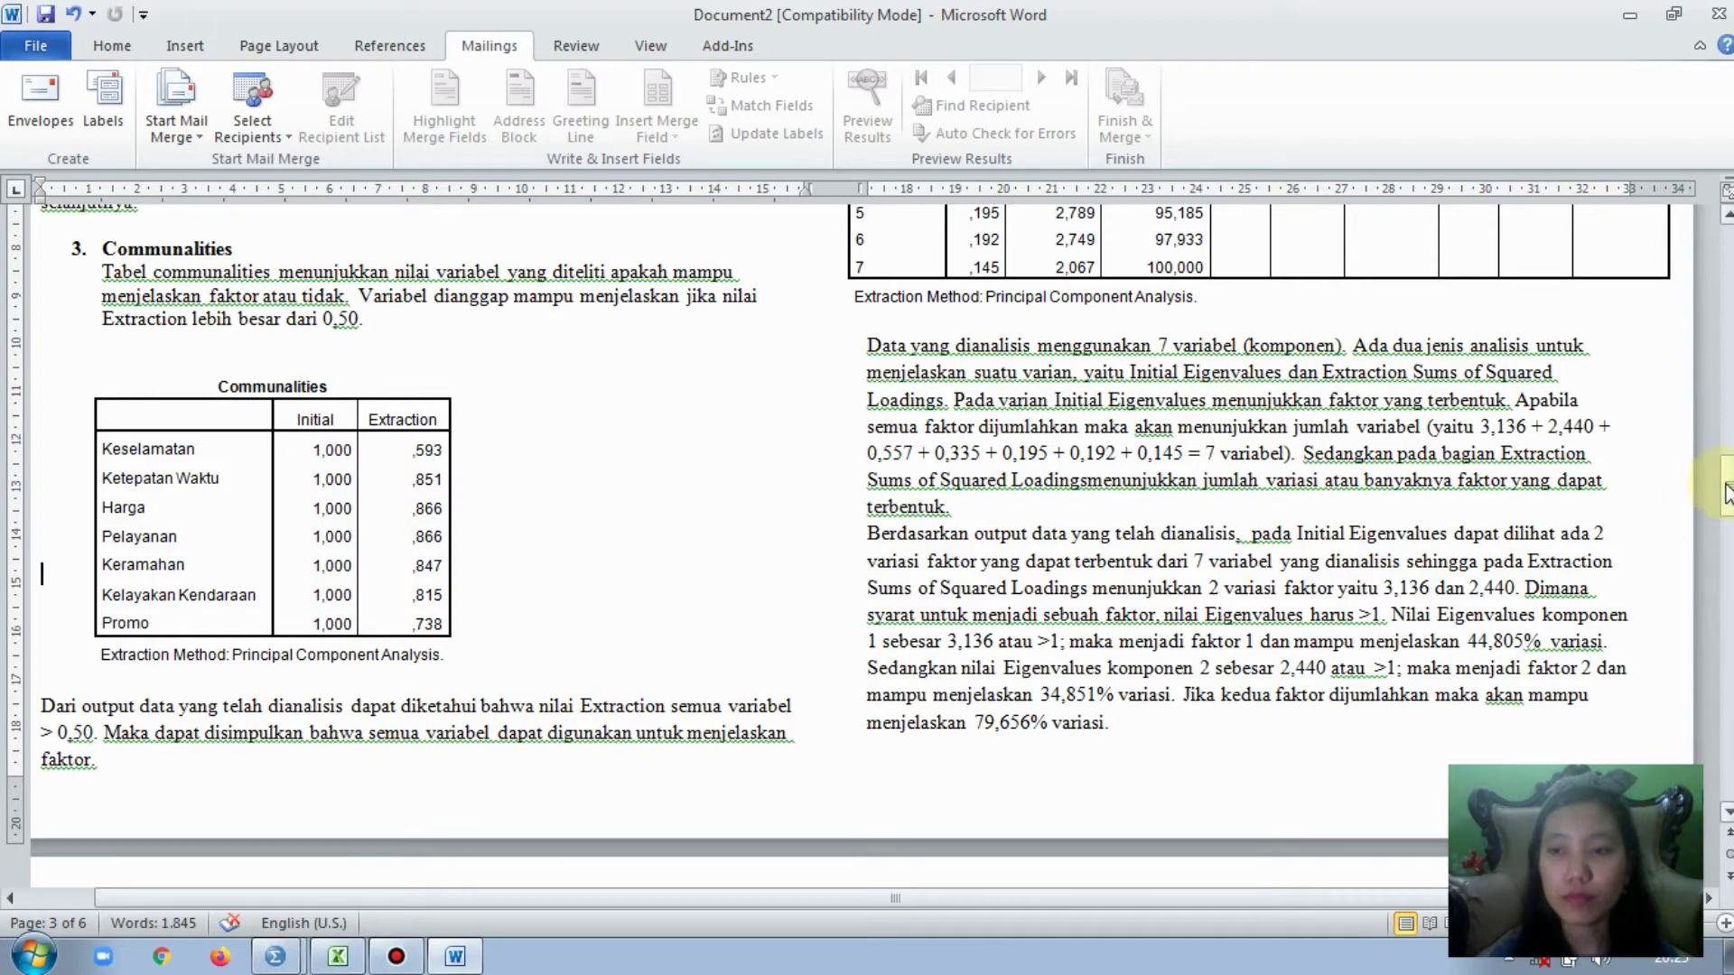
# - Switch to the SPSS output viewer and select the Total Variance Explained table to examine it
pyautogui.moveTo(1727, 488); pyautogui.dragTo(1726, 433)
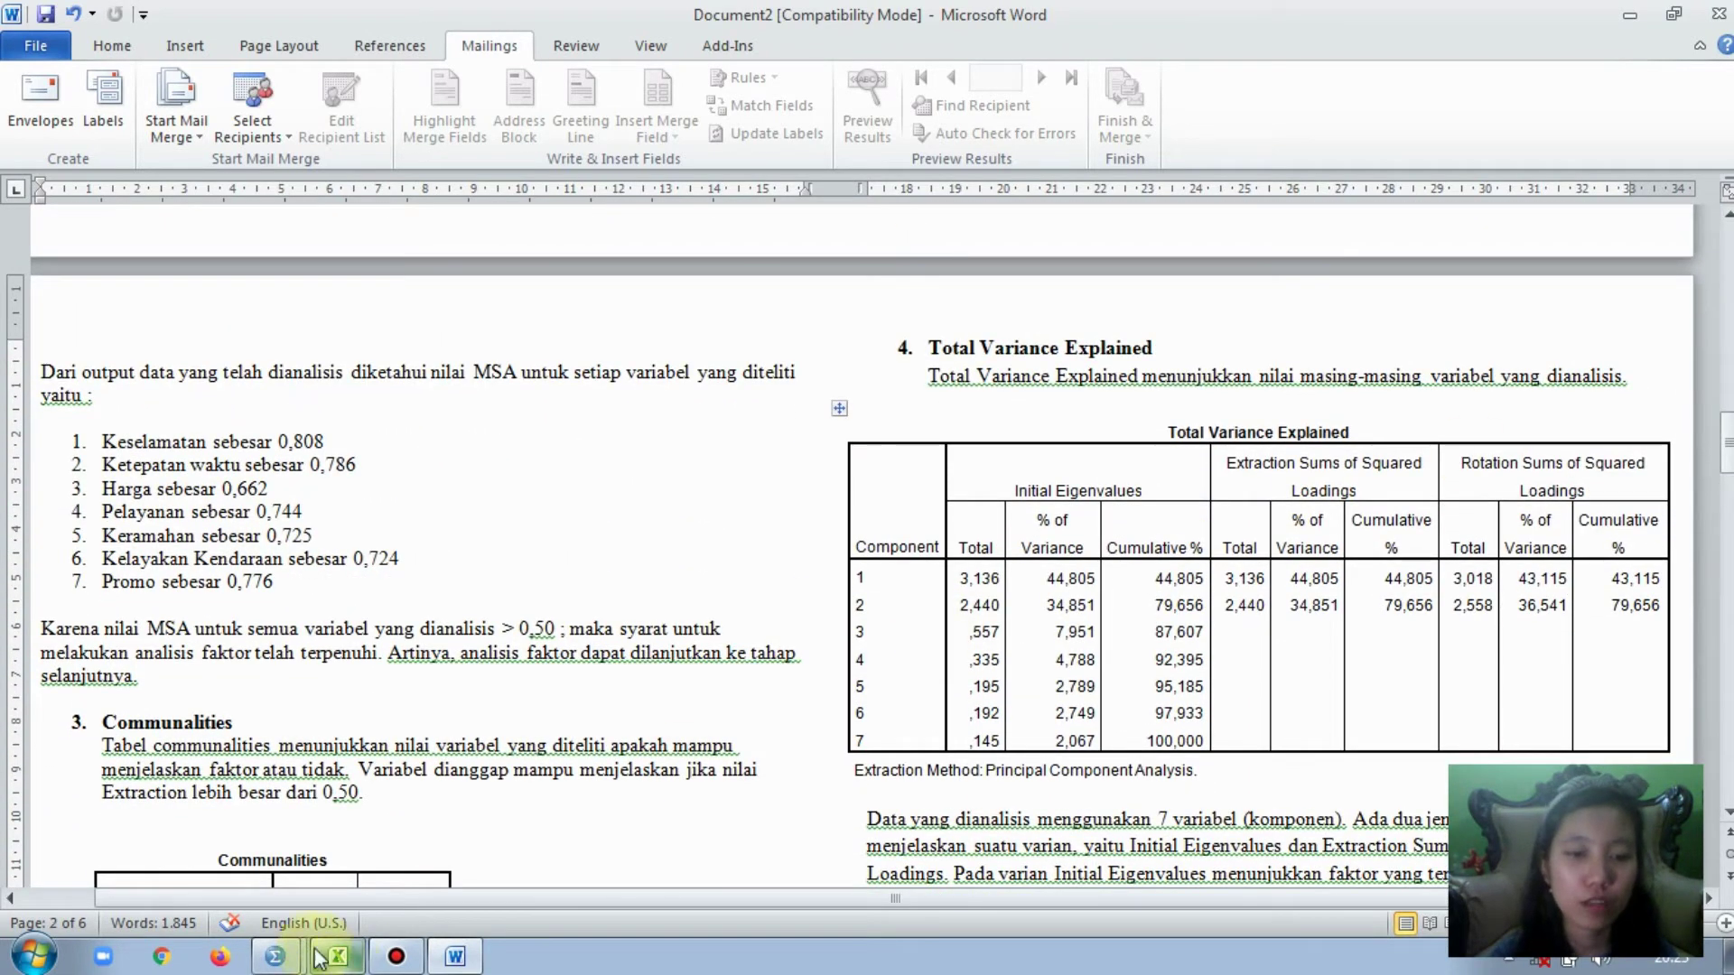
pyautogui.click(275, 957)
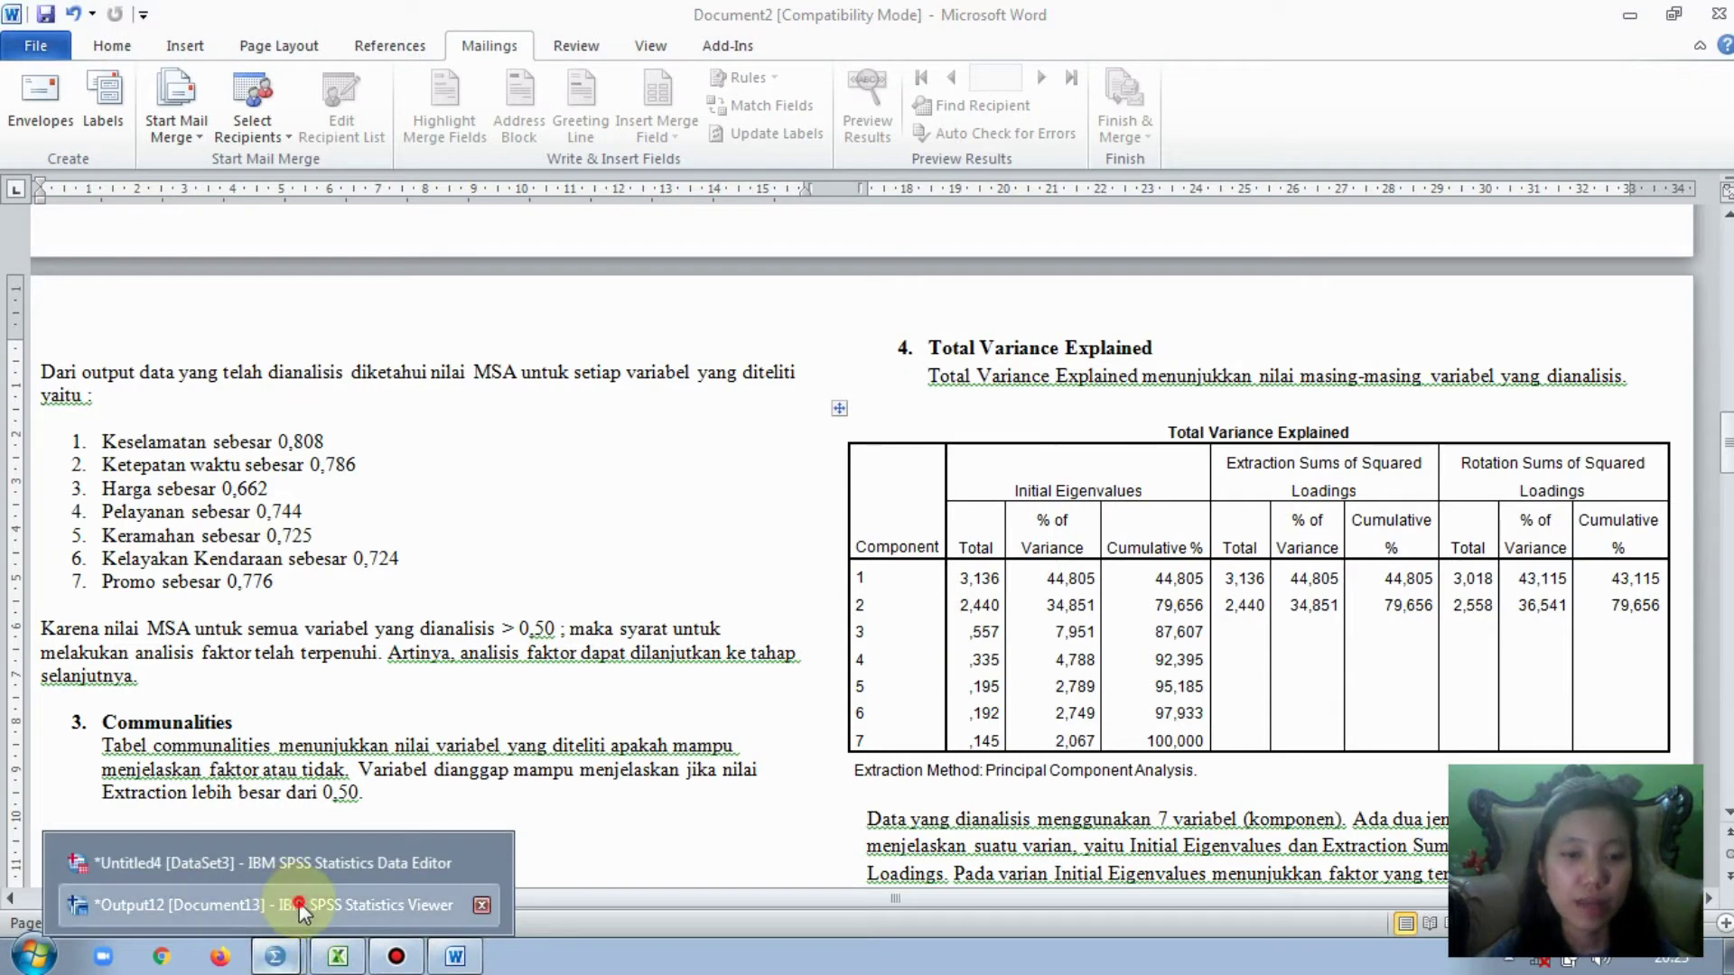
pyautogui.click(289, 910)
pyautogui.click(596, 603)
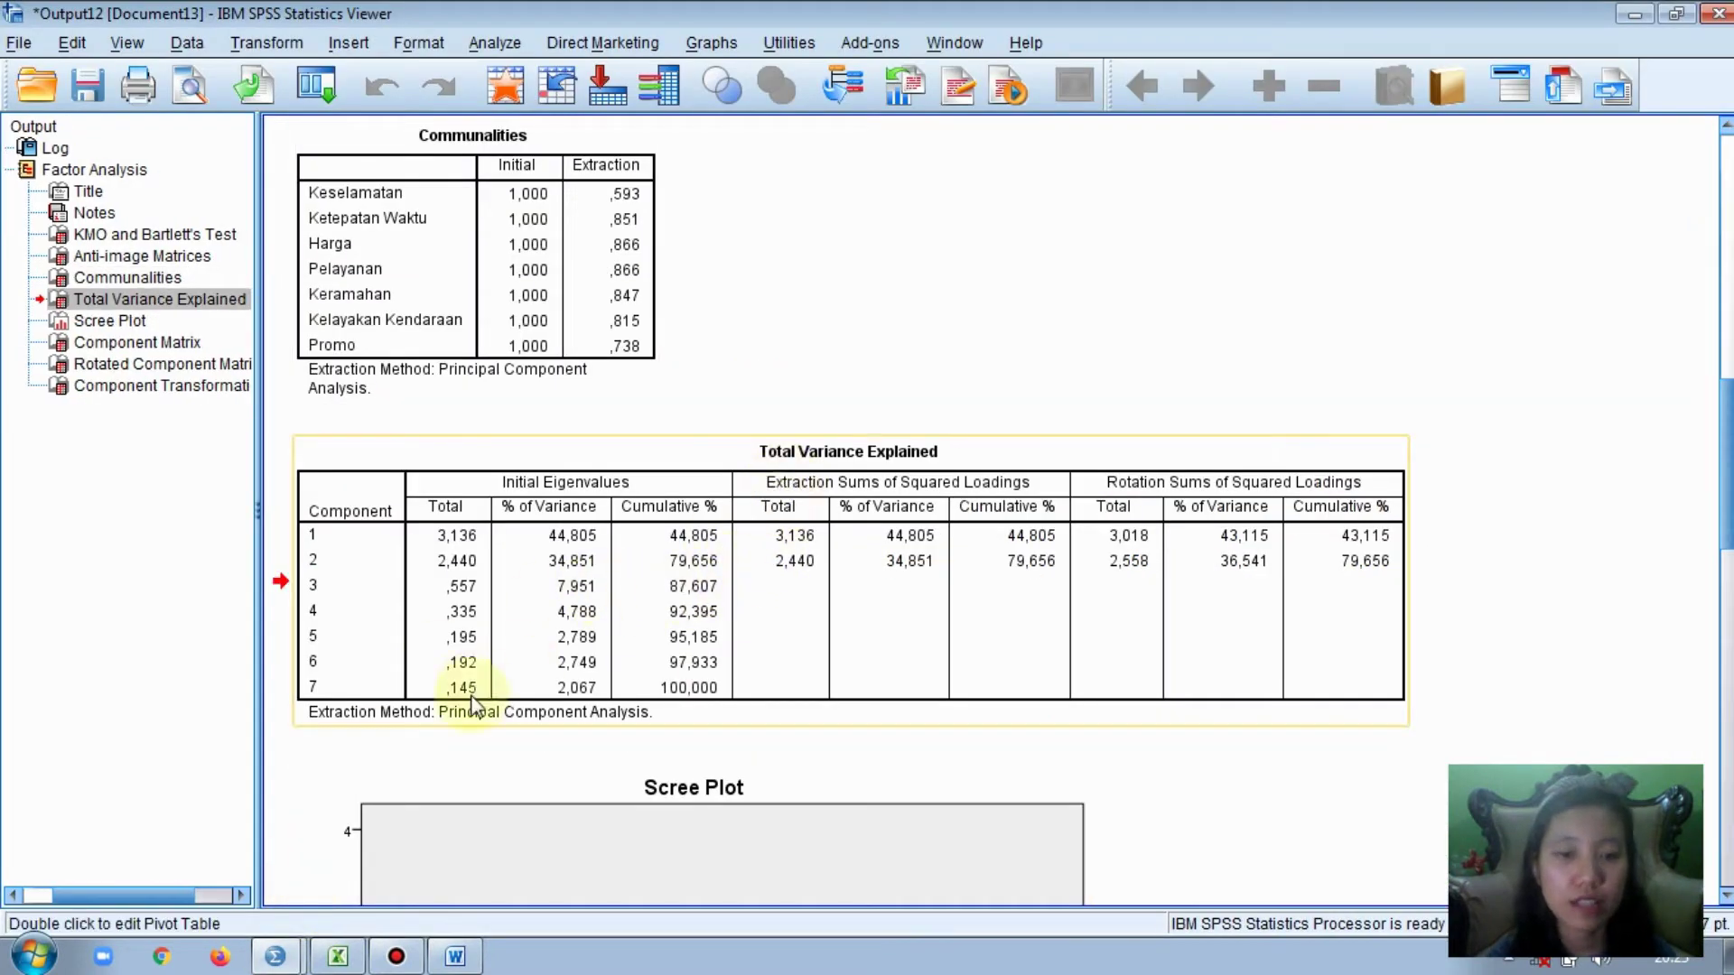
# - Return to the Word document and point out the Initial Eigenvalues and Extraction Sums of Squared Loadings headings in the Total Variance Explained table
pyautogui.click(468, 965)
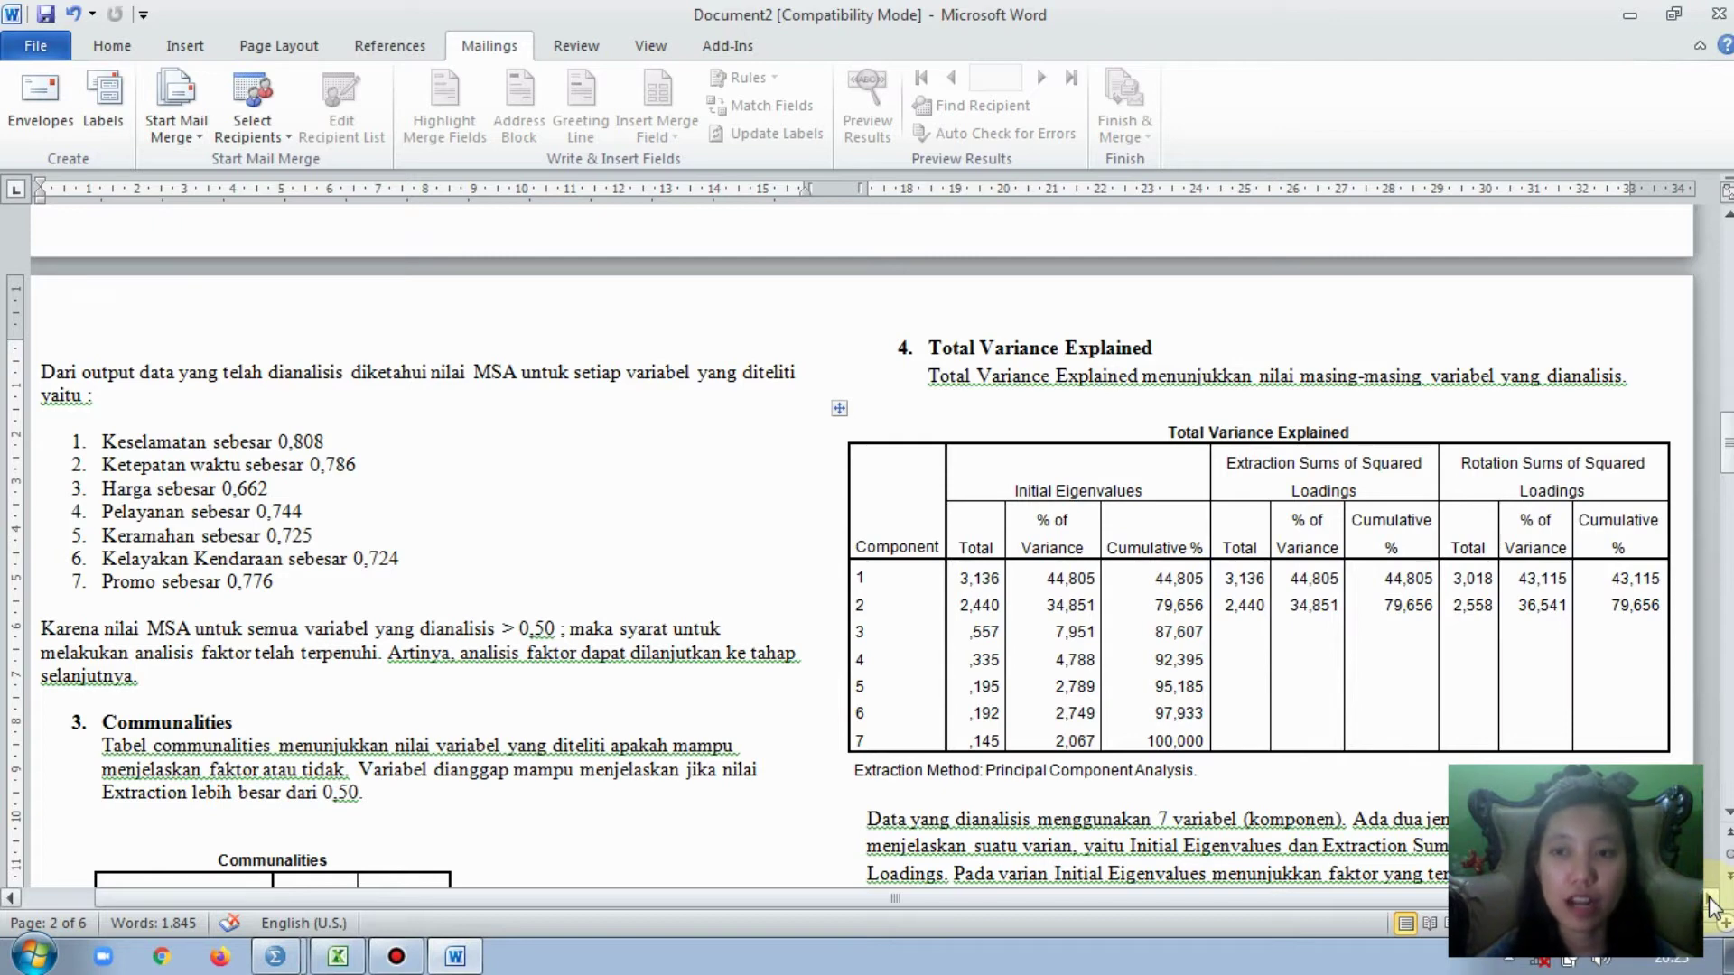
pyautogui.moveTo(1726, 441); pyautogui.dragTo(1726, 457)
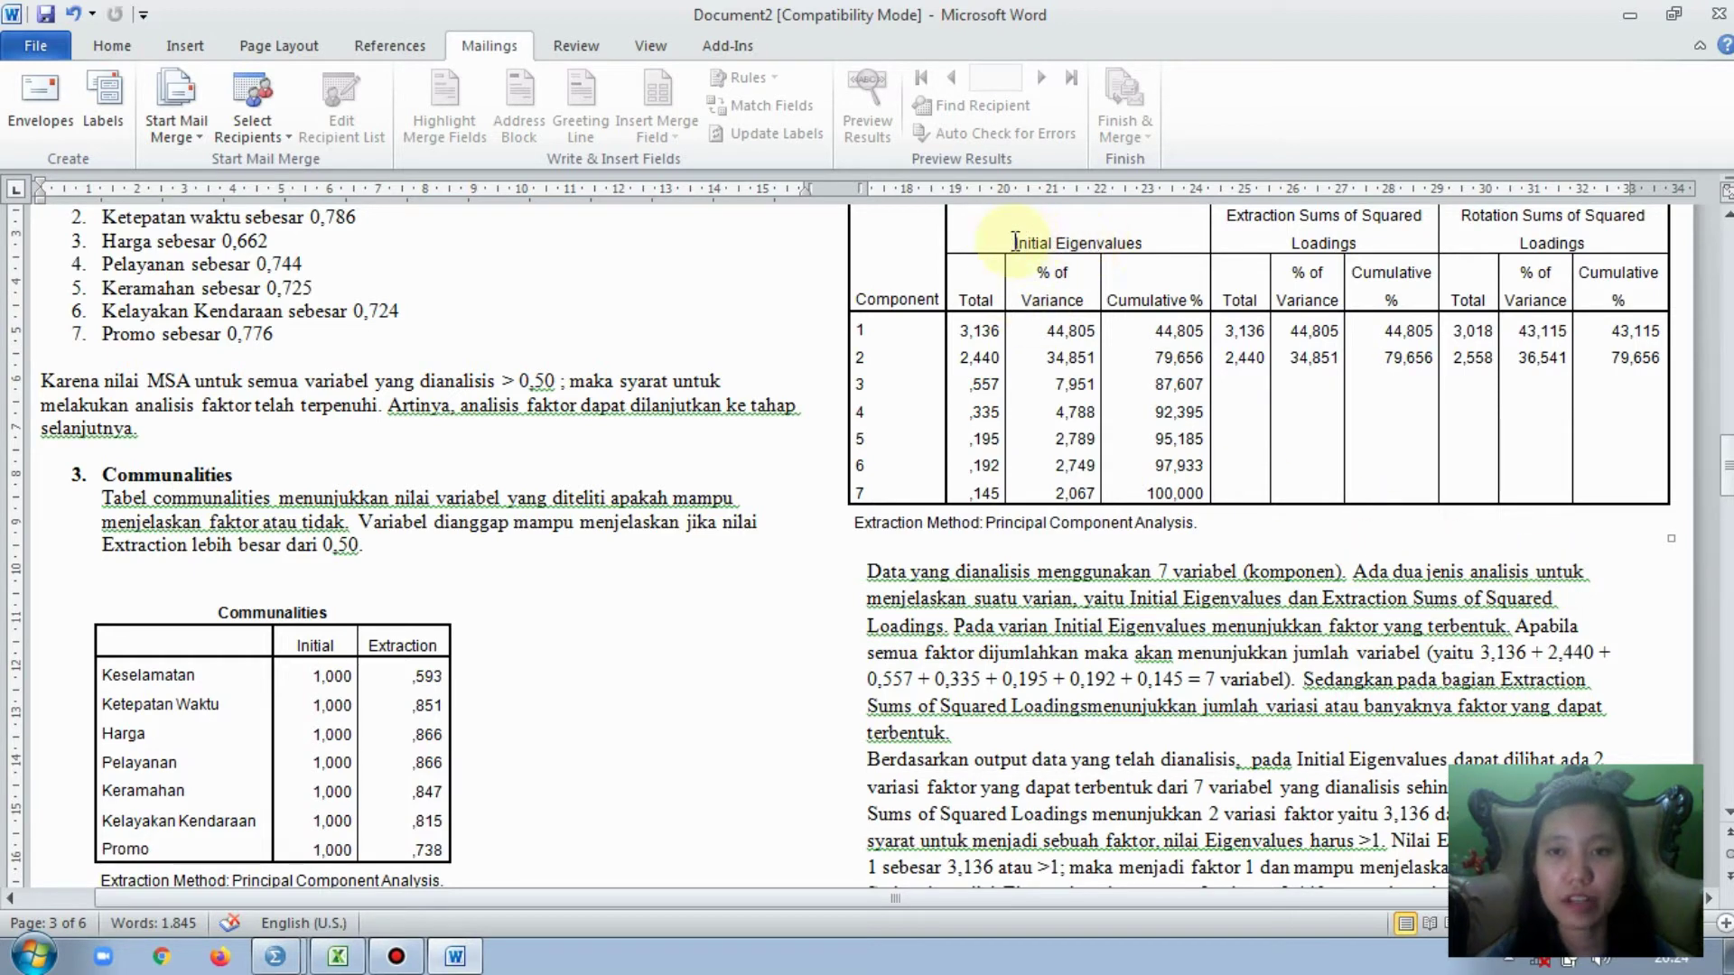
pyautogui.moveTo(1013, 242); pyautogui.dragTo(1142, 242)
pyautogui.click(1241, 233)
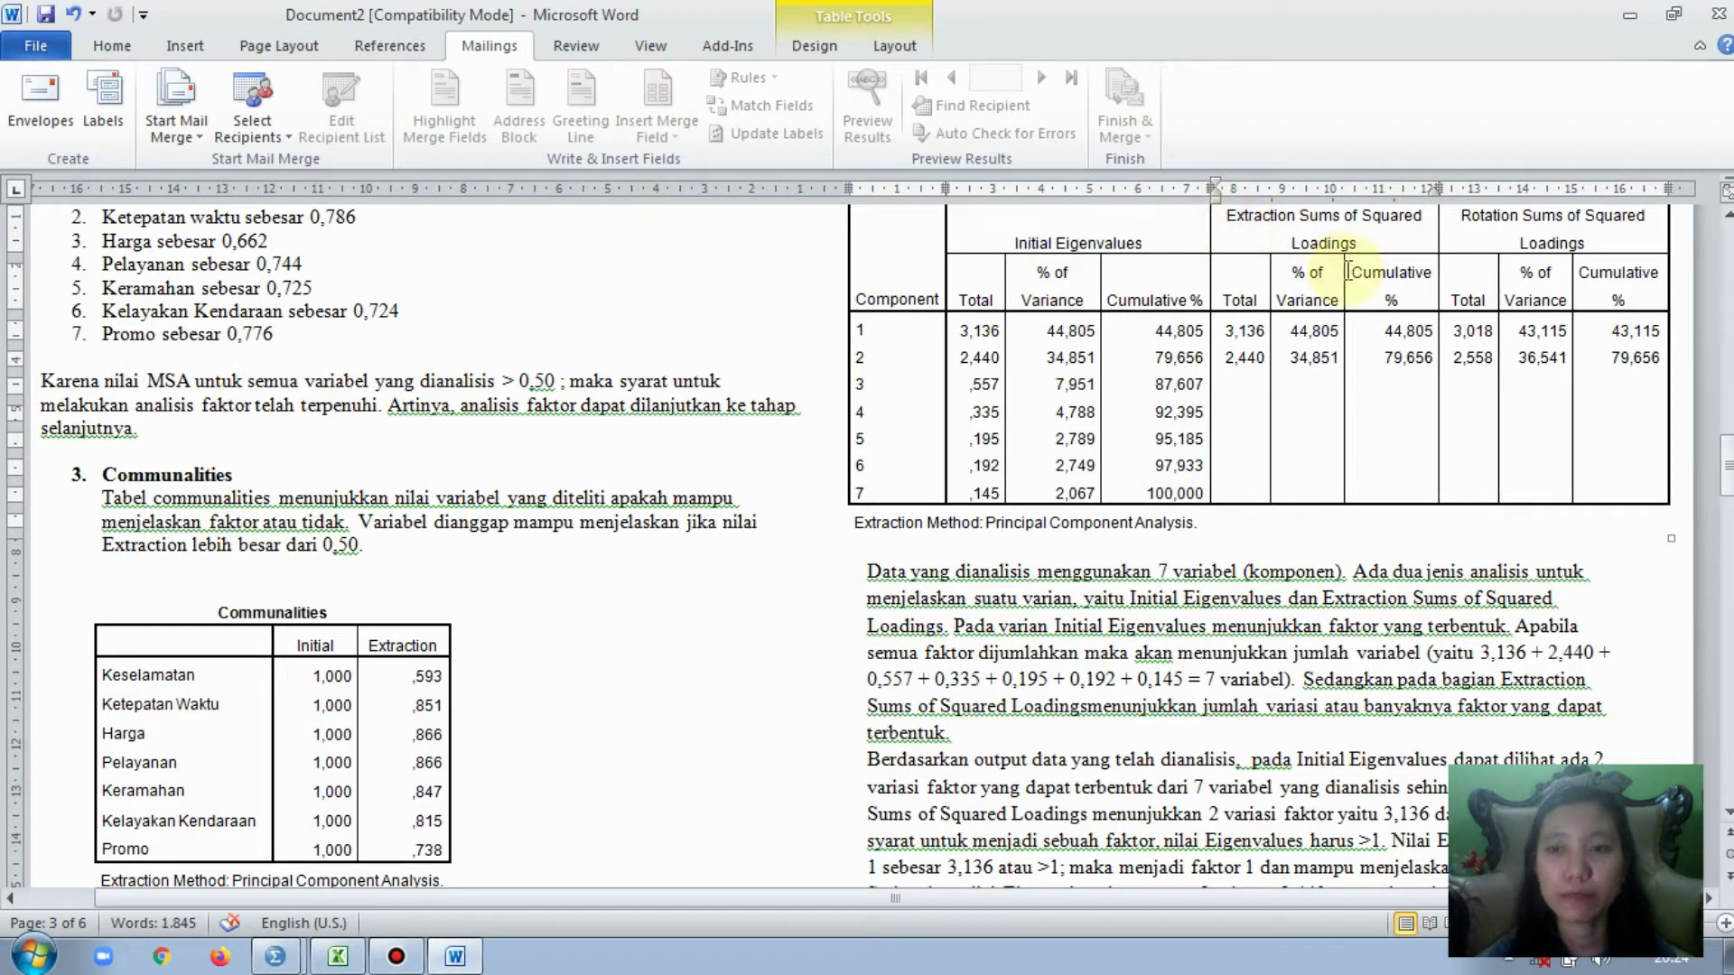
pyautogui.click(1358, 244)
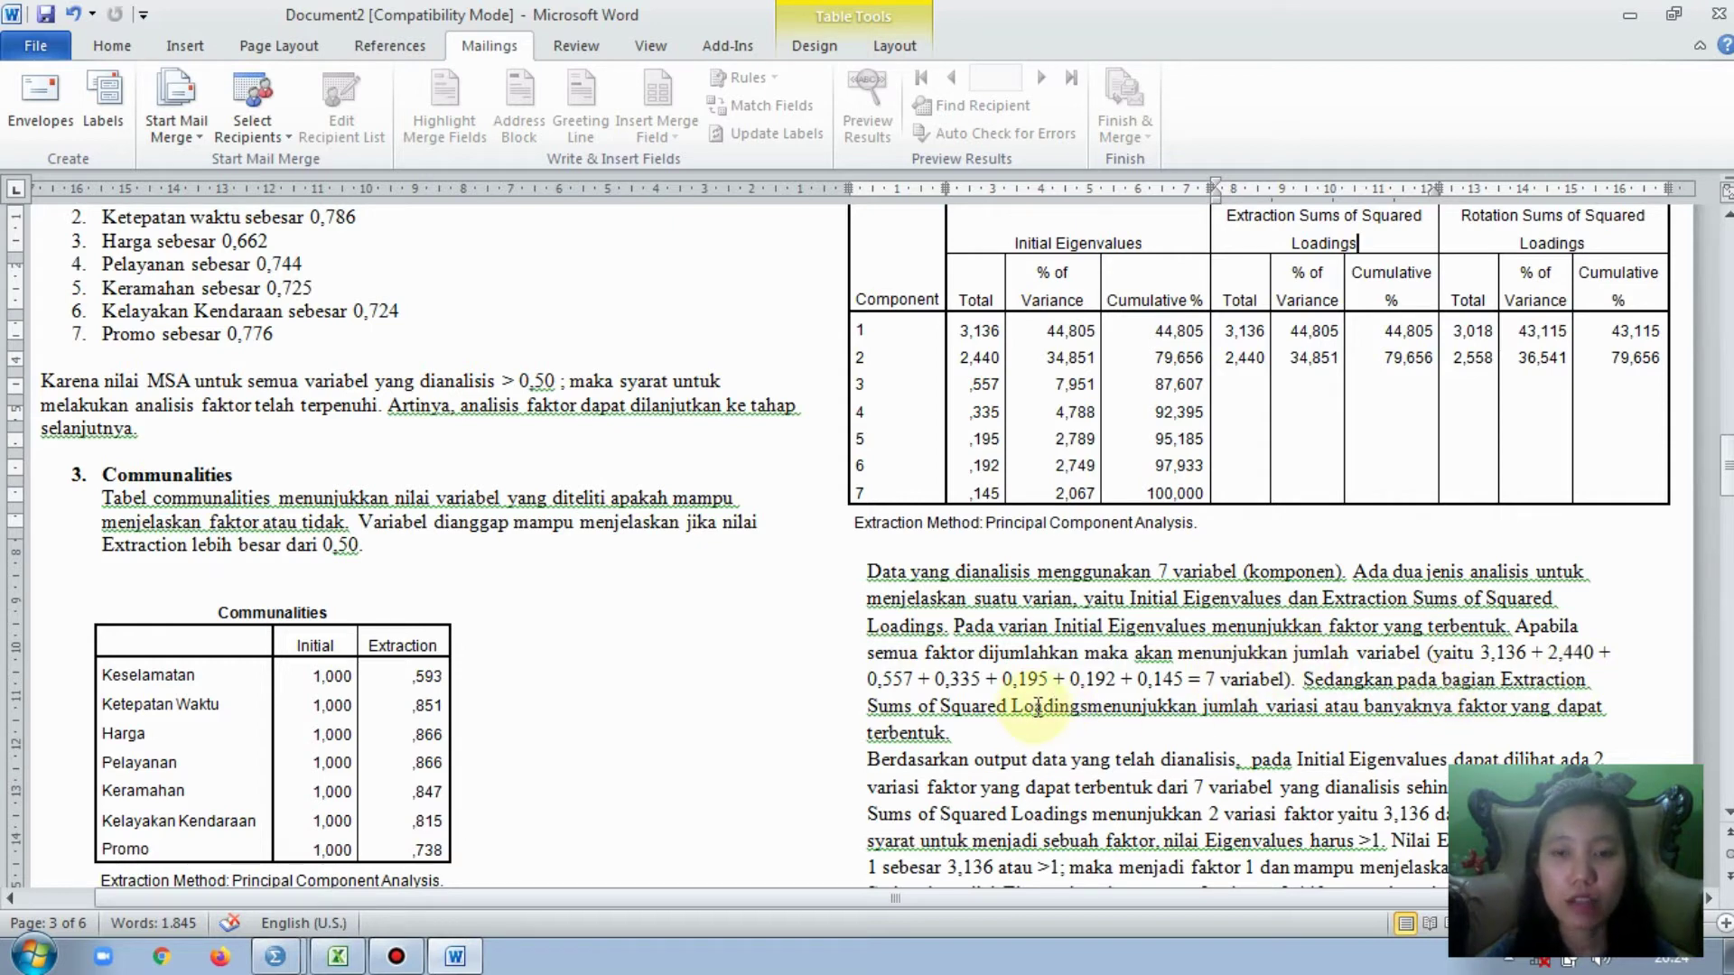
# - Highlight the Initial Eigenvalues totals of components 5, 6 and 7 individually, and the whole Total column for all seven components
pyautogui.doubleClick(989, 439)
pyautogui.doubleClick(980, 465)
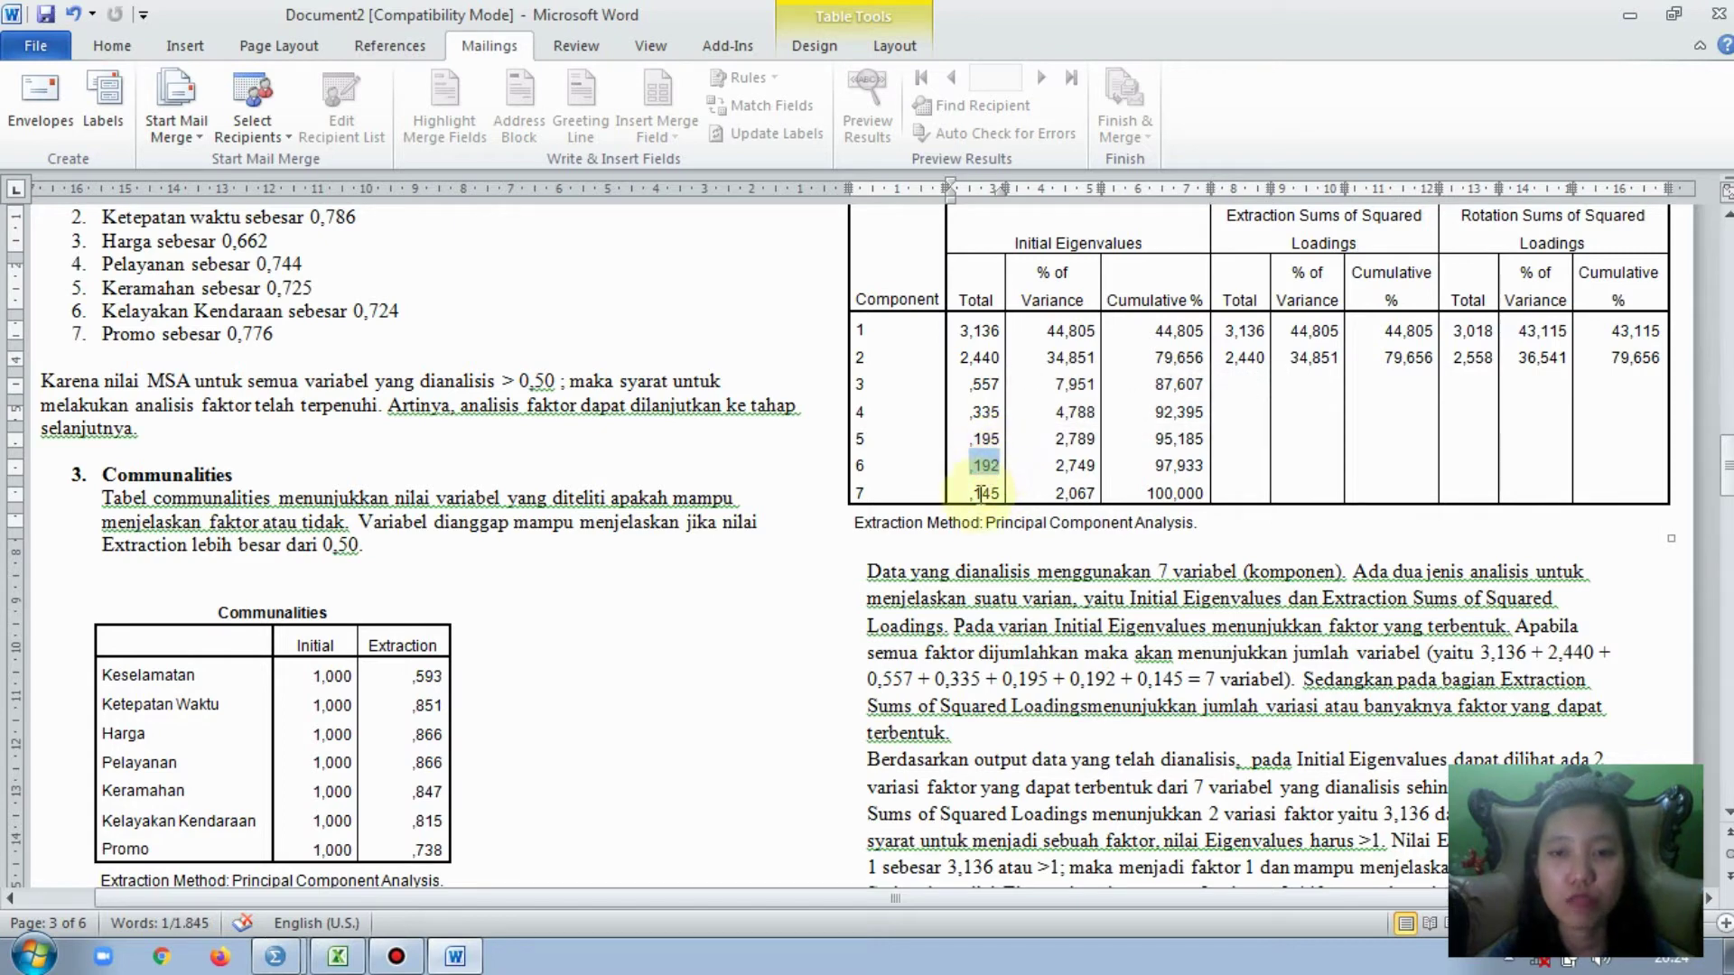
pyautogui.doubleClick(977, 493)
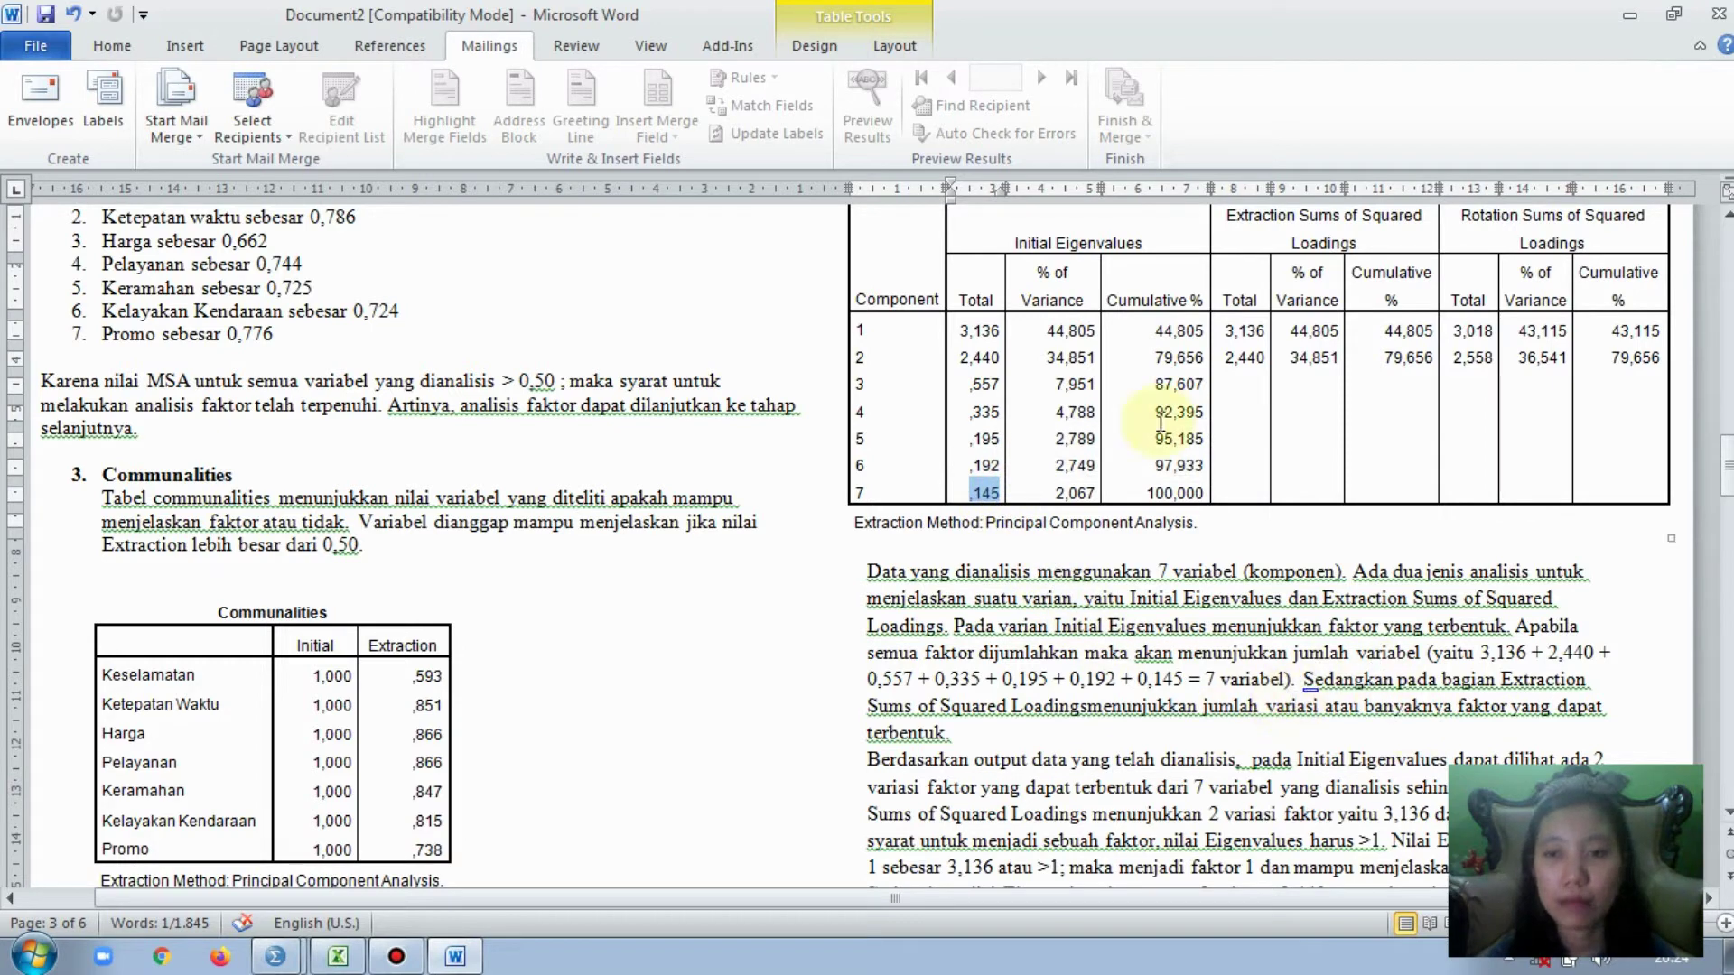
pyautogui.moveTo(959, 331); pyautogui.dragTo(997, 497)
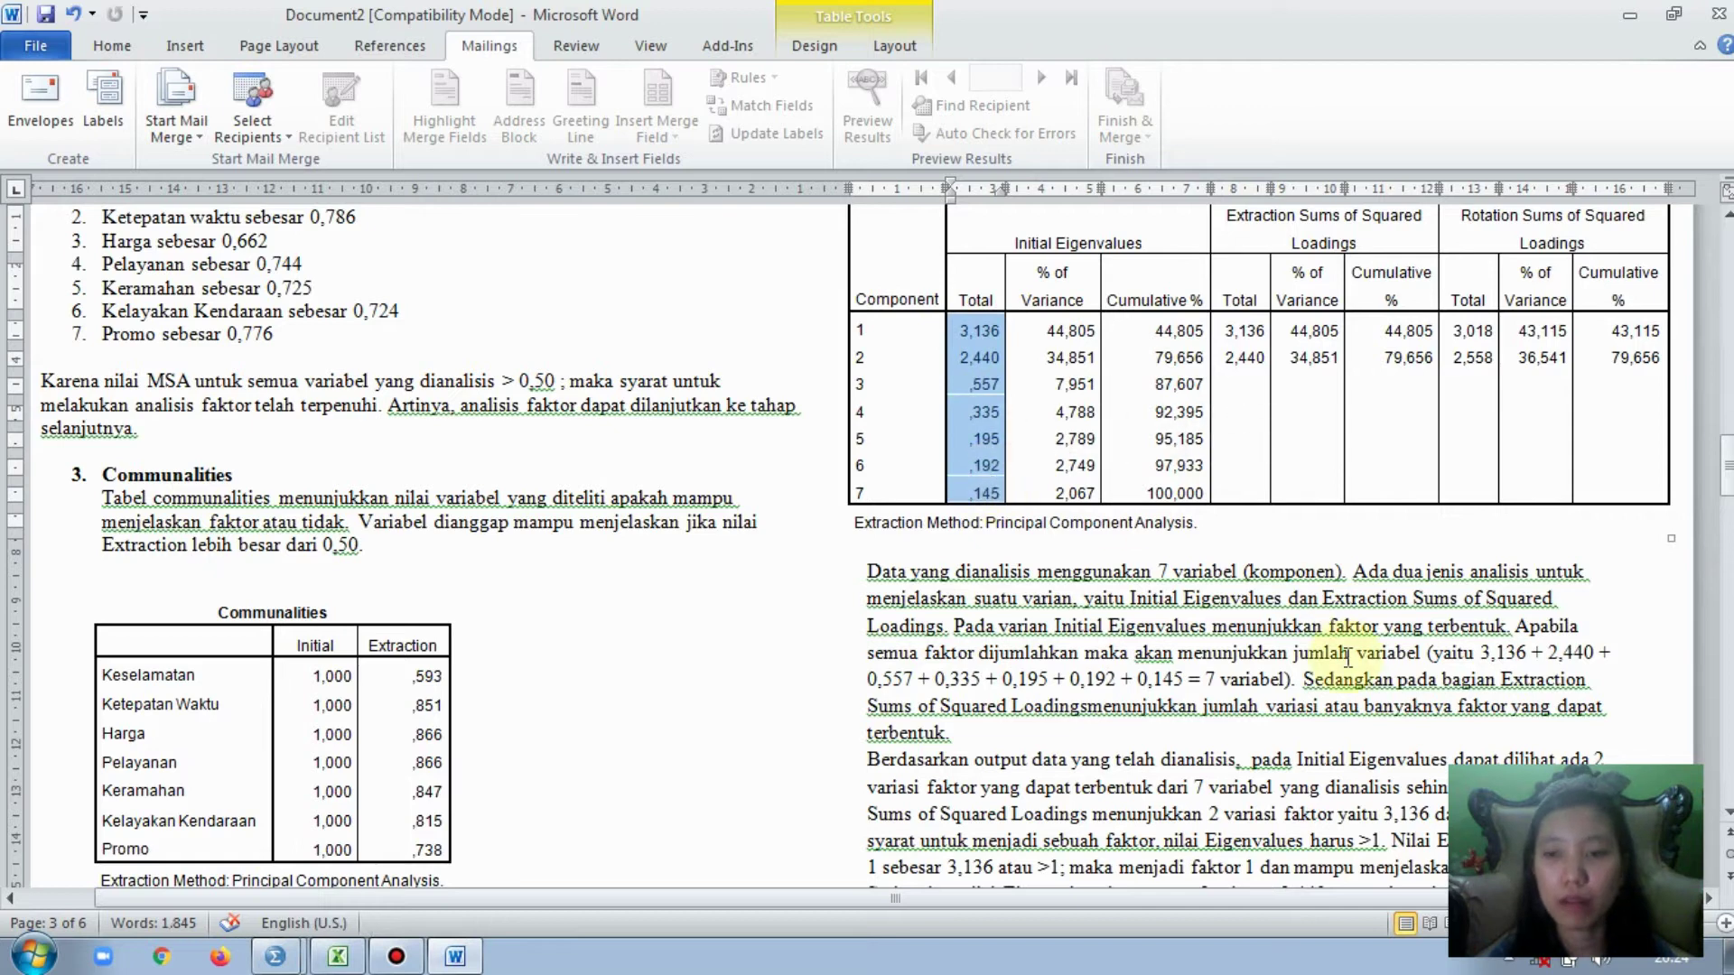
# - Insert the missing space between "Loadings" and "menunjukkan" in the paragraph below the Total Variance Explained table
pyautogui.click(1726, 811)
pyautogui.click(1727, 810)
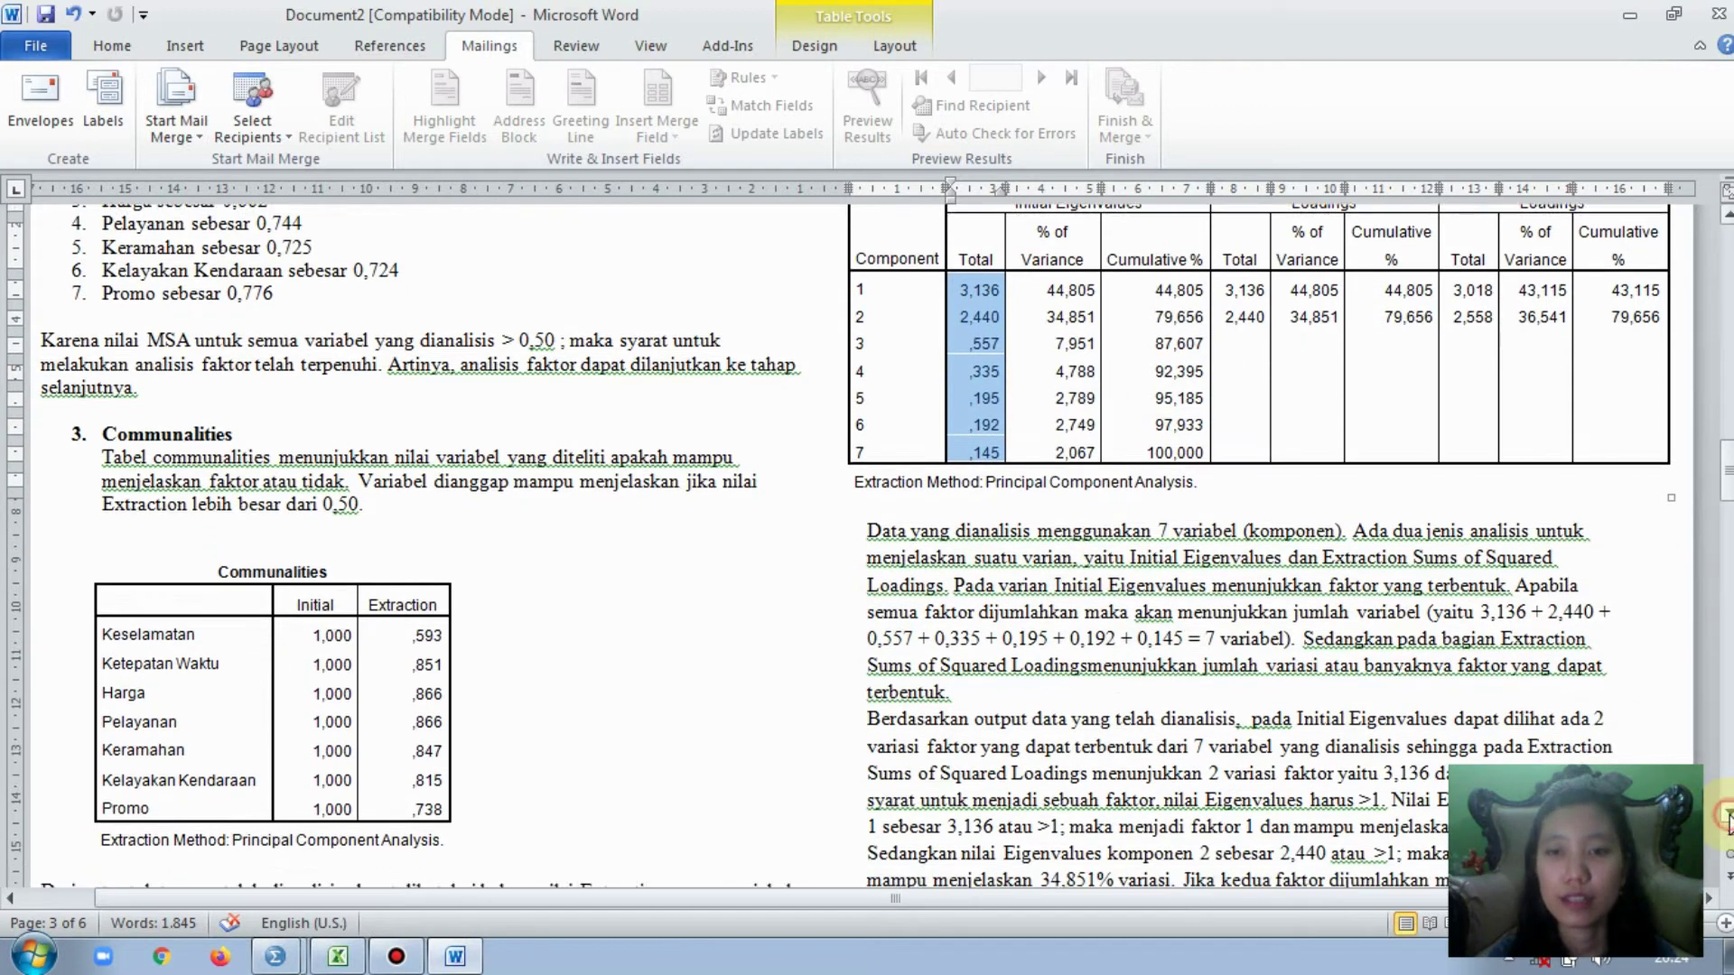
pyautogui.click(1726, 810)
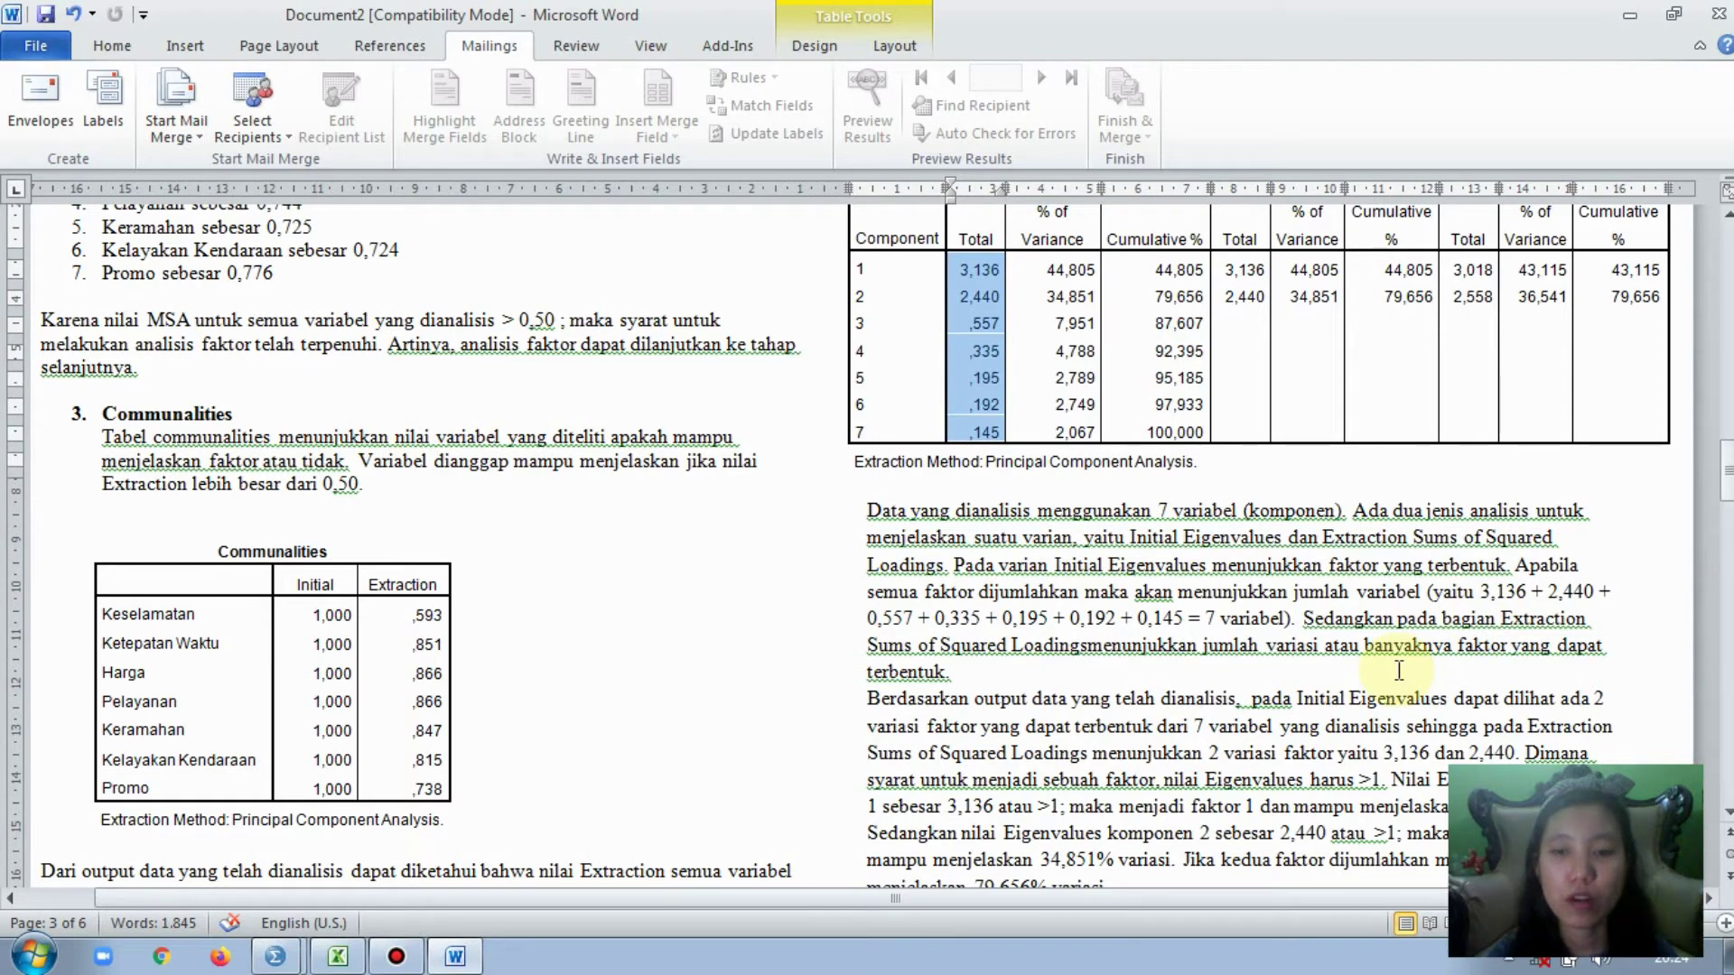
pyautogui.click(1092, 647)
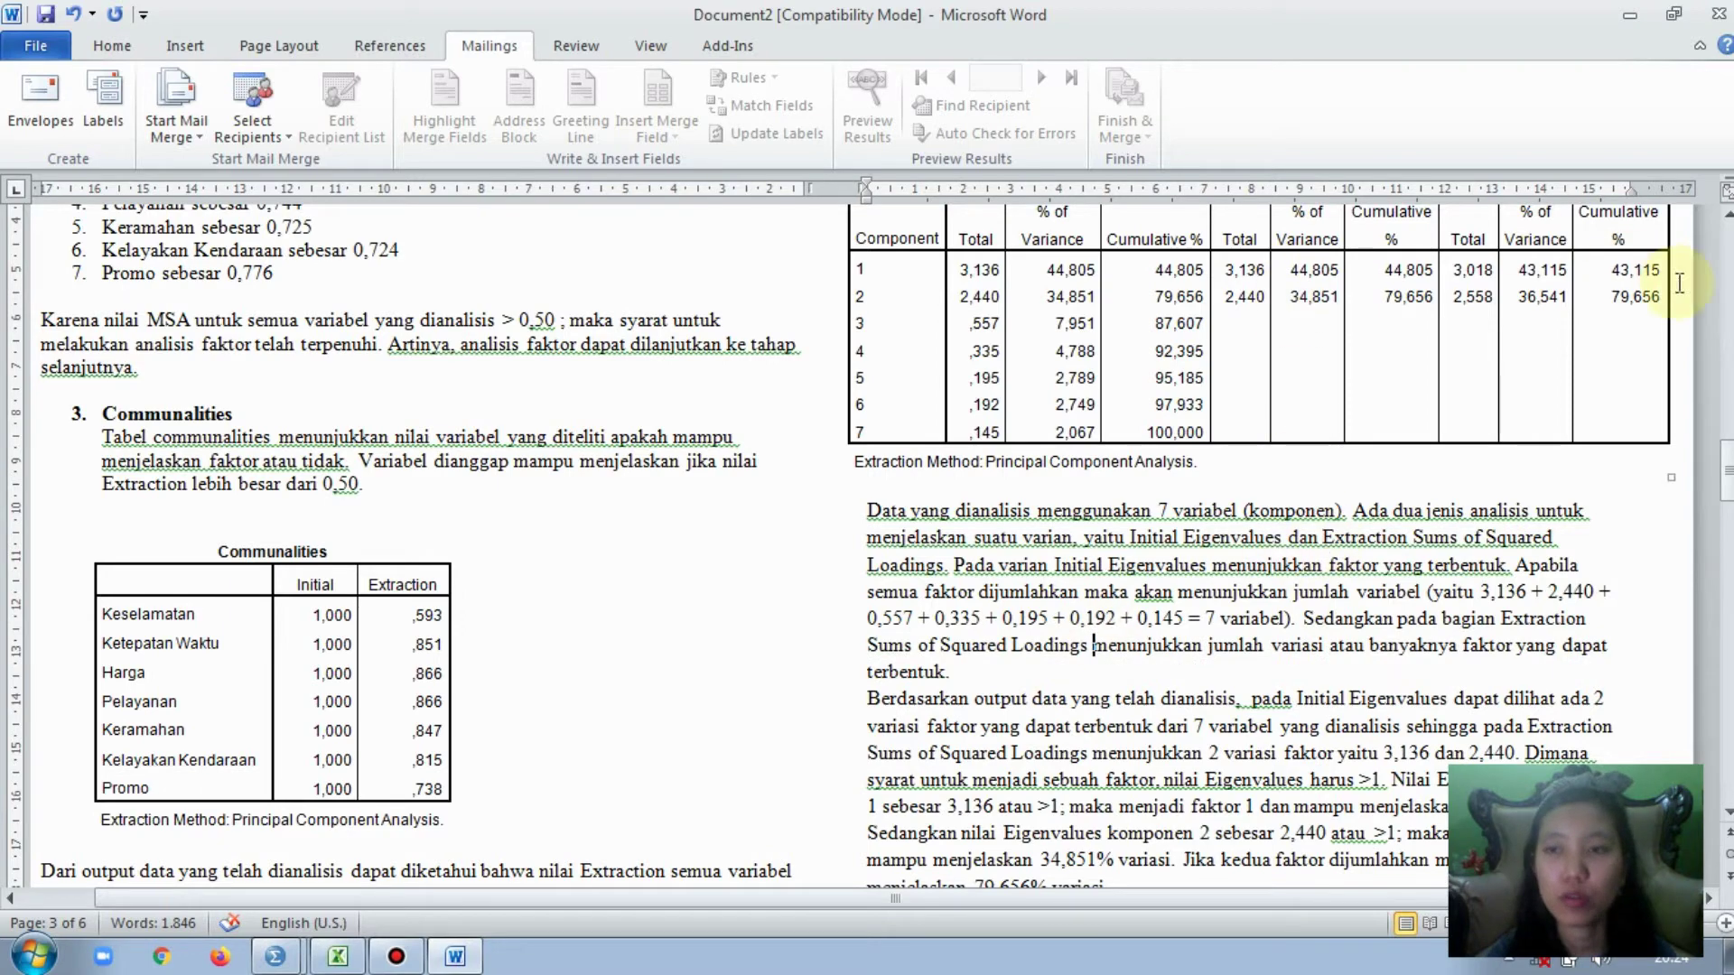
# - Highlight the Extraction Sums of Squared Loadings totals of components 1 and 2, and read the interpretation below the table
pyautogui.click(1725, 216)
pyautogui.click(1725, 220)
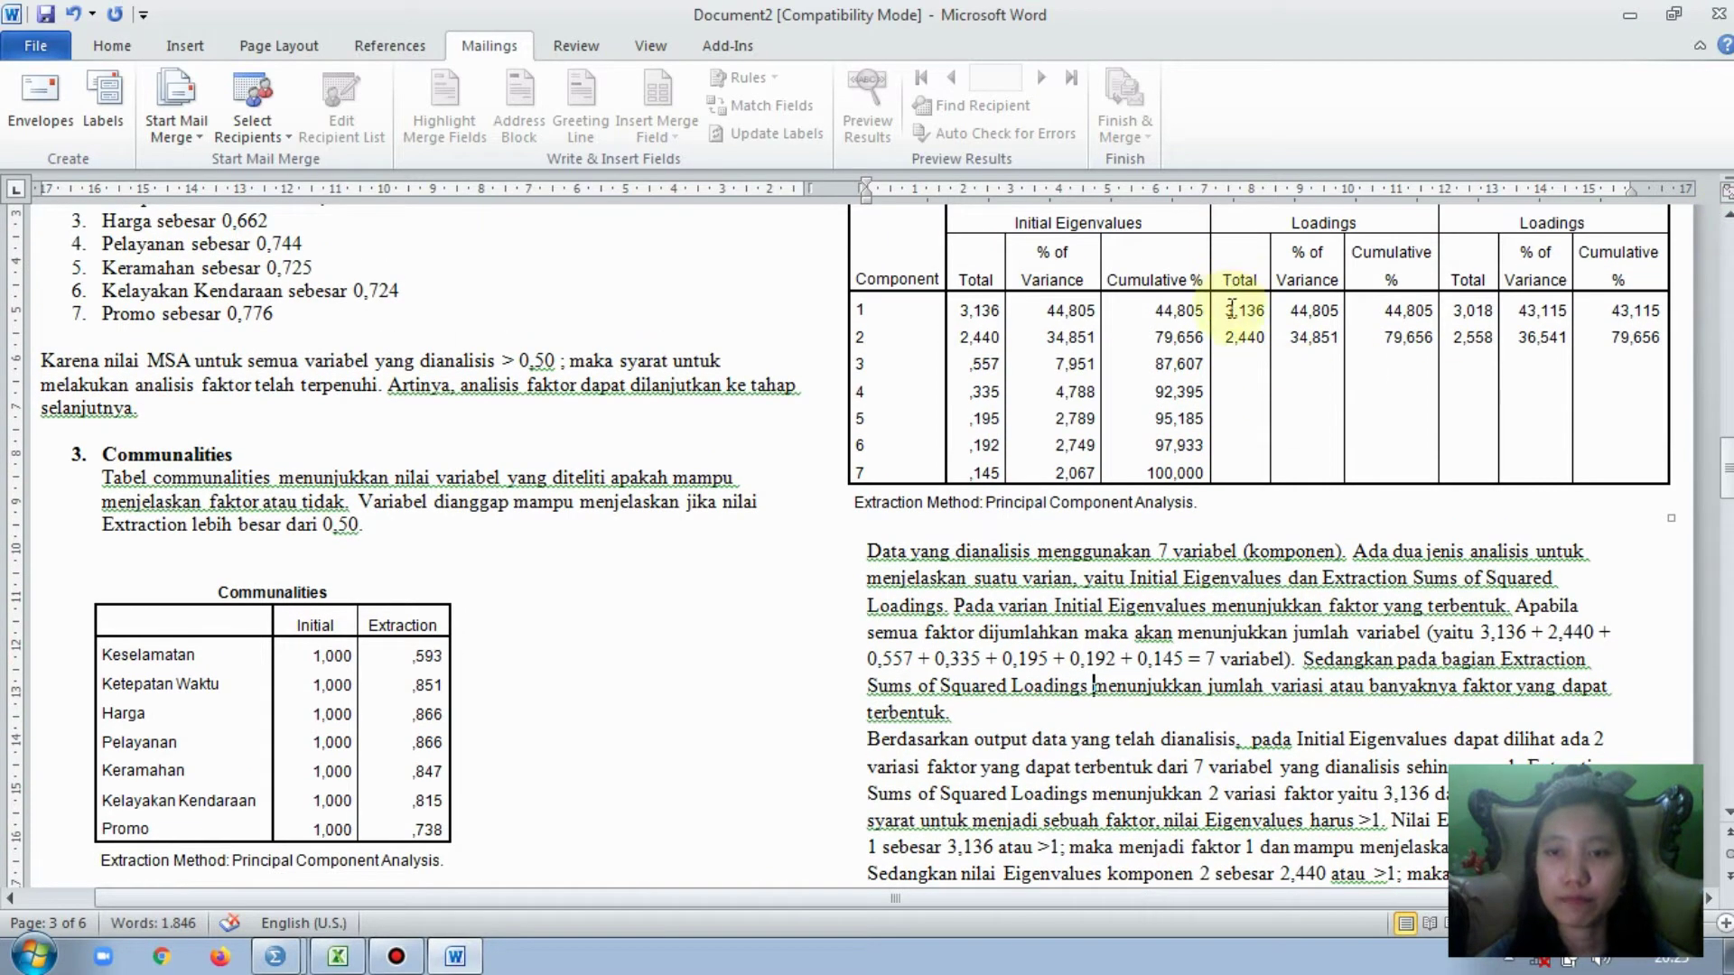
pyautogui.moveTo(1237, 302); pyautogui.dragTo(1255, 345)
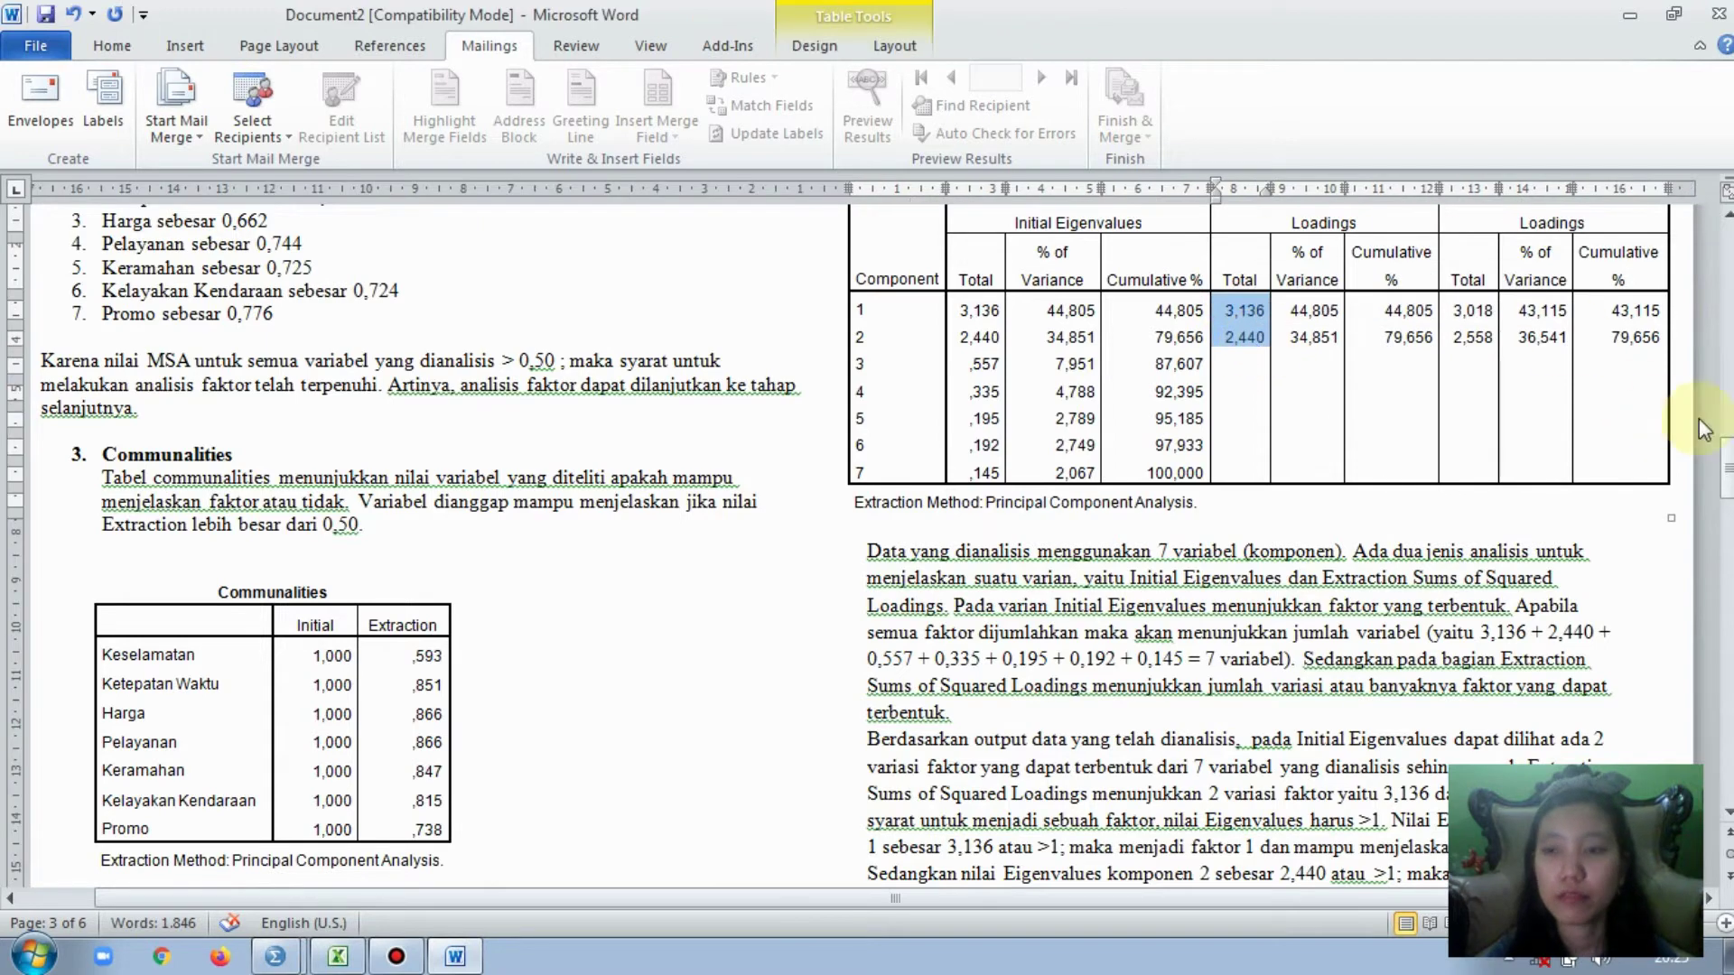
pyautogui.click(1725, 811)
pyautogui.click(1725, 811)
pyautogui.click(1726, 811)
pyautogui.click(1726, 811)
pyautogui.click(1725, 811)
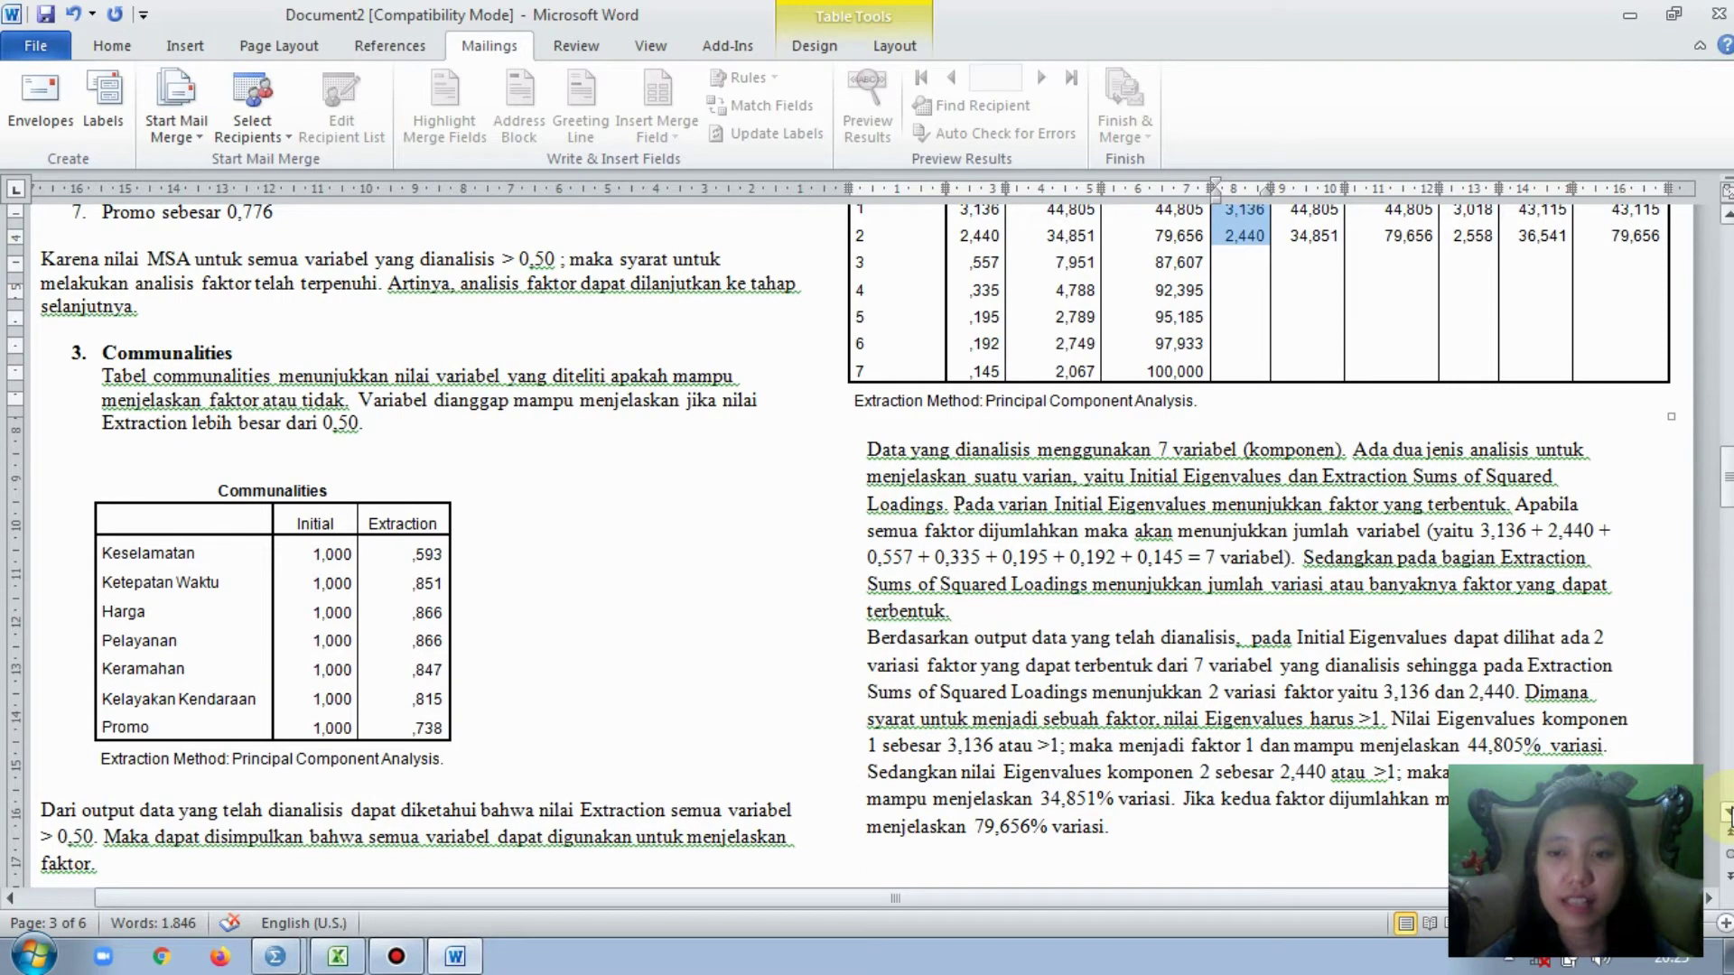
# - Highlight the first two components' totals under Initial Eigenvalues and Extraction Sums of Squared Loadings alternately to compare them
pyautogui.click(1725, 227)
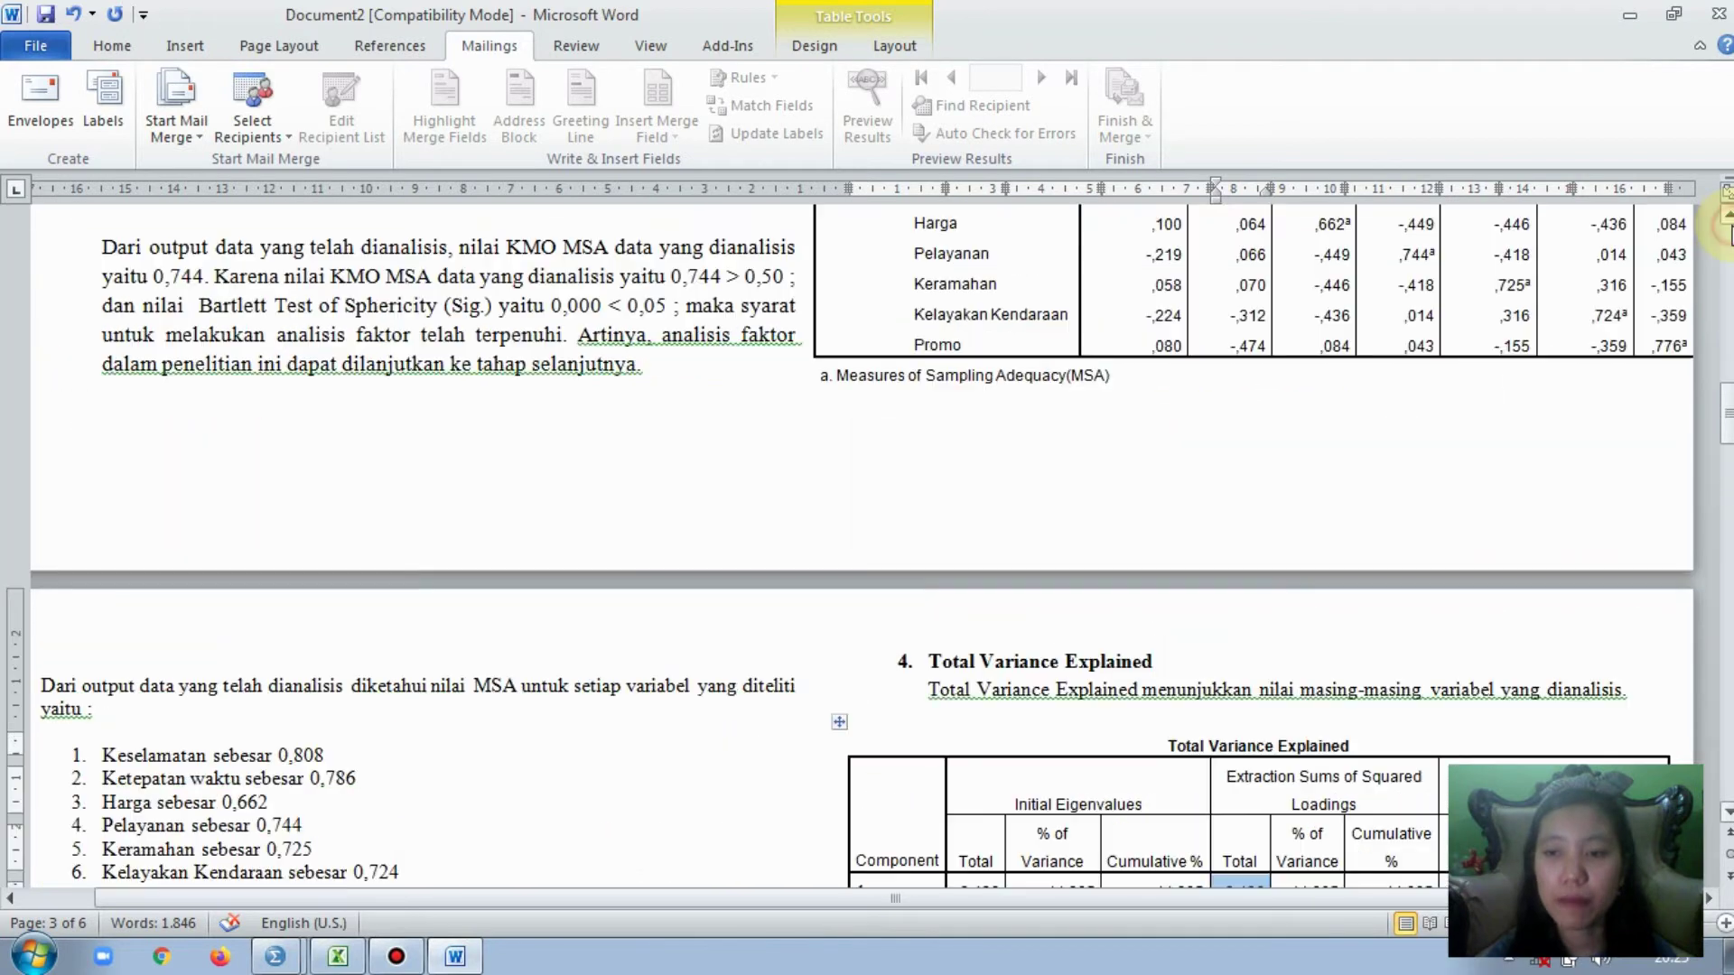
pyautogui.moveTo(1726, 414); pyautogui.dragTo(1725, 462)
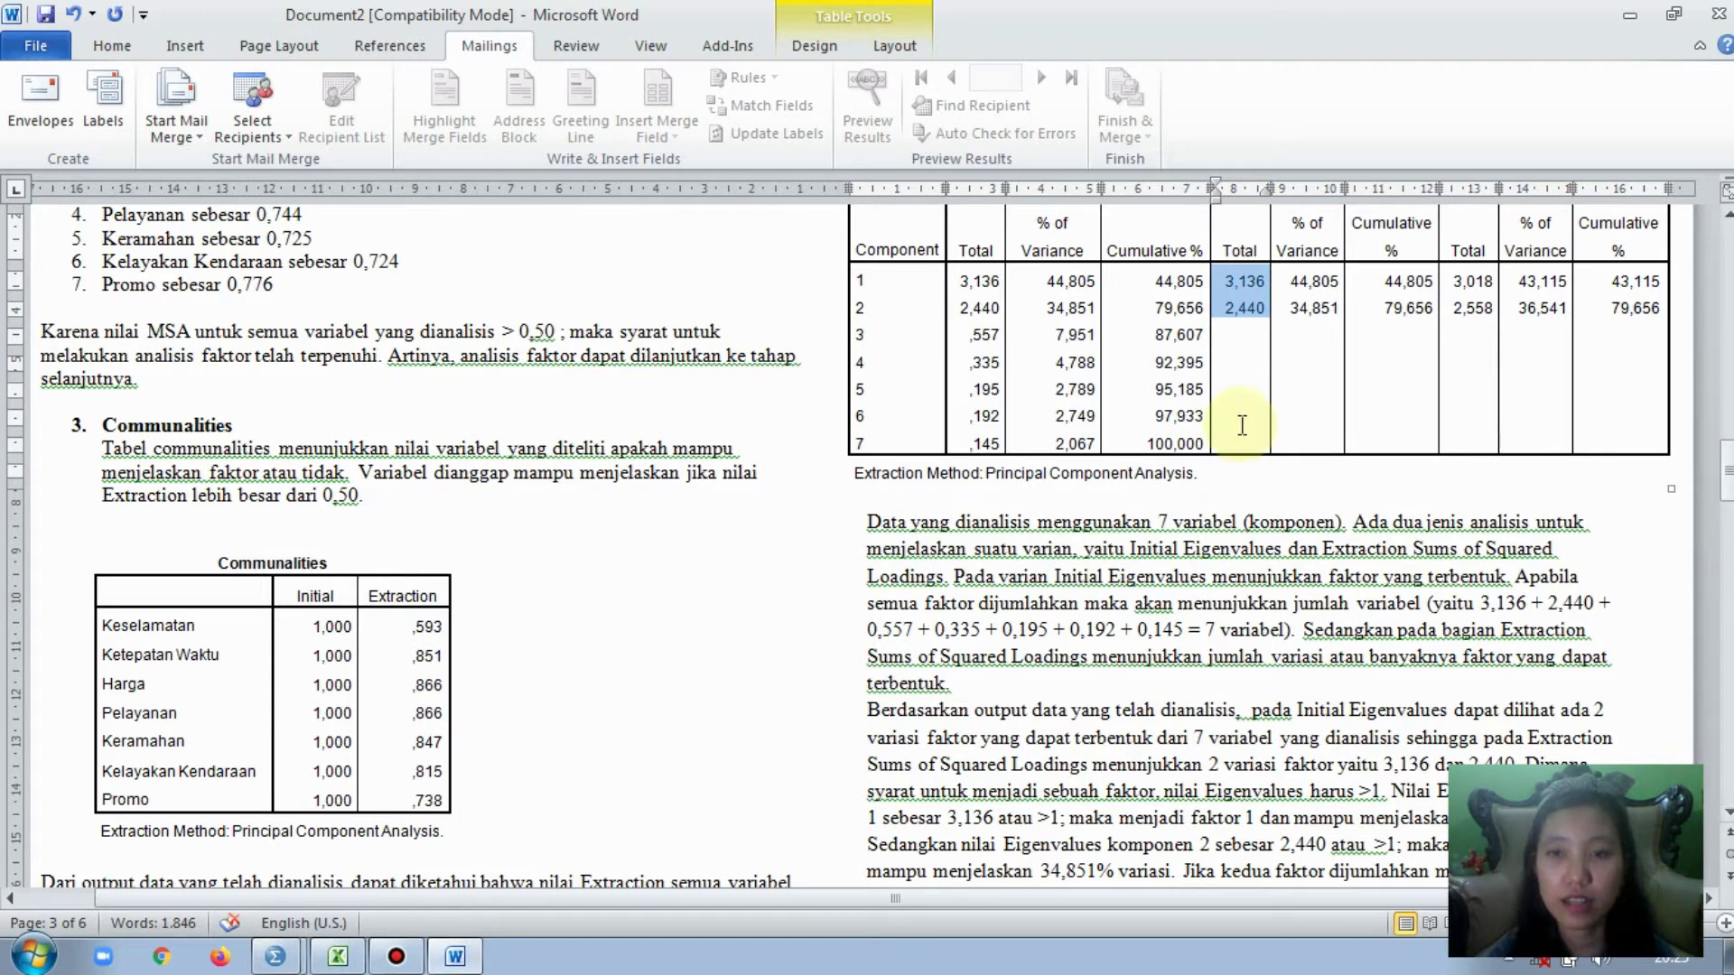
pyautogui.moveTo(964, 280); pyautogui.dragTo(997, 308)
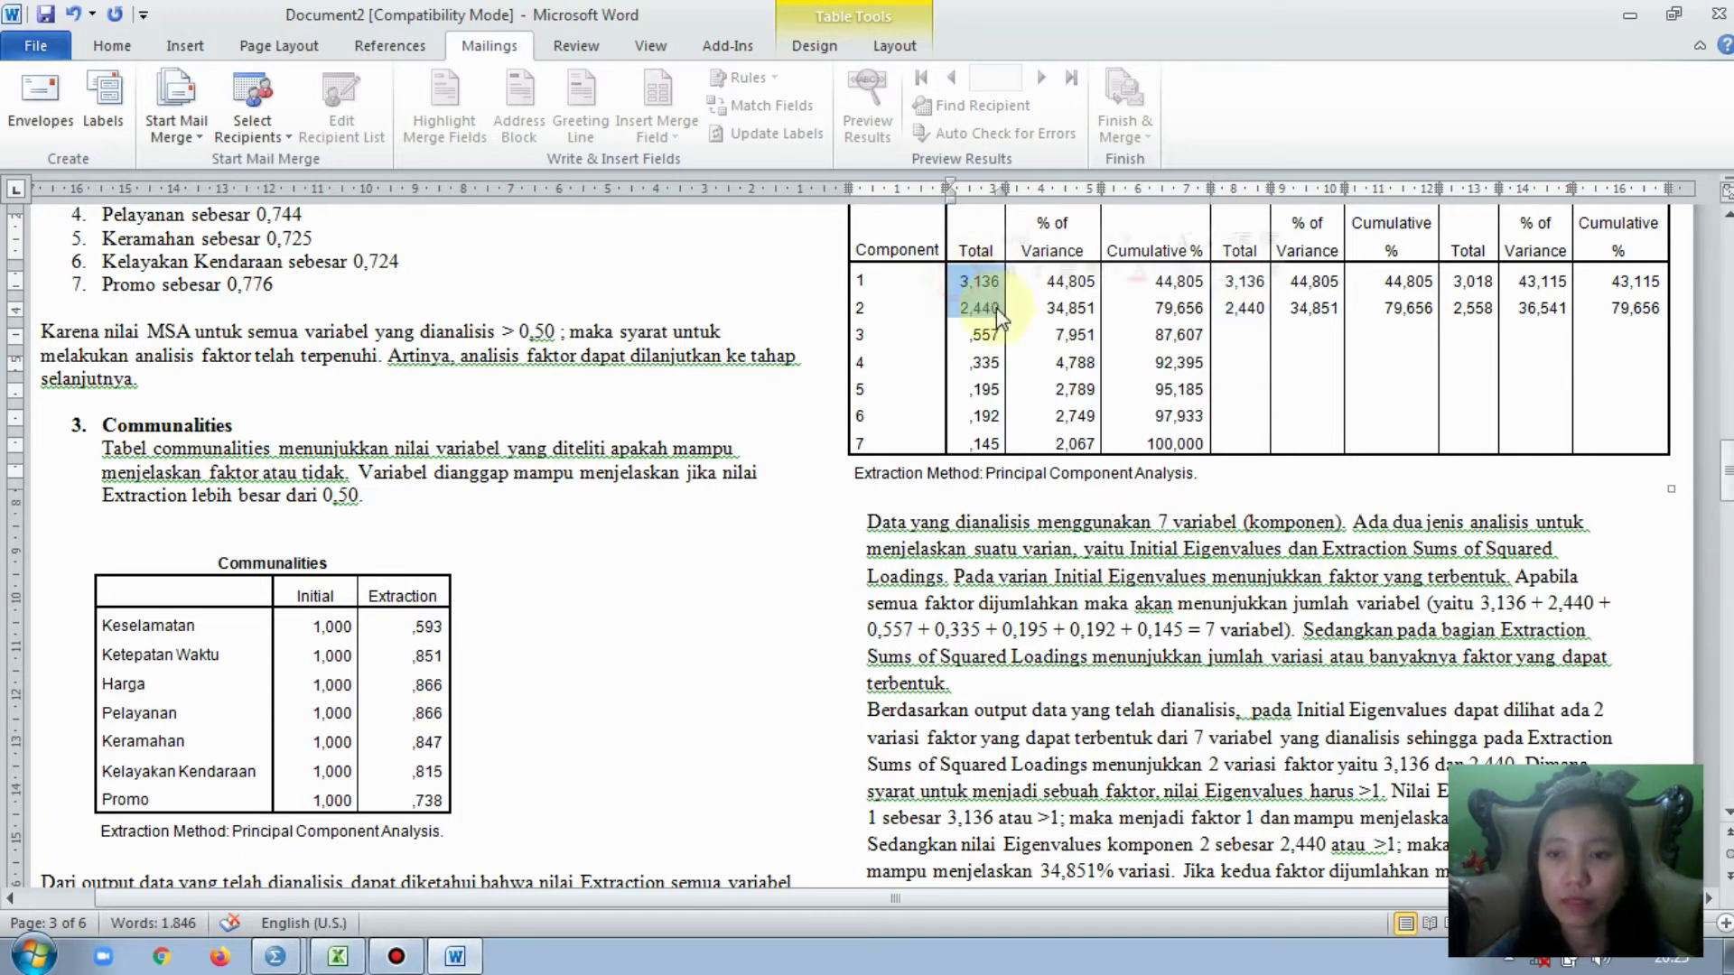
pyautogui.moveTo(1726, 477); pyautogui.dragTo(1726, 488)
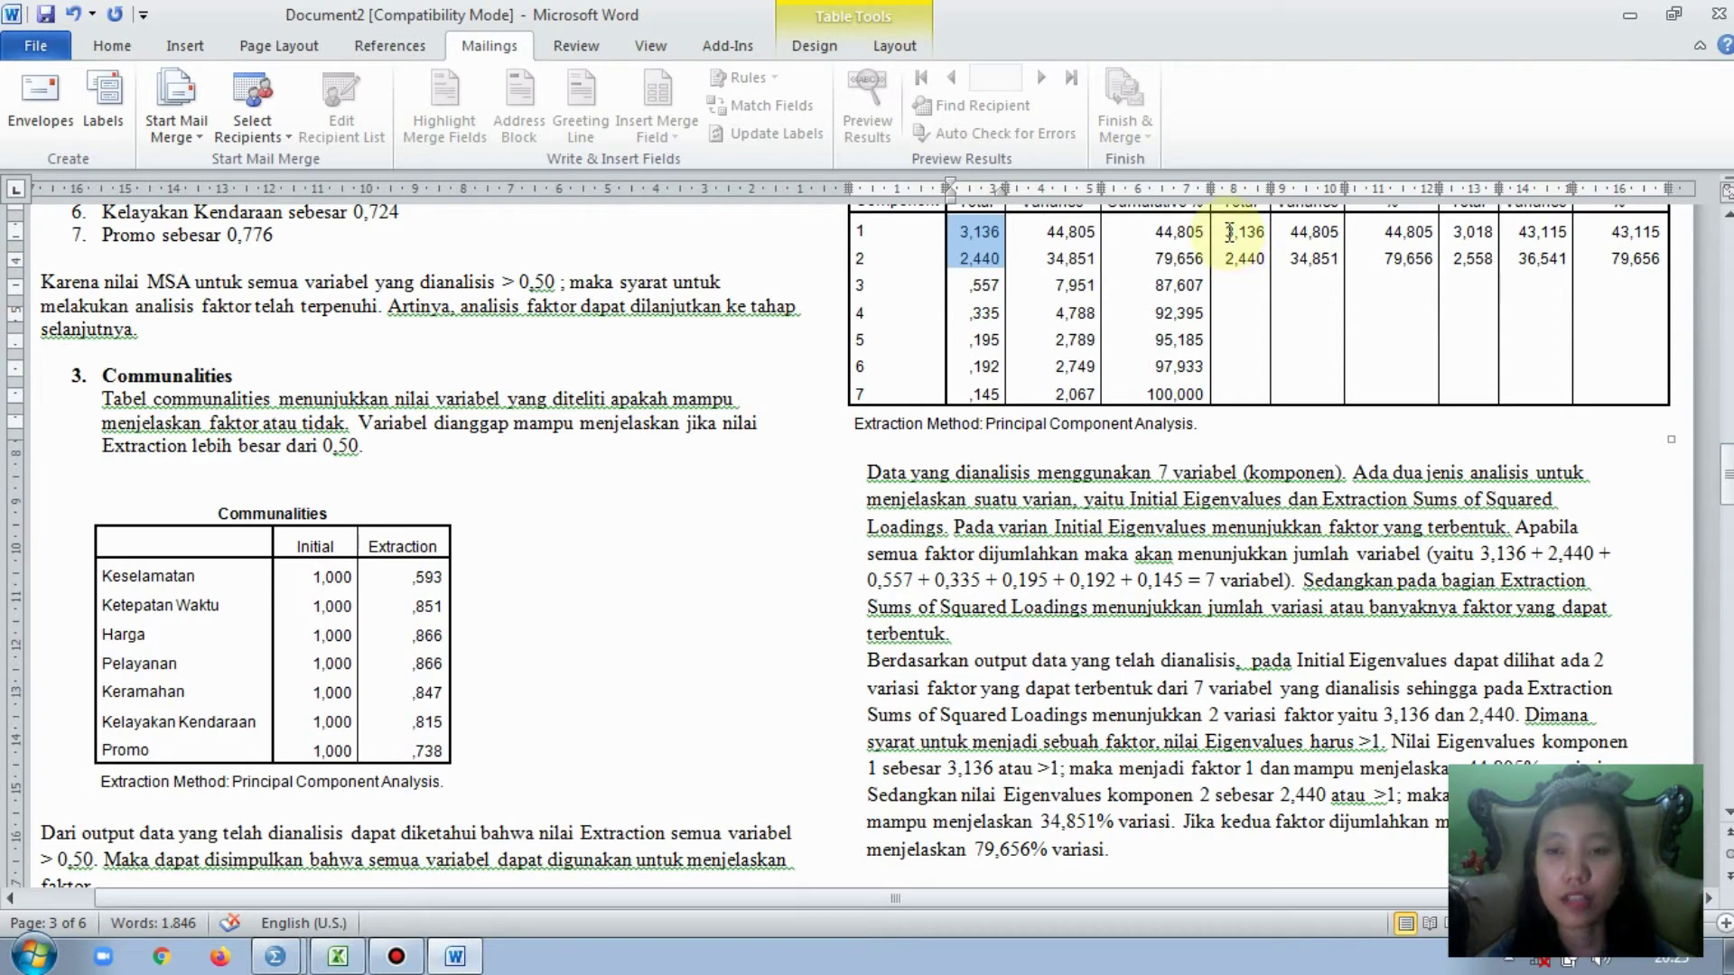
pyautogui.moveTo(1230, 233); pyautogui.dragTo(1252, 276)
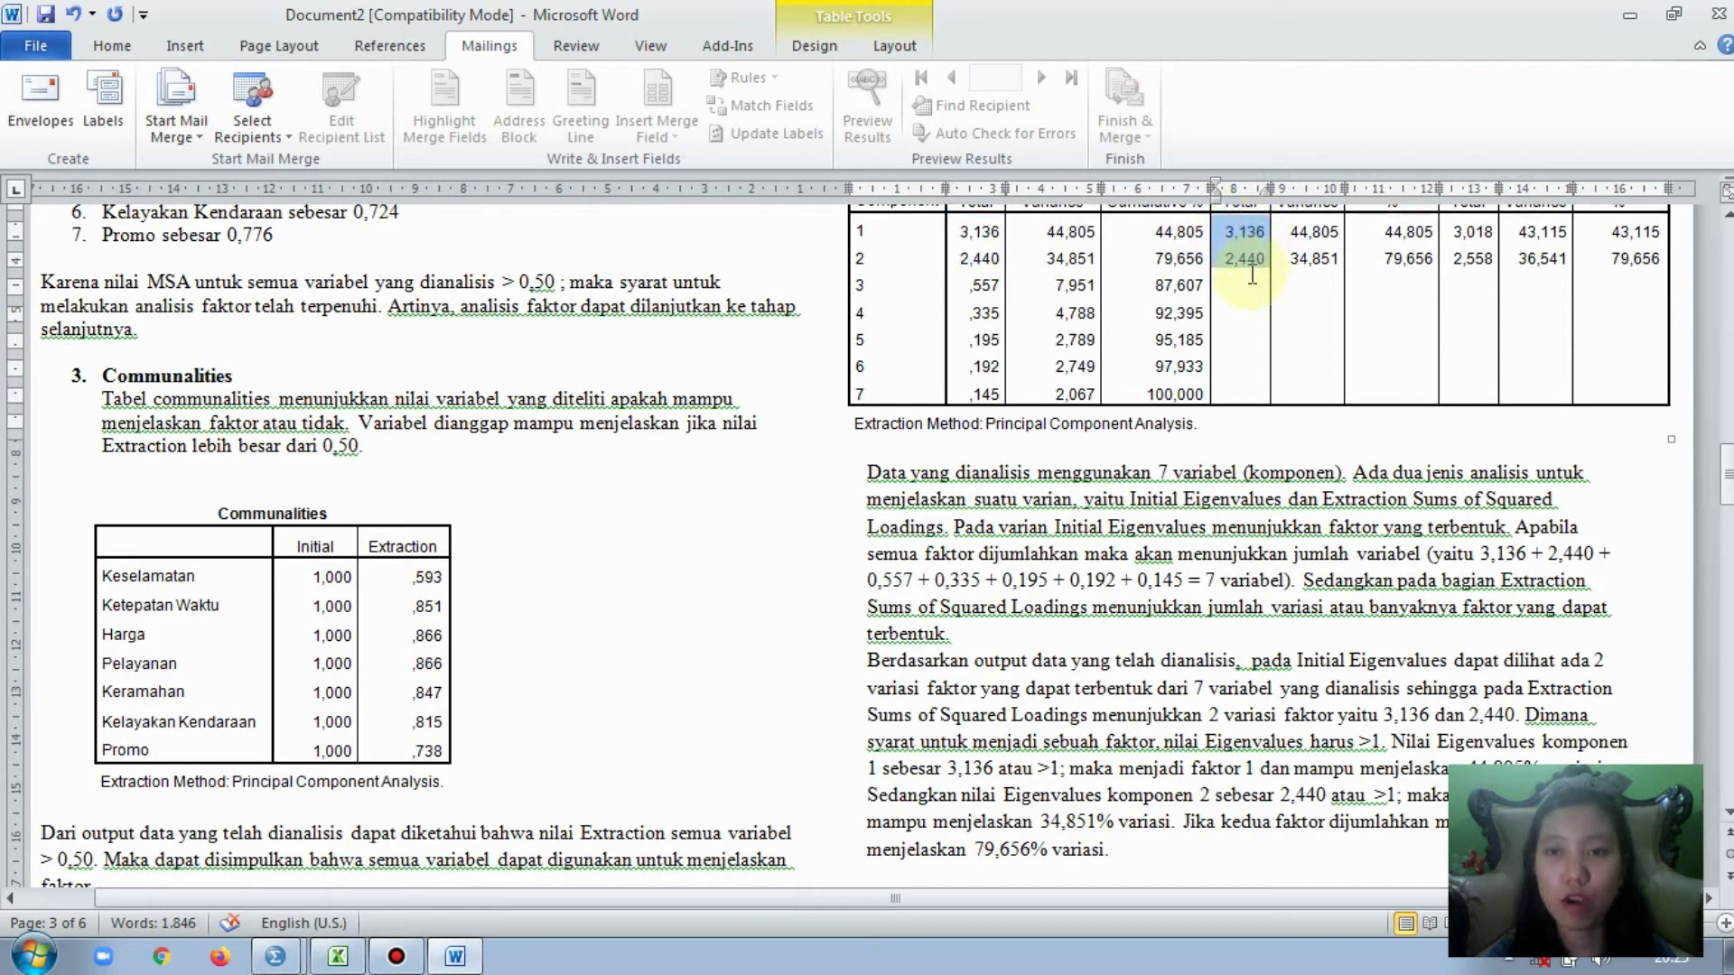
pyautogui.click(1251, 271)
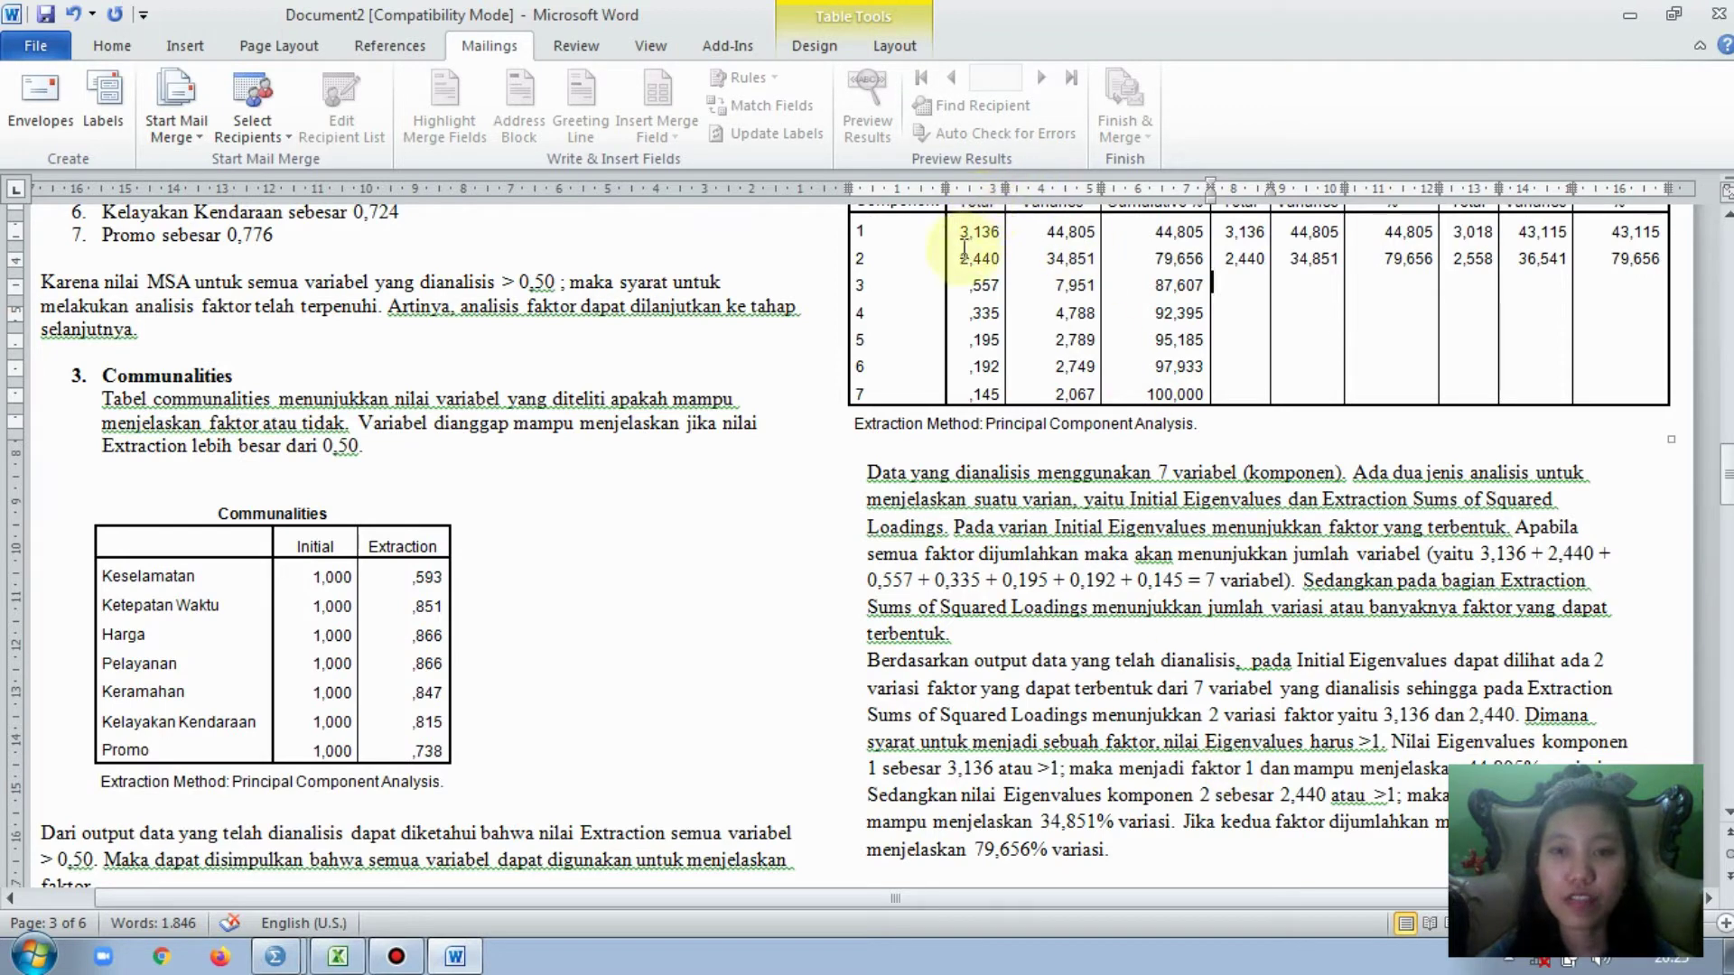
pyautogui.moveTo(963, 246); pyautogui.dragTo(996, 258)
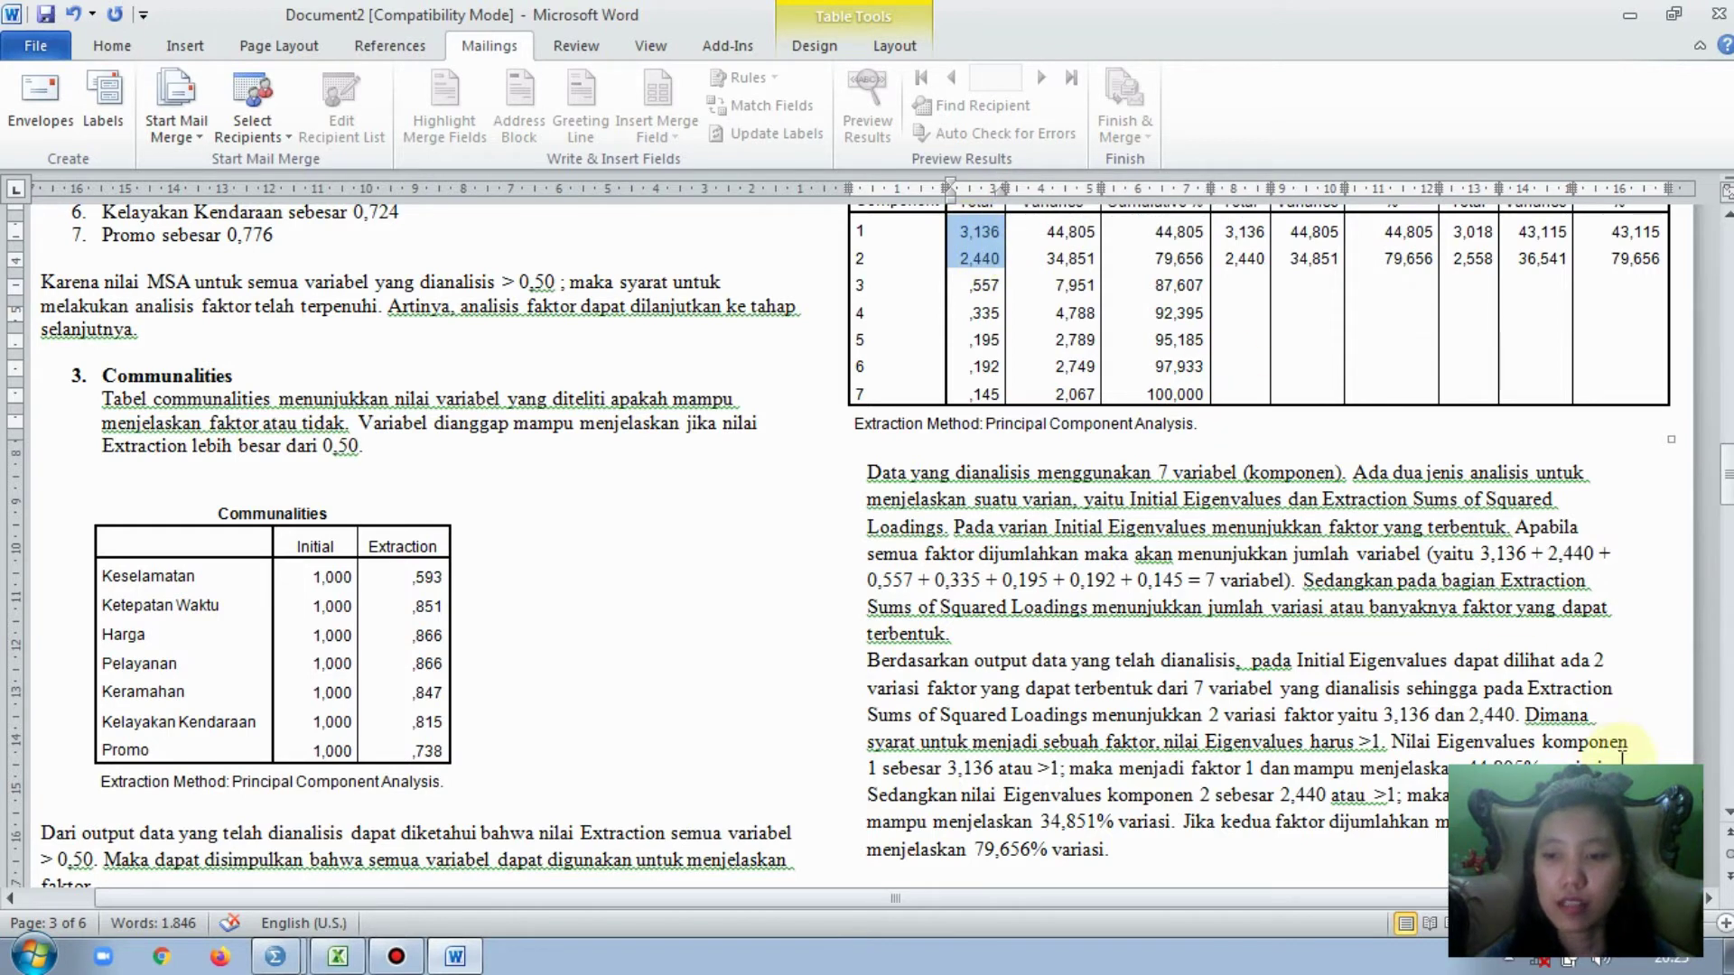
# - Read the Eigenvalues >1 requirement in the interpretation and highlight component 1's total under Extraction Sums of Squared Loadings
pyautogui.scroll(-1, 840, 542)
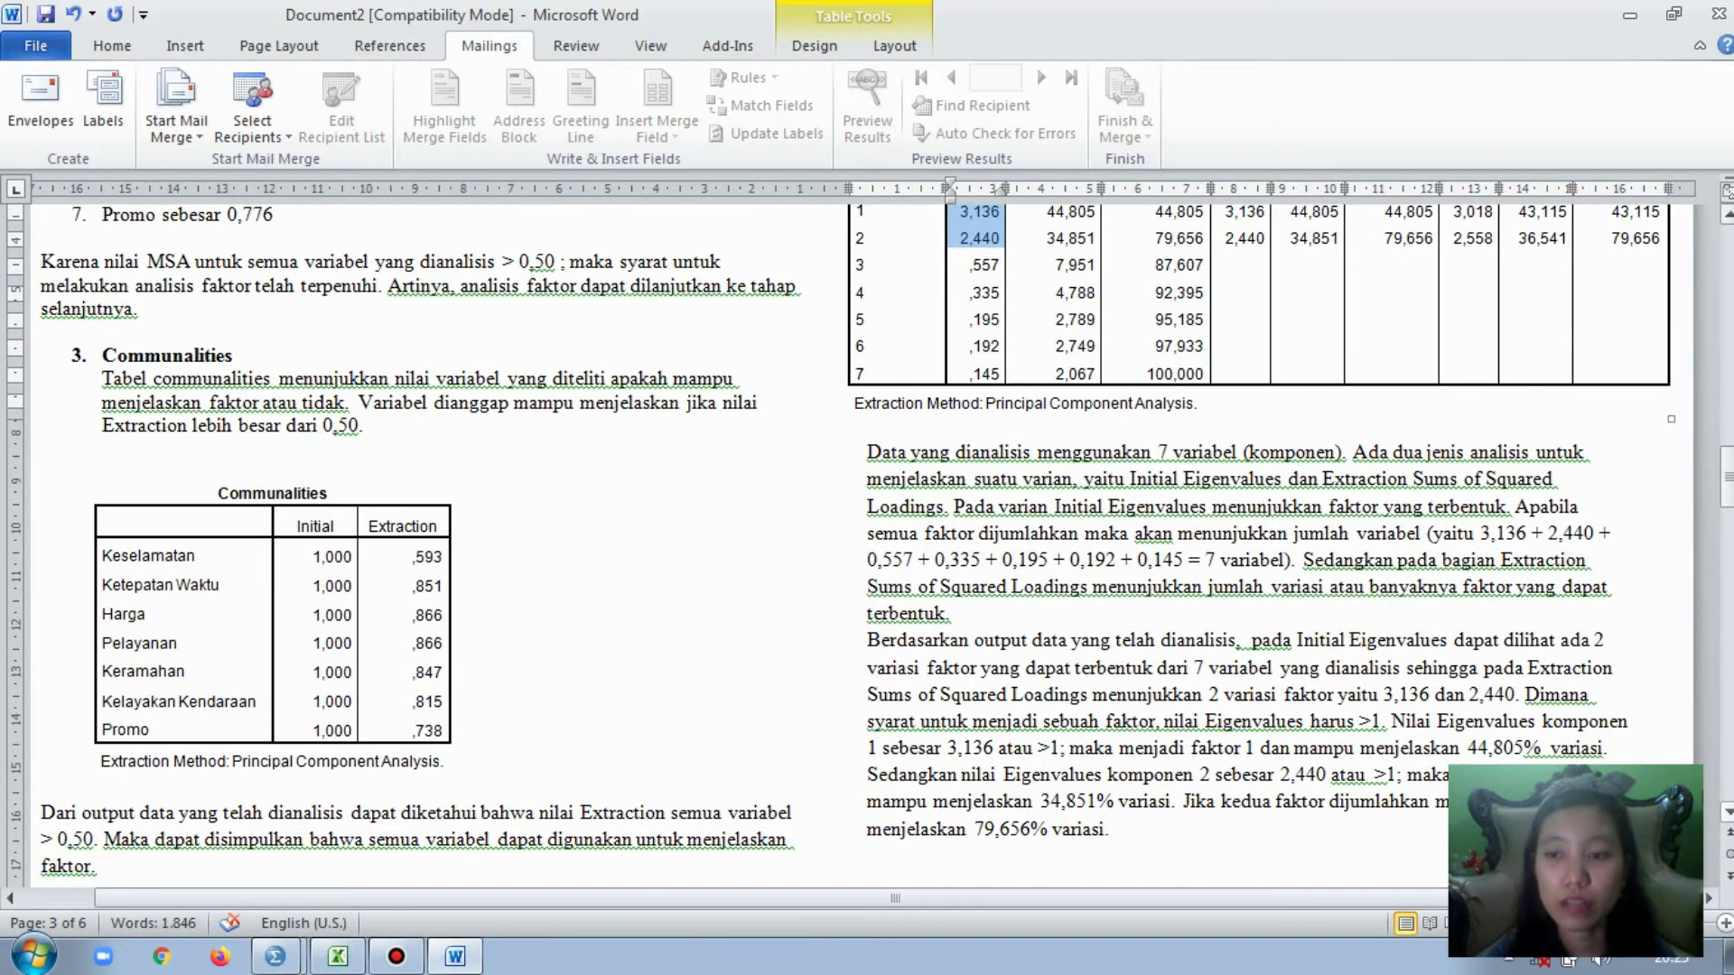
pyautogui.scroll(-2, 840, 542)
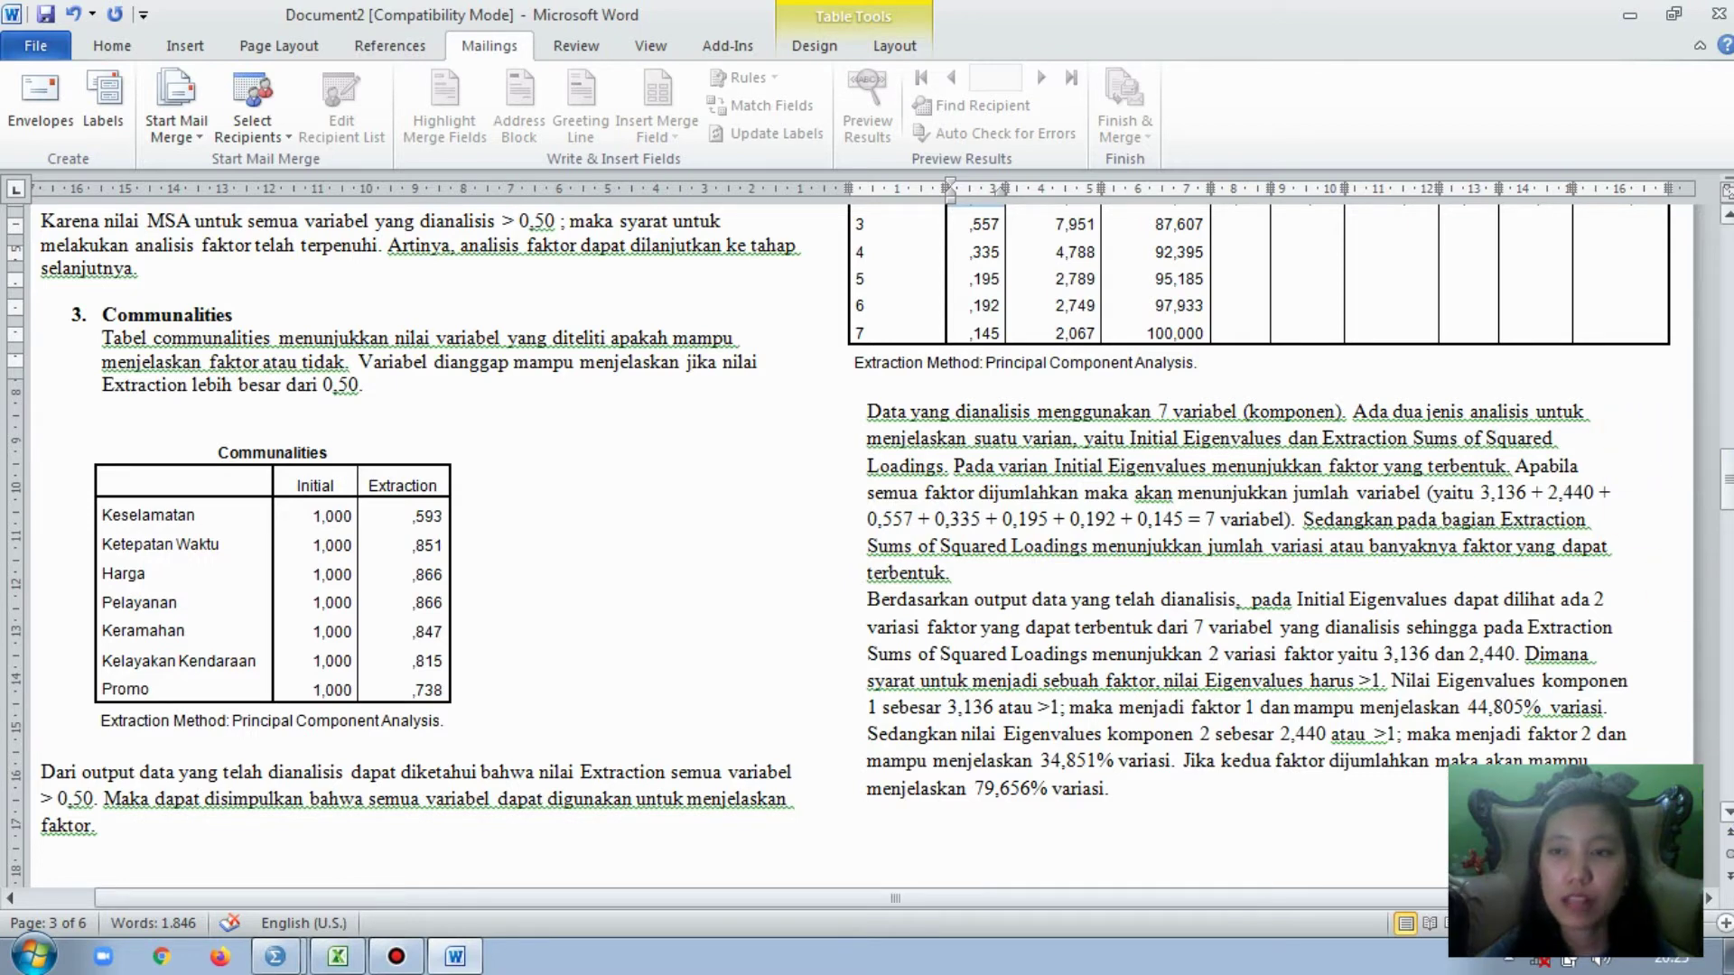
pyautogui.scroll(2, 1726, 814)
pyautogui.scroll(1, 1726, 812)
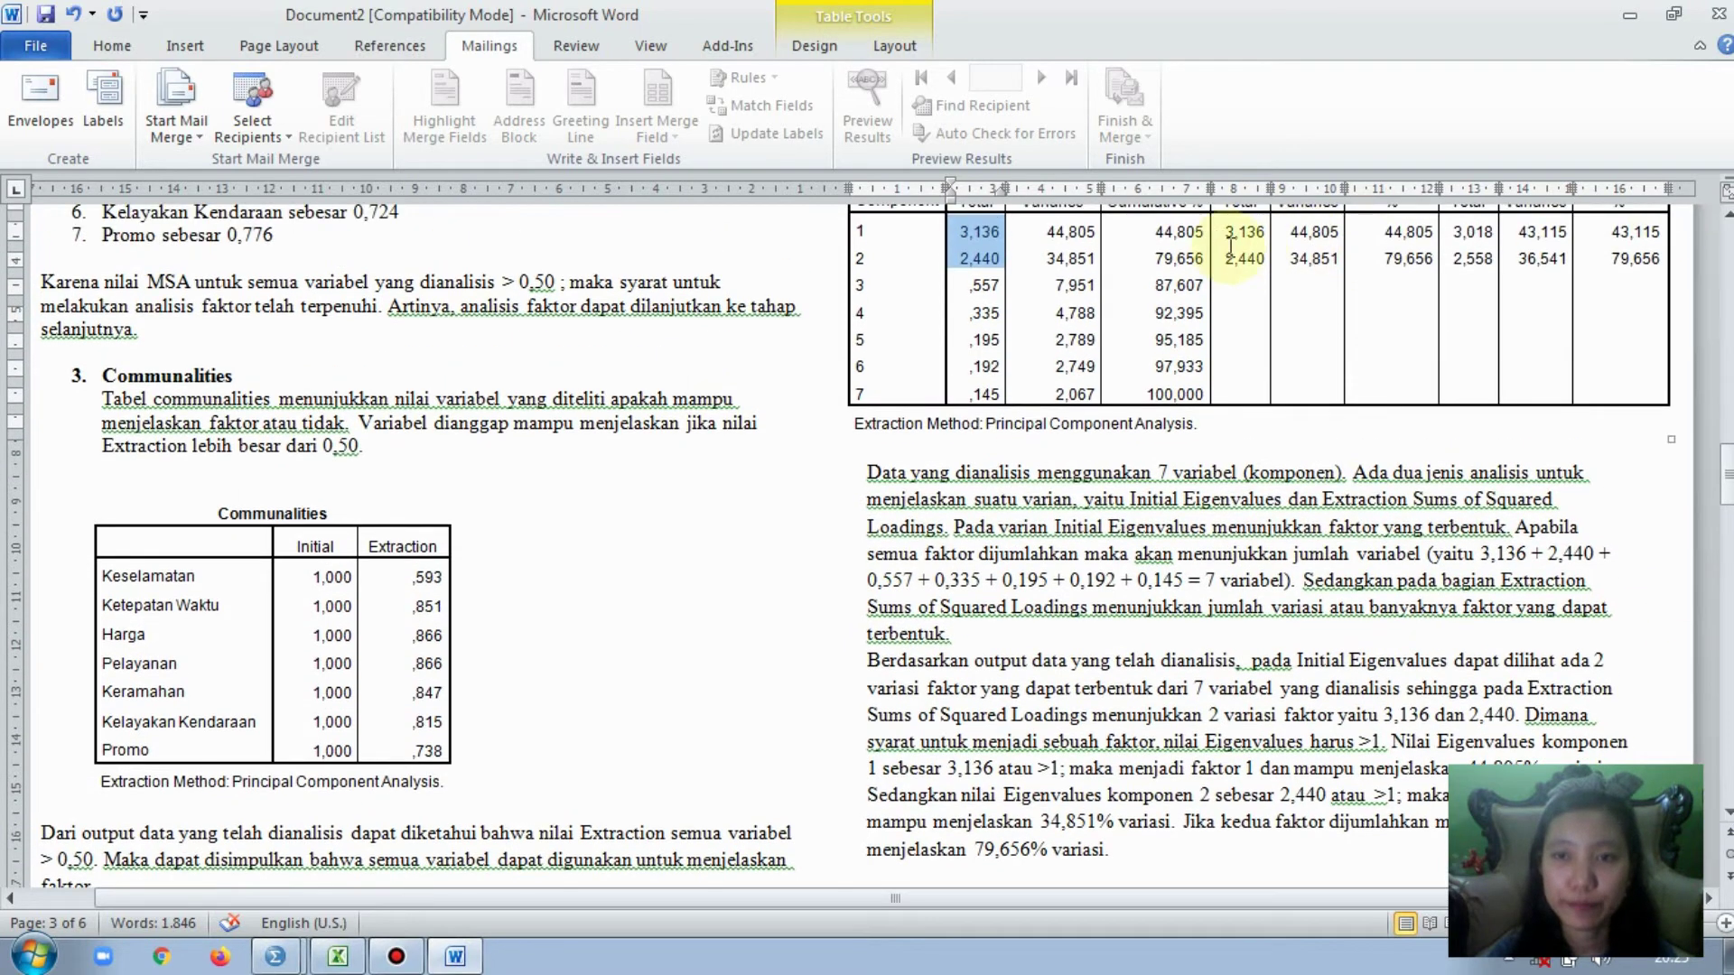
pyautogui.moveTo(1236, 233); pyautogui.dragTo(1265, 233)
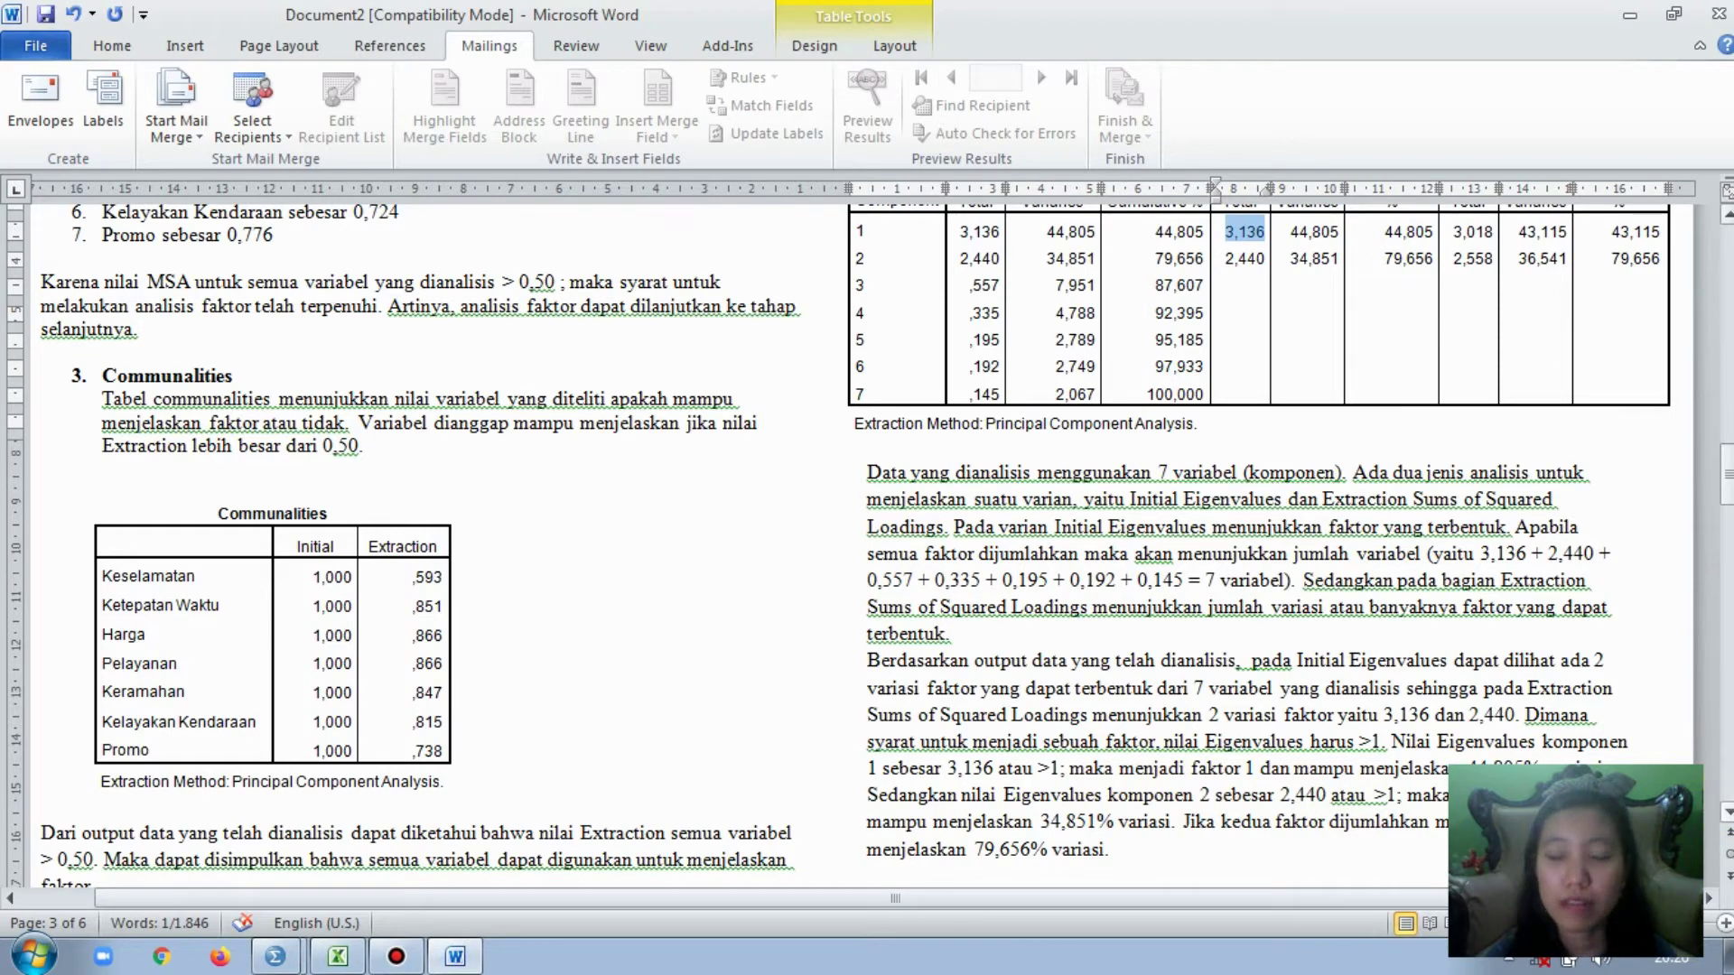
pyautogui.scroll(-1, 838, 545)
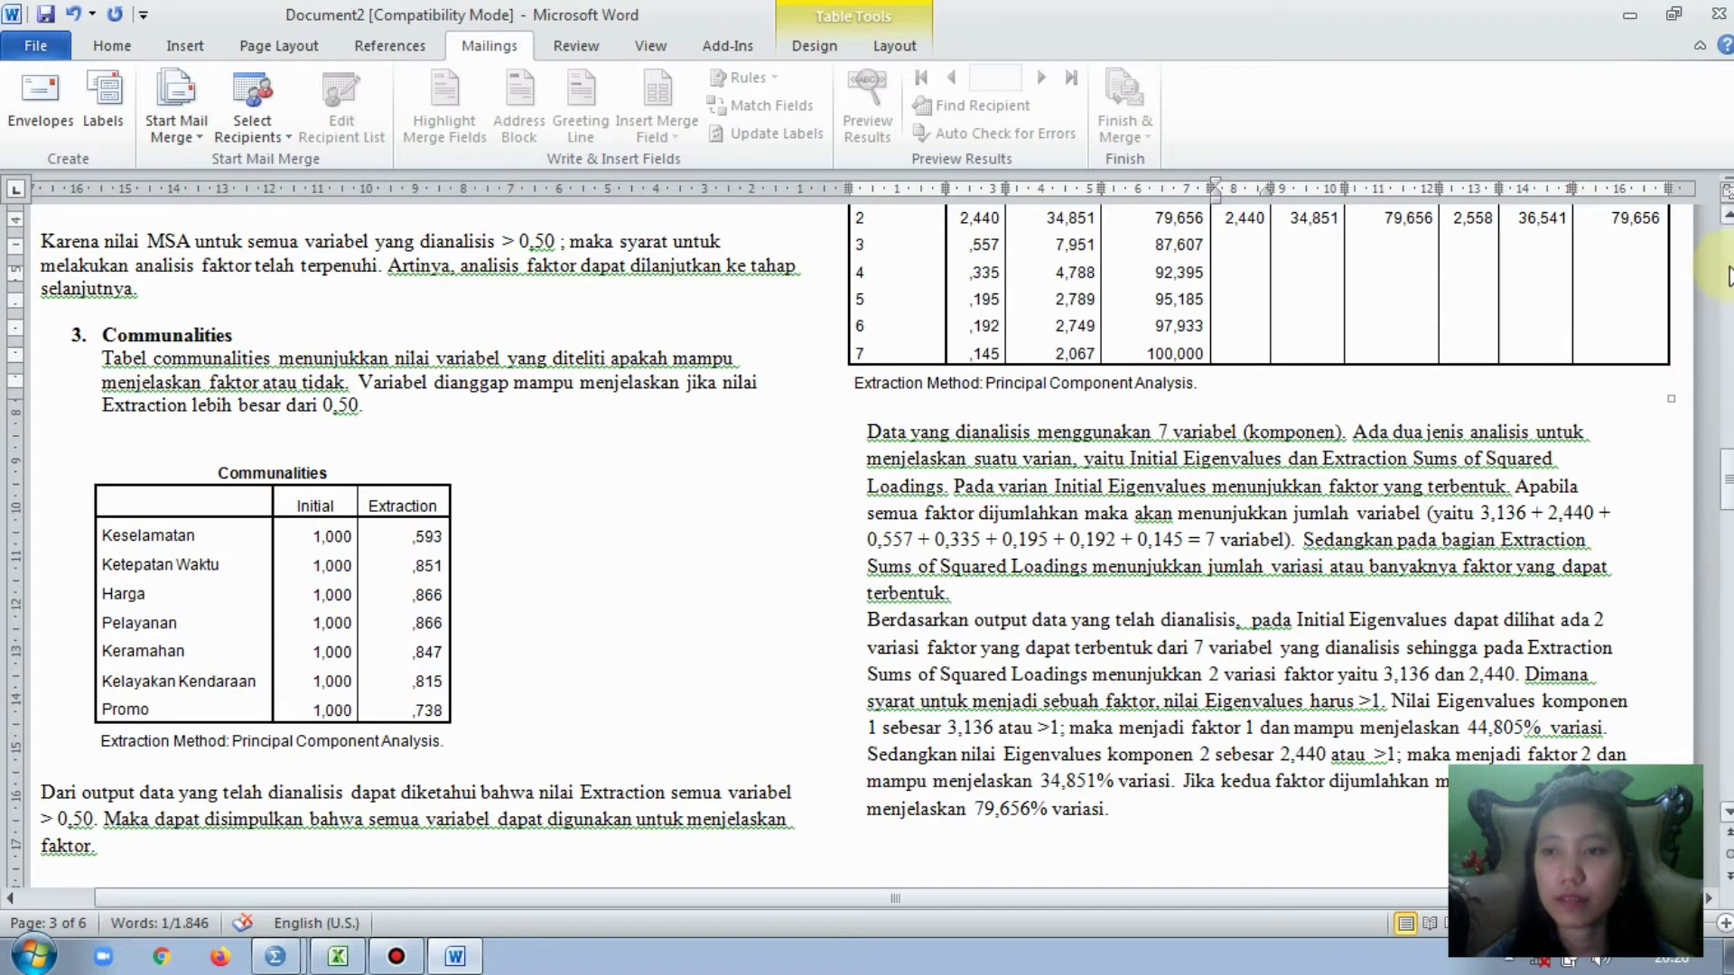
# - Highlight component 1's % of Variance under Extraction Sums of Squared Loadings and read the matching factor 1 explanation
pyautogui.click(1726, 237)
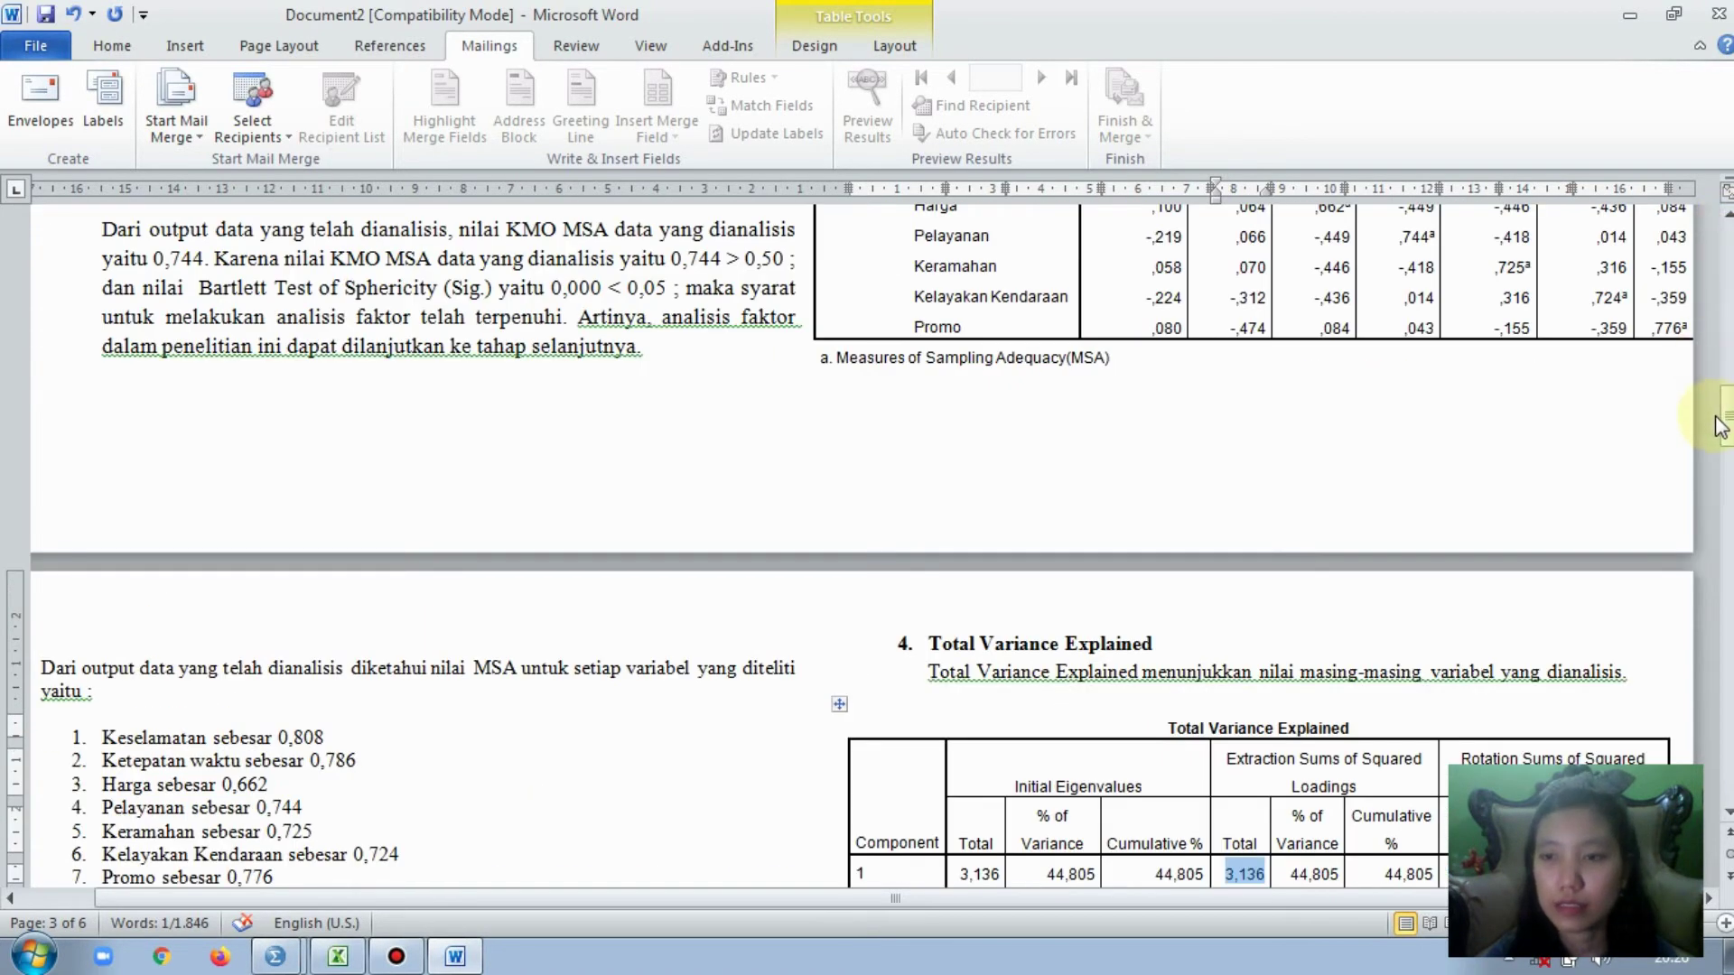
pyautogui.moveTo(1726, 426); pyautogui.dragTo(1726, 465)
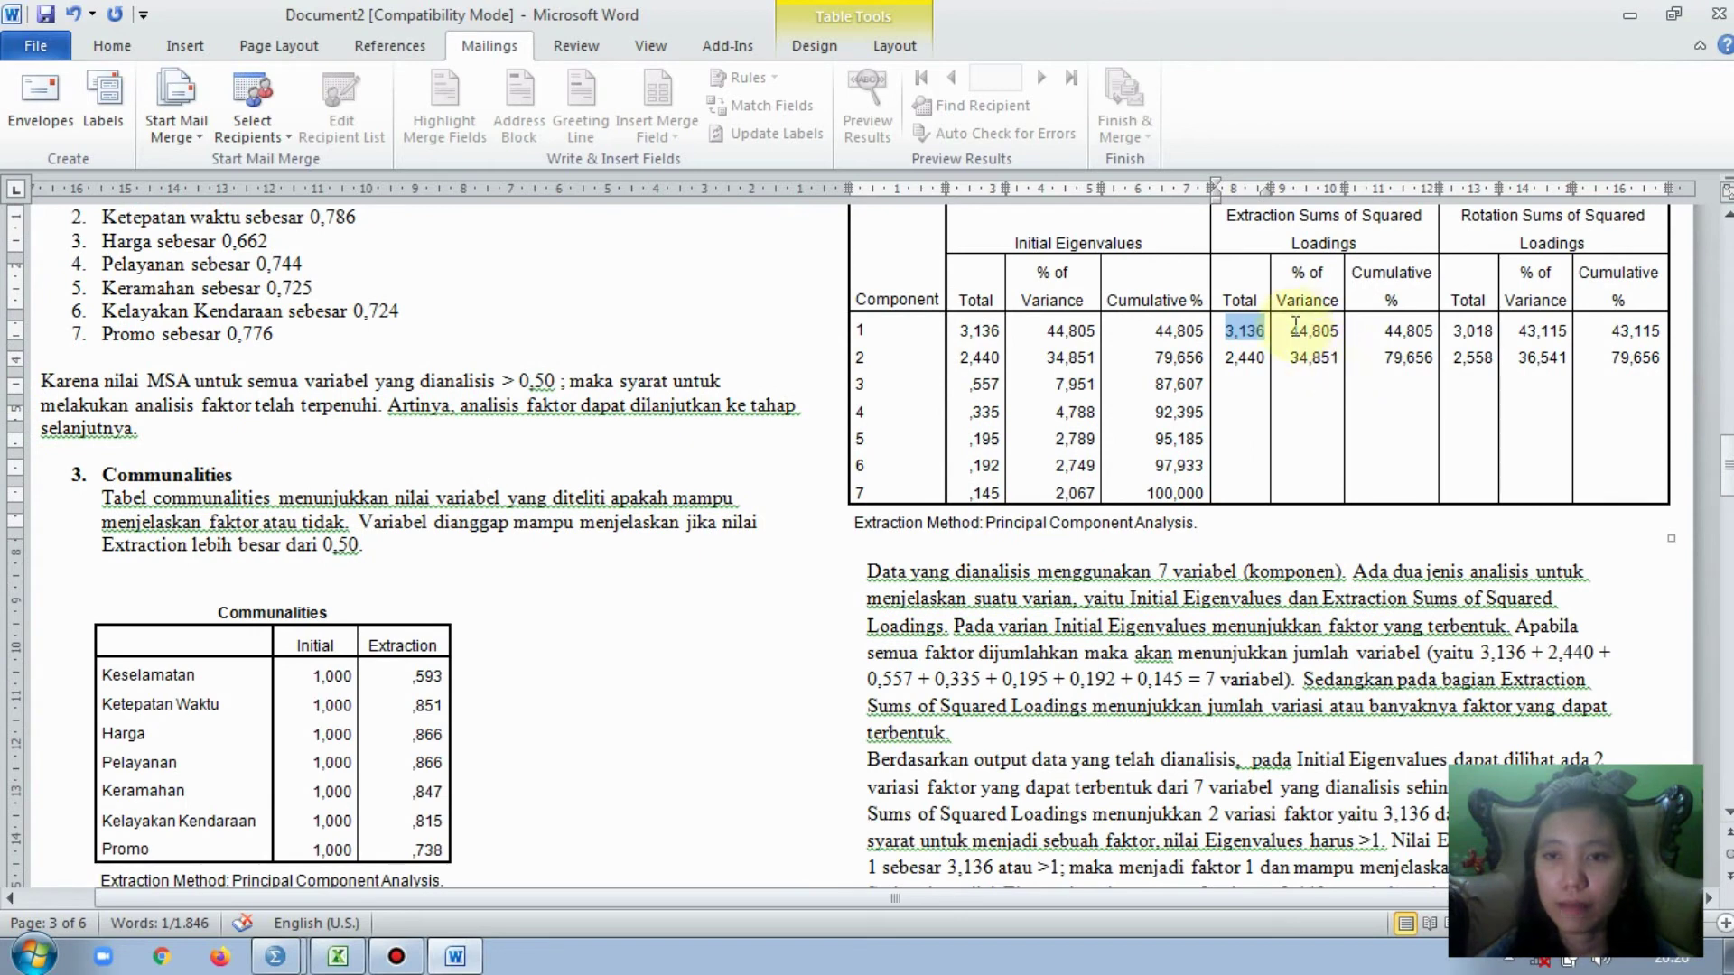
pyautogui.click(1294, 334)
pyautogui.moveTo(1291, 332); pyautogui.dragTo(1340, 336)
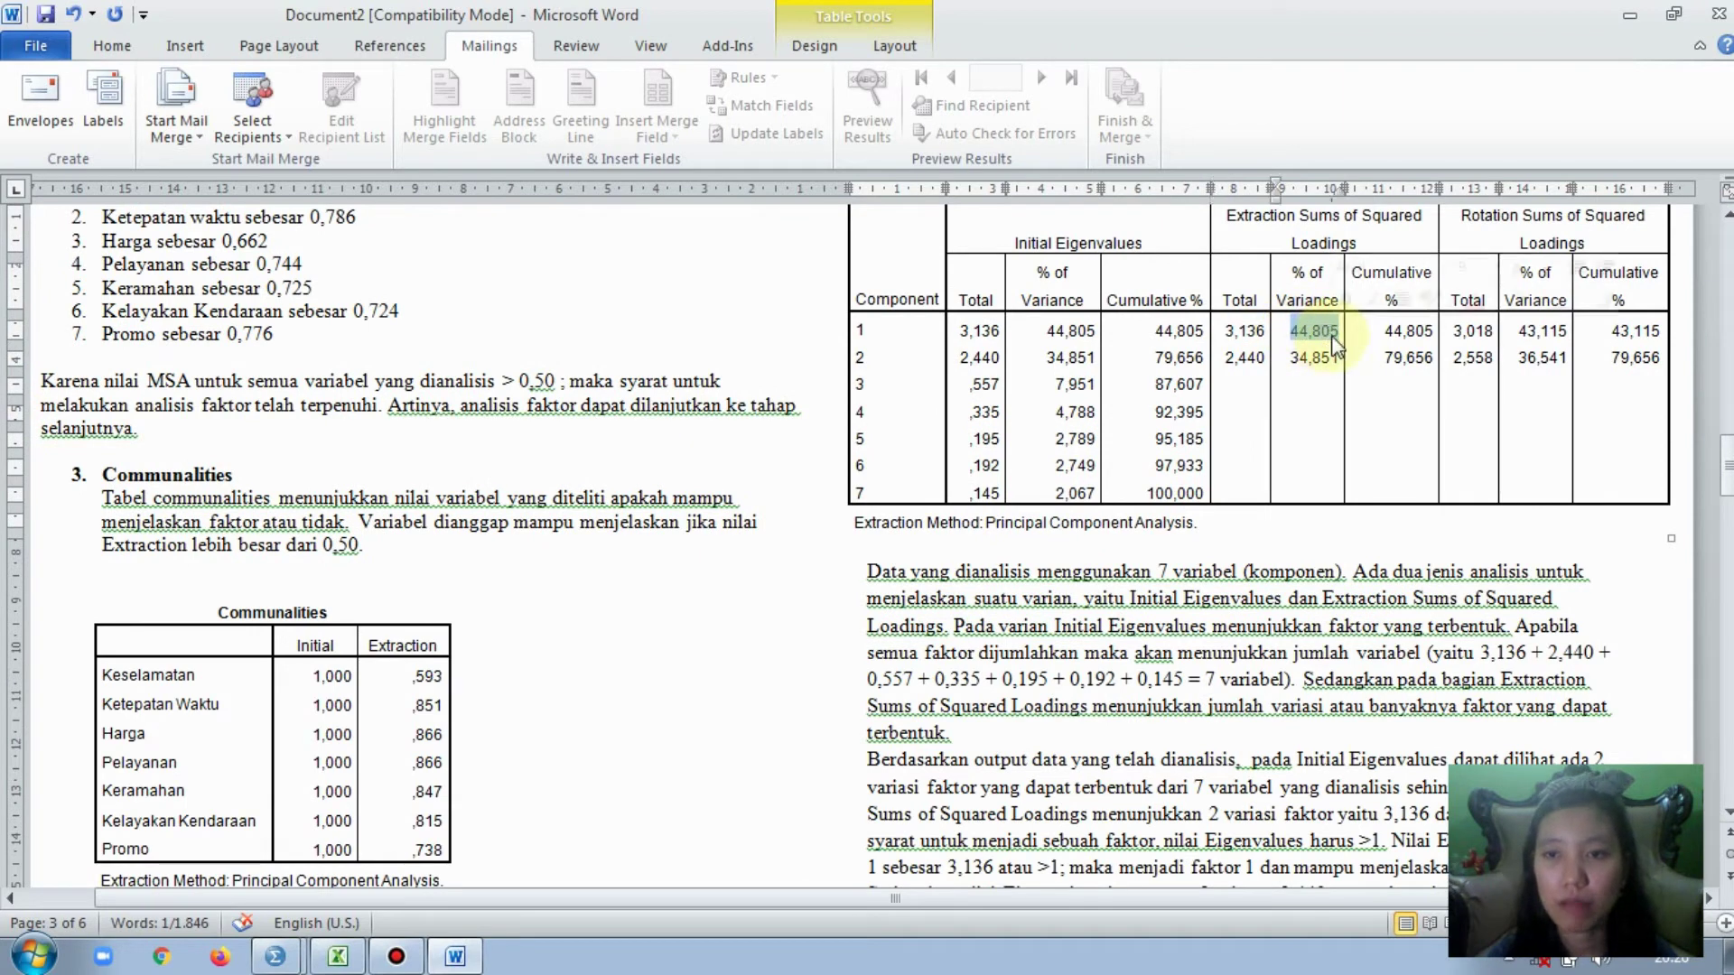
pyautogui.scroll(-1, 867, 542)
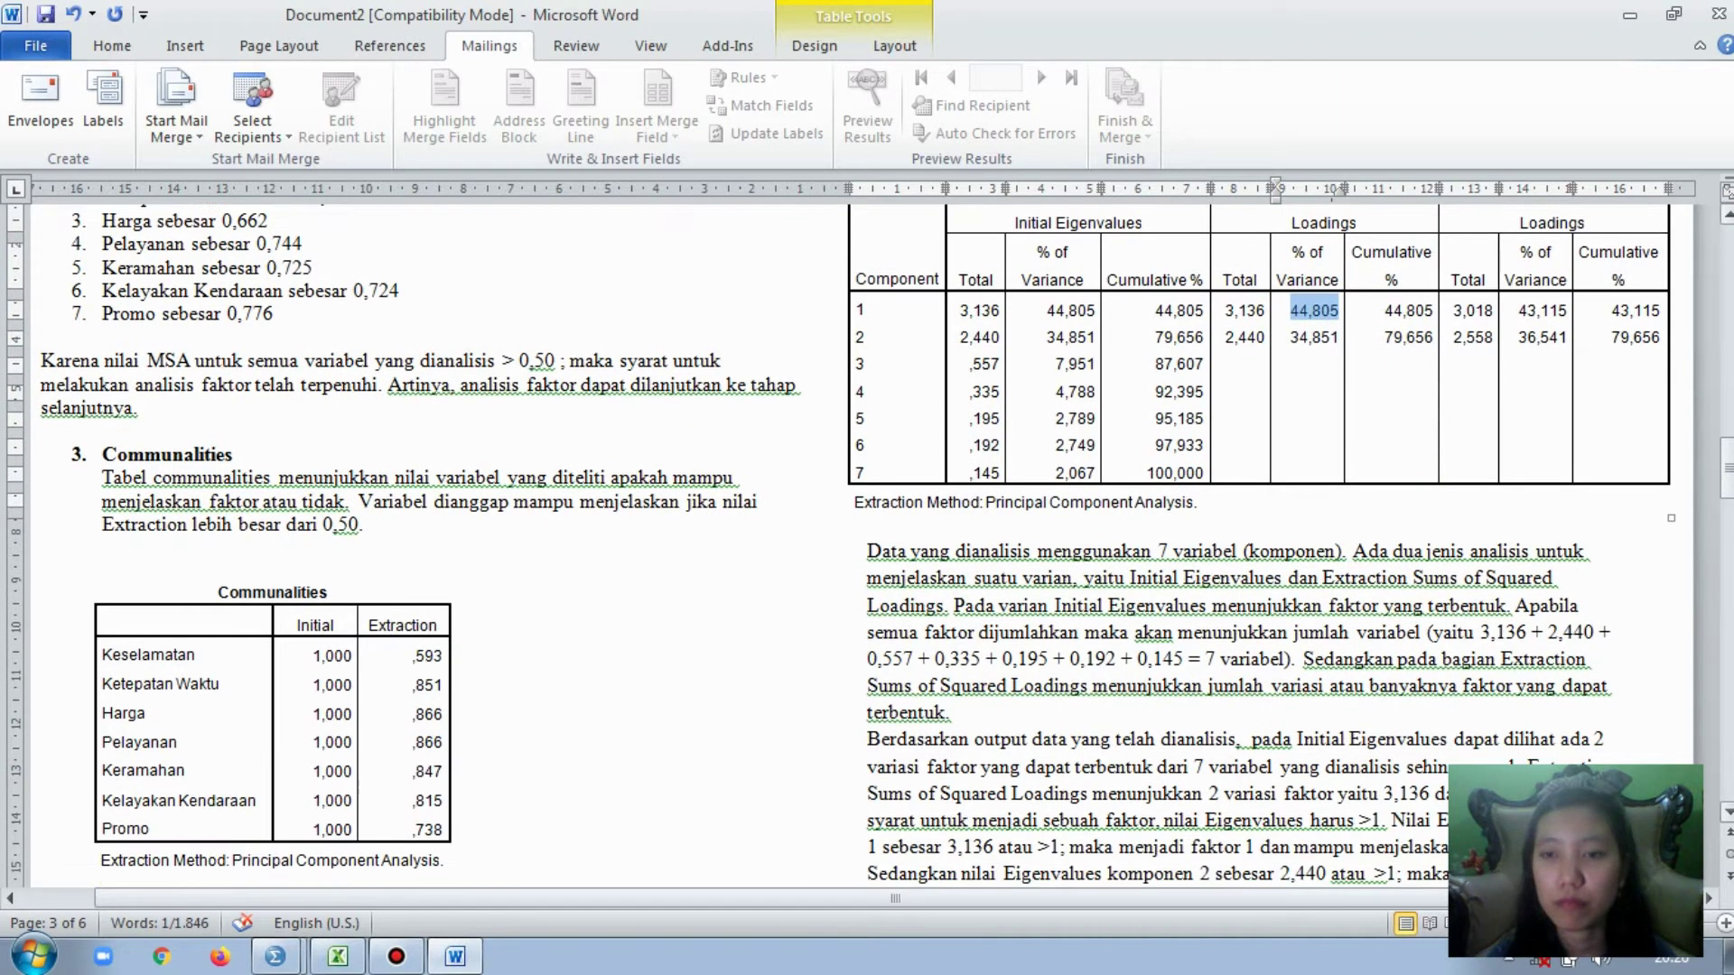
pyautogui.scroll(-5, 867, 541)
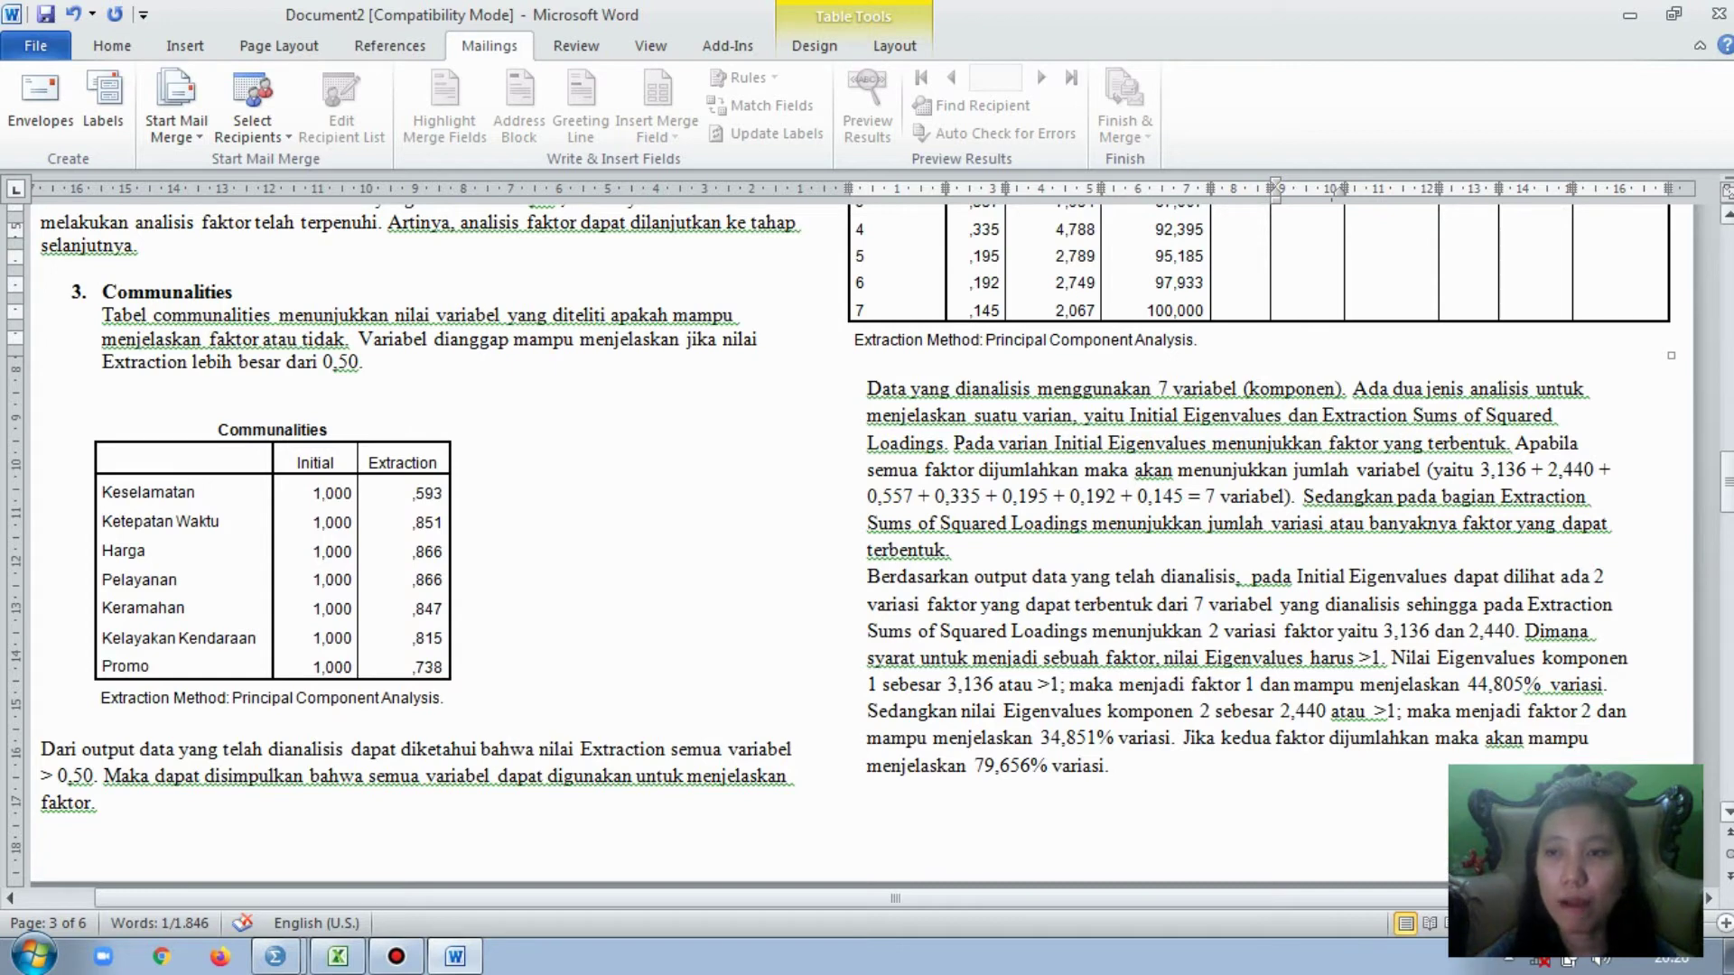
# - Highlight component 2's total under Extraction Sums of Squared Loadings to compare it with the factor 2 explanation
pyautogui.scroll(3, 840, 542)
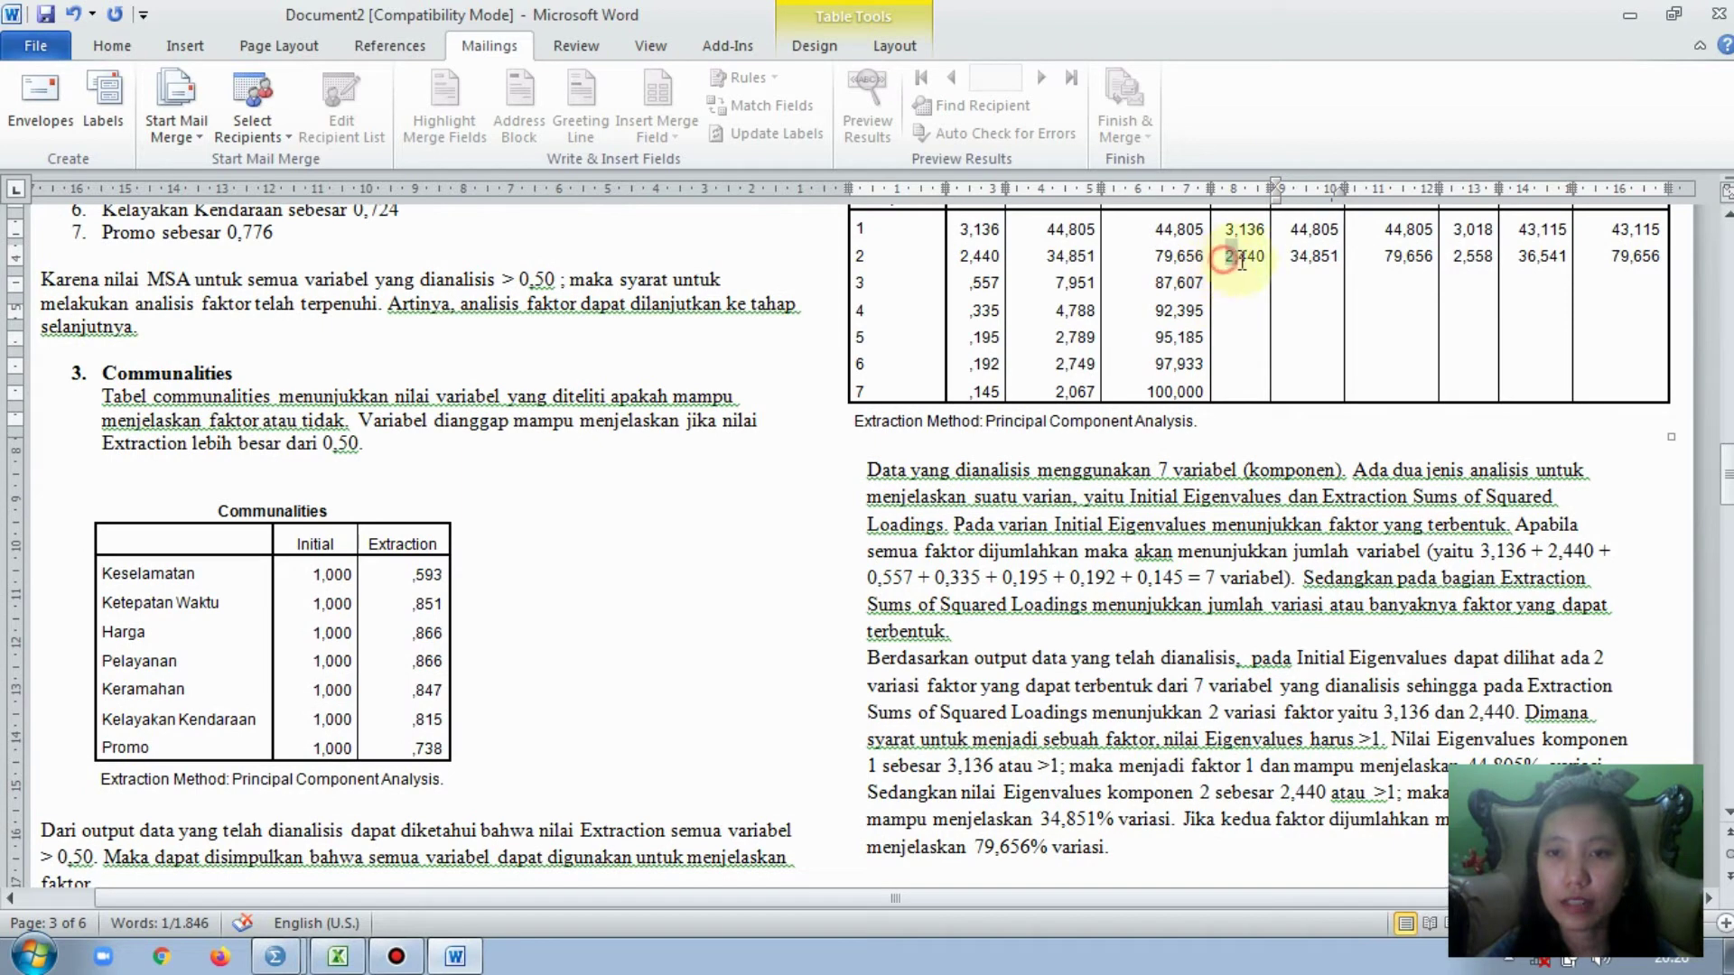
pyautogui.moveTo(1225, 255); pyautogui.dragTo(1258, 264)
pyautogui.click(1337, 468)
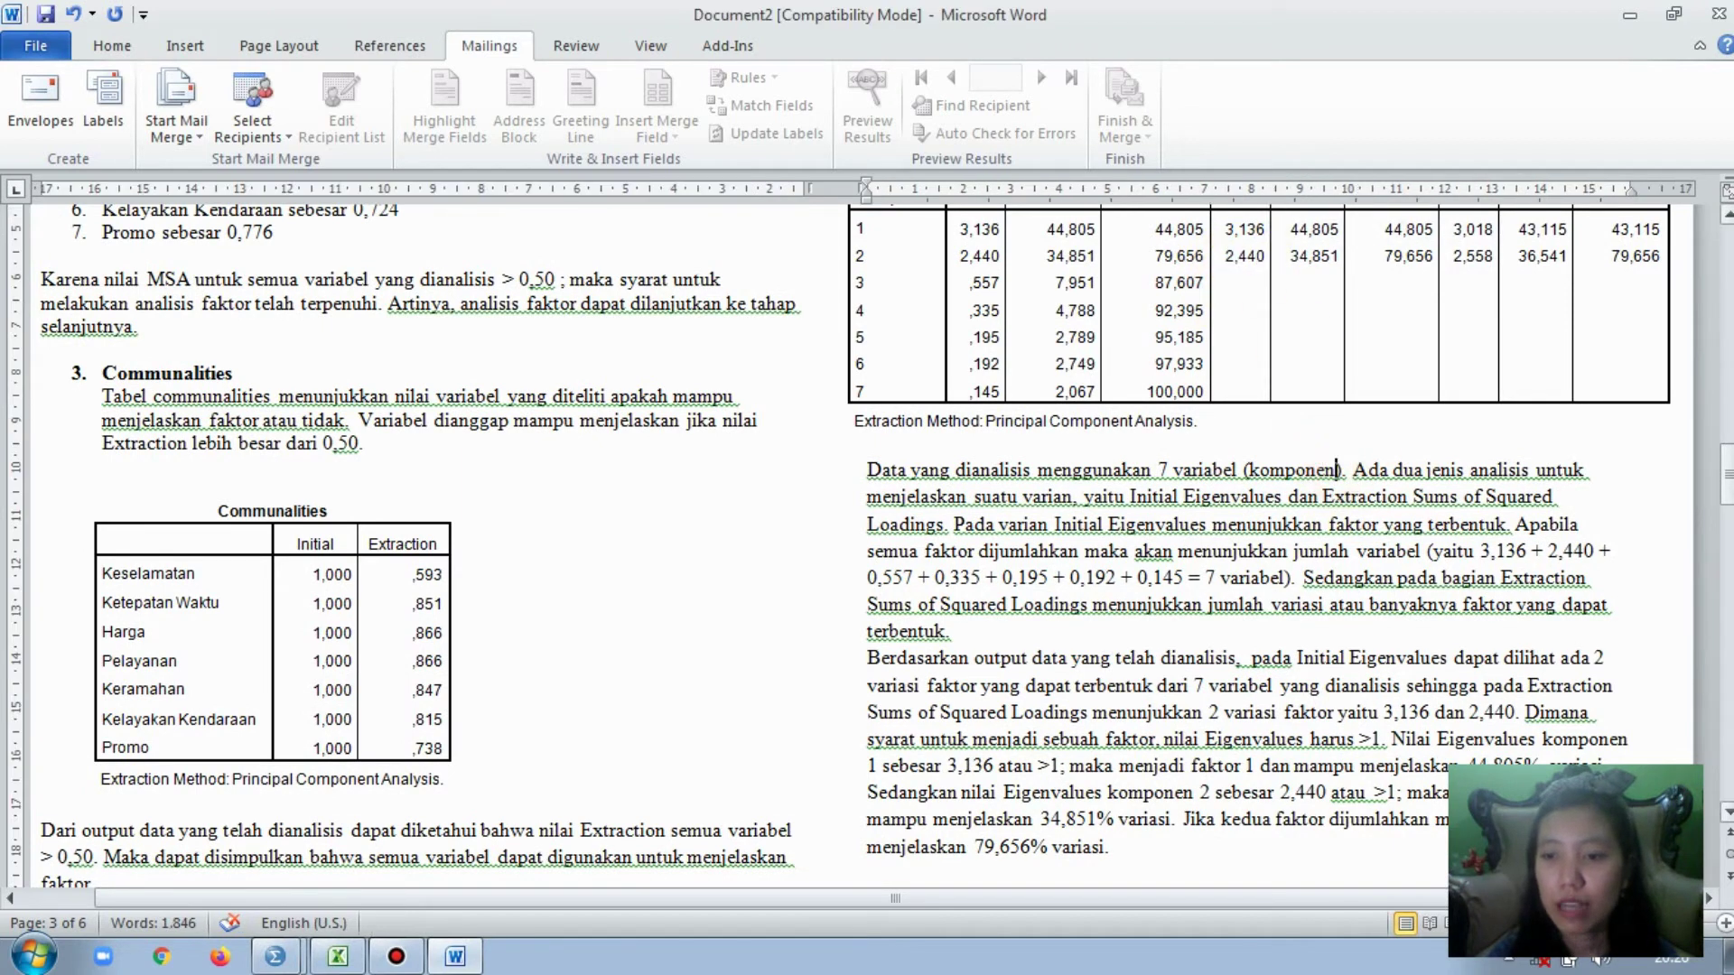
# - Highlight component 2's % of Variance under Extraction Sums of Squared Loadings and read the matching factor 2 explanation
pyautogui.scroll(-3, 1727, 820)
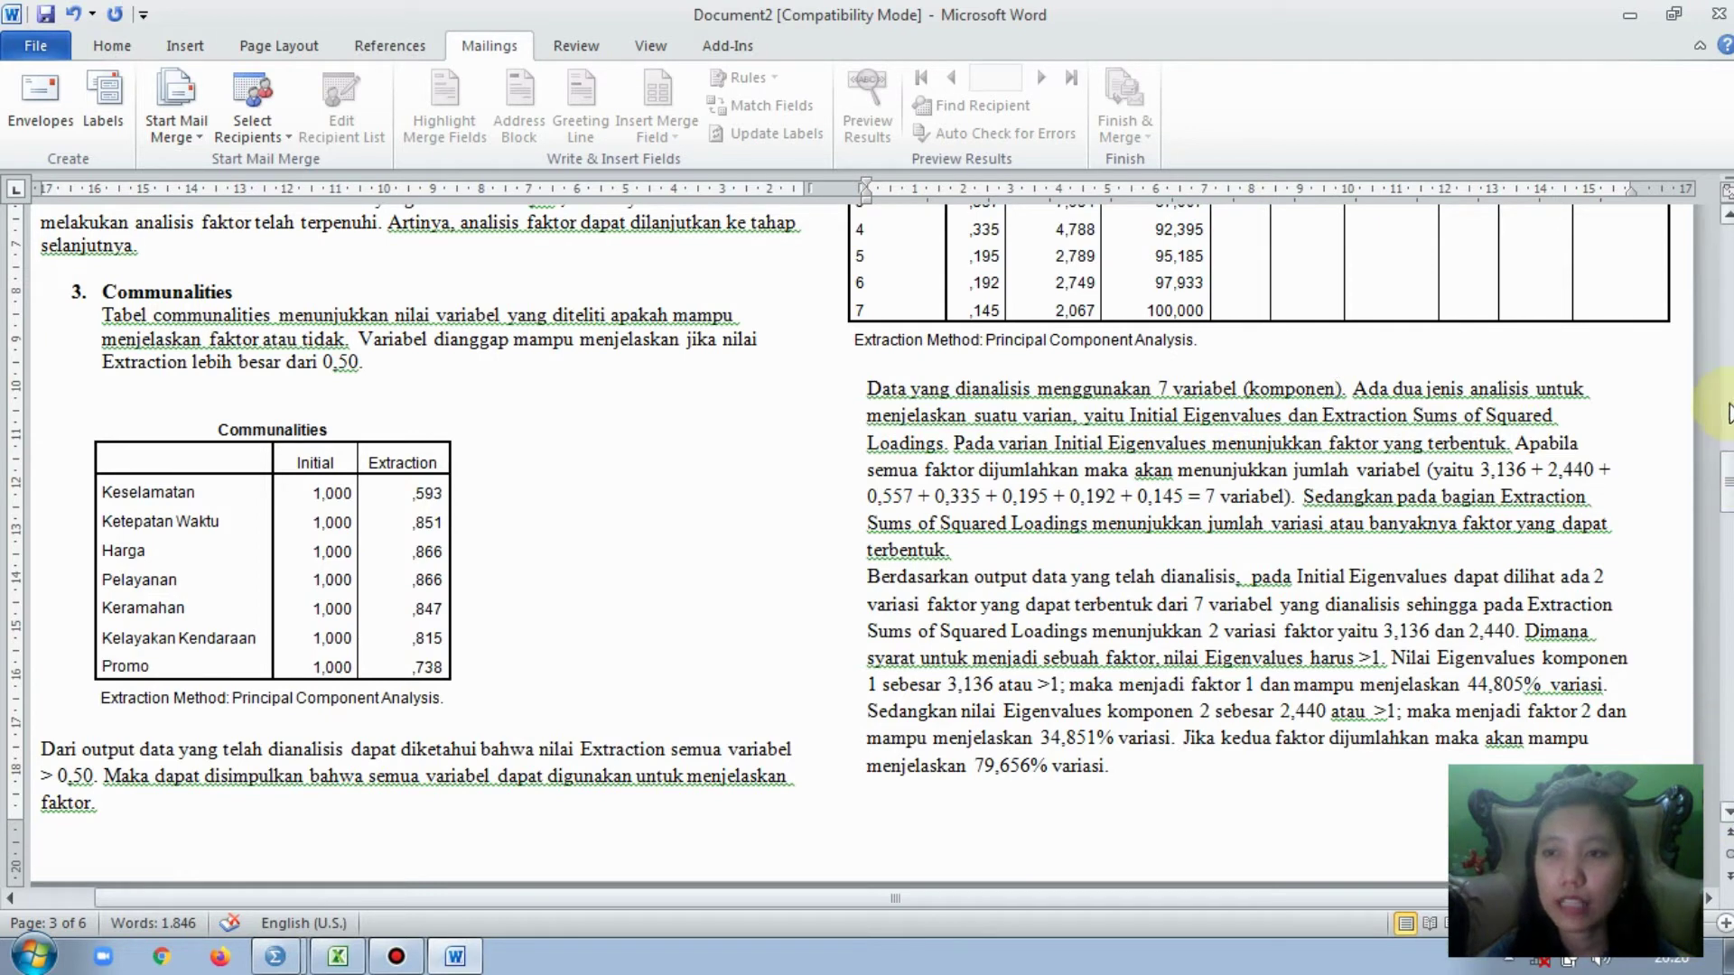
pyautogui.click(1727, 217)
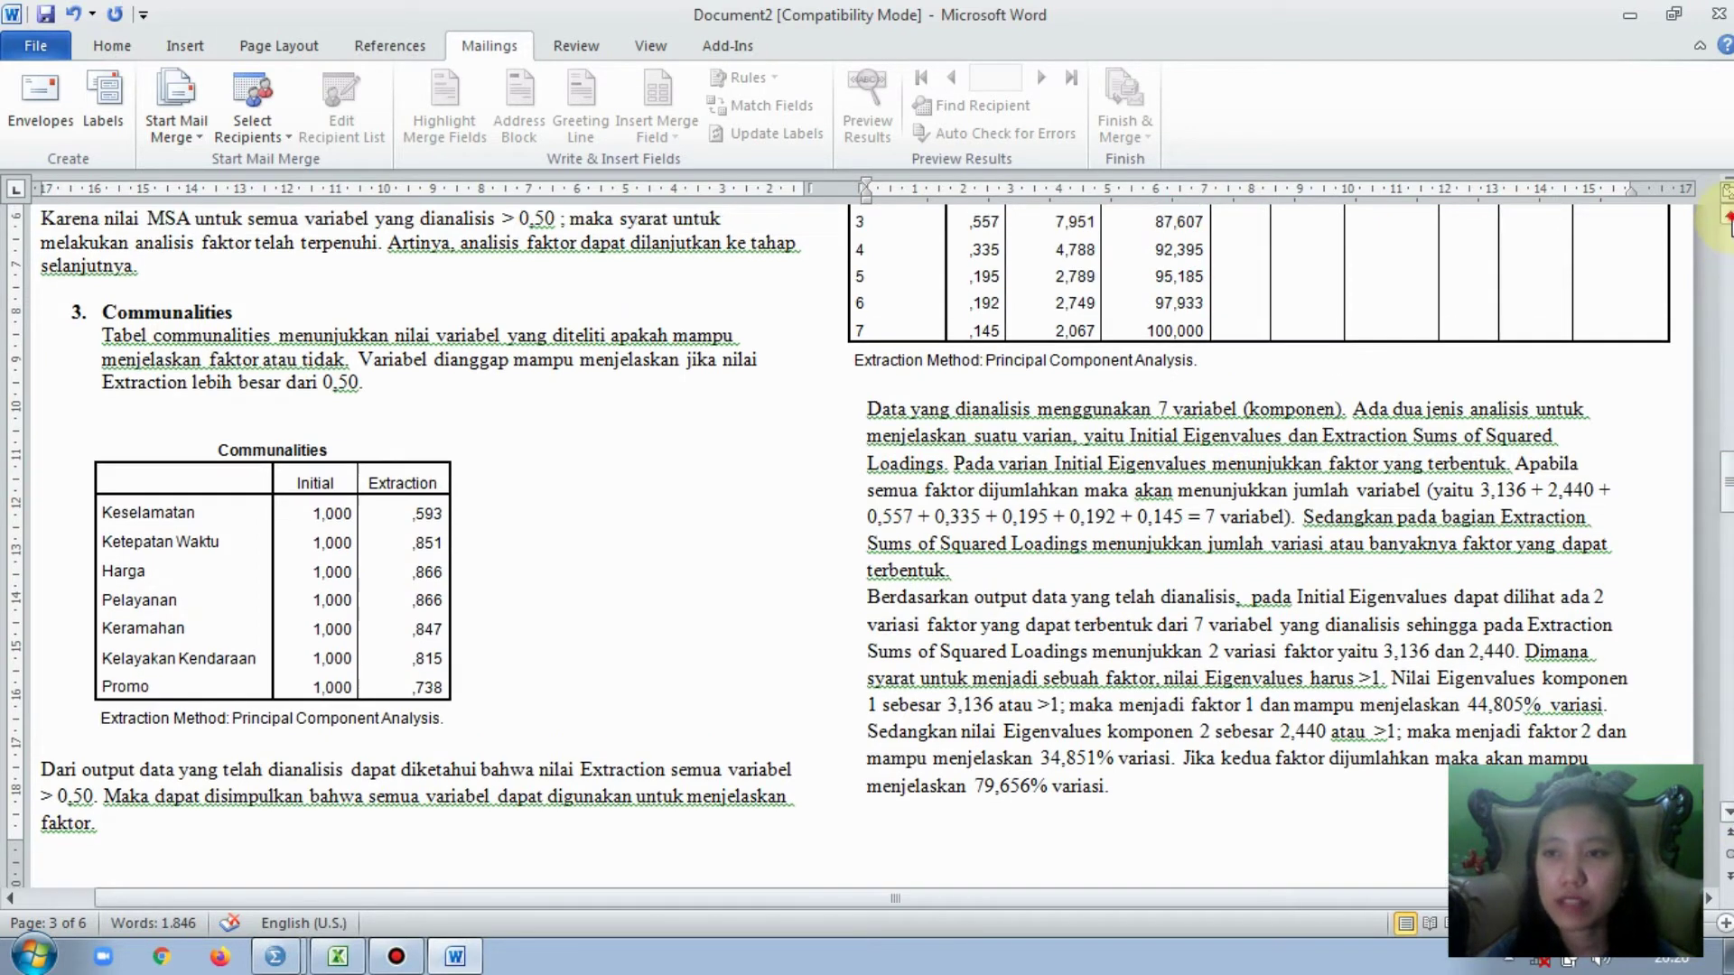
pyautogui.click(1728, 217)
pyautogui.click(1727, 217)
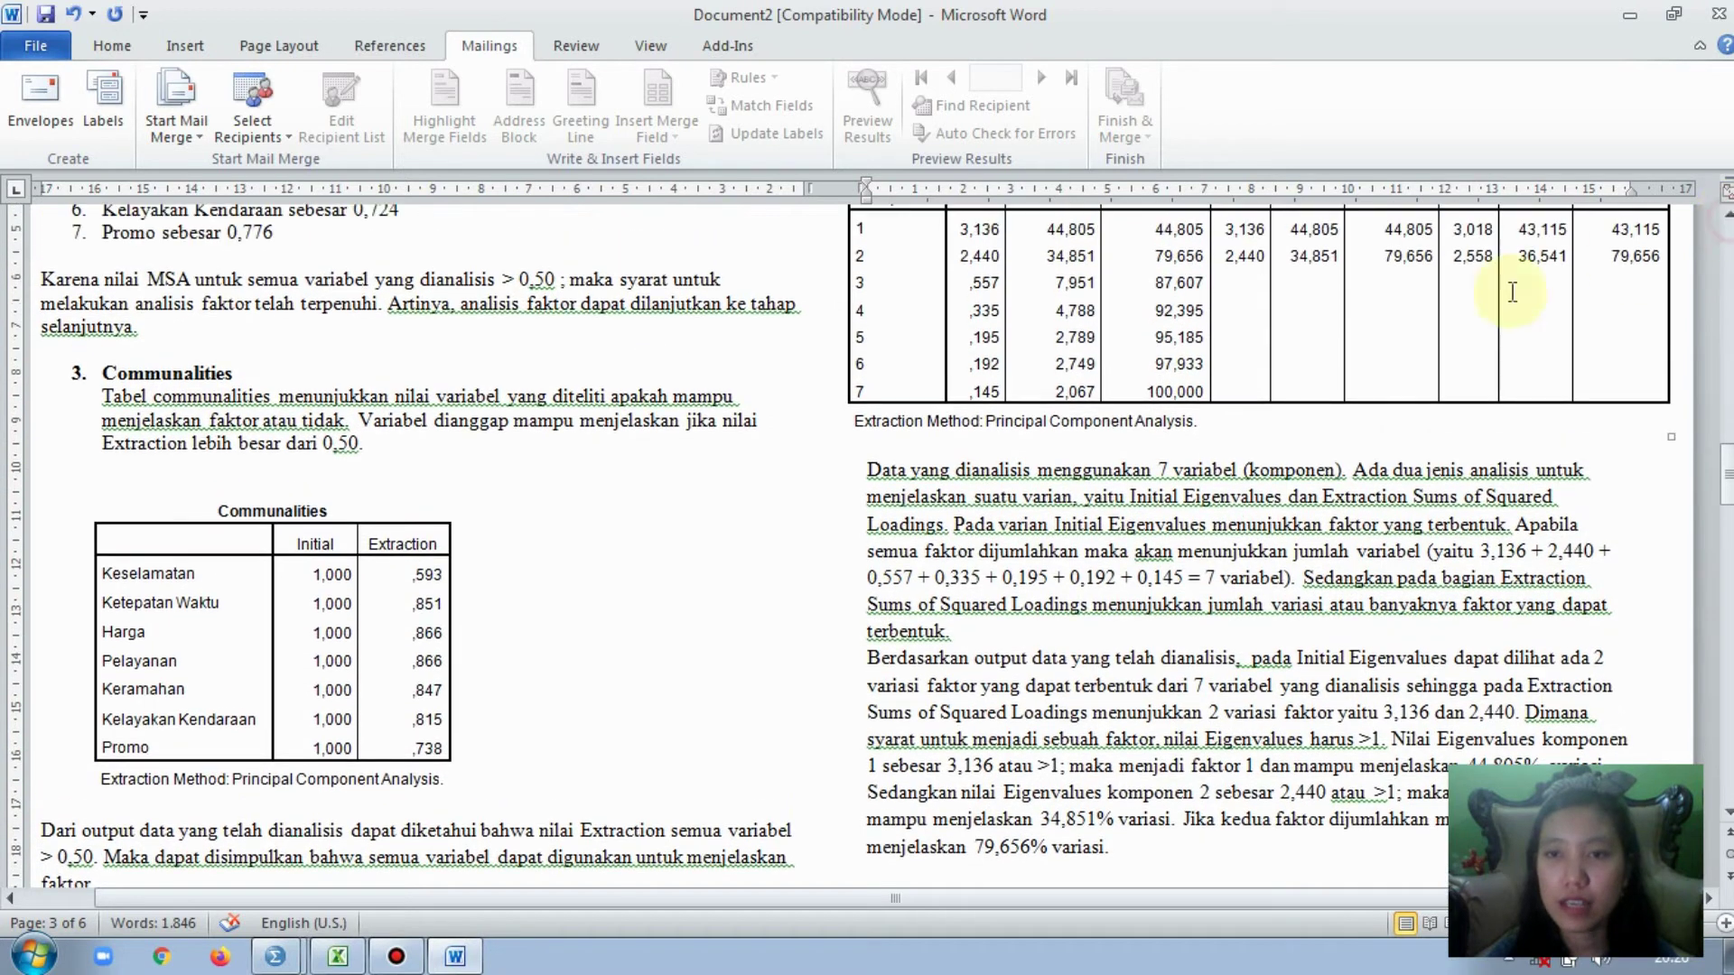
pyautogui.click(1285, 264)
pyautogui.moveTo(1286, 263); pyautogui.dragTo(1332, 262)
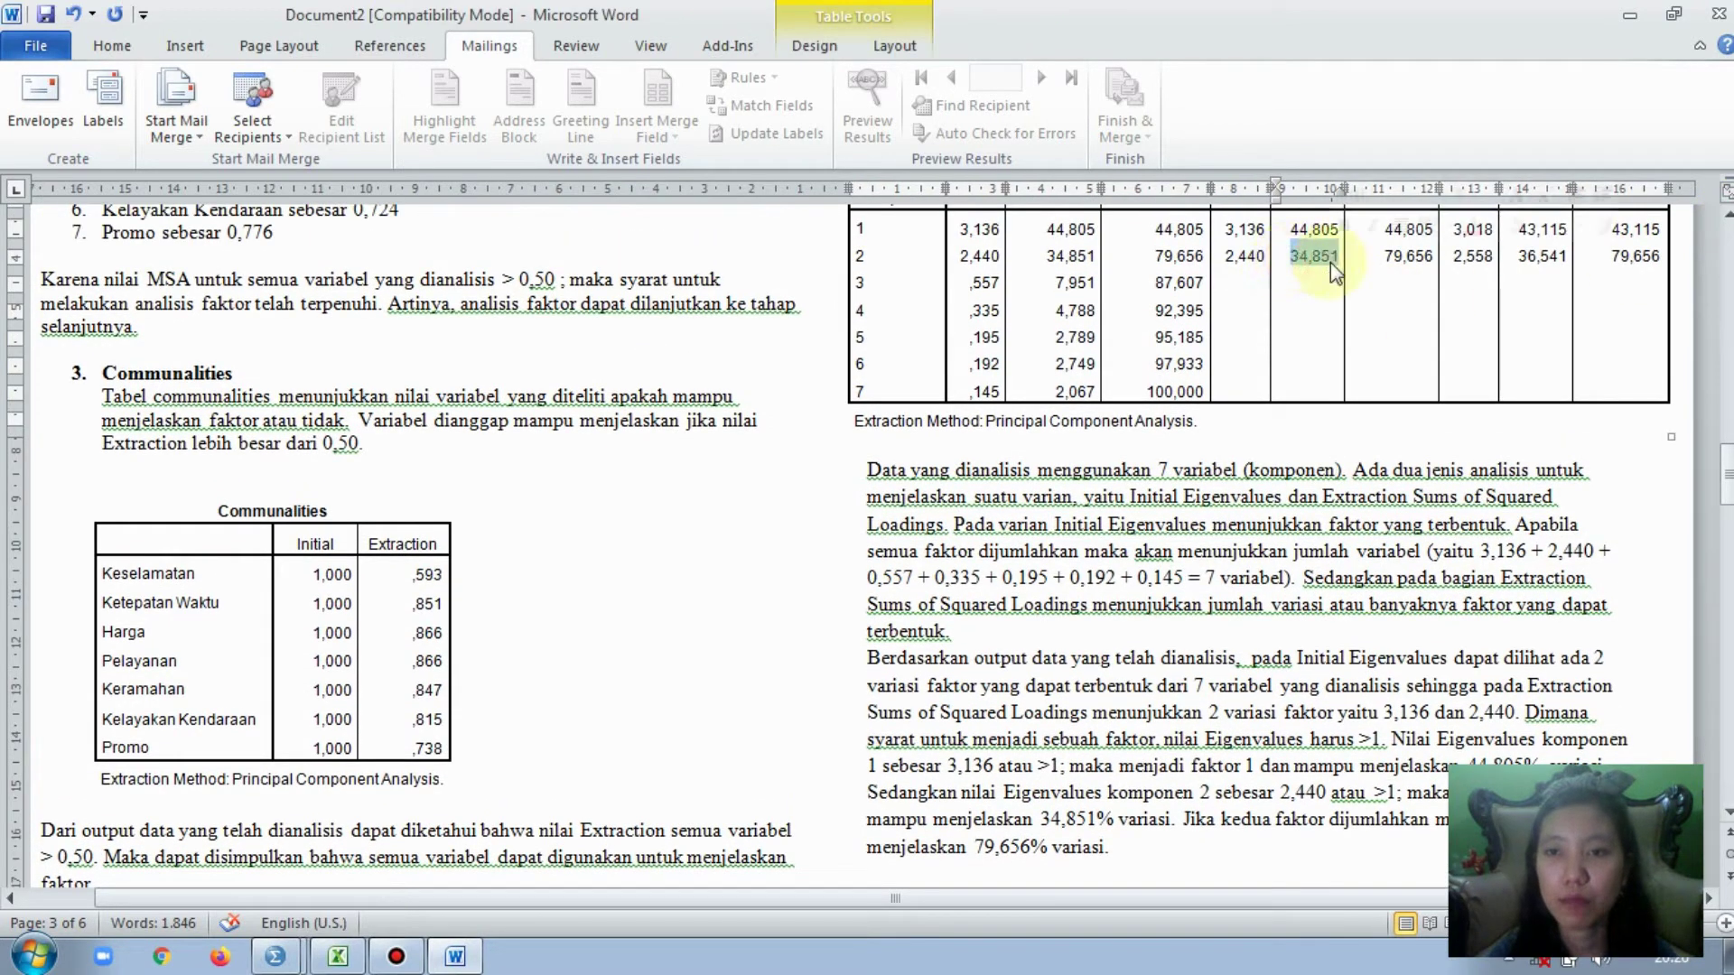
pyautogui.moveTo(1728, 468); pyautogui.dragTo(1728, 494)
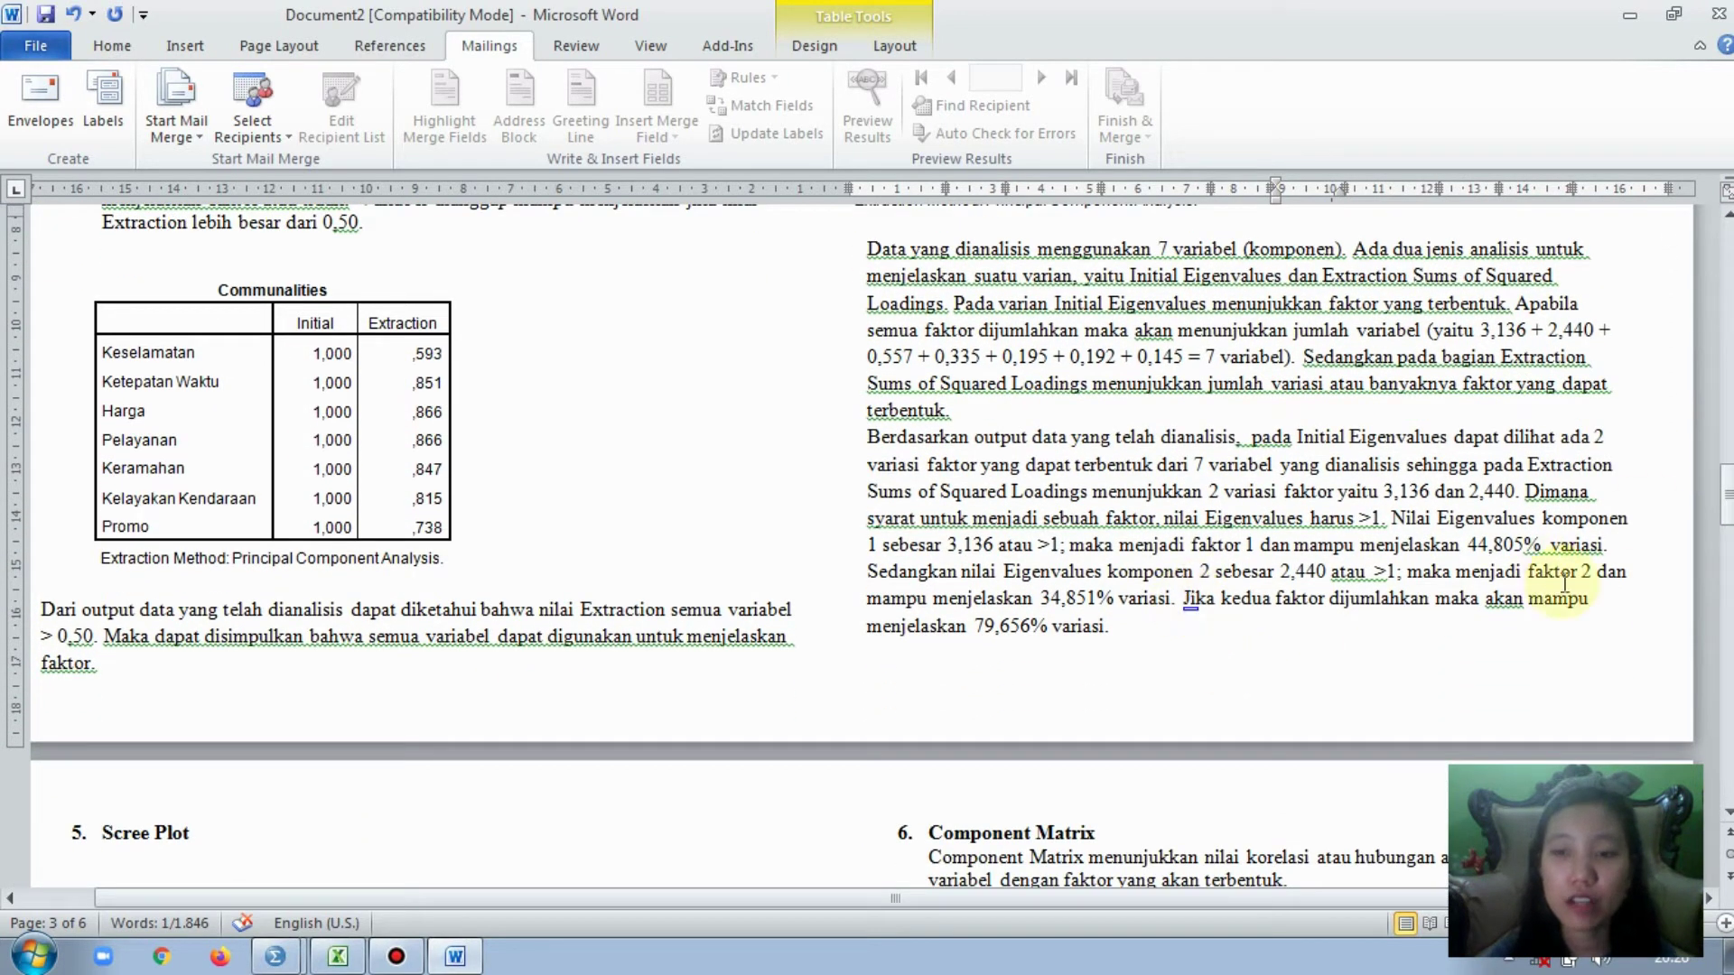
# - Highlight component 2's cumulative percentage under Extraction Sums of Squared Loadings and Initial Eigenvalues alternately to compare them
pyautogui.moveTo(1728, 517); pyautogui.dragTo(1727, 486)
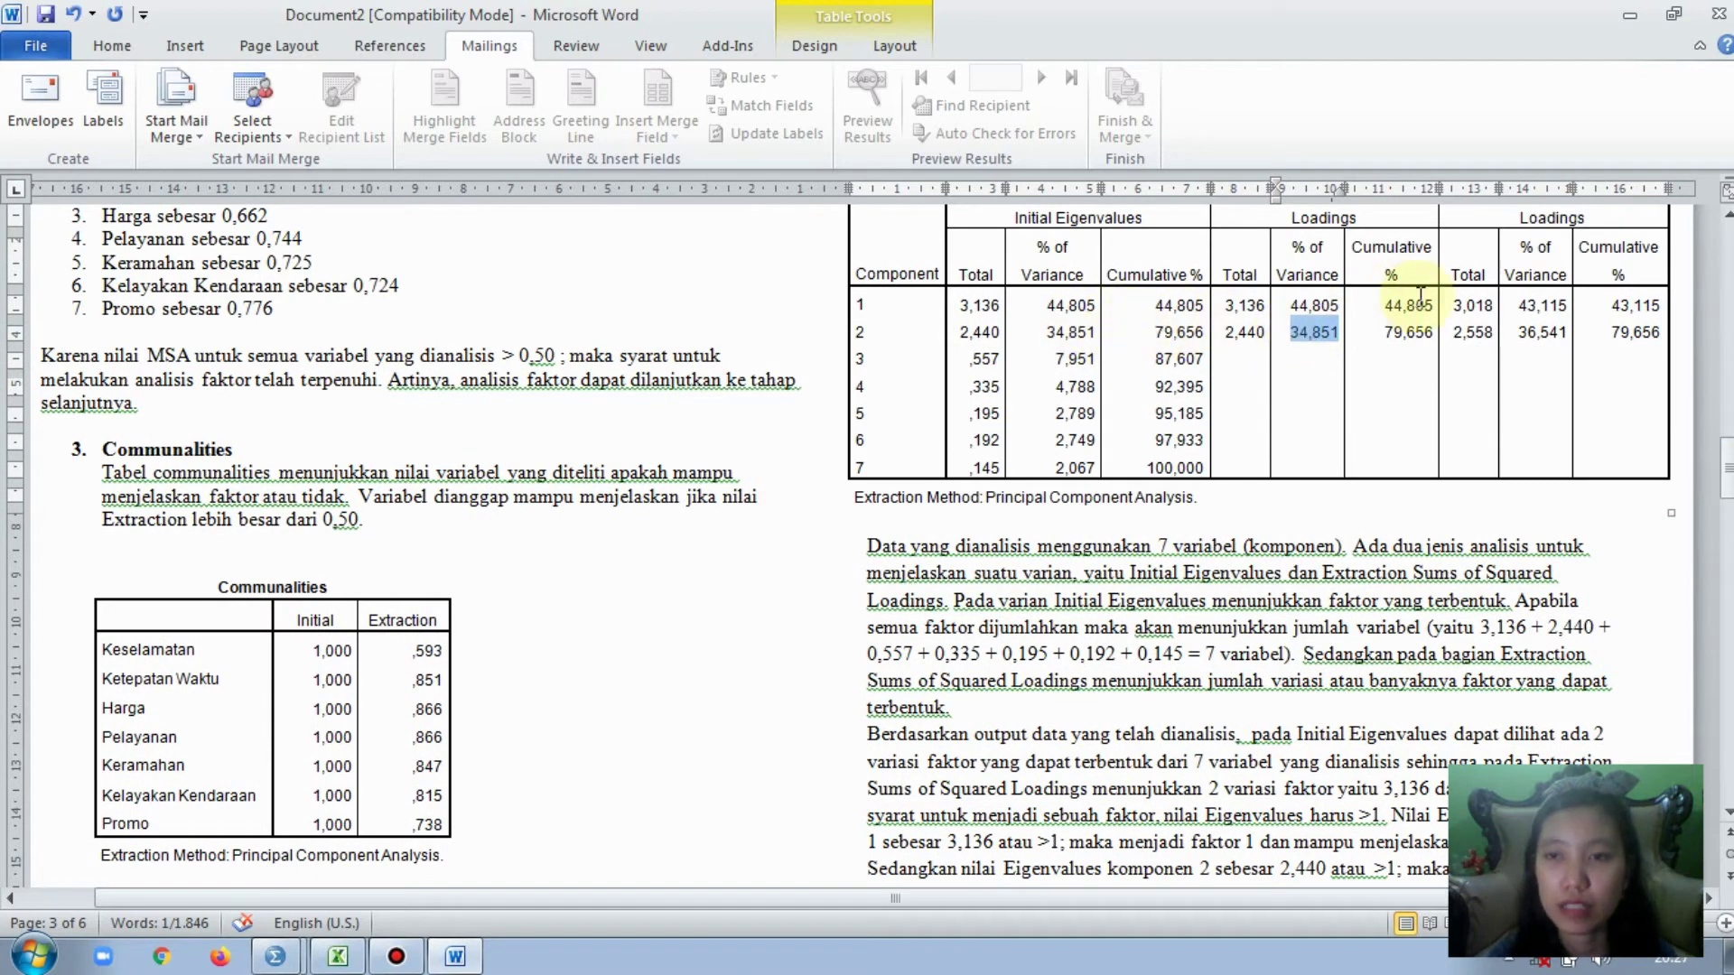
pyautogui.doubleClick(1395, 331)
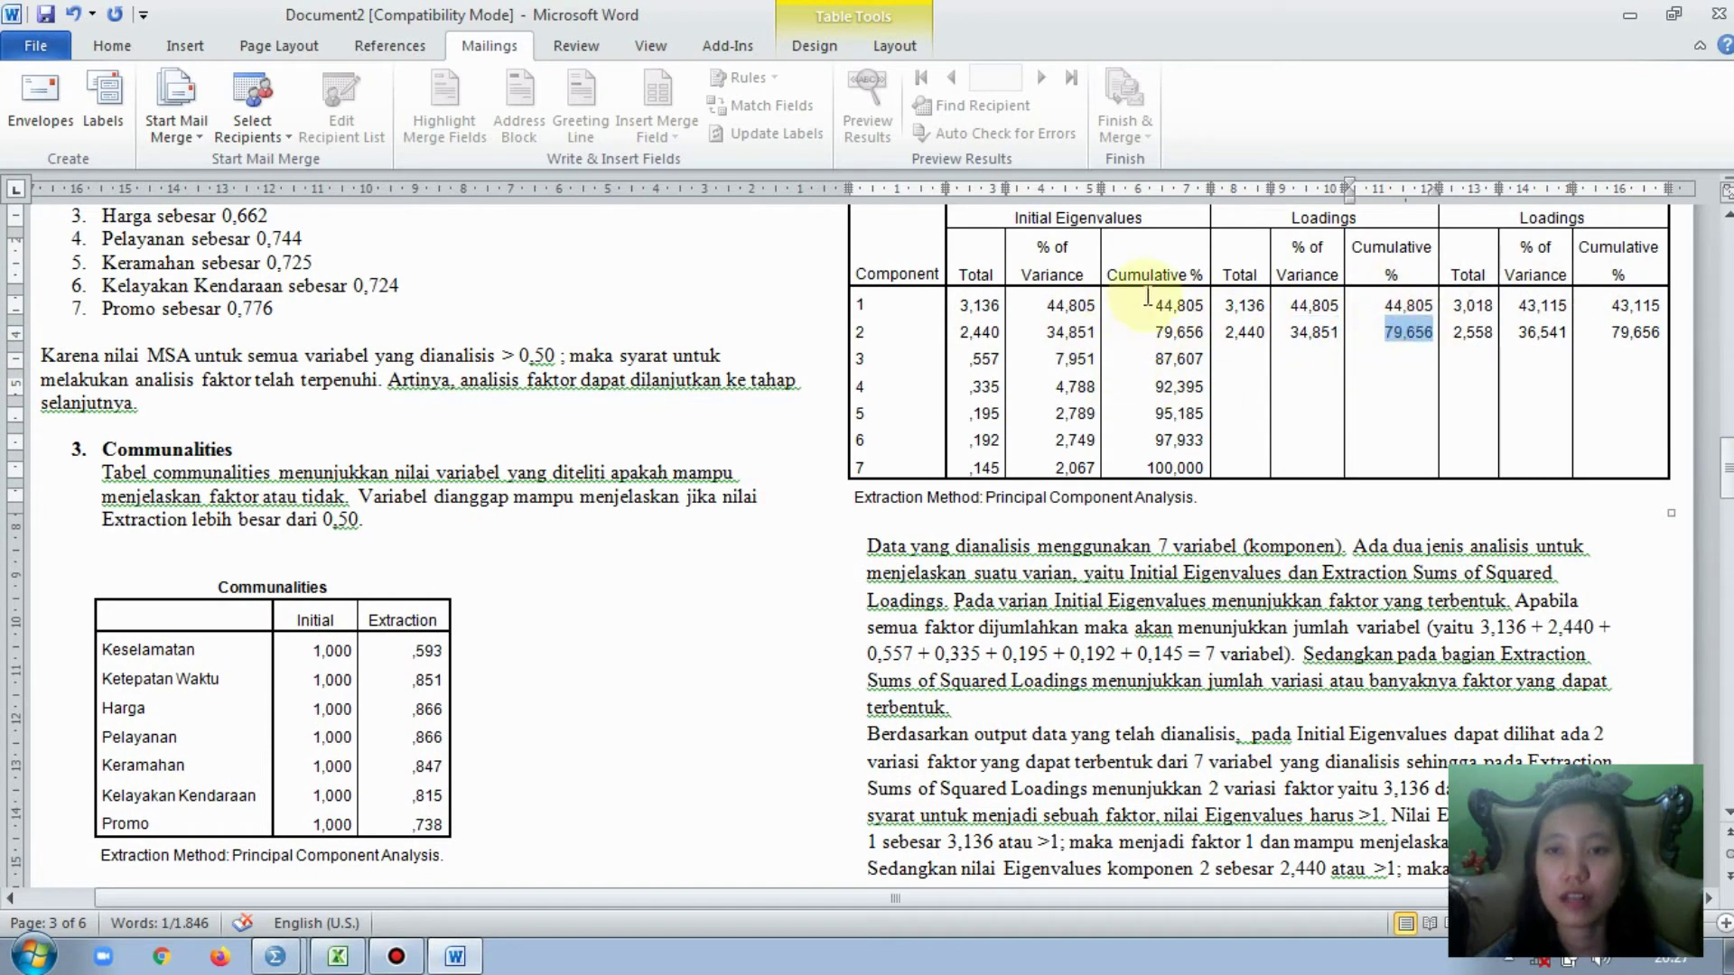
pyautogui.doubleClick(1190, 333)
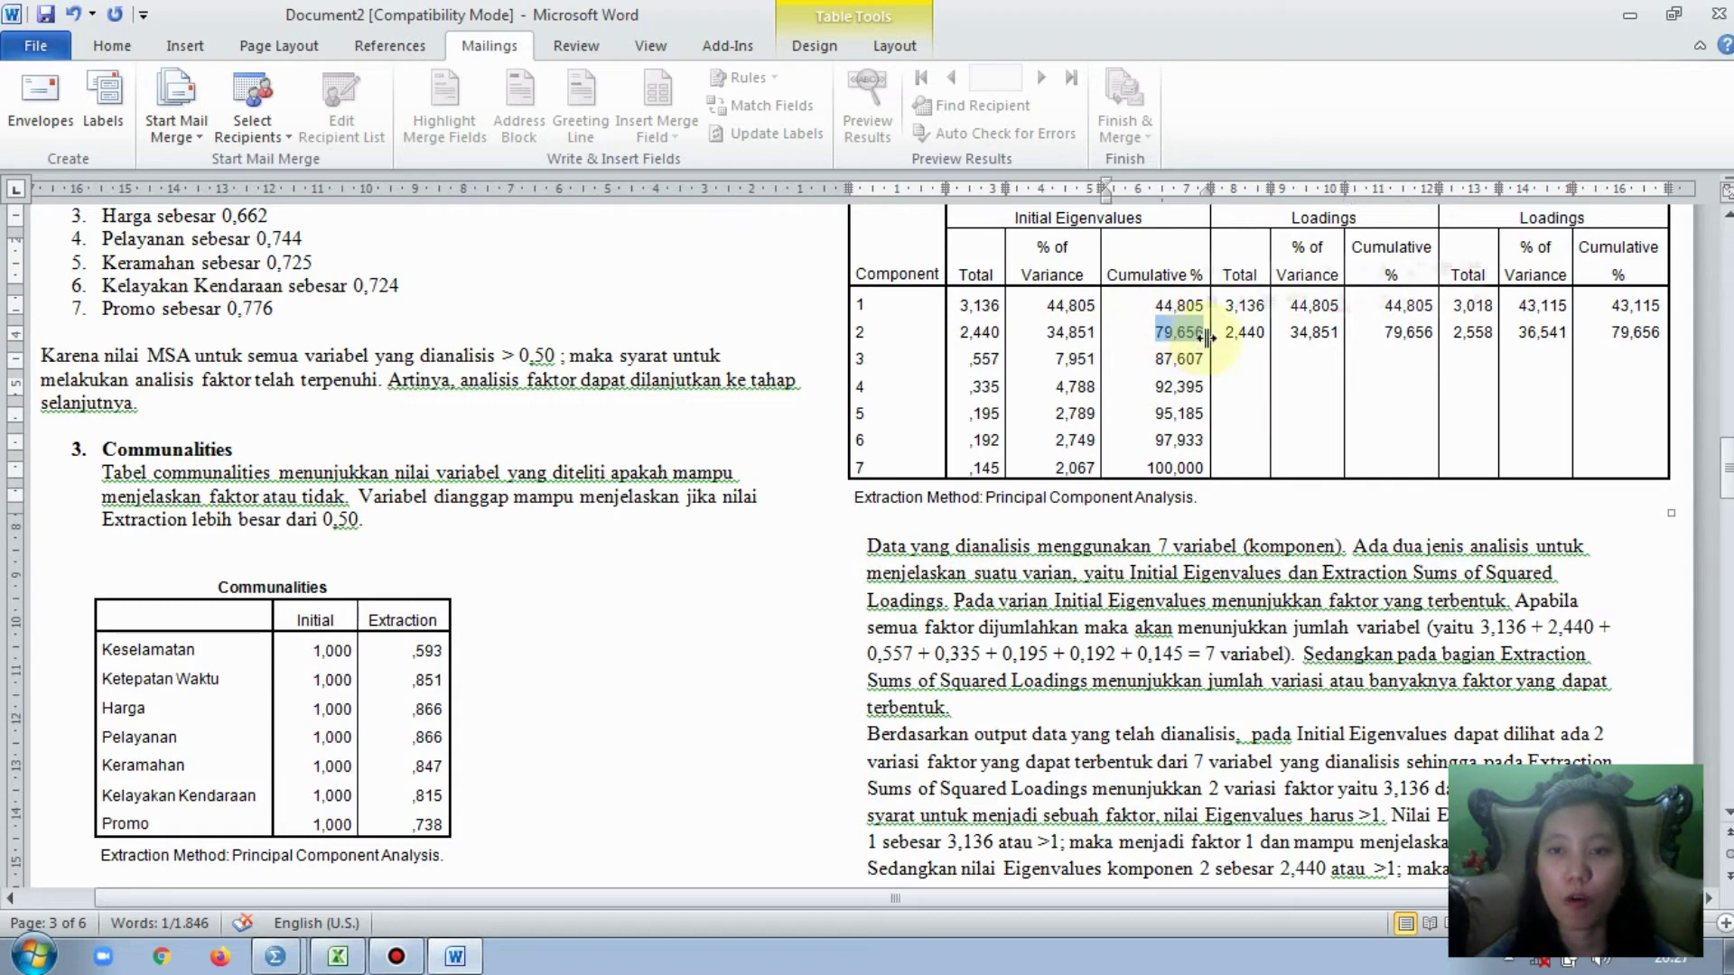
pyautogui.doubleClick(1395, 333)
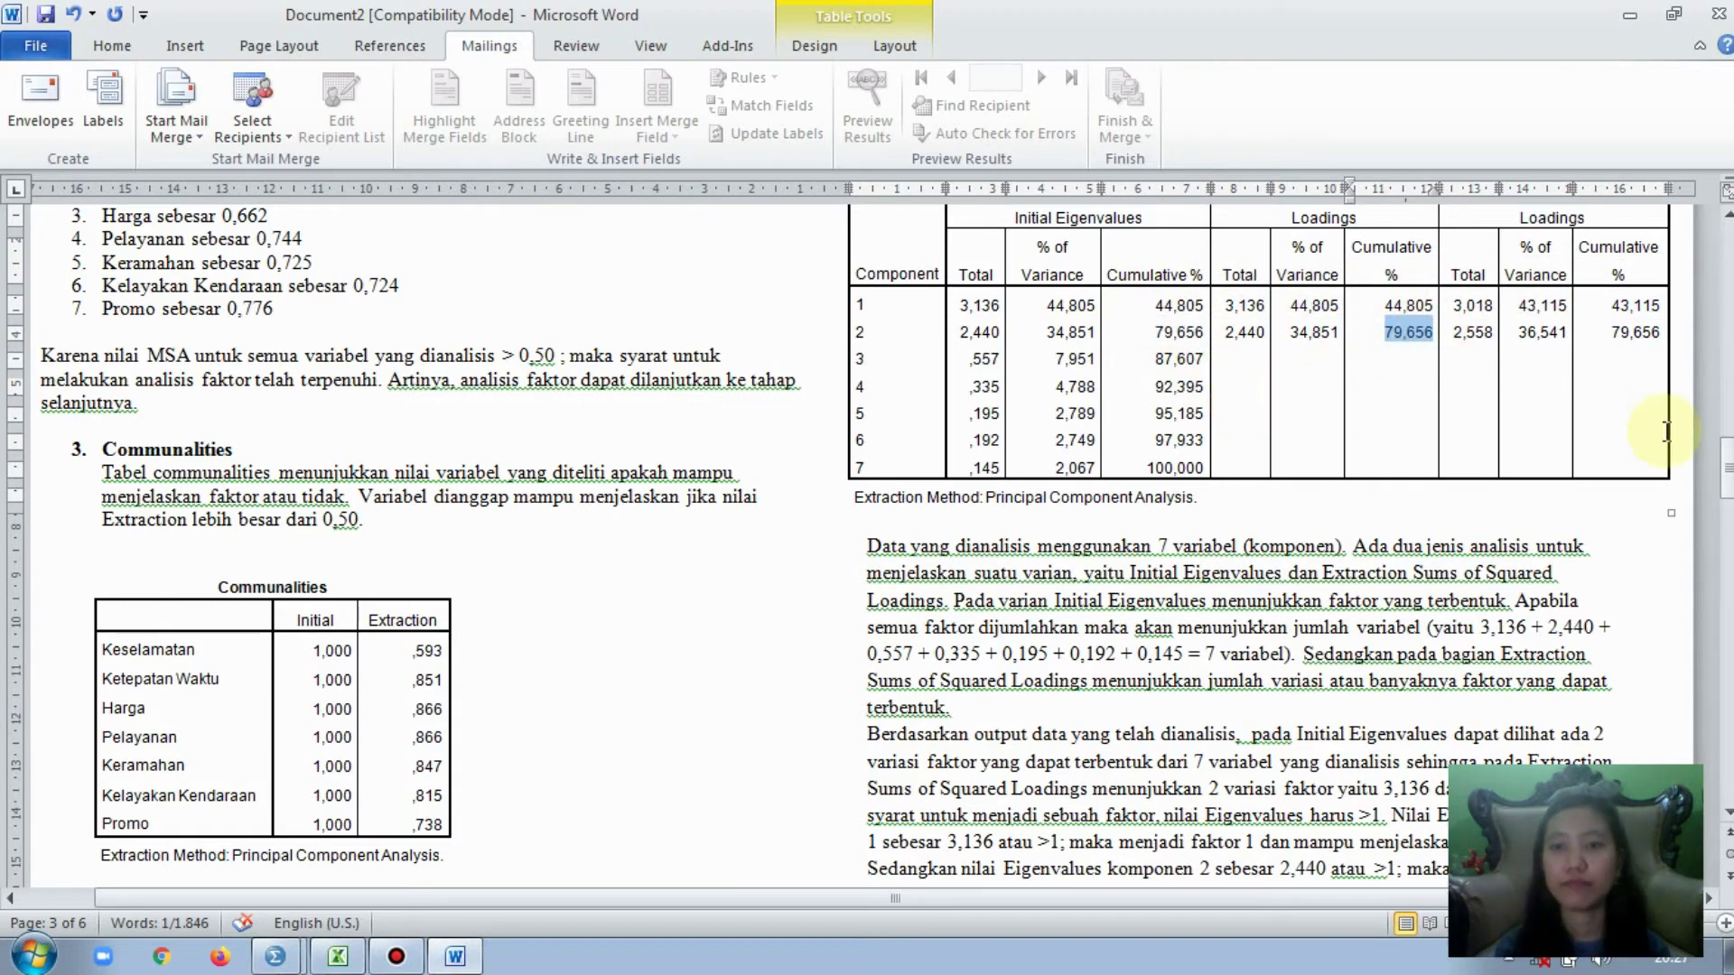
# - Go to the Scree Plot section of the document, switch to the SPSS Statistics Viewer output and examine its Scree Plot
pyautogui.scroll(-10, 1431, 351)
pyautogui.scroll(-7, 1611, 502)
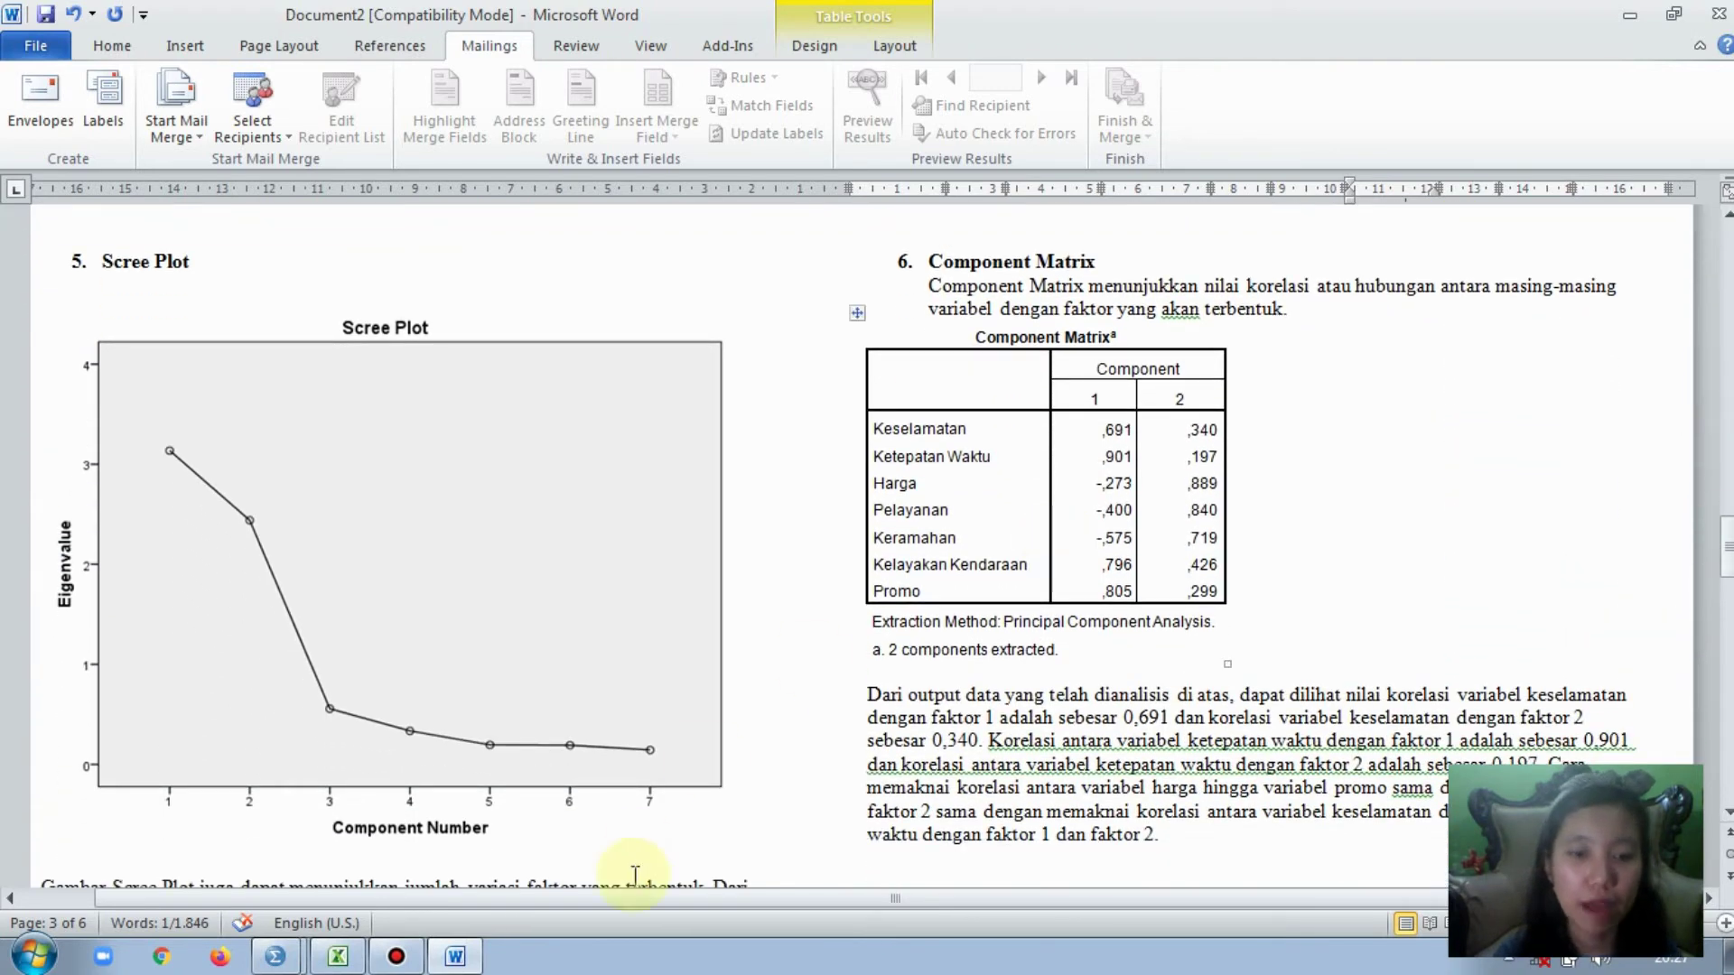
pyautogui.click(274, 958)
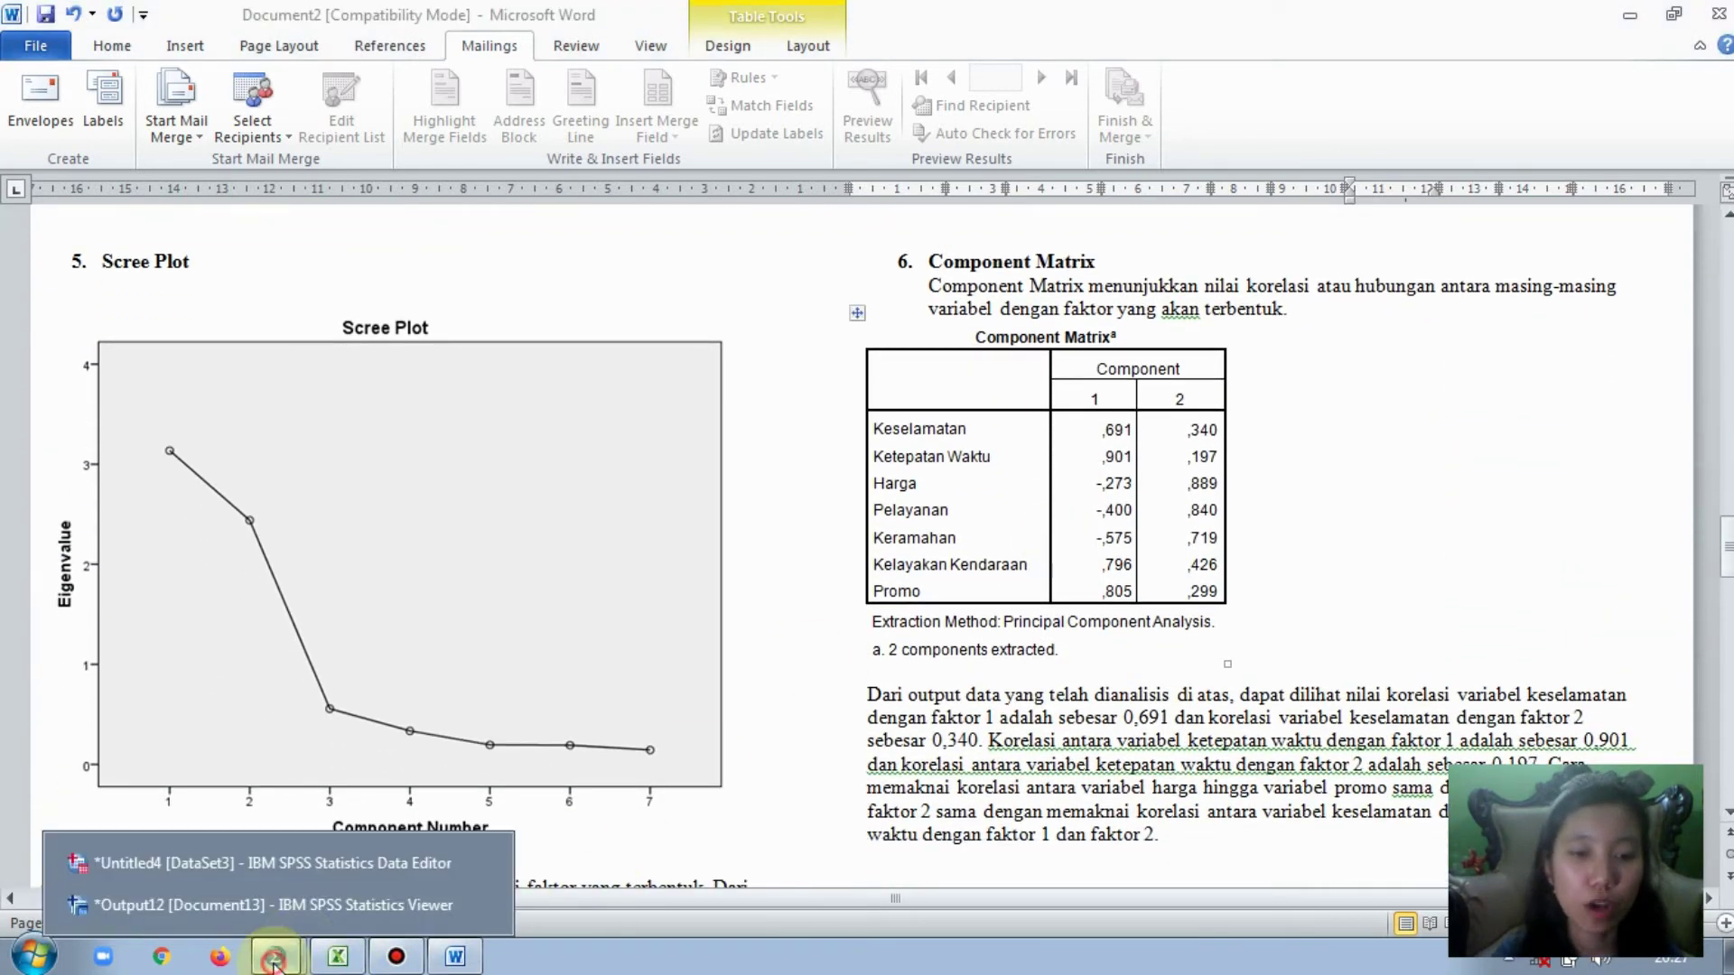
pyautogui.click(421, 898)
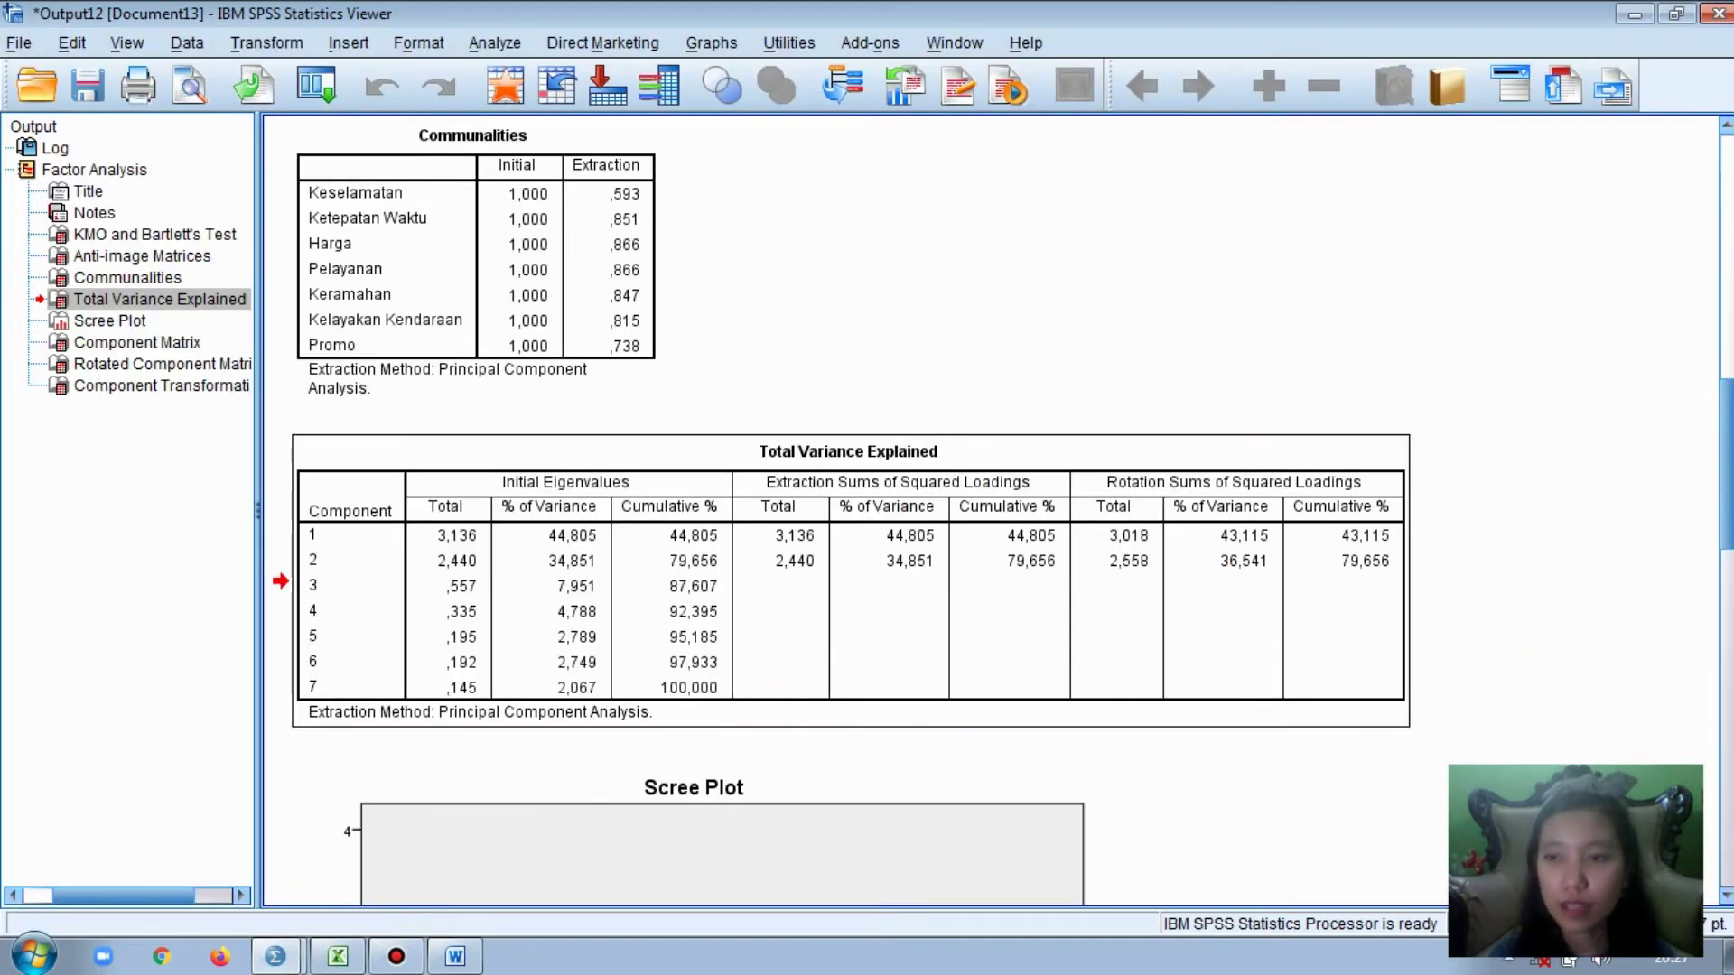
pyautogui.scroll(-5, 1517, 585)
pyautogui.scroll(-6, 993, 510)
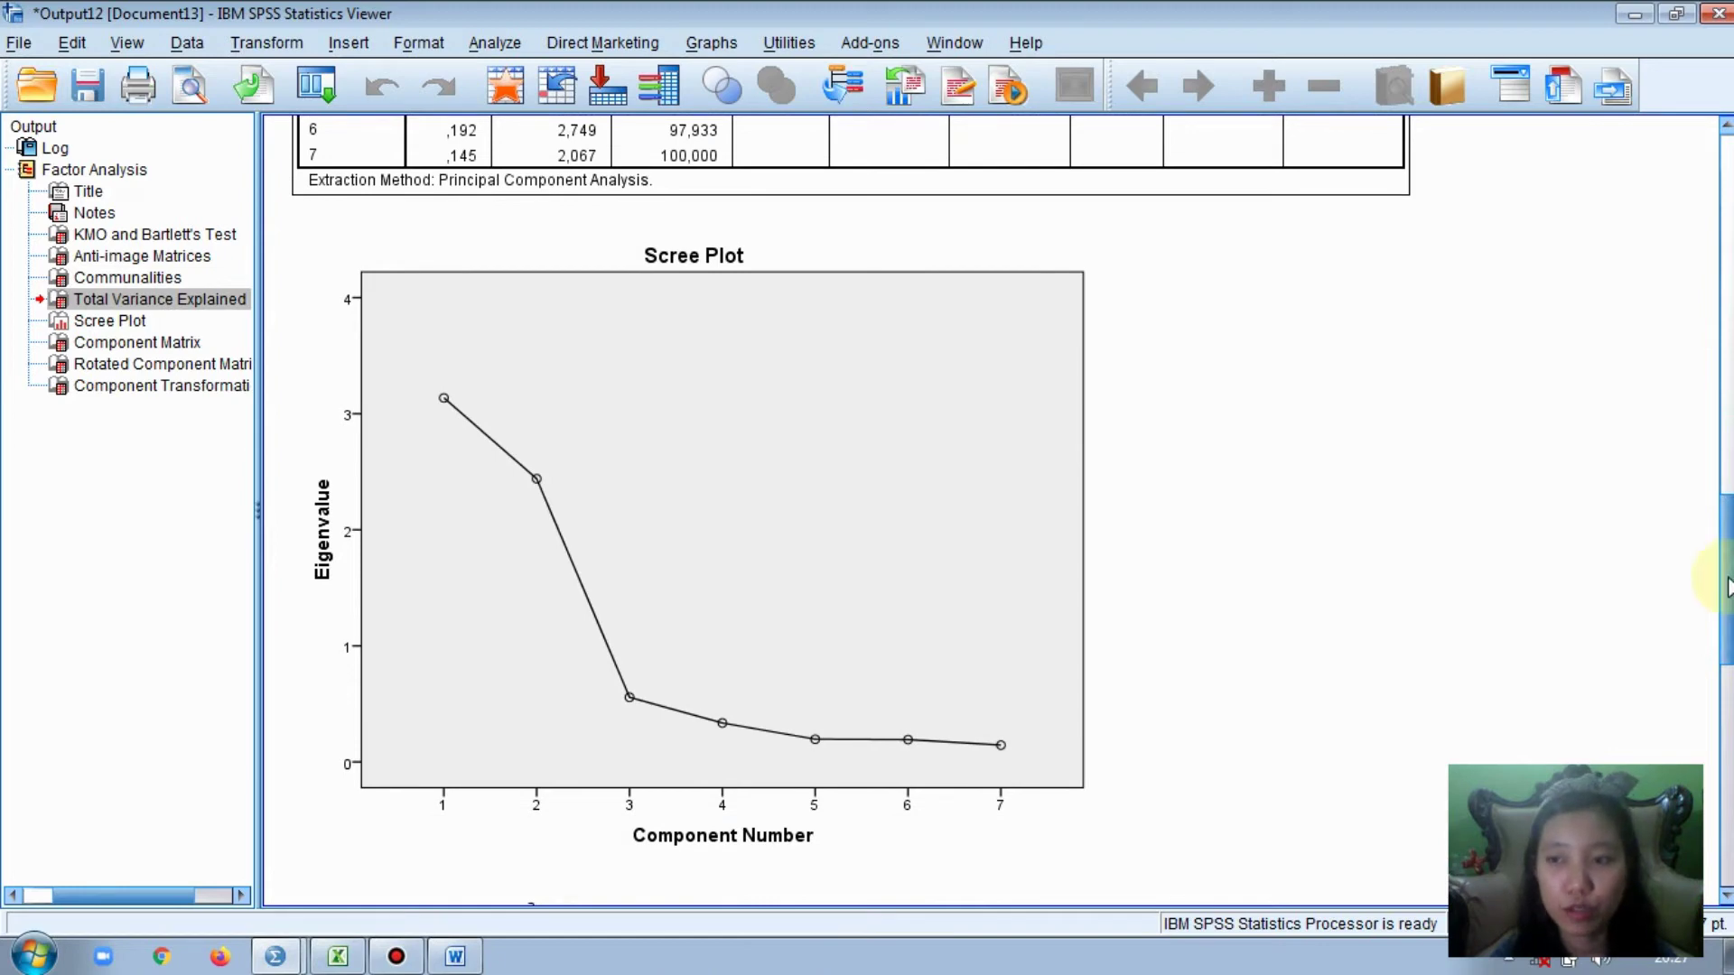
pyautogui.scroll(-1, 1716, 578)
pyautogui.moveTo(1726, 596); pyautogui.dragTo(1727, 605)
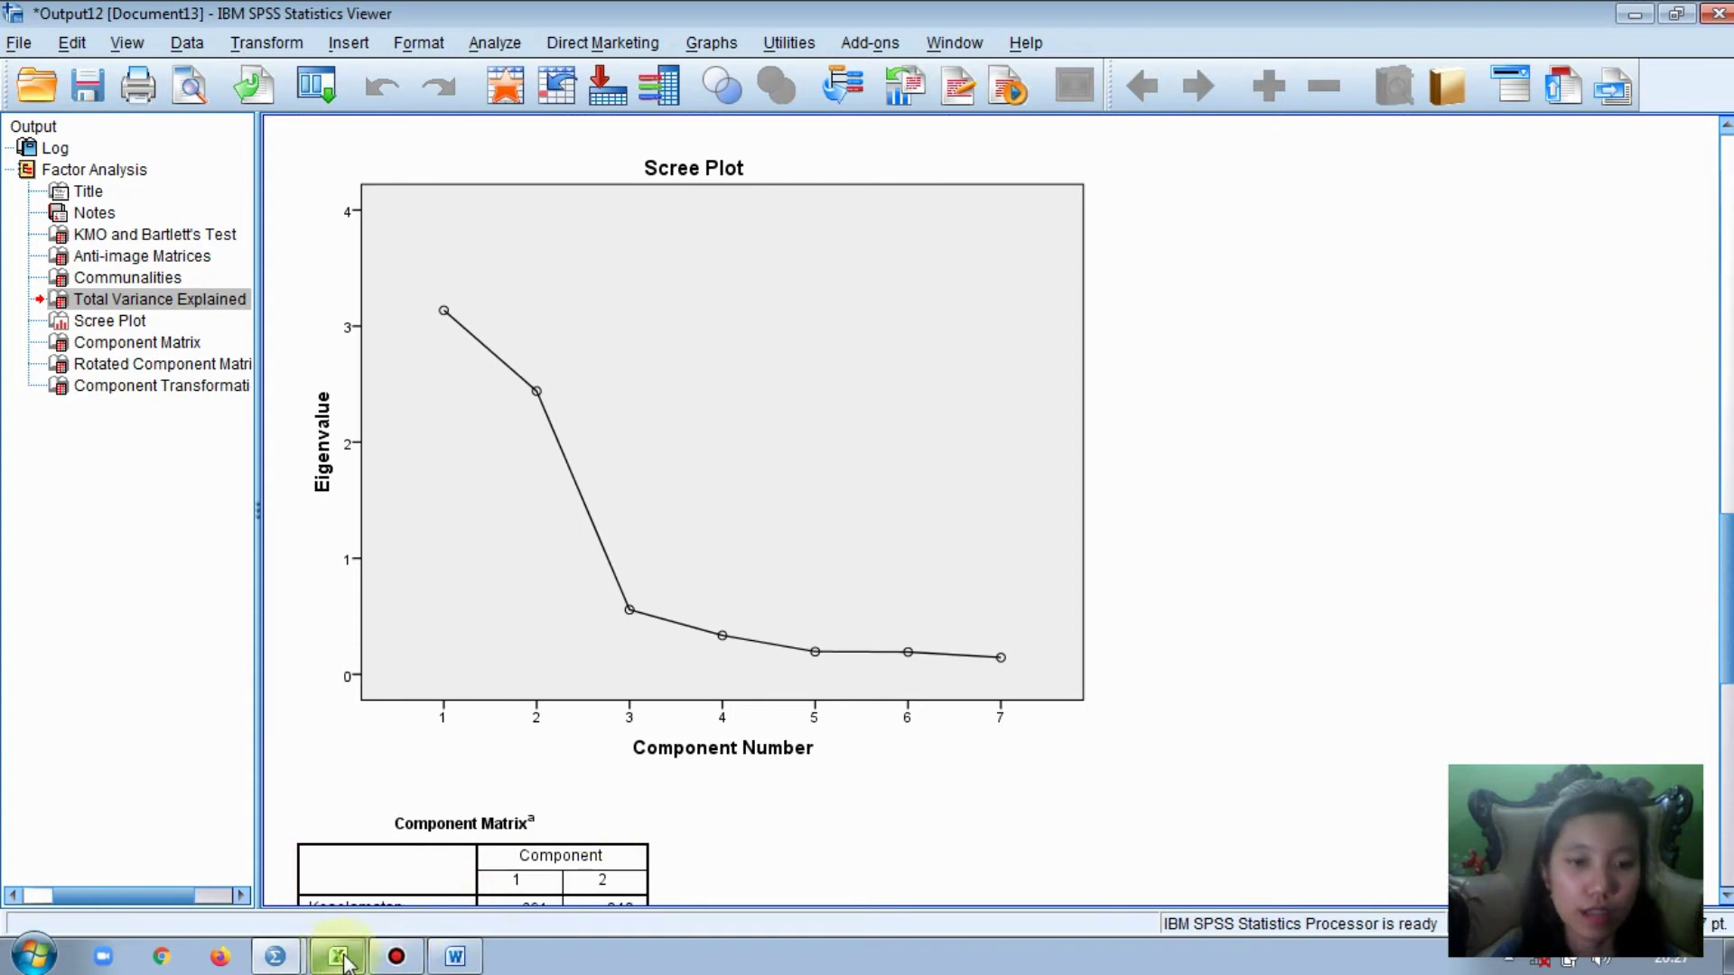
# - Return to the Word document, read the Scree Plot explanation and select the plot to examine its component points
pyautogui.click(452, 958)
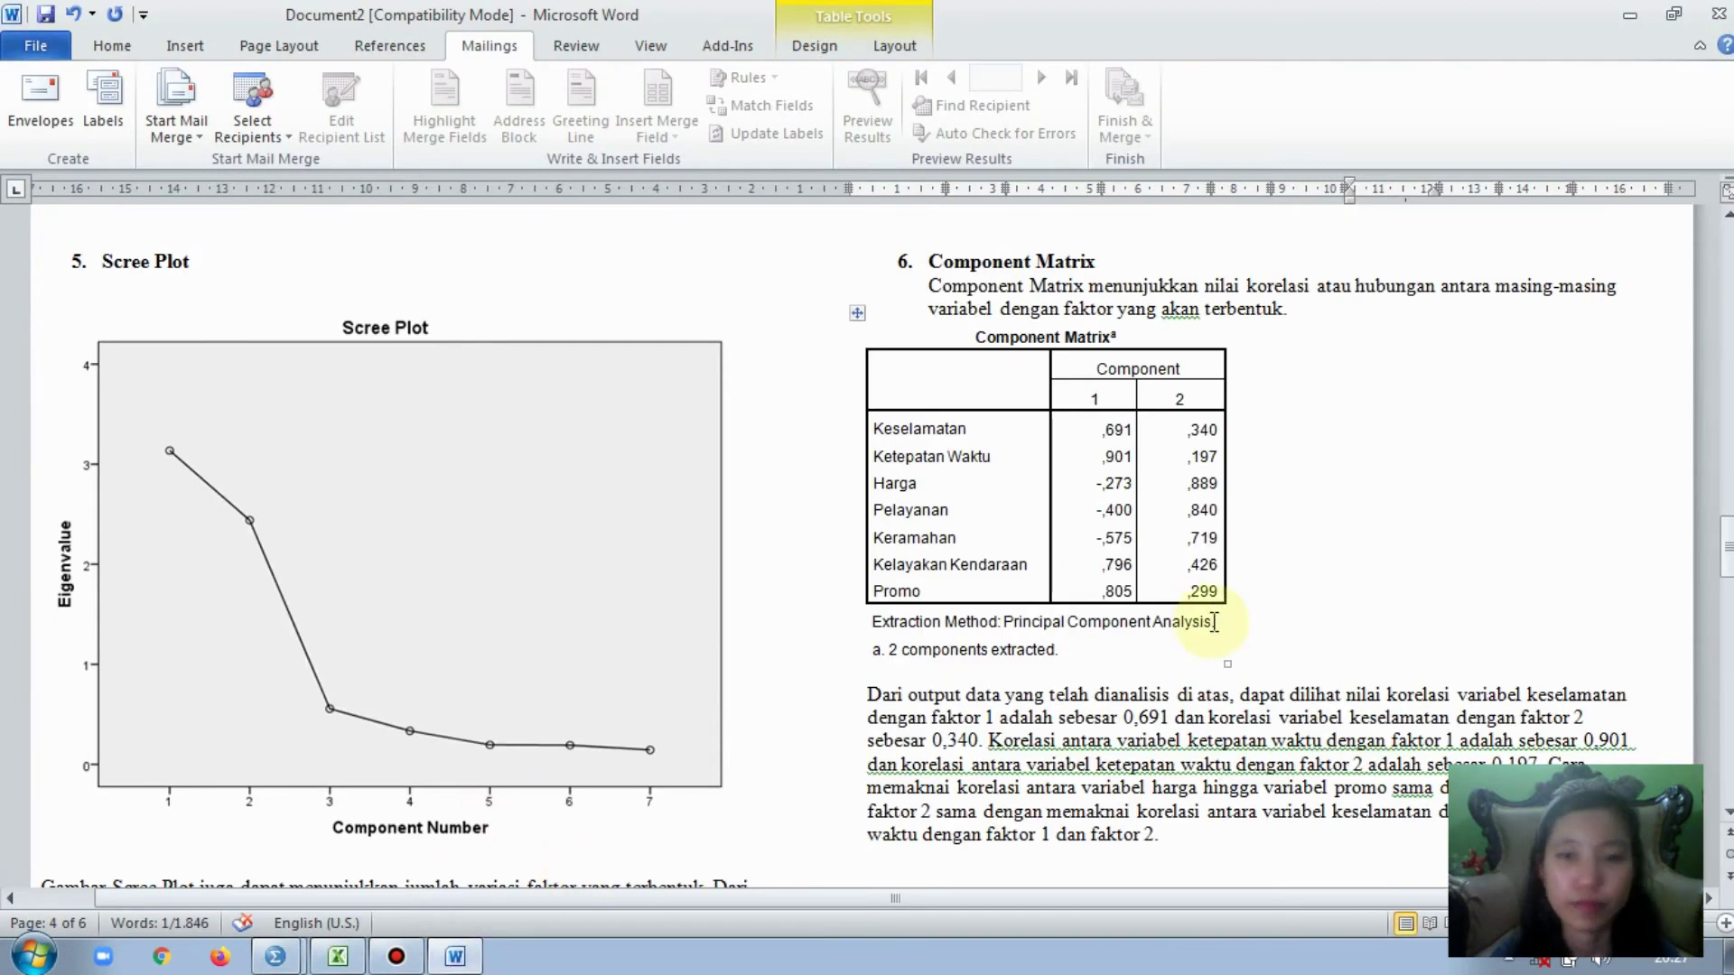
pyautogui.moveTo(1727, 562); pyautogui.dragTo(1726, 567)
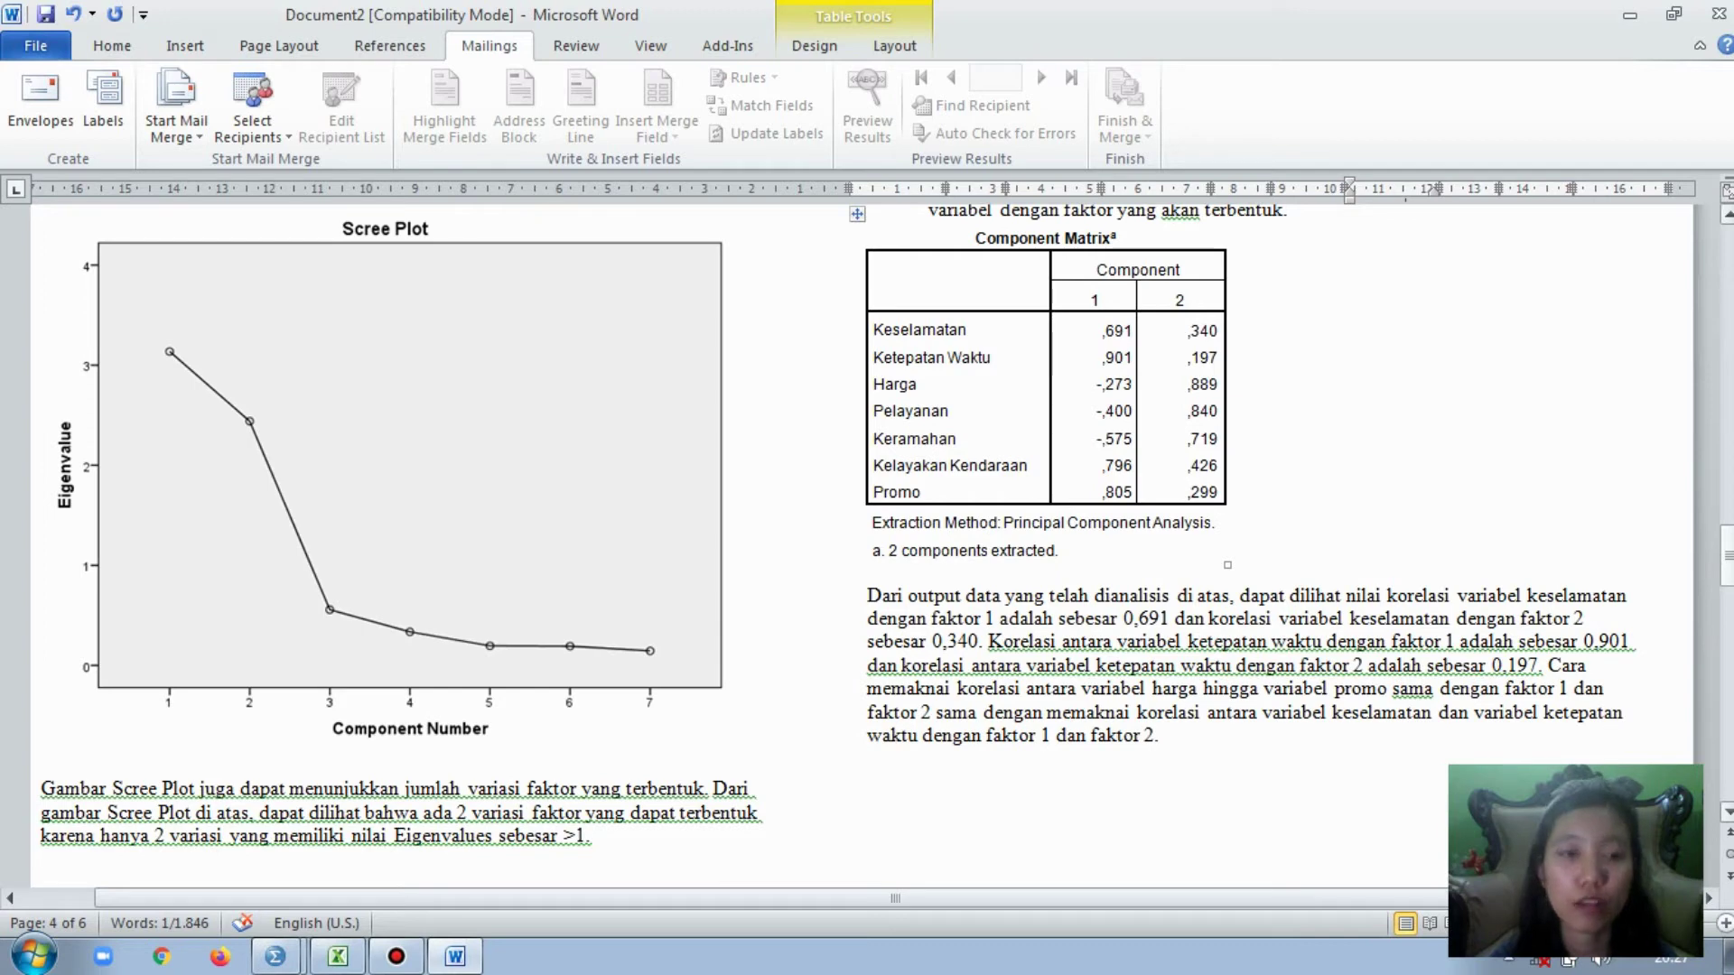
pyautogui.click(173, 352)
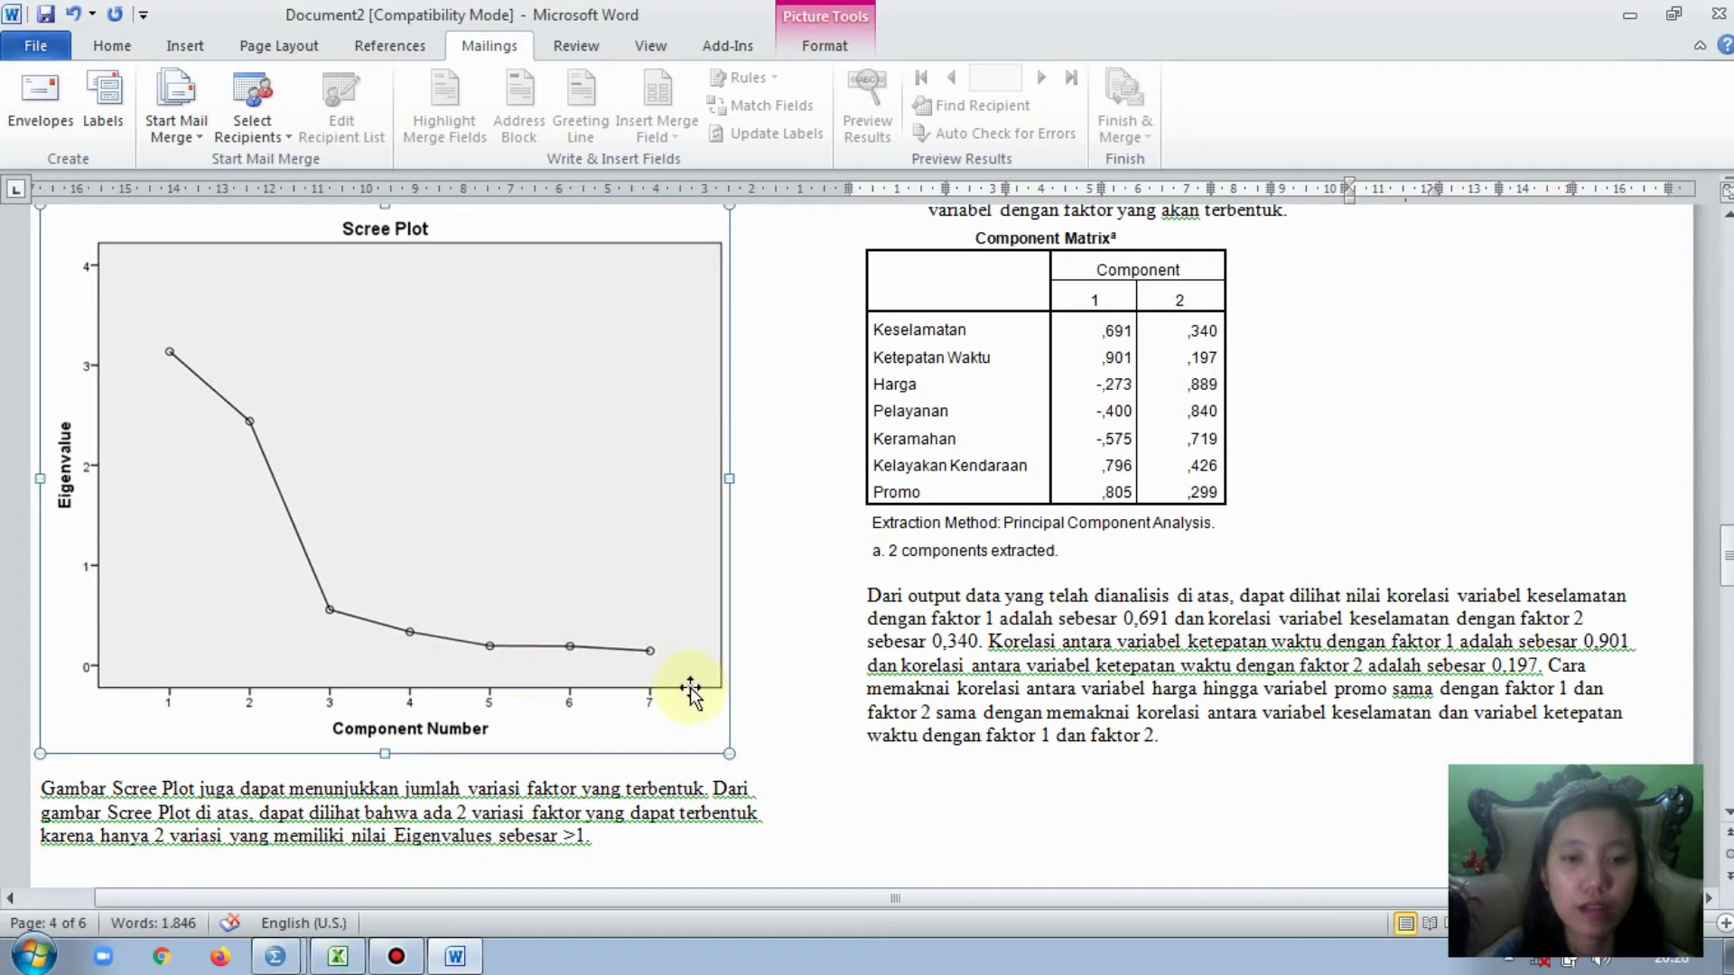
pyautogui.moveTo(1726, 555)
pyautogui.mouseDown()
pyautogui.moveTo(1726, 529)
pyautogui.moveTo(1727, 584)
pyautogui.moveTo(1727, 545)
pyautogui.mouseUp()
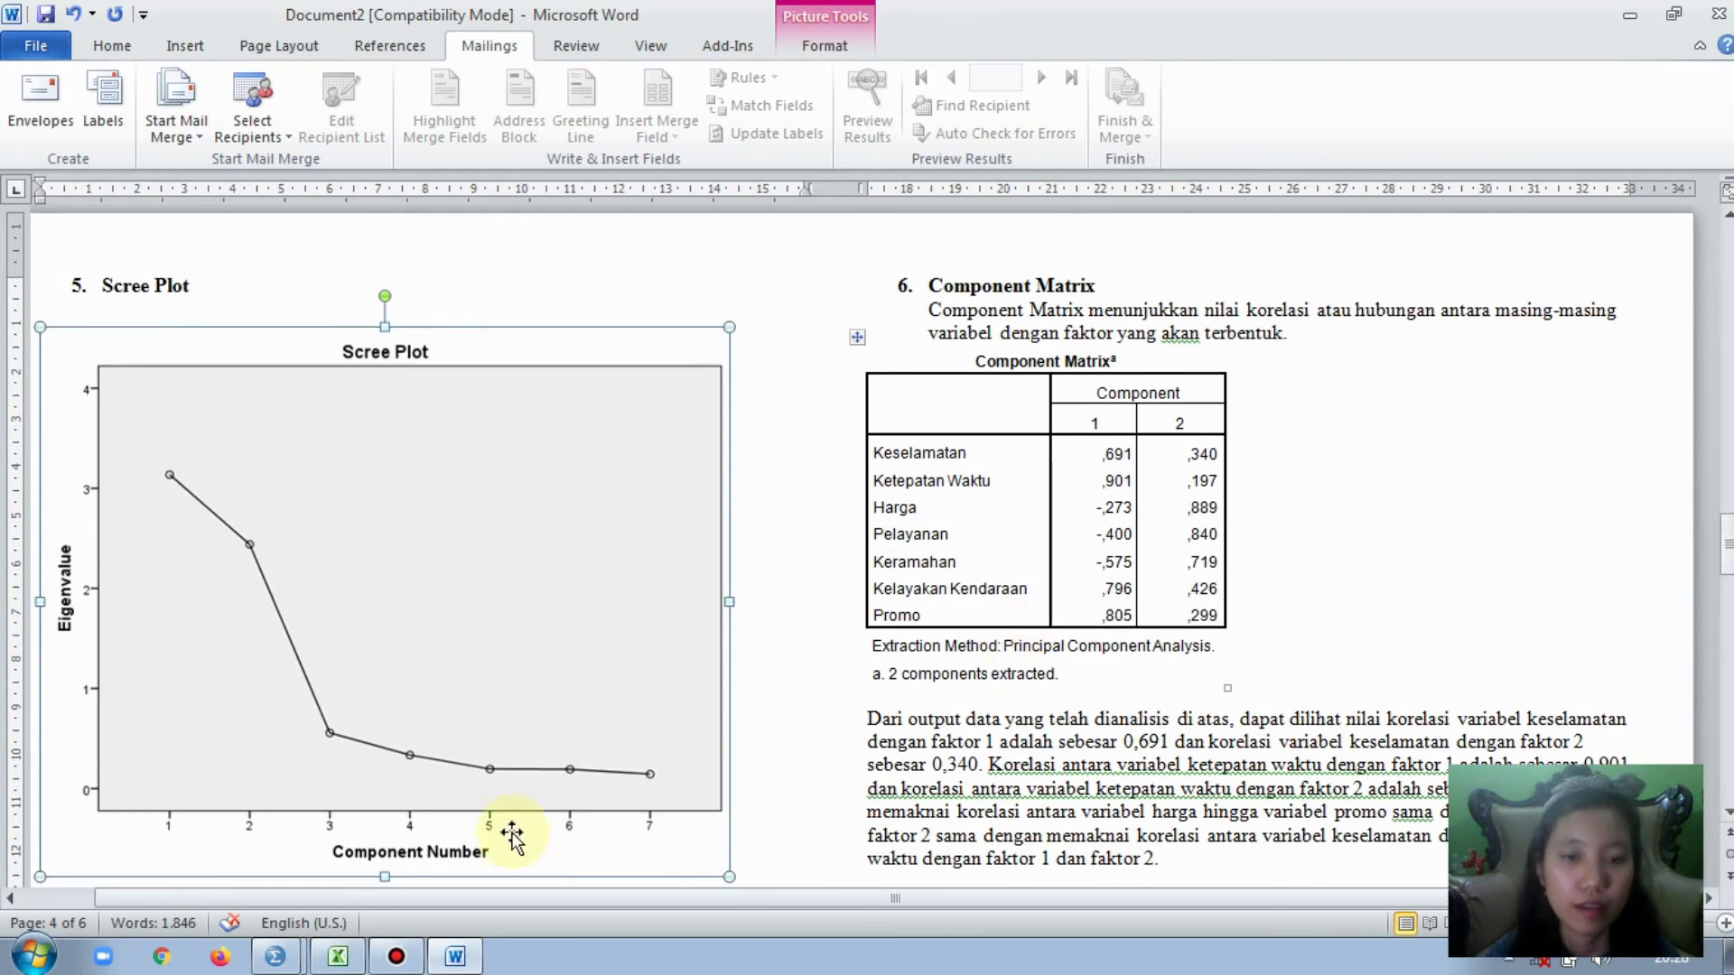
# - Switch to the SPSS Statistics Viewer output and select the Component Matrix table for viewing
pyautogui.click(276, 957)
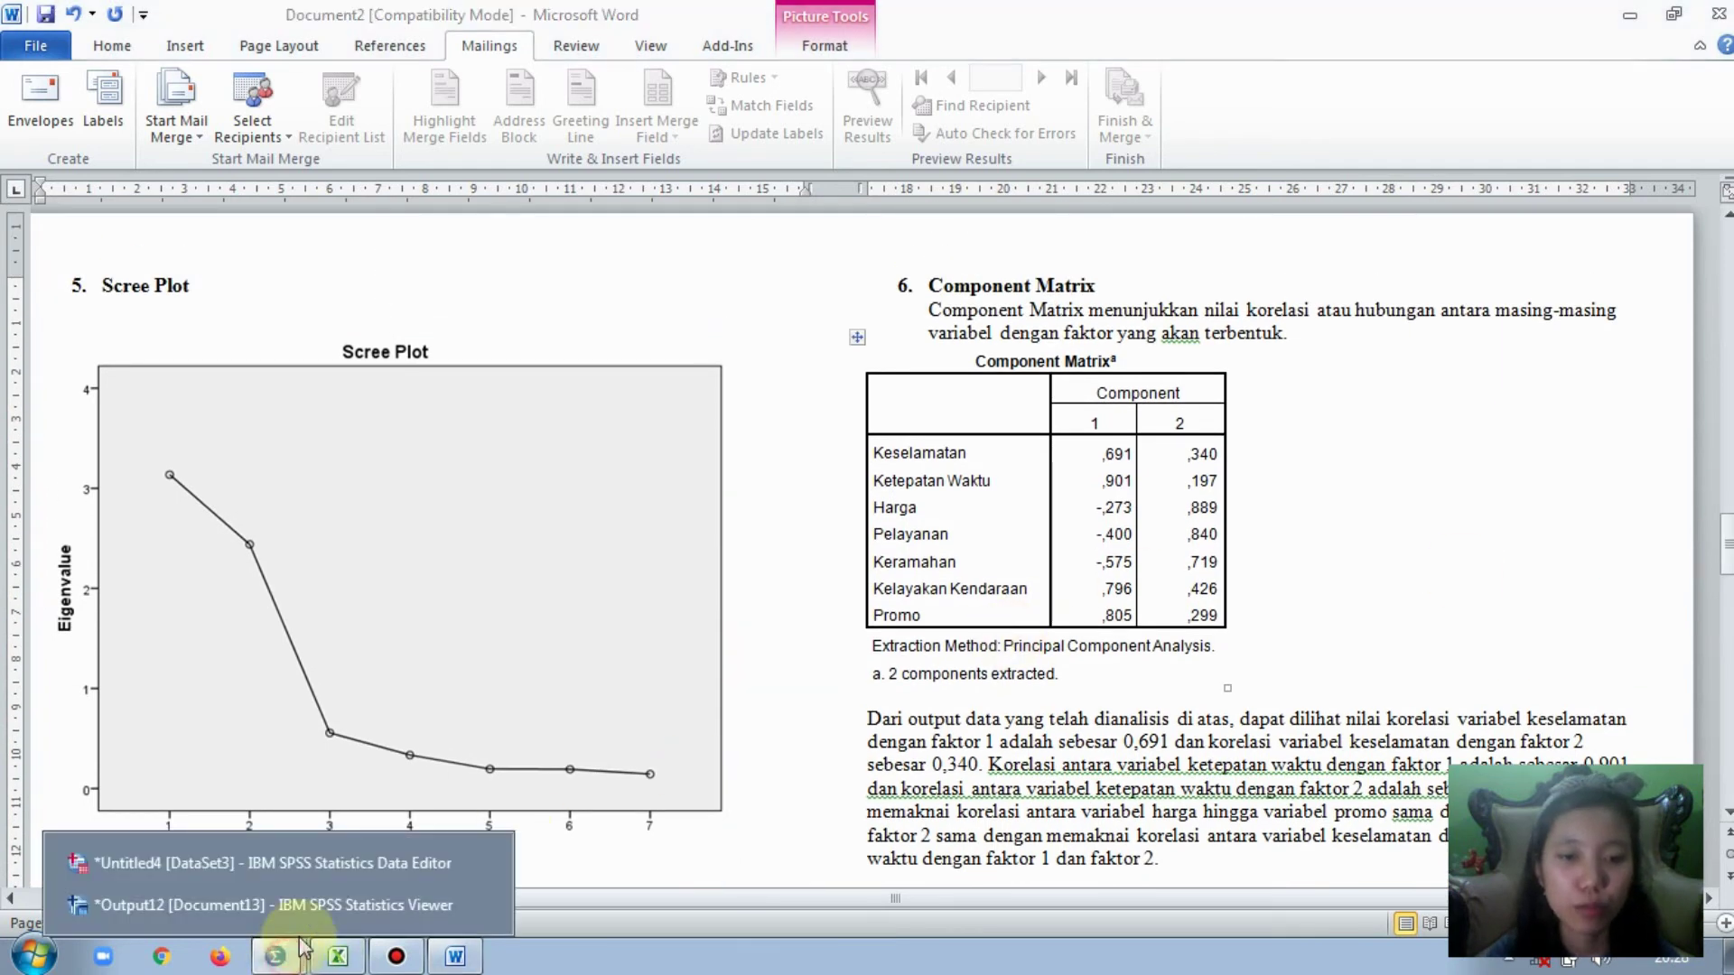
pyautogui.click(355, 905)
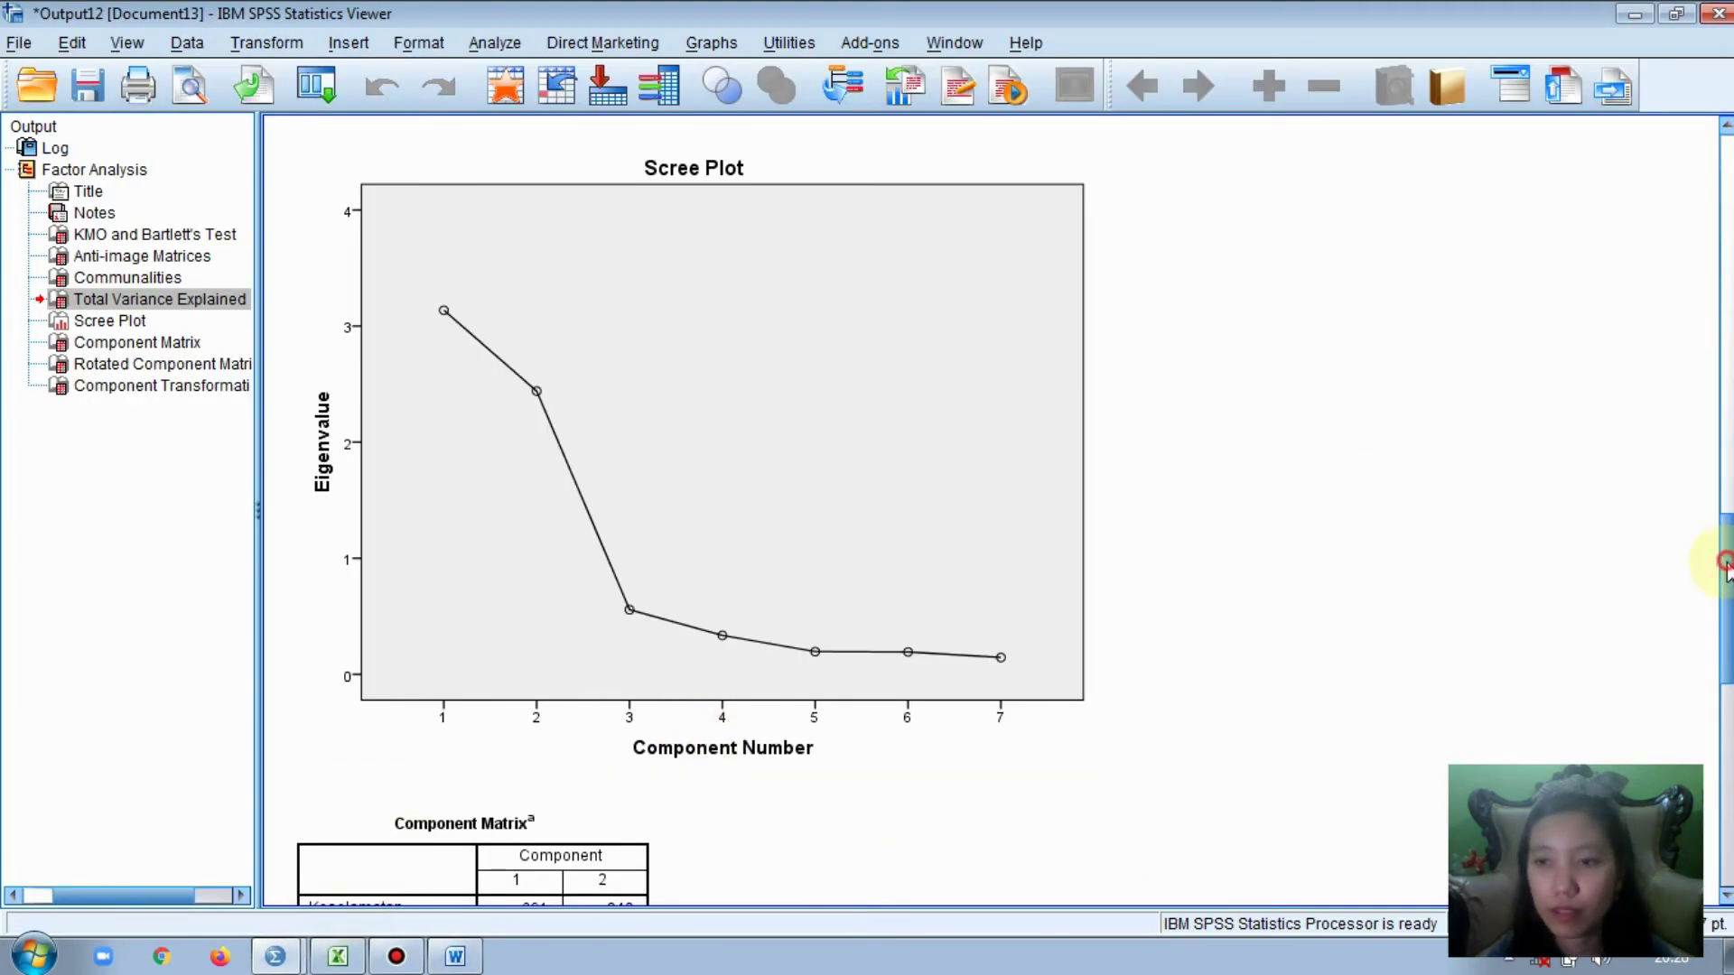
pyautogui.moveTo(1720, 560); pyautogui.dragTo(1720, 647)
pyautogui.click(583, 598)
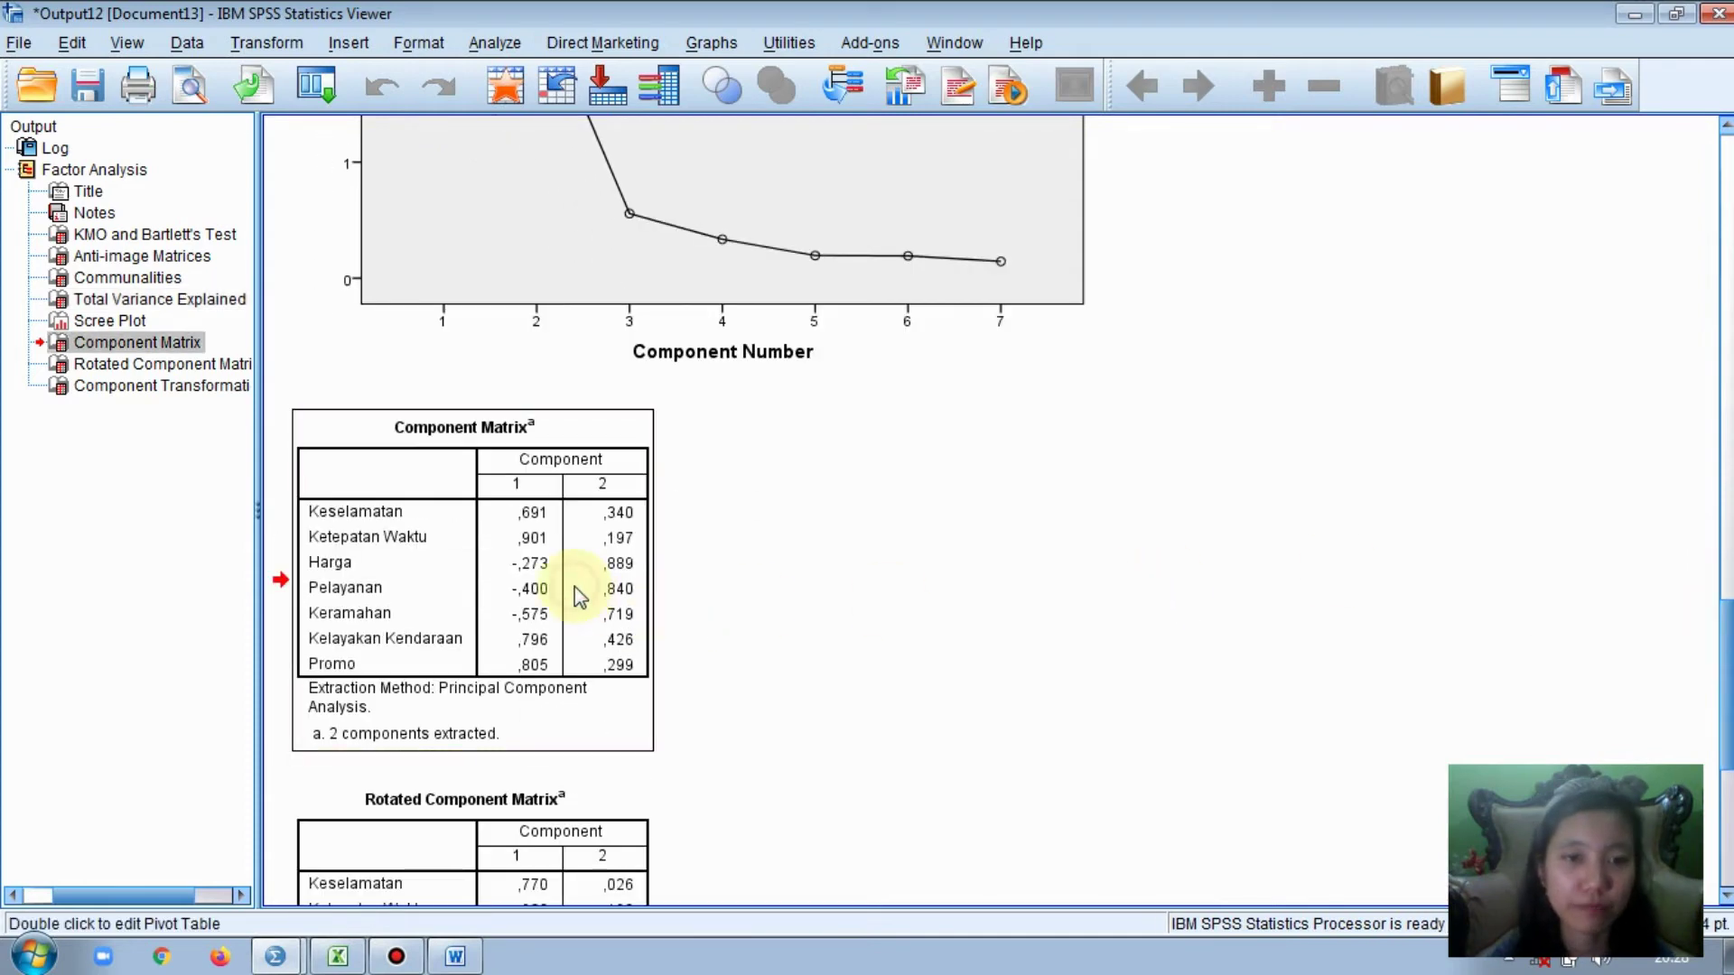
# - Return to Word and highlight the Keselamatan and Ketepatan Waktu correlations with components 1 and 2 in the Component Matrix, comparing them with the explanation
pyautogui.click(455, 956)
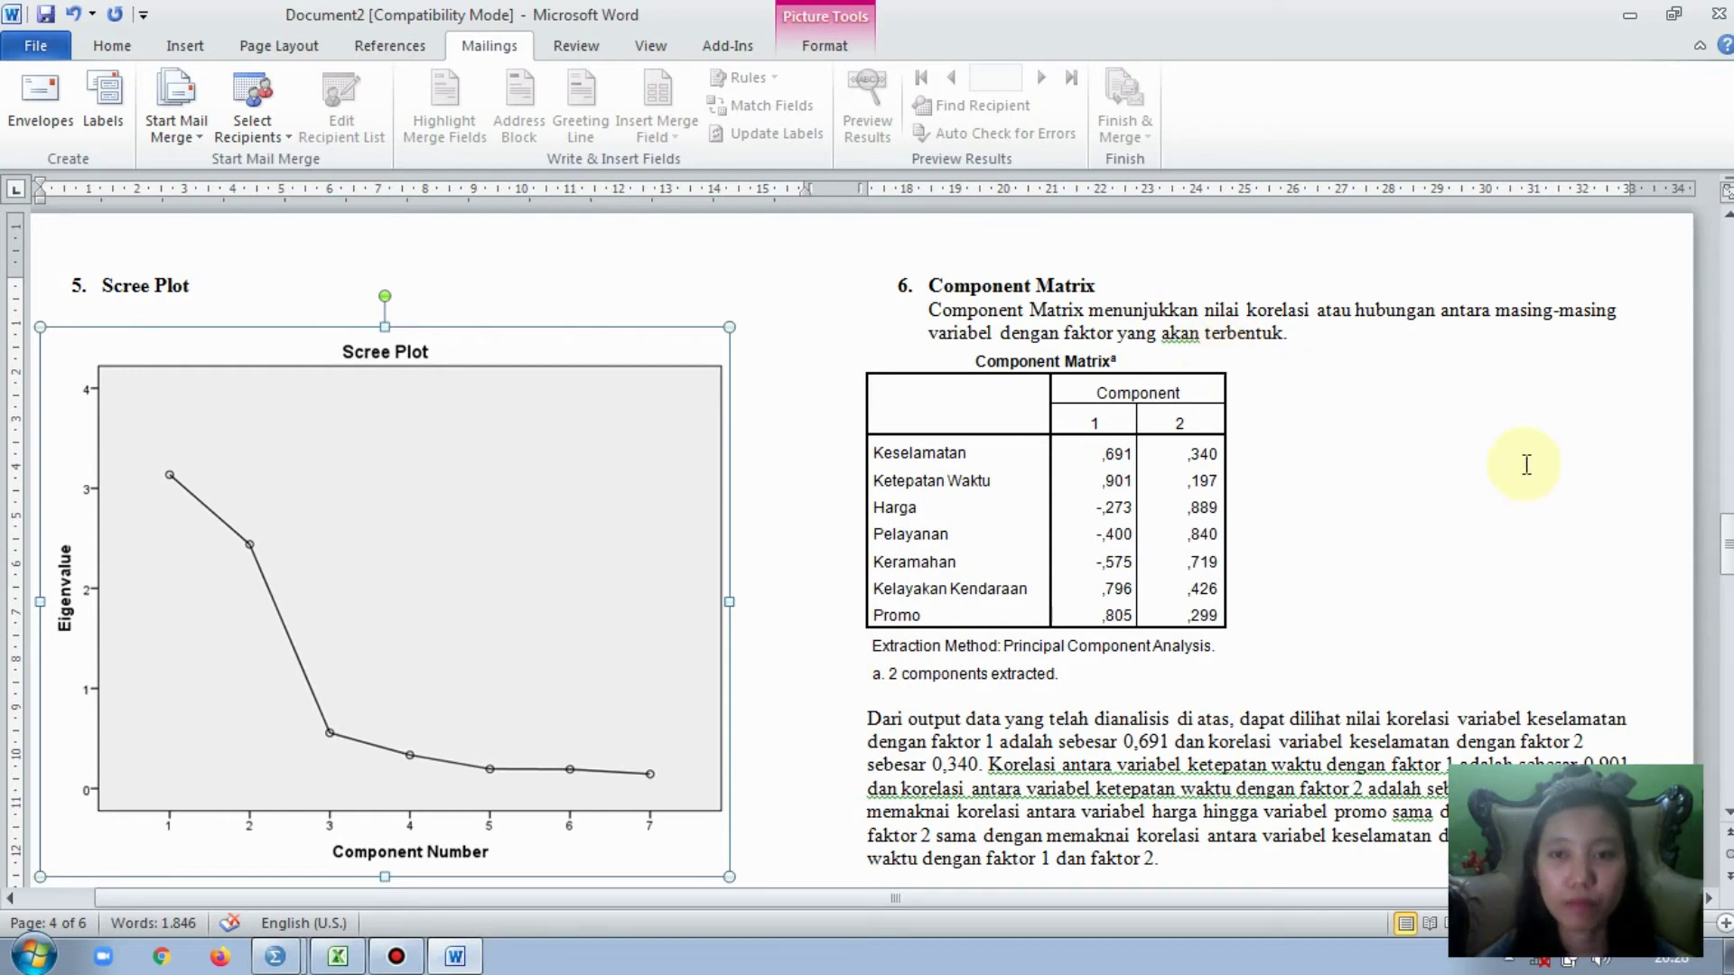
pyautogui.moveTo(1727, 544); pyautogui.dragTo(1726, 564)
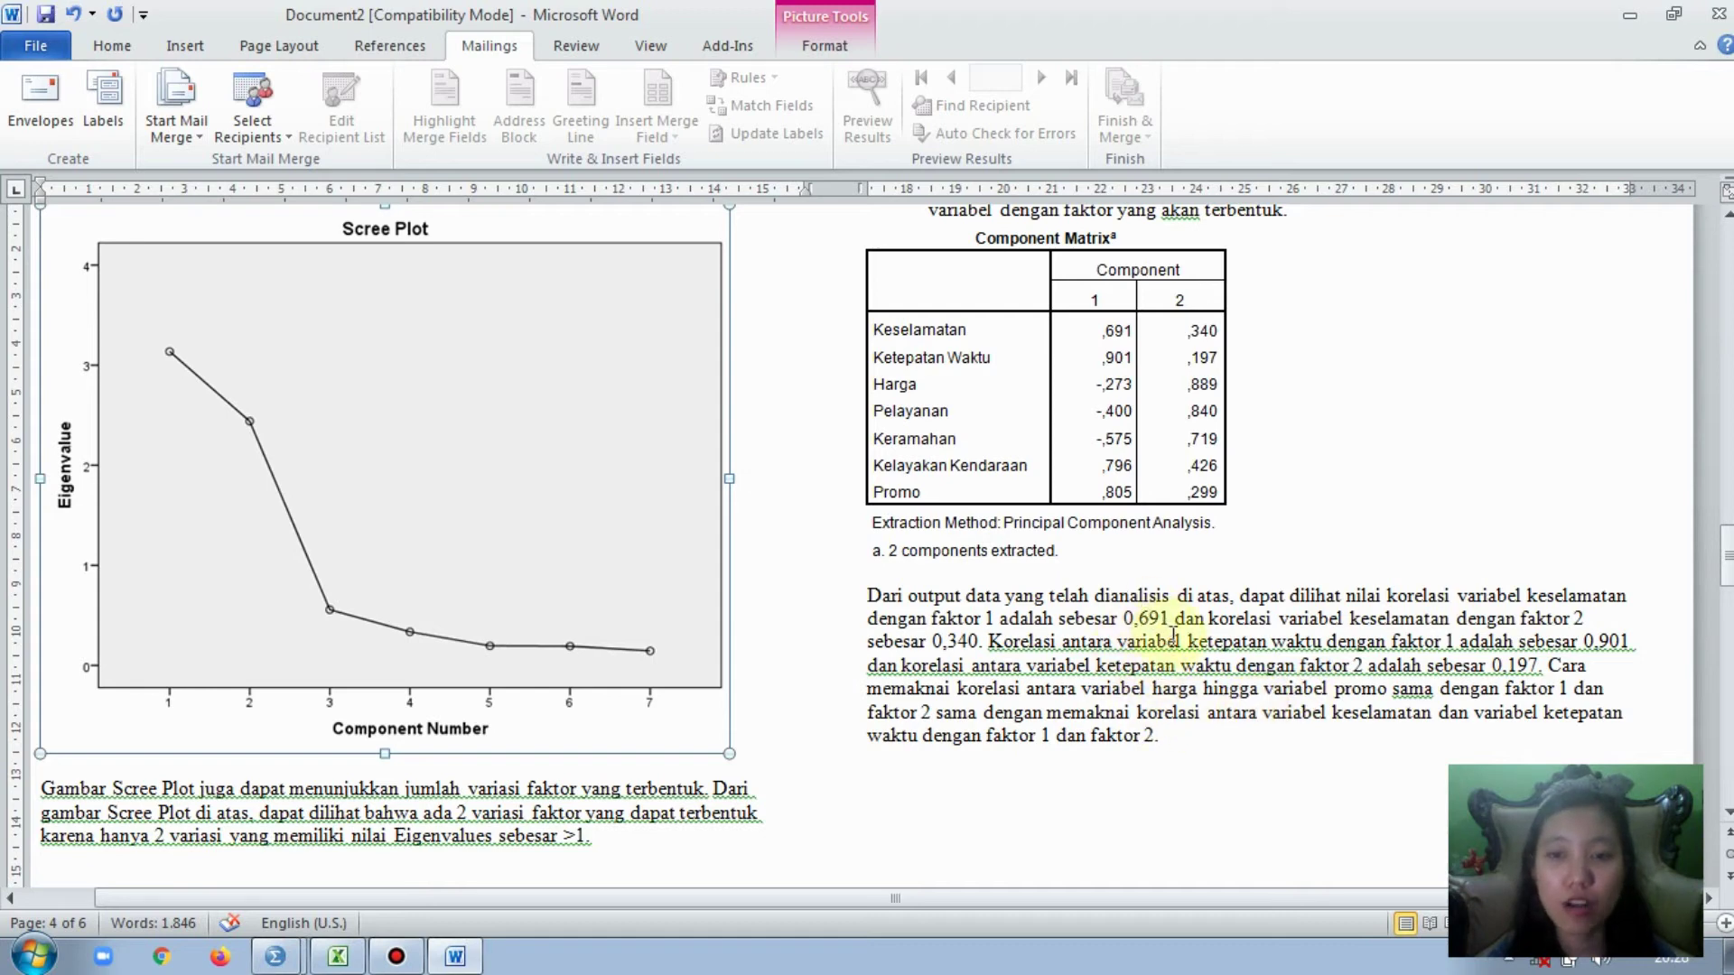
pyautogui.click(1103, 327)
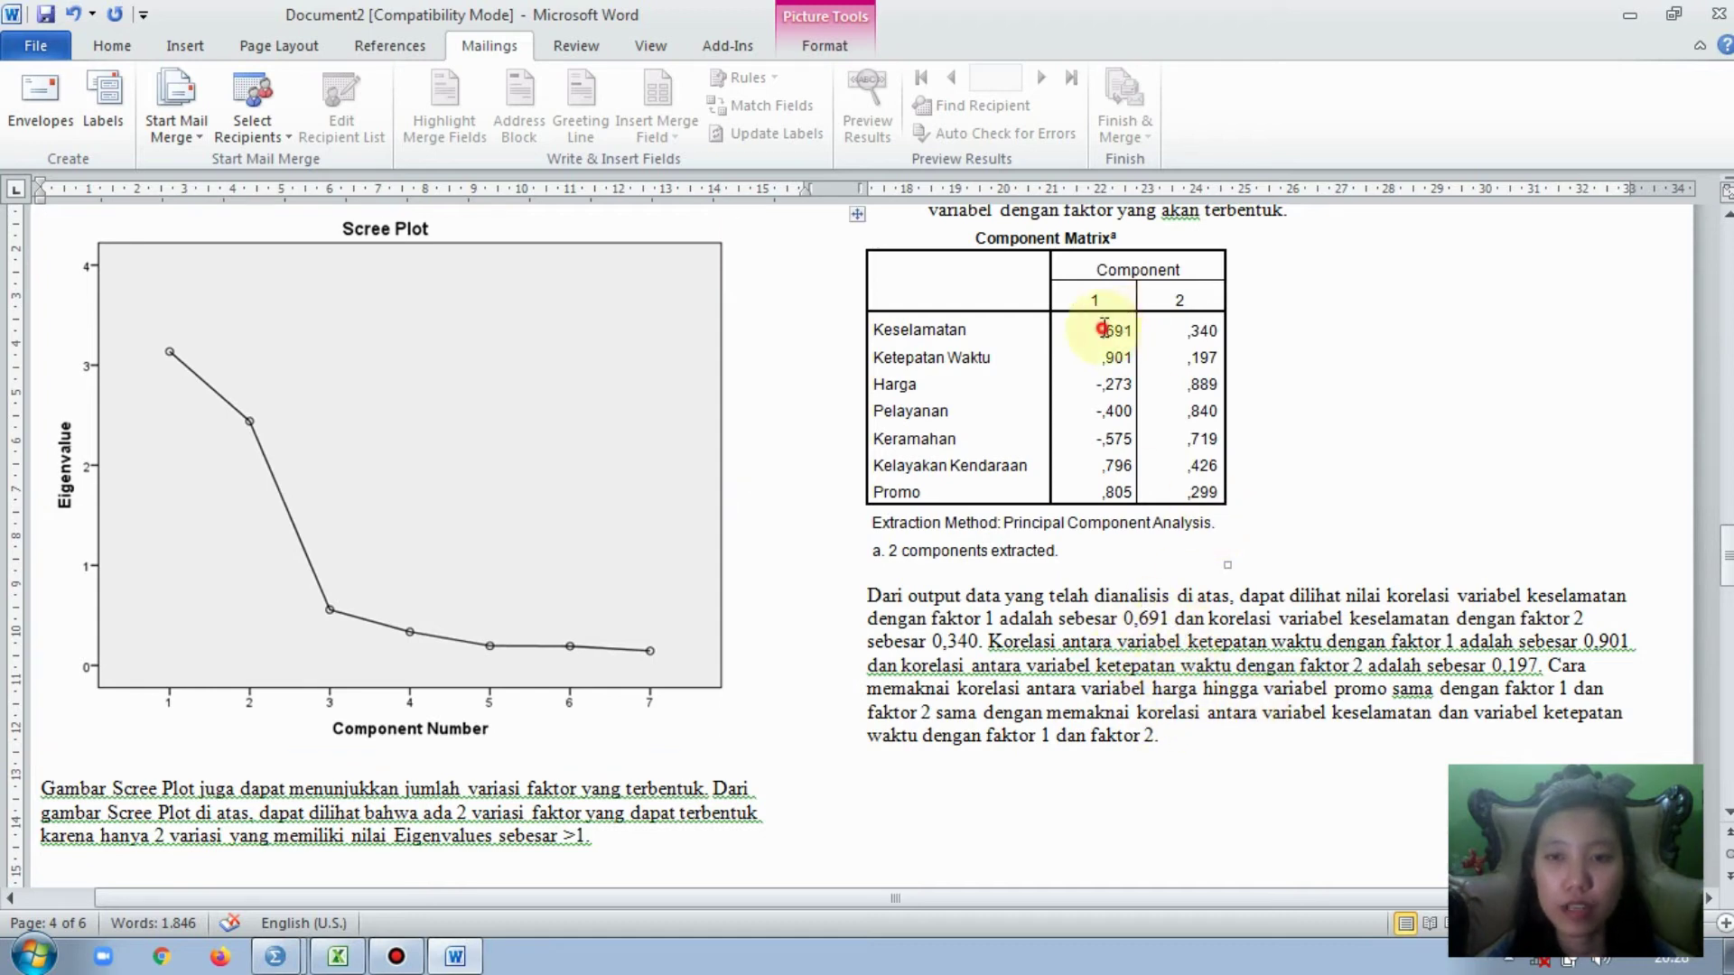
pyautogui.moveTo(1102, 326); pyautogui.dragTo(1137, 333)
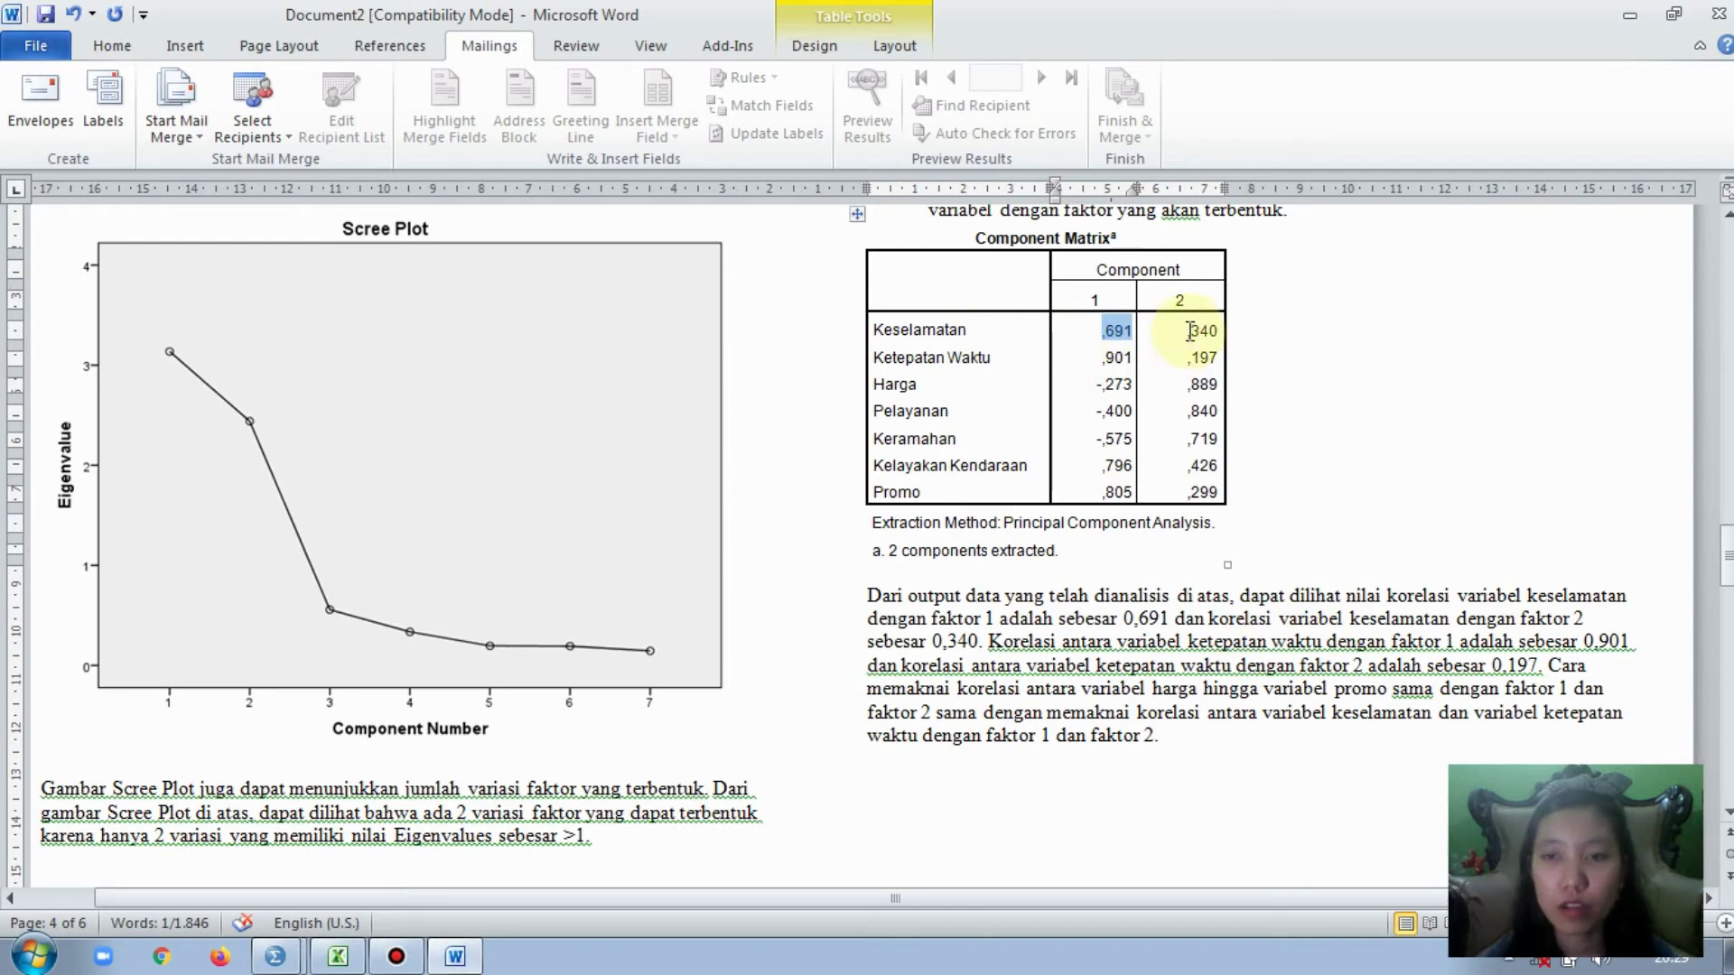
pyautogui.moveTo(1185, 334); pyautogui.dragTo(1212, 332)
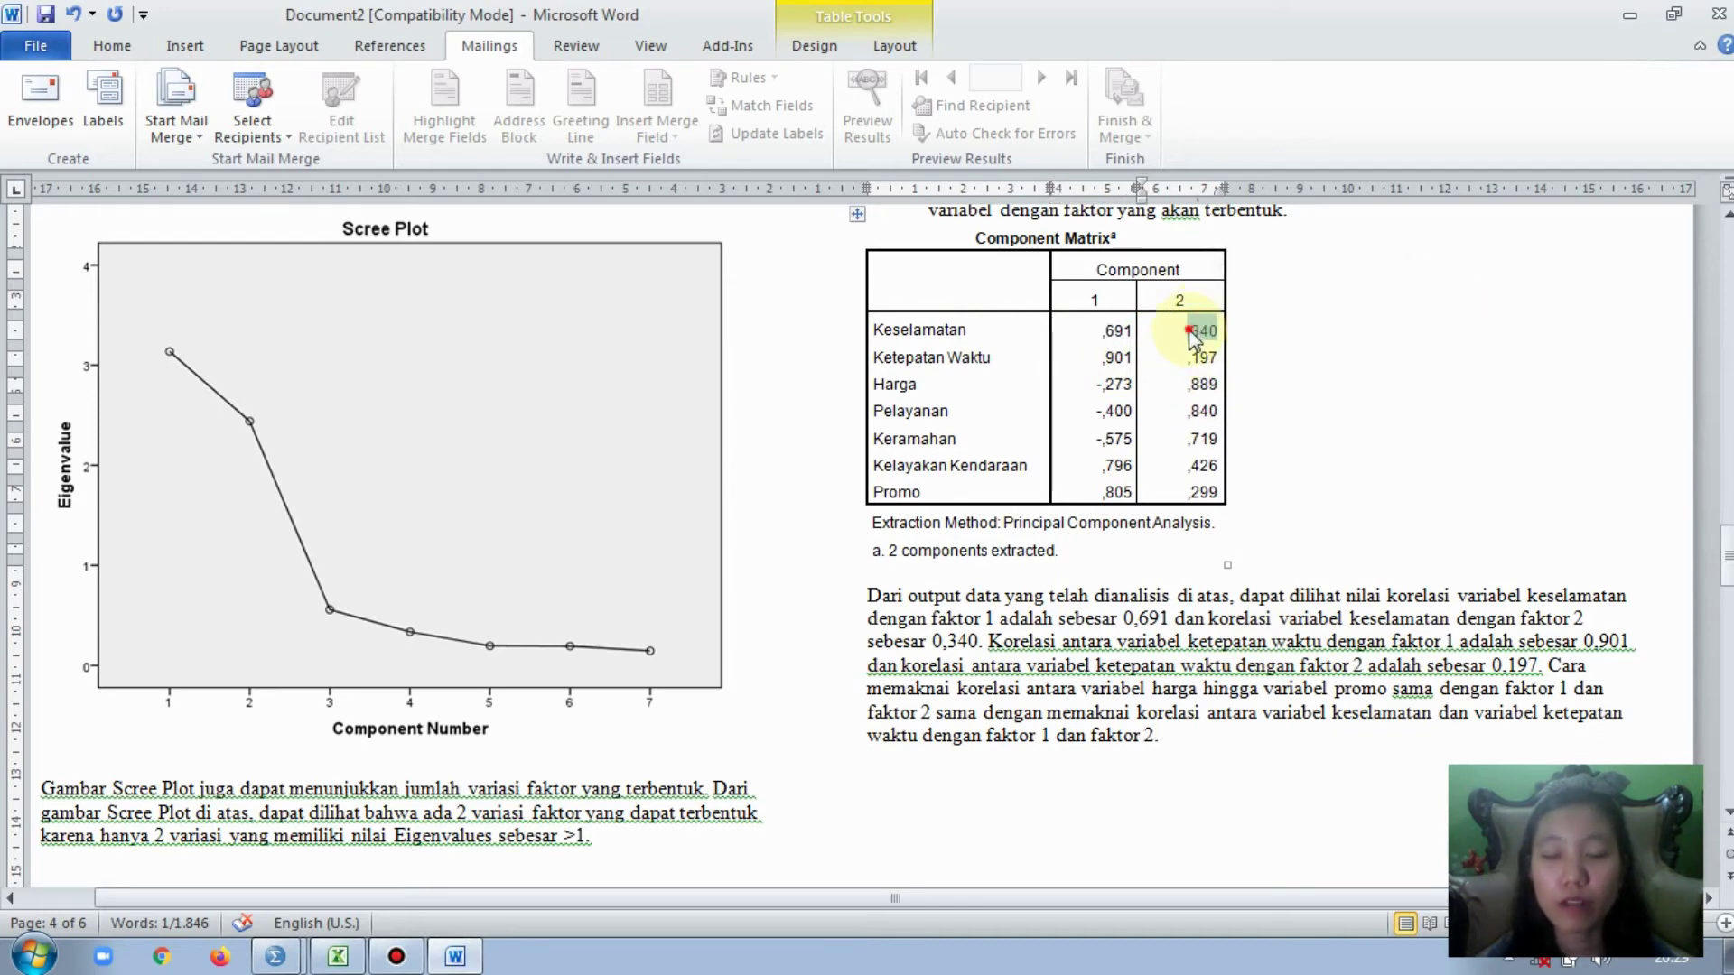
pyautogui.click(1190, 335)
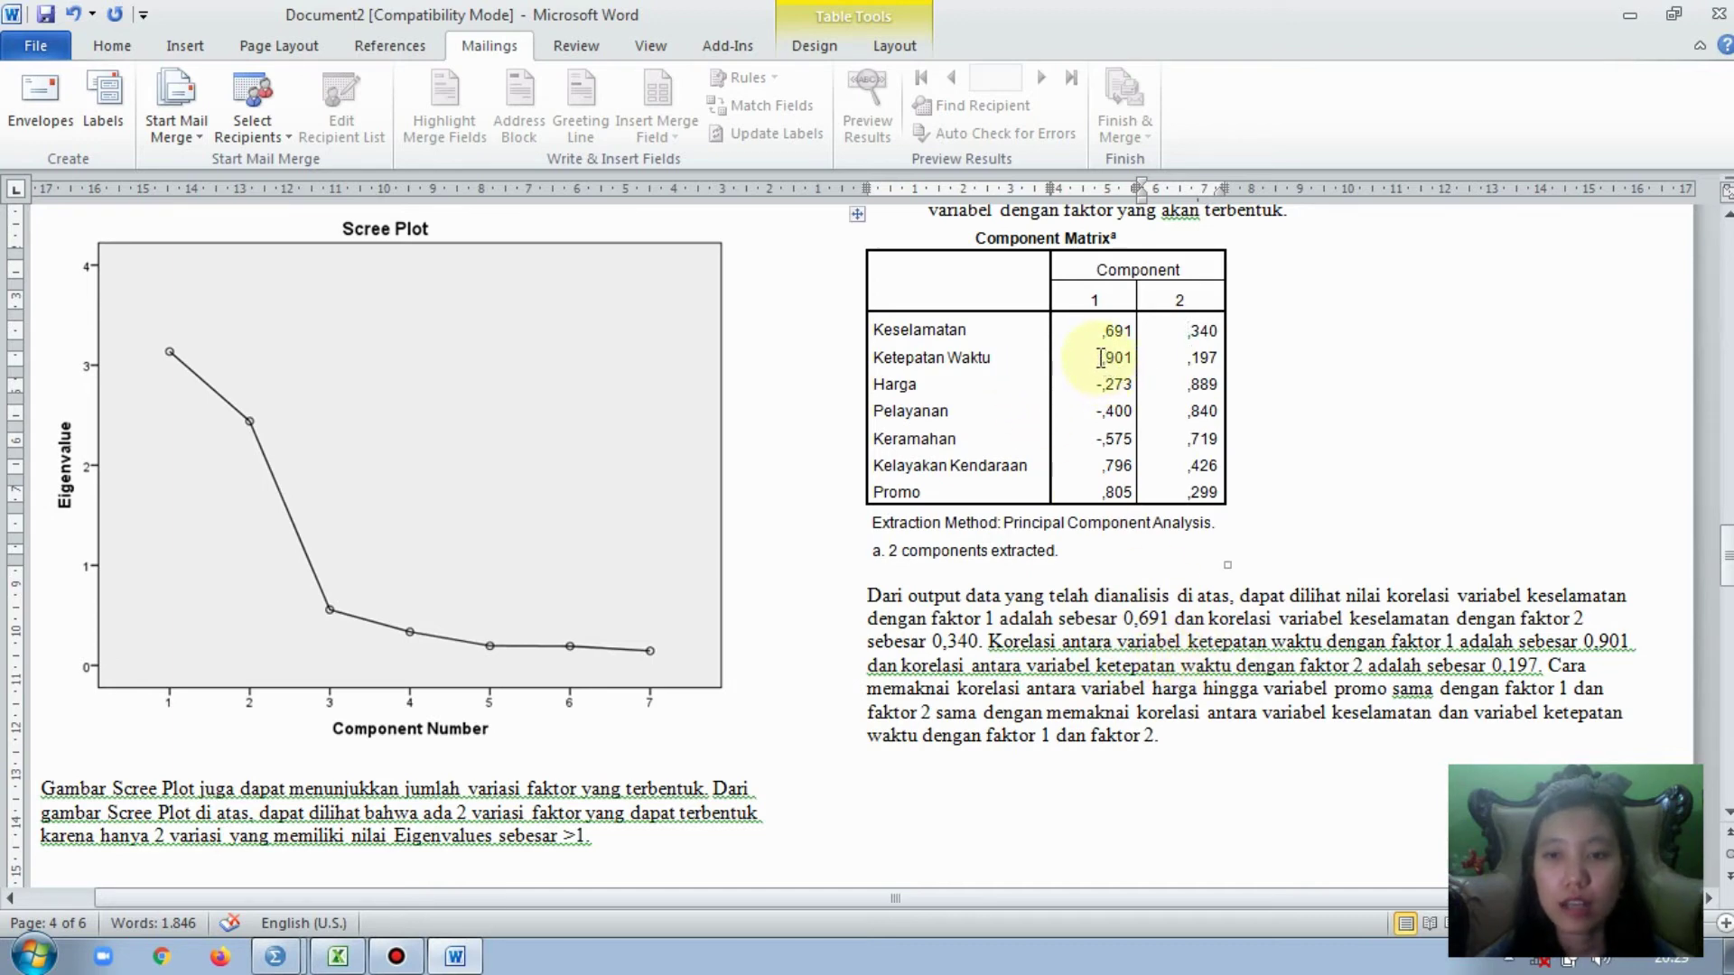
pyautogui.moveTo(1099, 356); pyautogui.dragTo(1128, 362)
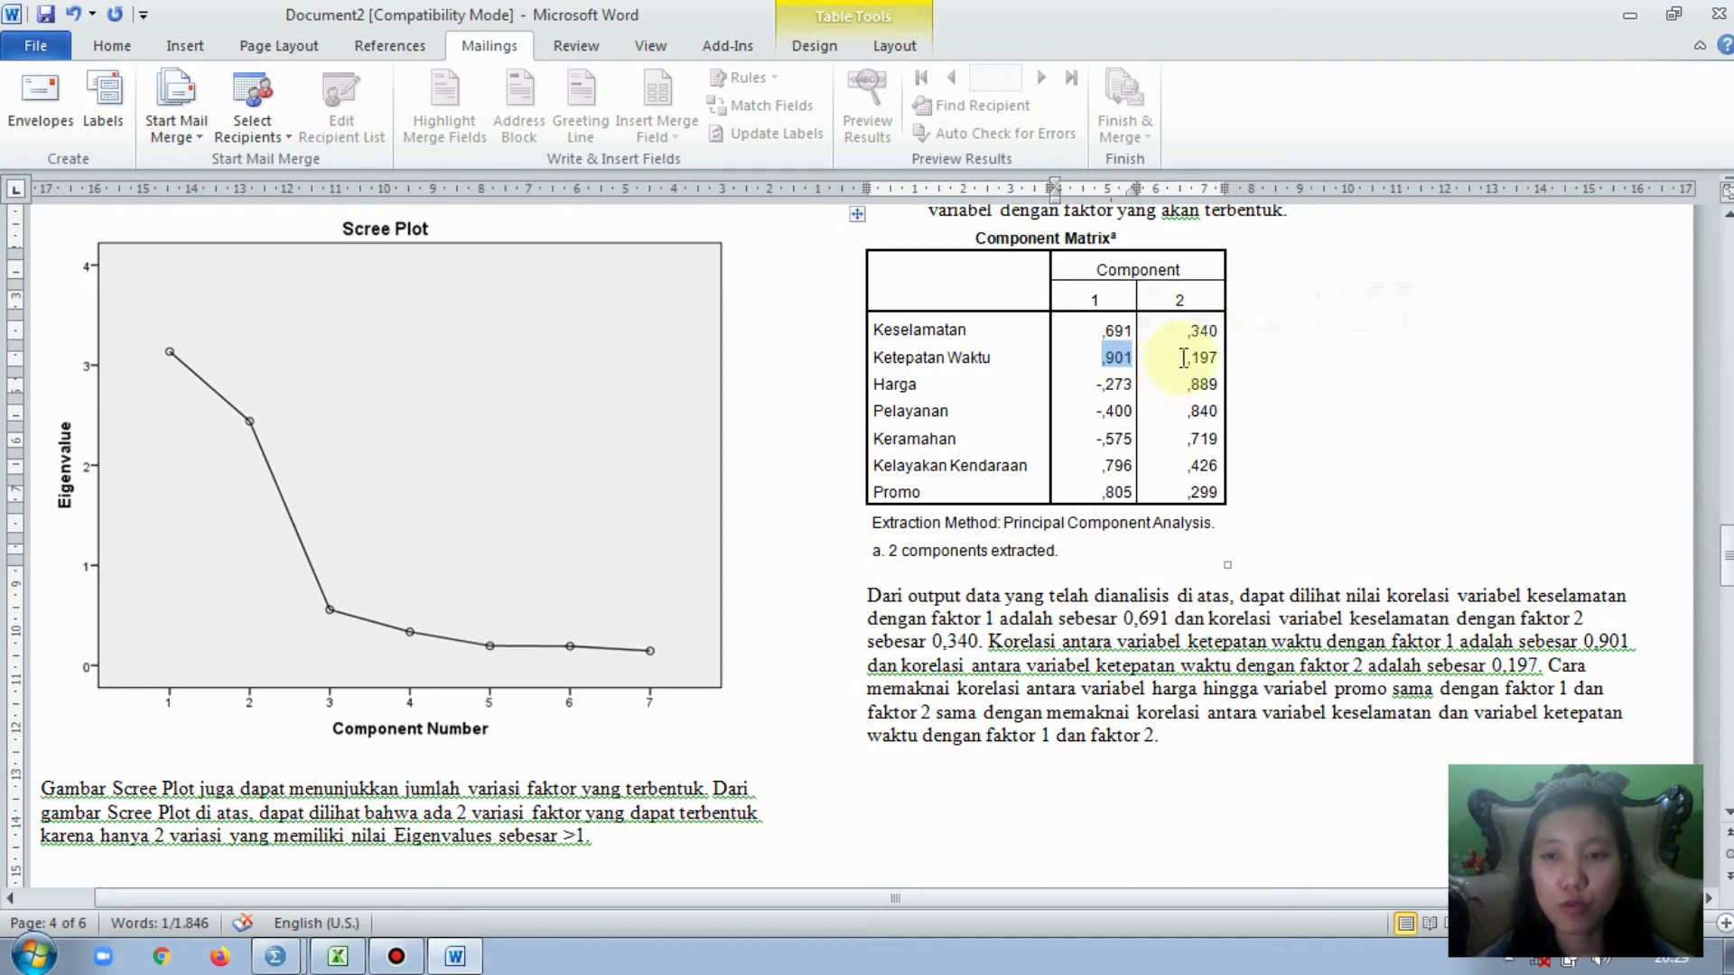
pyautogui.moveTo(1186, 357); pyautogui.dragTo(1216, 358)
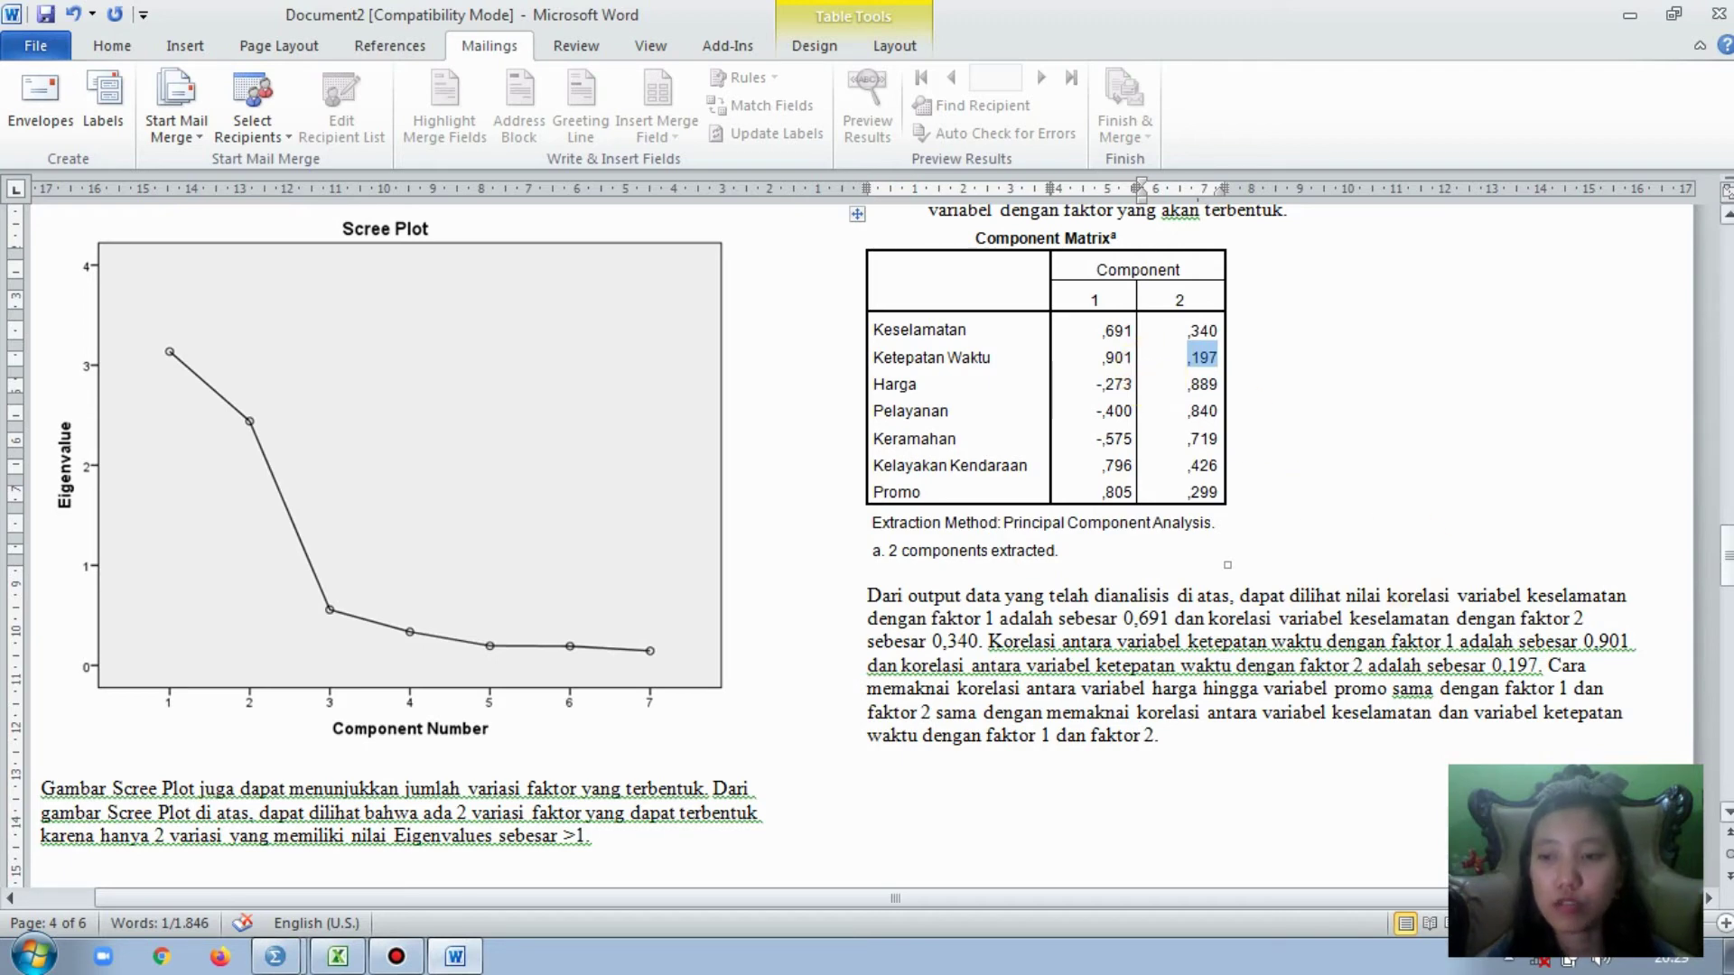
# - Go to the document's Rotated Component Matrix section, switch to the SPSS Statistics Viewer and select the matching output table
pyautogui.moveTo(1726, 560); pyautogui.dragTo(1726, 643)
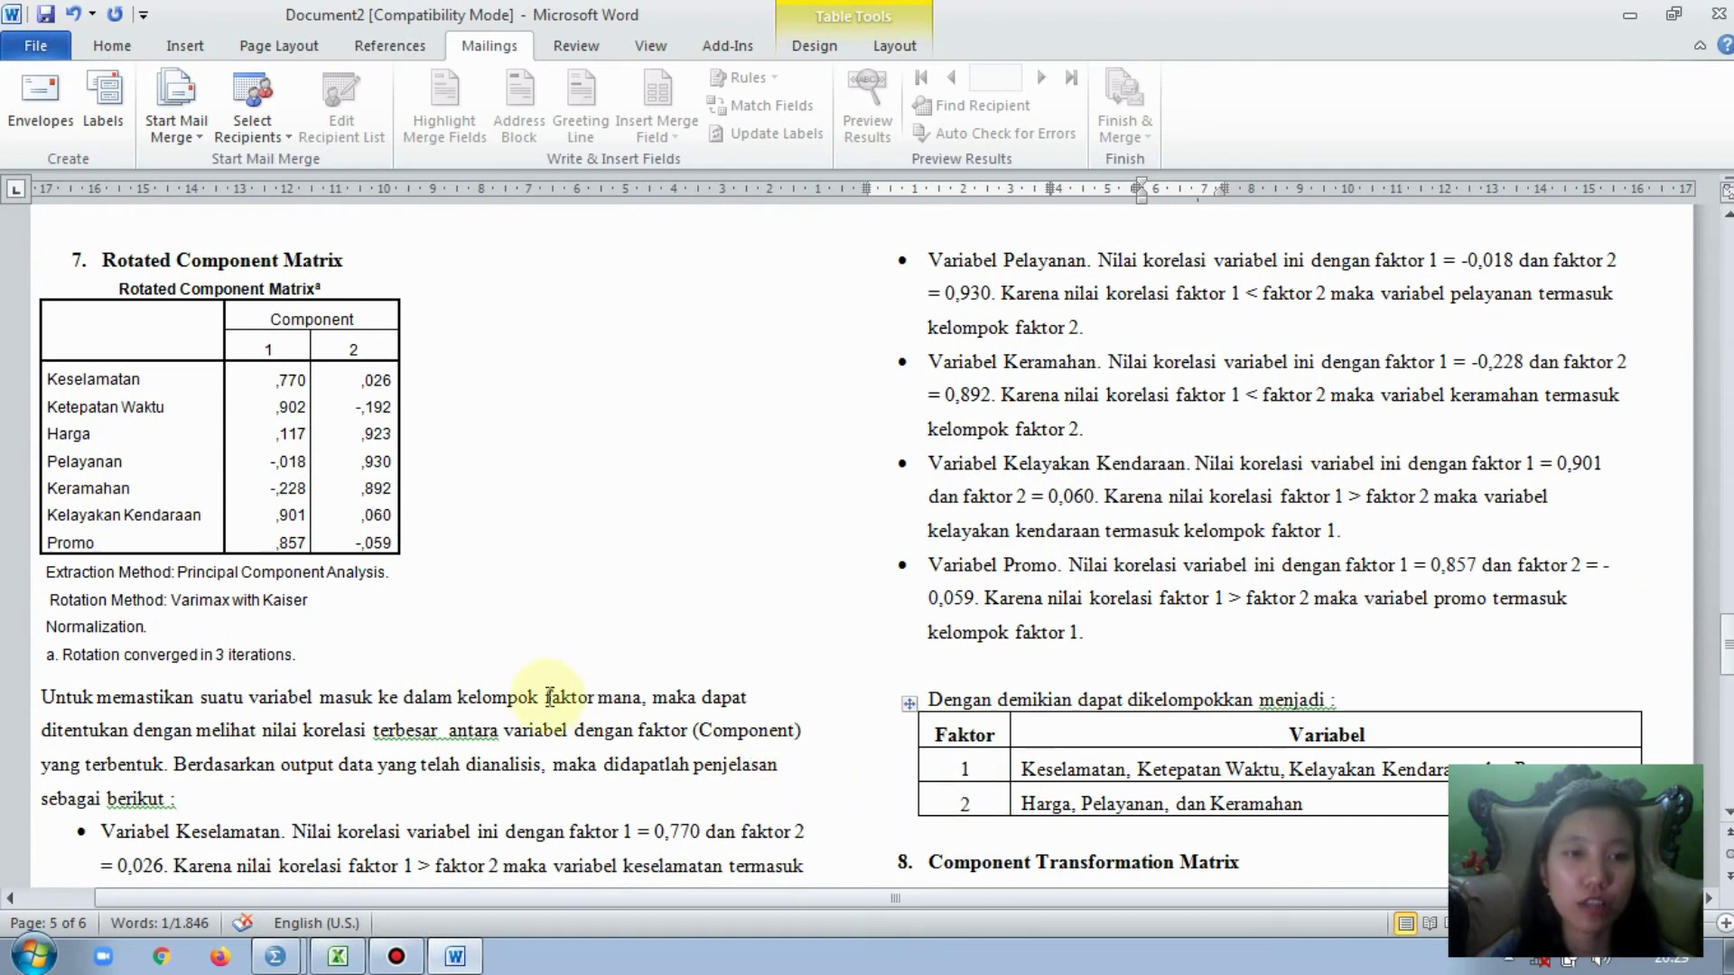
pyautogui.click(295, 961)
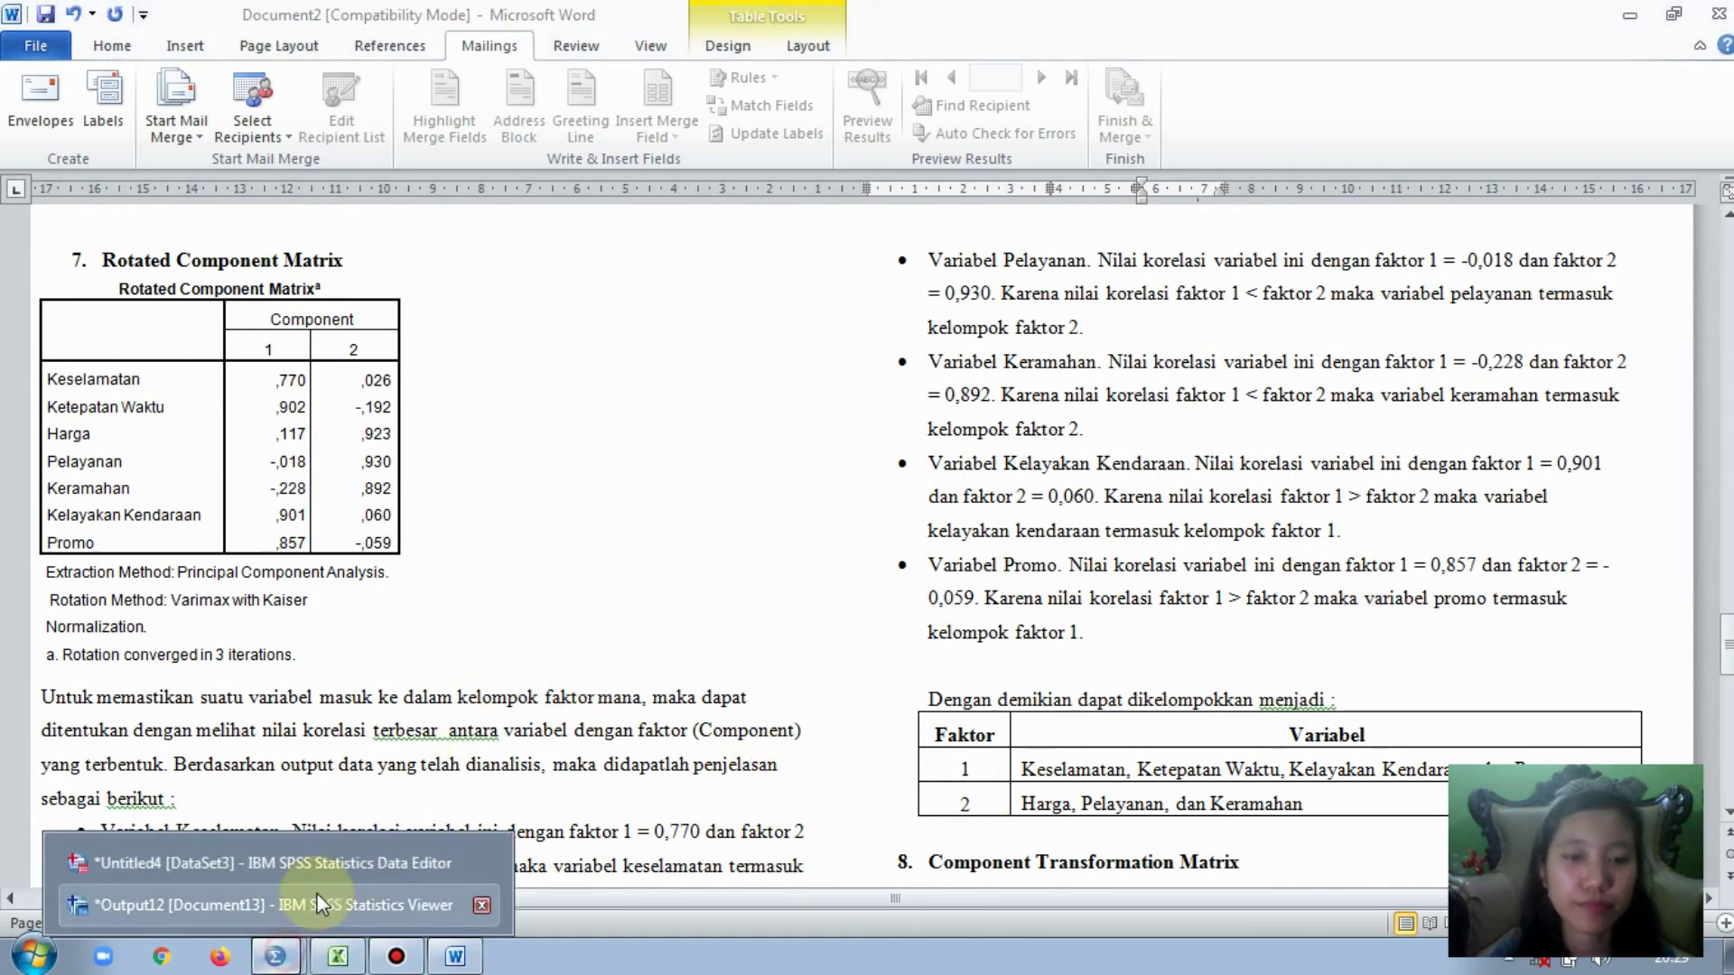
pyautogui.click(371, 899)
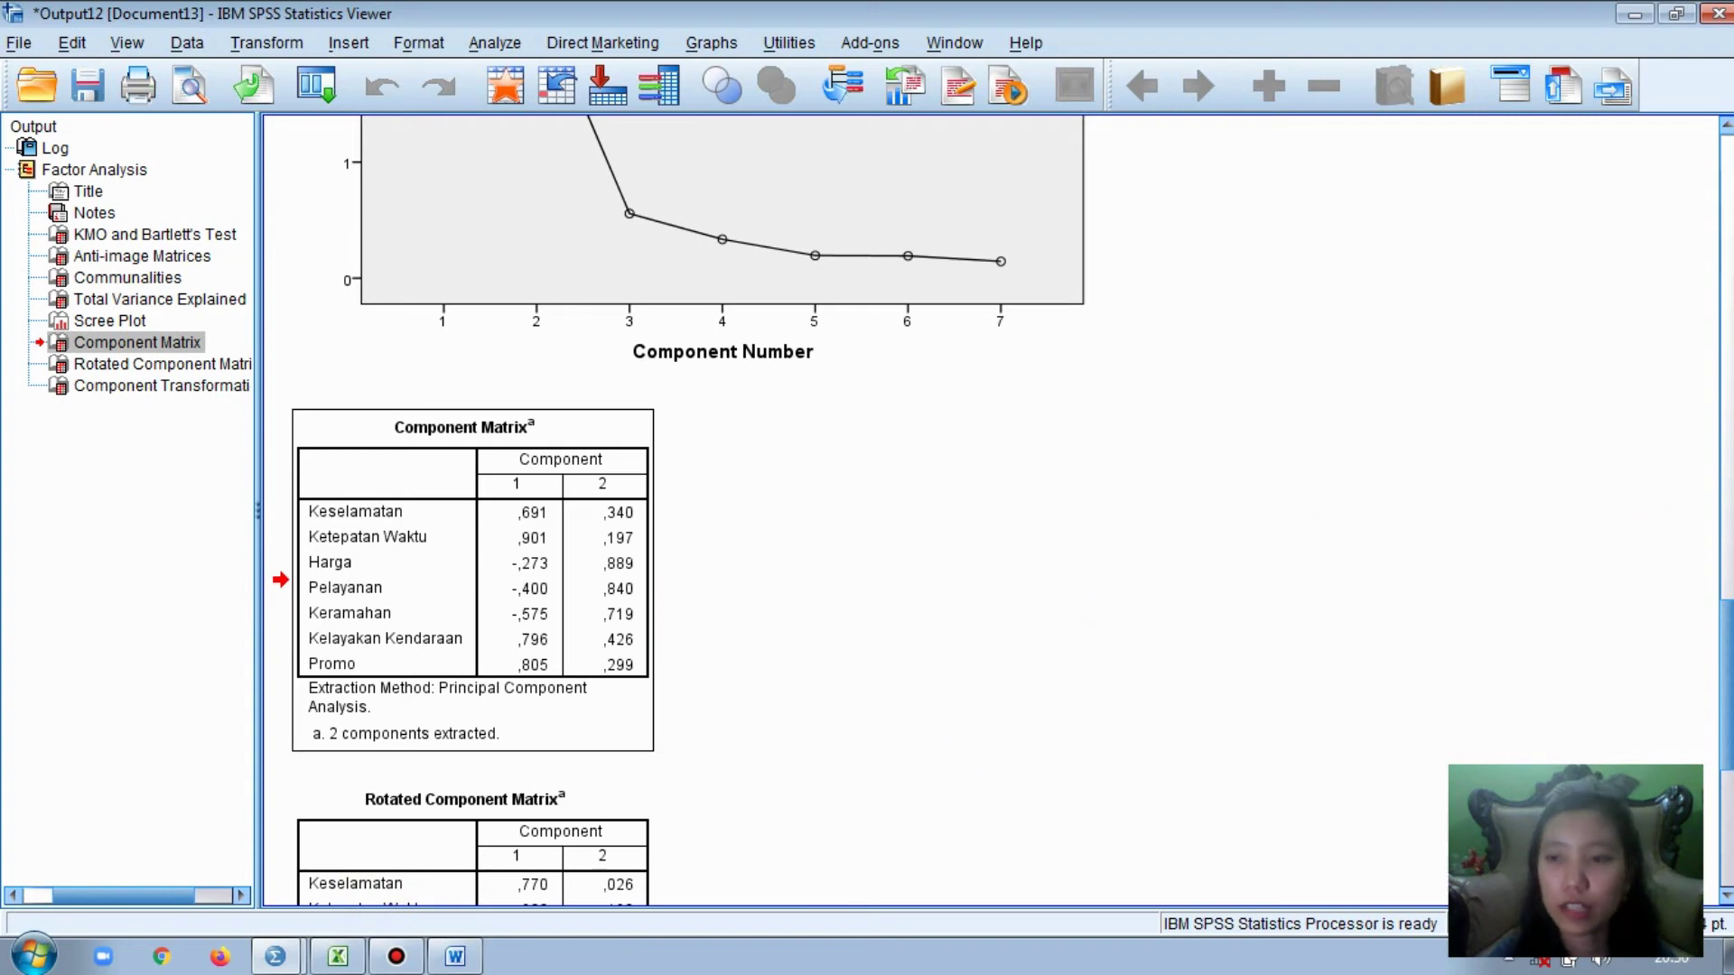
pyautogui.moveTo(1726, 679); pyautogui.dragTo(1726, 719)
pyautogui.click(544, 538)
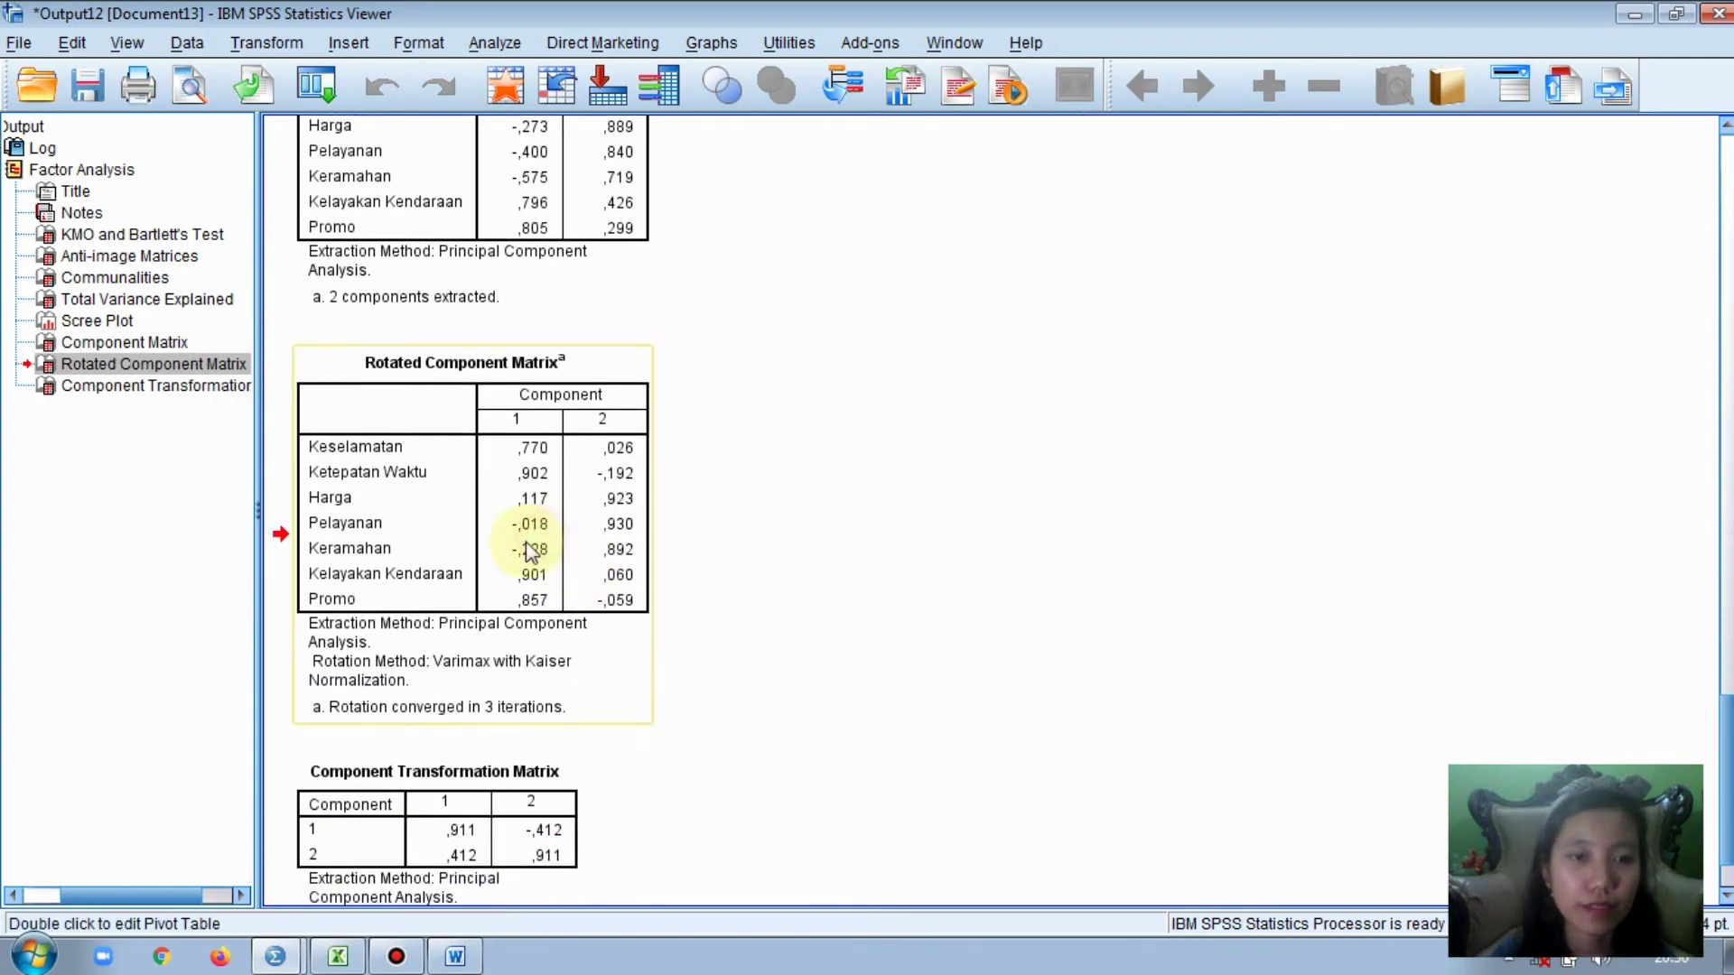
# - Return to the Word document and highlight Keselamatan's component 1 and 2 correlations in the Rotated Component Matrix to compare them
pyautogui.click(456, 956)
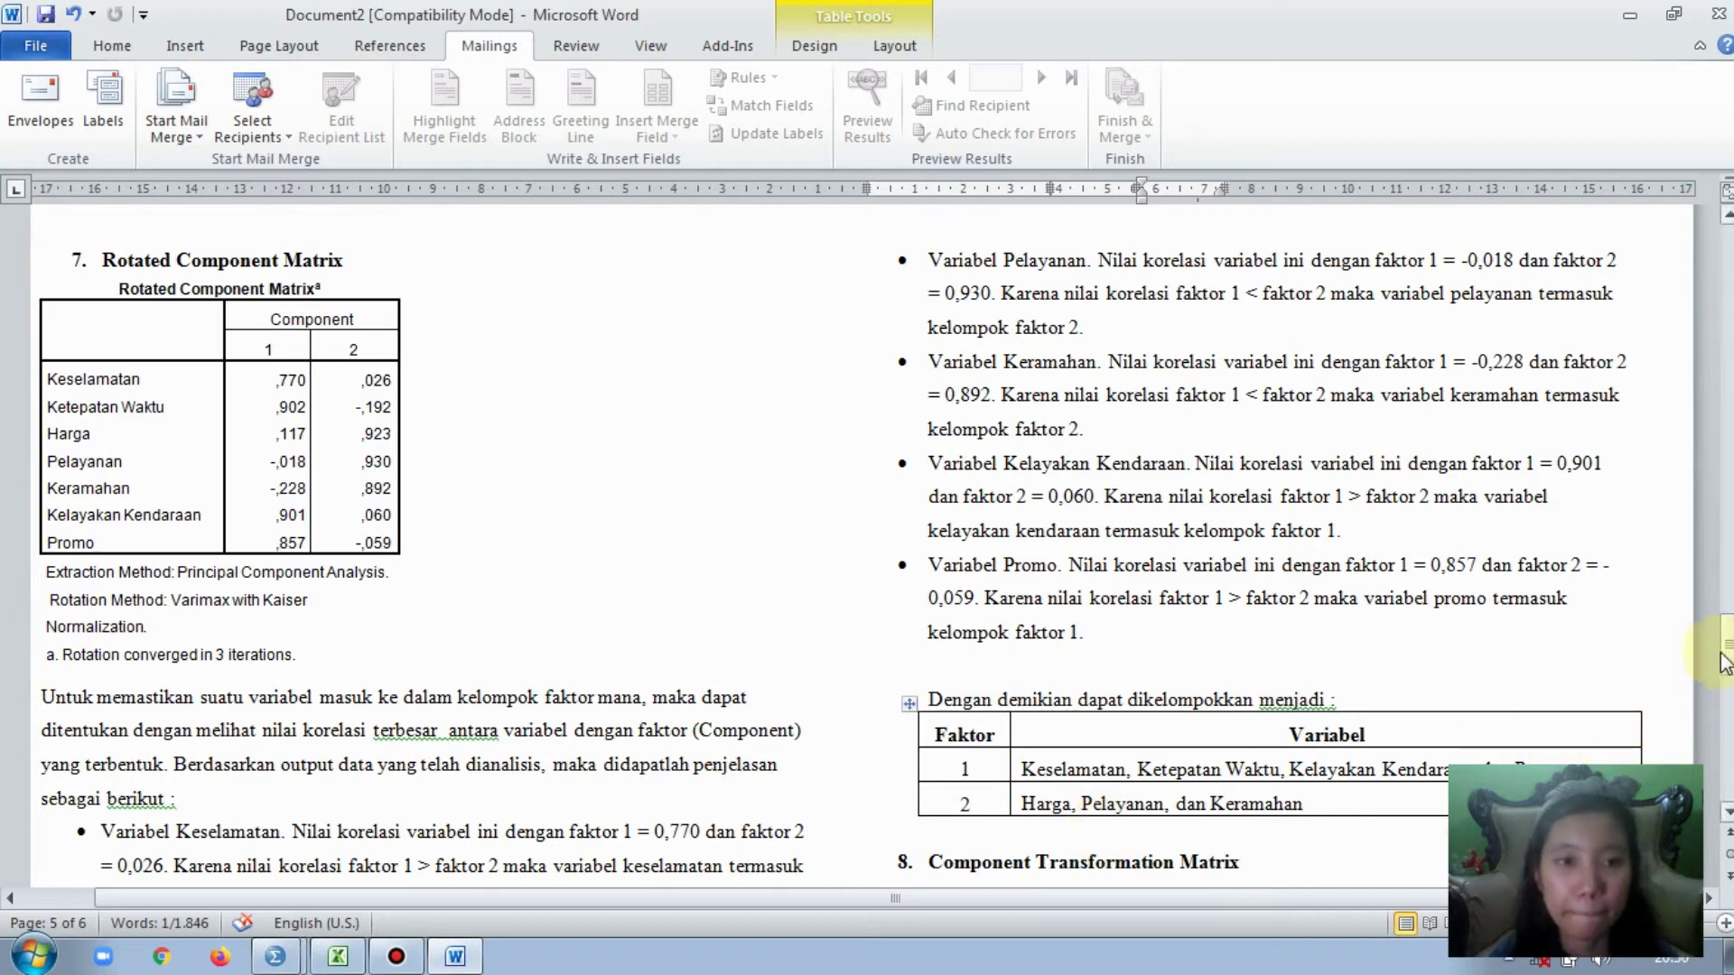
pyautogui.moveTo(1721, 664); pyautogui.dragTo(1724, 663)
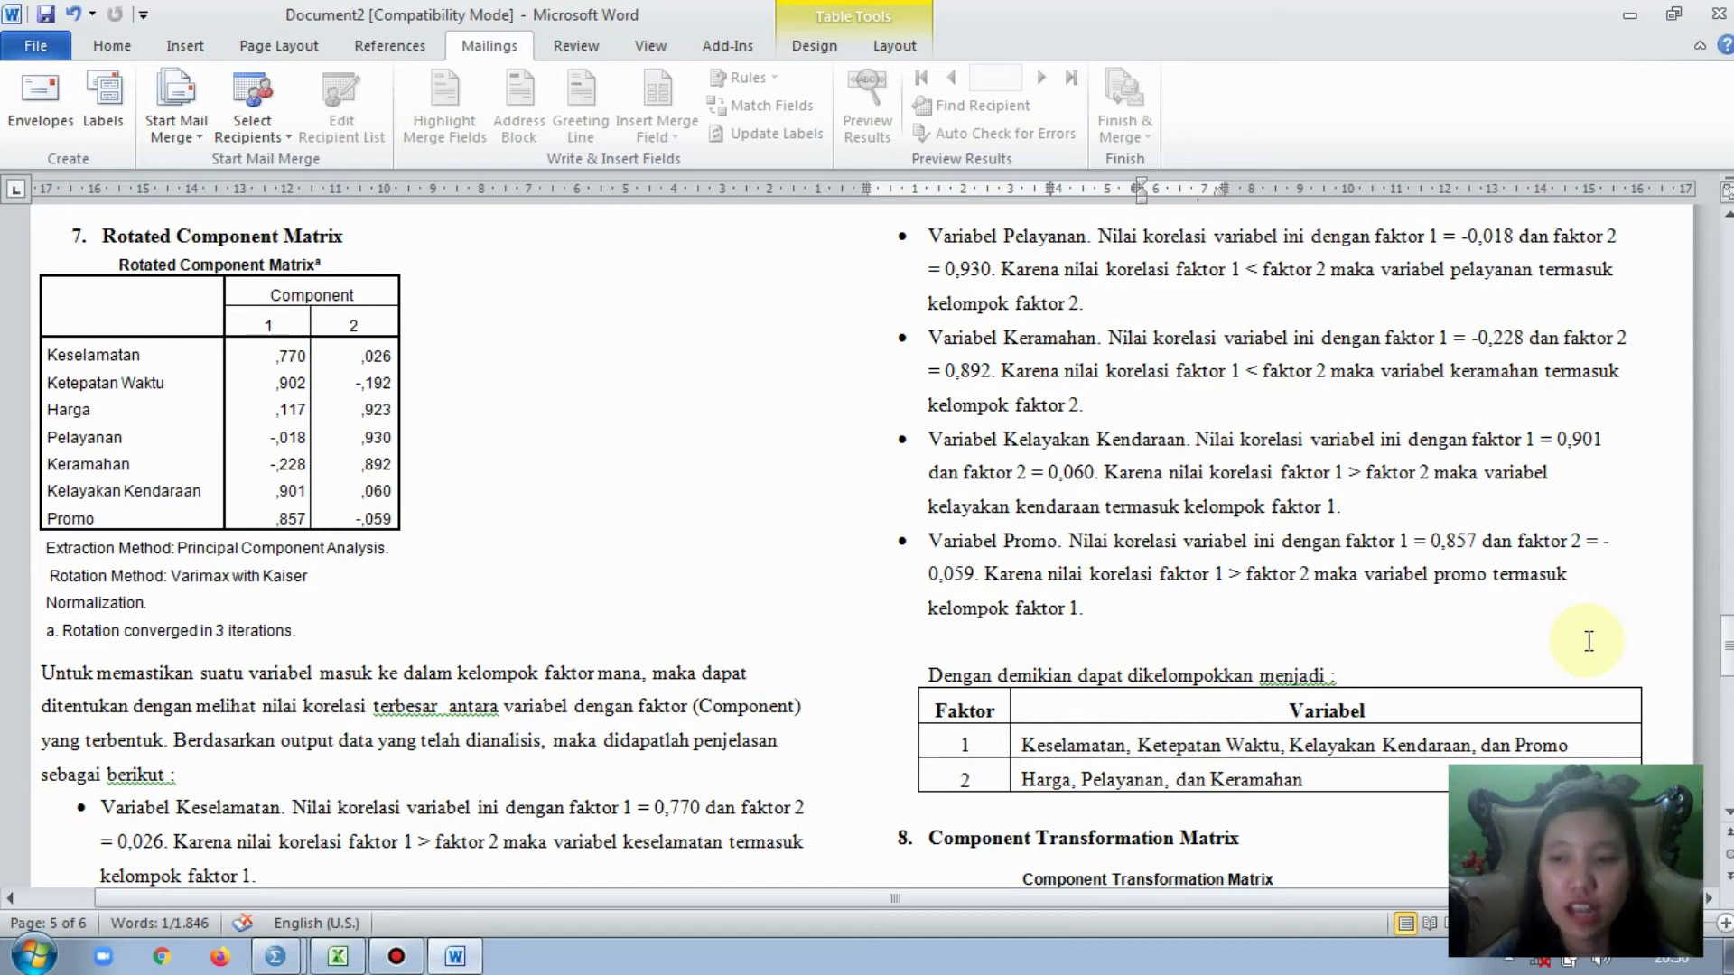
pyautogui.moveTo(1726, 645); pyautogui.dragTo(1726, 652)
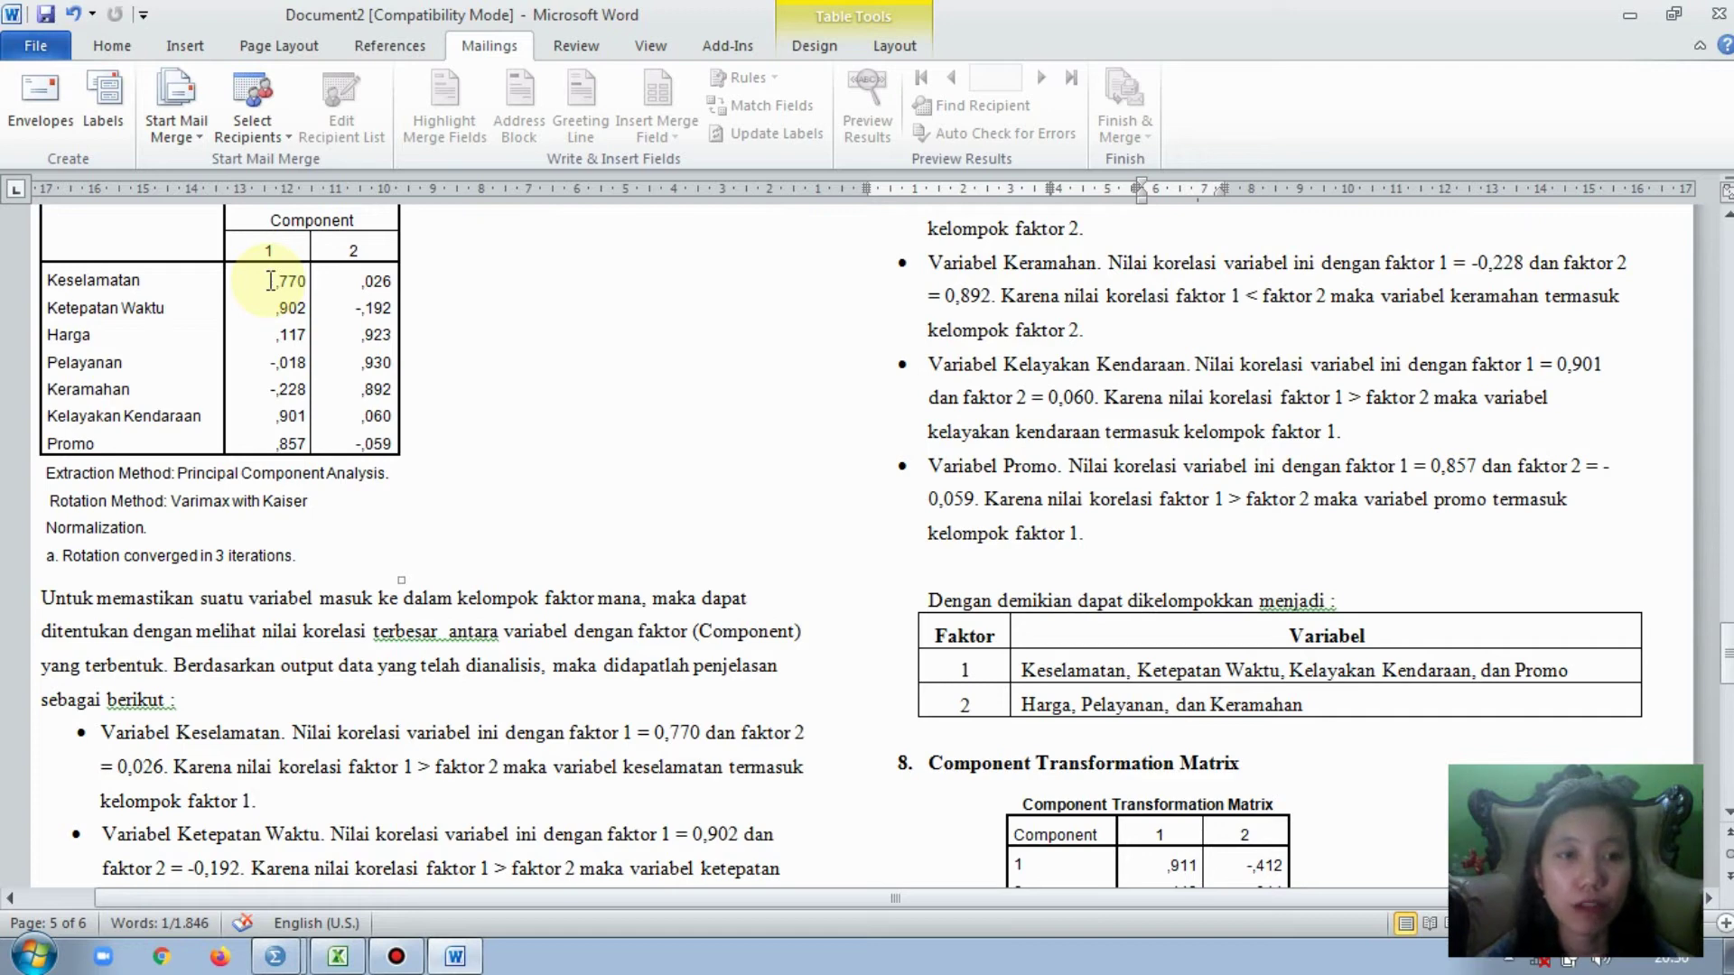
pyautogui.moveTo(271, 282); pyautogui.dragTo(306, 283)
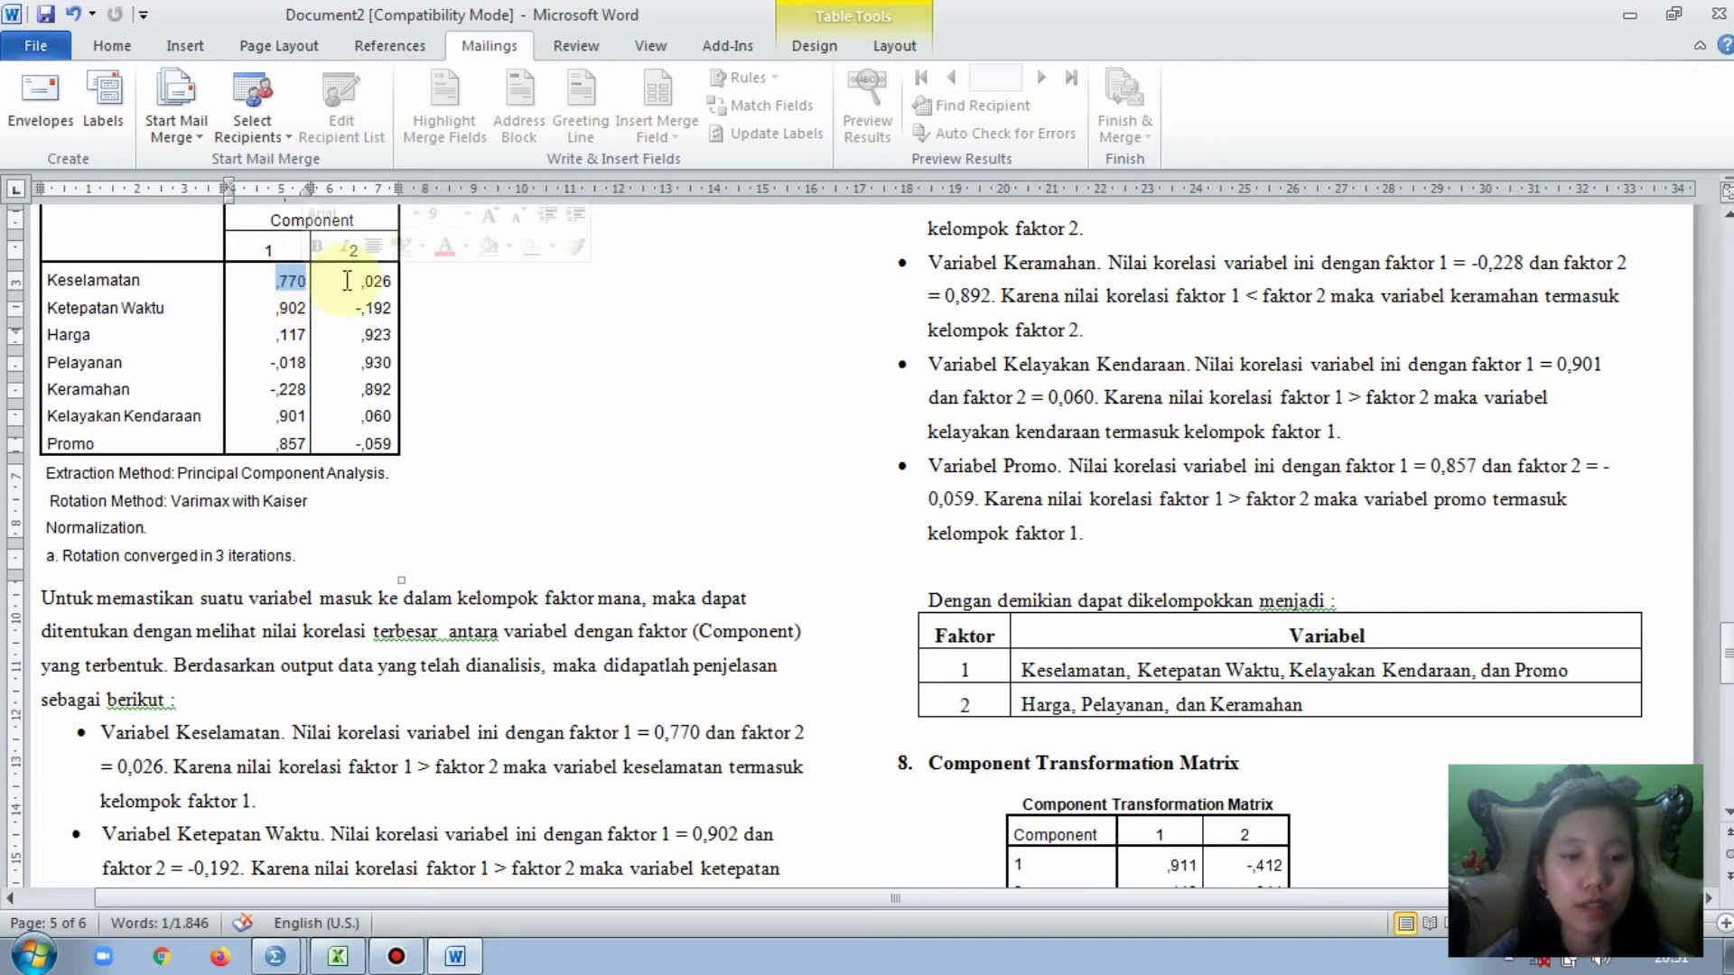
pyautogui.moveTo(346, 281); pyautogui.dragTo(390, 282)
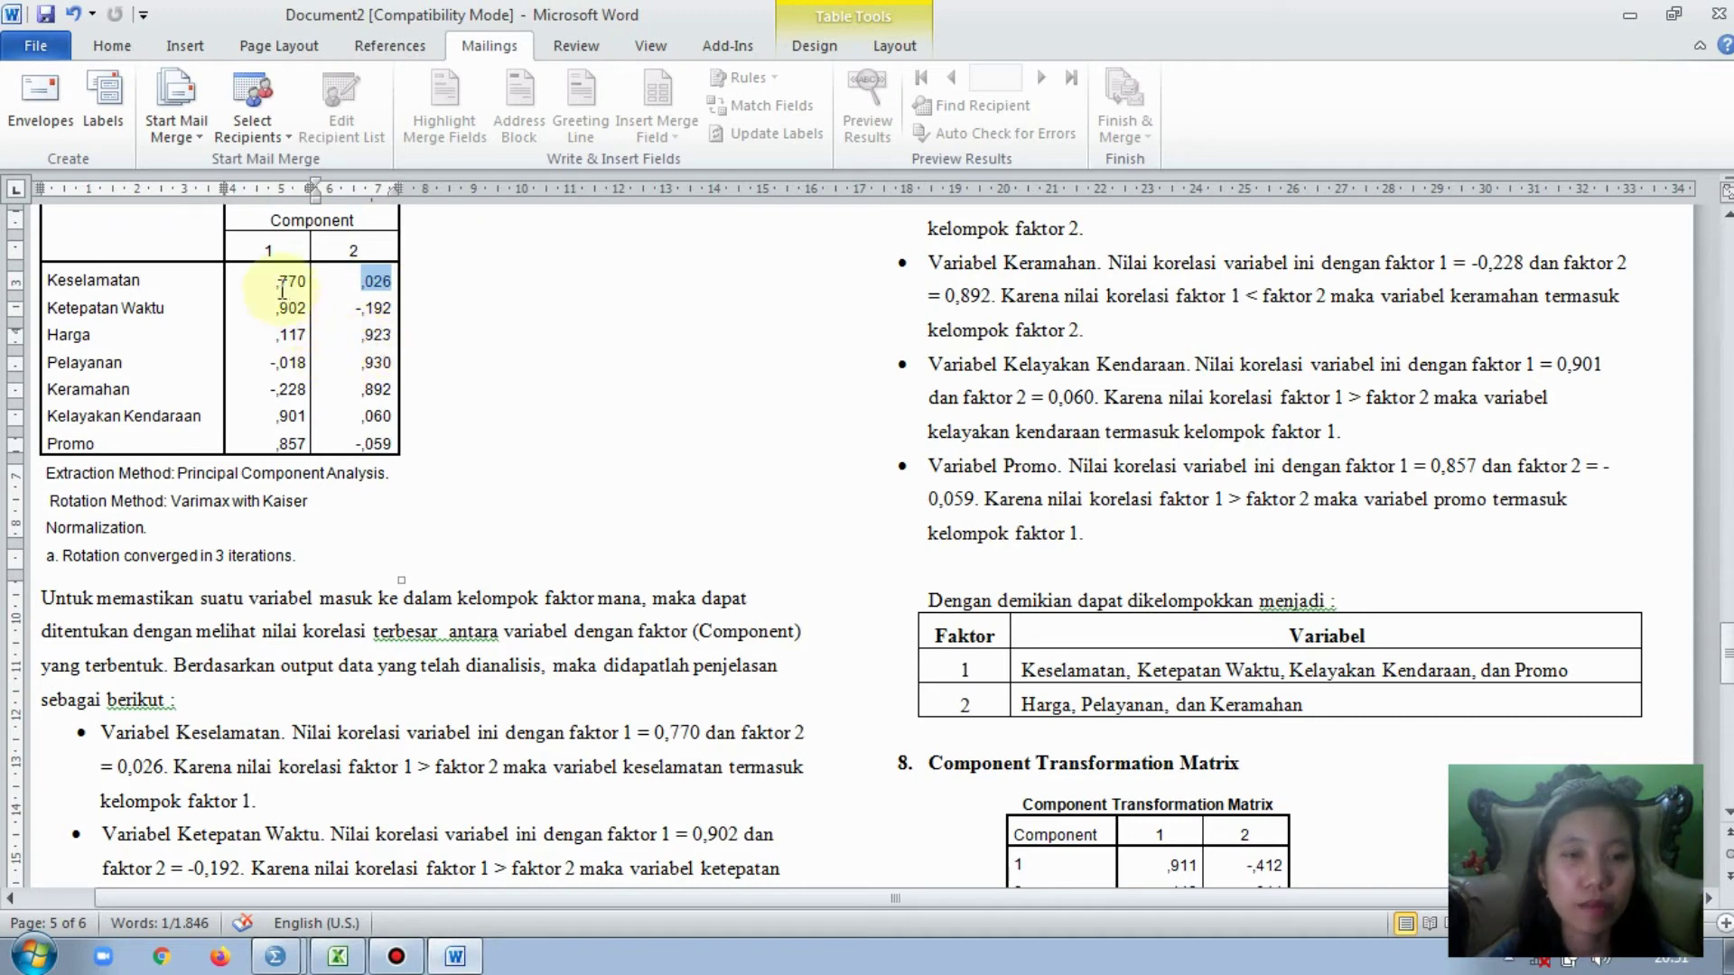
pyautogui.moveTo(273, 280); pyautogui.dragTo(394, 282)
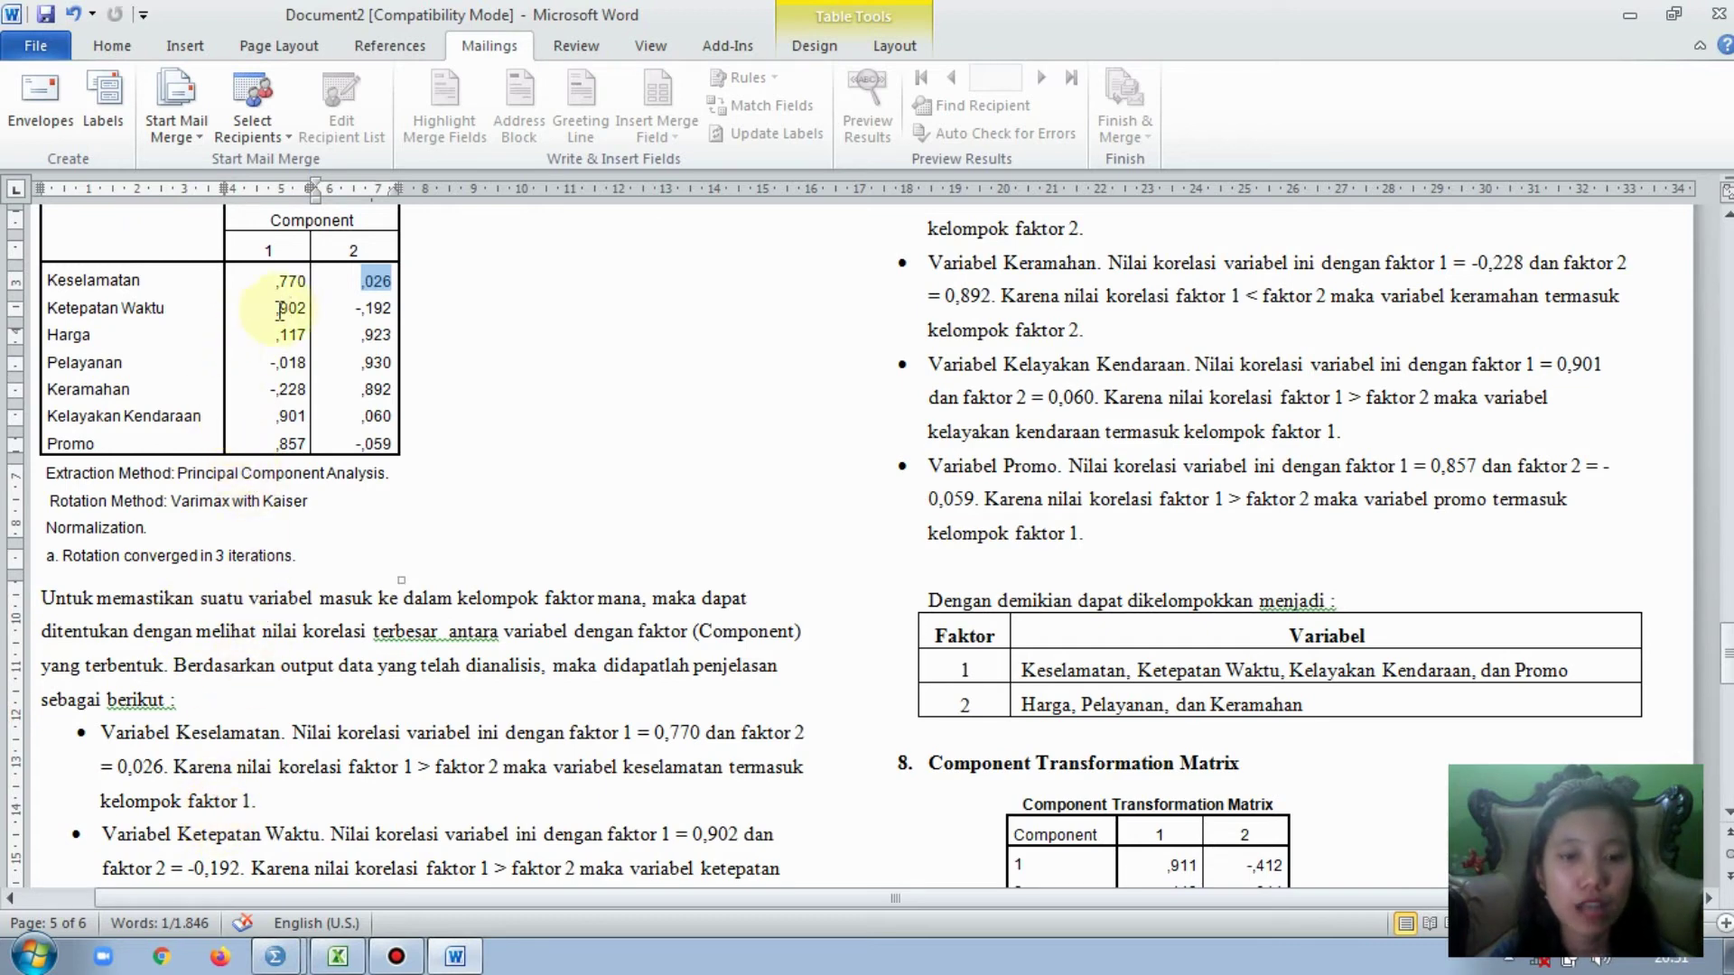
# - Highlight Ketepatan Waktu's correlations with components 1 and 2 in the Rotated Component Matrix and compare their sizes
pyautogui.moveTo(277, 310); pyautogui.dragTo(310, 311)
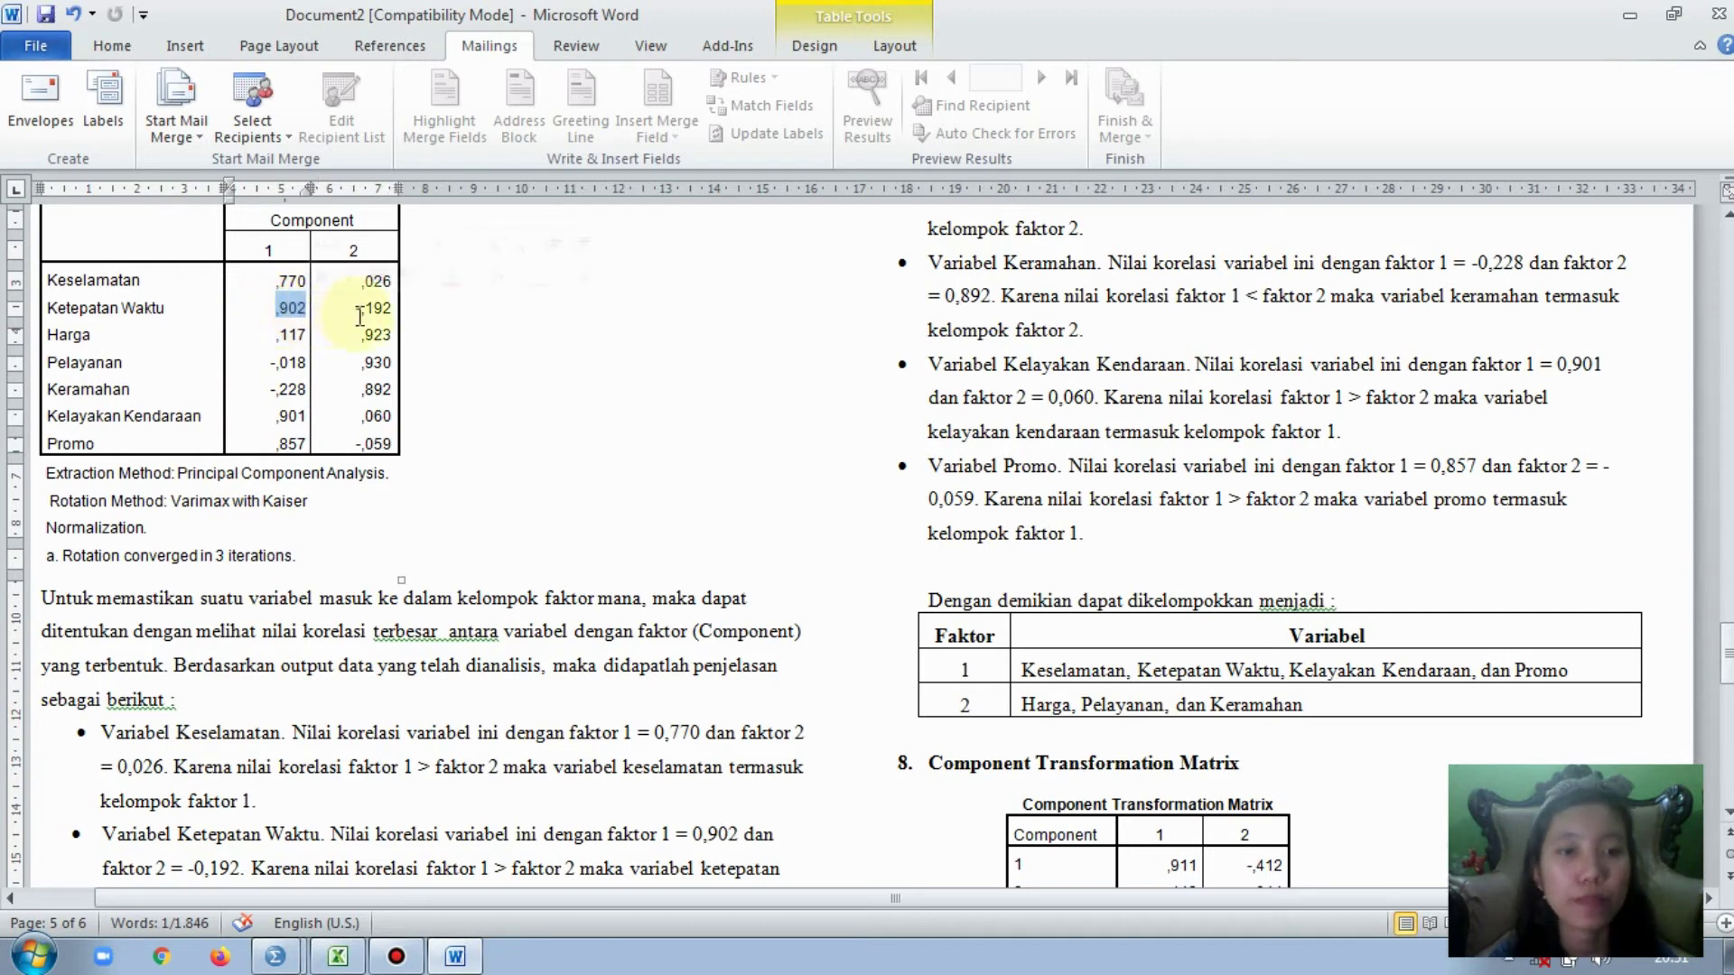
pyautogui.moveTo(355, 312); pyautogui.dragTo(390, 304)
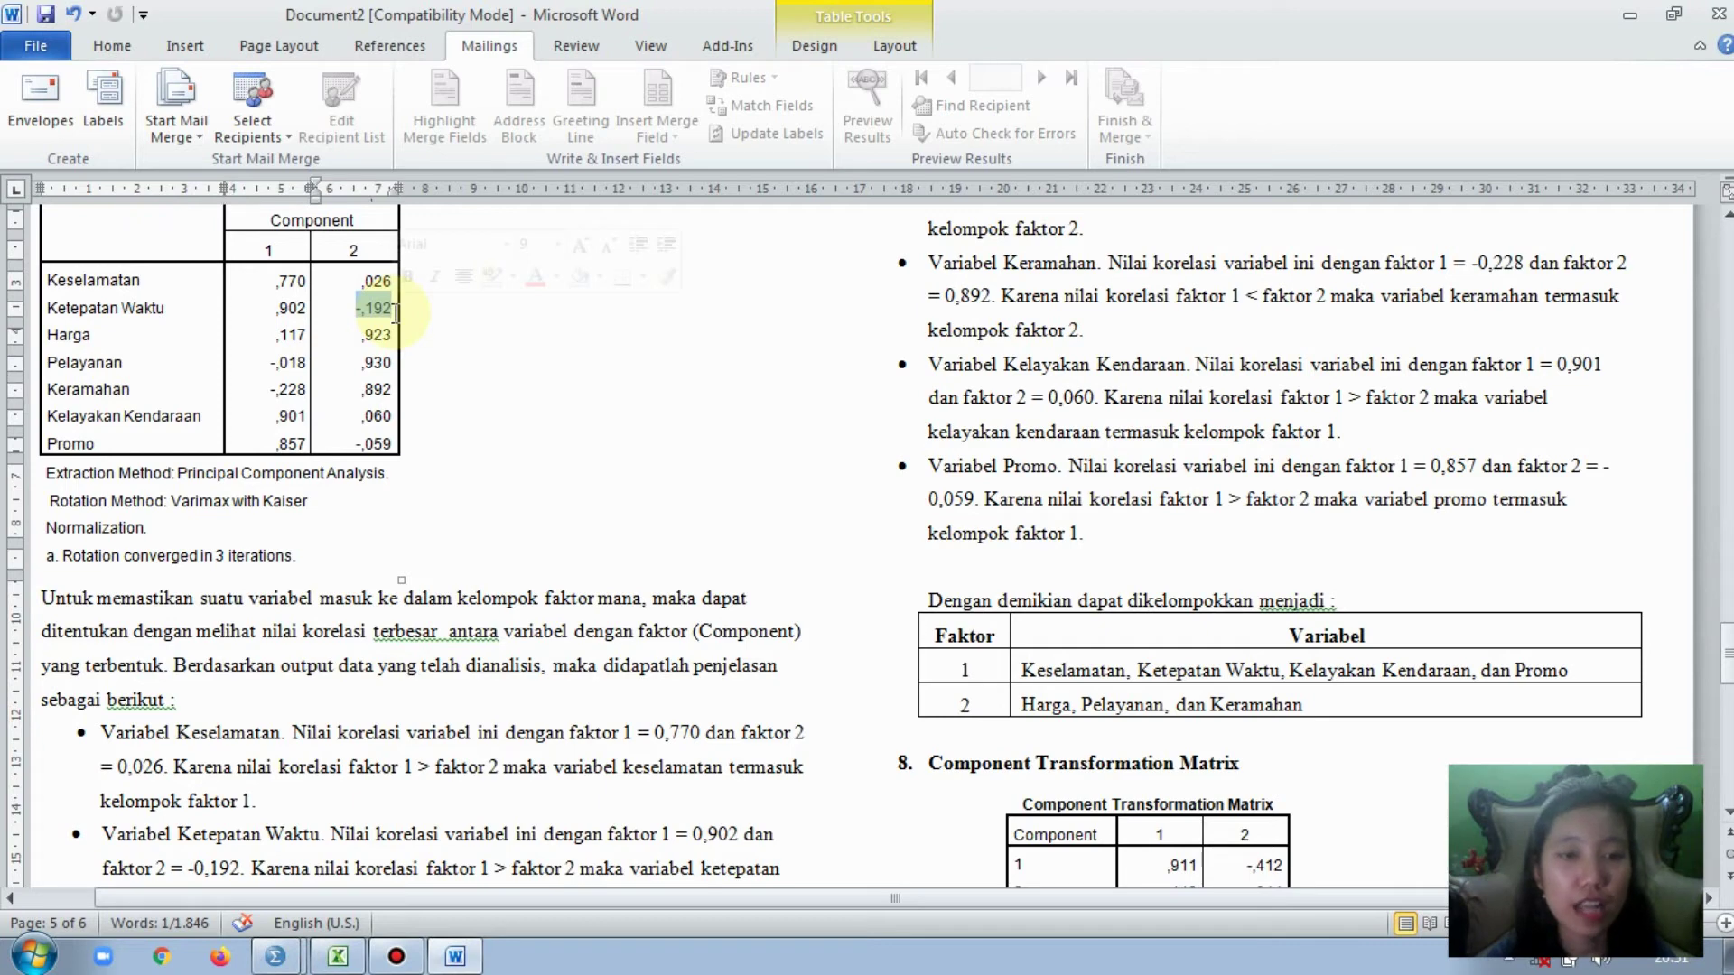
pyautogui.moveTo(275, 309); pyautogui.dragTo(308, 310)
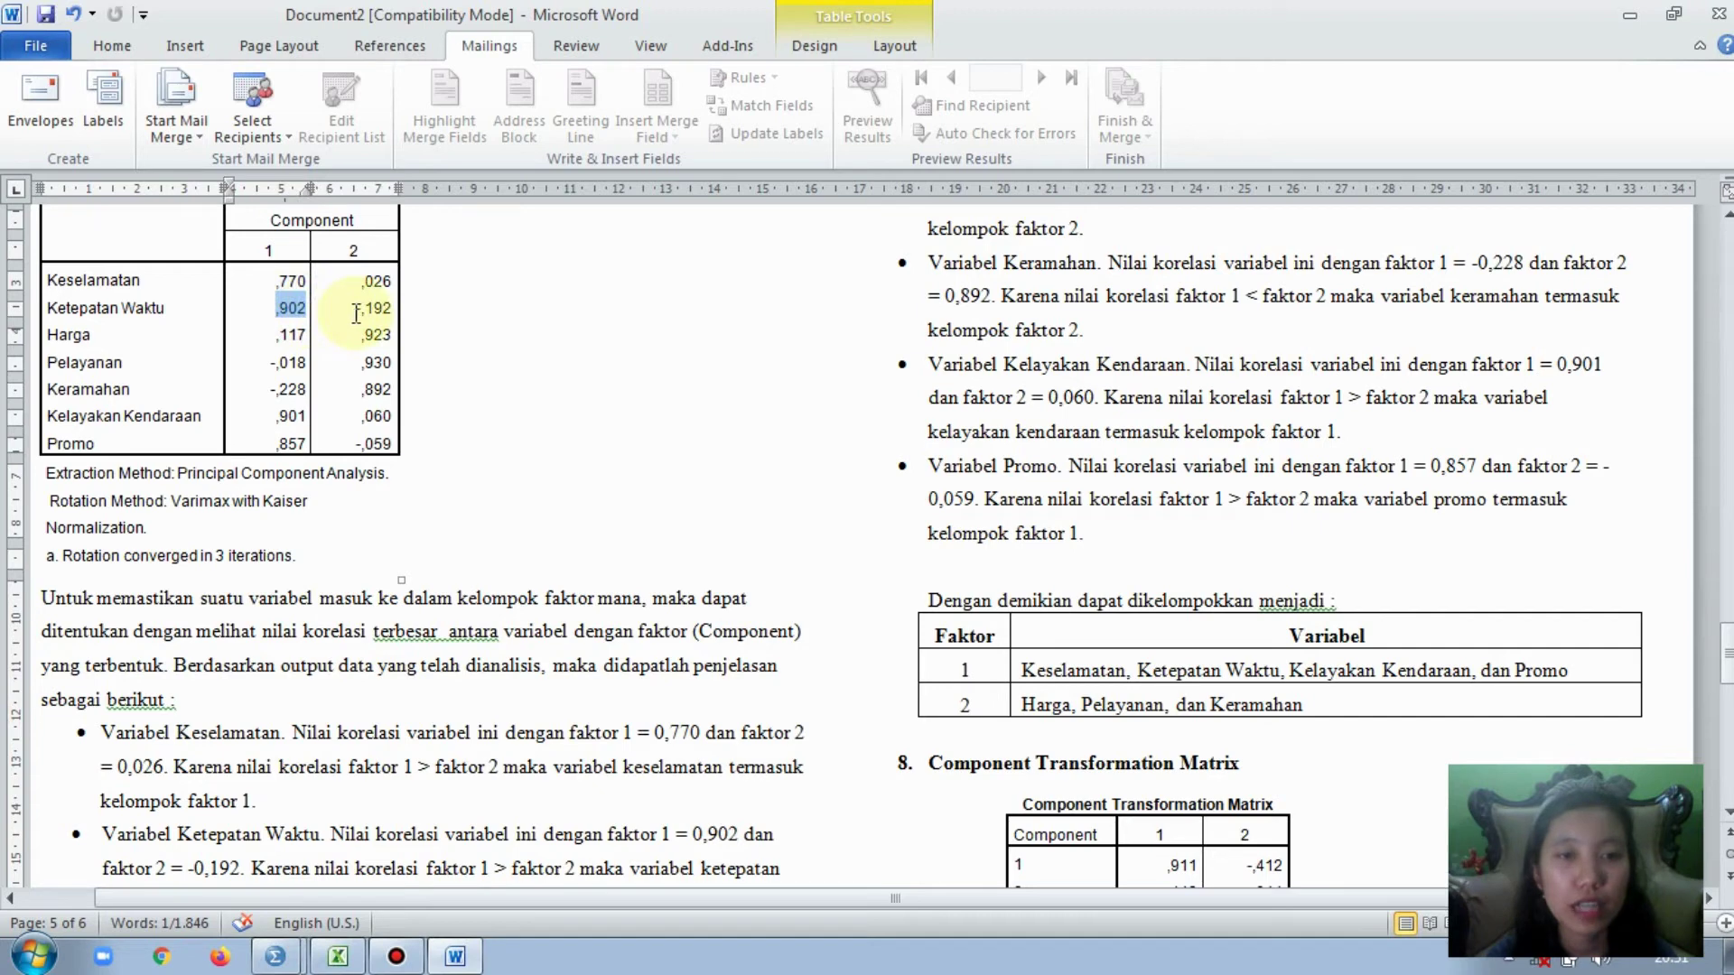
pyautogui.moveTo(356, 308); pyautogui.dragTo(394, 309)
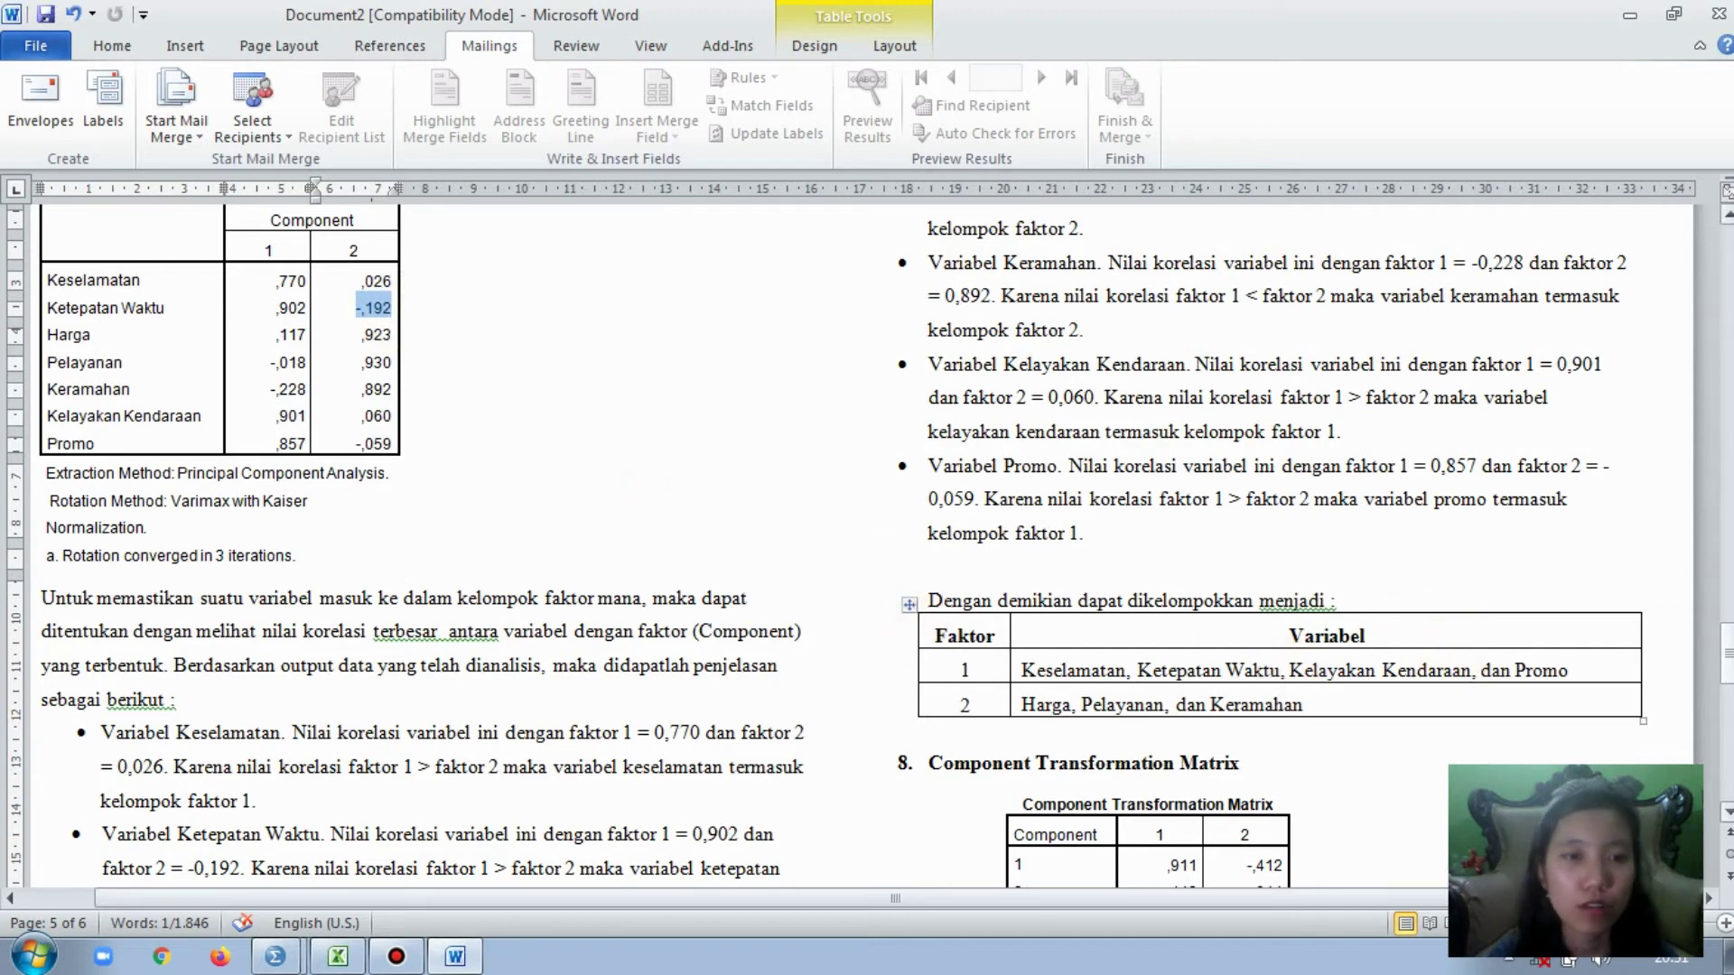
# - Highlight Harga's correlations with both components in the Rotated Component Matrix and compare them with the factor grouping table
pyautogui.moveTo(1726, 652); pyautogui.dragTo(1727, 663)
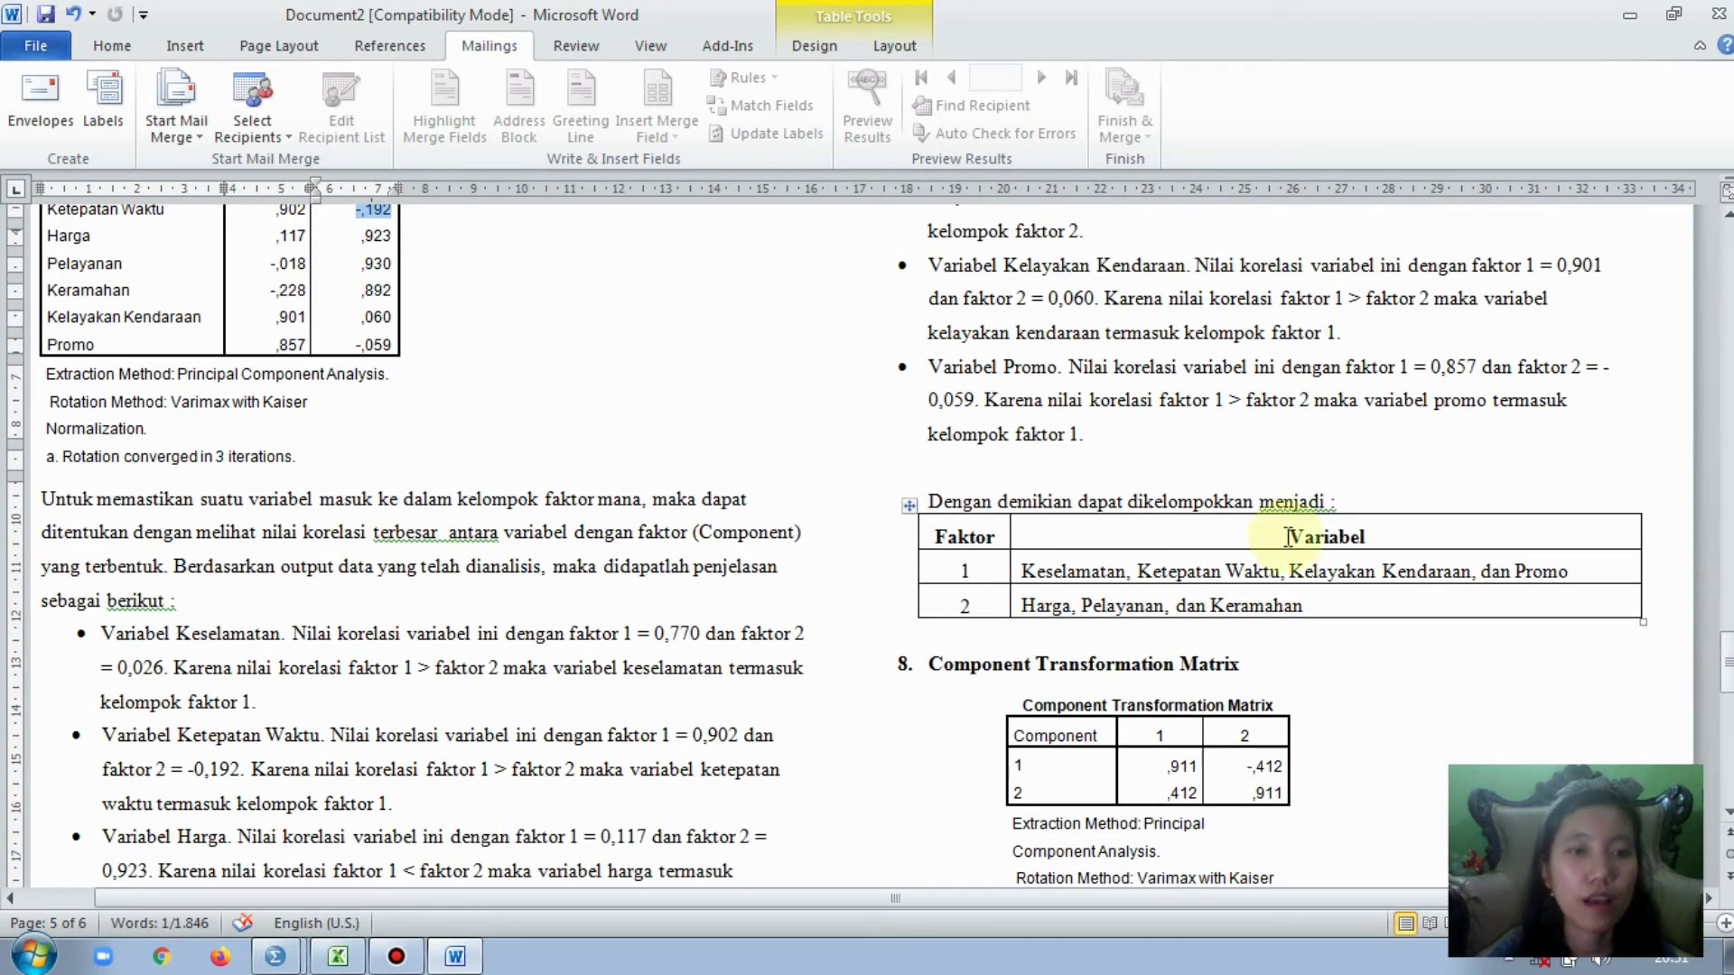
pyautogui.click(273, 236)
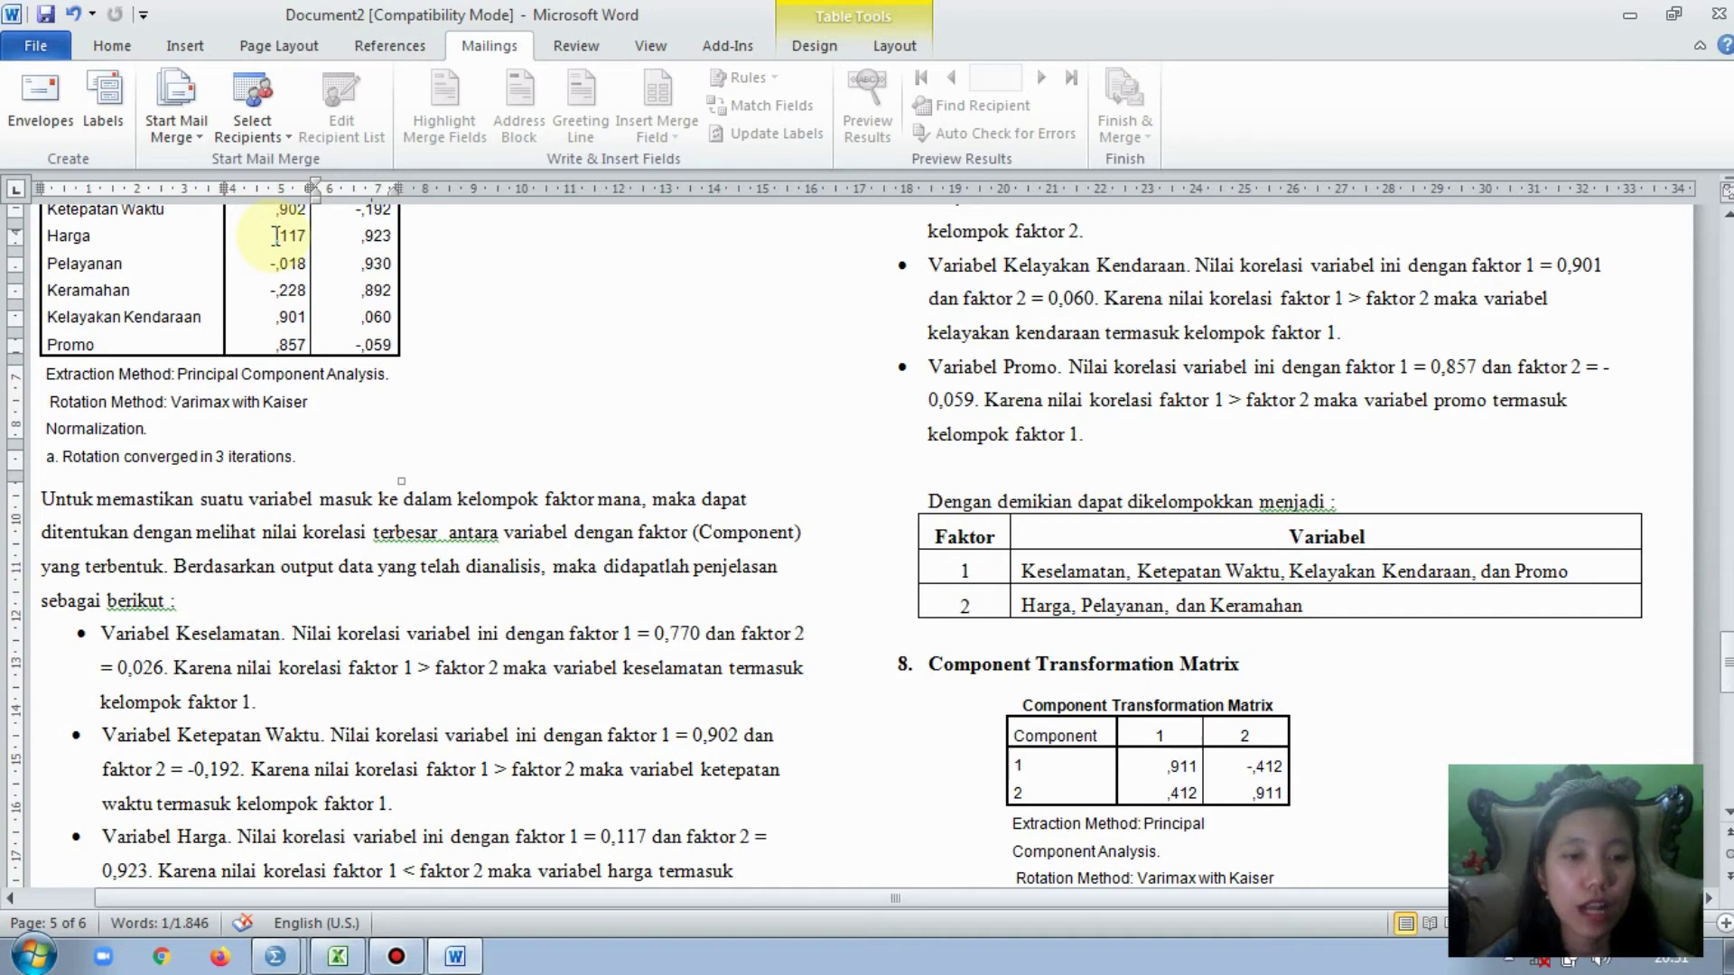
pyautogui.moveTo(276, 235); pyautogui.dragTo(288, 237)
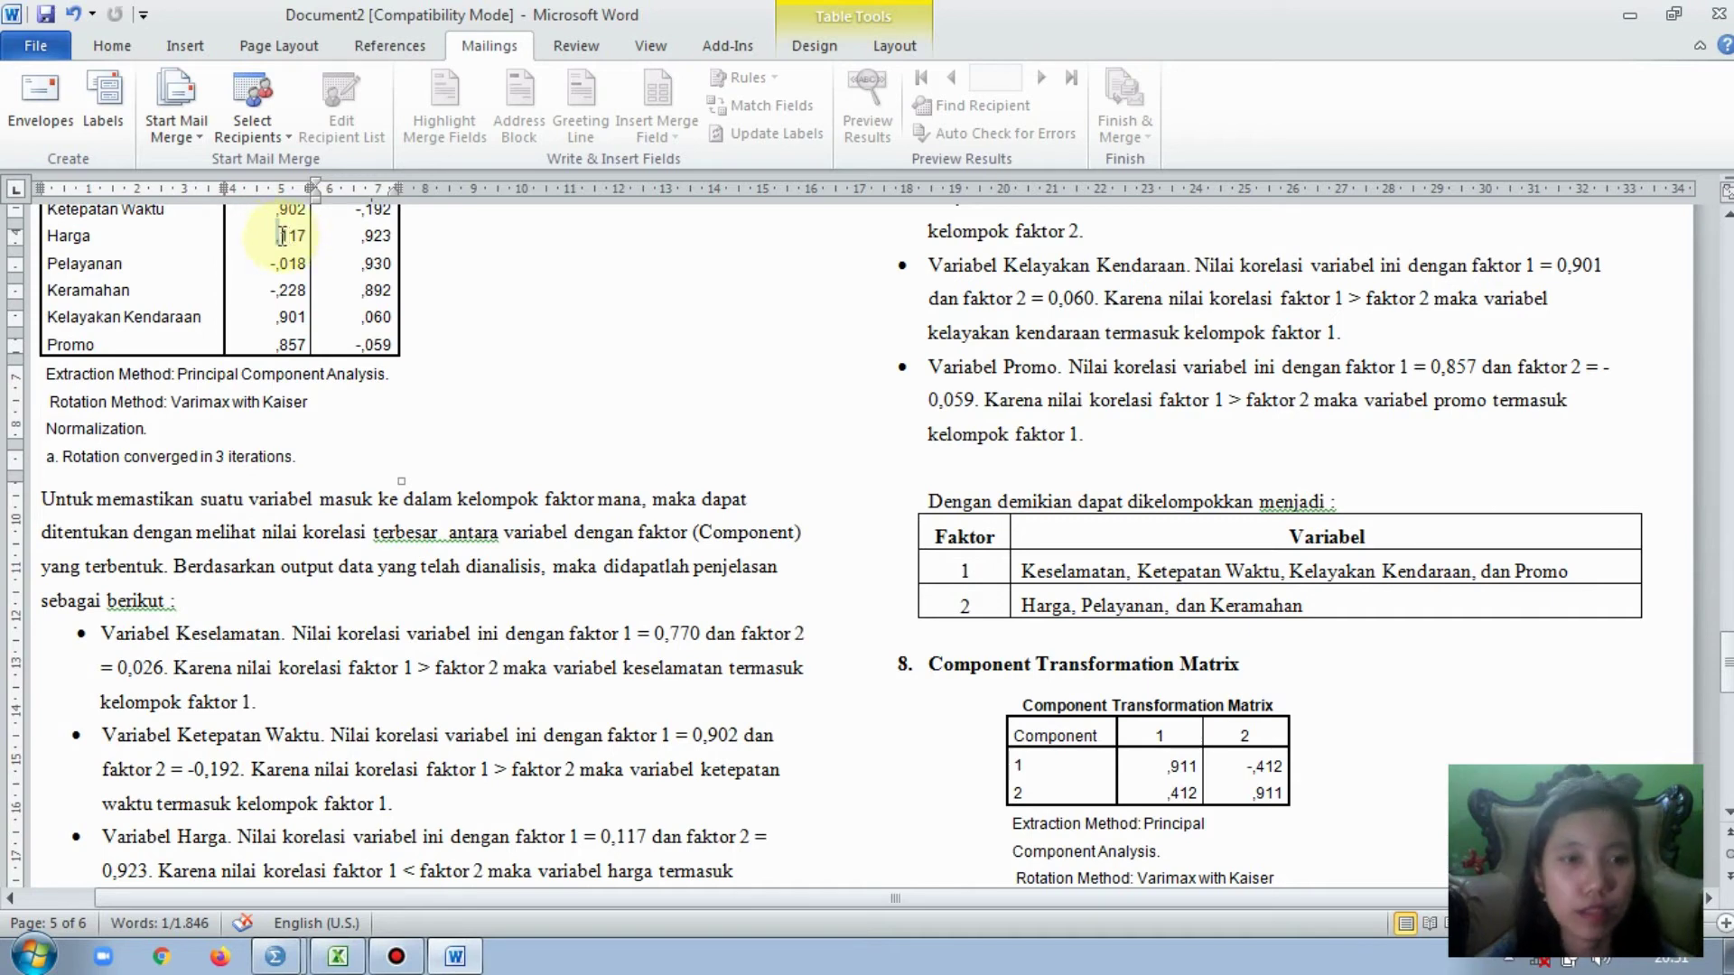
pyautogui.click(275, 237)
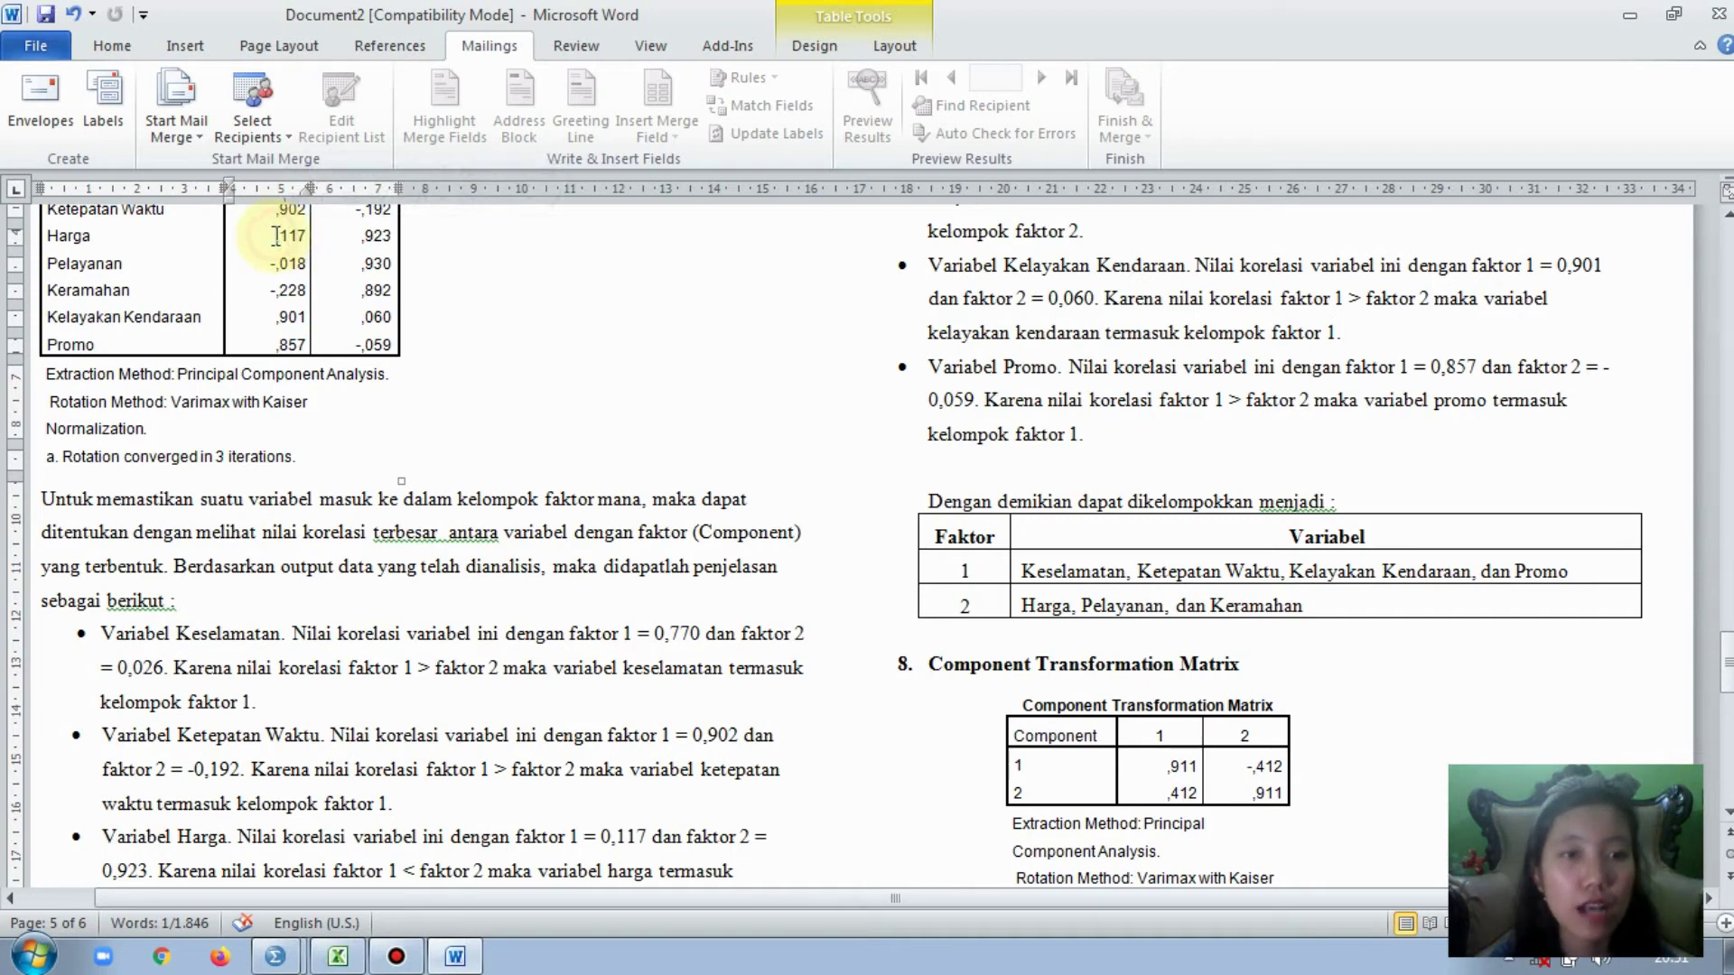
pyautogui.click(276, 236)
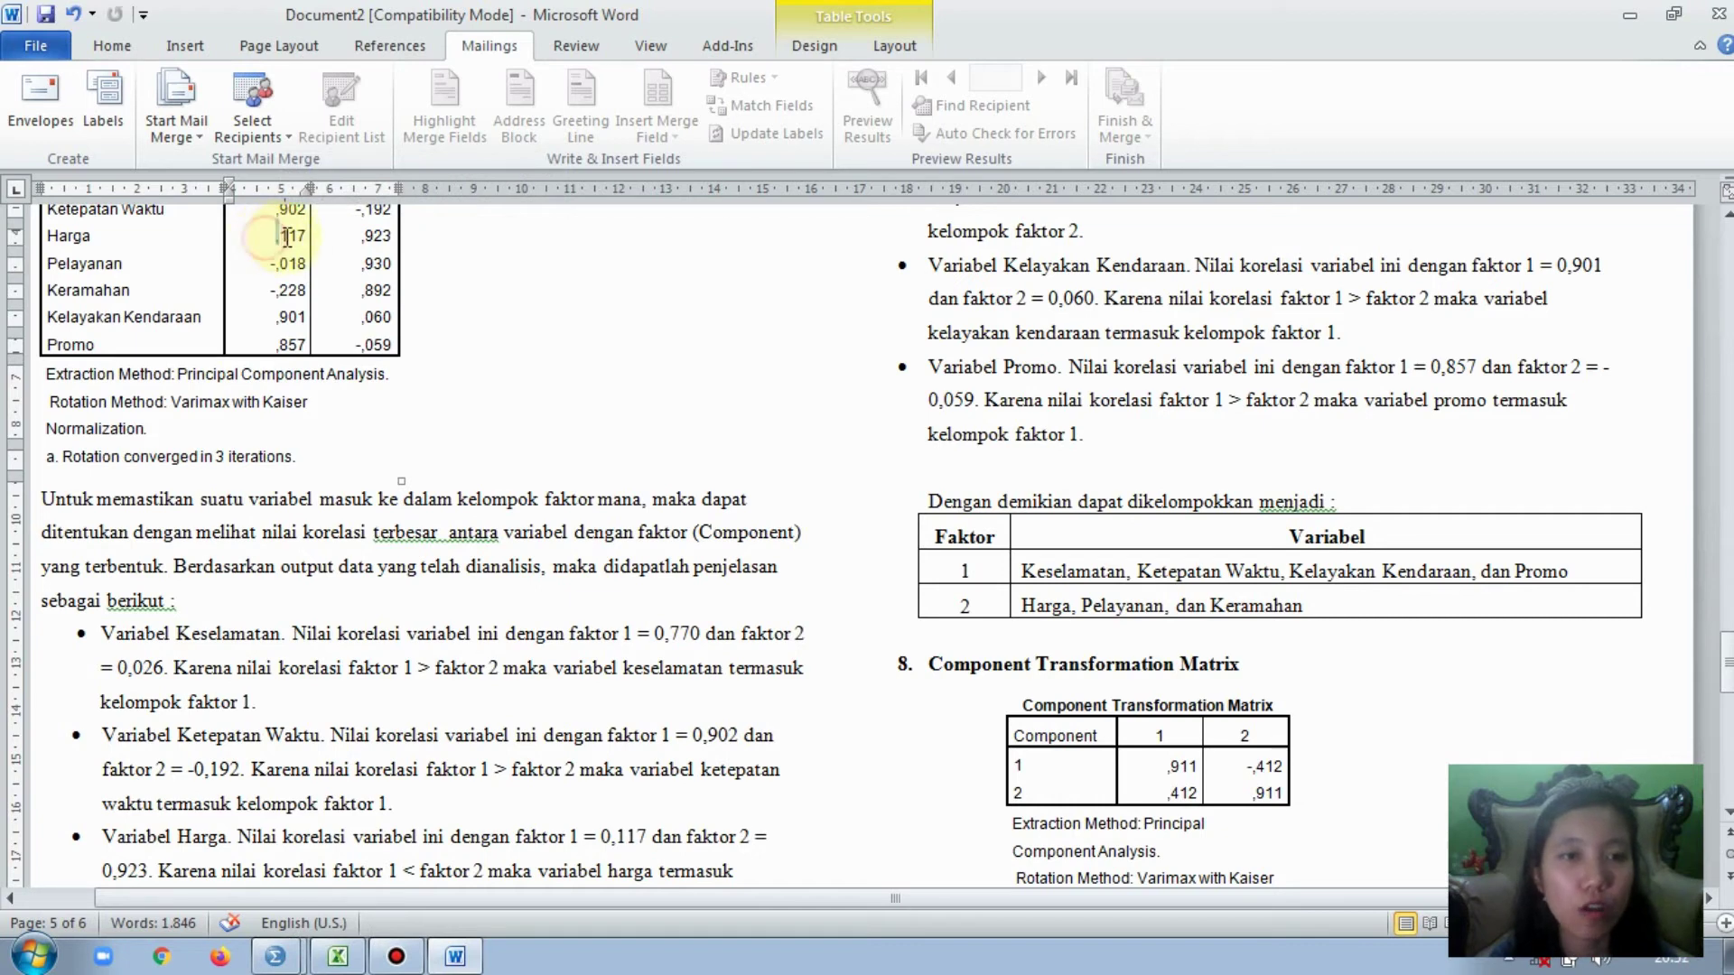
pyautogui.moveTo(274, 237); pyautogui.dragTo(301, 237)
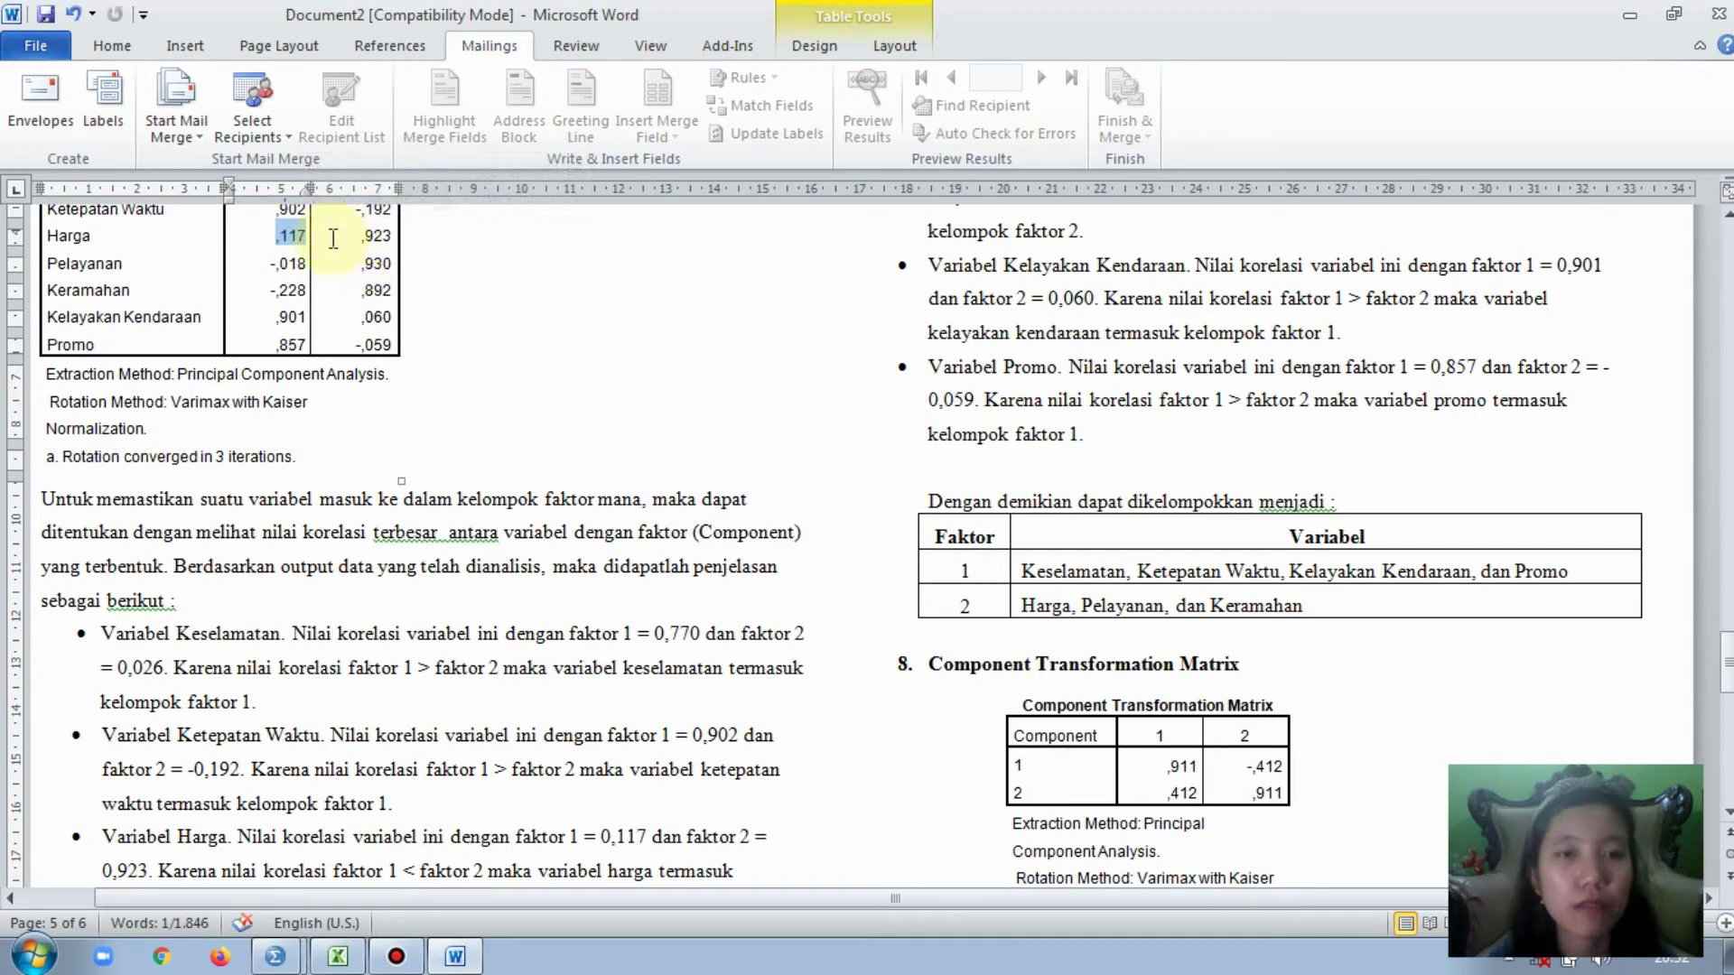
pyautogui.moveTo(360, 236); pyautogui.dragTo(391, 238)
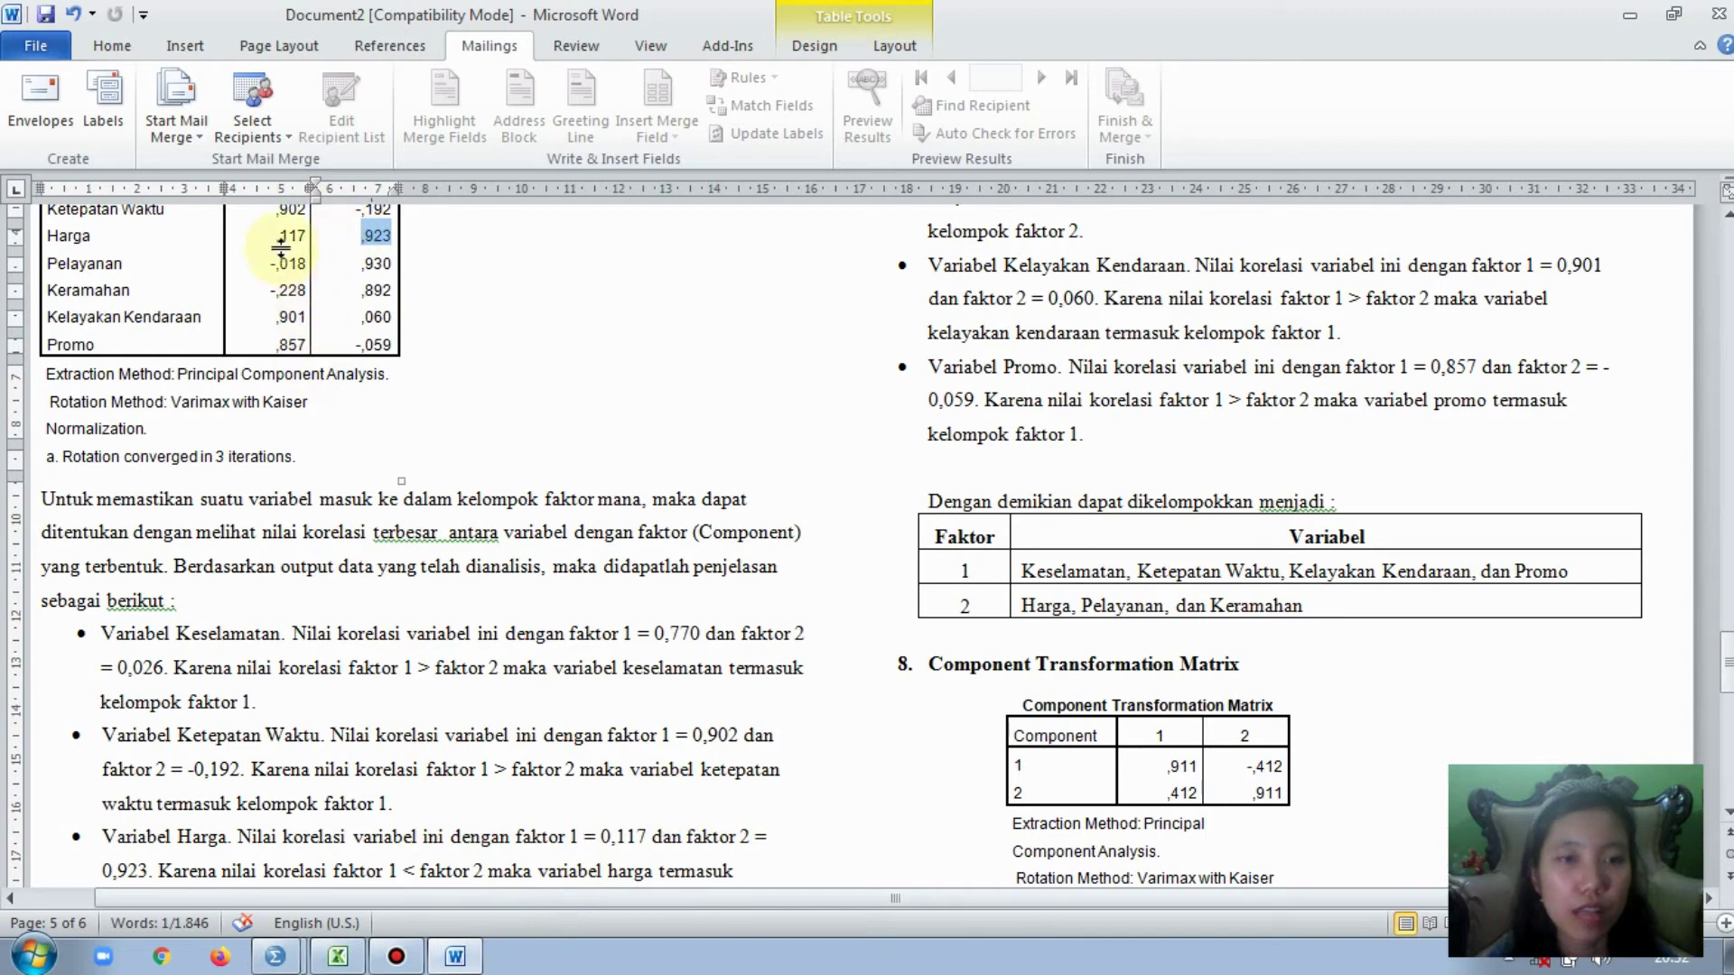
pyautogui.moveTo(273, 236); pyautogui.dragTo(325, 242)
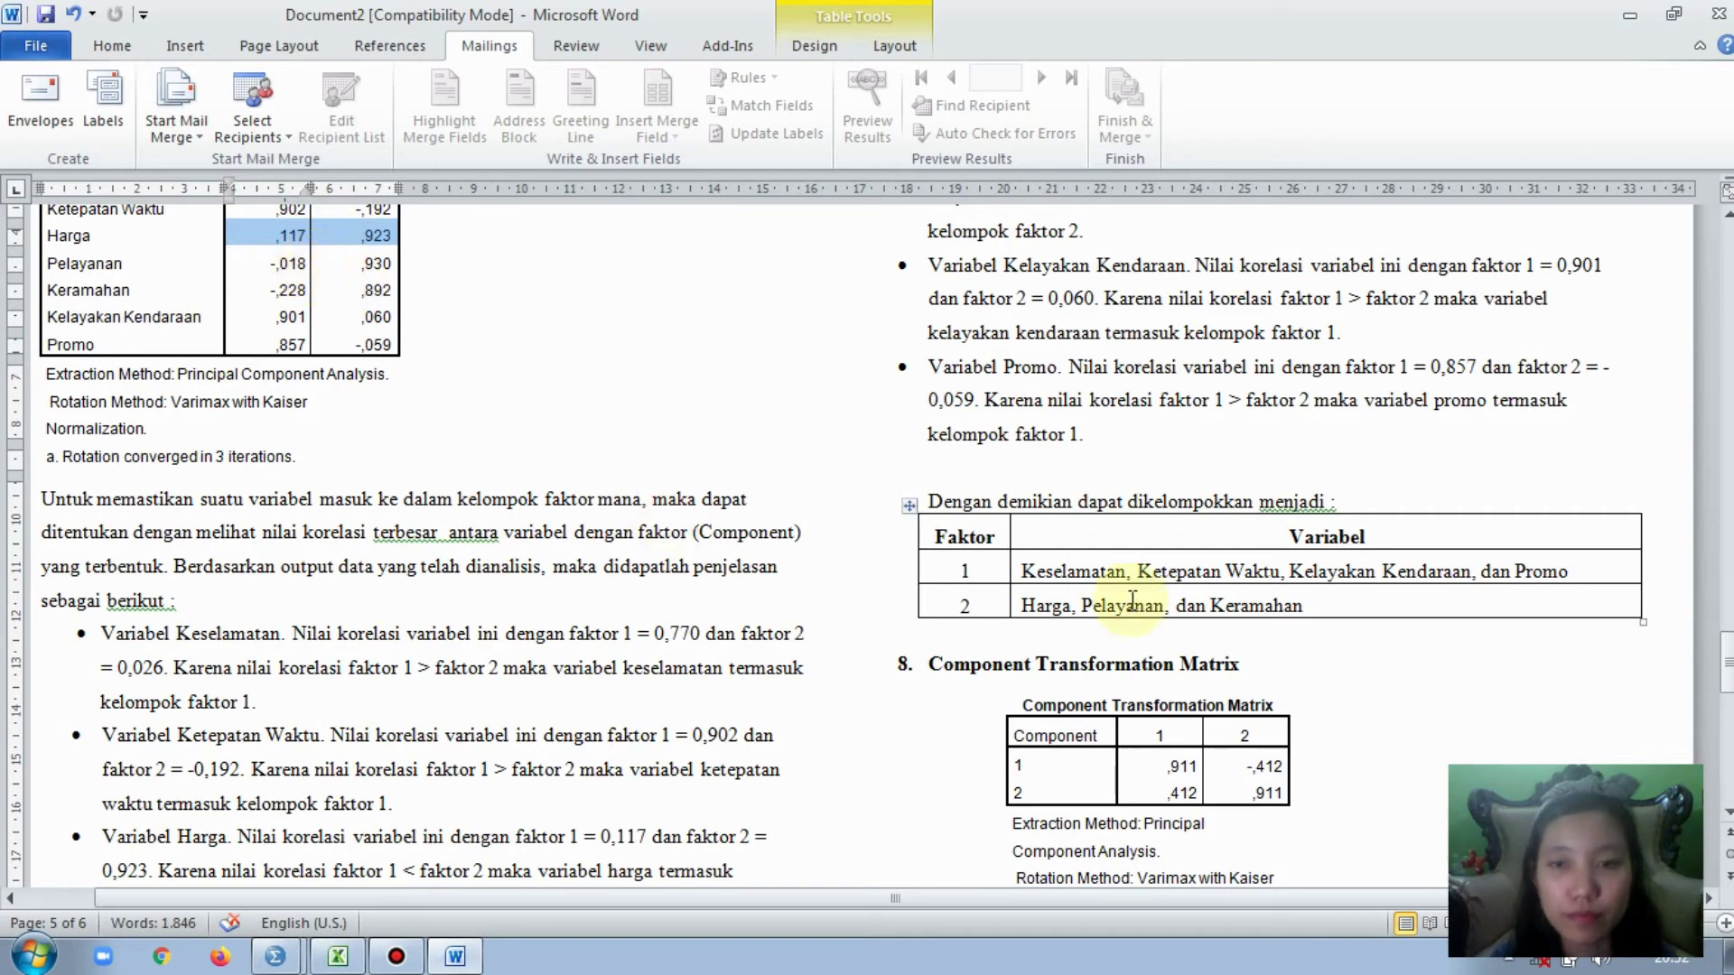
# - Highlight Pelayanan's component 1 and 2 correlations in the Rotated Component Matrix, compare them, and clear the selection
pyautogui.scroll(2, 1020, 377)
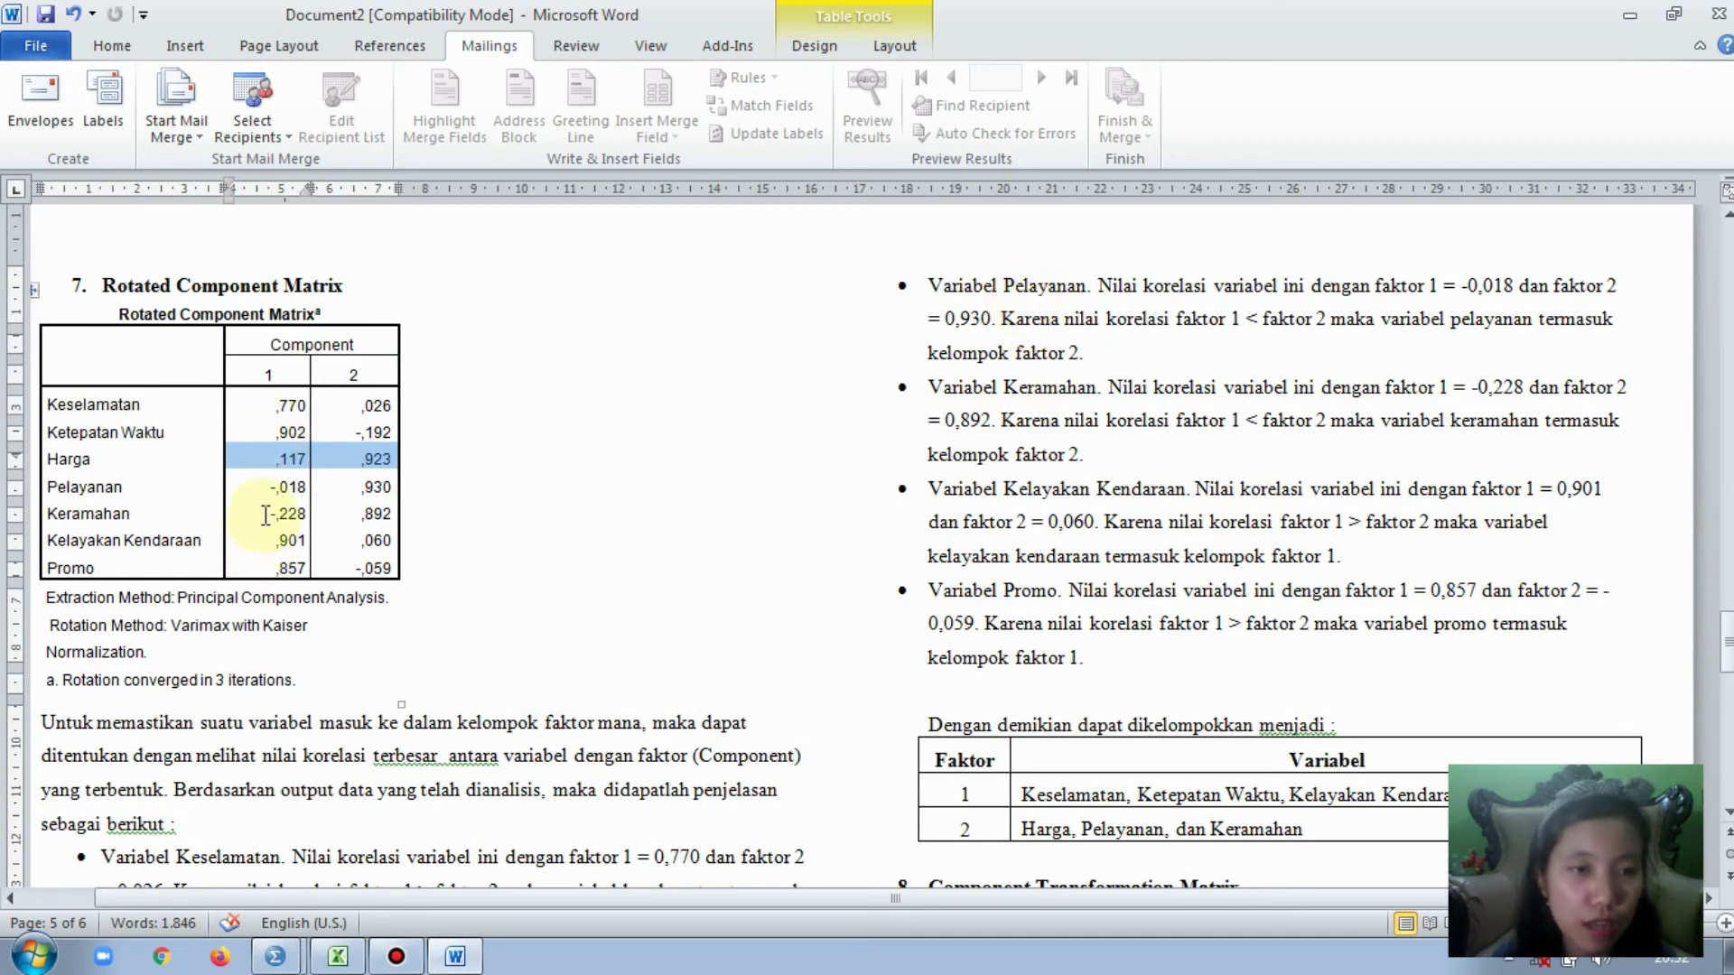
pyautogui.moveTo(268, 488); pyautogui.dragTo(309, 495)
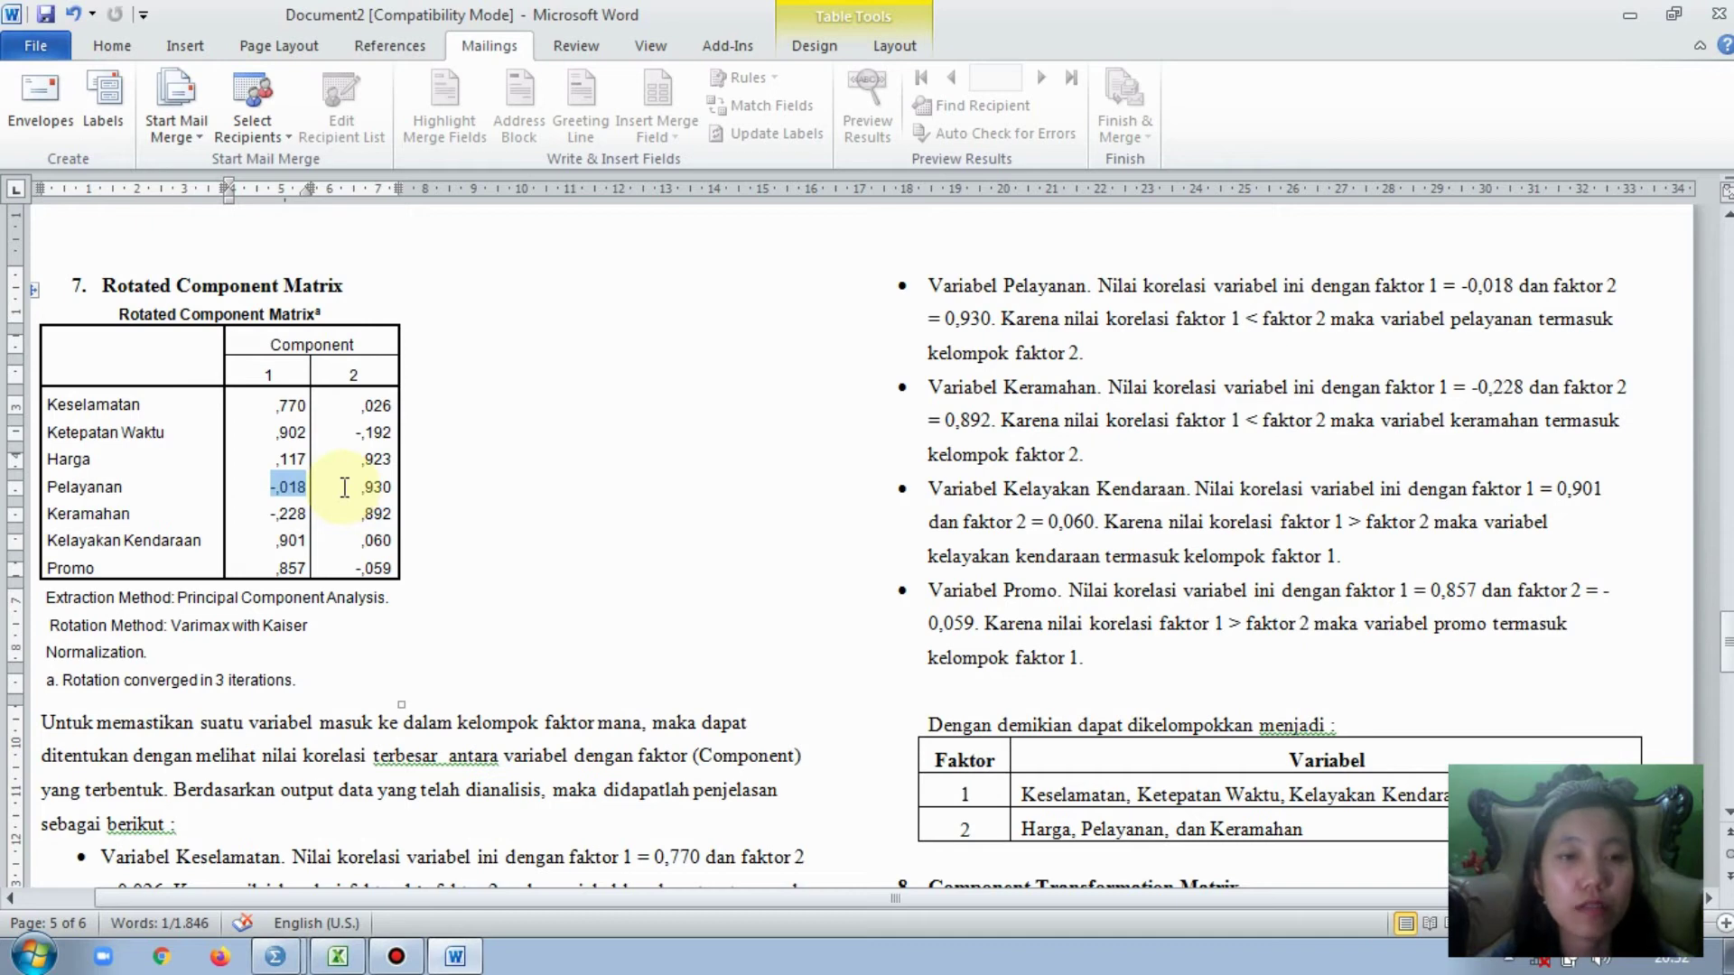
pyautogui.click(346, 488)
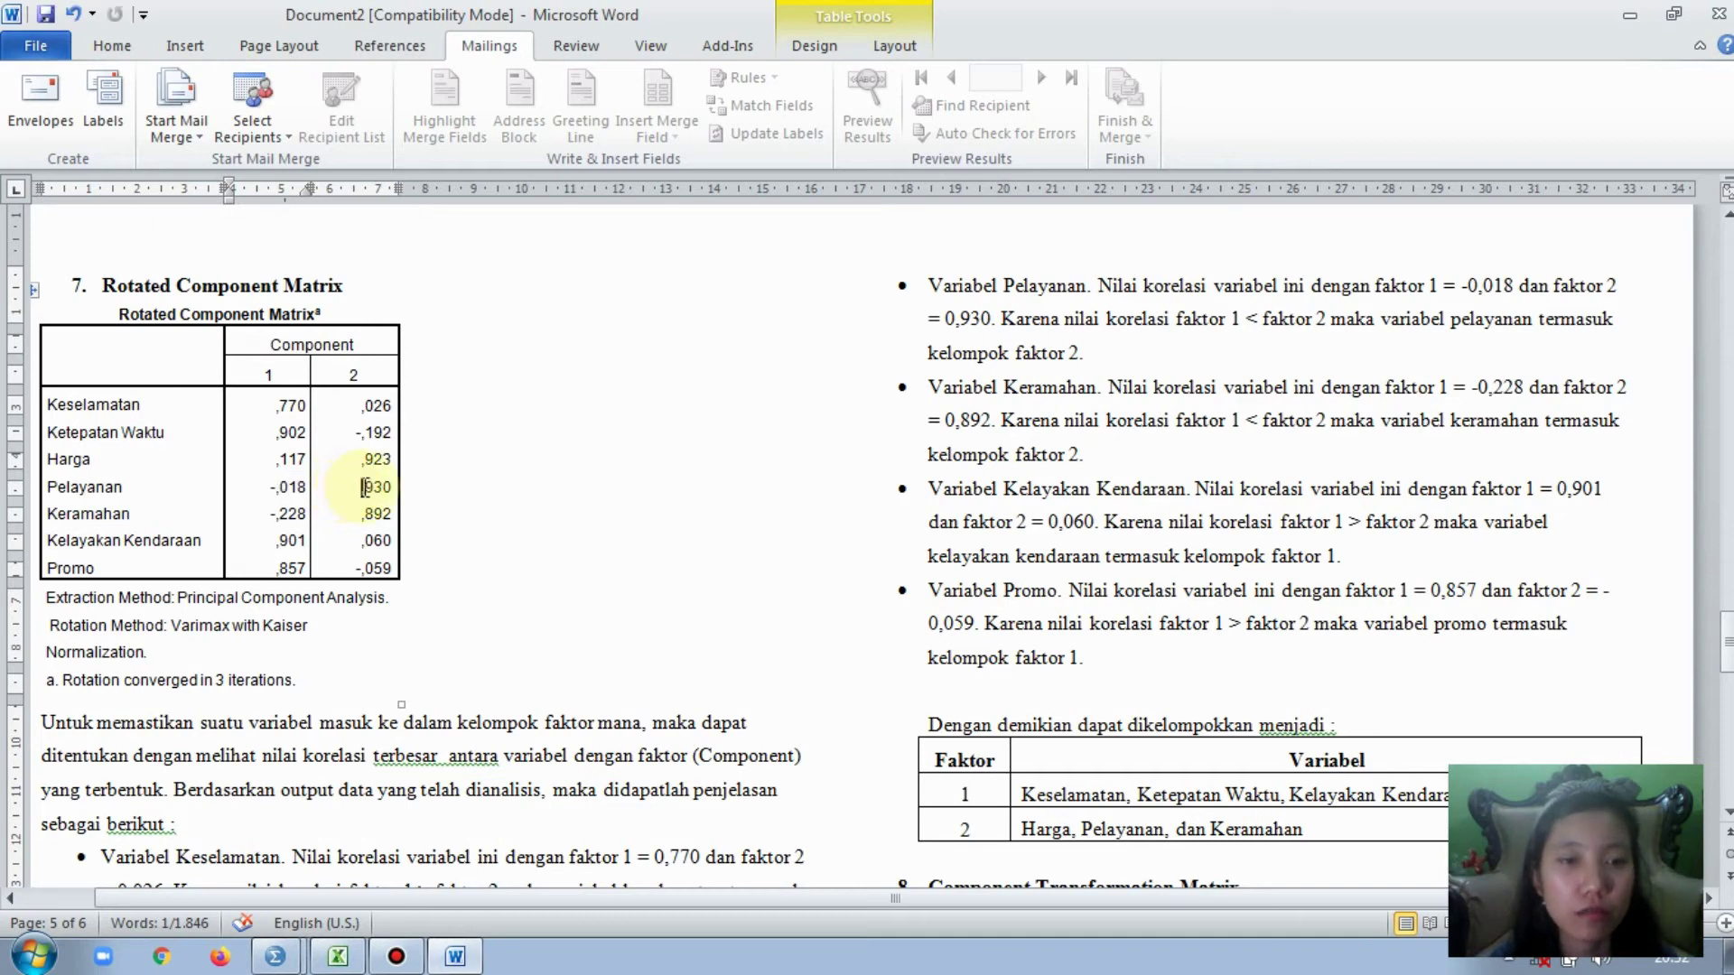
pyautogui.moveTo(363, 488); pyautogui.dragTo(391, 489)
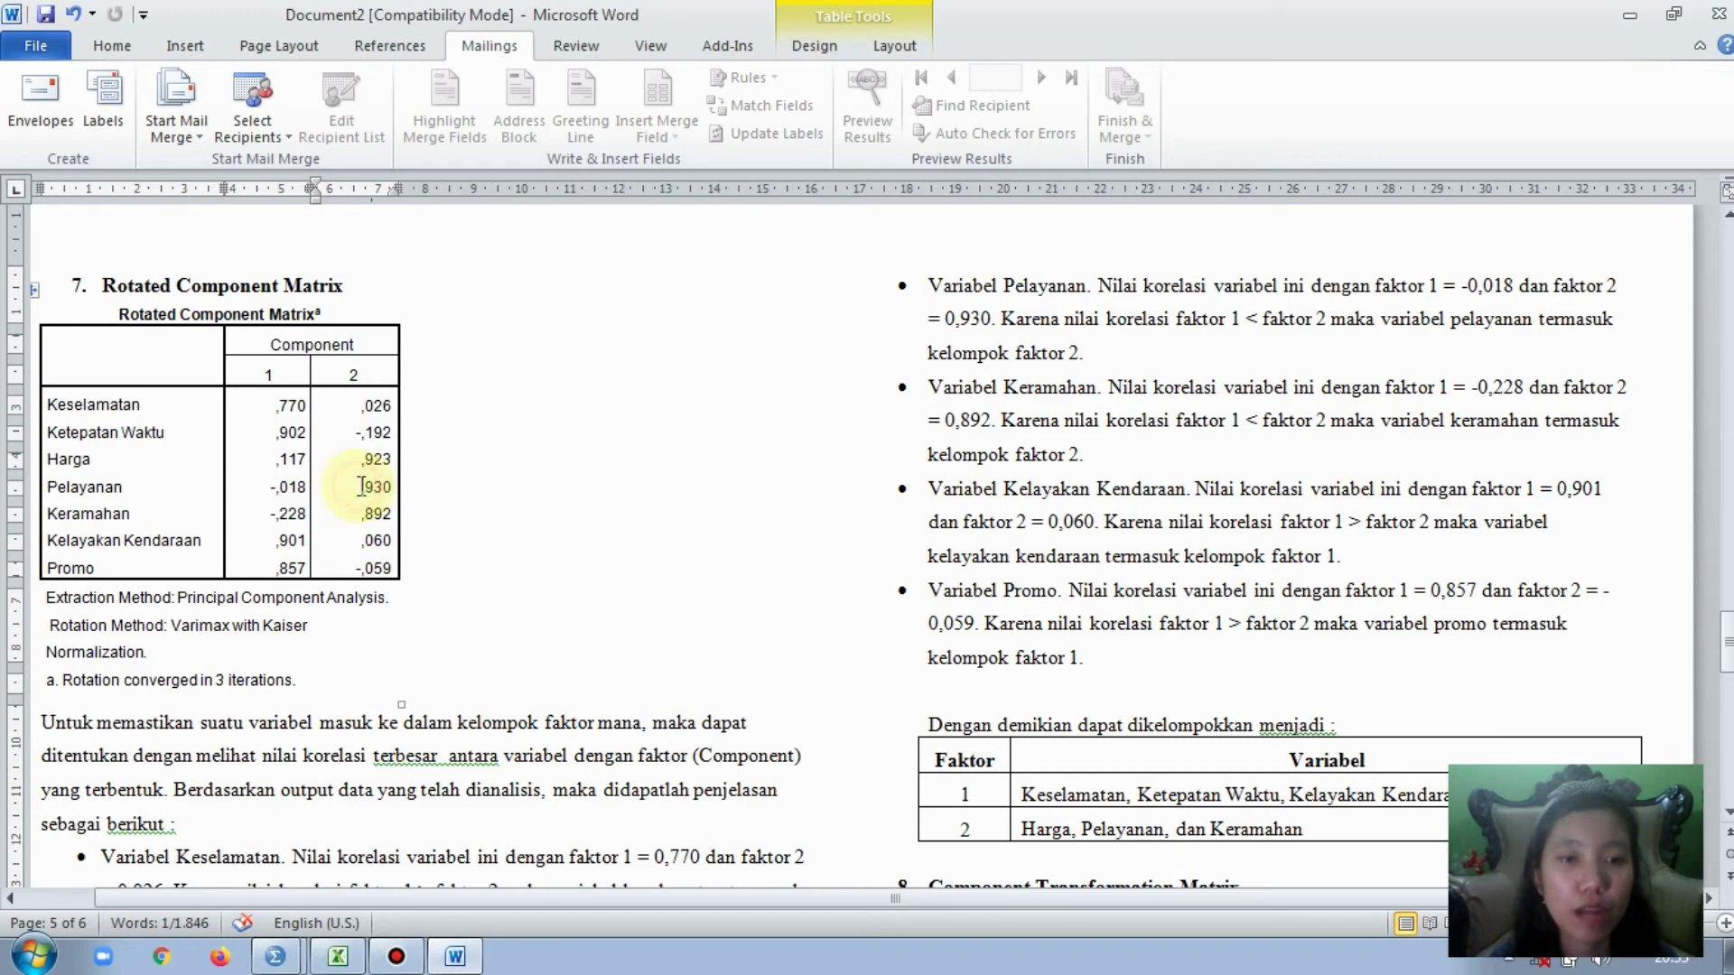
pyautogui.click(395, 486)
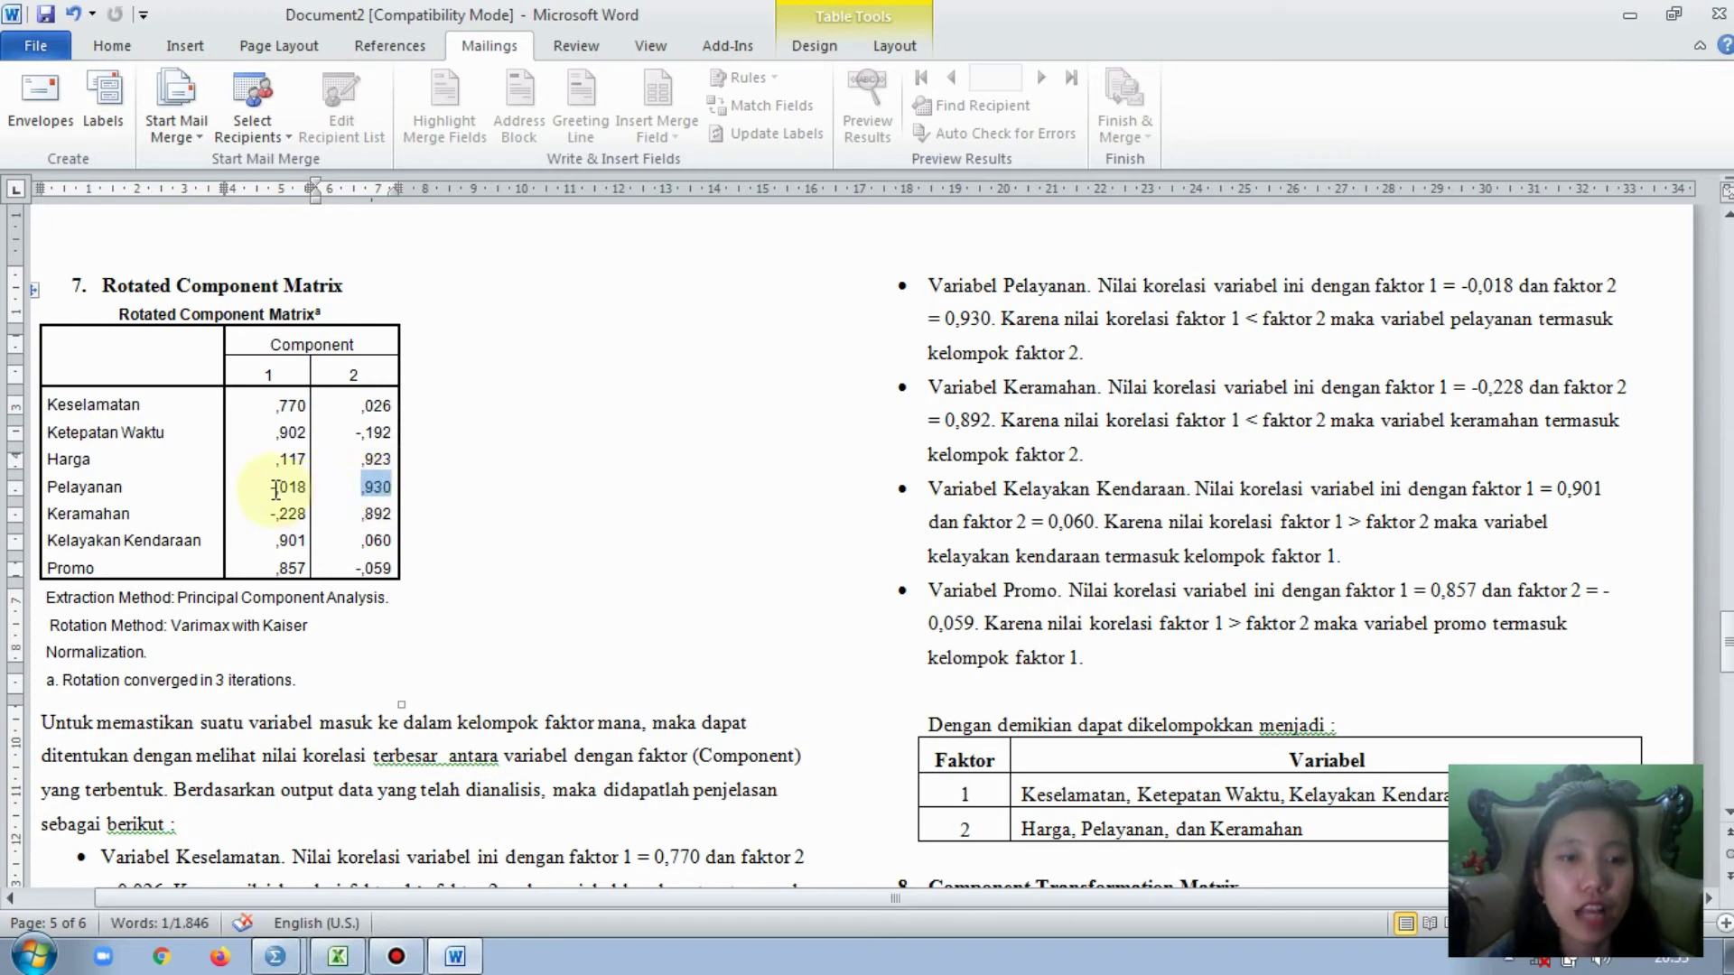
pyautogui.moveTo(272, 486); pyautogui.dragTo(384, 433)
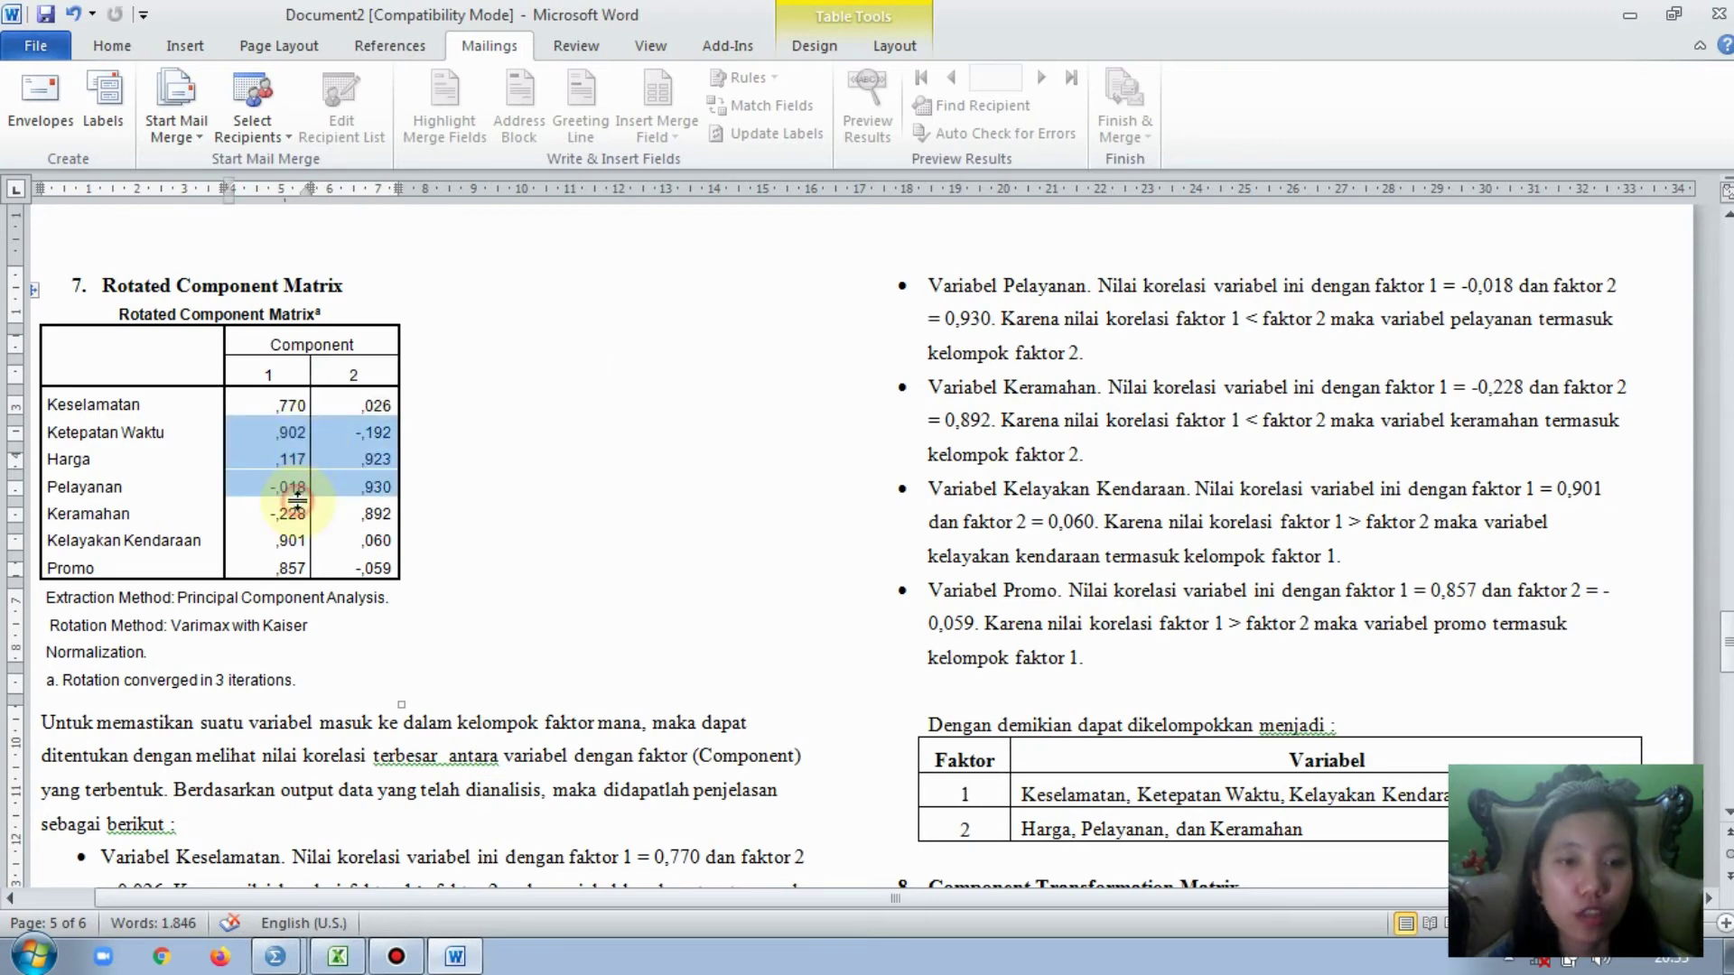
pyautogui.click(446, 493)
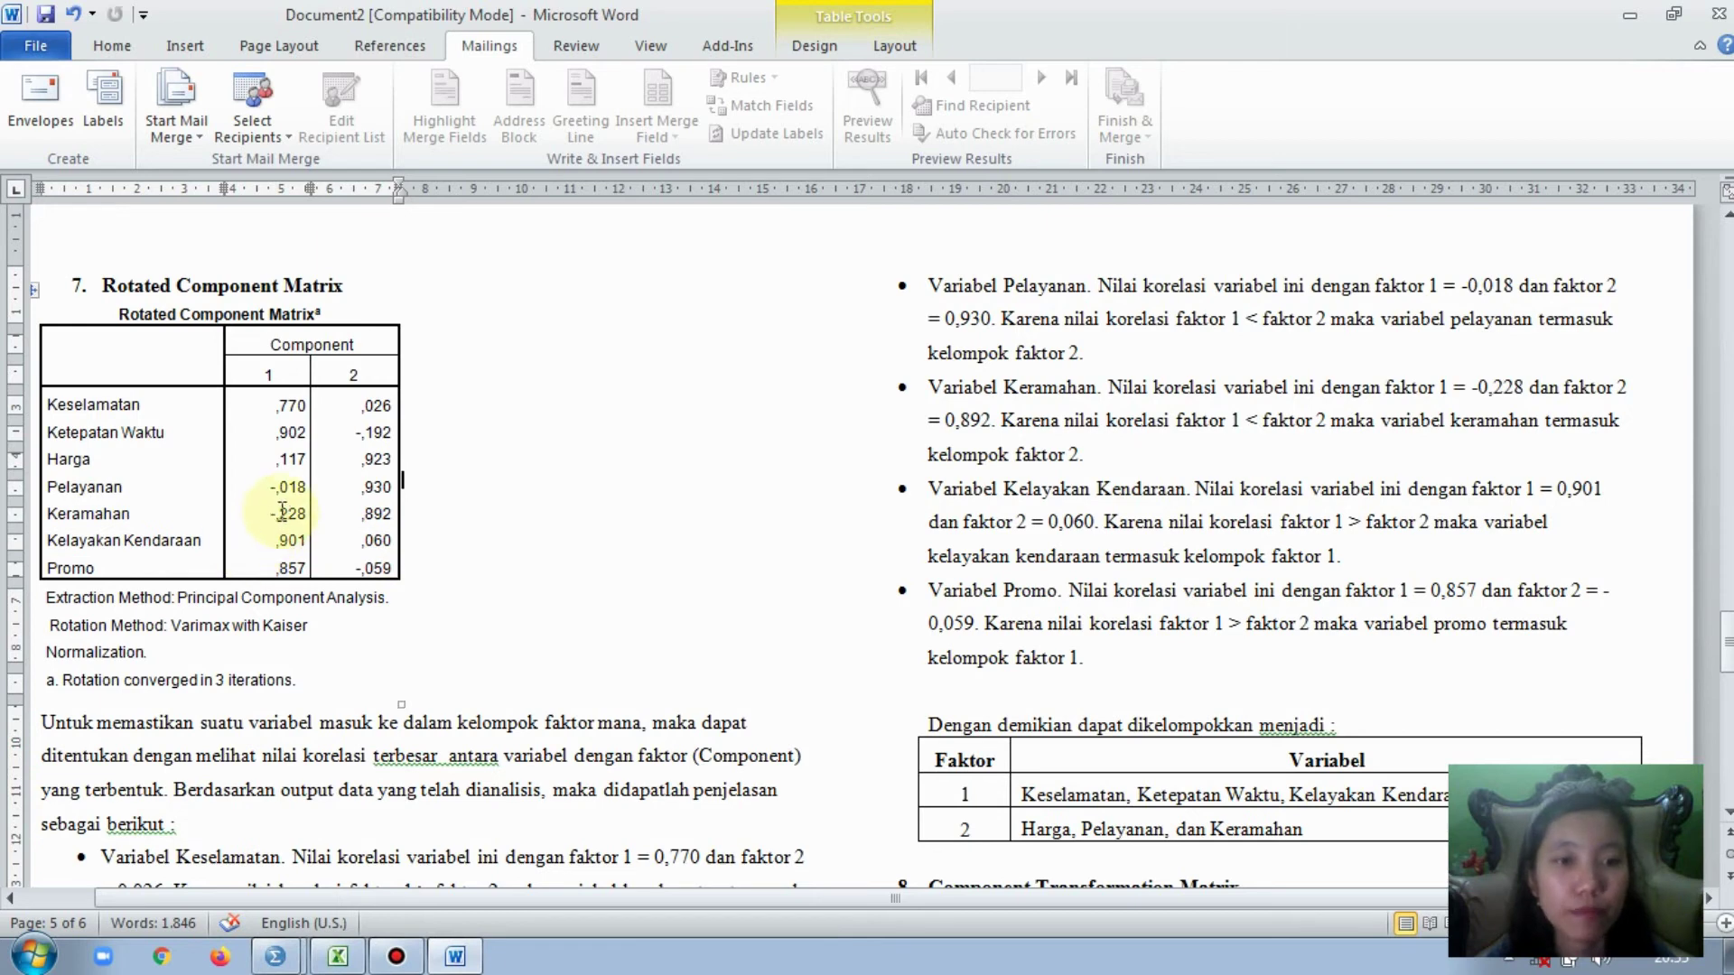
# - Highlight the Keramahan and Kelayakan Kendaraan correlations with components 1 and 2 and compare each variable's pair of values
pyautogui.moveTo(272, 513); pyautogui.dragTo(308, 513)
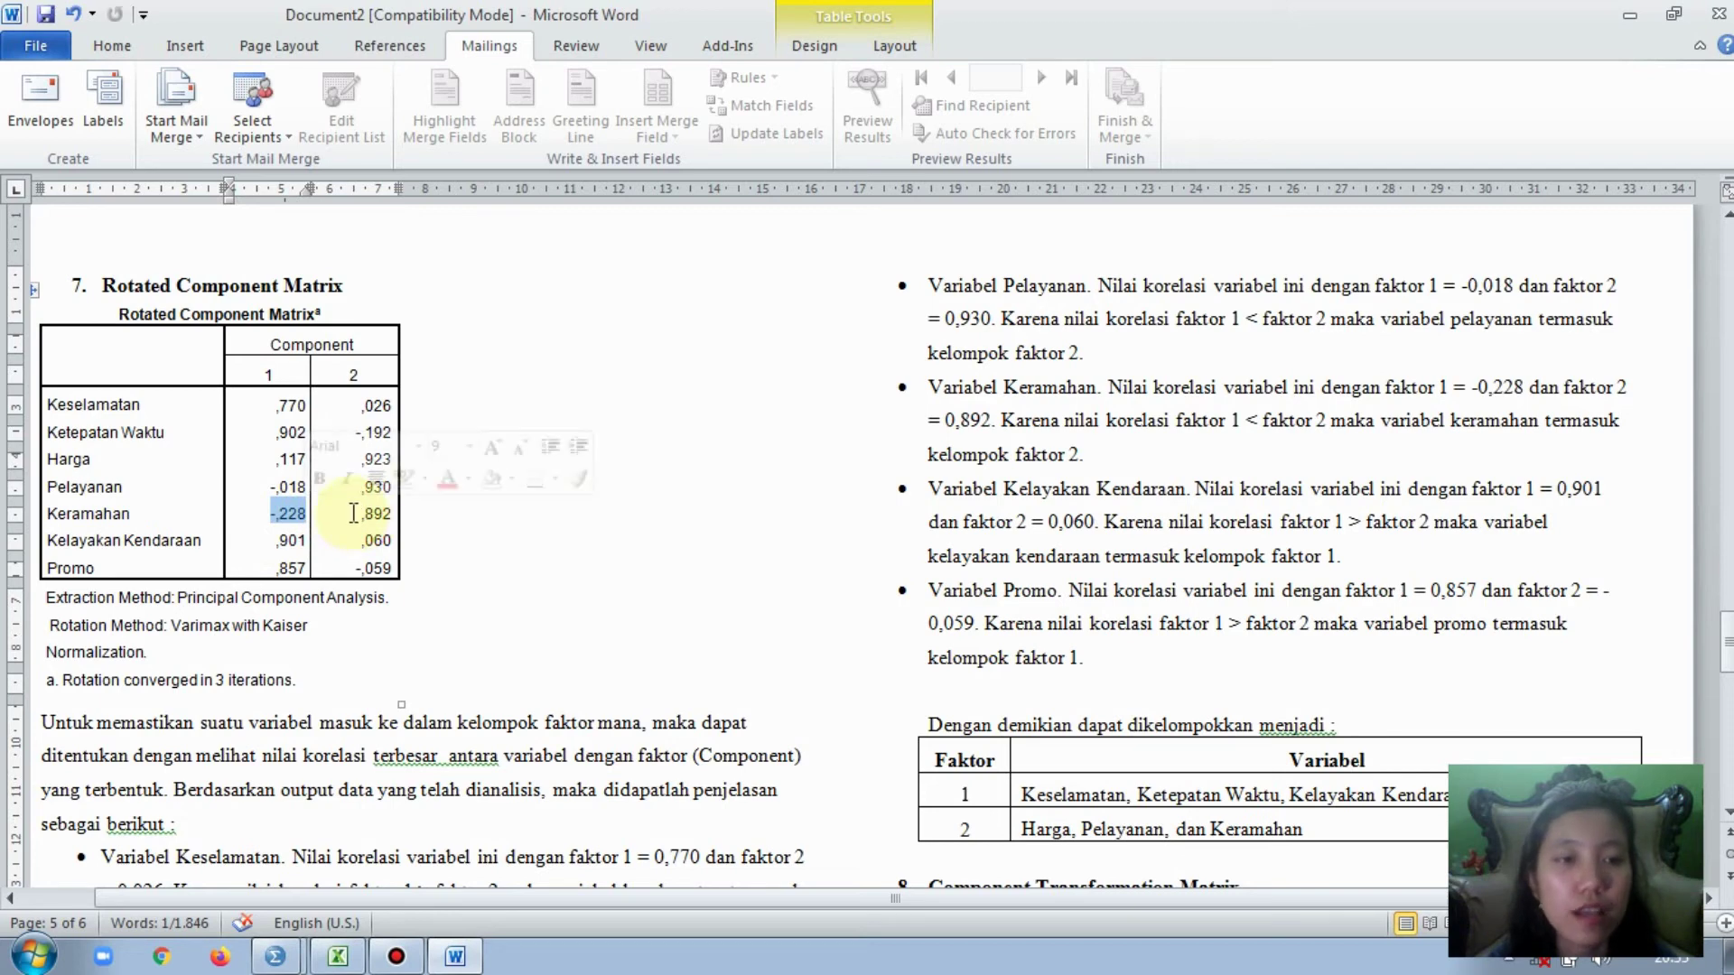
pyautogui.moveTo(353, 514); pyautogui.dragTo(395, 517)
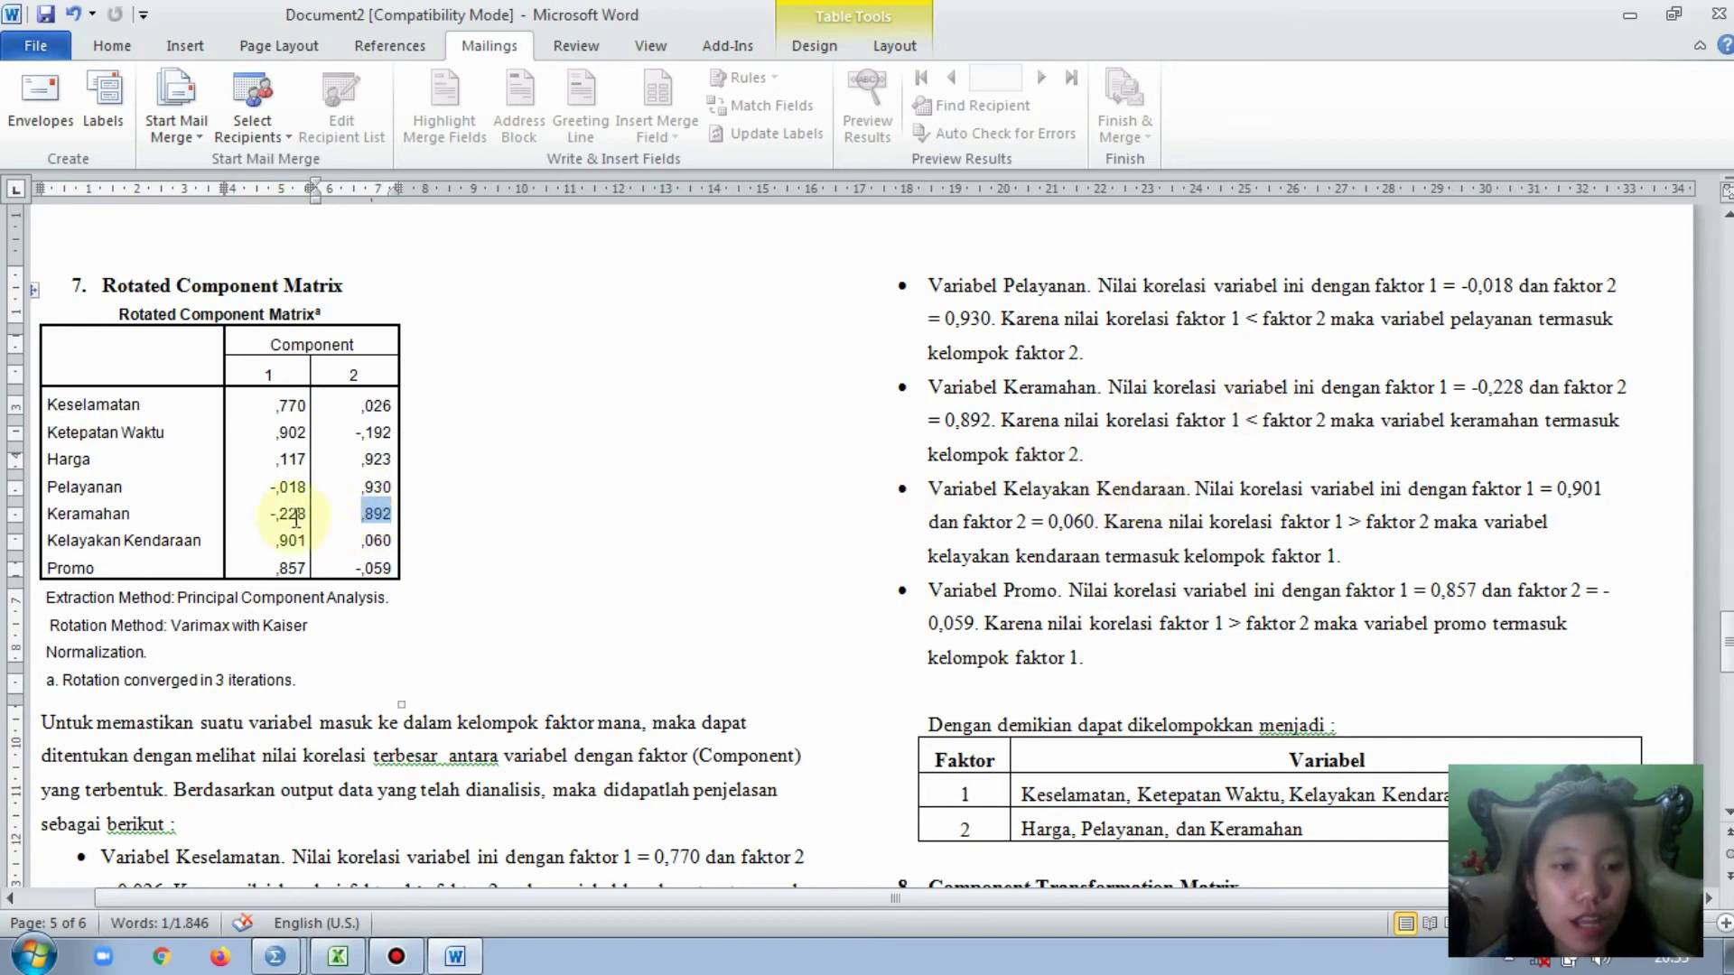
pyautogui.moveTo(271, 513); pyautogui.dragTo(356, 522)
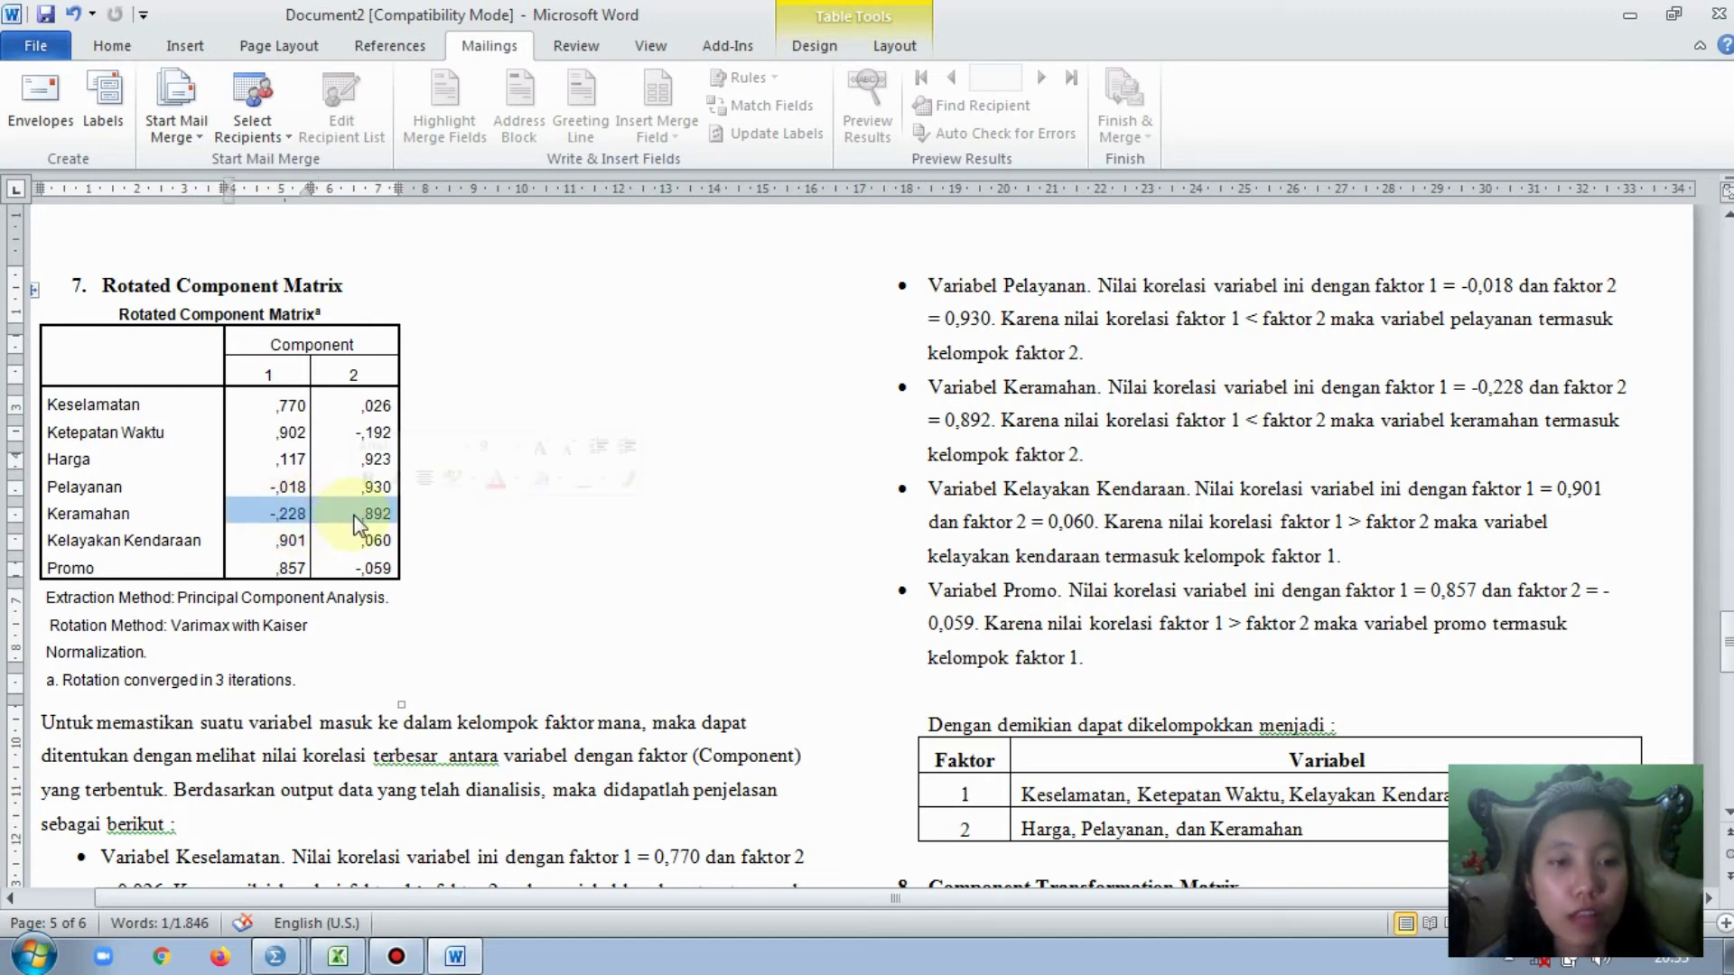
pyautogui.click(359, 514)
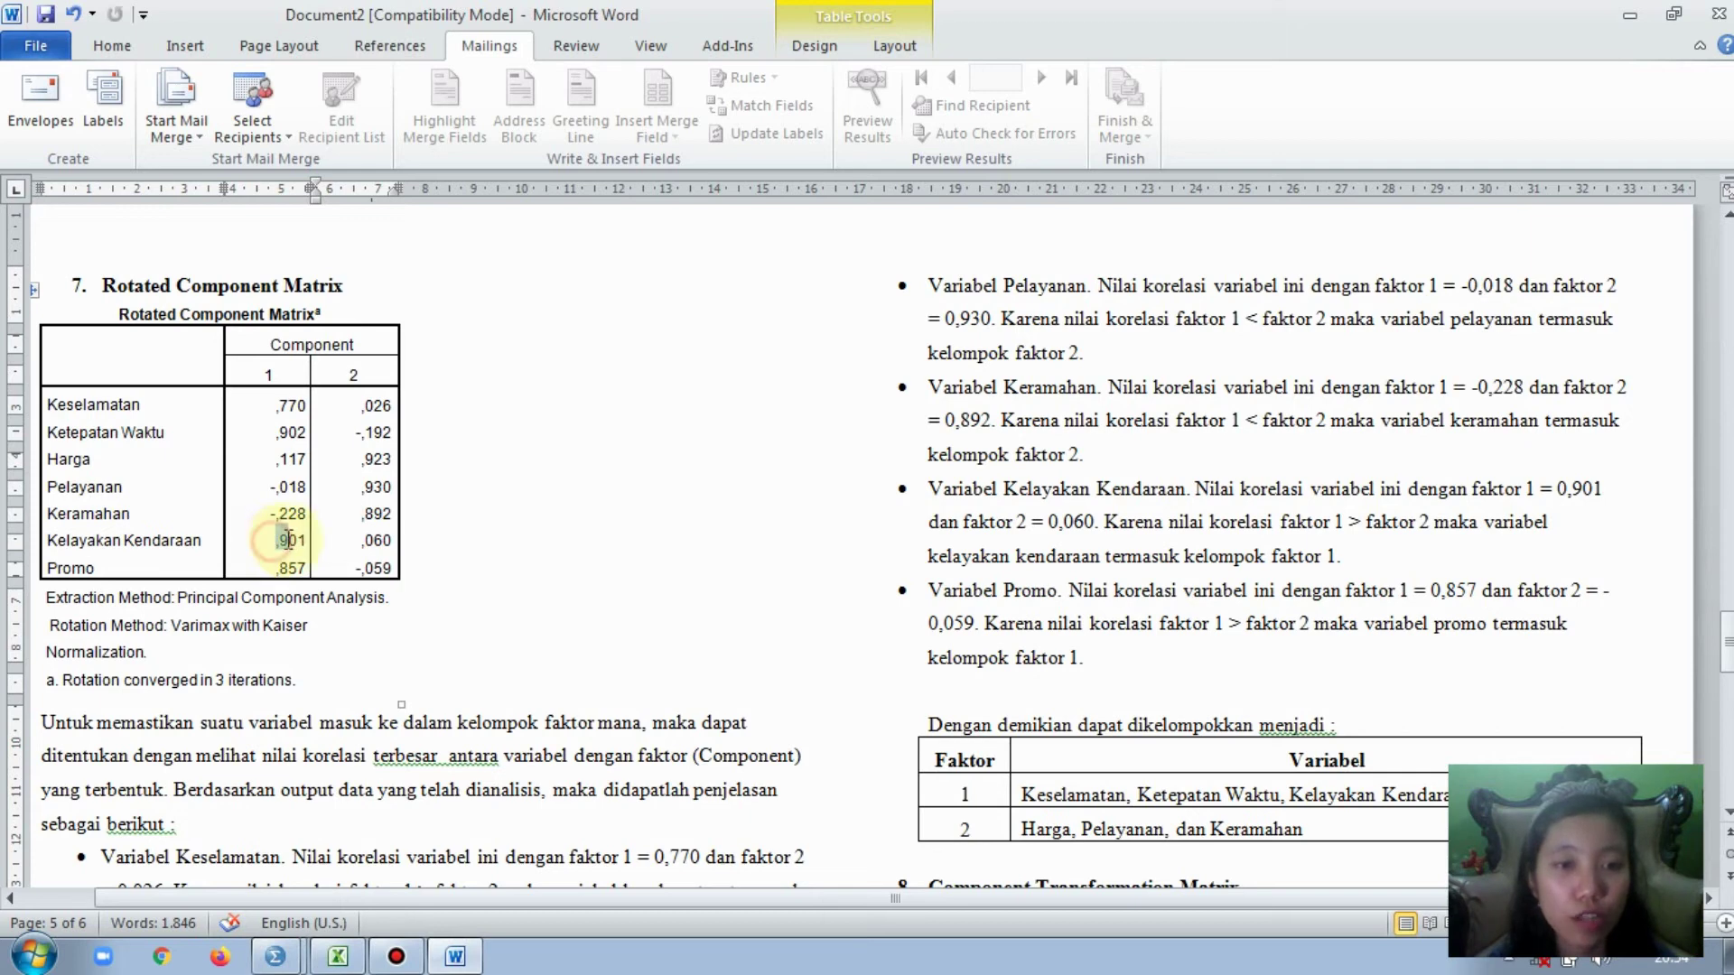
pyautogui.doubleClick(308, 545)
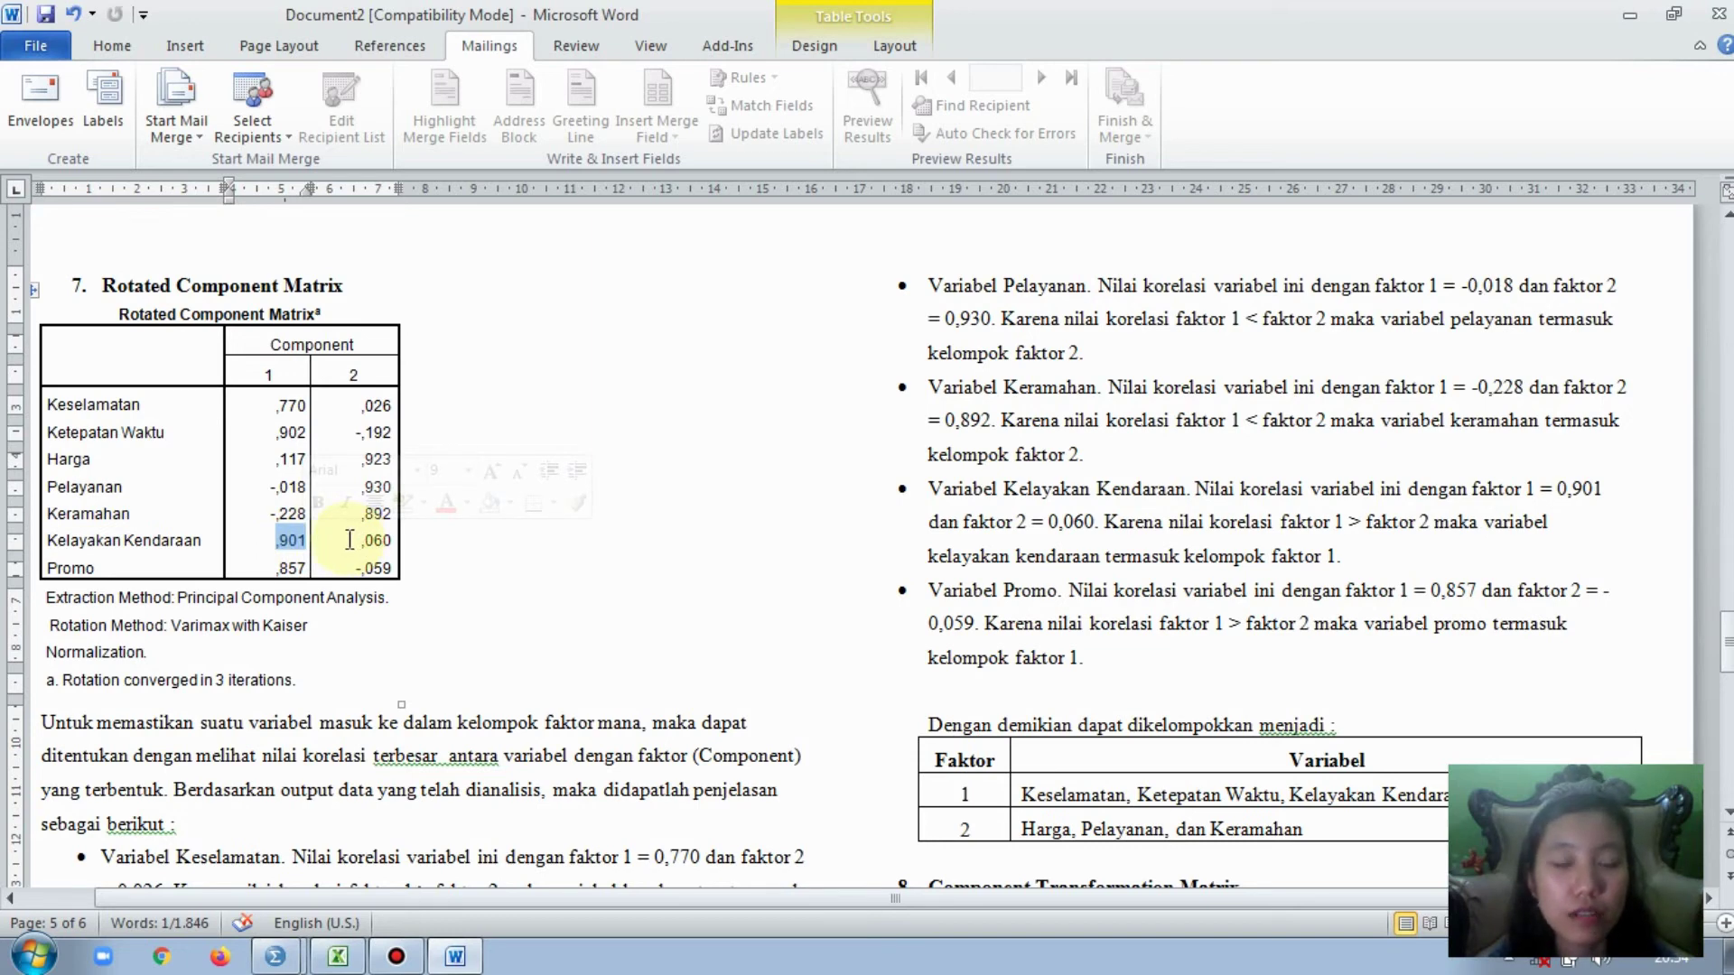
pyautogui.moveTo(350, 540); pyautogui.dragTo(395, 540)
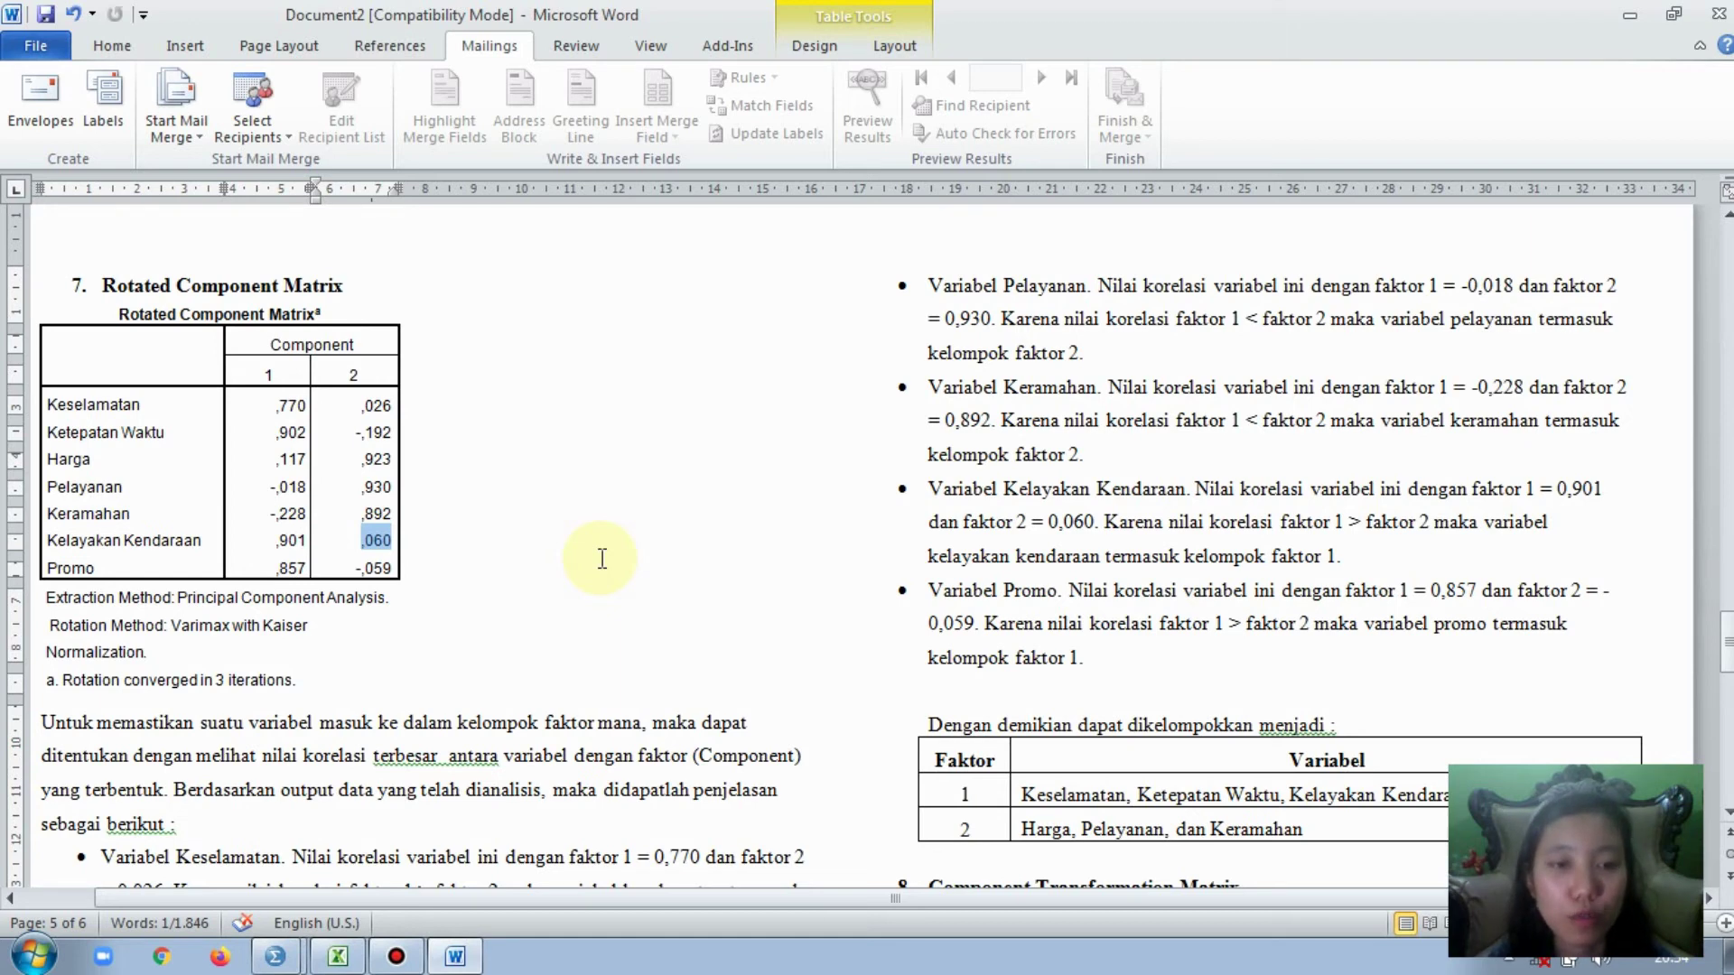
# - Highlight Promo's correlations with components 1 and 2 in the Rotated Component Matrix, compare them, and clear the selection
pyautogui.moveTo(274, 569); pyautogui.dragTo(307, 568)
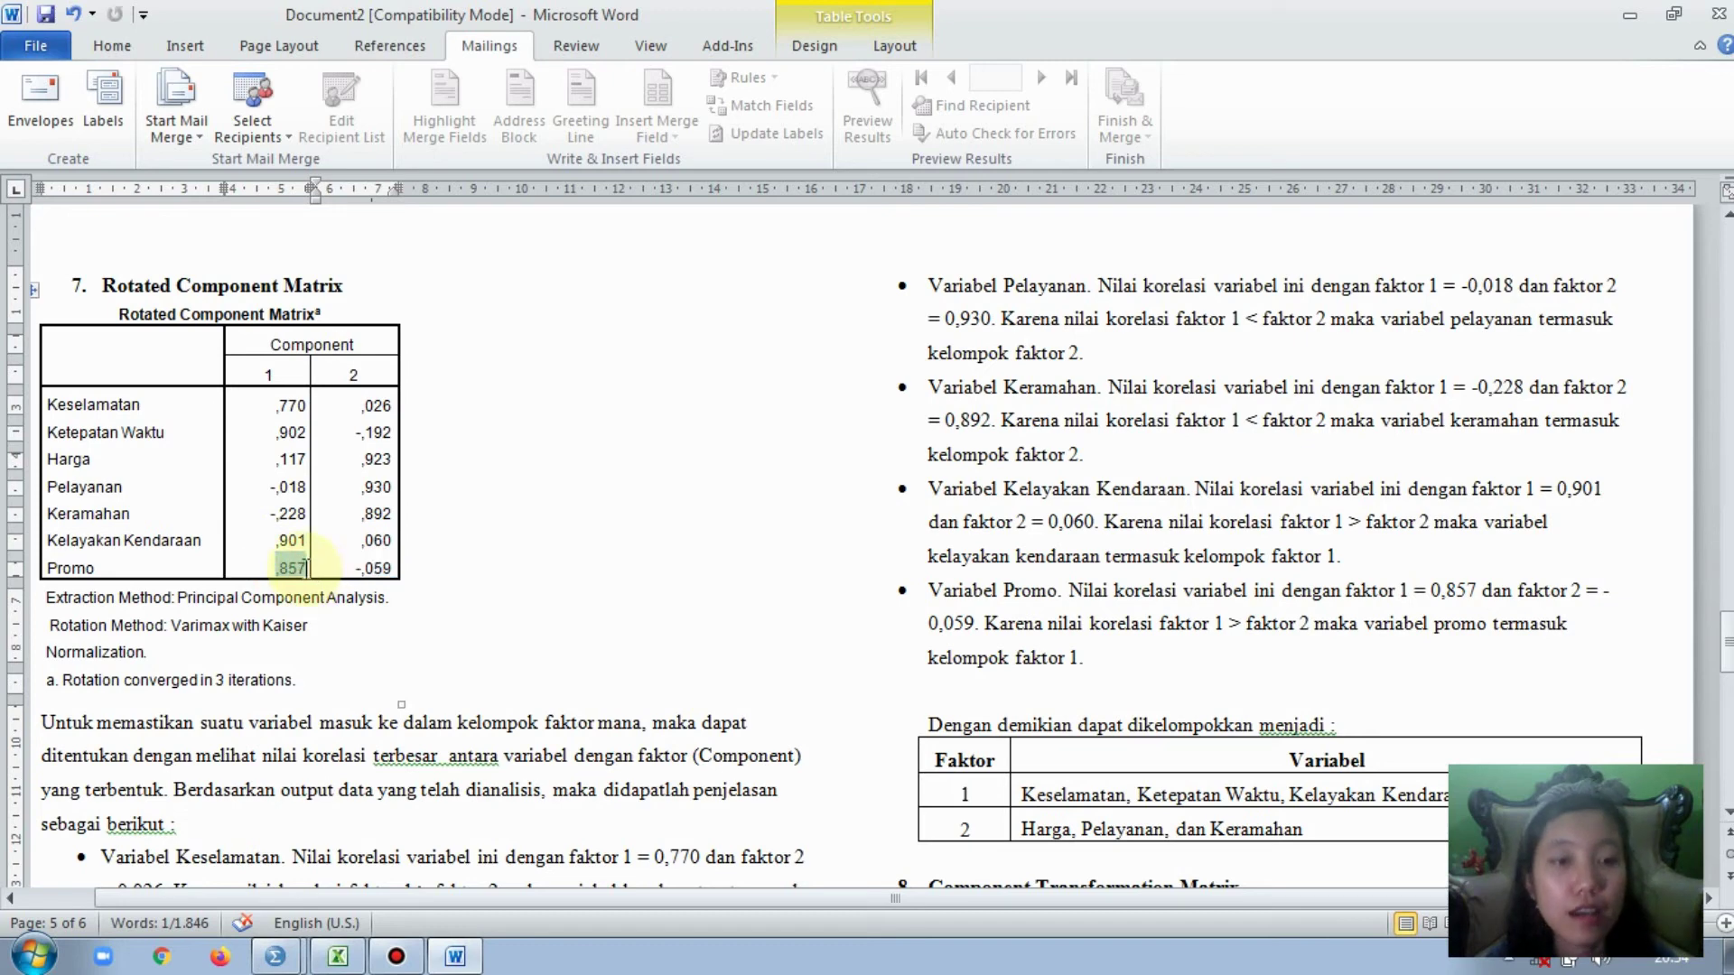
pyautogui.moveTo(307, 568); pyautogui.dragTo(305, 569)
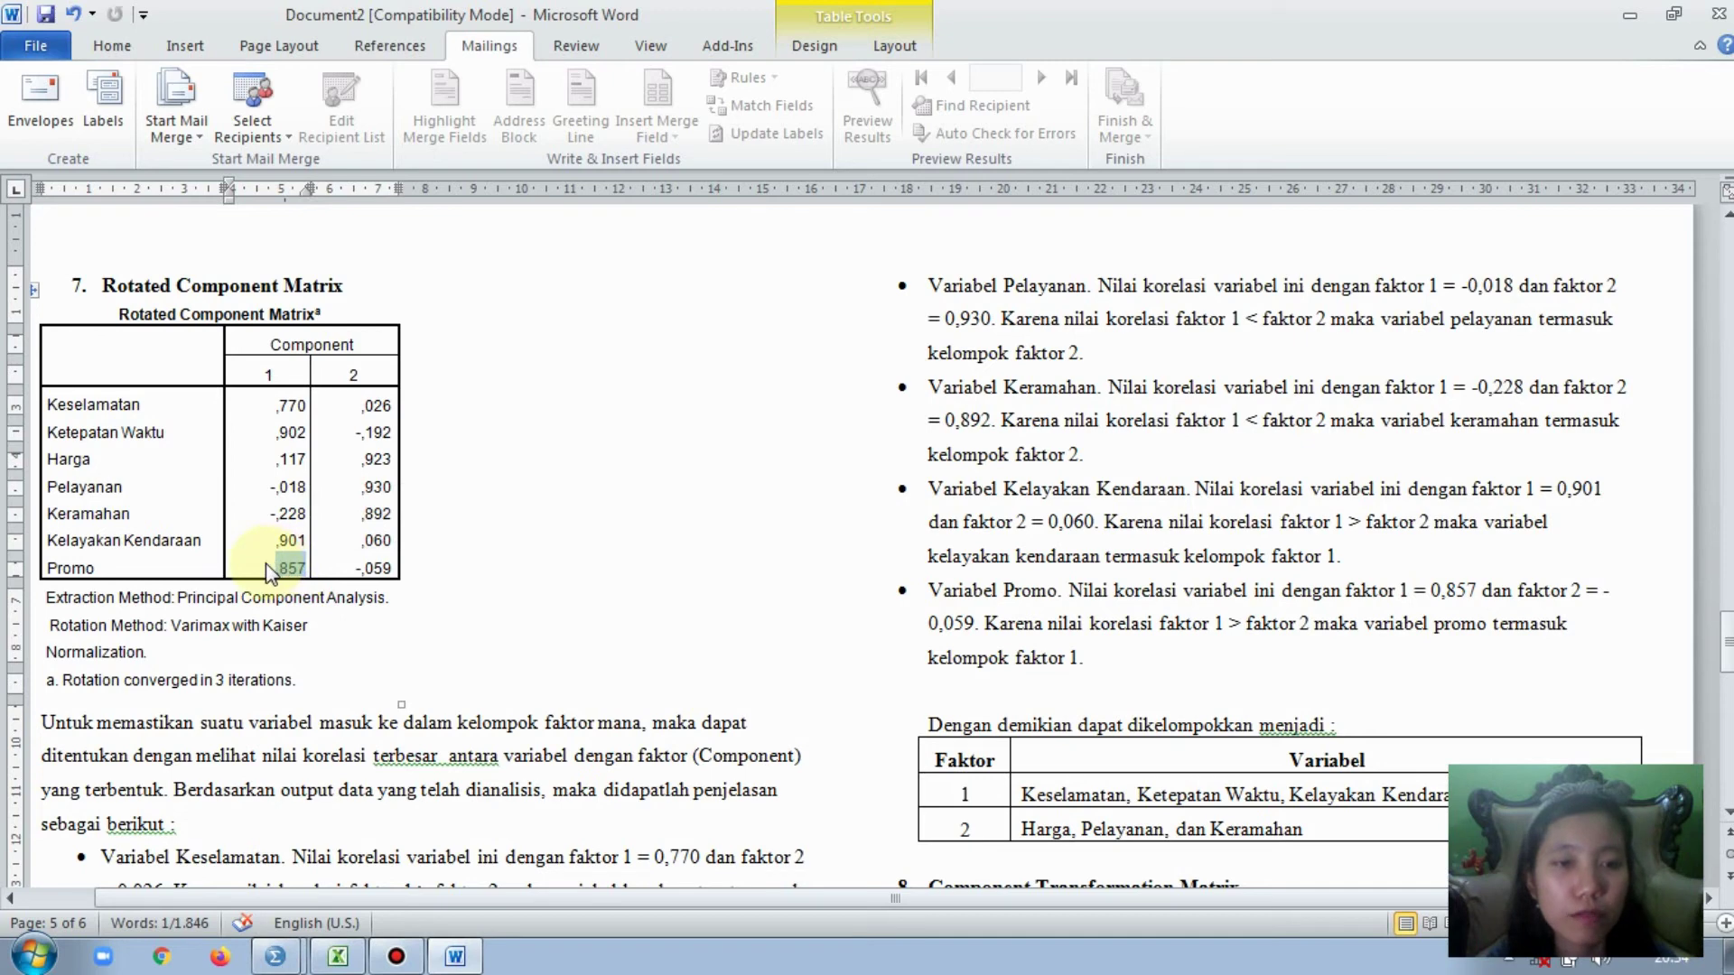
pyautogui.click(267, 564)
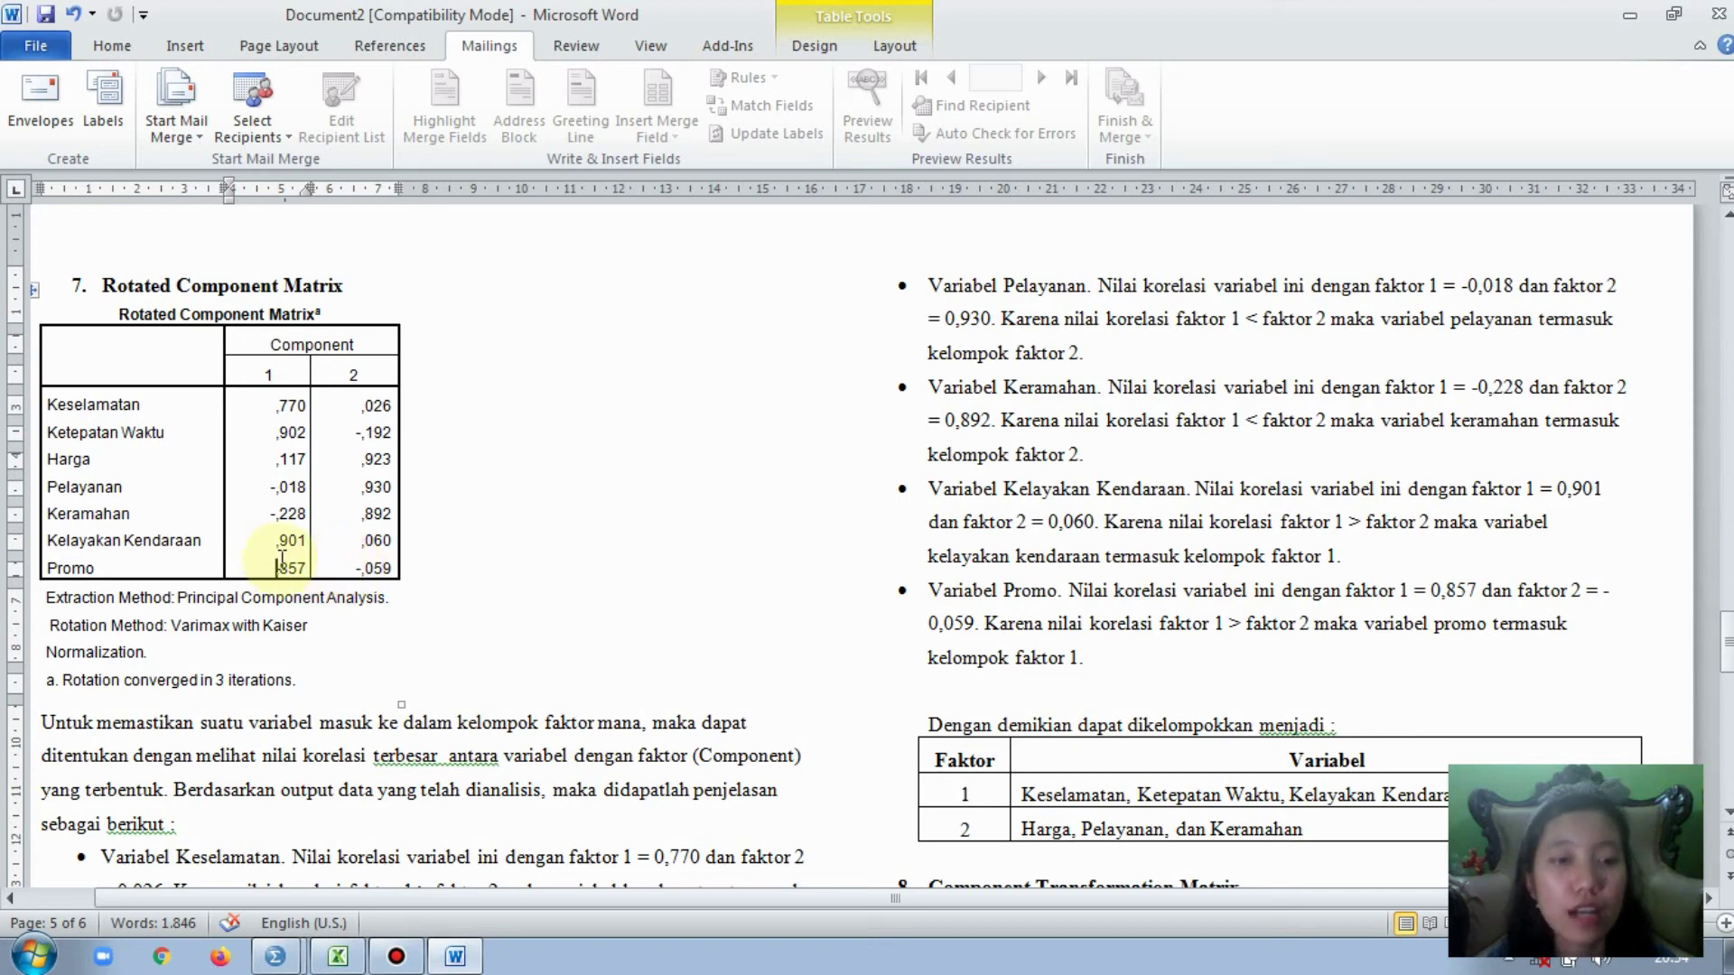
pyautogui.moveTo(277, 568); pyautogui.dragTo(307, 568)
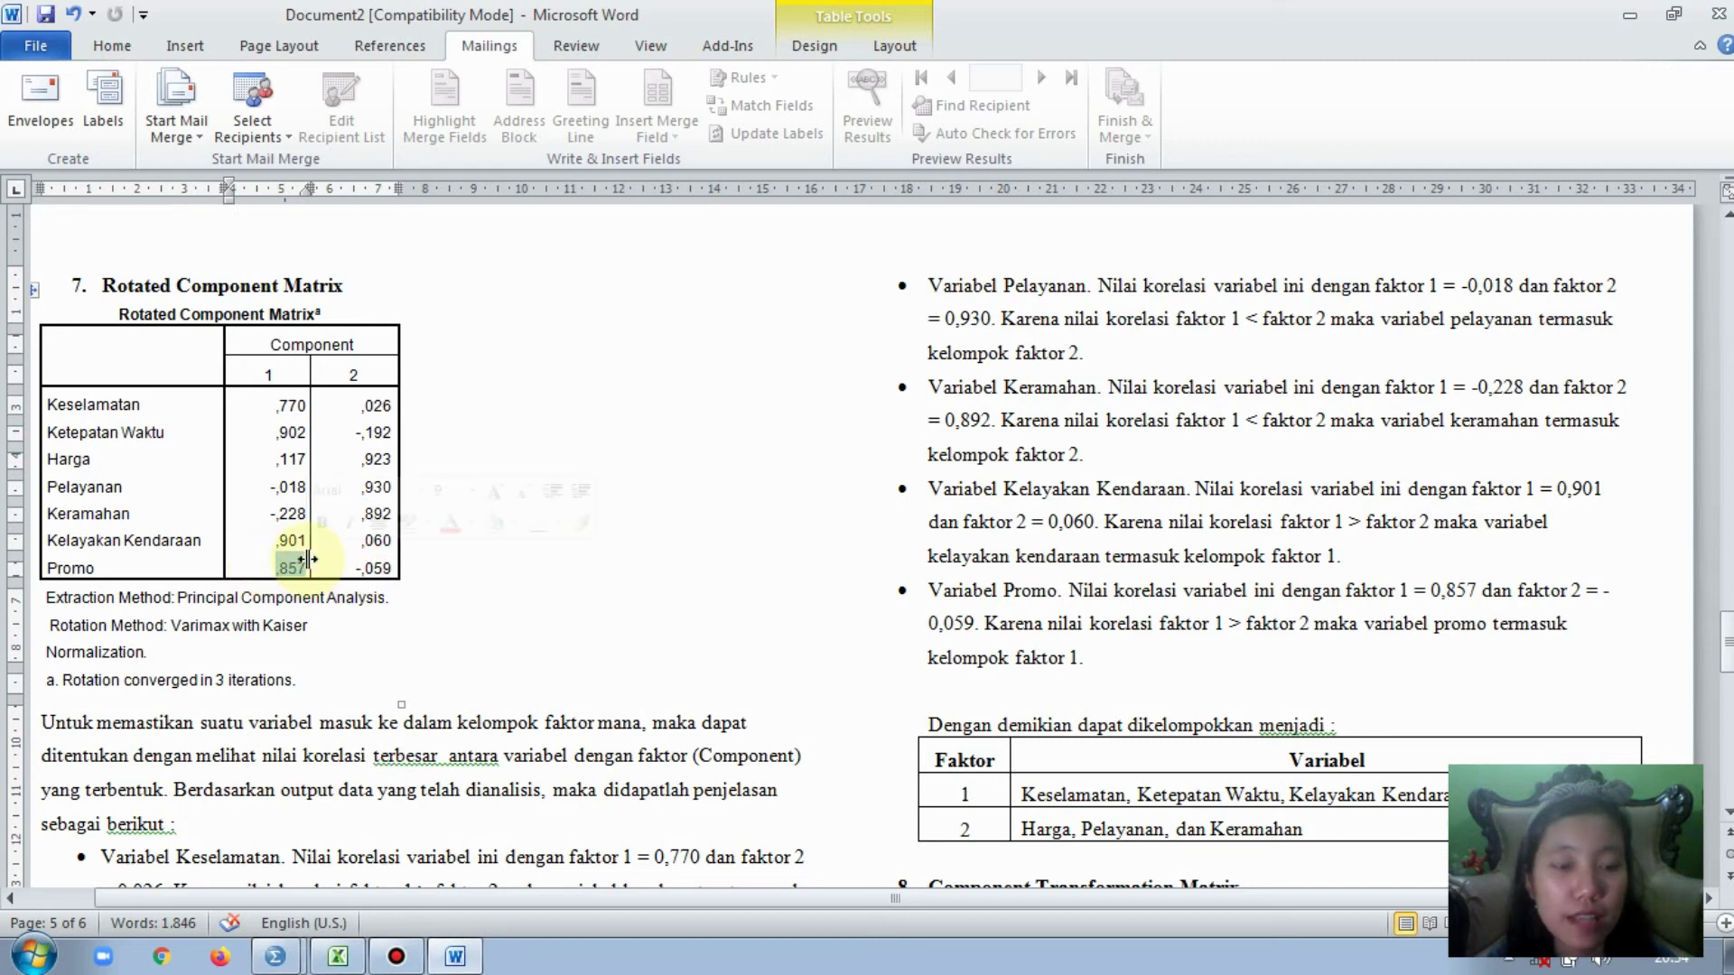
pyautogui.click(263, 560)
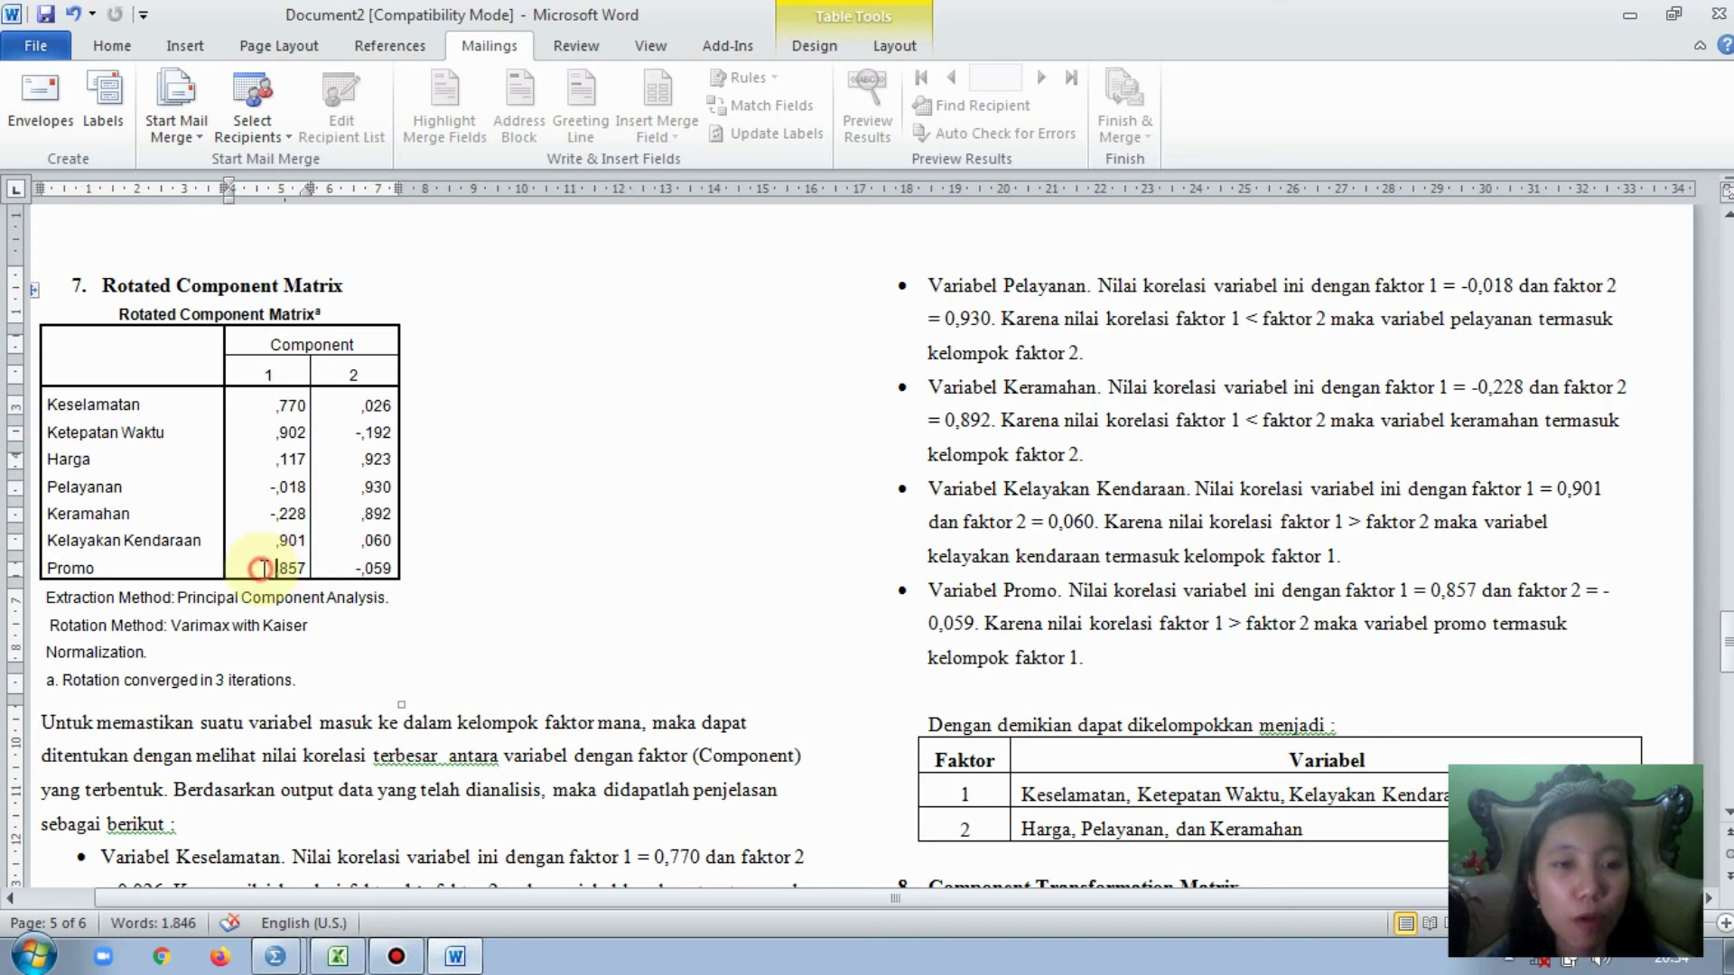
pyautogui.moveTo(275, 568); pyautogui.dragTo(313, 573)
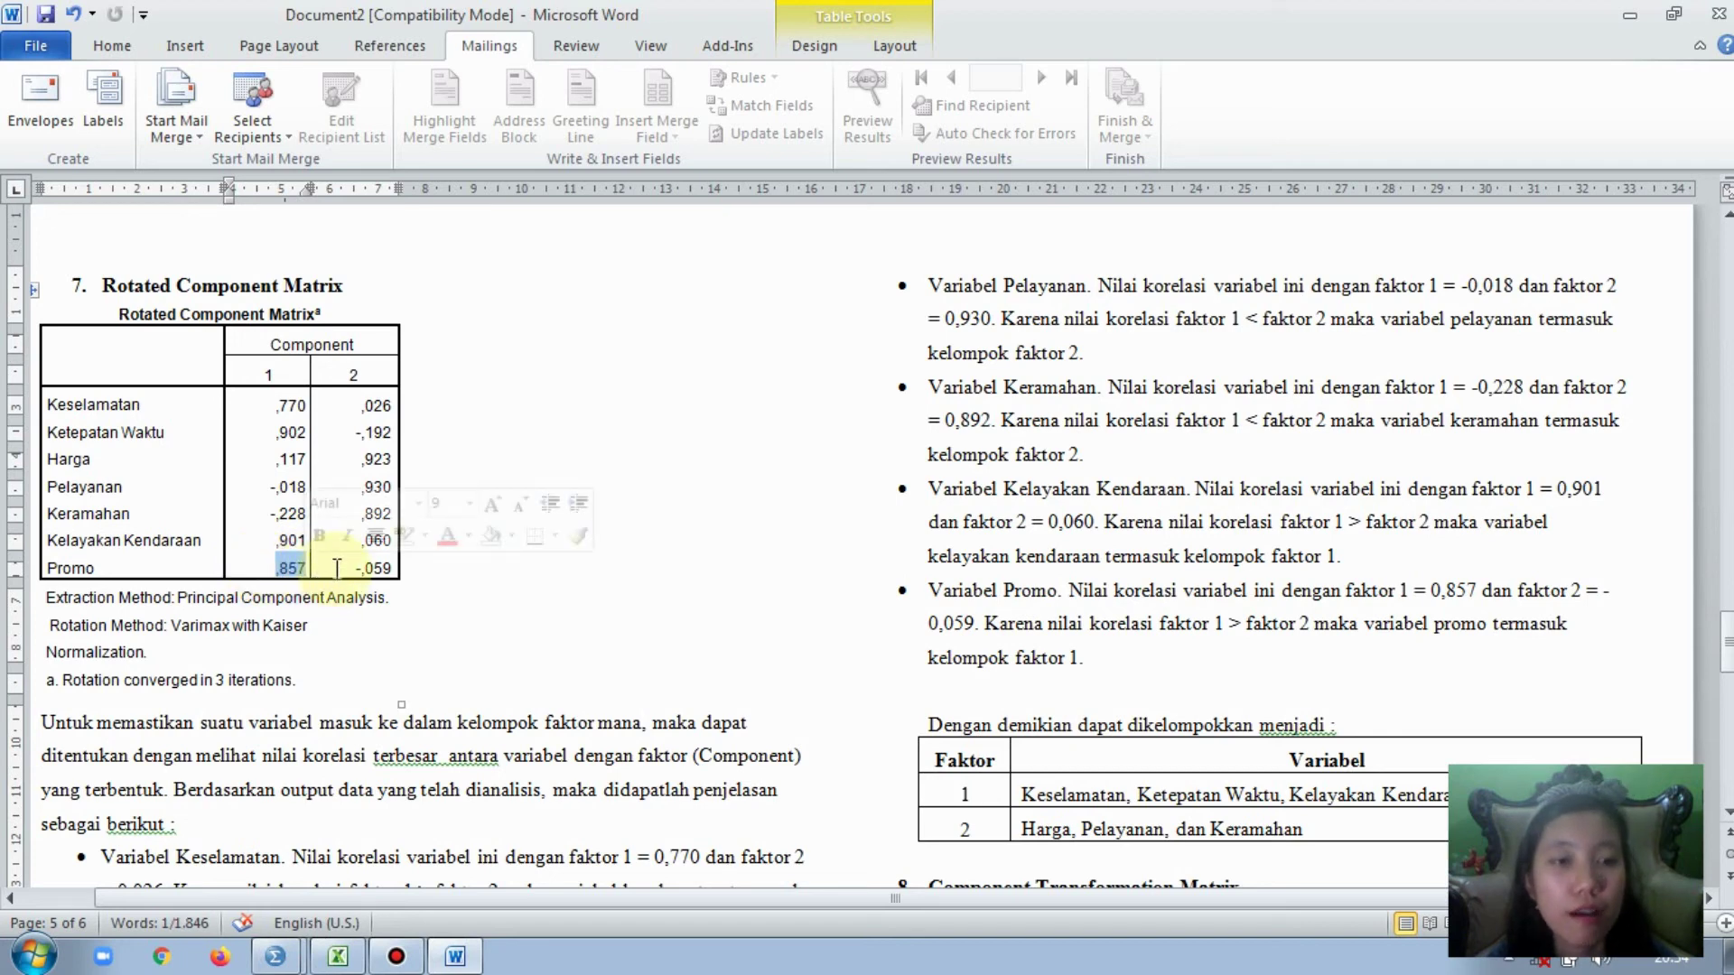
pyautogui.moveTo(336, 567); pyautogui.dragTo(424, 600)
pyautogui.click(483, 613)
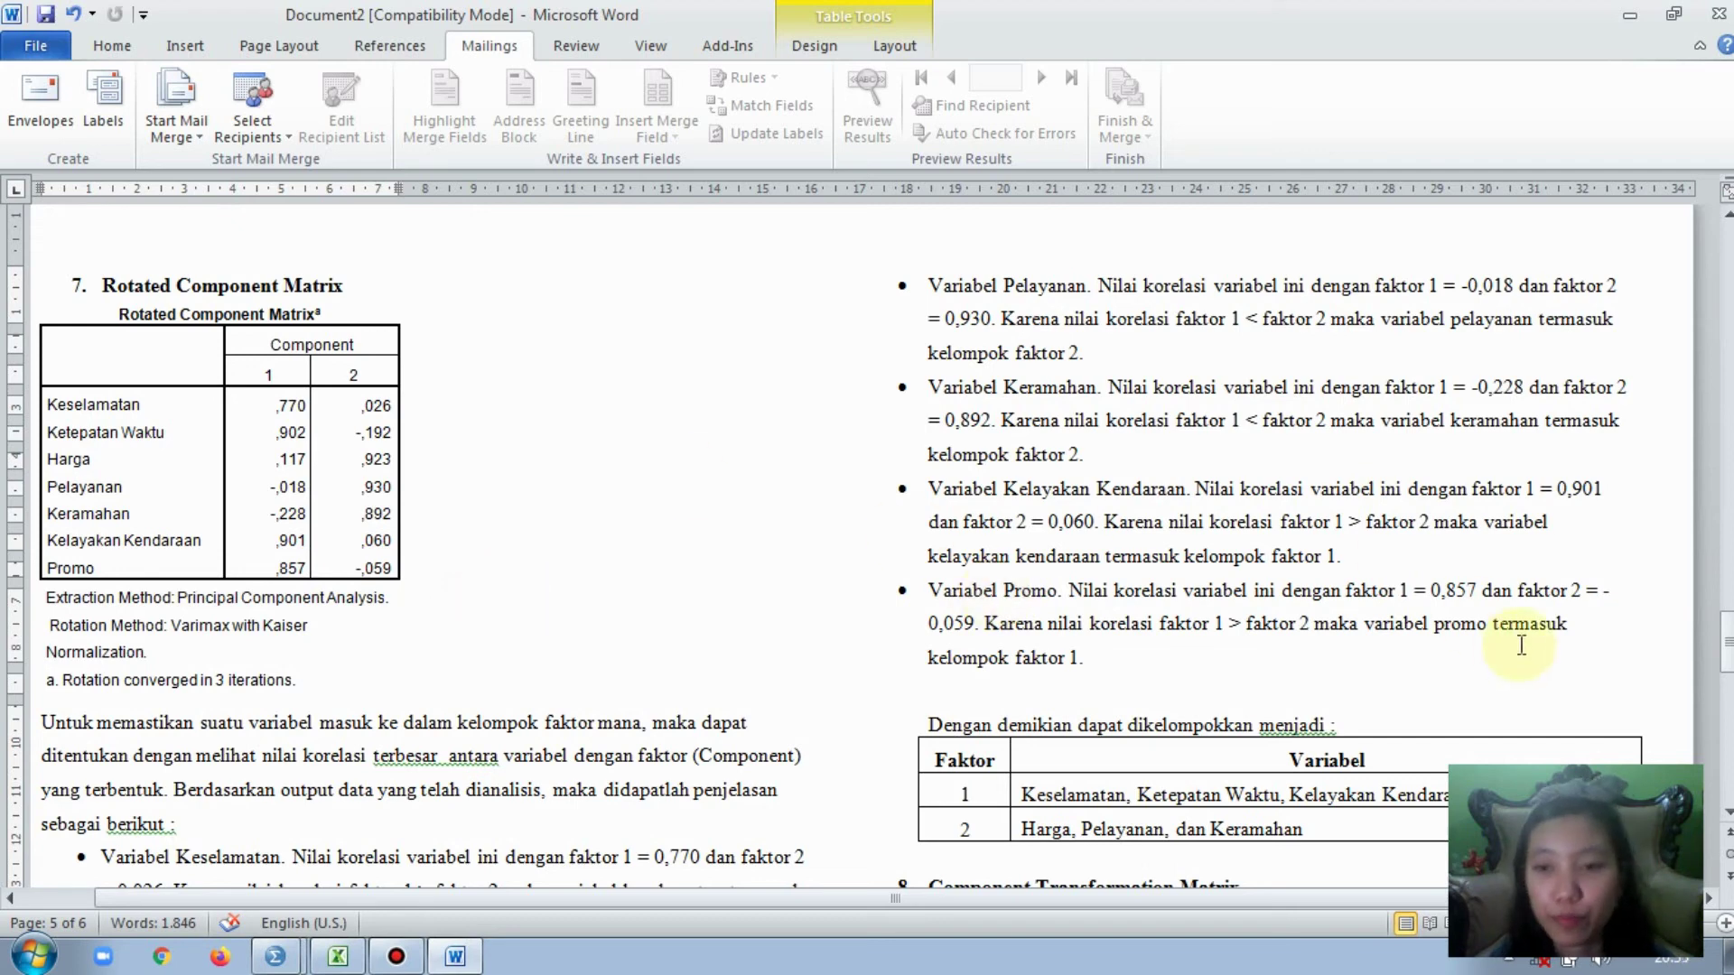
# - Review the factor grouping table, switch to the SPSS Statistics Viewer output, and select the Component Transformation Matrix
pyautogui.moveTo(1726, 643); pyautogui.dragTo(1726, 666)
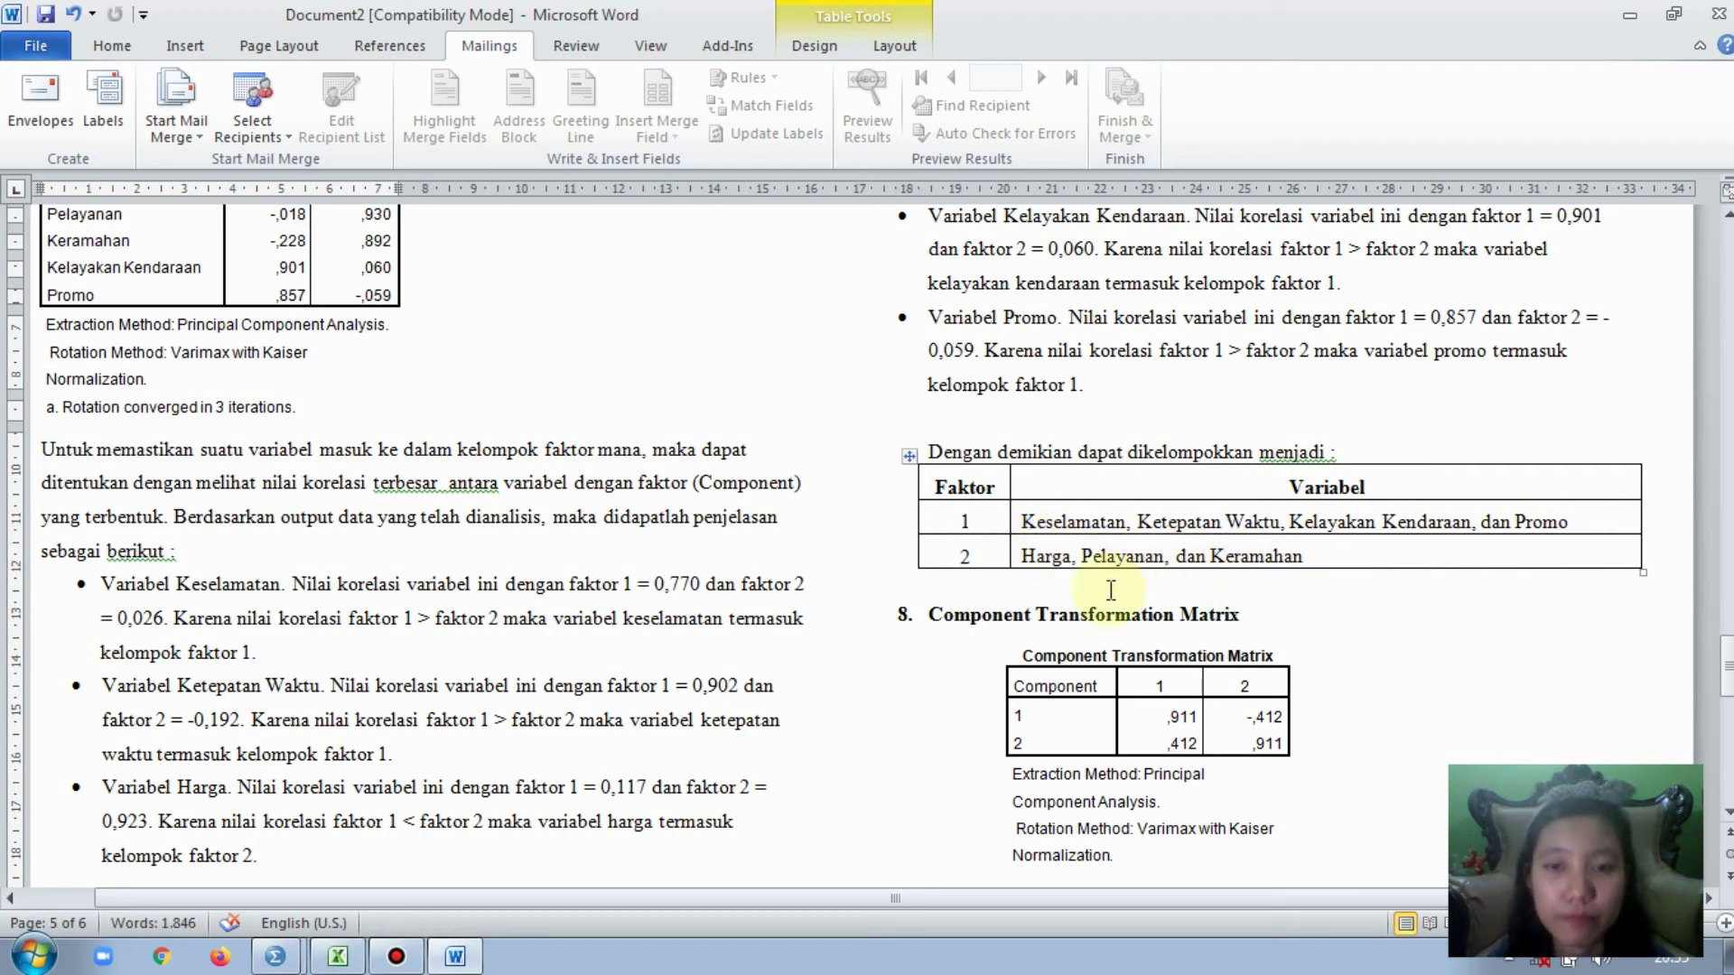
pyautogui.click(293, 961)
pyautogui.click(334, 905)
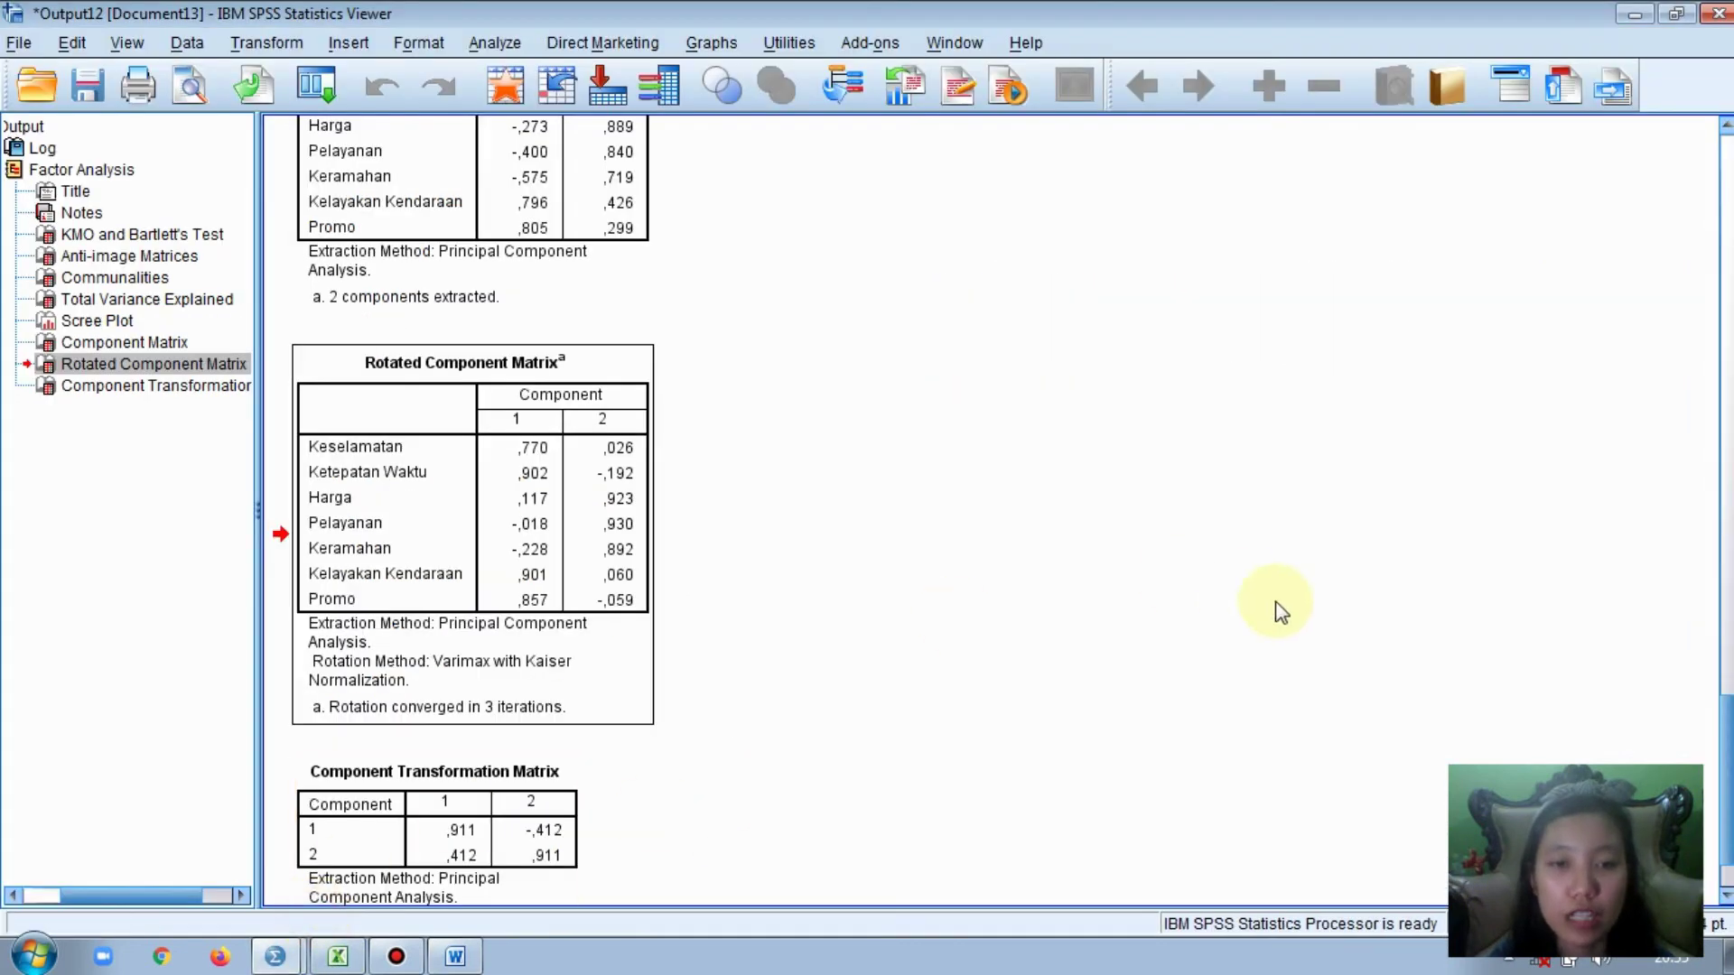
pyautogui.click(1725, 676)
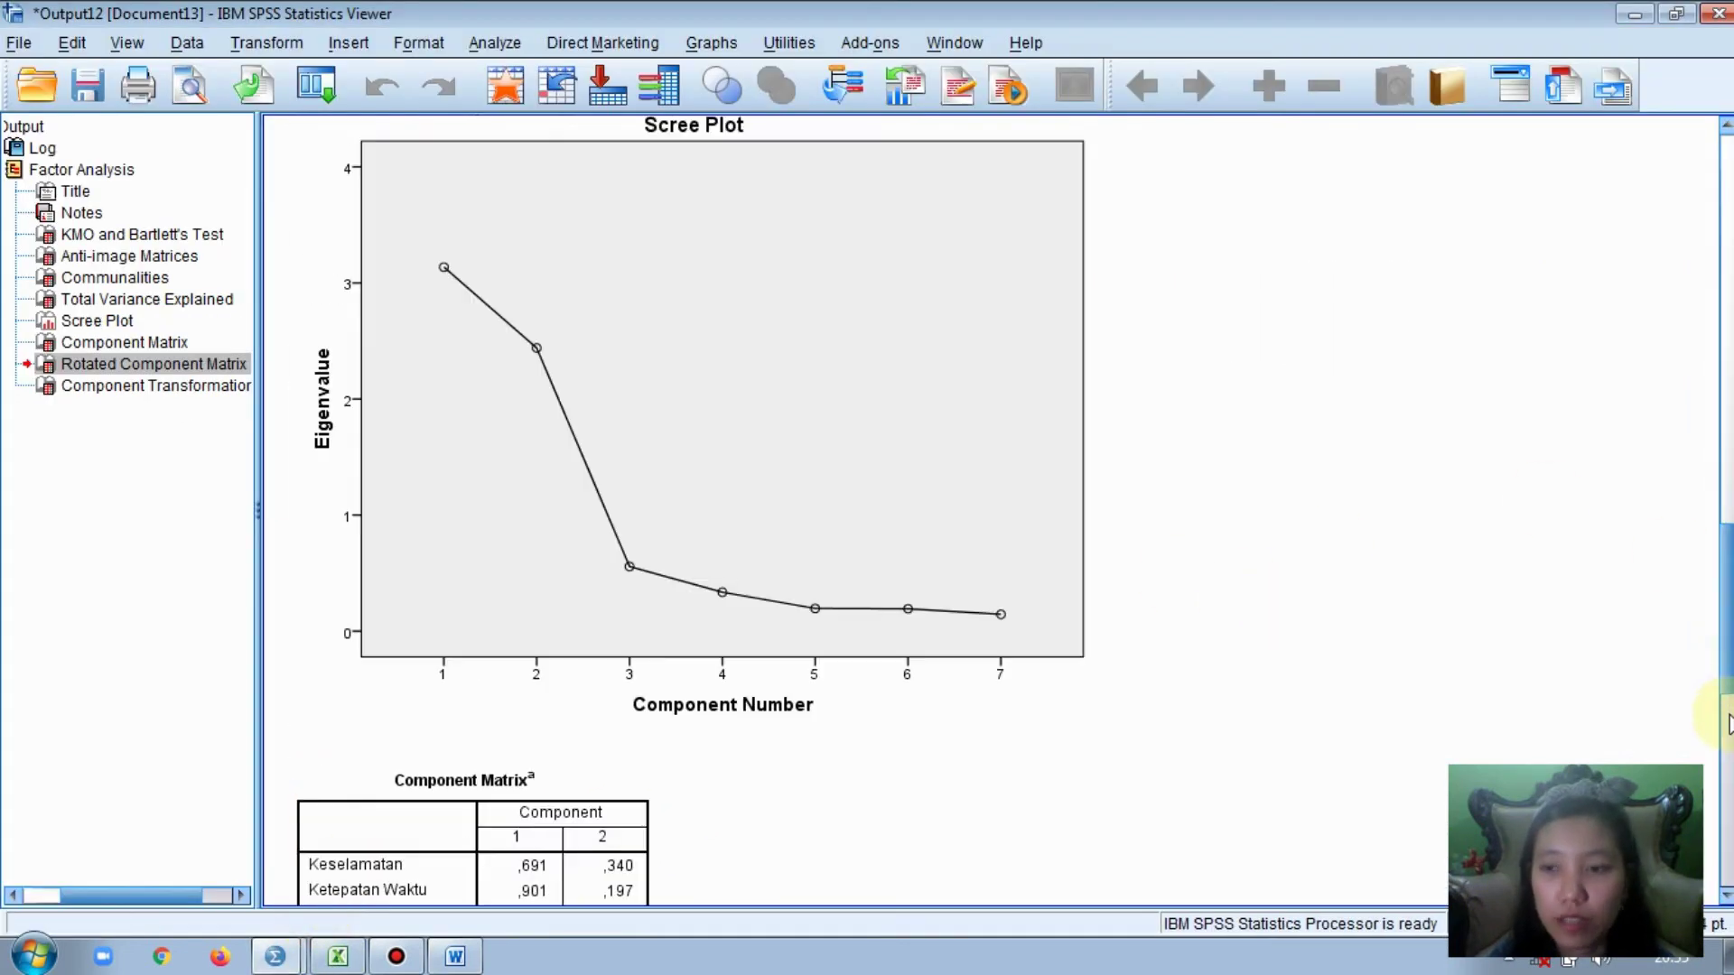
pyautogui.click(1725, 727)
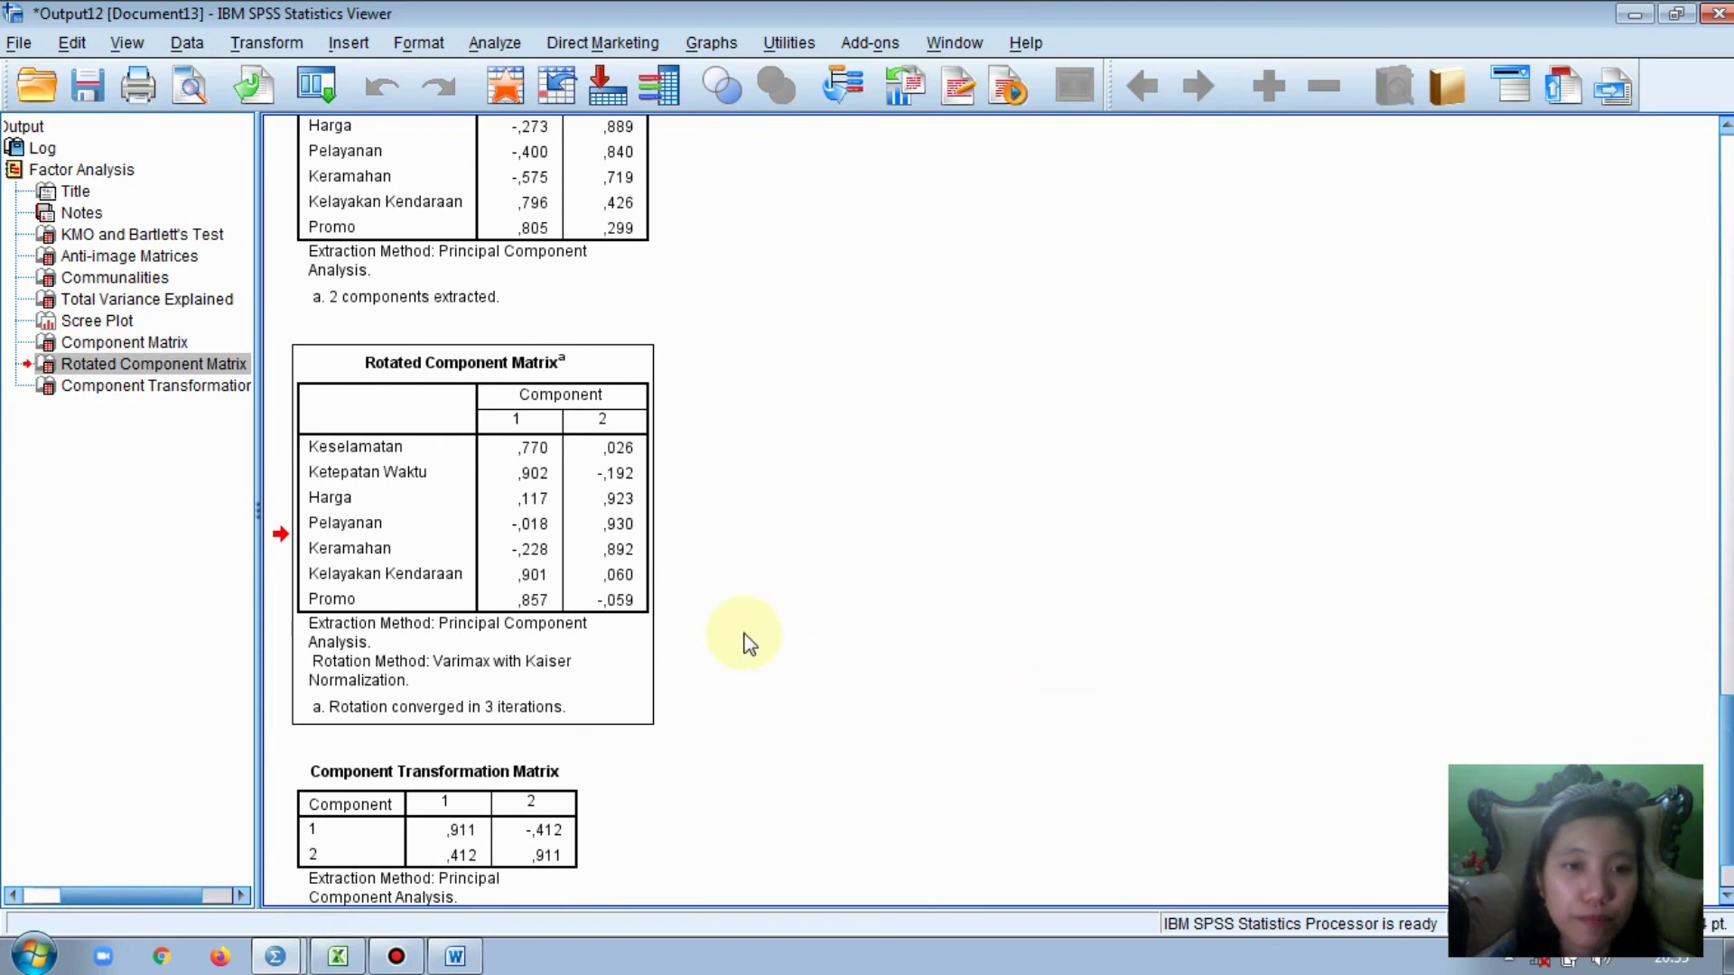
pyautogui.click(374, 802)
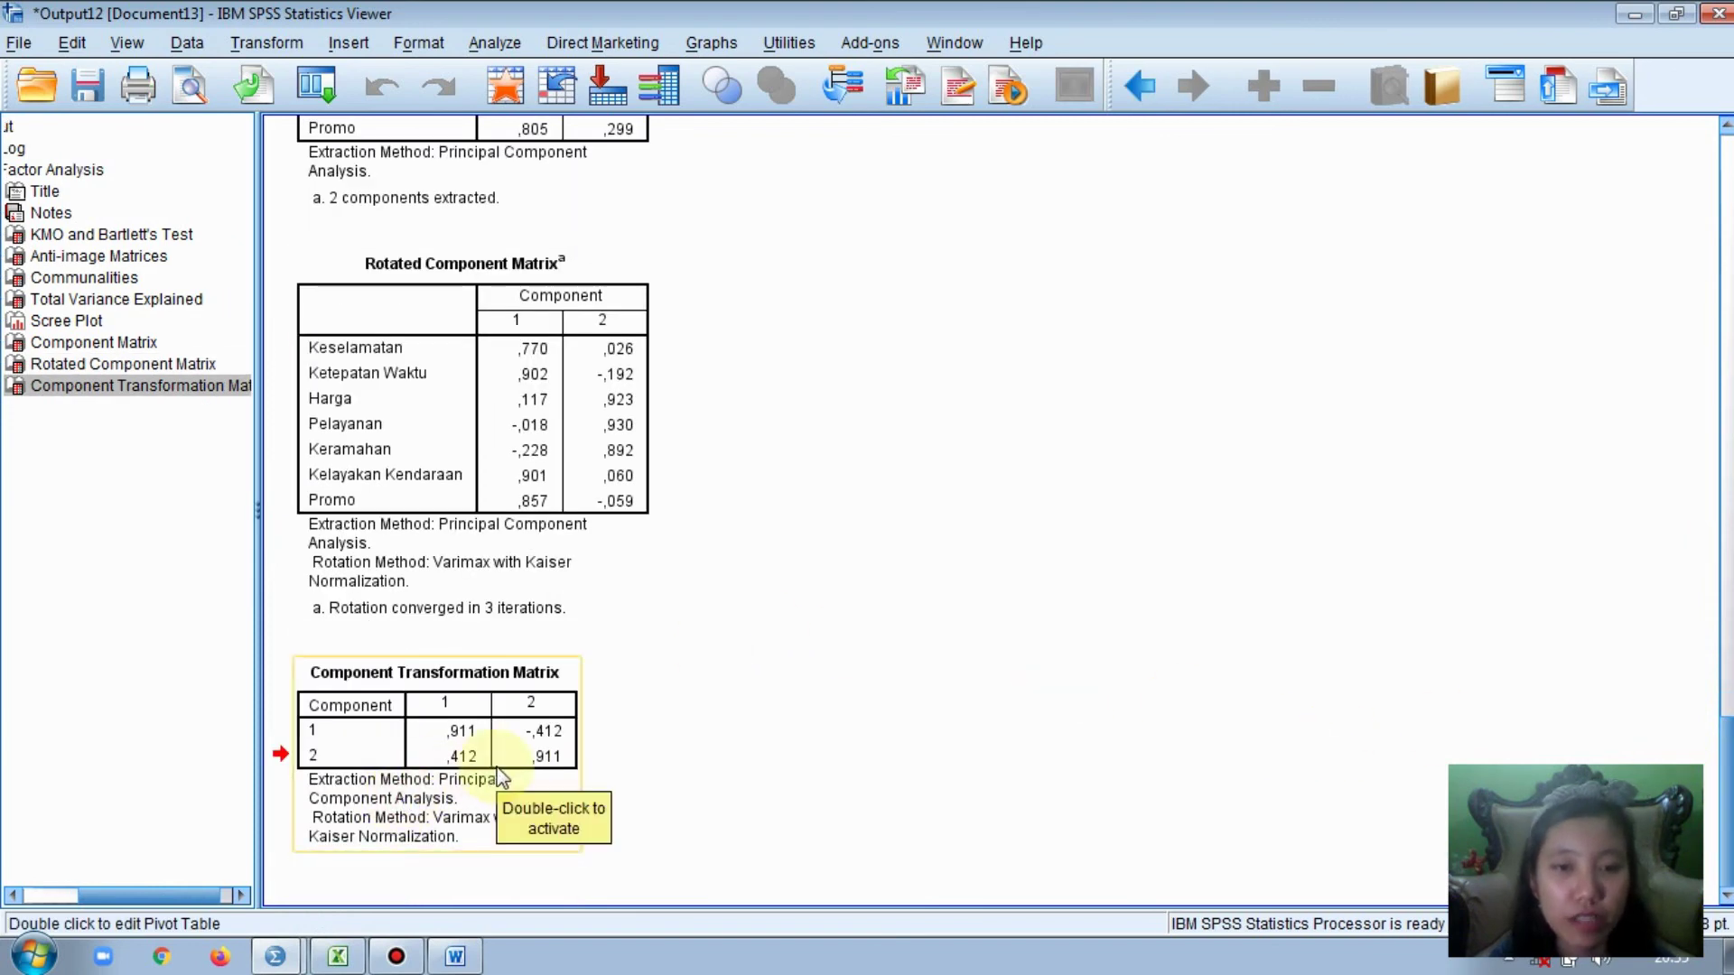
# - Return to the Word document and highlight the Component Transformation Matrix's diagonal correlations, comparing them with the 0,50 threshold in the explanation
pyautogui.click(456, 957)
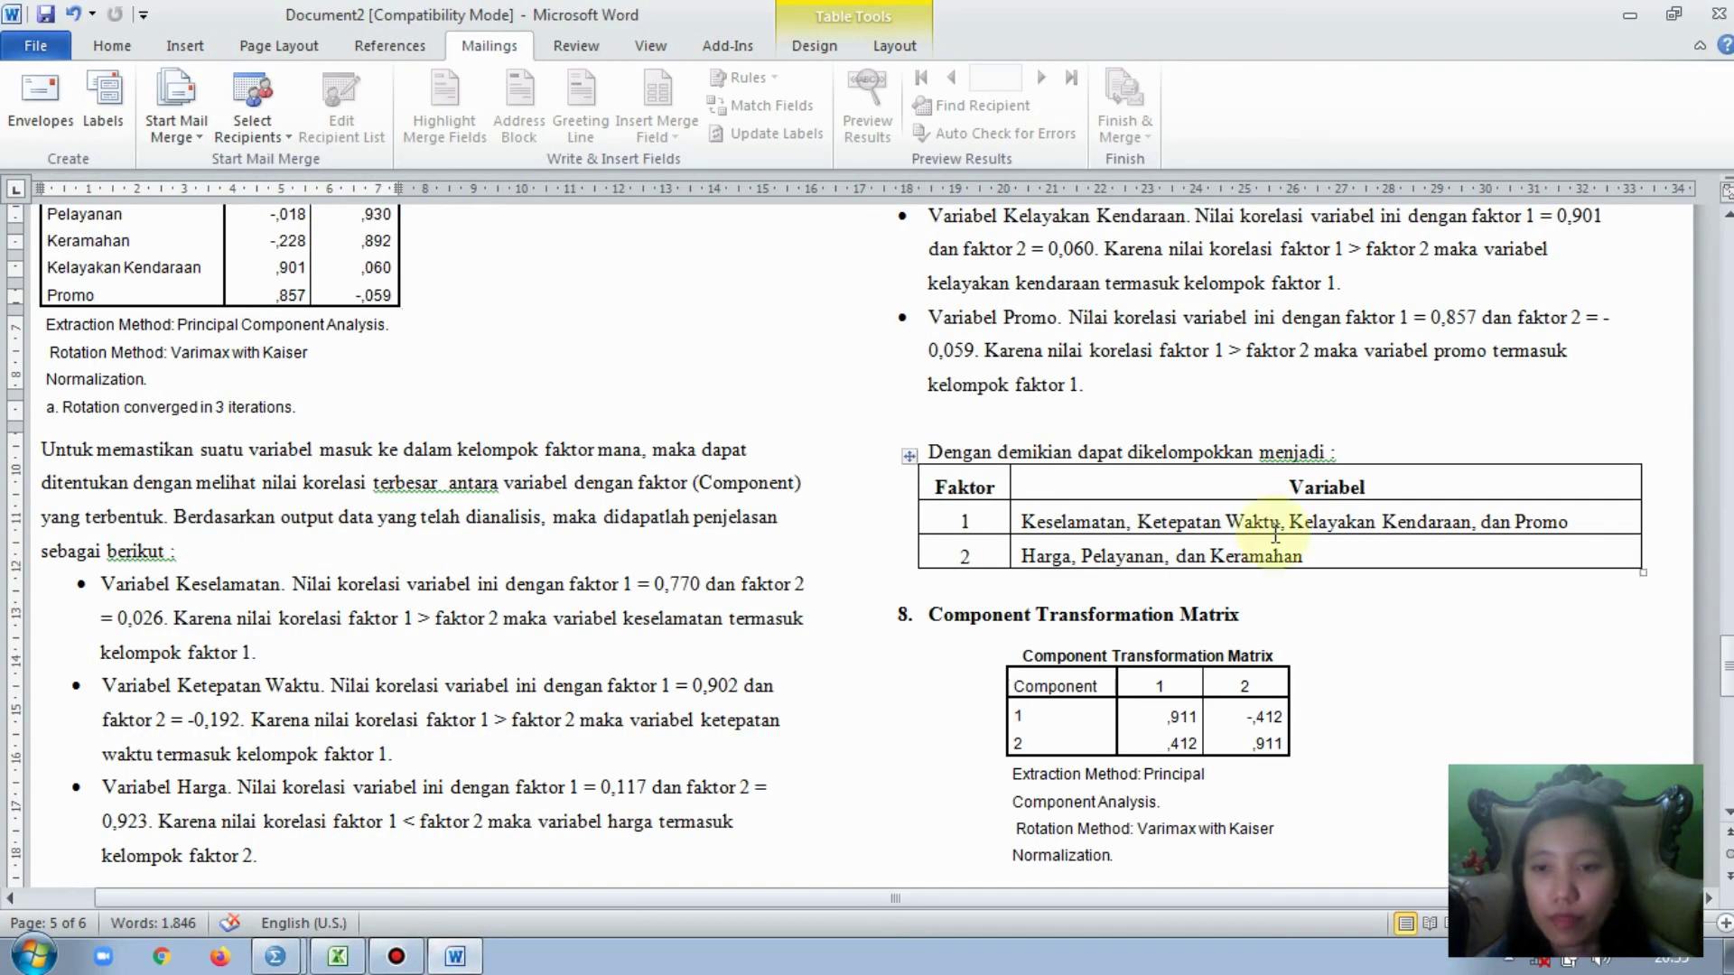
pyautogui.moveTo(1727, 665); pyautogui.dragTo(1728, 704)
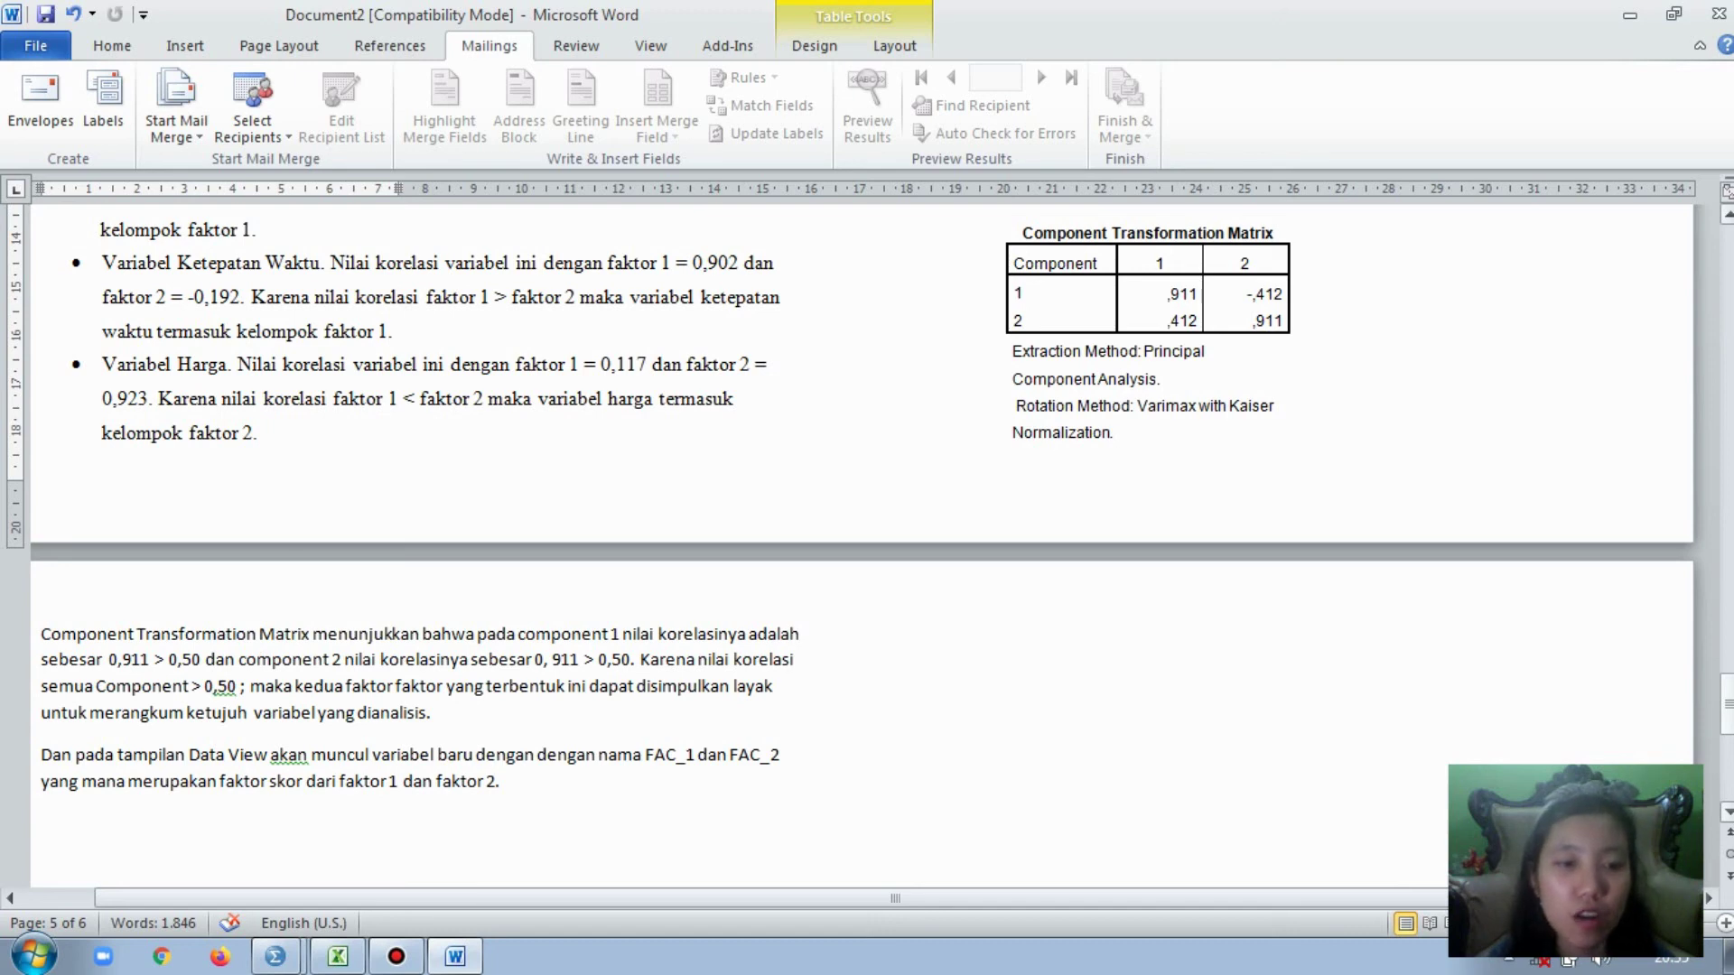
pyautogui.moveTo(1152, 296); pyautogui.dragTo(1199, 295)
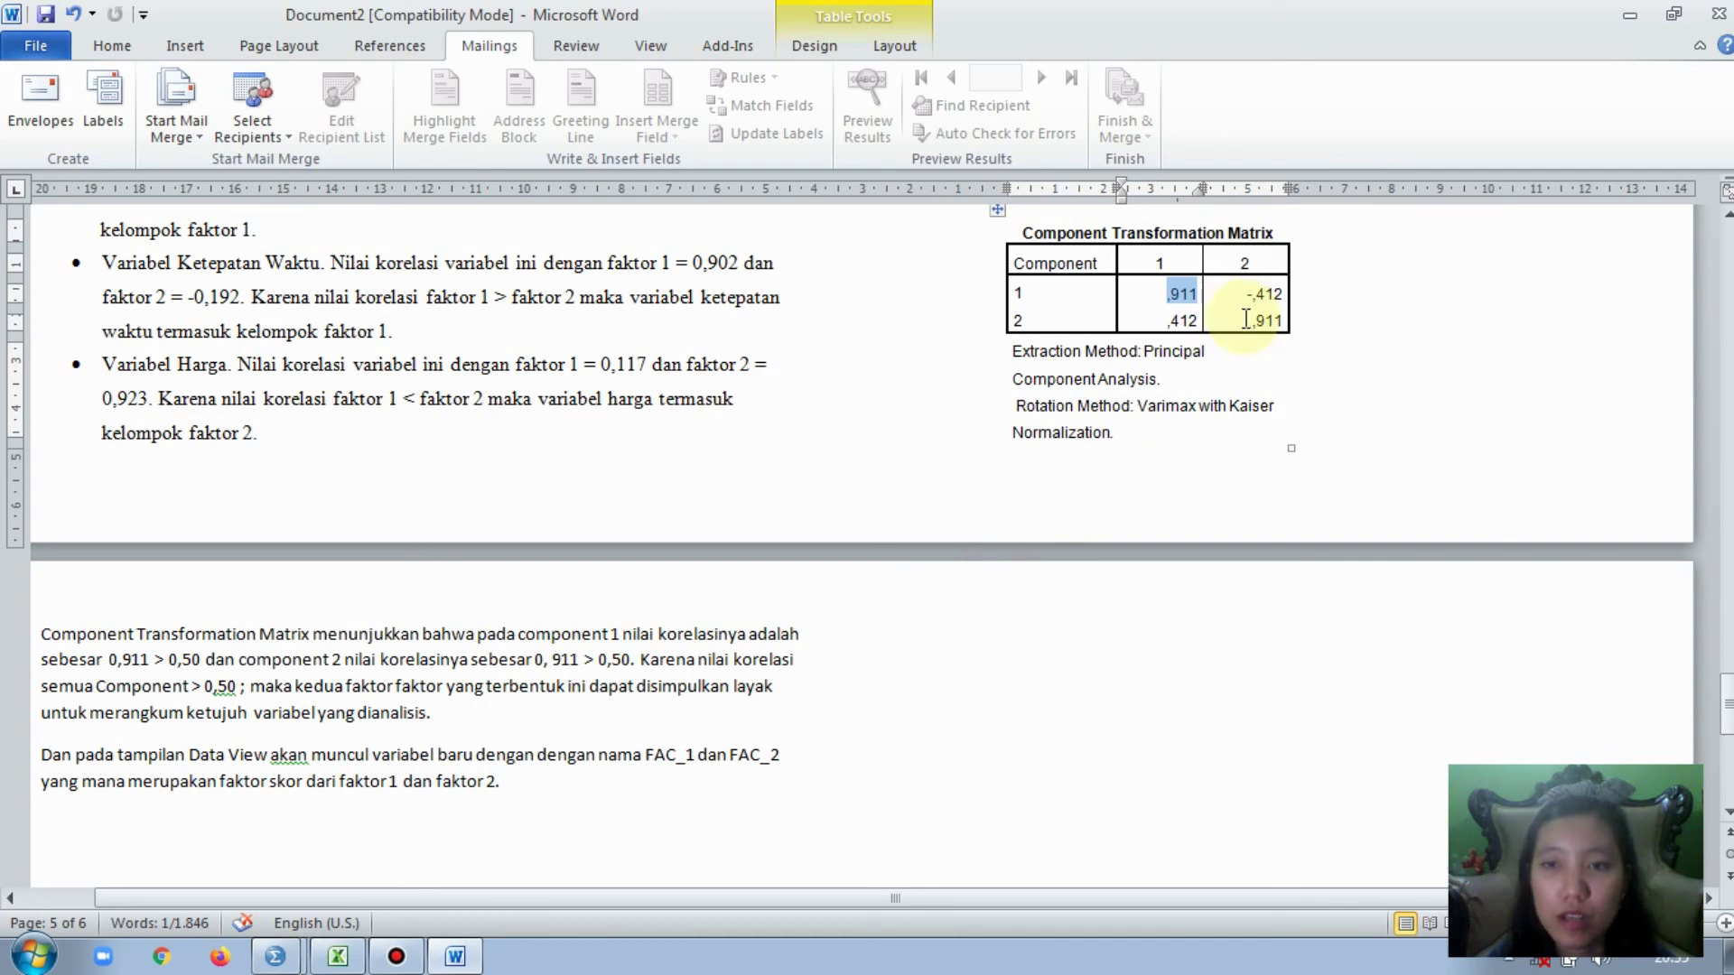
pyautogui.moveTo(1252, 320); pyautogui.dragTo(1291, 318)
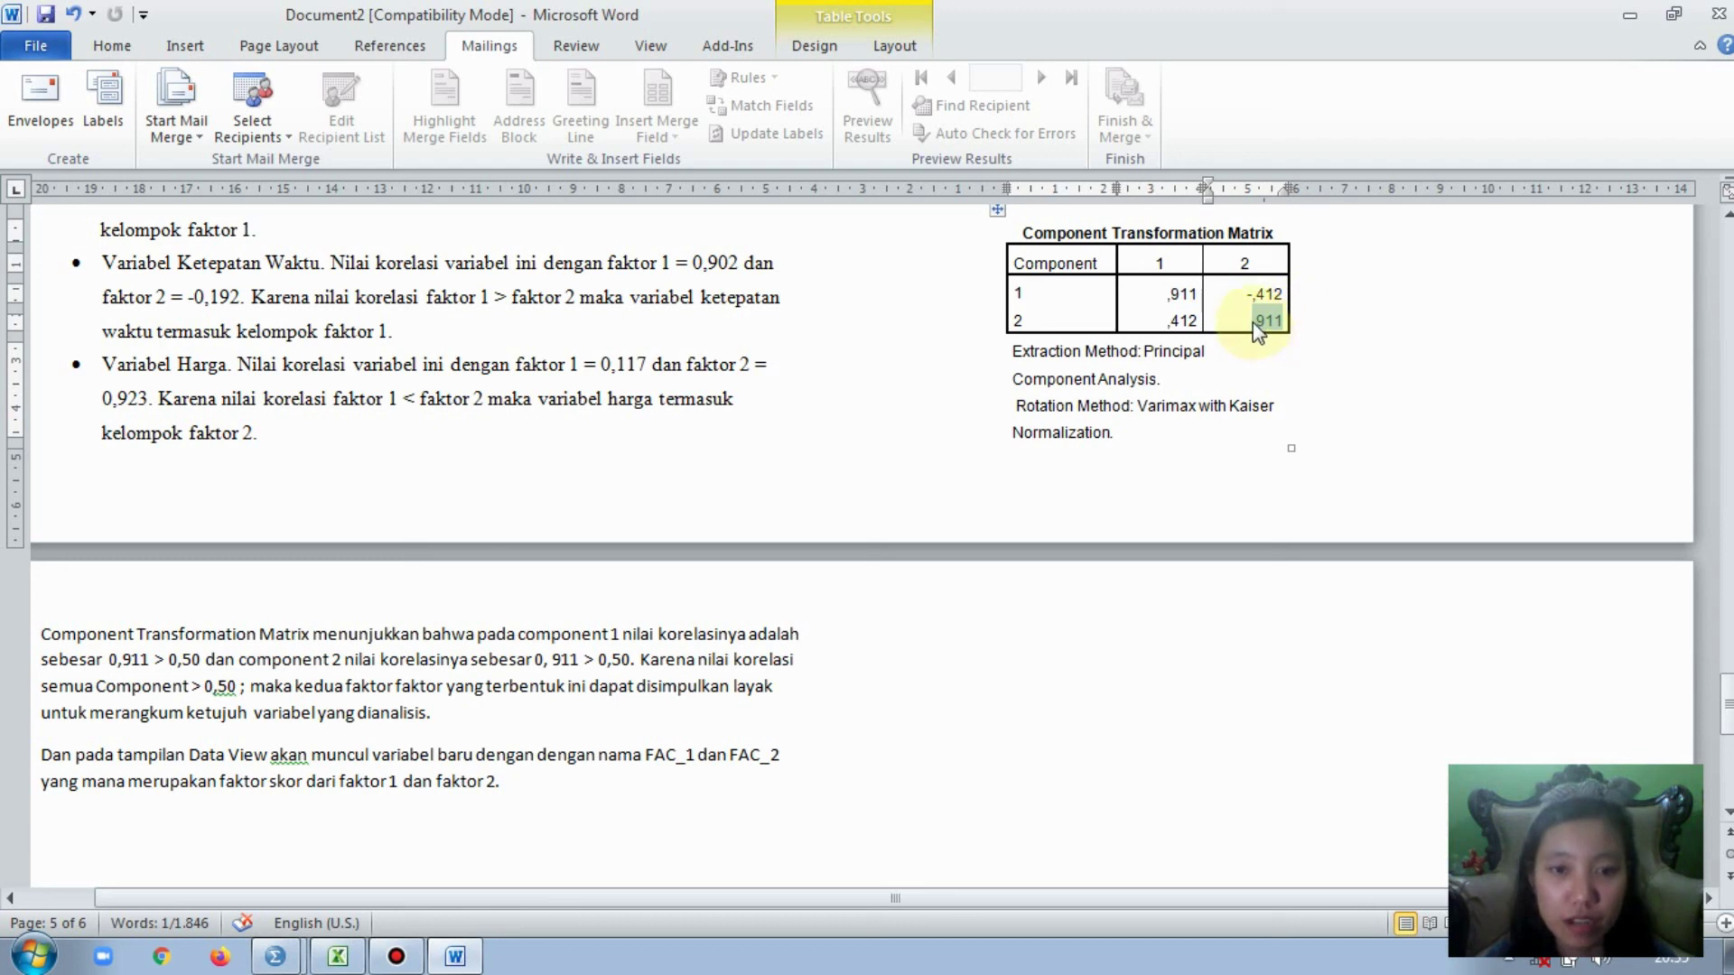
pyautogui.click(1254, 322)
pyautogui.moveTo(1253, 323); pyautogui.dragTo(1286, 318)
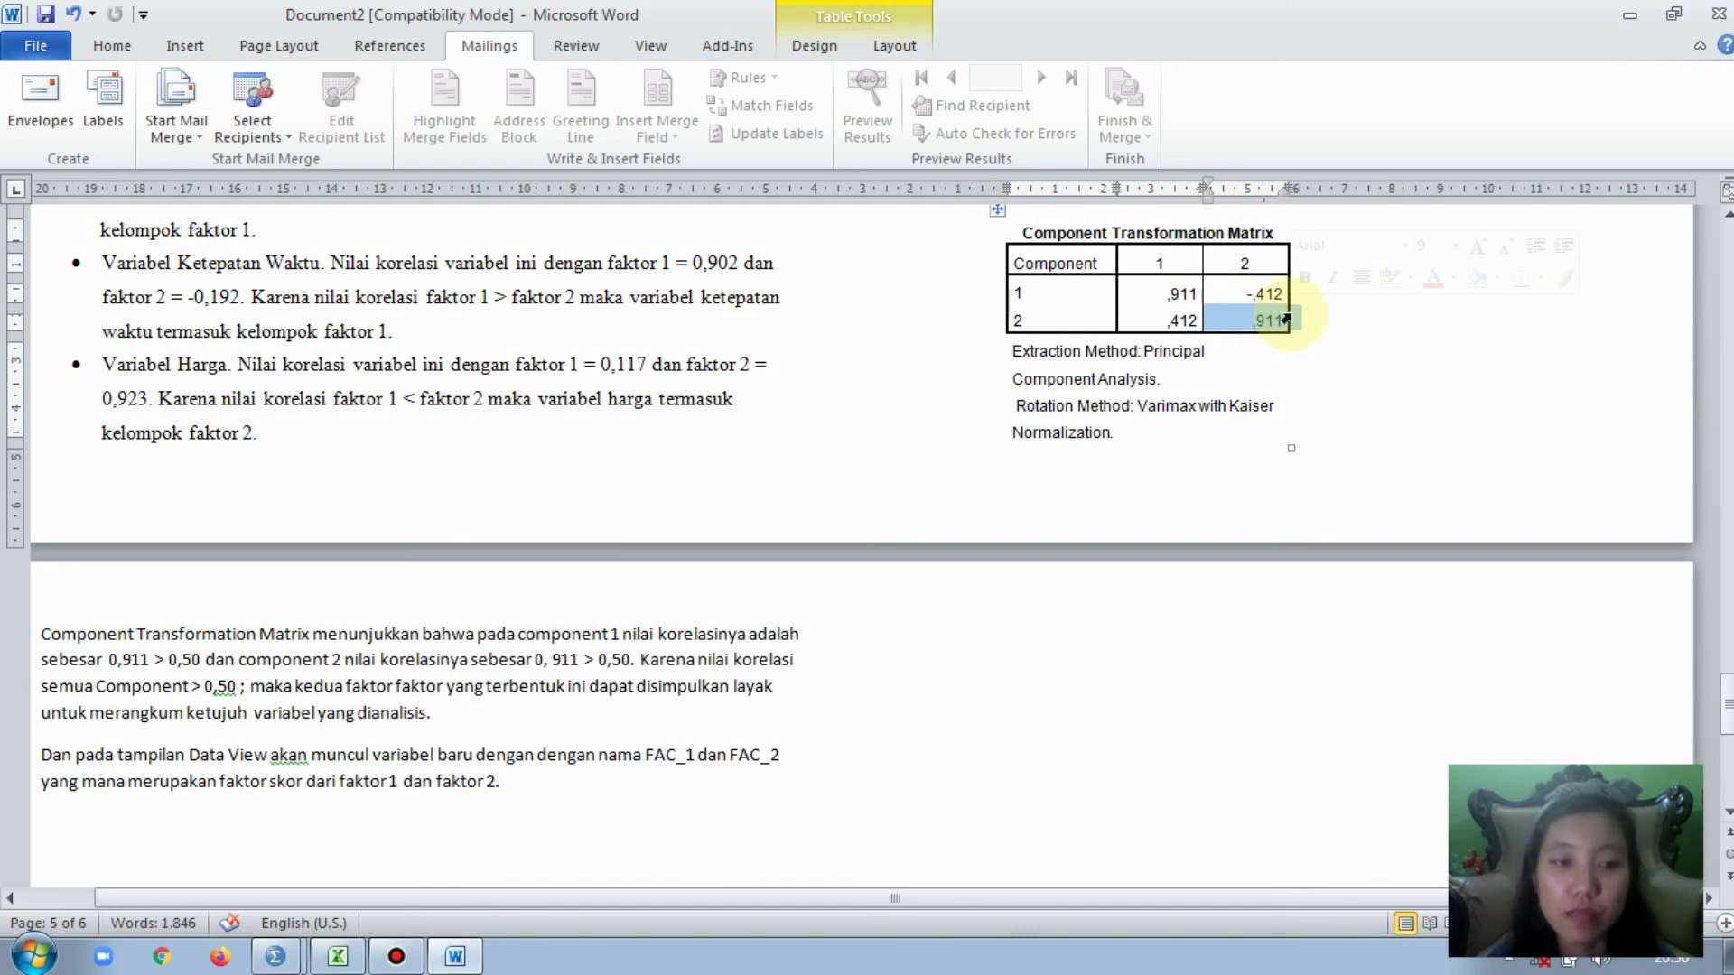
pyautogui.click(1252, 355)
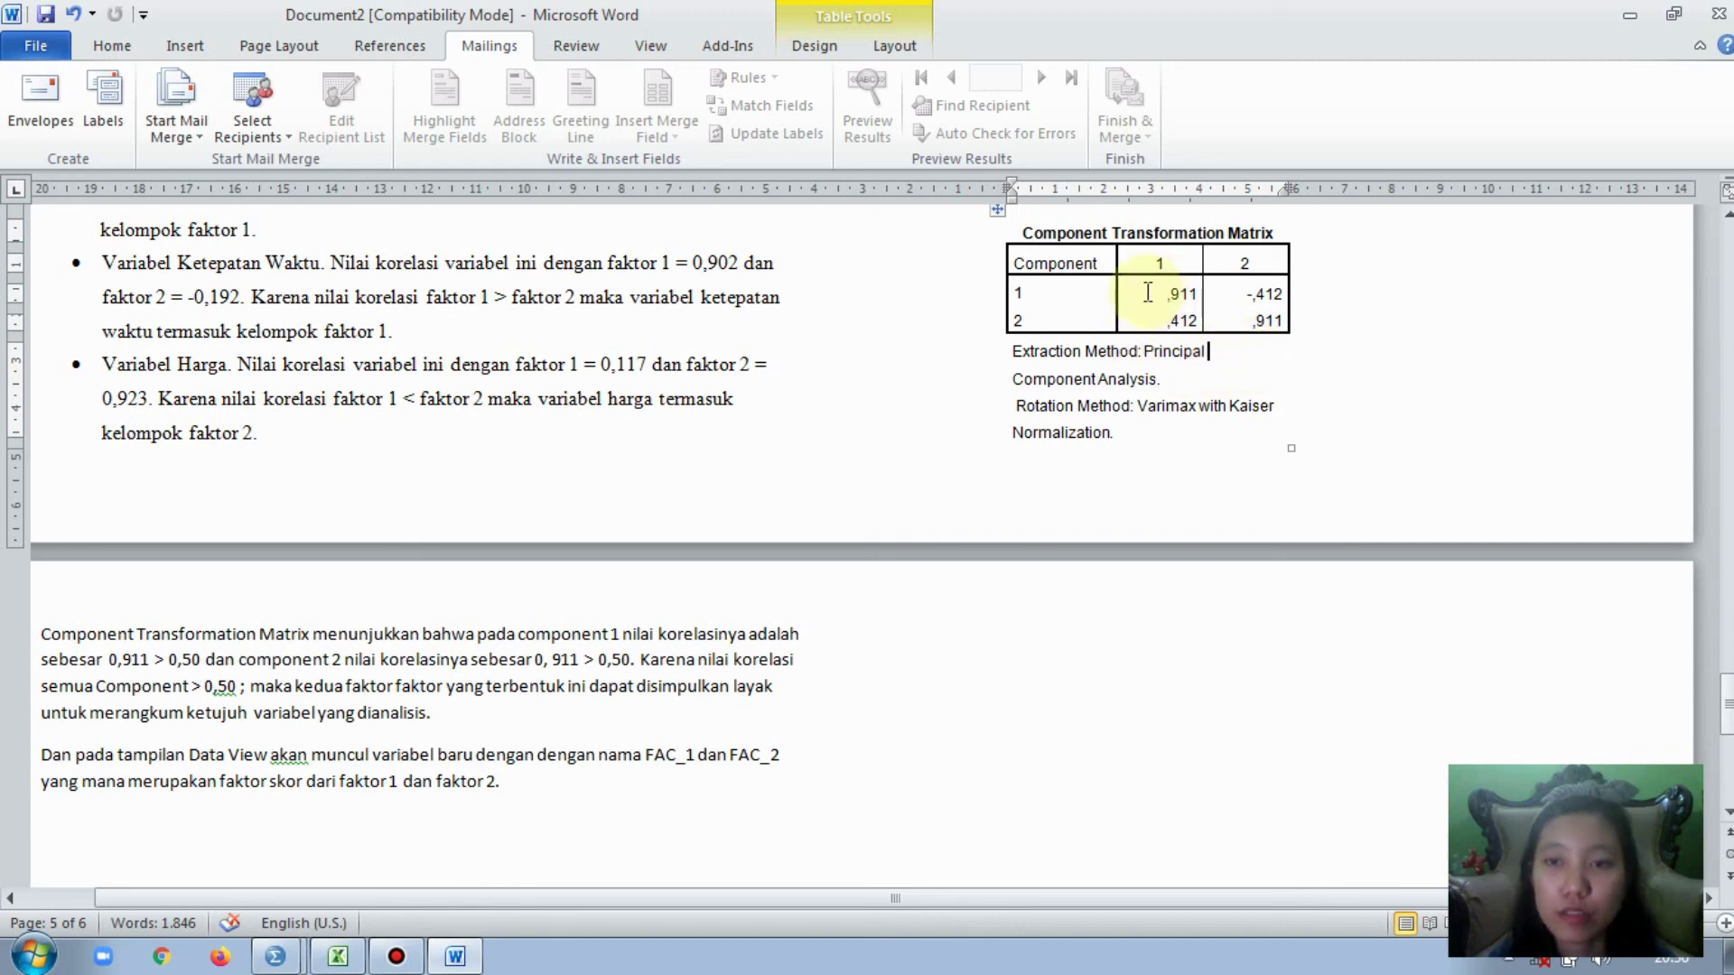
pyautogui.moveTo(1145, 291); pyautogui.dragTo(1199, 295)
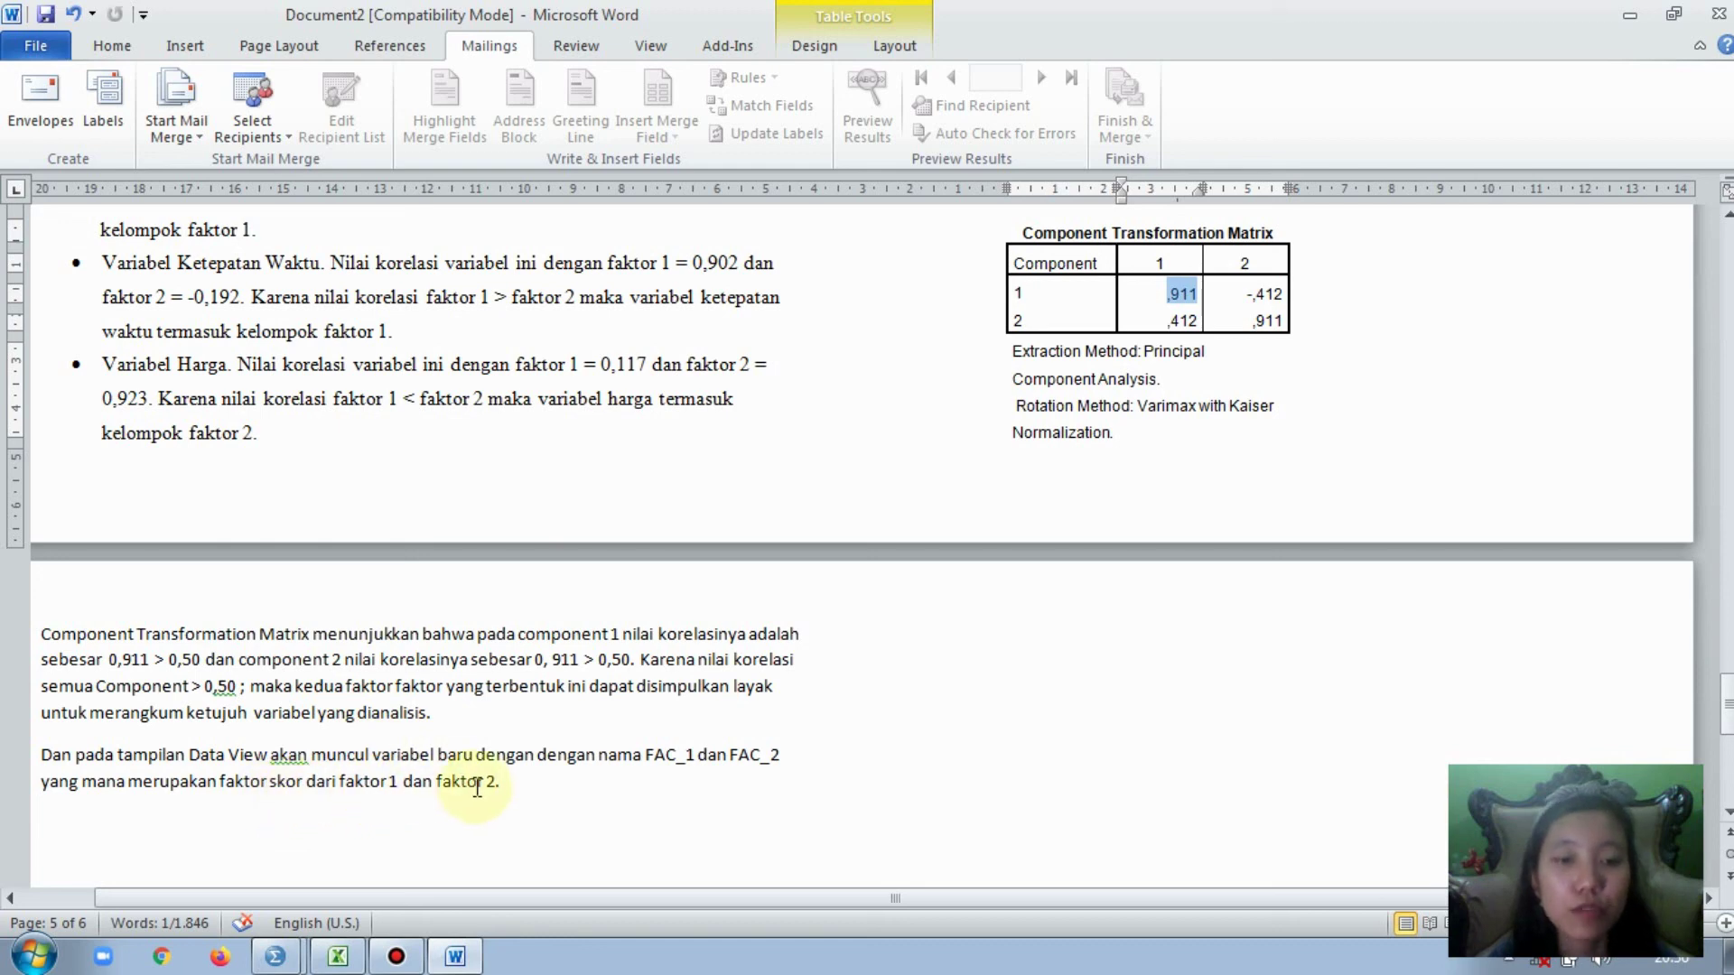
# - Switch to the SPSS Data Editor and highlight the FAC1_1 and FAC2_1 factor scores for all cases to examine them
pyautogui.click(275, 959)
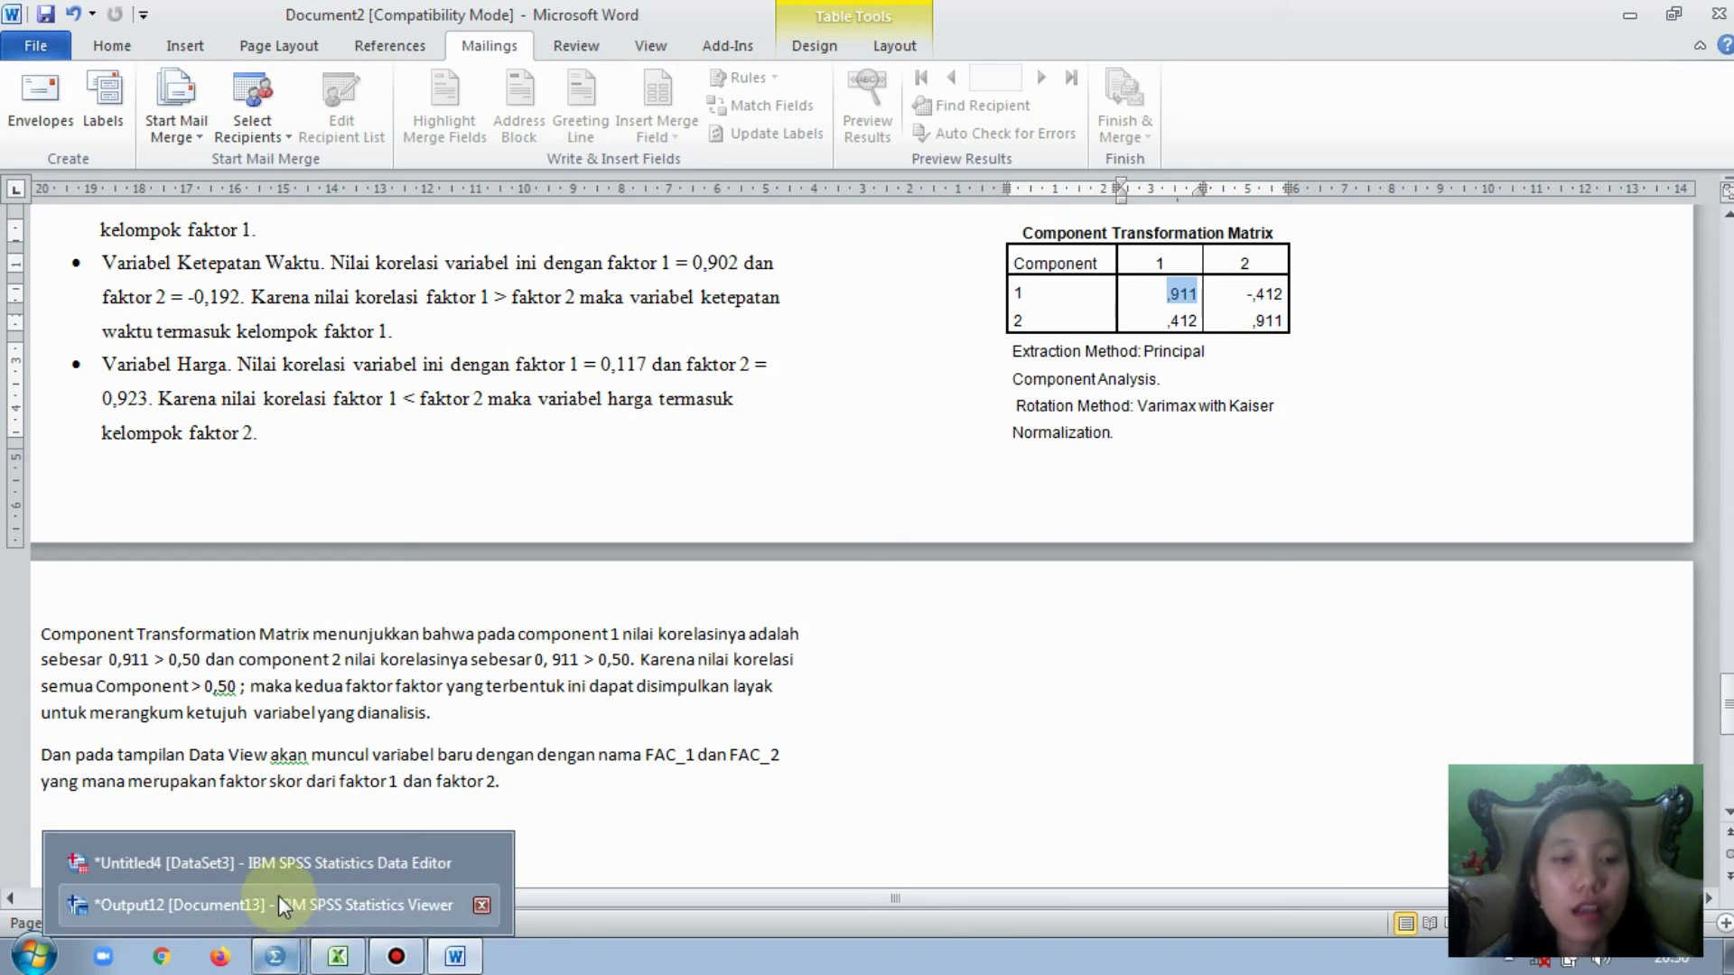
pyautogui.click(232, 867)
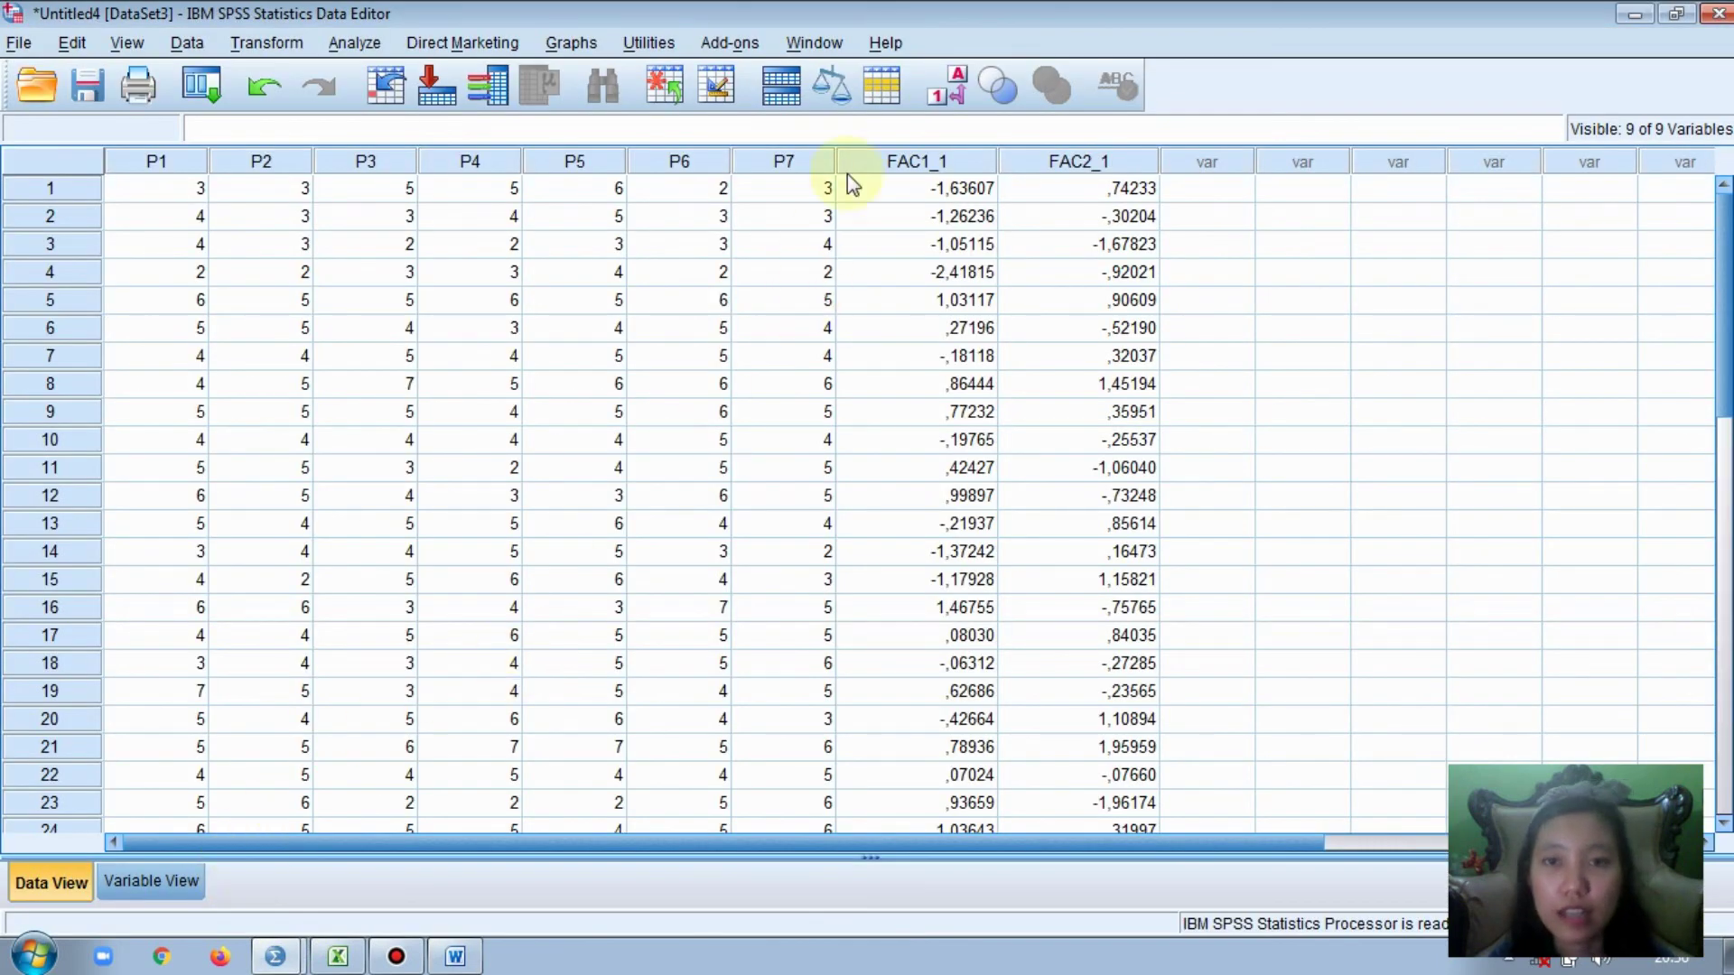
pyautogui.click(916, 191)
pyautogui.moveTo(923, 199); pyautogui.dragTo(1108, 736)
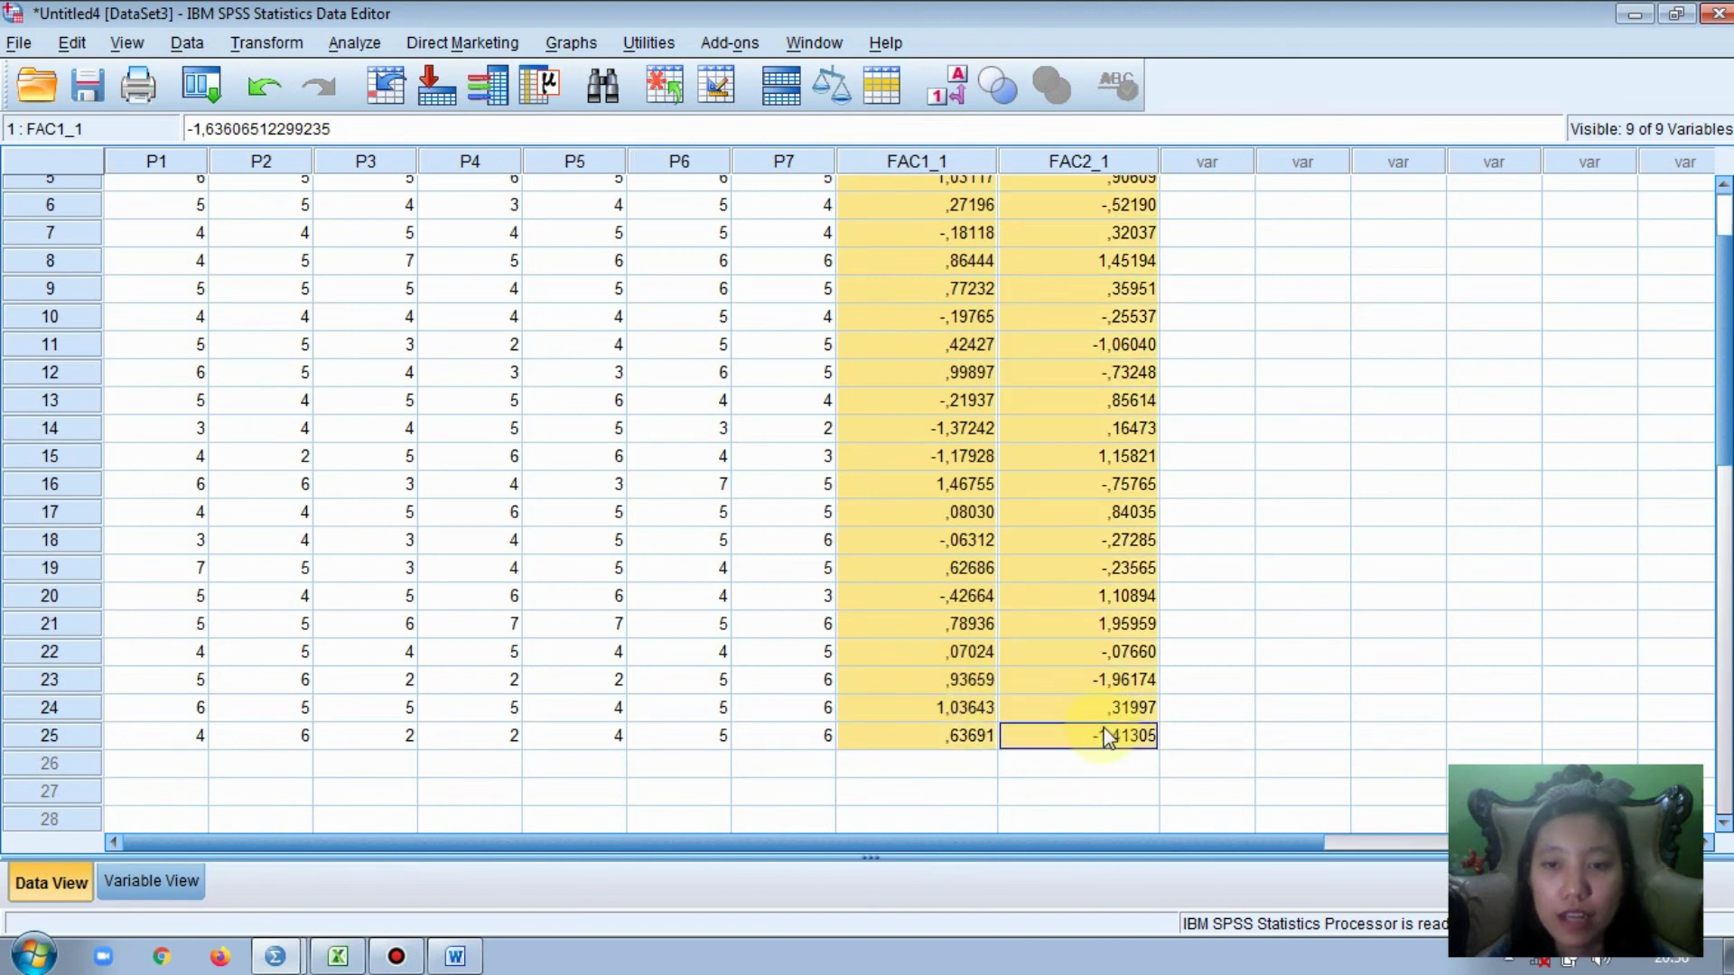
pyautogui.click(930, 204)
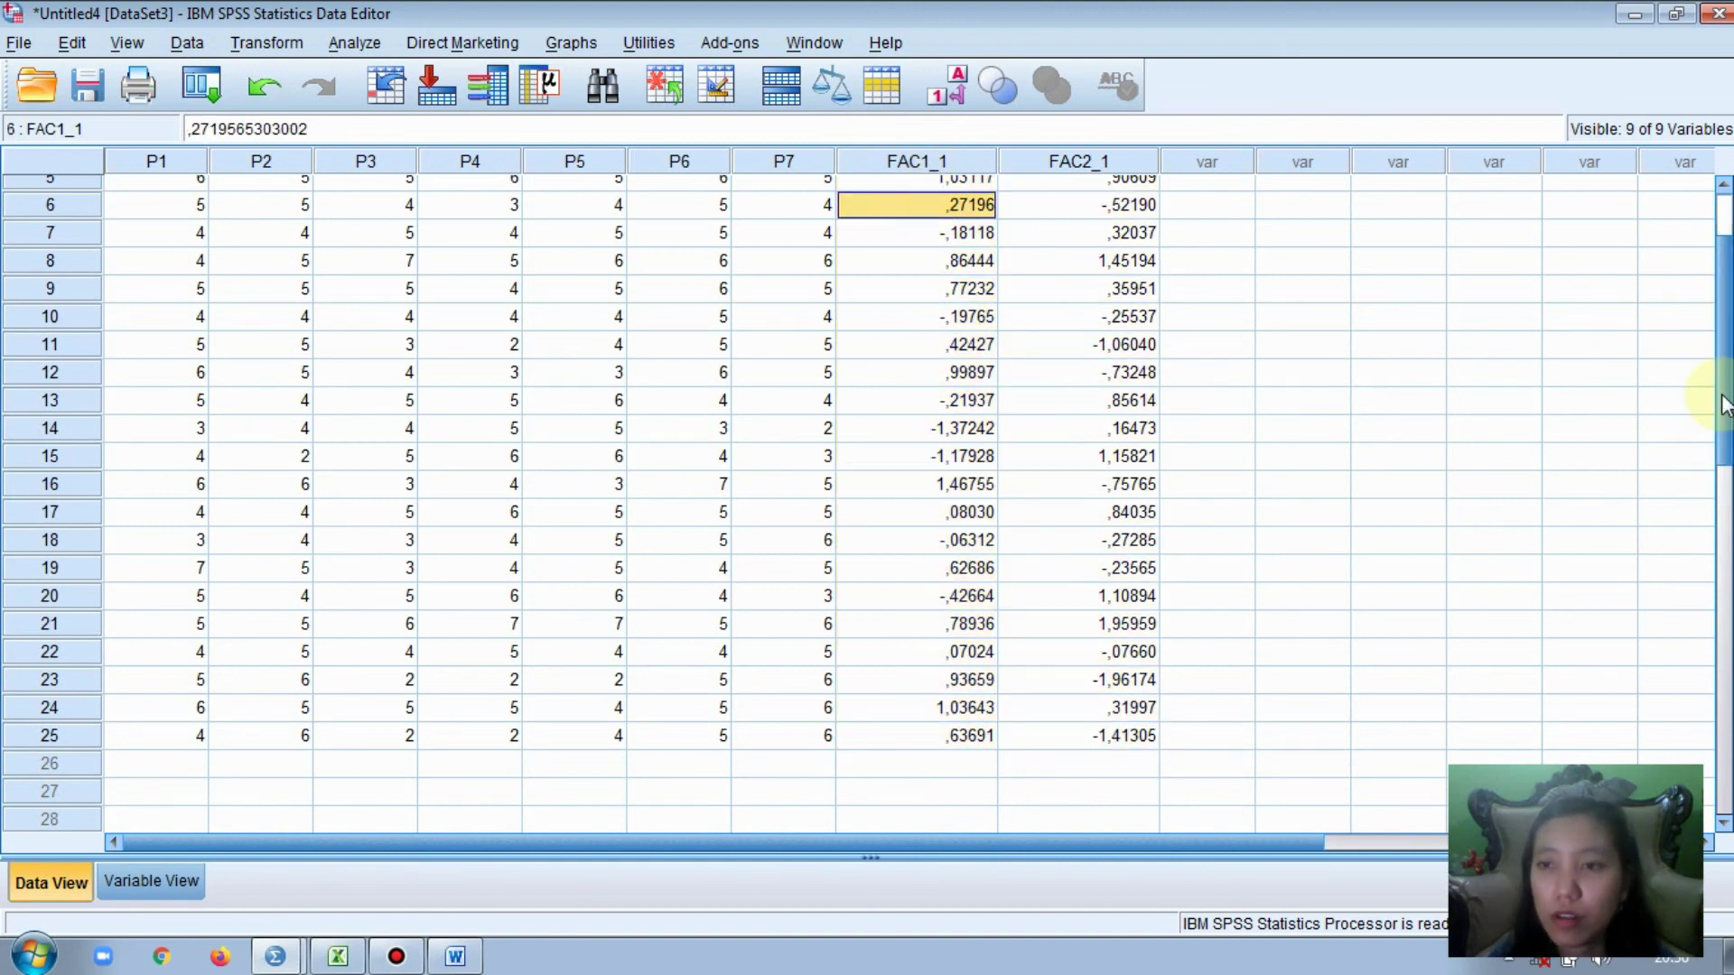
pyautogui.scroll(2, 1720, 361)
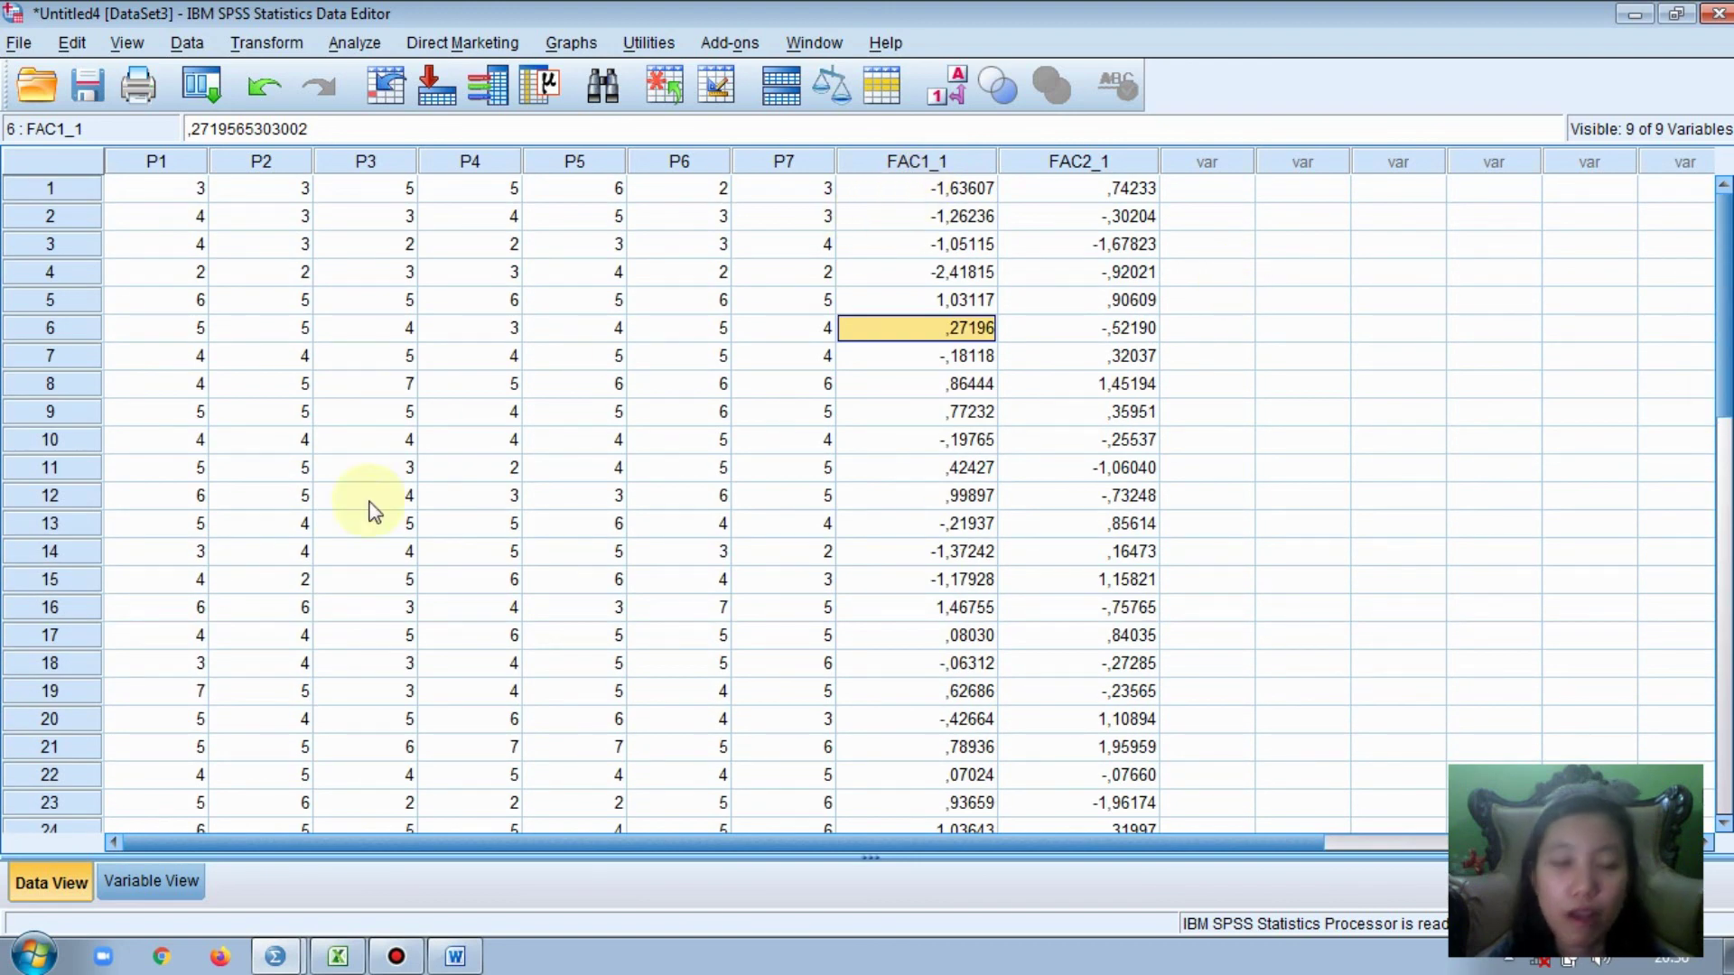
pyautogui.moveTo(371, 964)
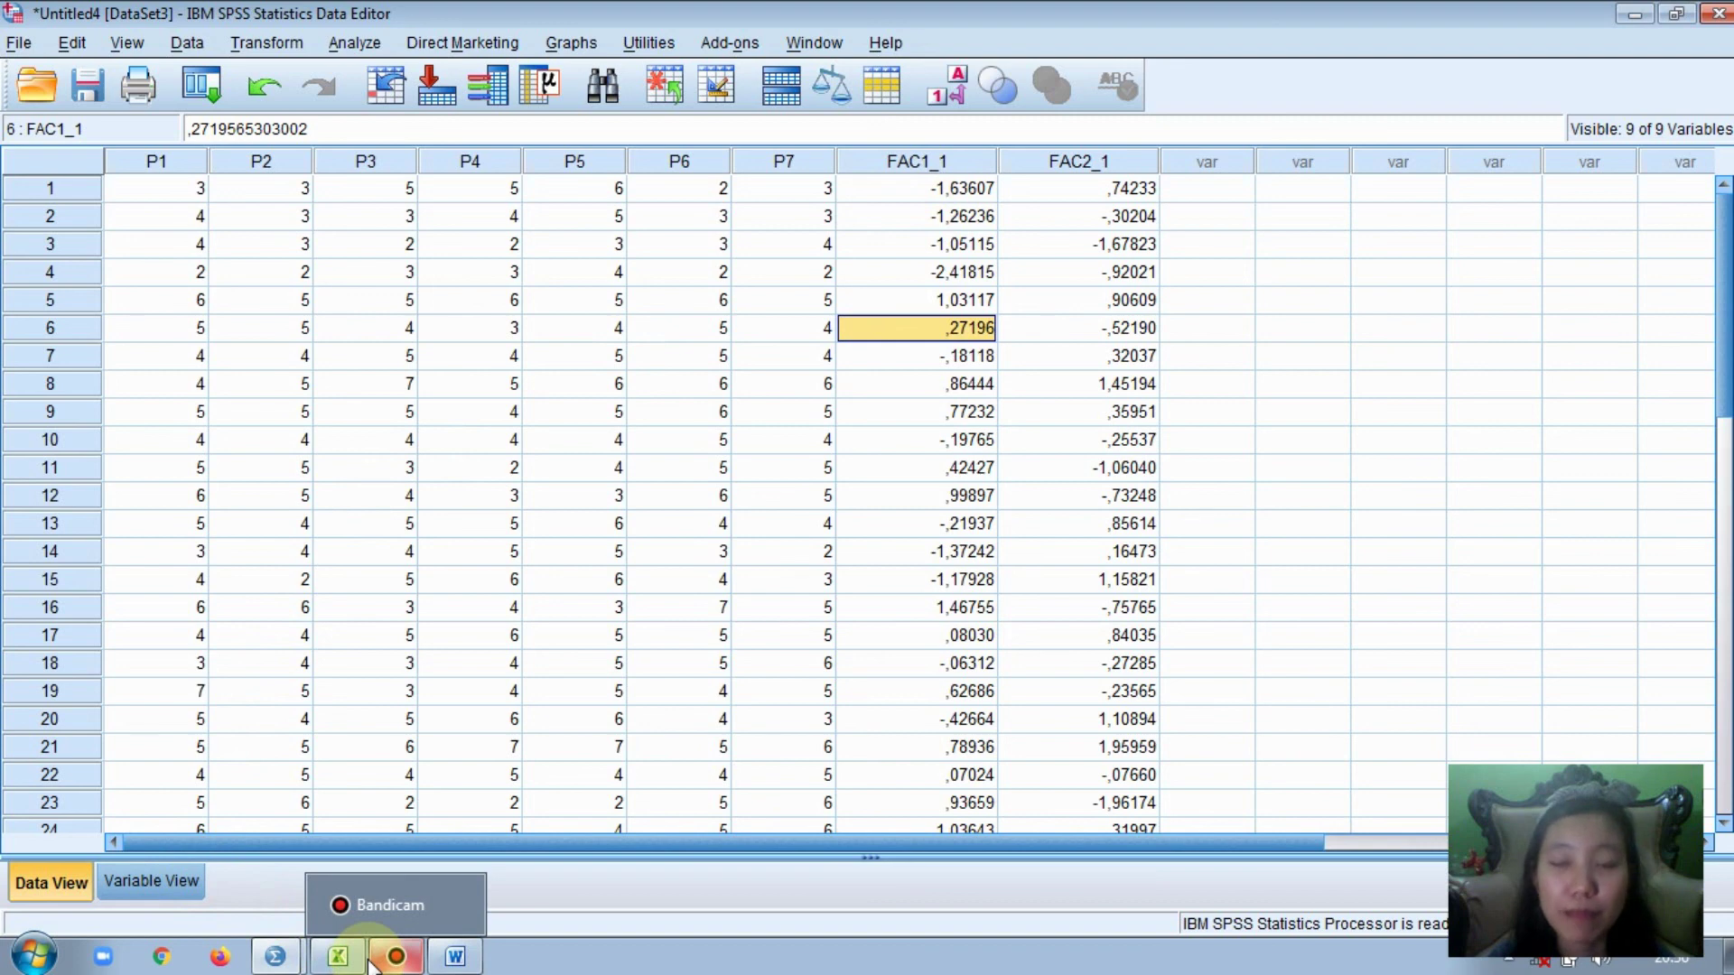
pyautogui.moveTo(452, 971)
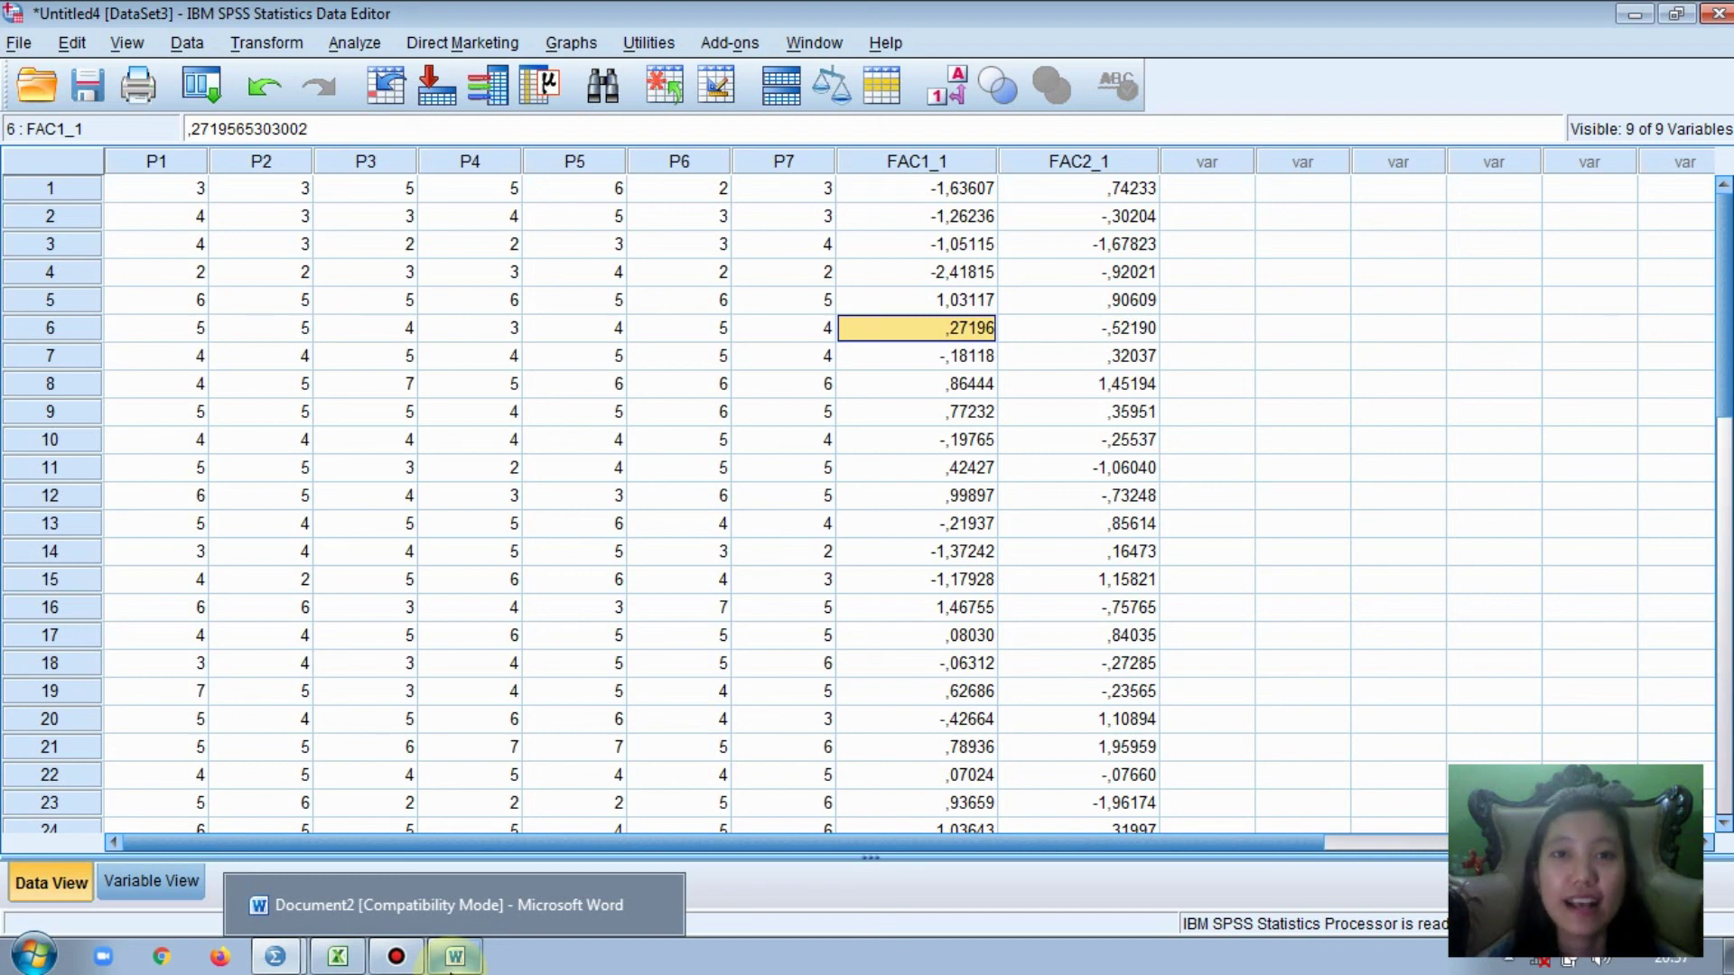
pyautogui.click(398, 959)
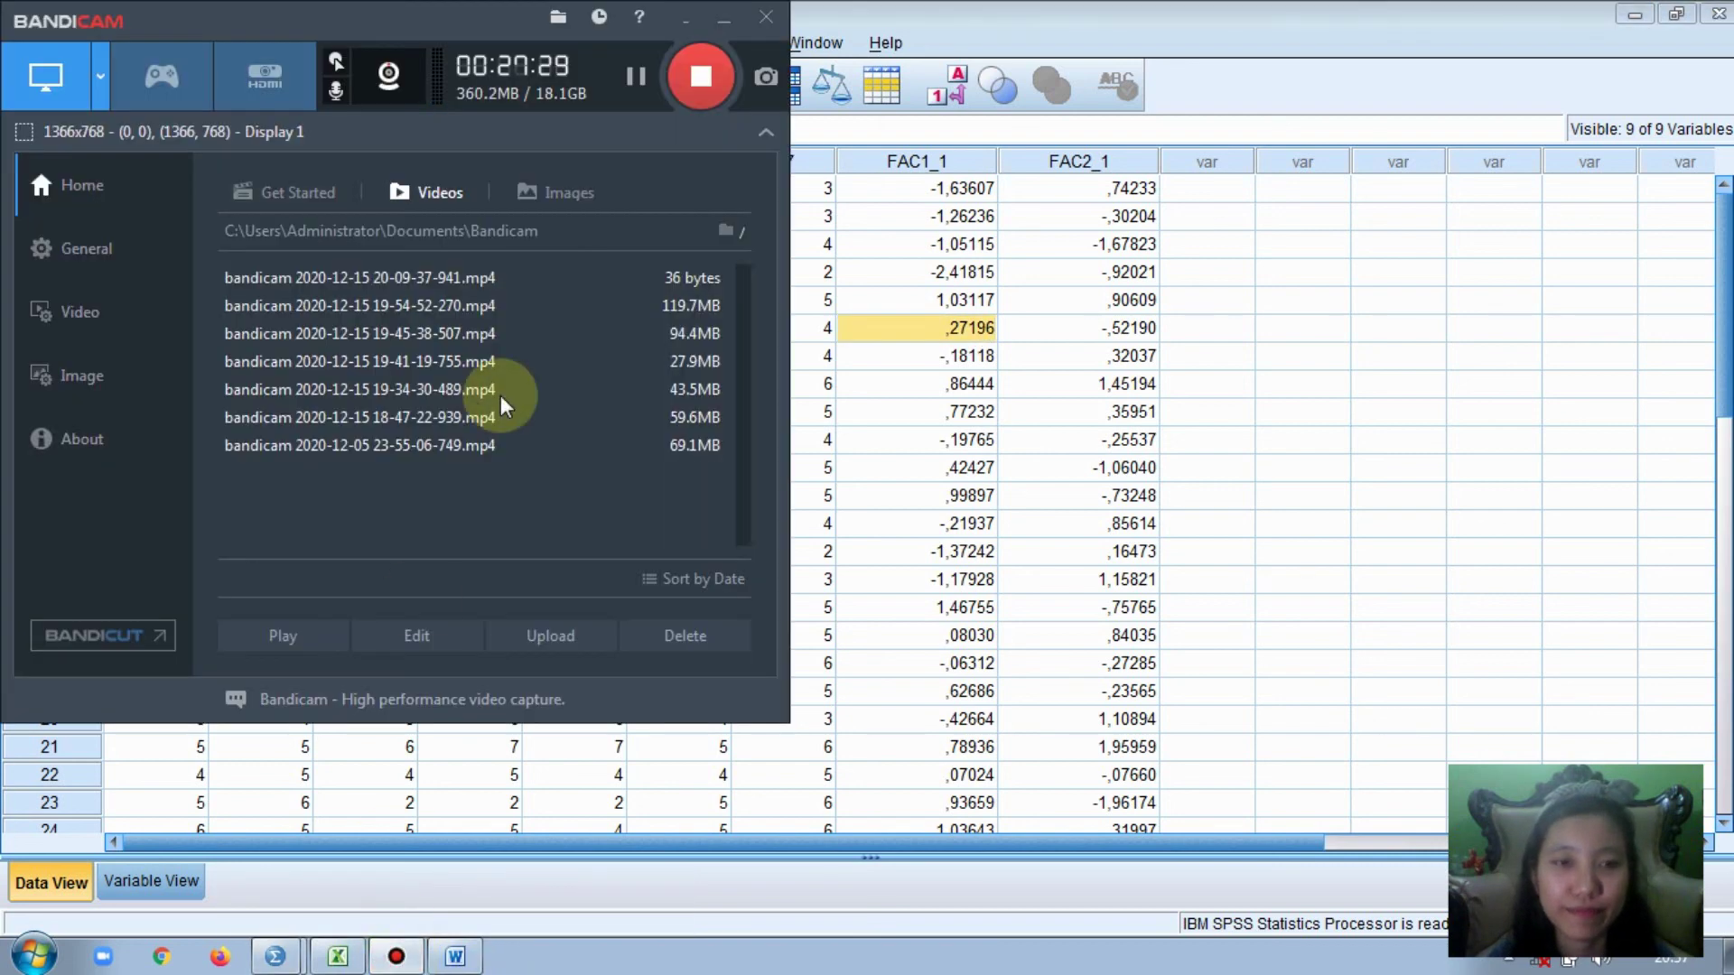